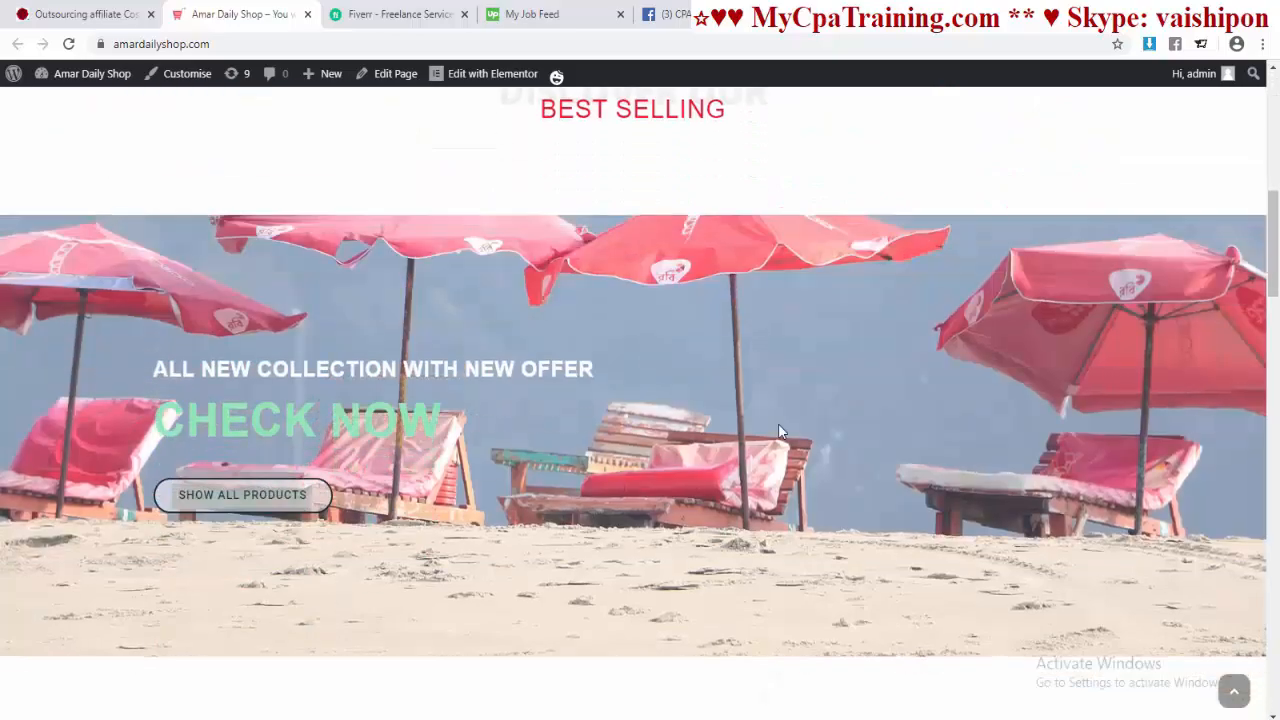
Step: Look through the shop's home page from the banner to the product listings and close it
scroll(781, 432, "down", 13)
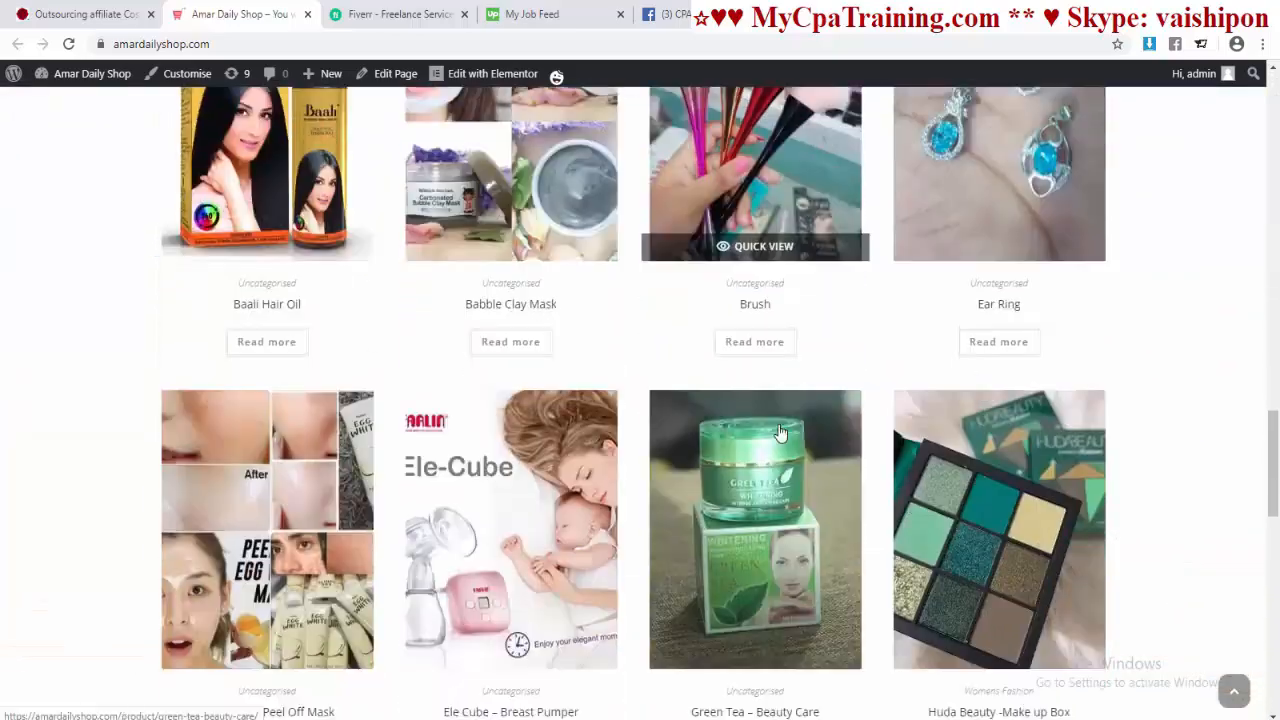
scroll(778, 423, "up", 5)
scroll(778, 430, "up", 20)
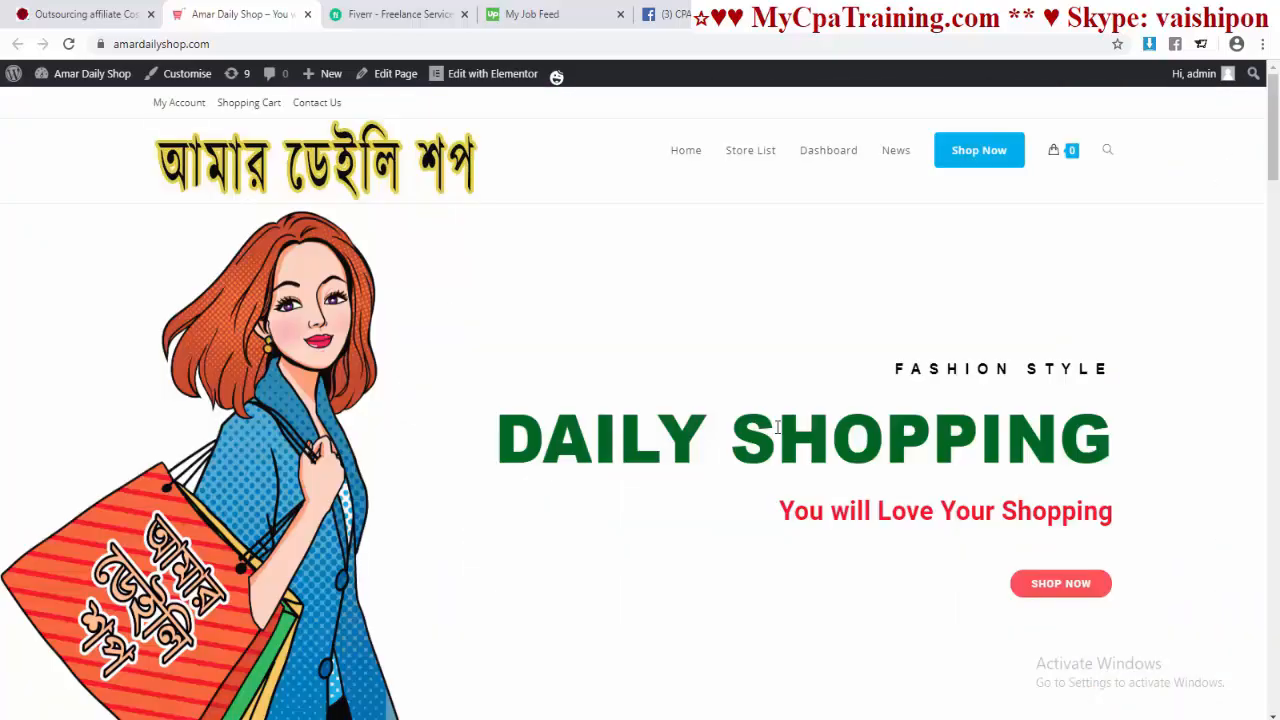
key("ctrl+w")
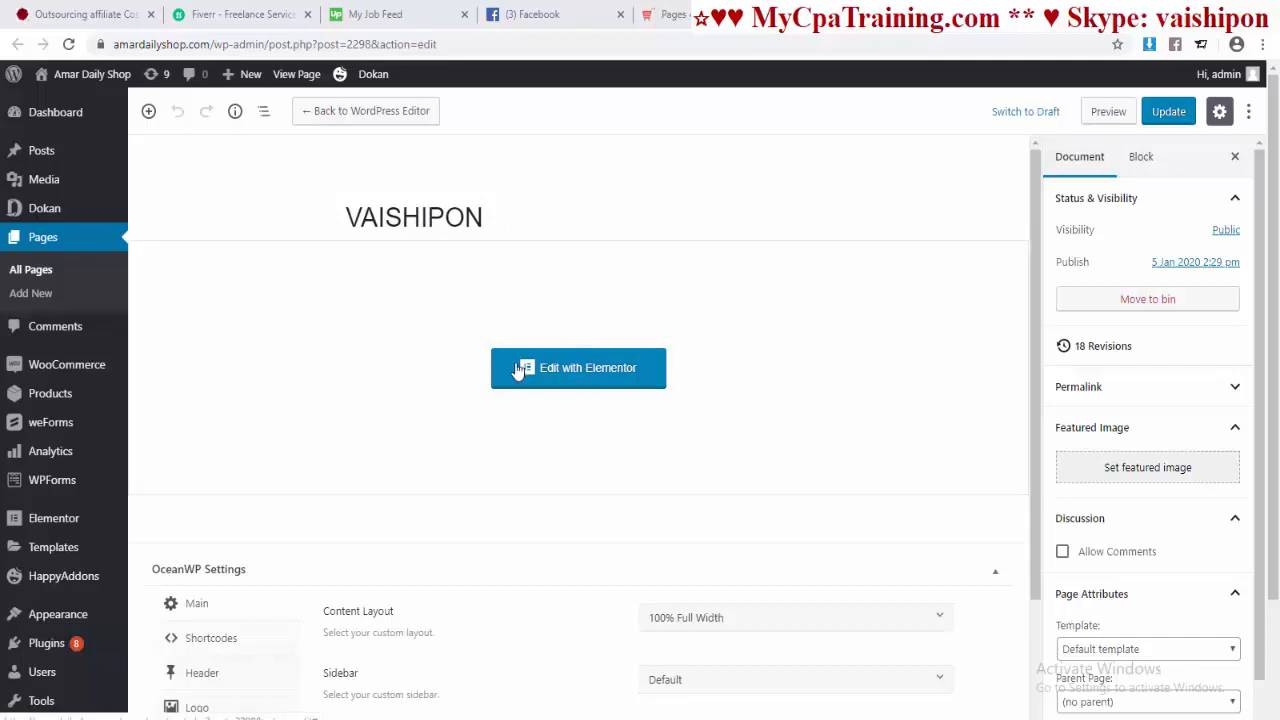
Step: Update the WordPress page, open it for editing in Elementor and look over the available widgets
left_click(1159, 116)
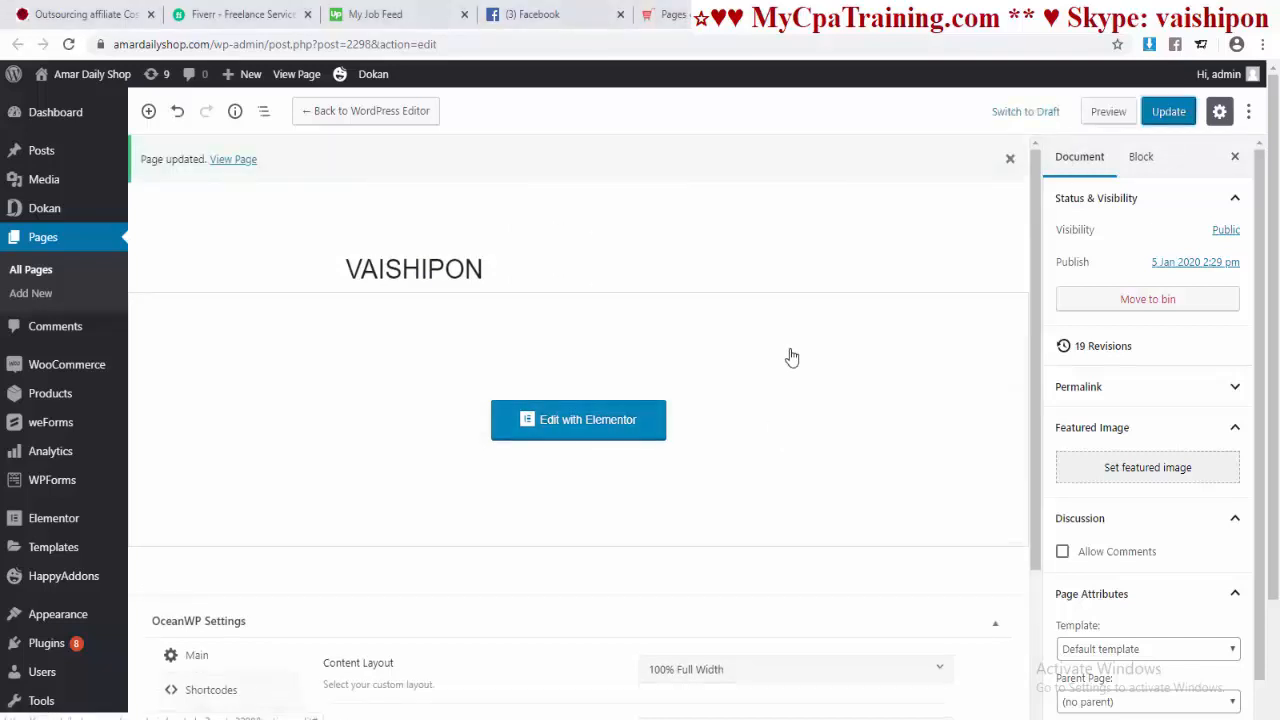
left_click(570, 429)
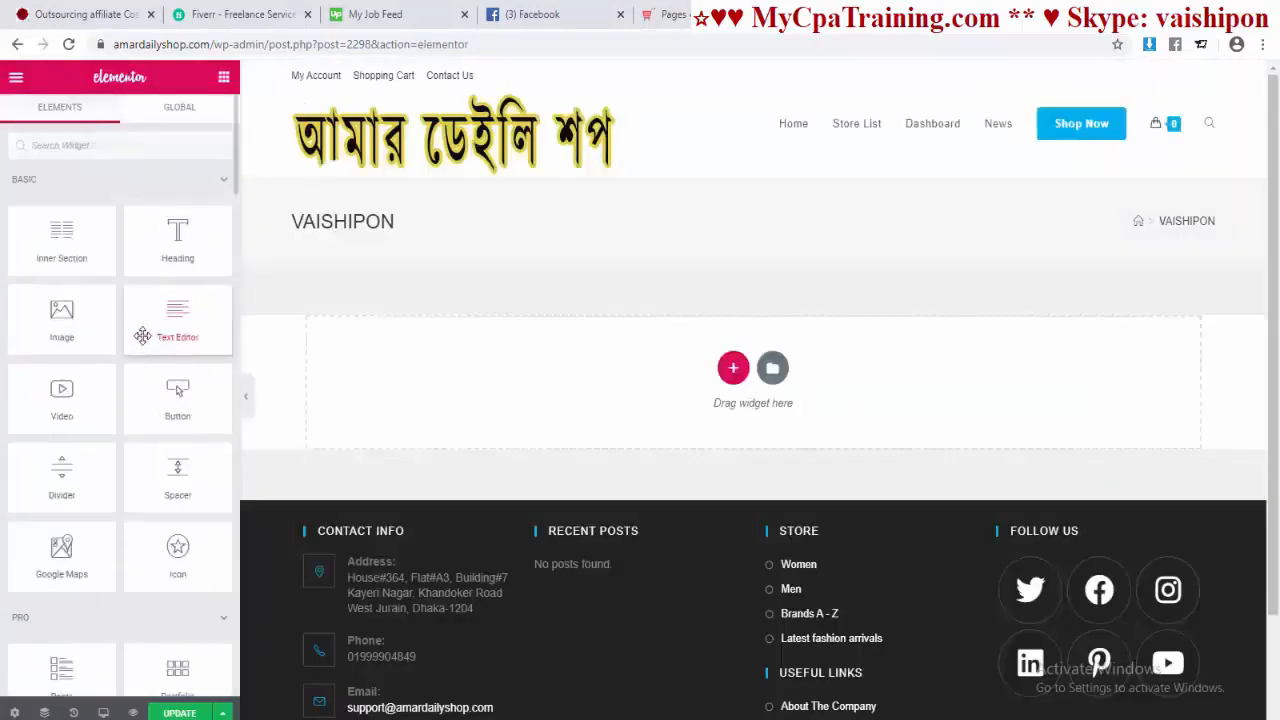
scroll(143, 340, "down", 12)
scroll(142, 336, "up", 15)
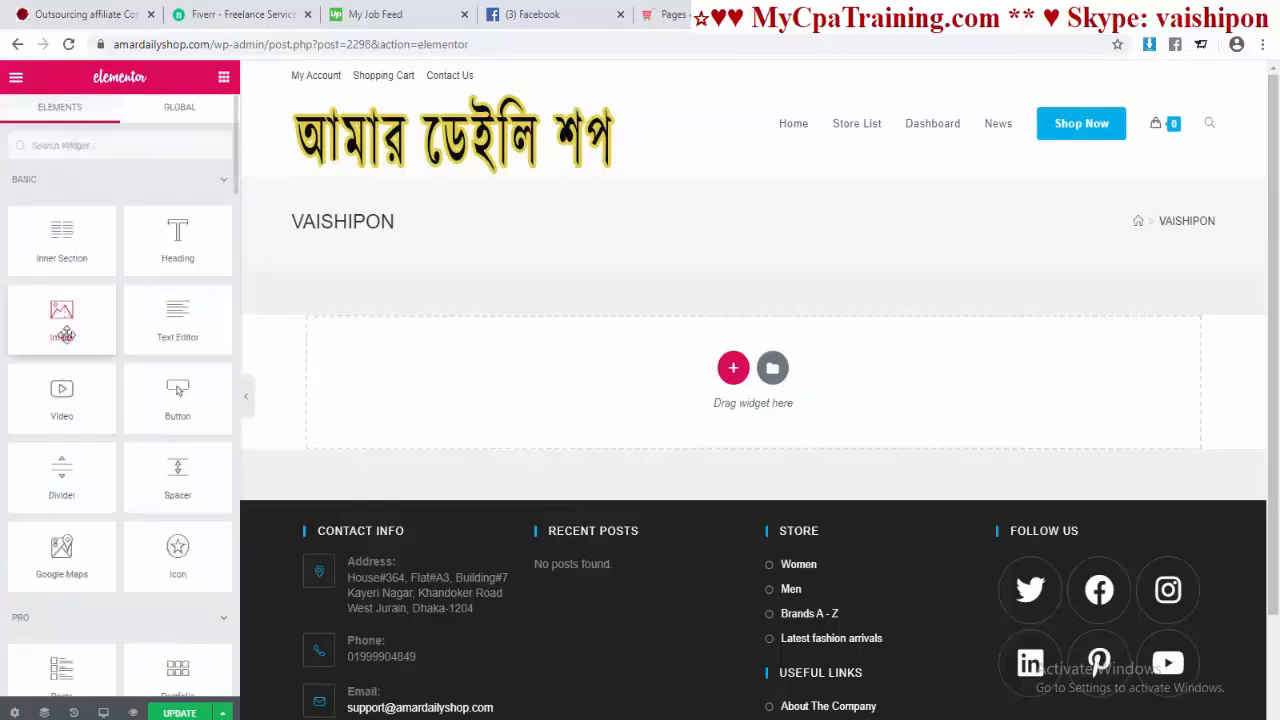
Step: Add an Image widget to the empty page and insert 007.png from the media library
left_click_drag(63, 315, 660, 386)
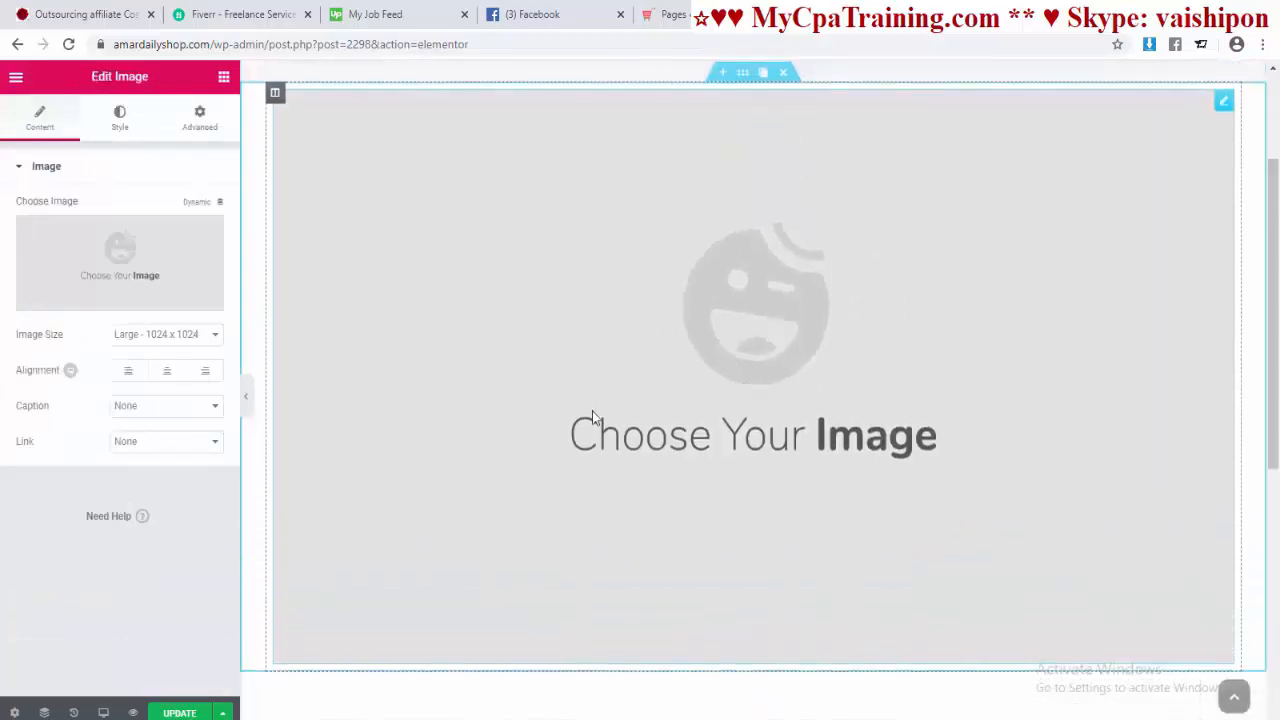
scroll(573, 479, "up", 1)
scroll(573, 479, "down", 1)
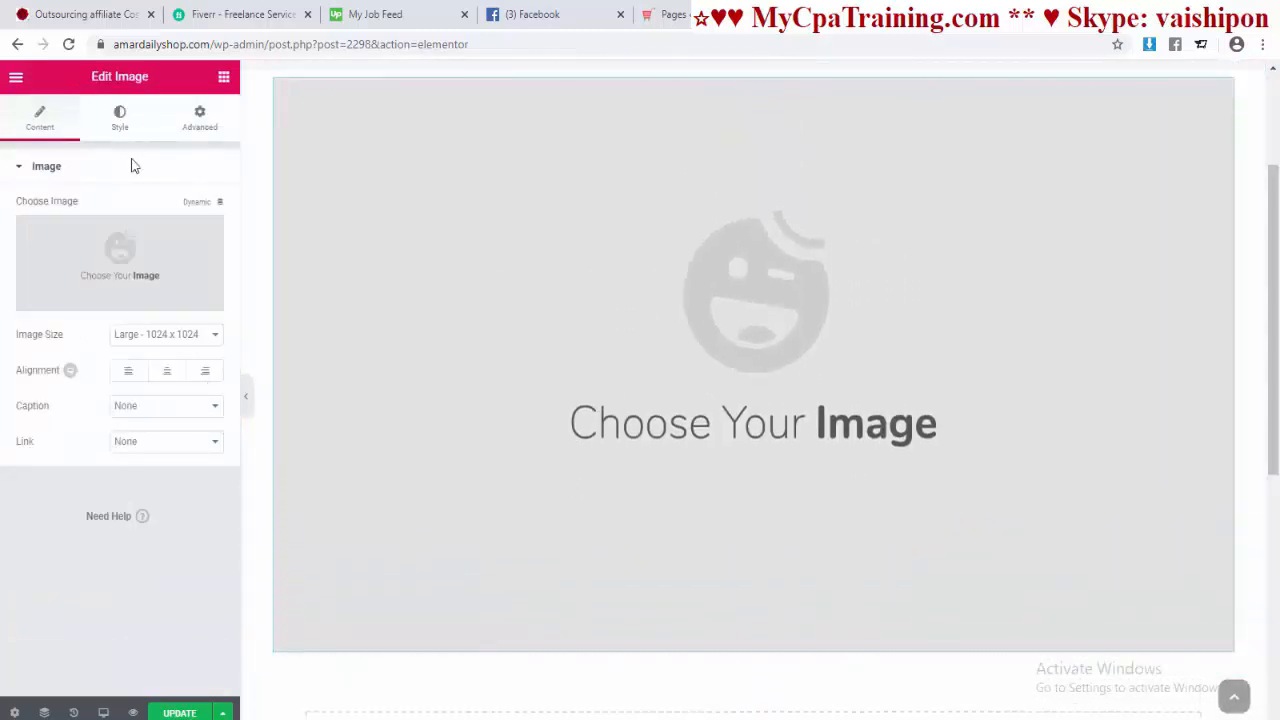
mouse_move(149, 257)
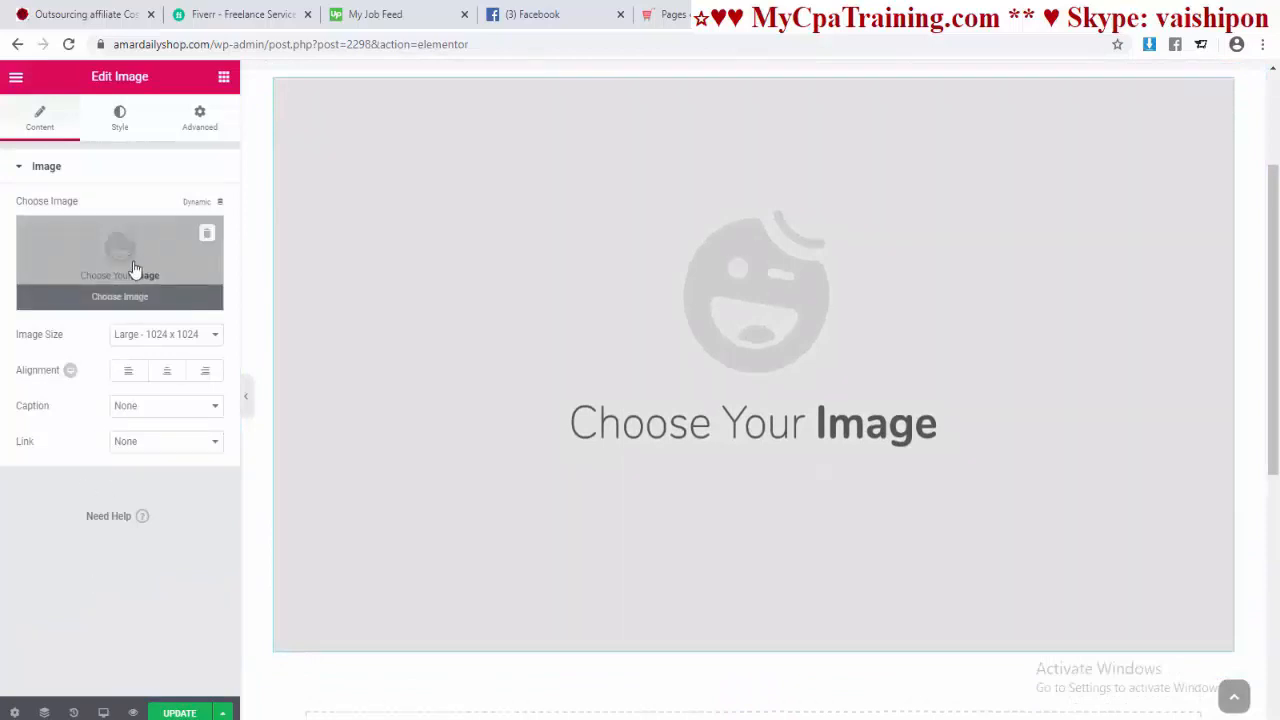
left_click(142, 271)
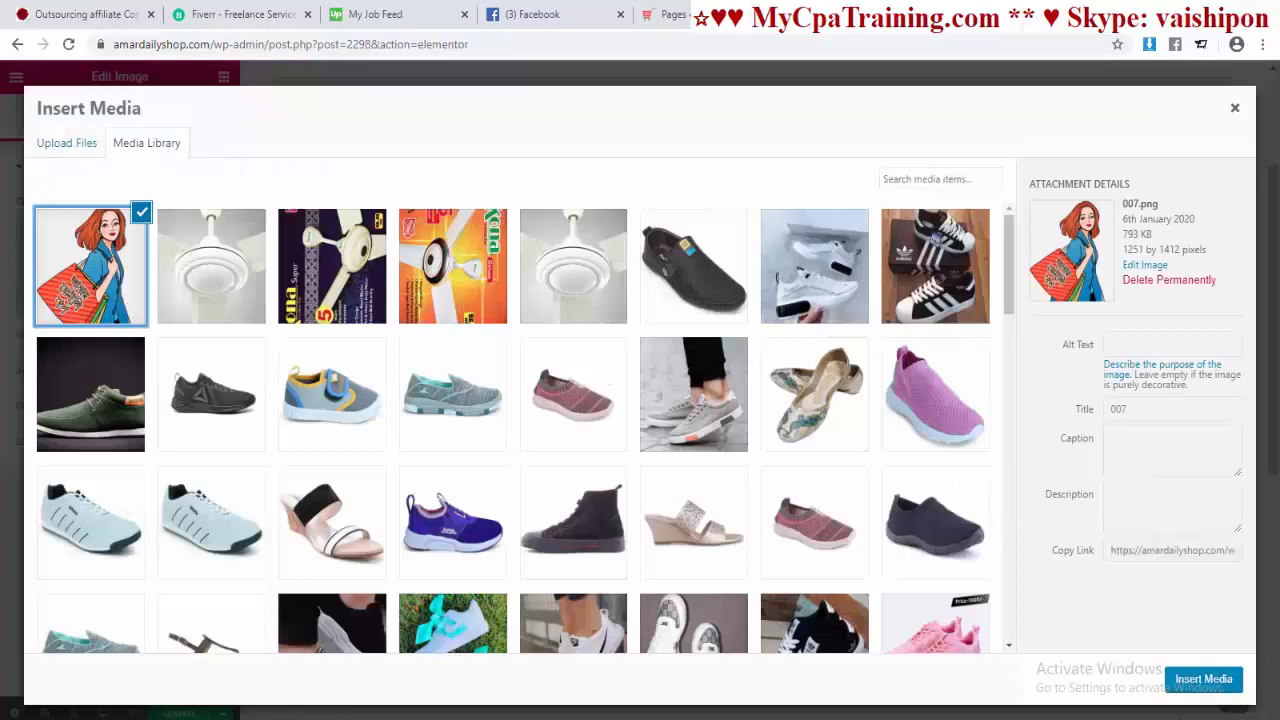
left_click(1203, 680)
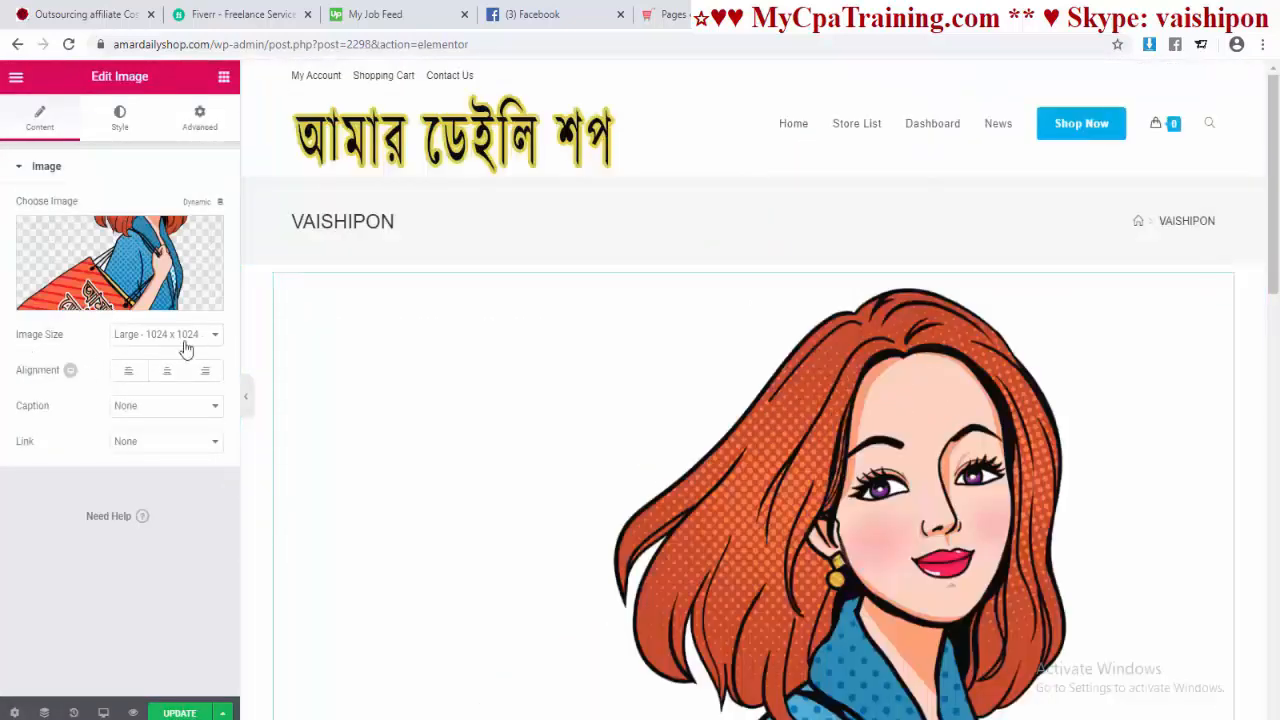
Step: Try the image at Medium and Medium Large sizes, ending on Medium - 300 x 300
left_click(195, 336)
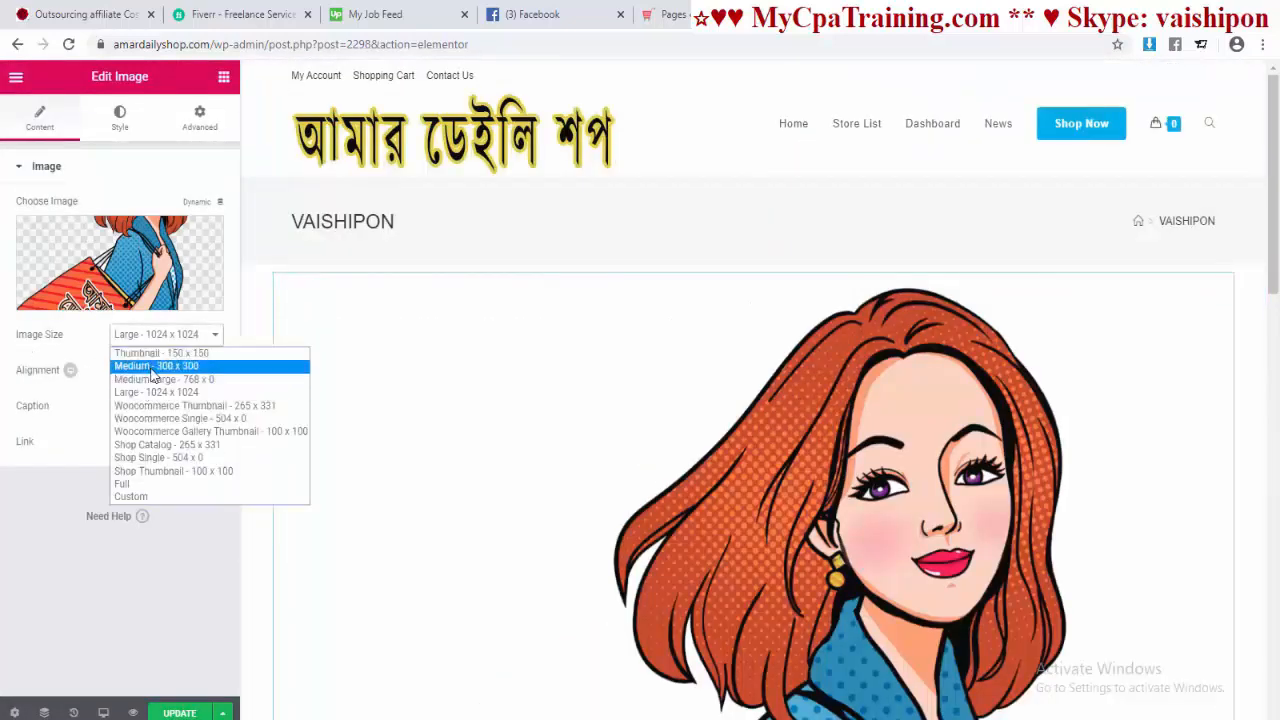
left_click(155, 366)
left_click(165, 336)
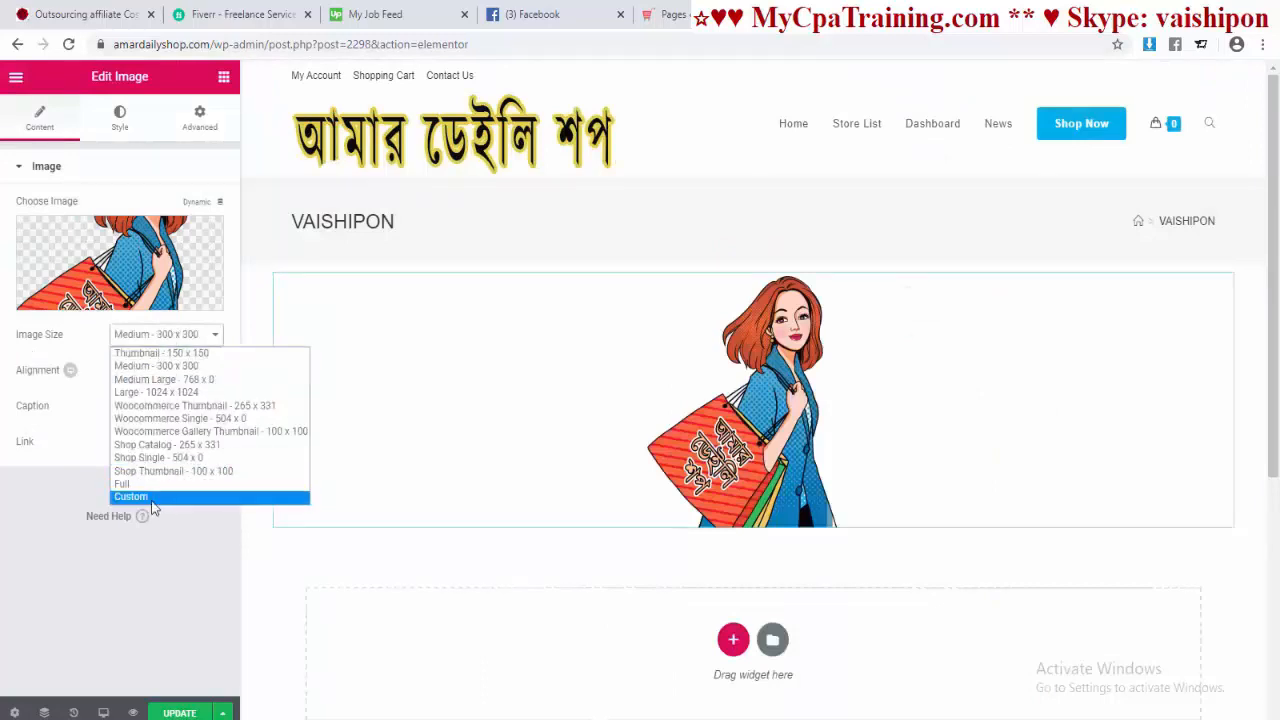
left_click(170, 379)
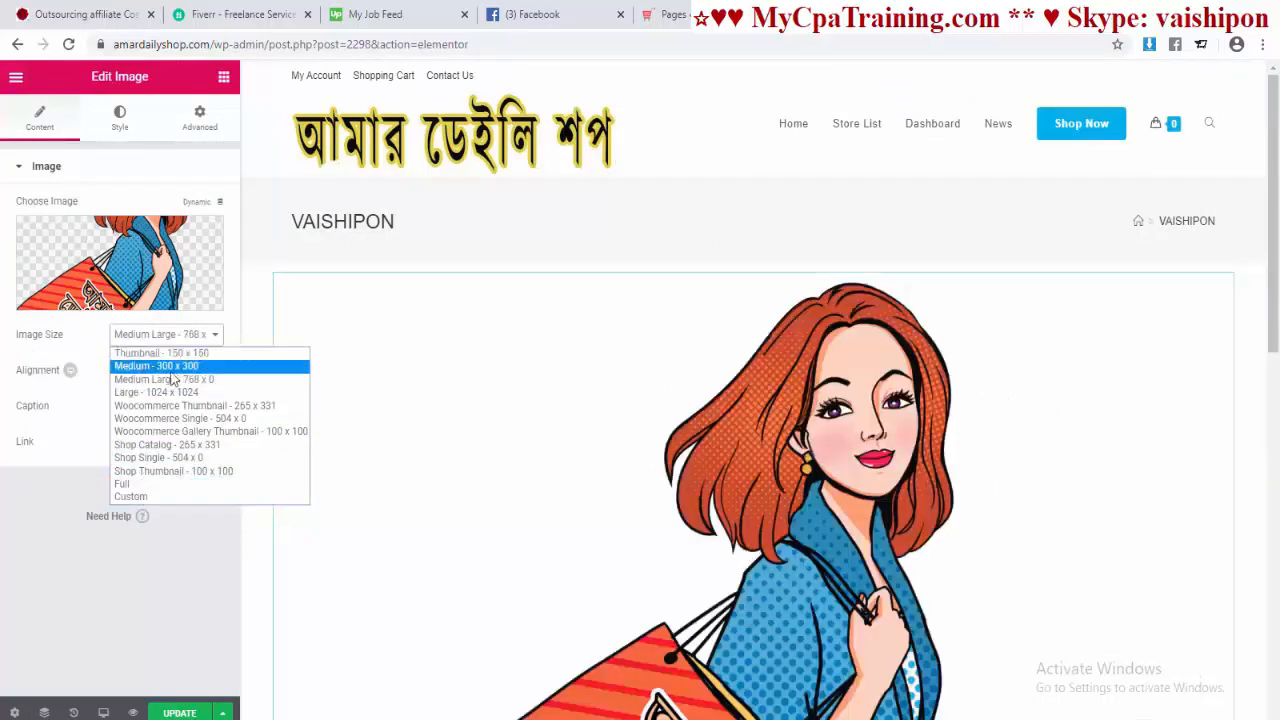
left_click(178, 368)
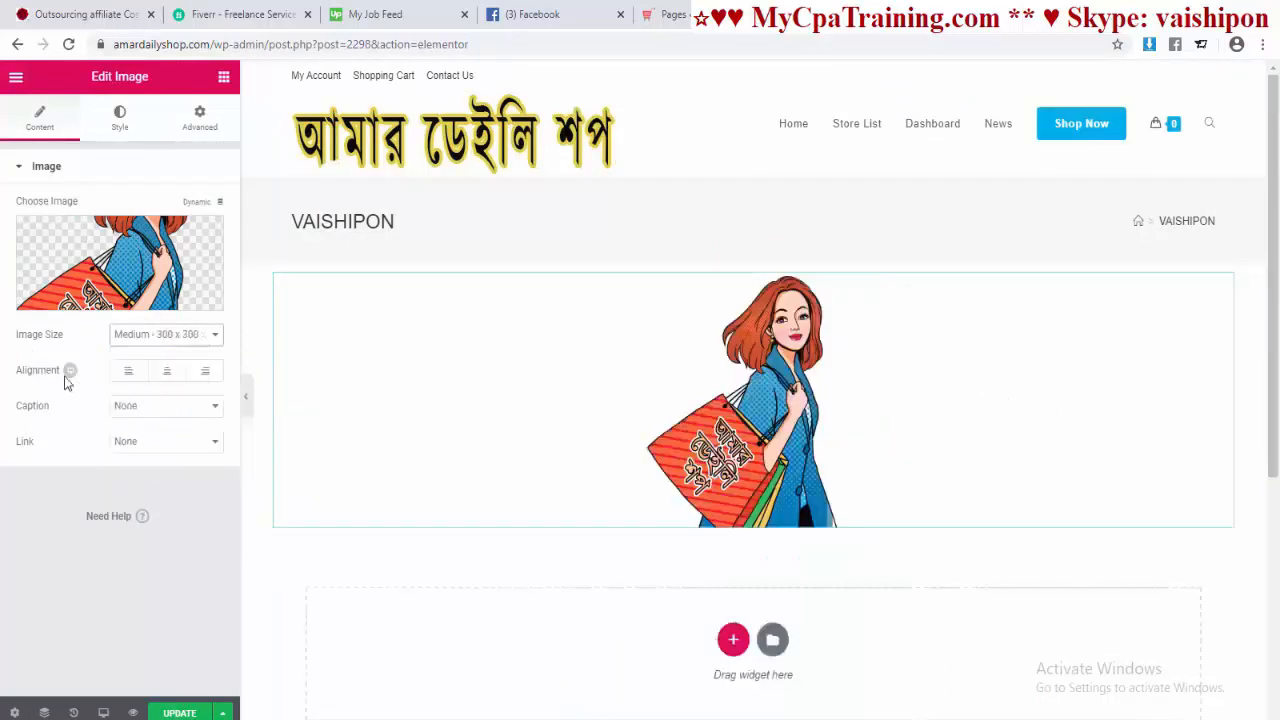
Step: Try the left, centre and right image alignments, ending on right, and set the caption back to None after trying Attachment Caption
left_click(133, 373)
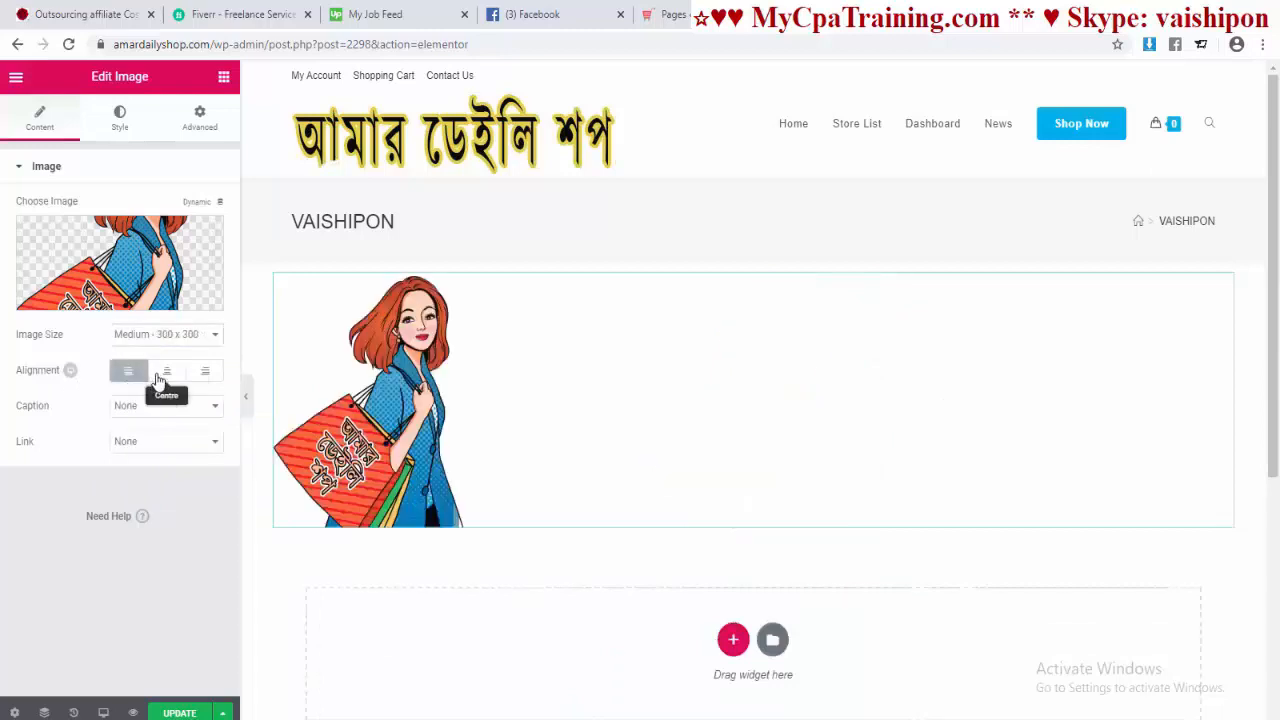
left_click(166, 371)
left_click(205, 371)
left_click(165, 405)
left_click(156, 437)
left_click(160, 405)
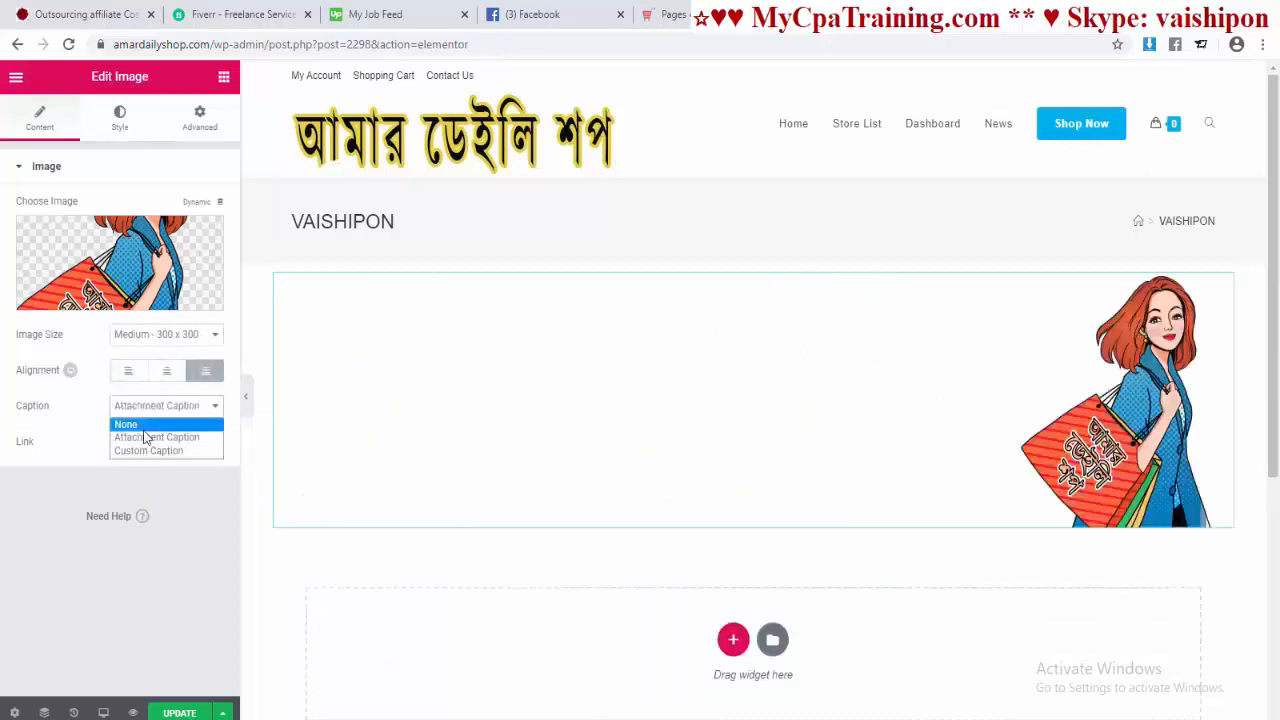
left_click(128, 424)
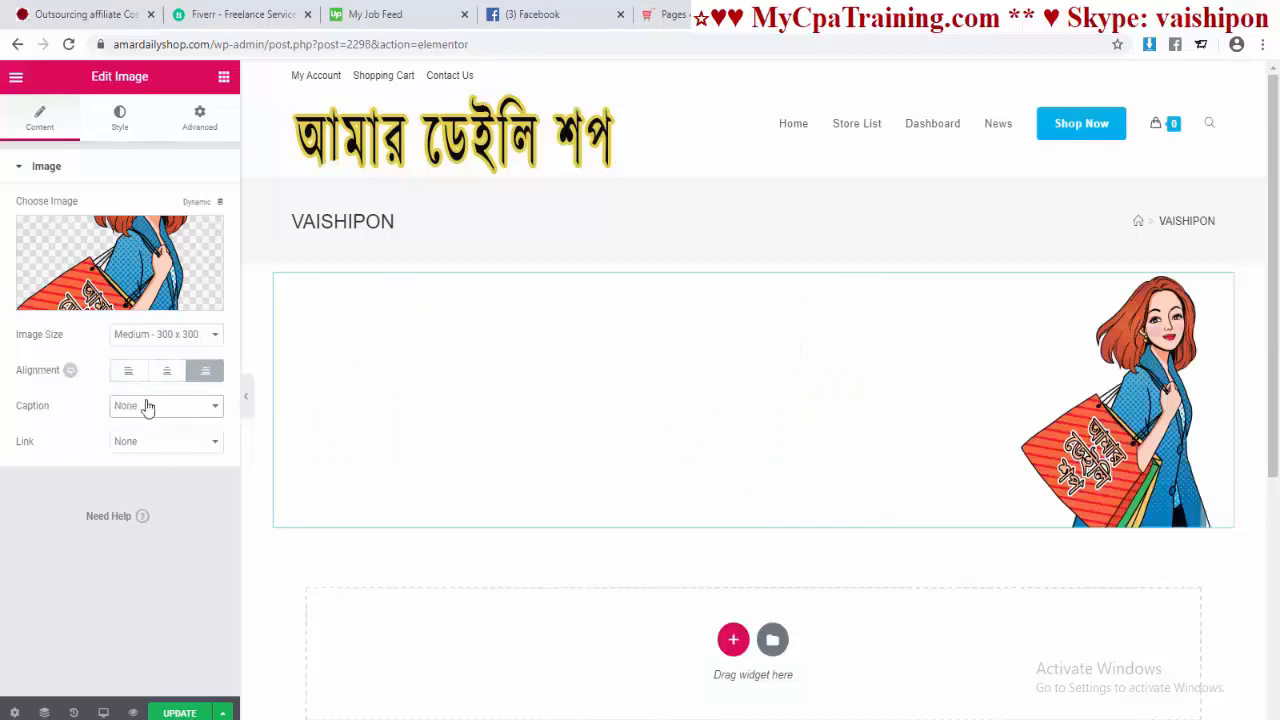
Step: Try Media File as the image link and switch it to Custom URL
left_click(172, 444)
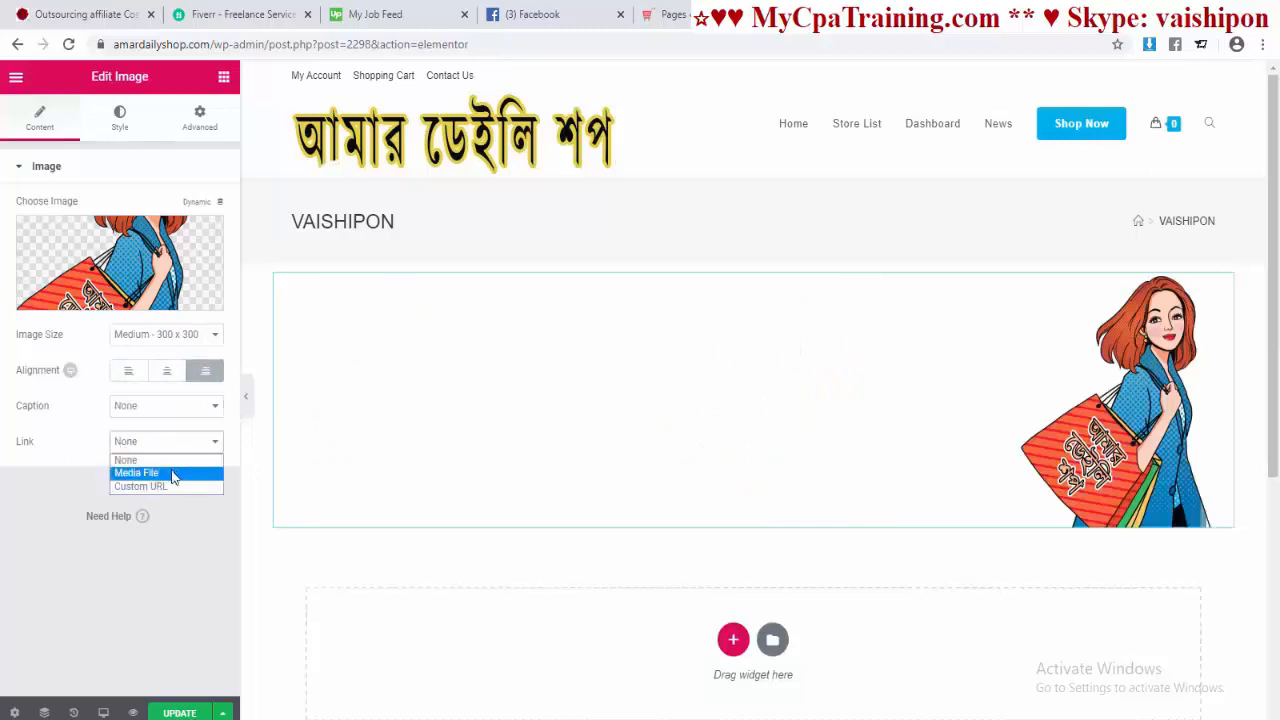
left_click(172, 474)
left_click(194, 446)
left_click(158, 486)
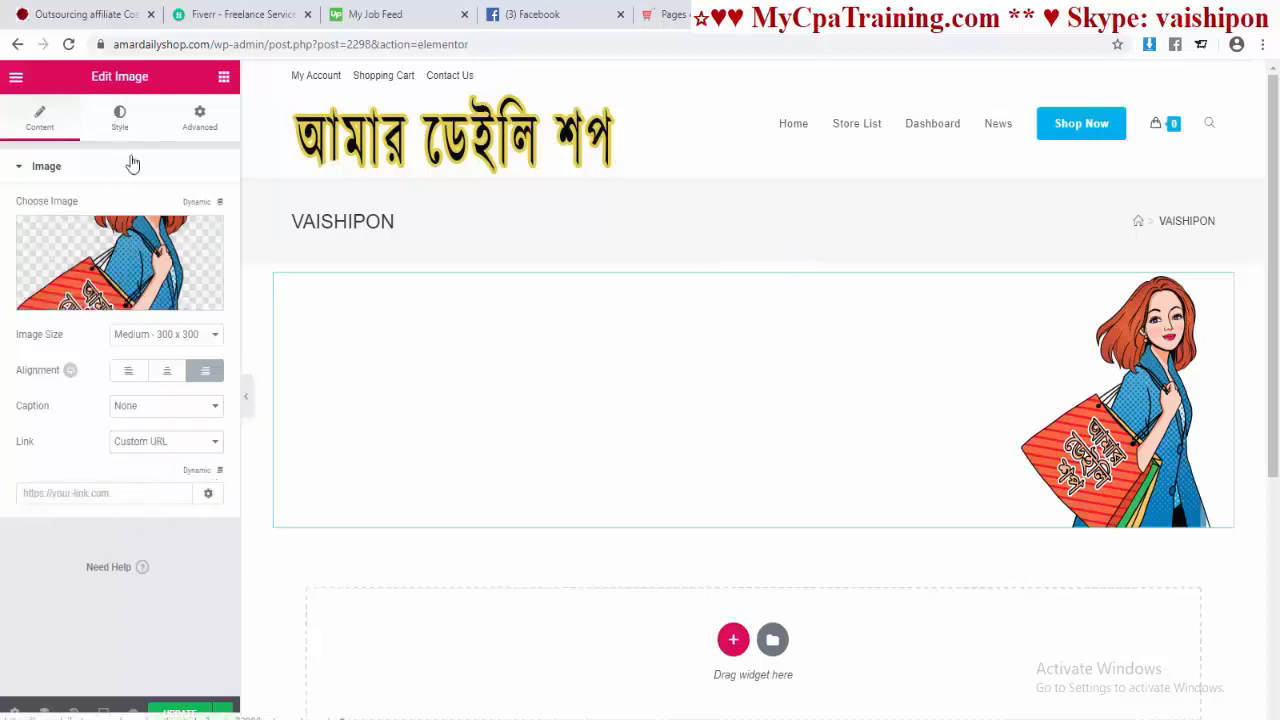
Step: Set the image's width to 28% and its maximum width to about 27%
left_click(120, 118)
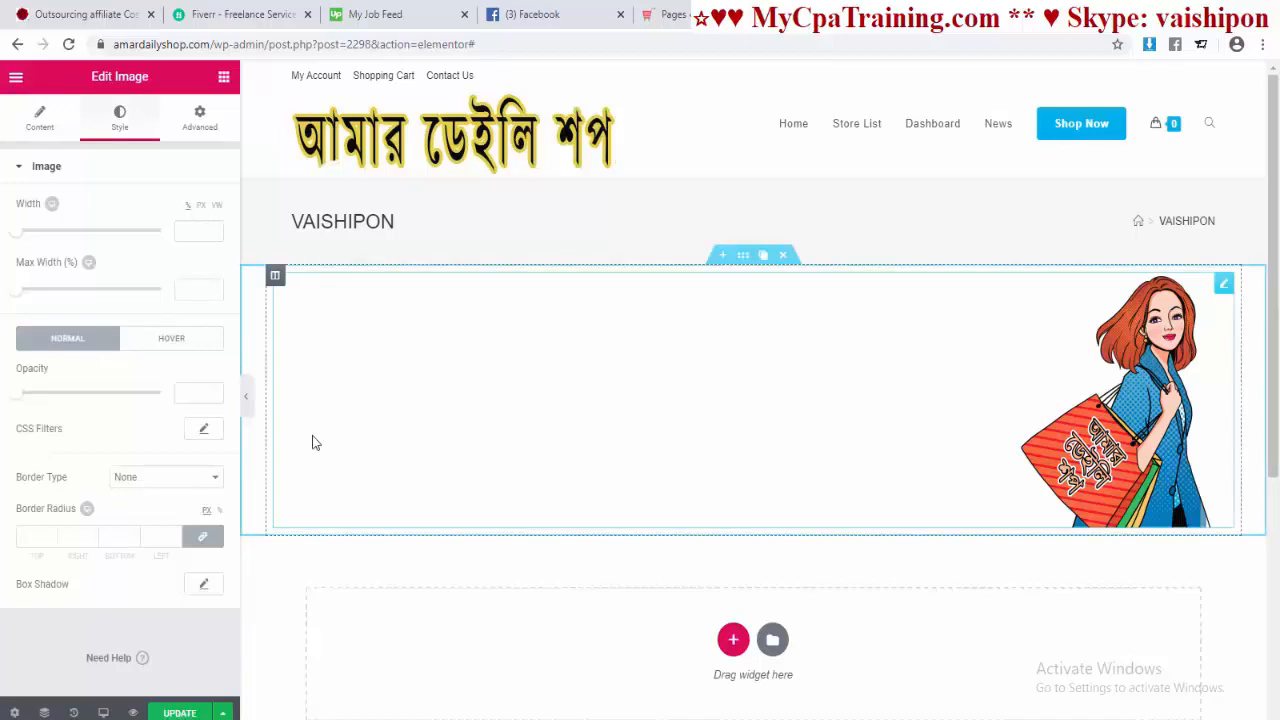
left_click_drag(17, 235, 54, 237)
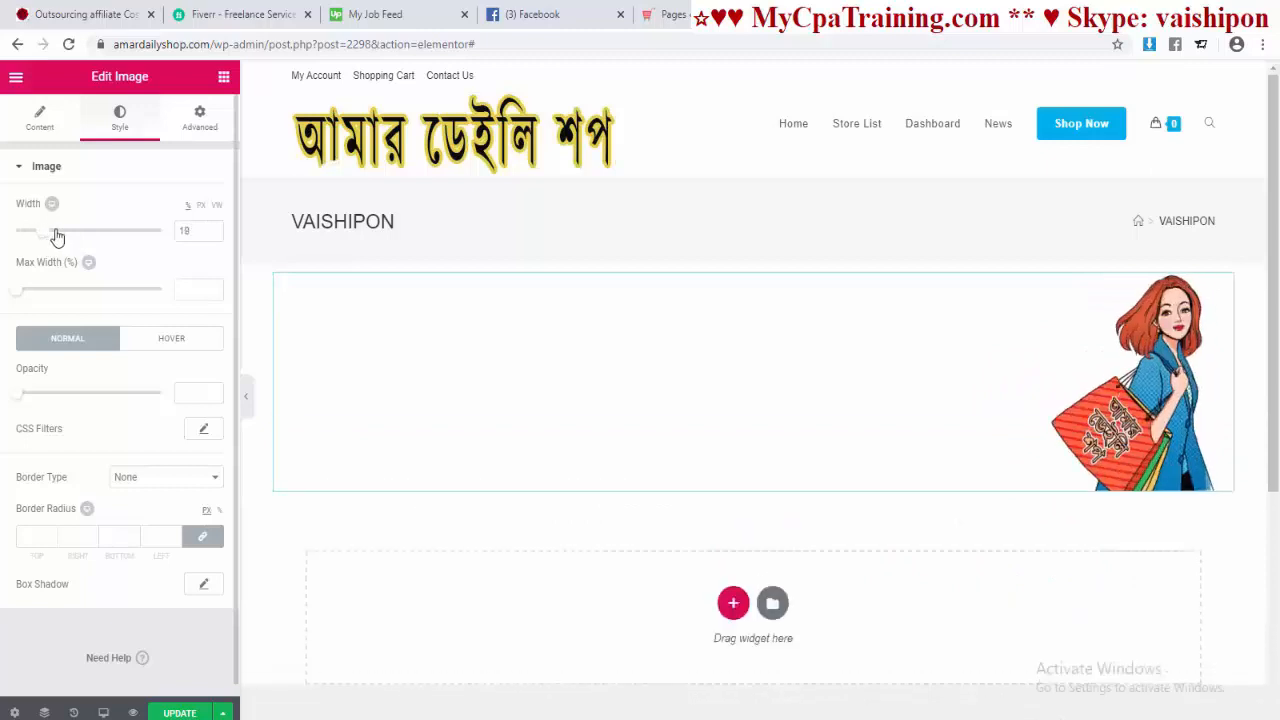
left_click_drag(17, 289, 57, 289)
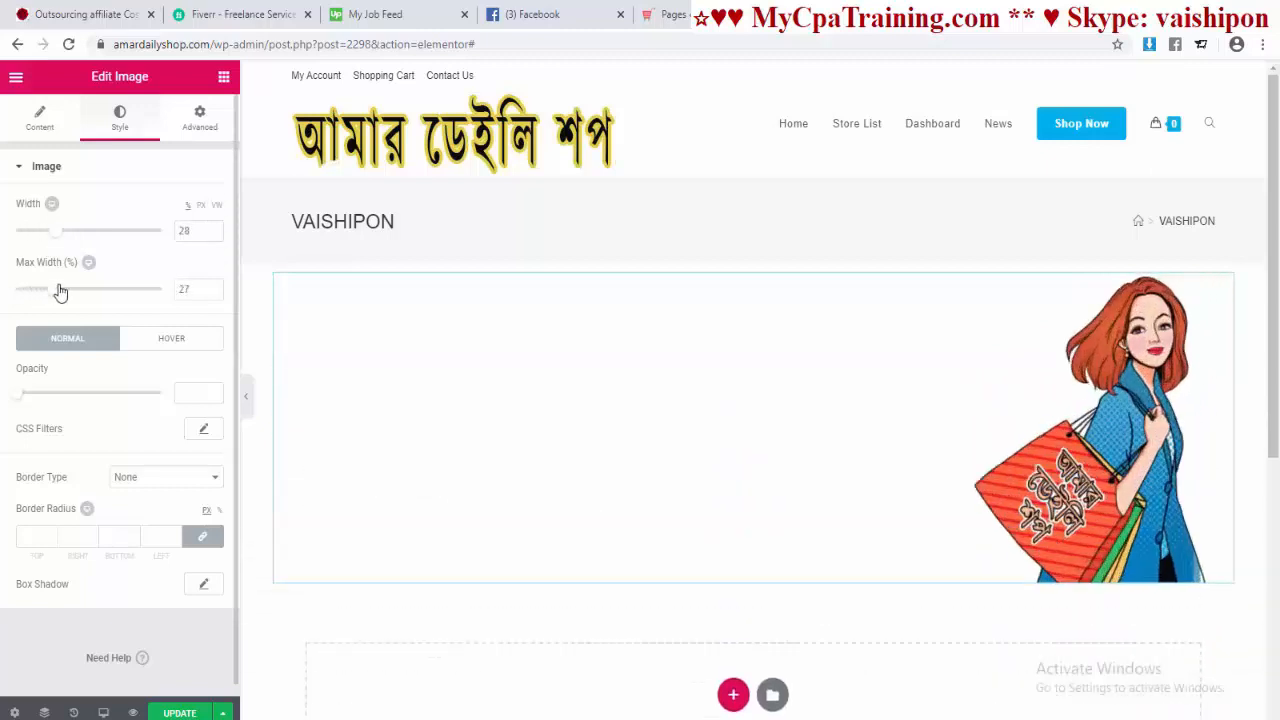
Step: Try an image opacity of 0.1, check the hover and normal states, and undo the change
mouse_move(20, 396)
left_mouse_down()
mouse_move(80, 408)
mouse_move(12, 400)
left_mouse_up()
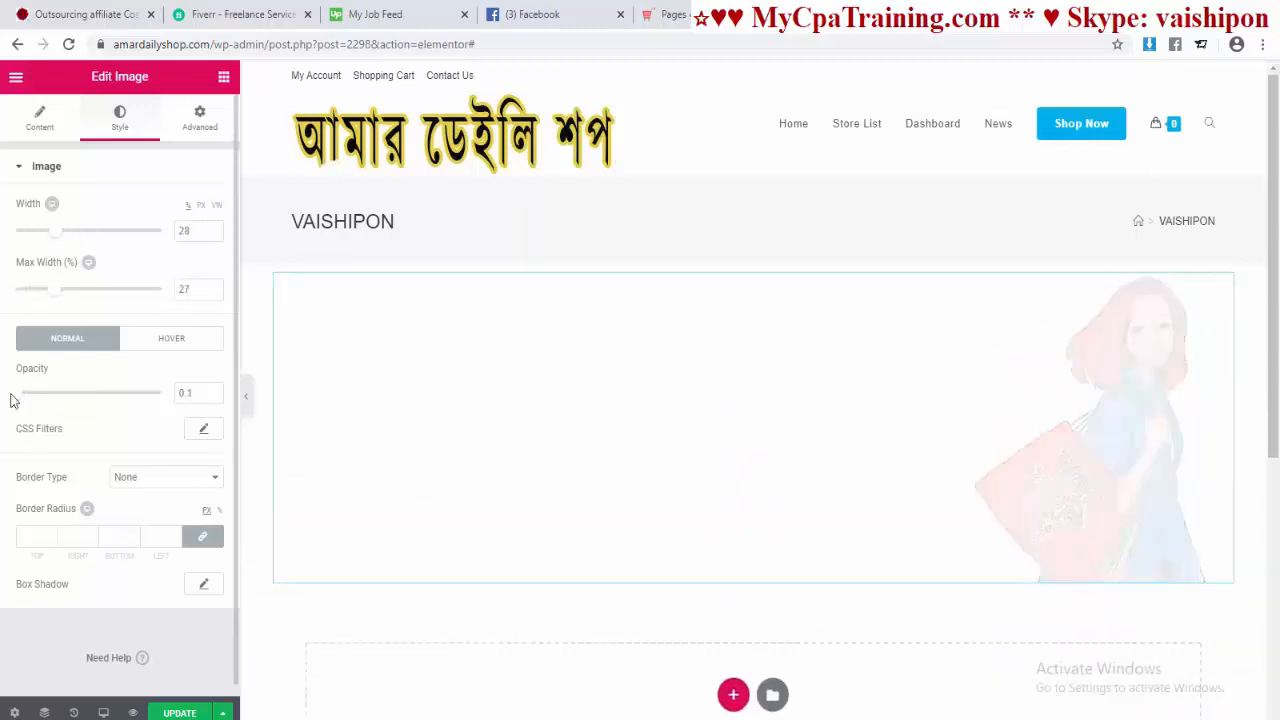
left_click(157, 348)
left_click(78, 350)
key("ctrl+z")
key("ctrl+z")
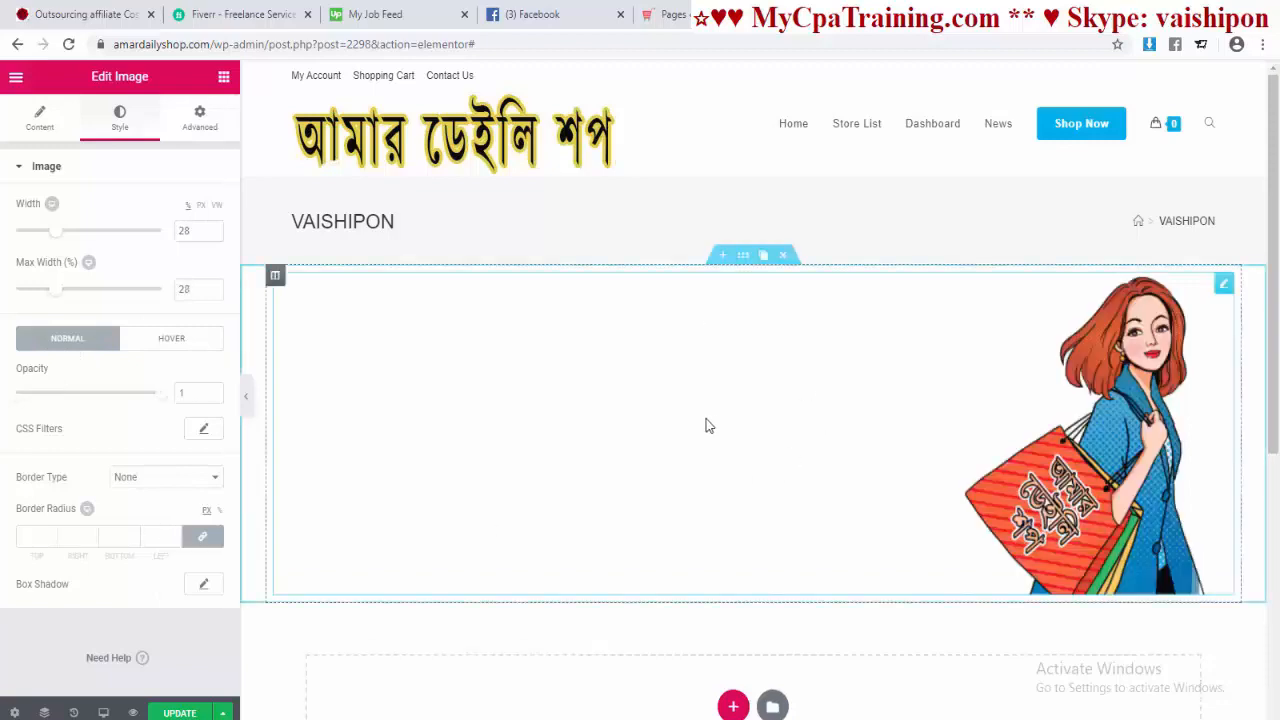
Step: Delete the section containing the image and look through the available widgets
left_click(783, 255)
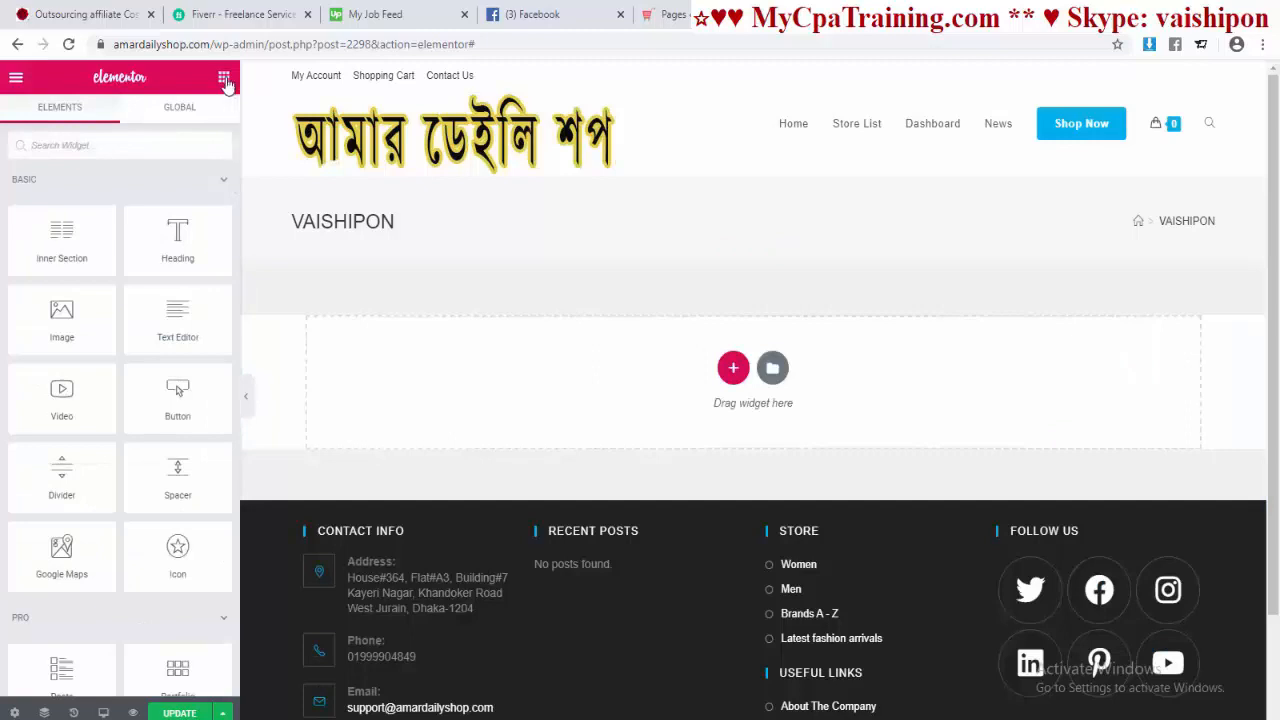
scroll(117, 271, "down", 15)
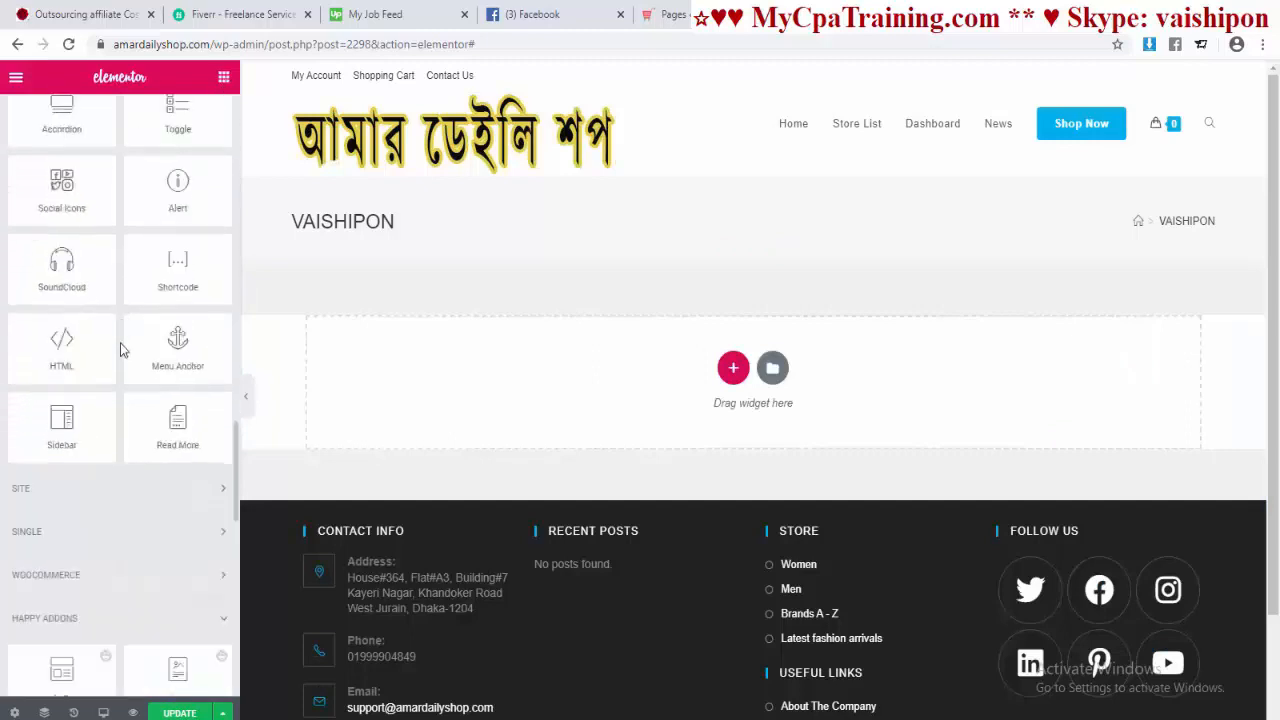
scroll(117, 308, "up", 15)
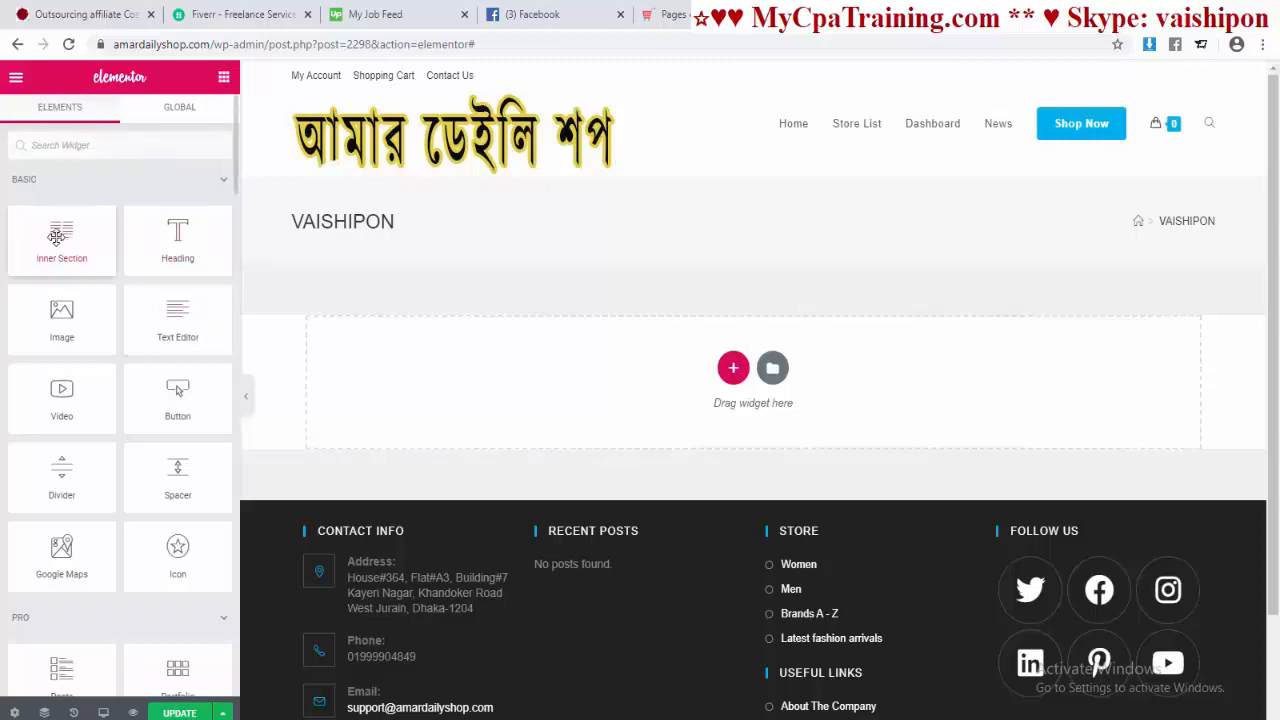
Step: Add an Inner Section with two columns to the page and delete that inner section
left_click_drag(57, 235, 630, 394)
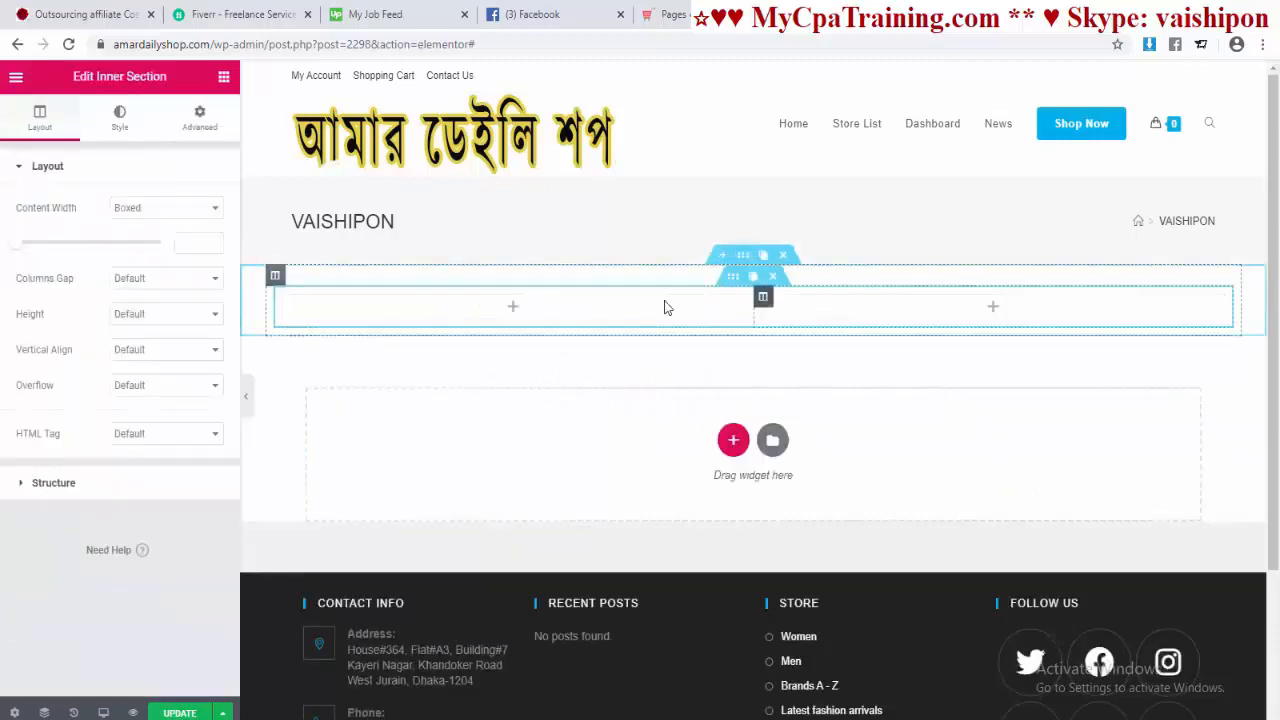
left_click(776, 281)
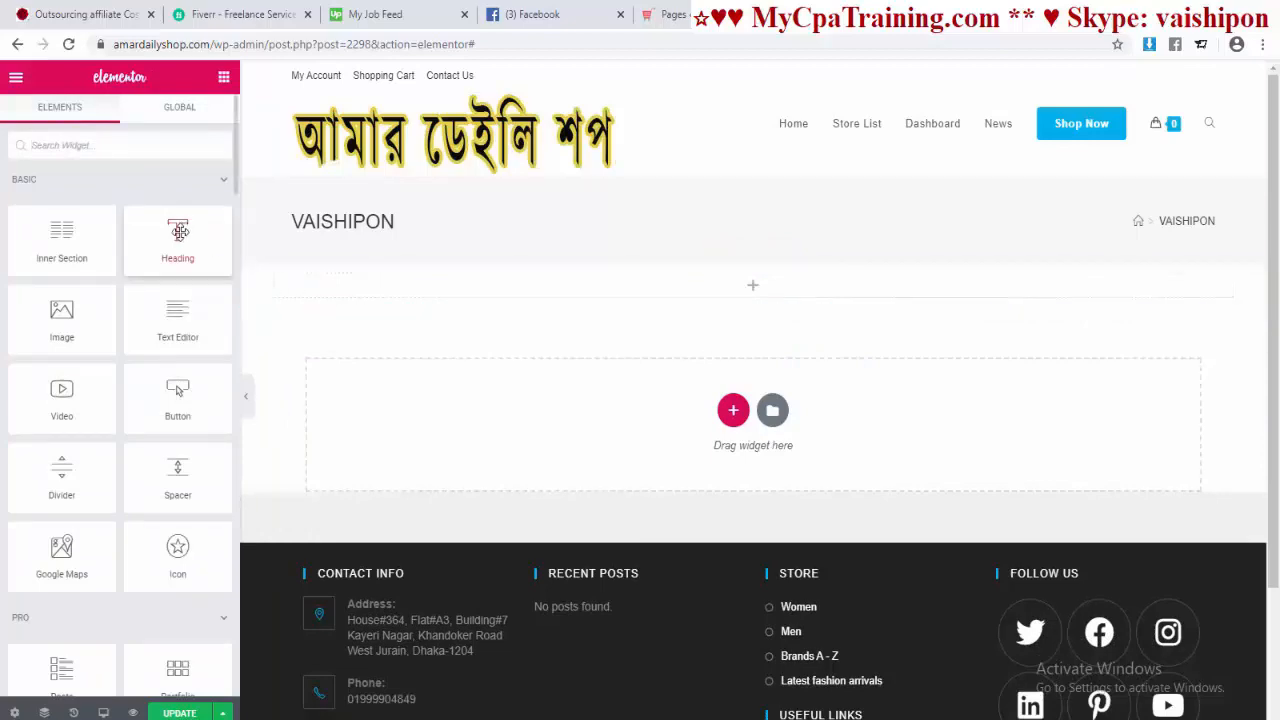
Step: Add a Heading widget to the empty section and set its title to "Fashion Style"
left_click_drag(180, 231, 748, 298)
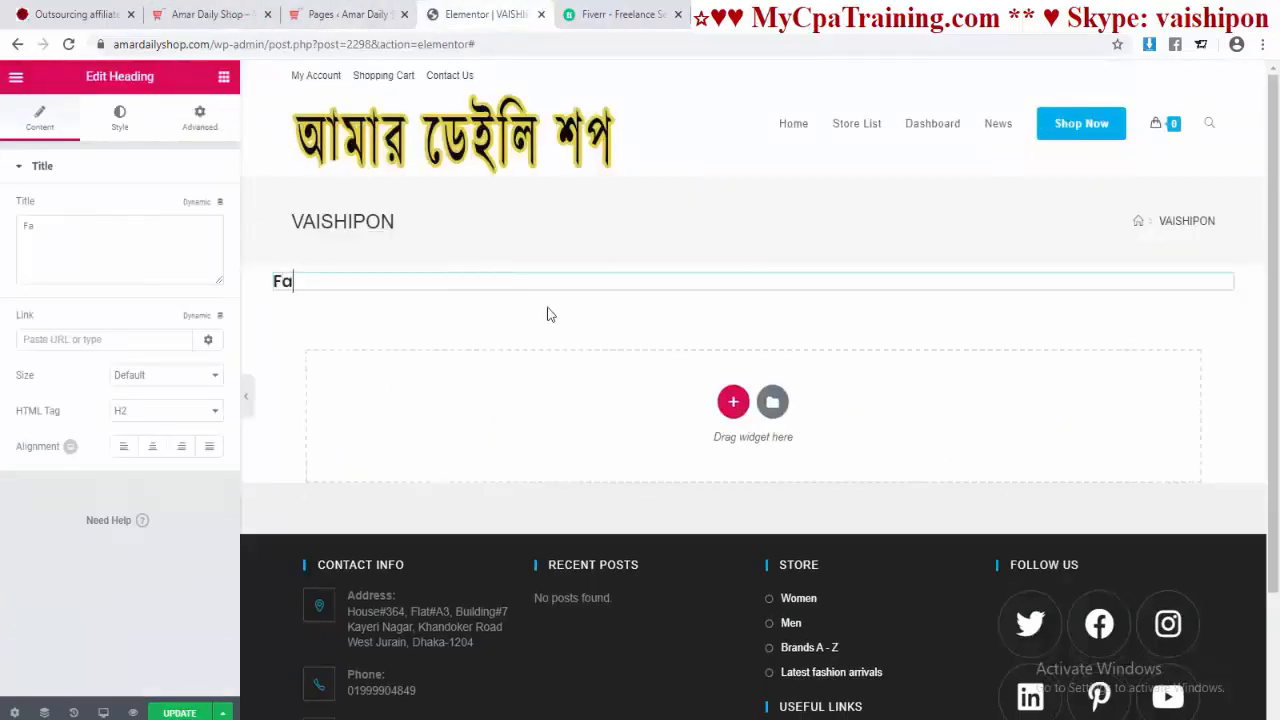
type("shion Style")
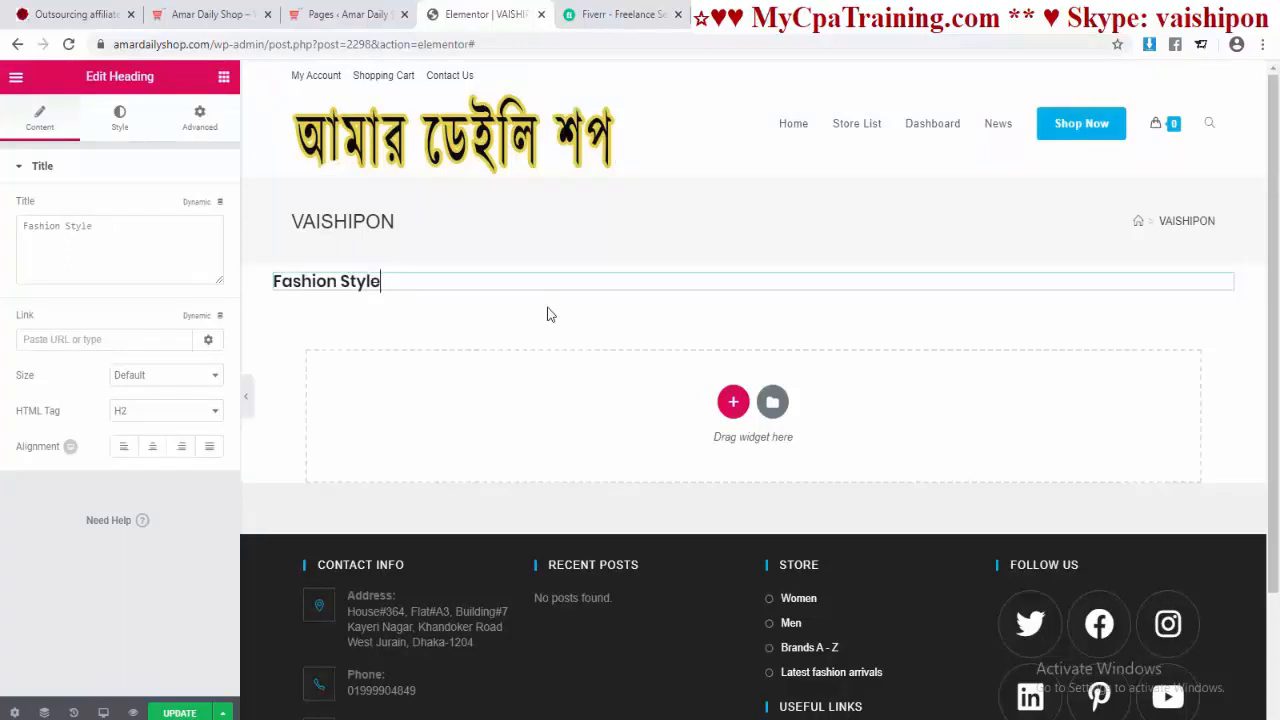
Step: Try the Medium and XL sizes on the "Fashion Style" heading and set its size to Small
left_click(165, 375)
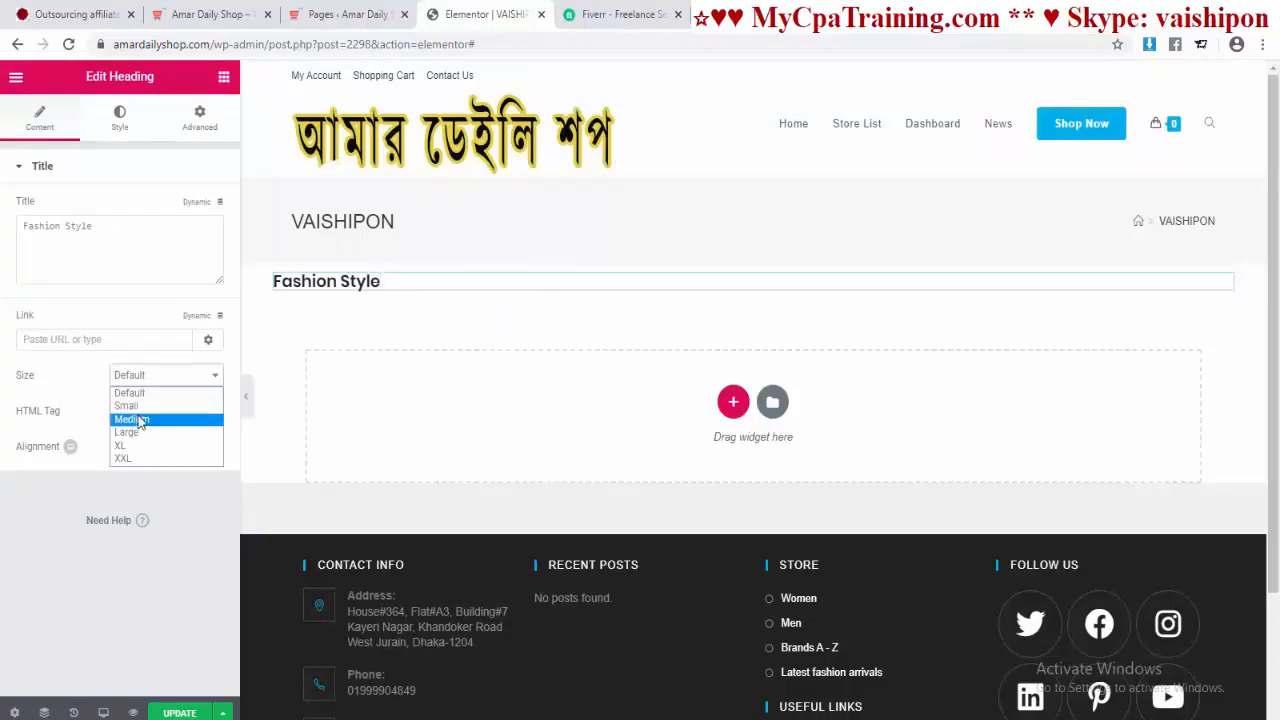
left_click(140, 419)
left_click(150, 376)
left_click(128, 458)
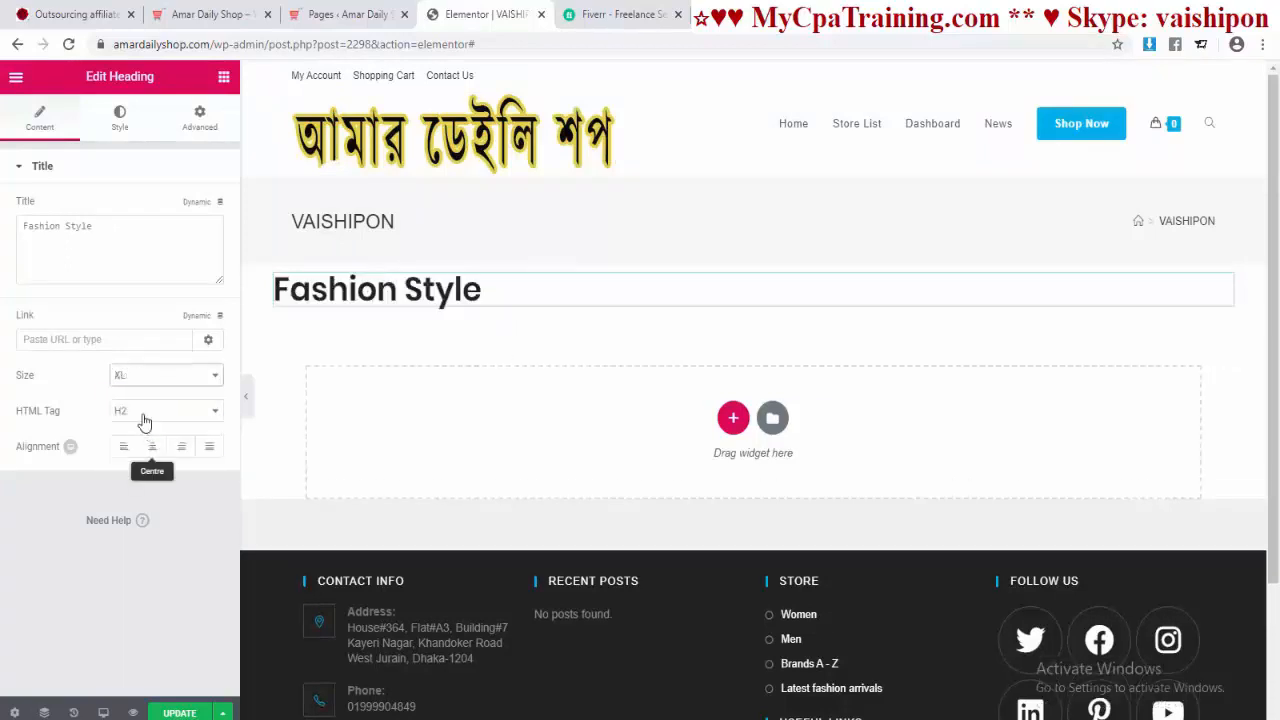
left_click(155, 375)
left_click(140, 417)
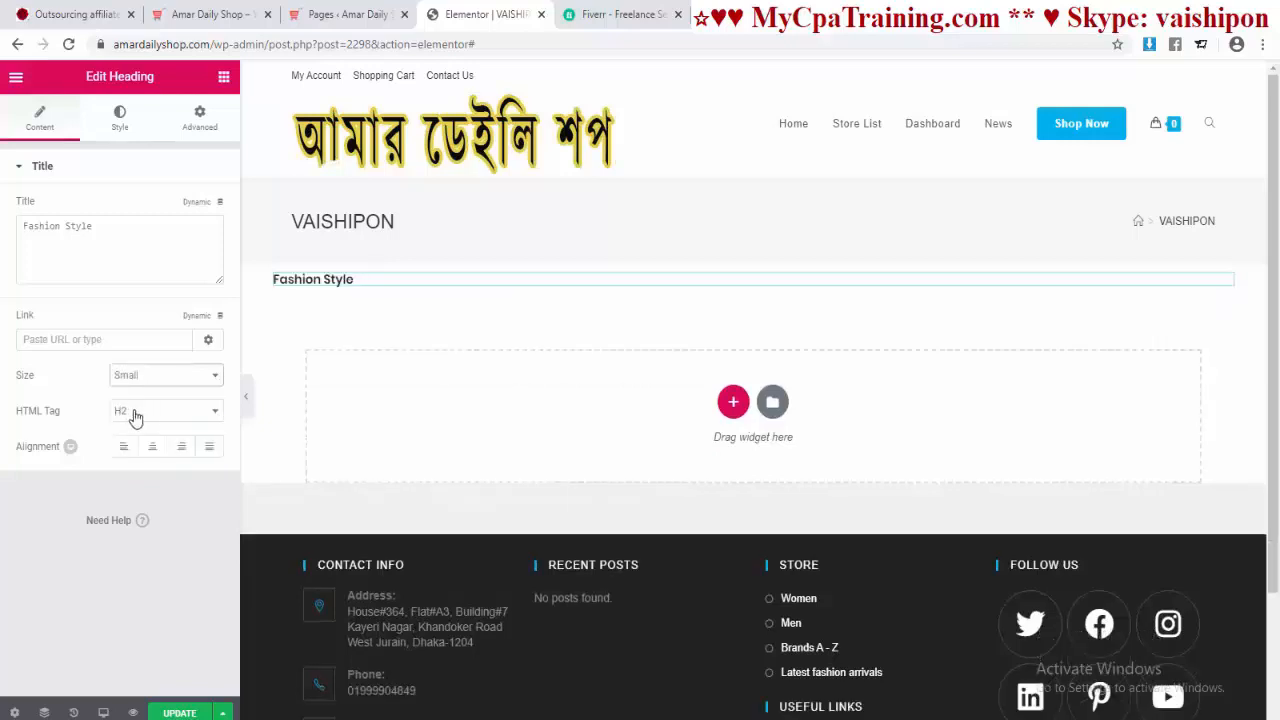
Step: Set the "Fashion Style" heading's size to Large, align it right, and compare it with the live shop home page
left_click(163, 374)
left_click(126, 432)
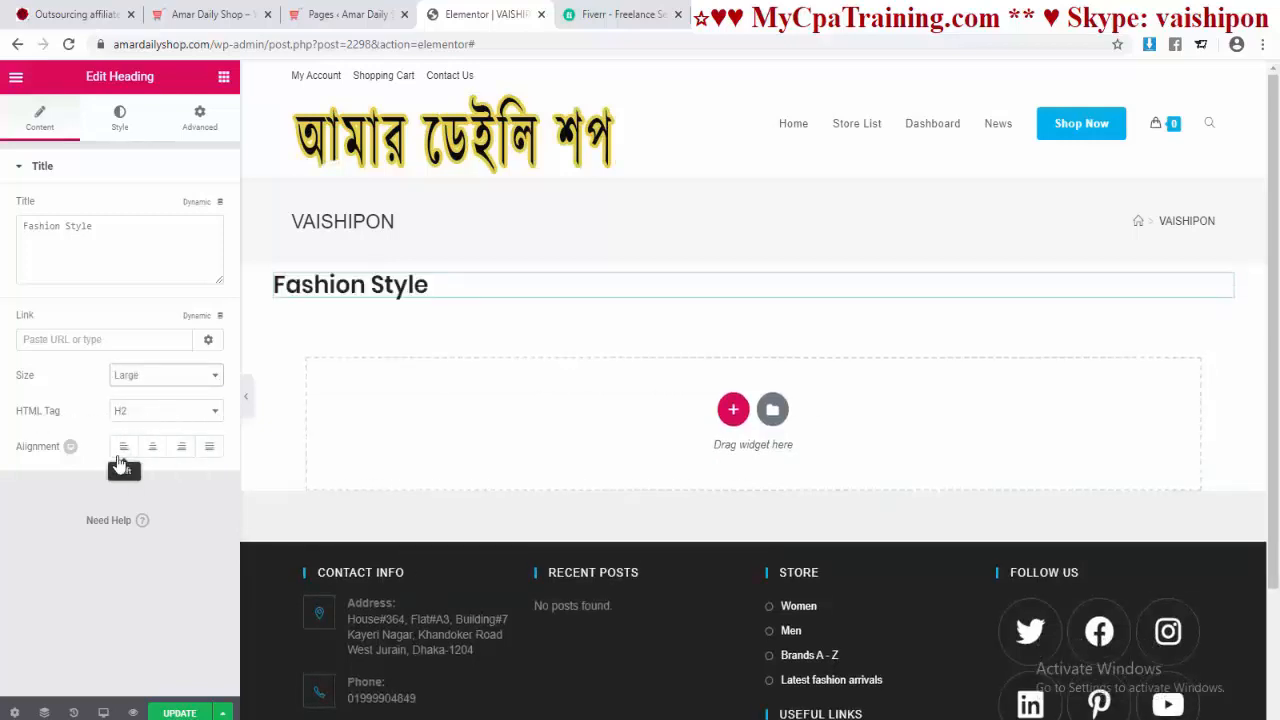
left_click(183, 456)
key("ctrl+2")
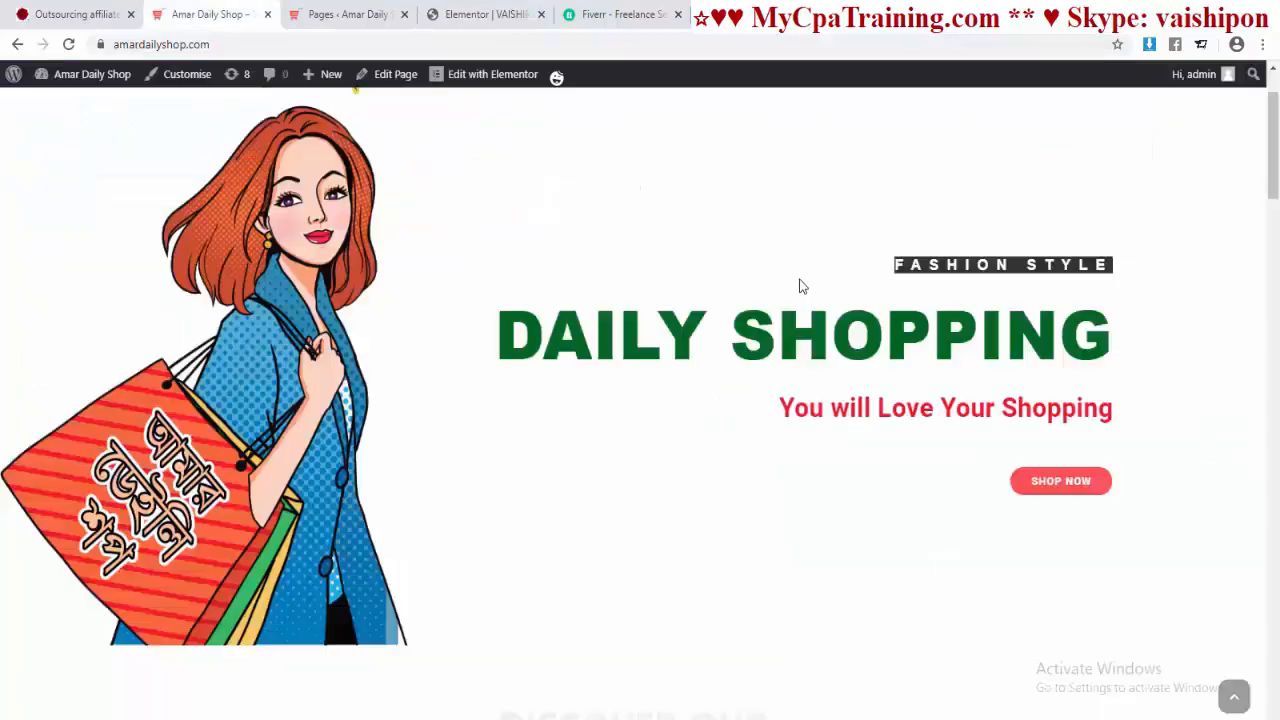
key("ctrl+4")
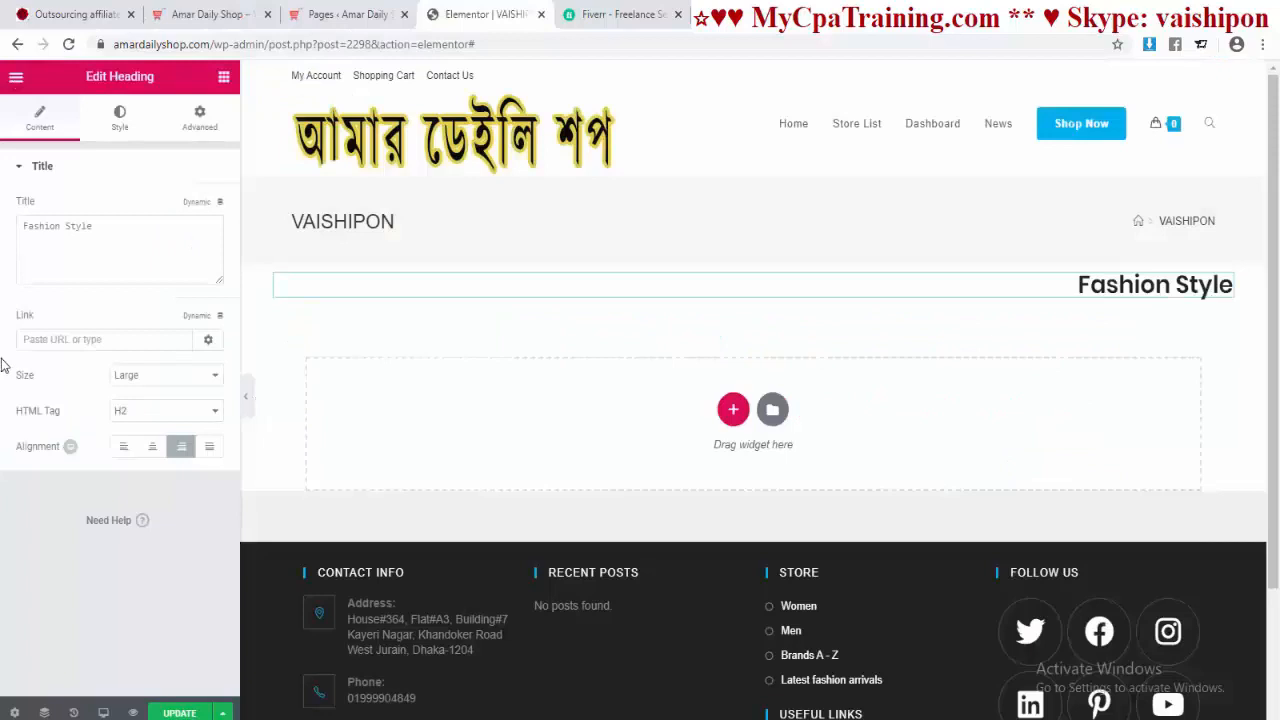
Step: Set the "Fashion Style" heading's text colour to #232323 with reduced opacity and view its typography options
left_click(115, 125)
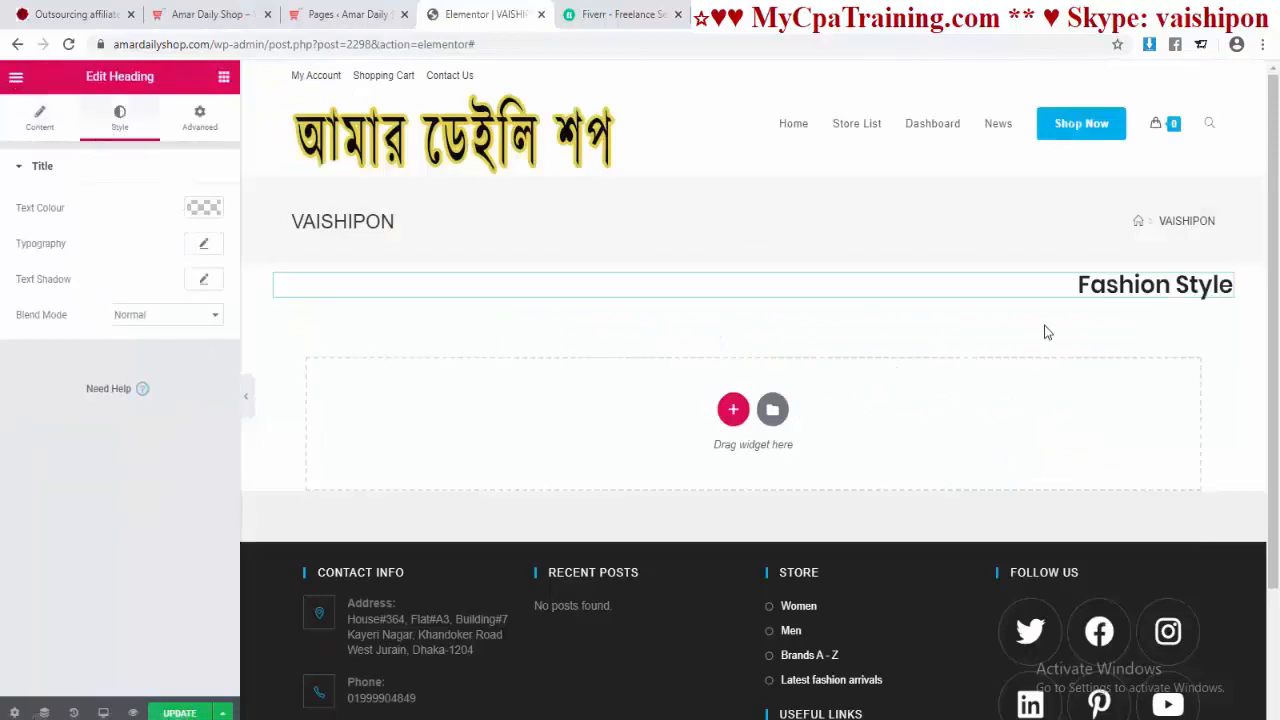
left_click(200, 208)
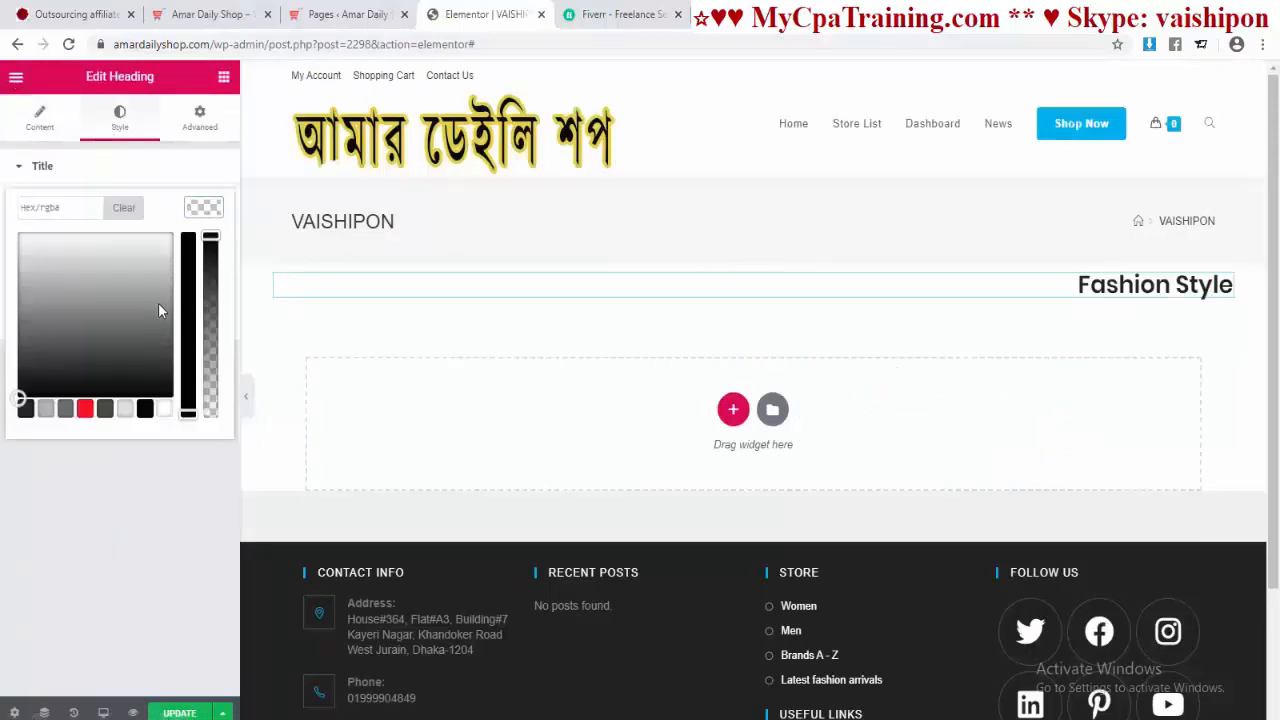
left_click(70, 208)
type("#232323")
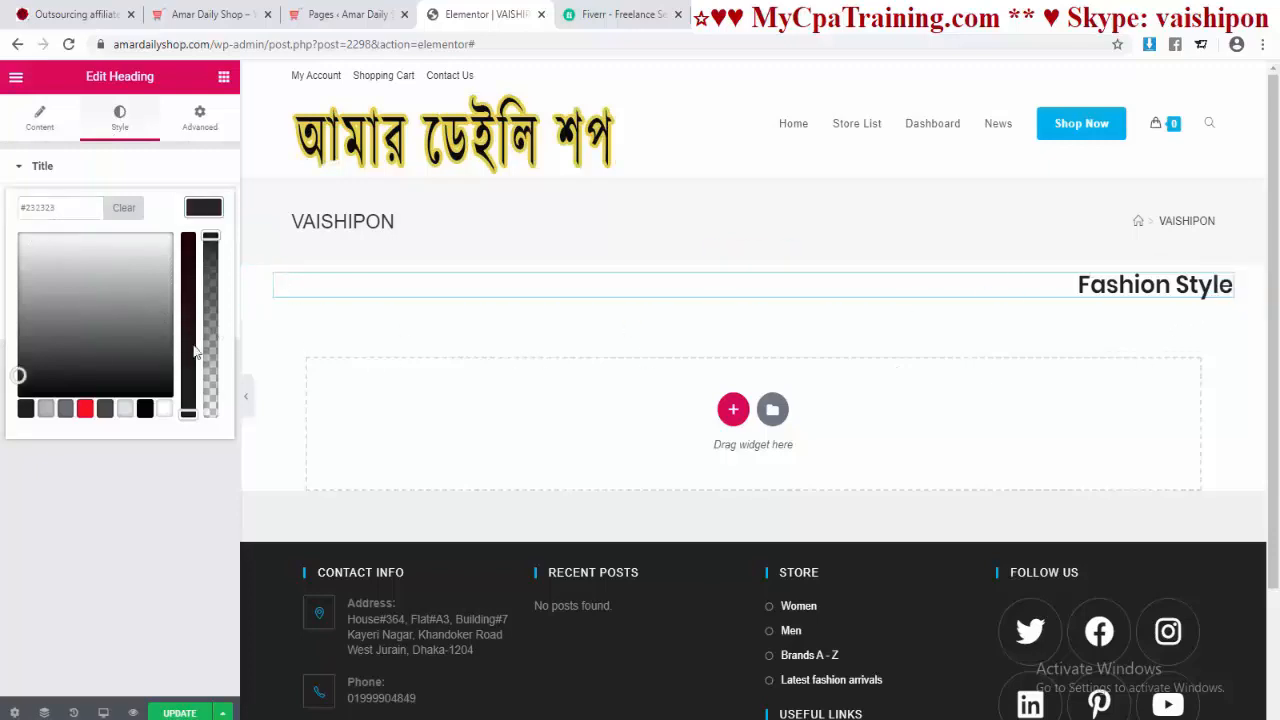
left_click_drag(210, 237, 210, 298)
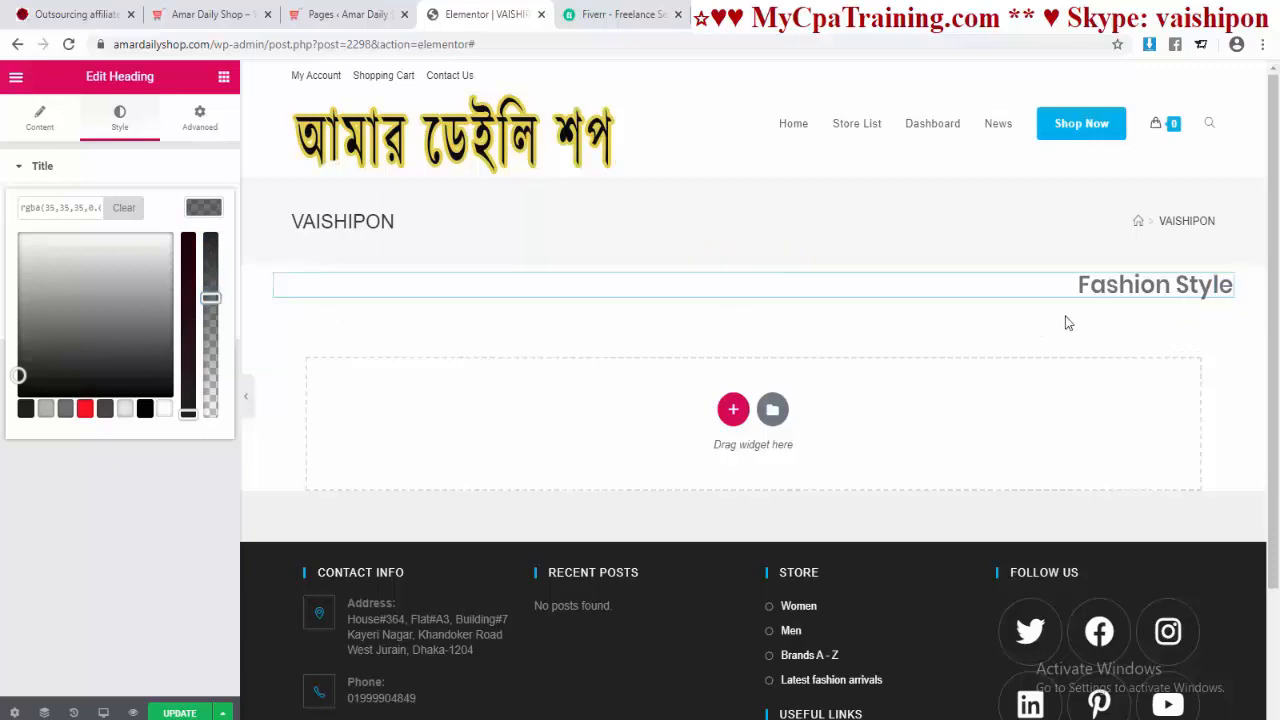
left_click(170, 505)
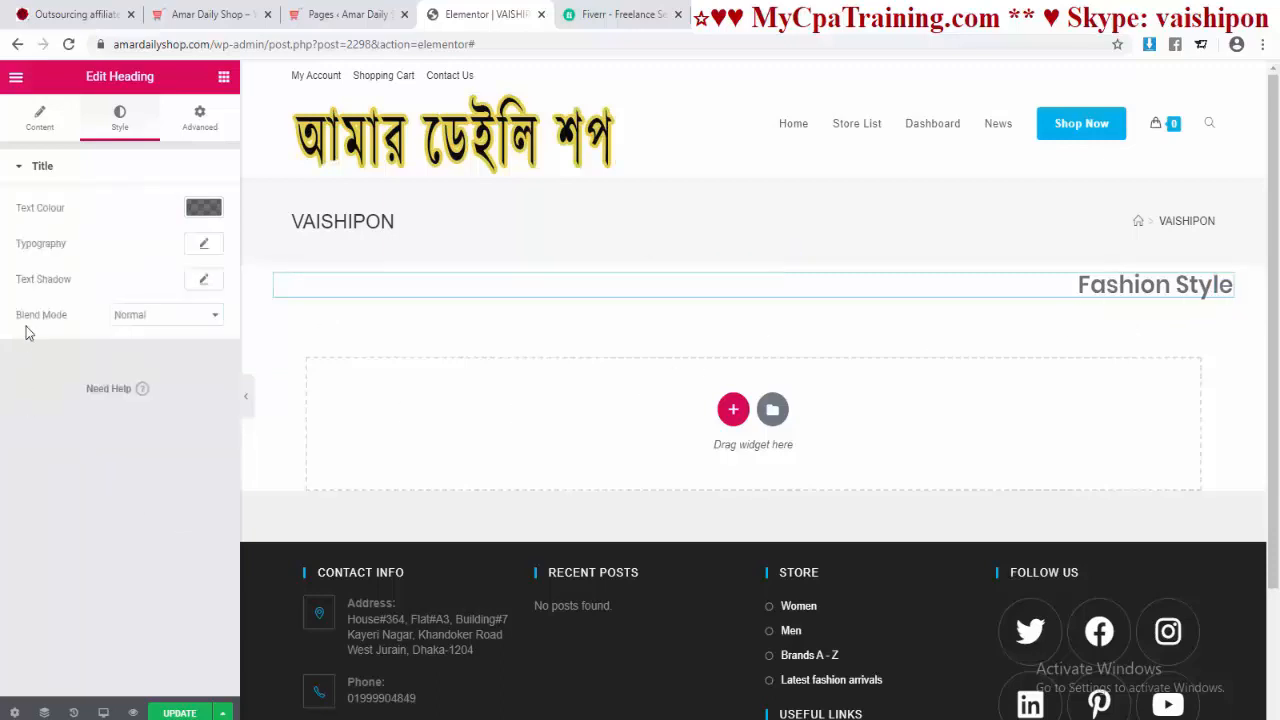
left_click(205, 245)
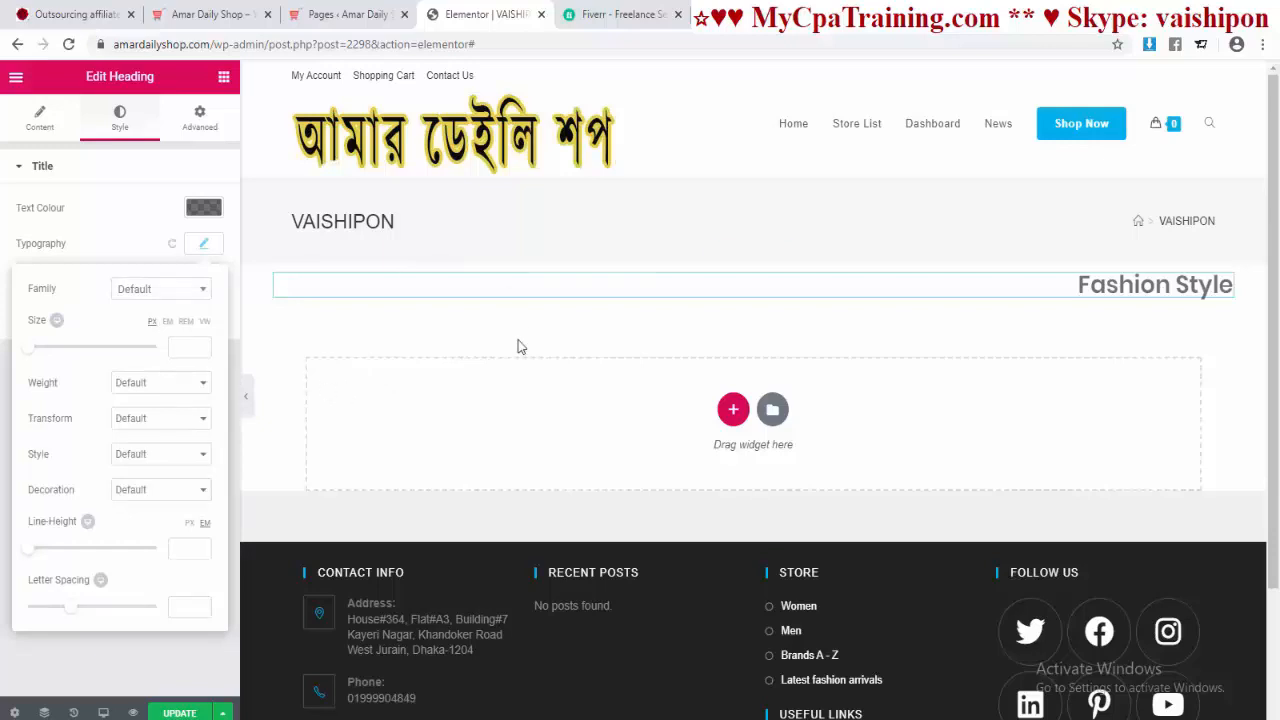
left_click(162, 675)
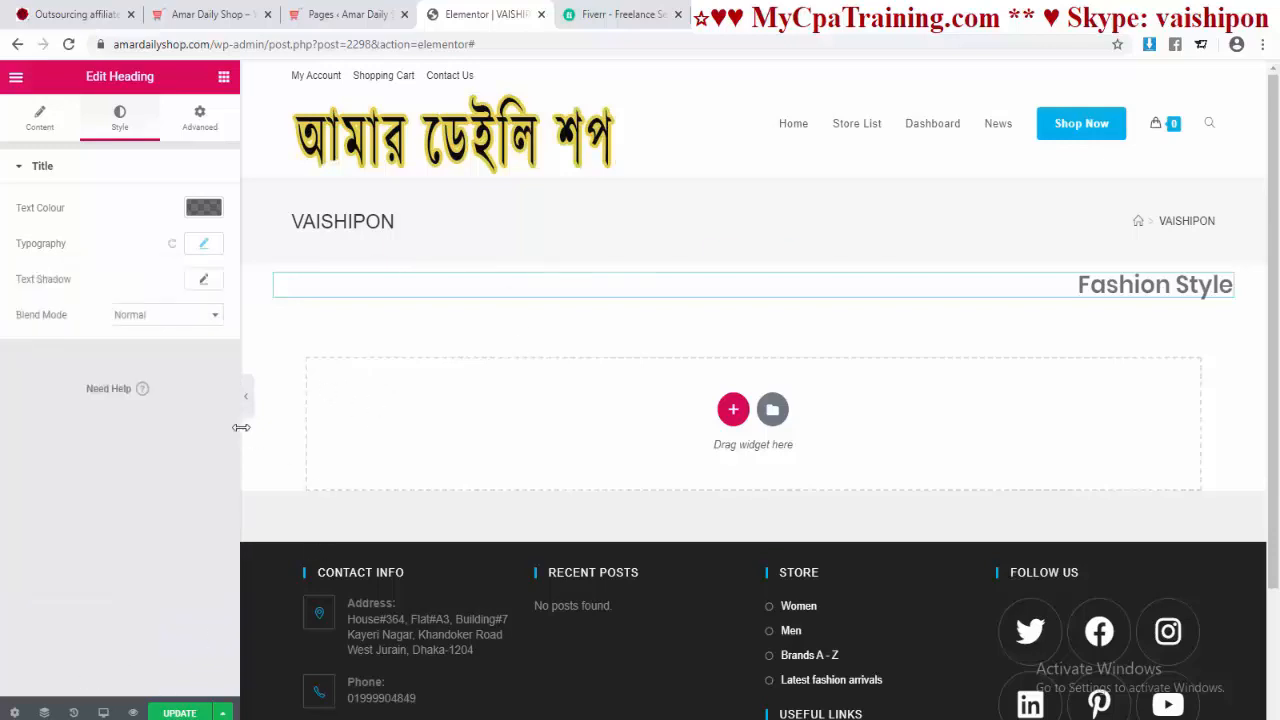
Step: Set the default font family of the Secondary Headline to Poppins and apply the default fonts
left_click(15, 80)
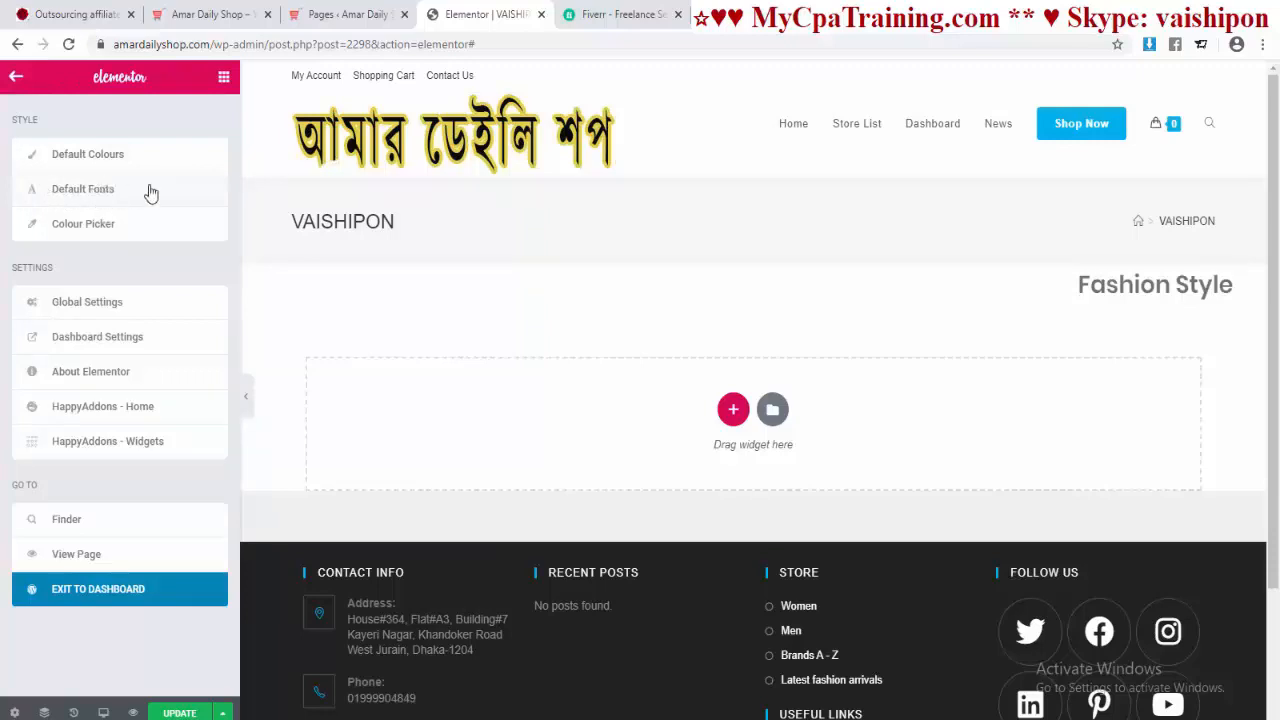
left_click(150, 190)
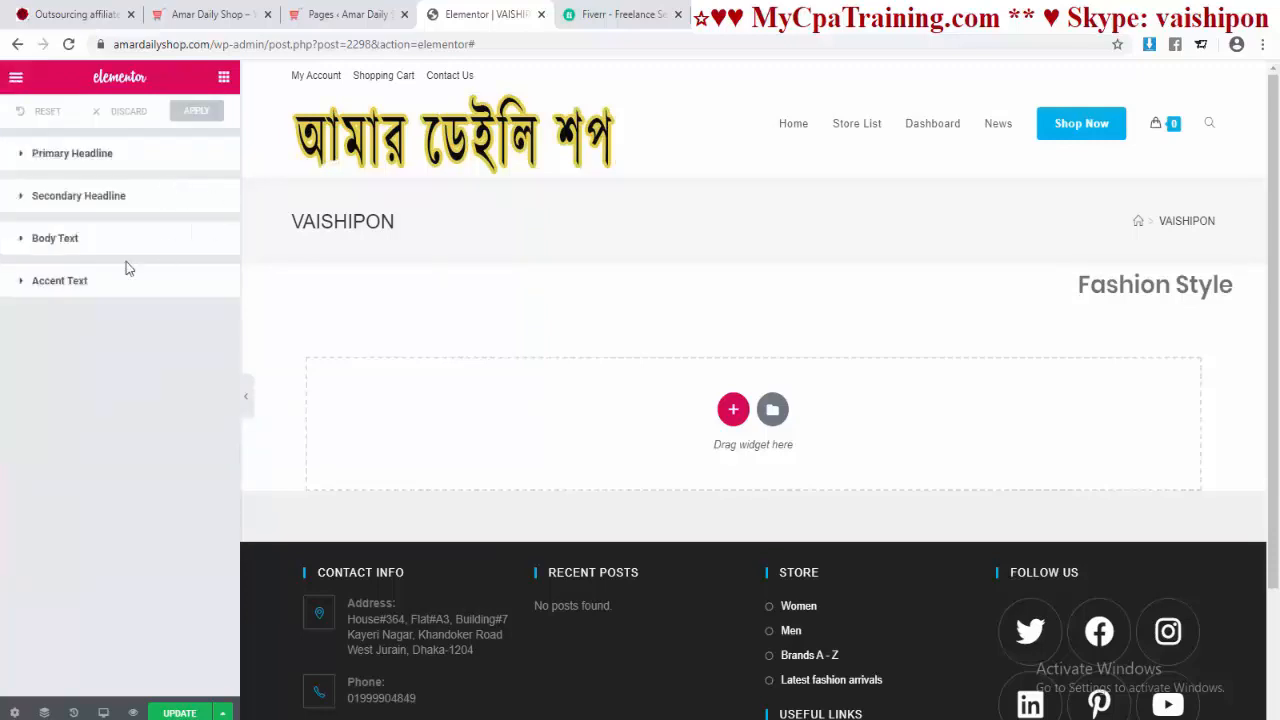
left_click(60, 158)
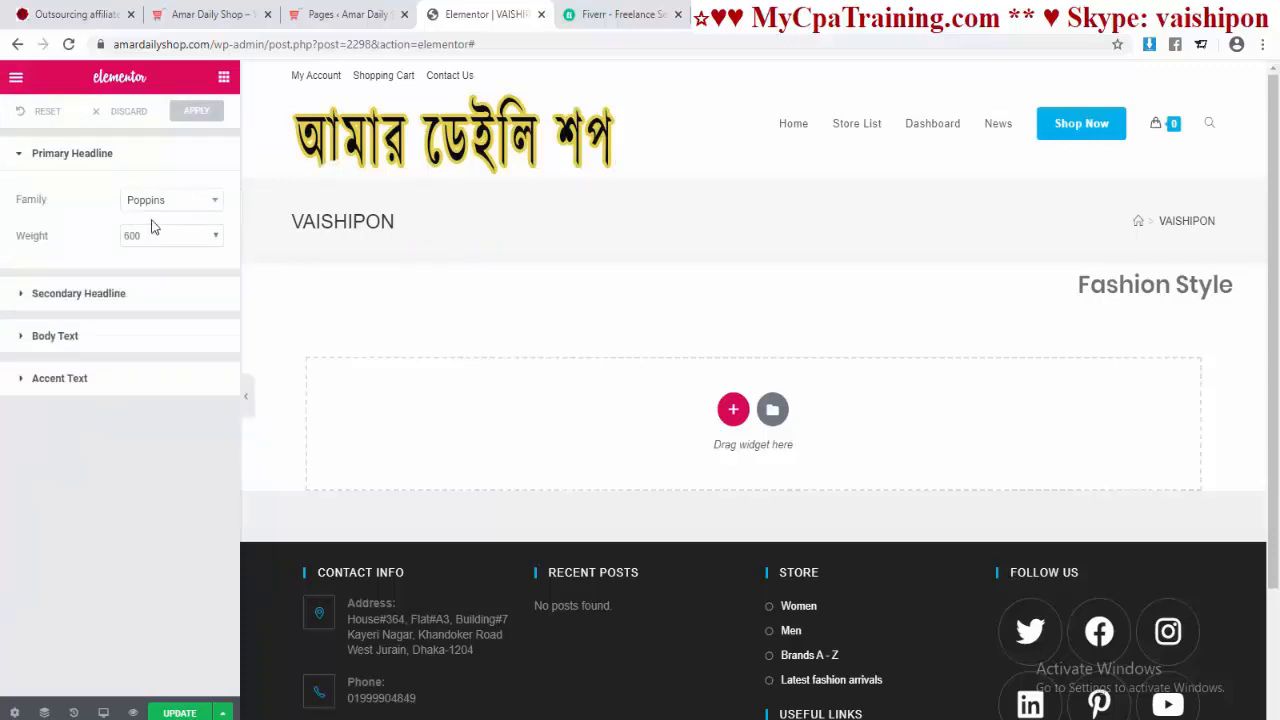
left_click(72, 302)
left_click(157, 342)
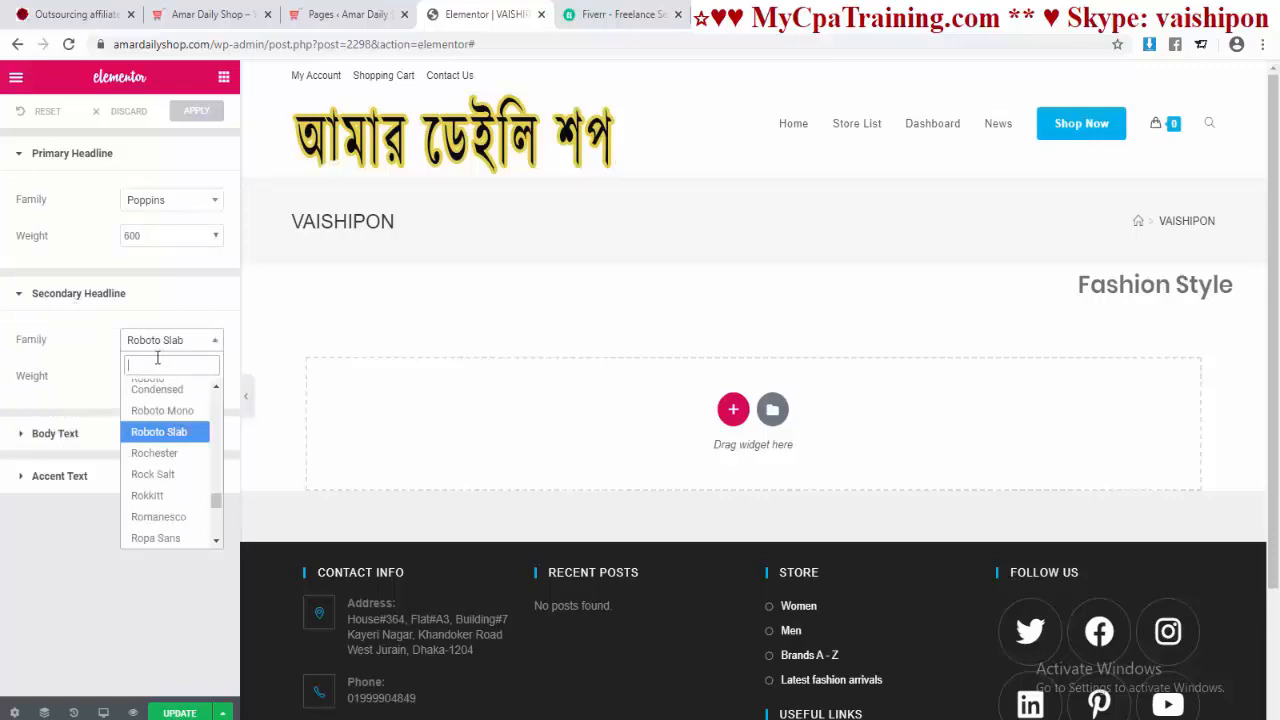
type("po")
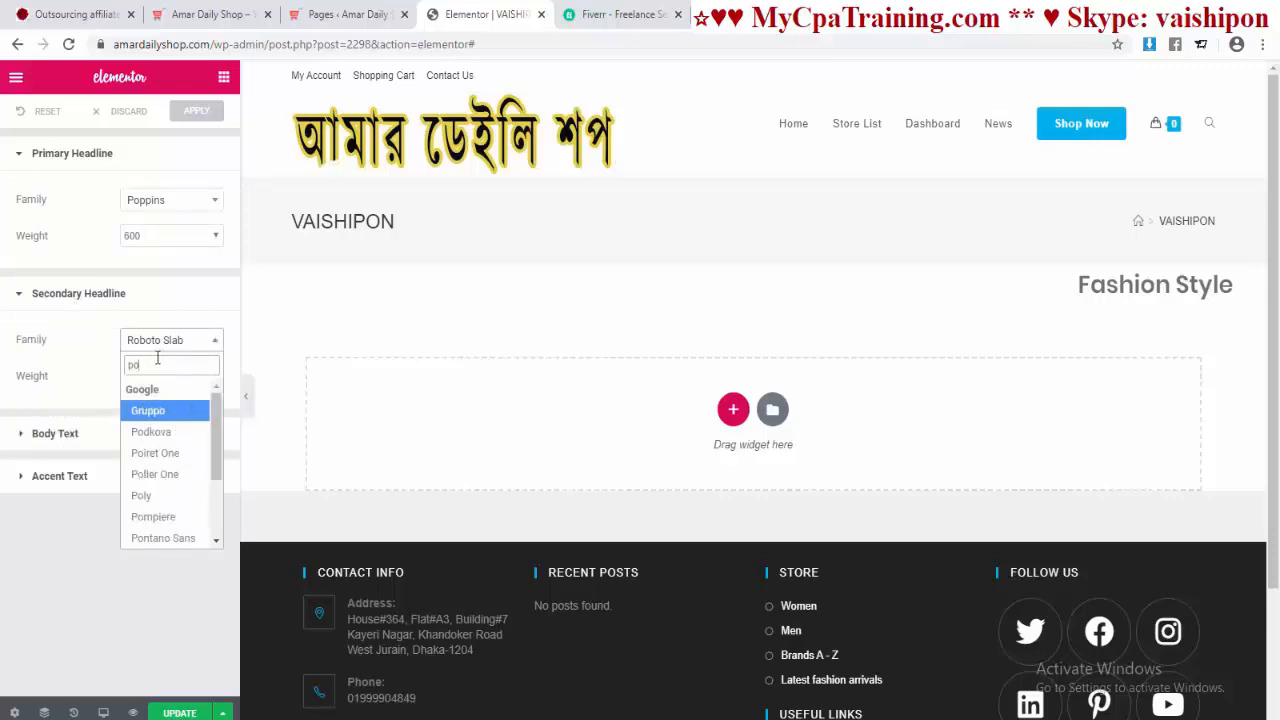
type("p")
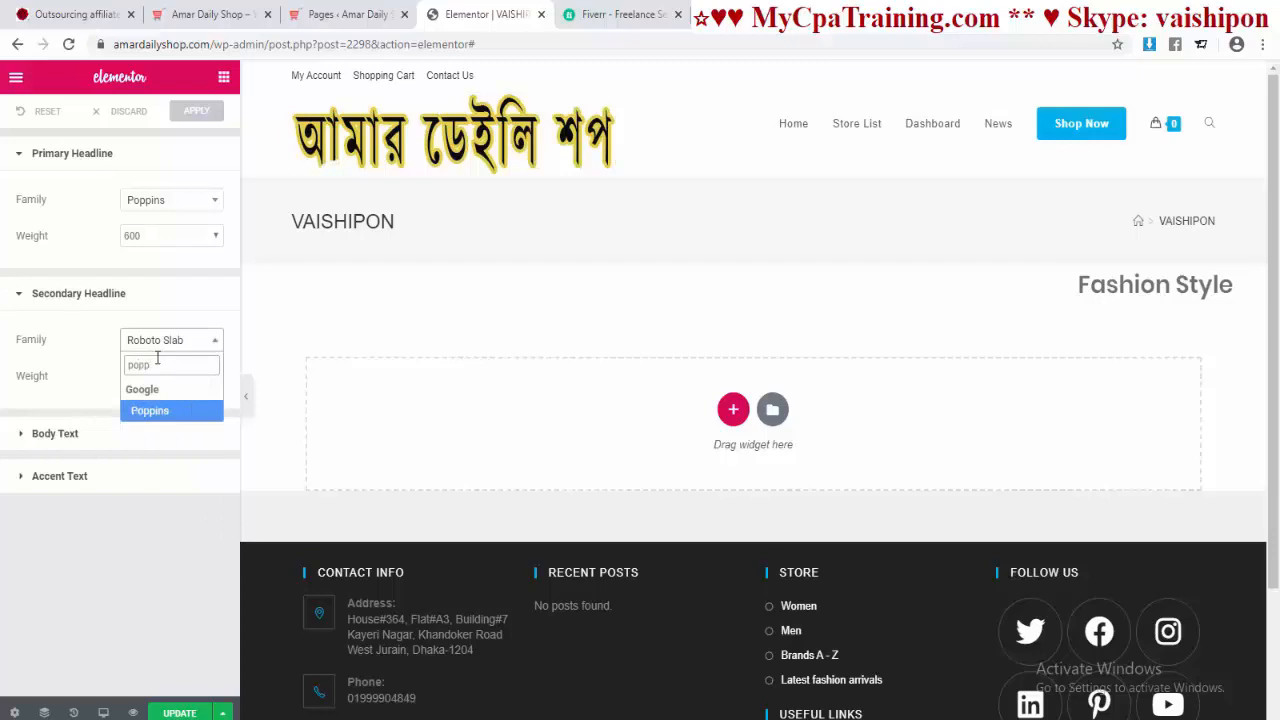
type("p")
left_click(146, 413)
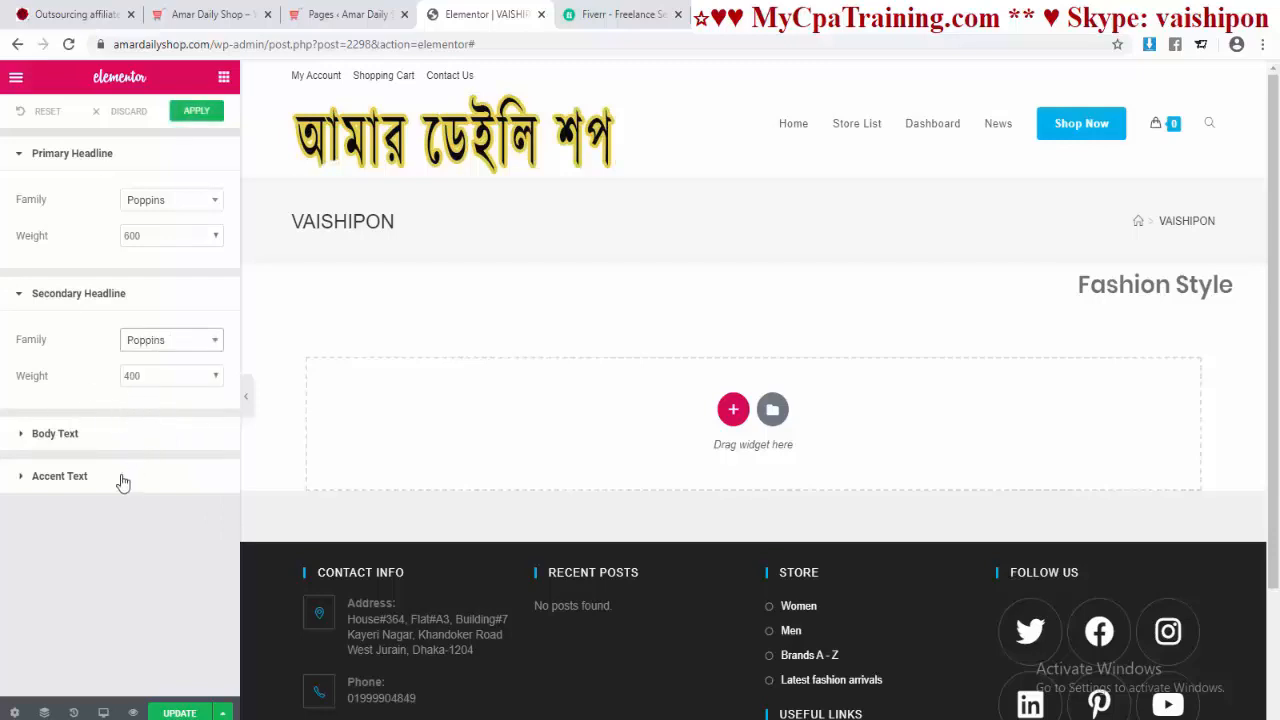
left_click(72, 436)
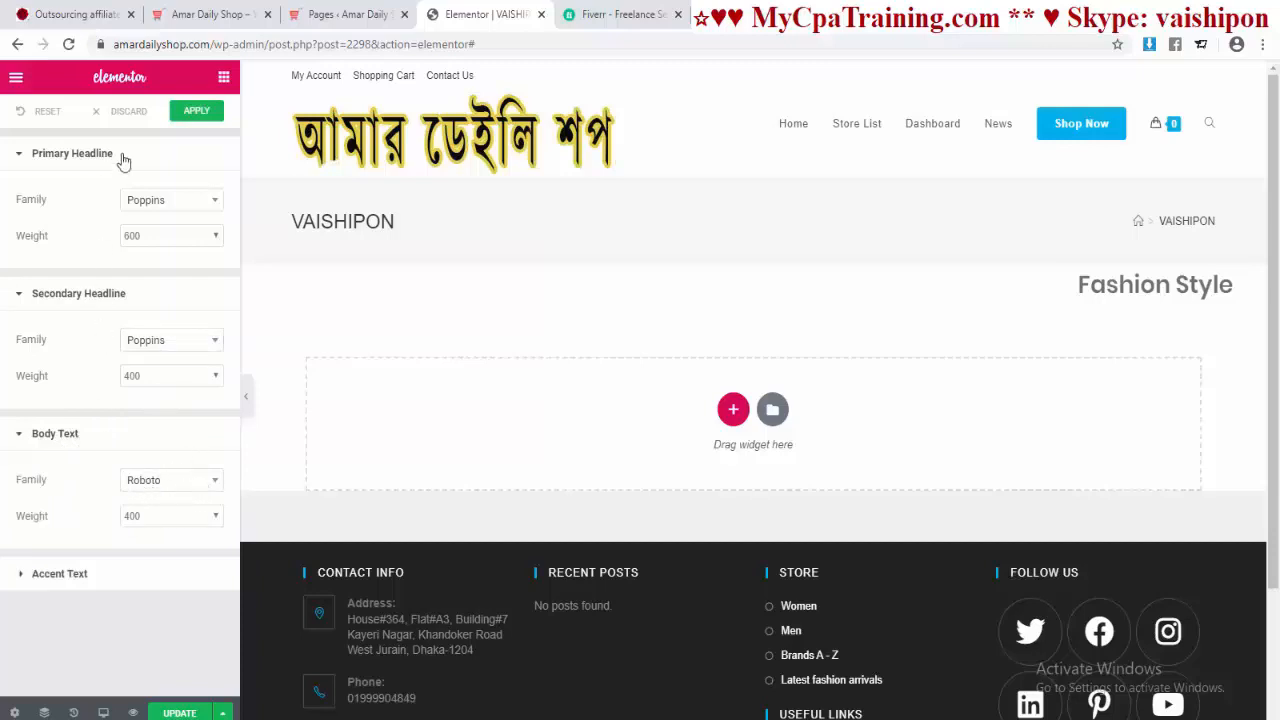
left_click(196, 111)
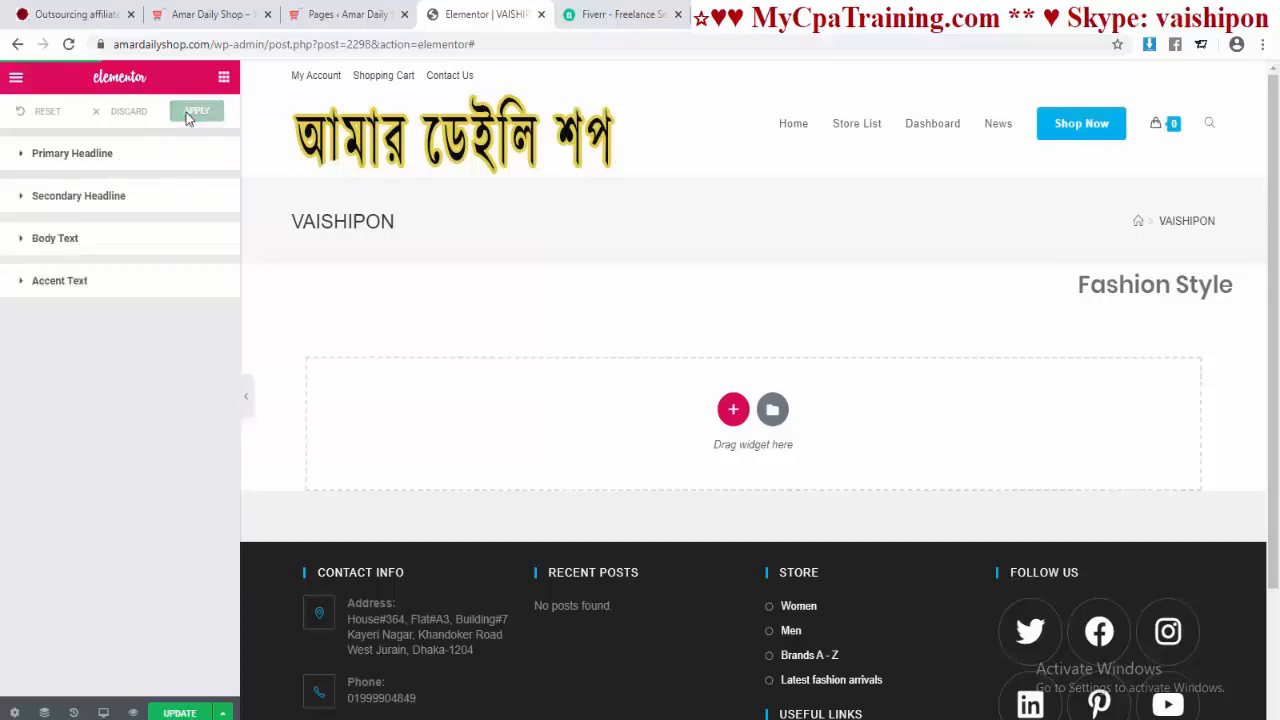
Step: Give the "Fashion Style" heading a semi-transparent red text shadow
left_click(224, 78)
scroll(134, 354, "down", 10)
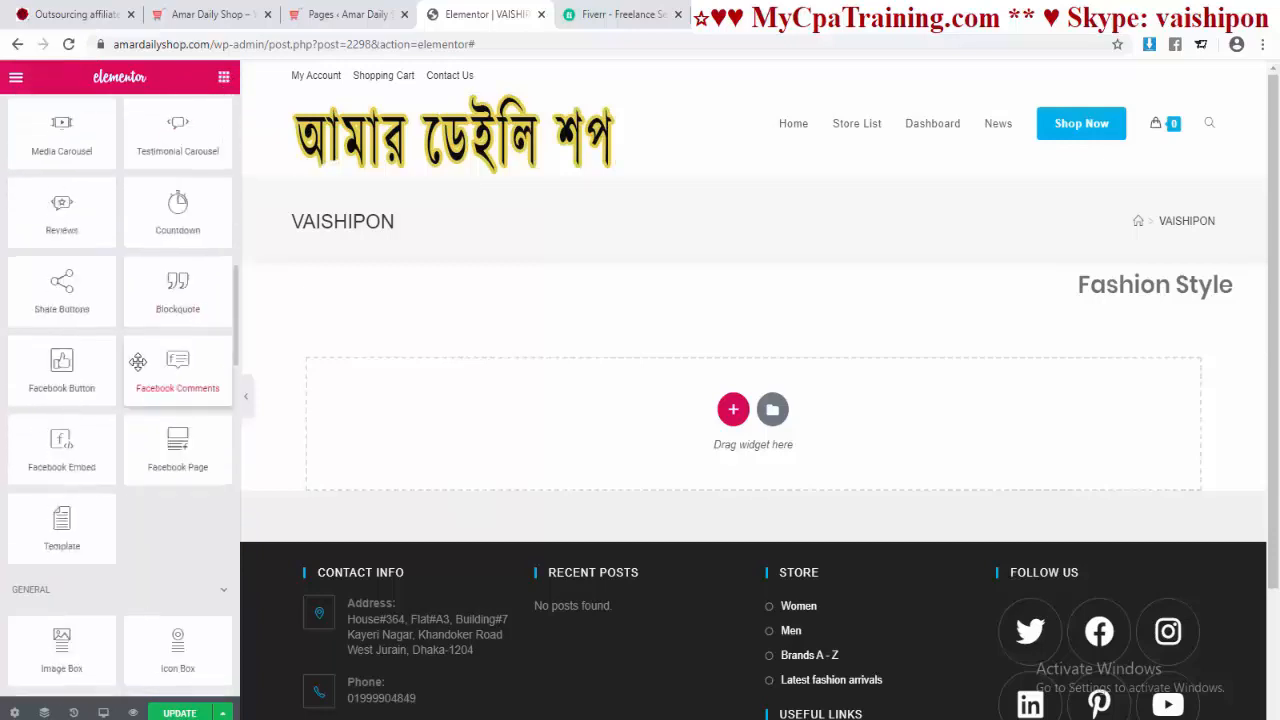
scroll(137, 361, "up", 10)
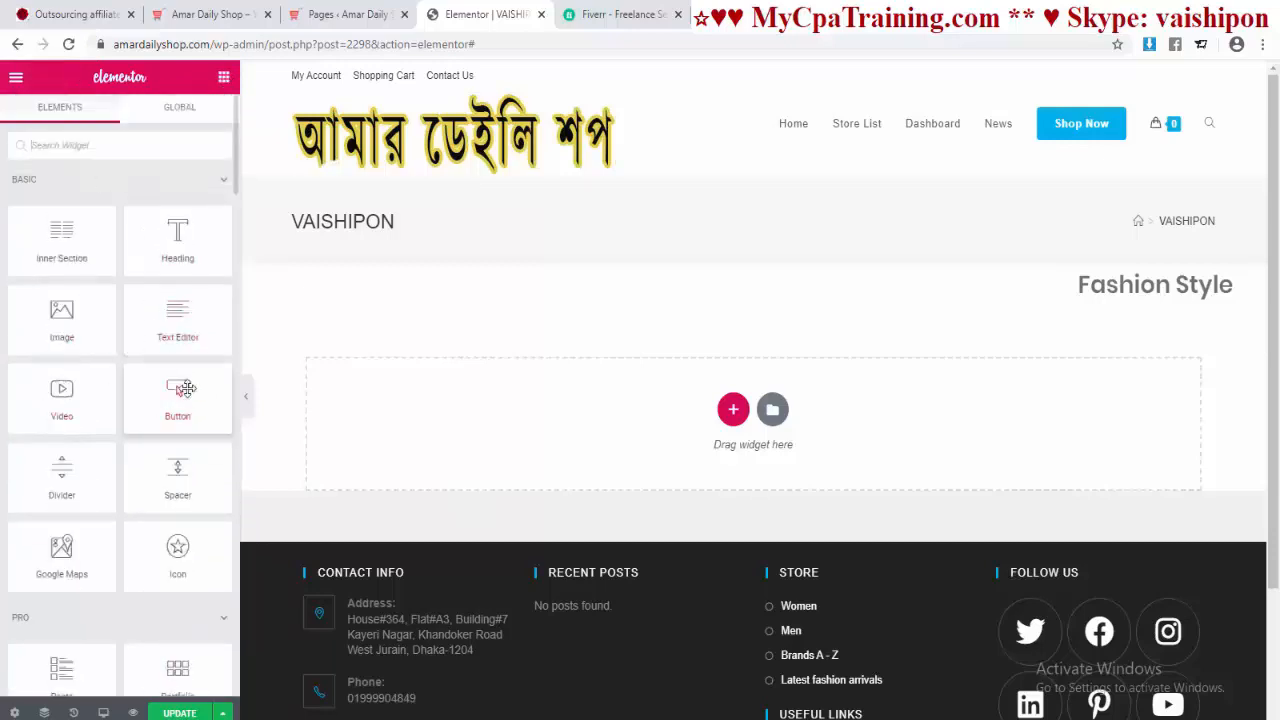
left_click(1106, 310)
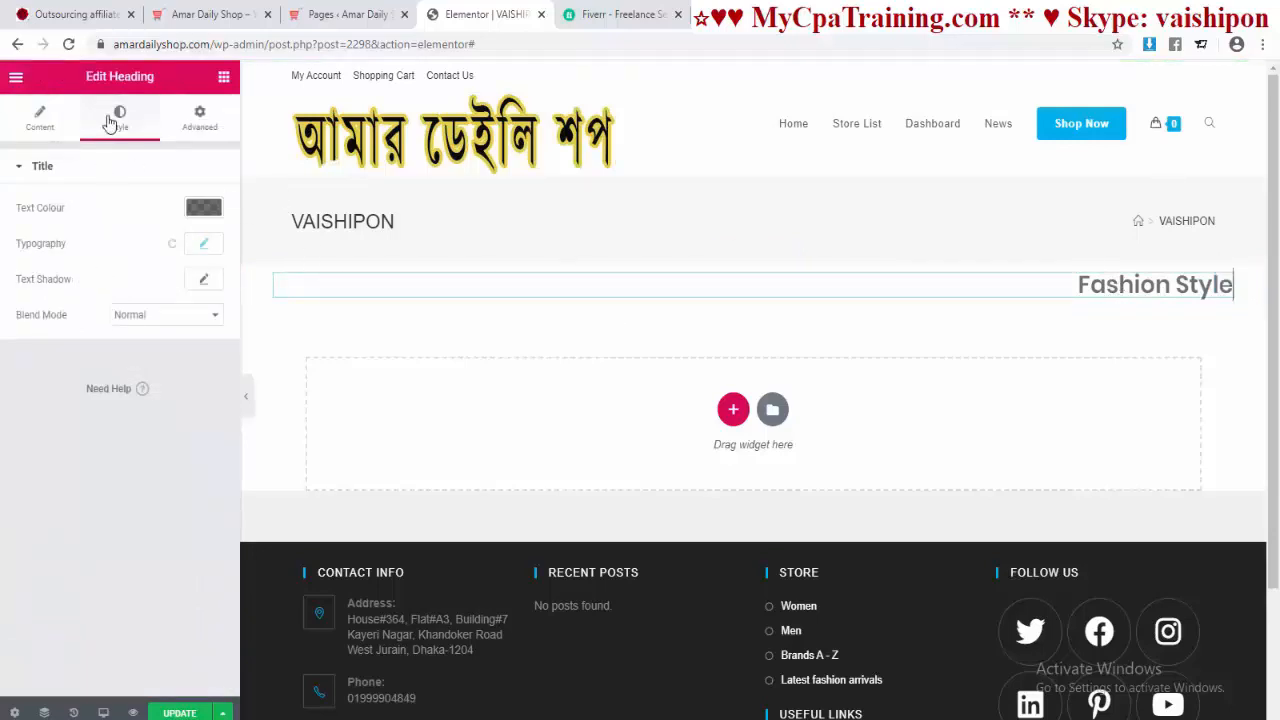
left_click(204, 280)
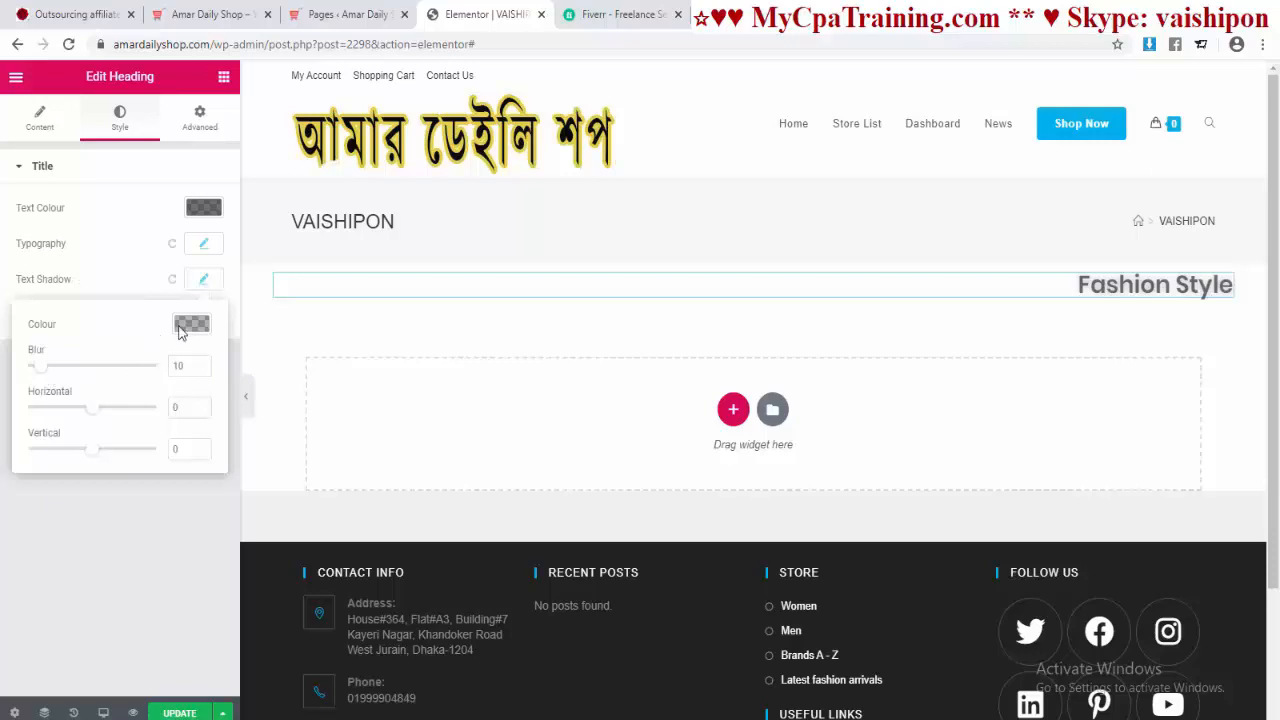
left_click(192, 324)
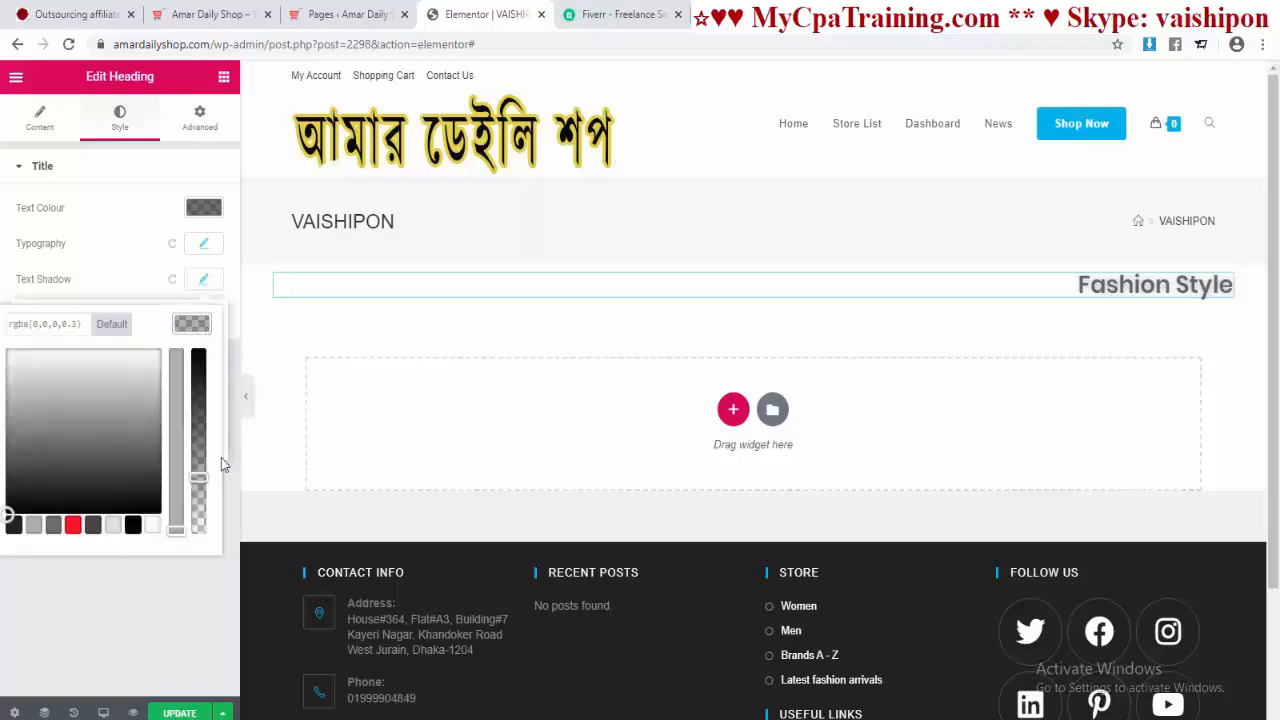
left_click(73, 526)
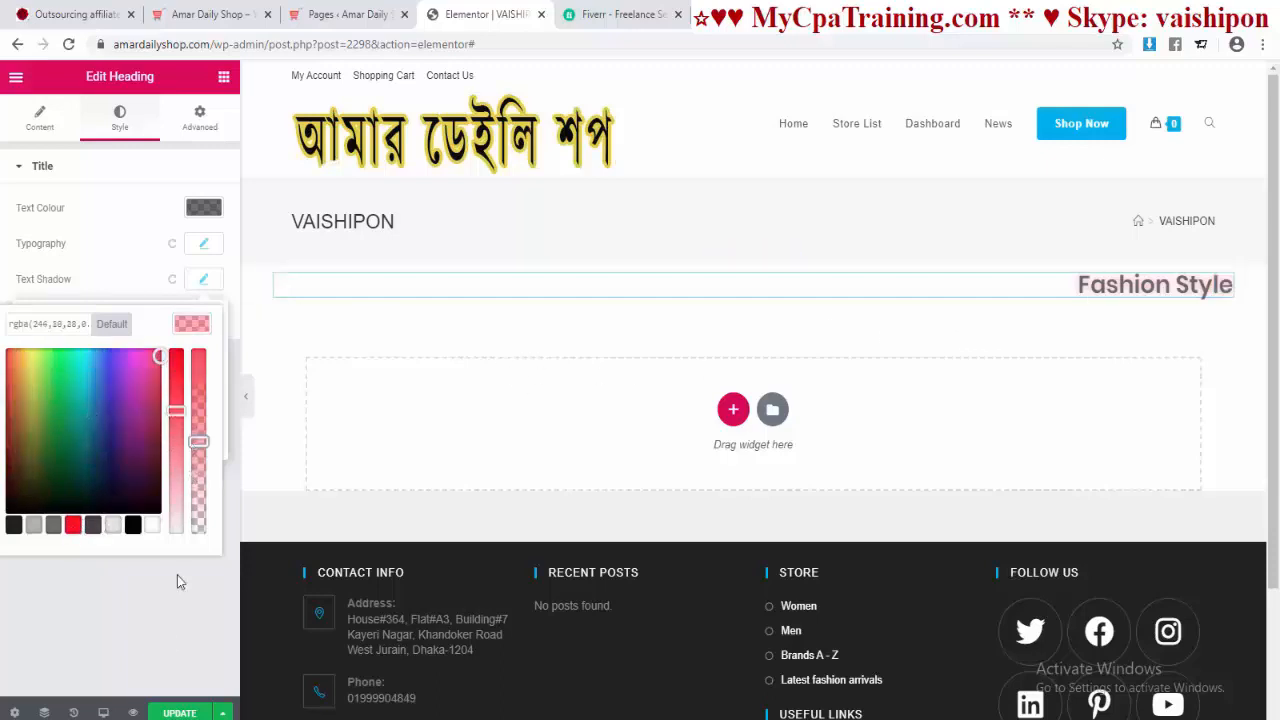
left_click(174, 656)
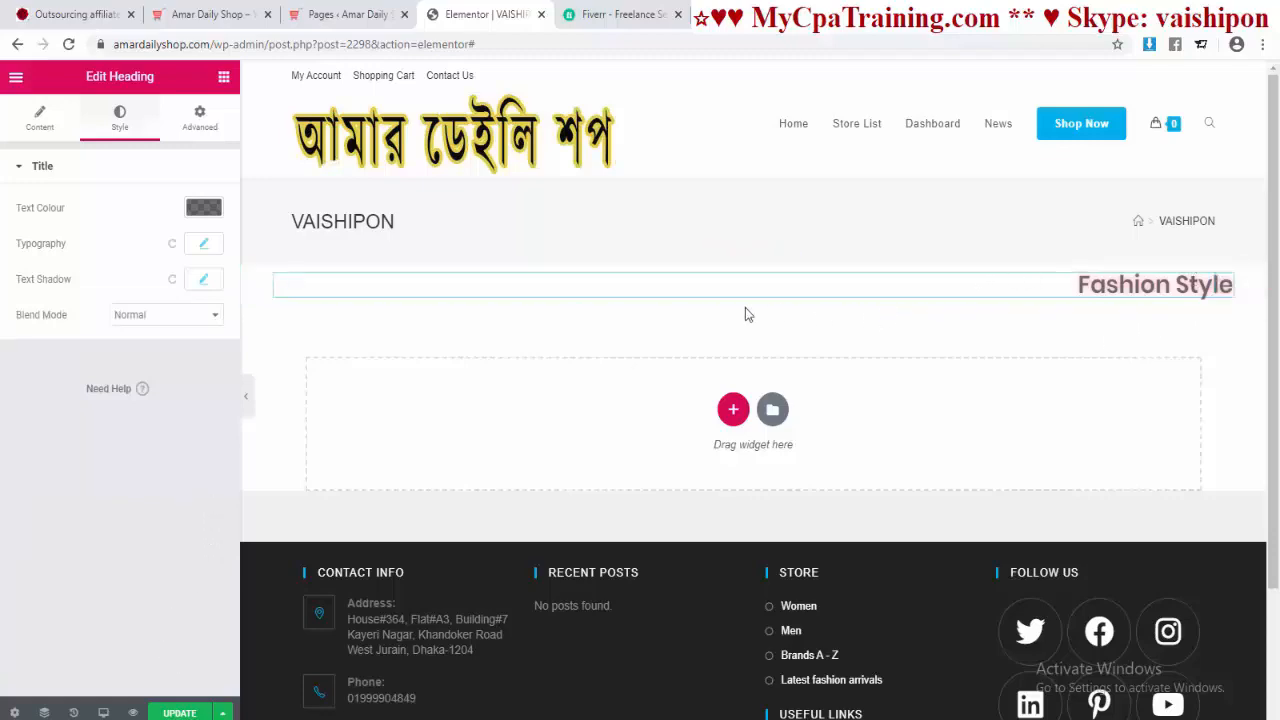
Step: Add a second Heading widget below "Fashion Style" and set its title to "Daily Shopping"
left_click(188, 16)
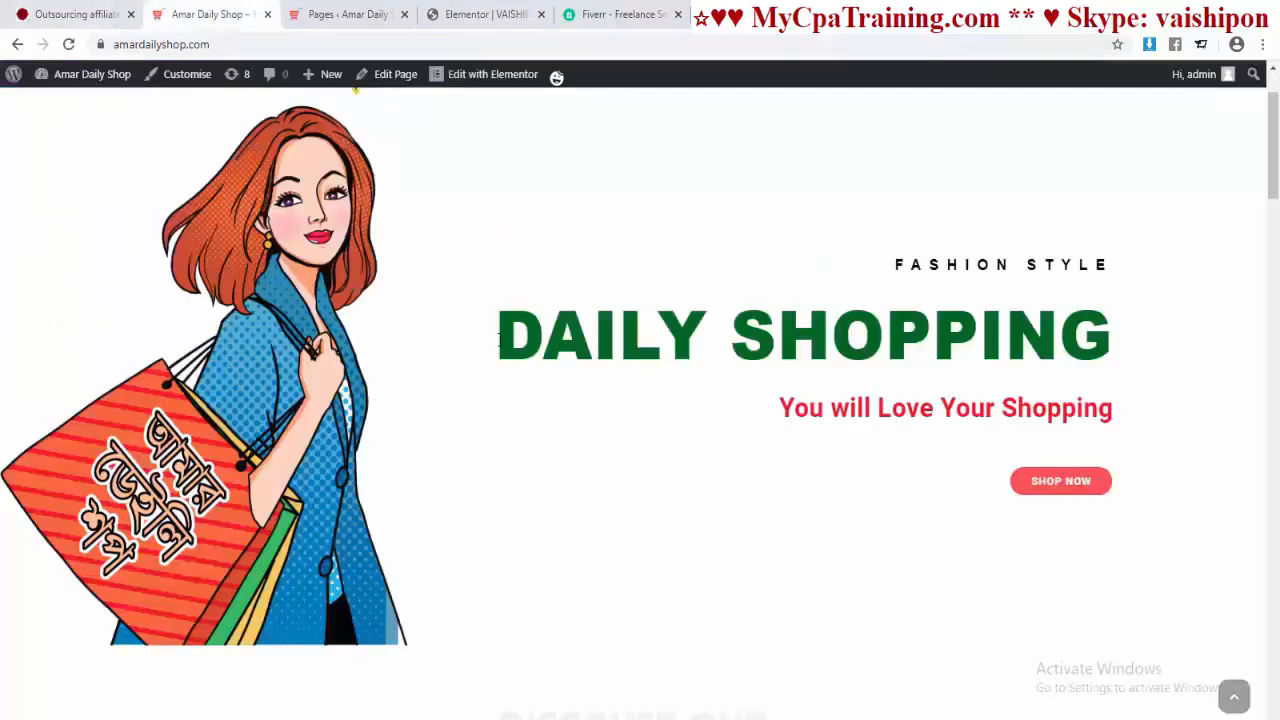
left_click(487, 14)
left_click(224, 78)
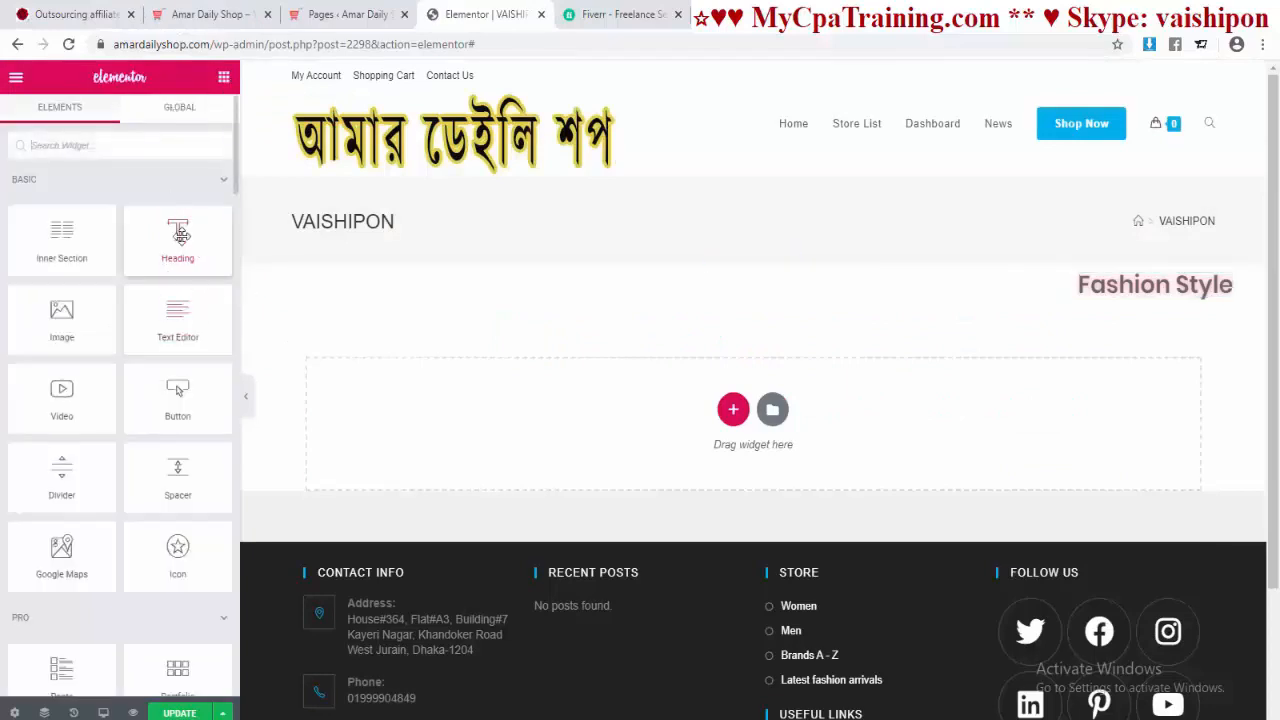
left_click_drag(180, 233, 694, 308)
double_click(385, 322)
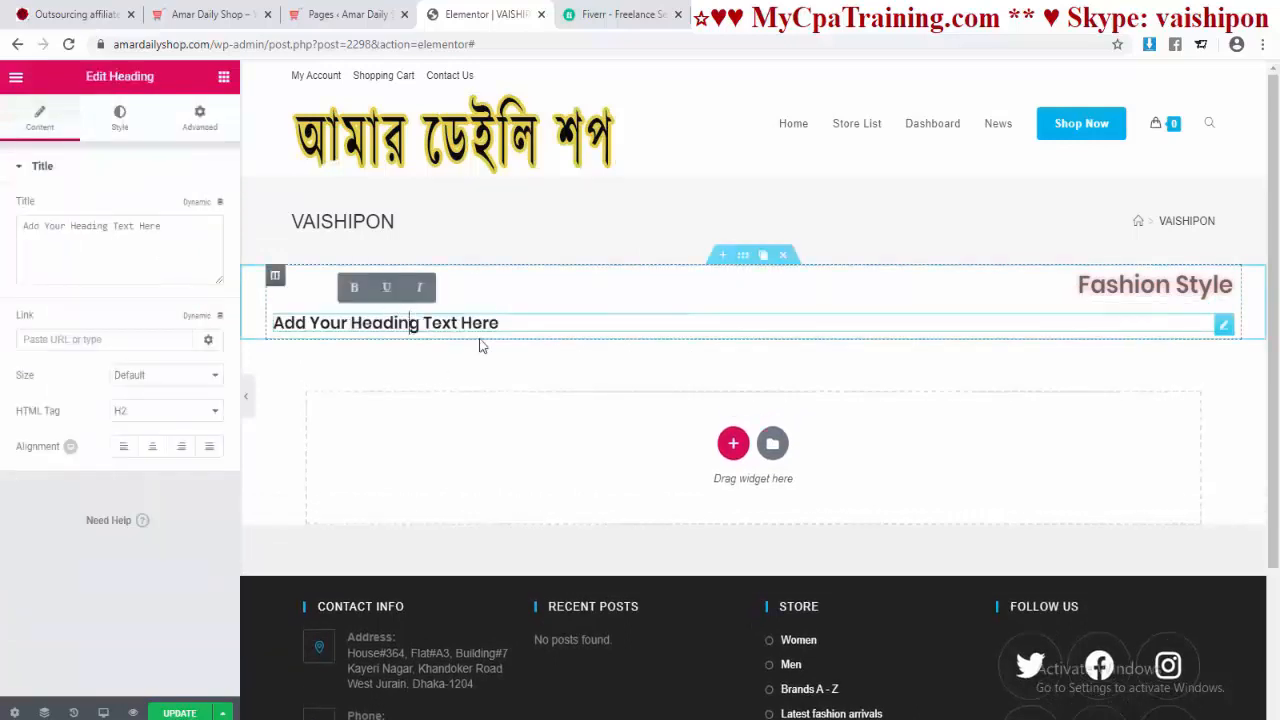
left_click_drag(520, 323, 166, 309)
type("Daily Shopping")
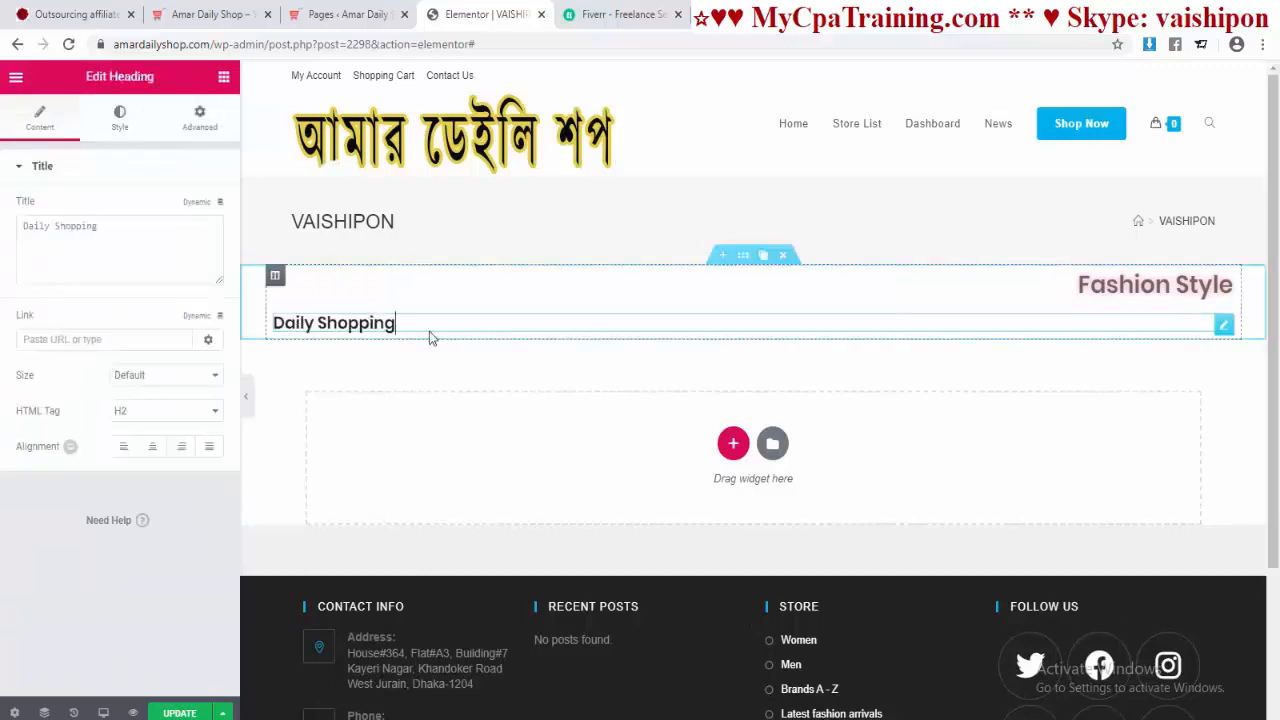
Step: Set the "Daily Shopping" heading to size XXL with HTML tag H1, and centre both headings
left_click(219, 379)
left_click(180, 468)
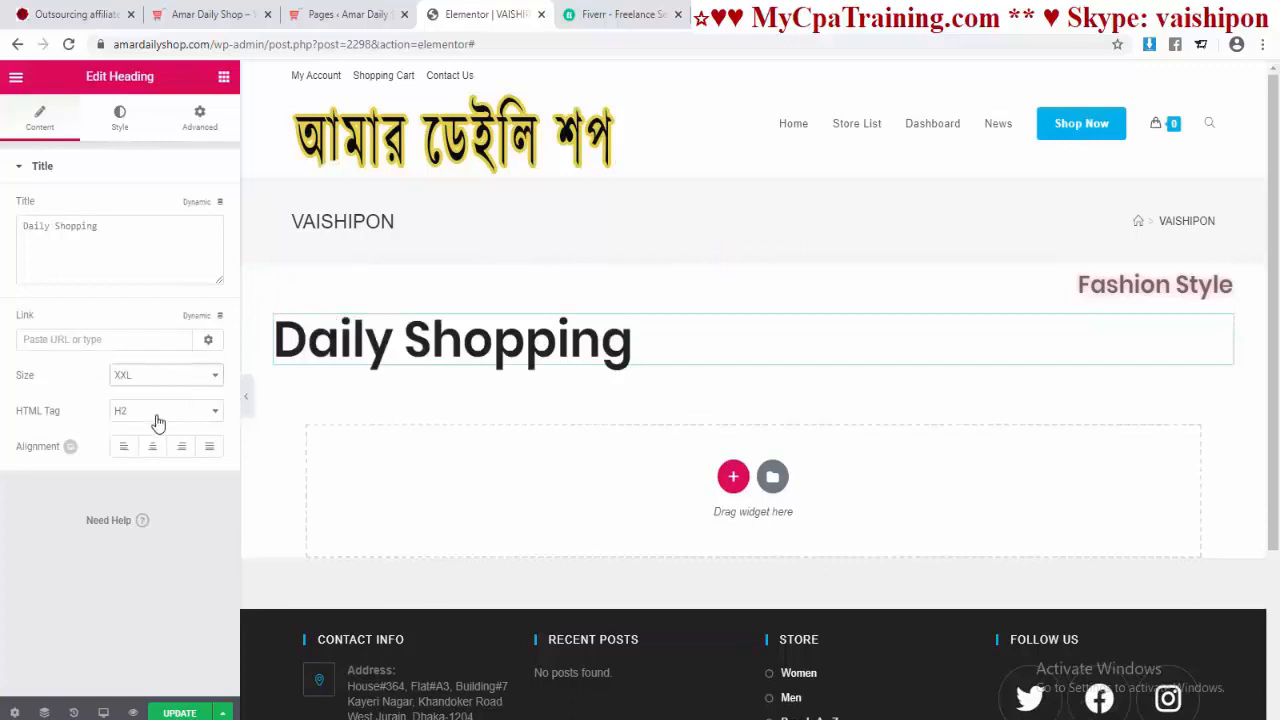
left_click(158, 422)
left_click(140, 432)
left_click(153, 447)
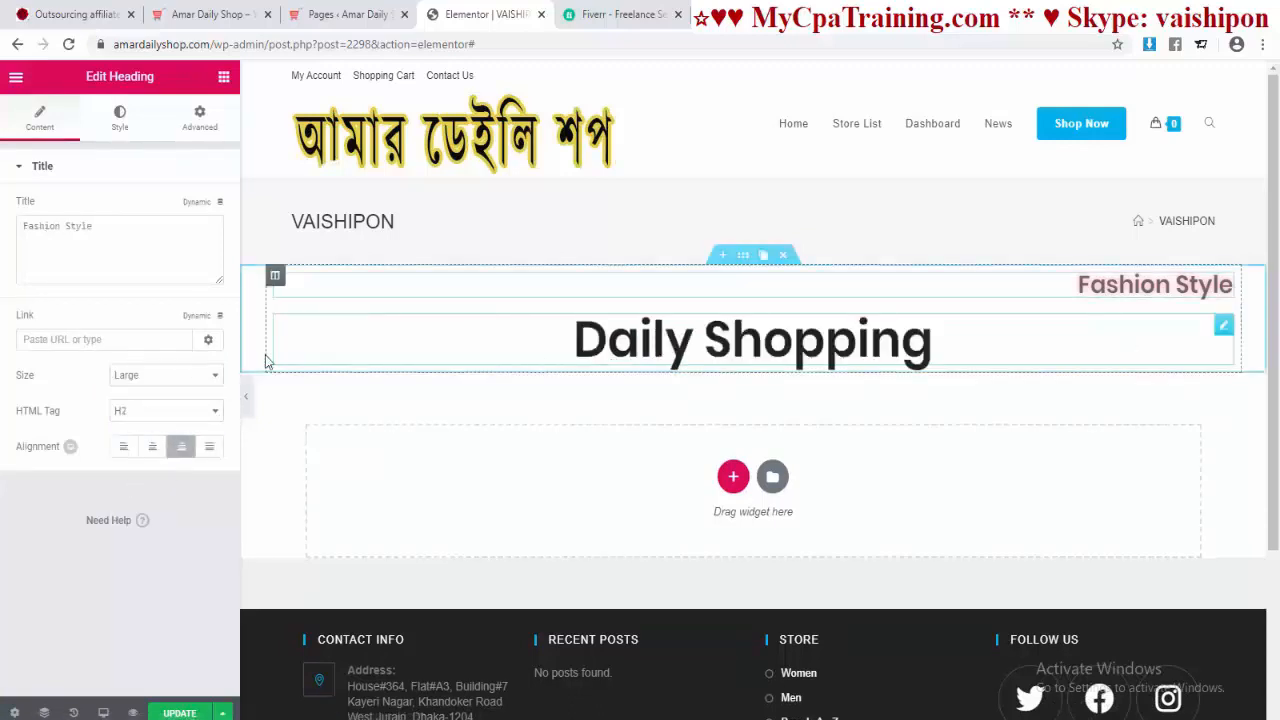
left_click(152, 446)
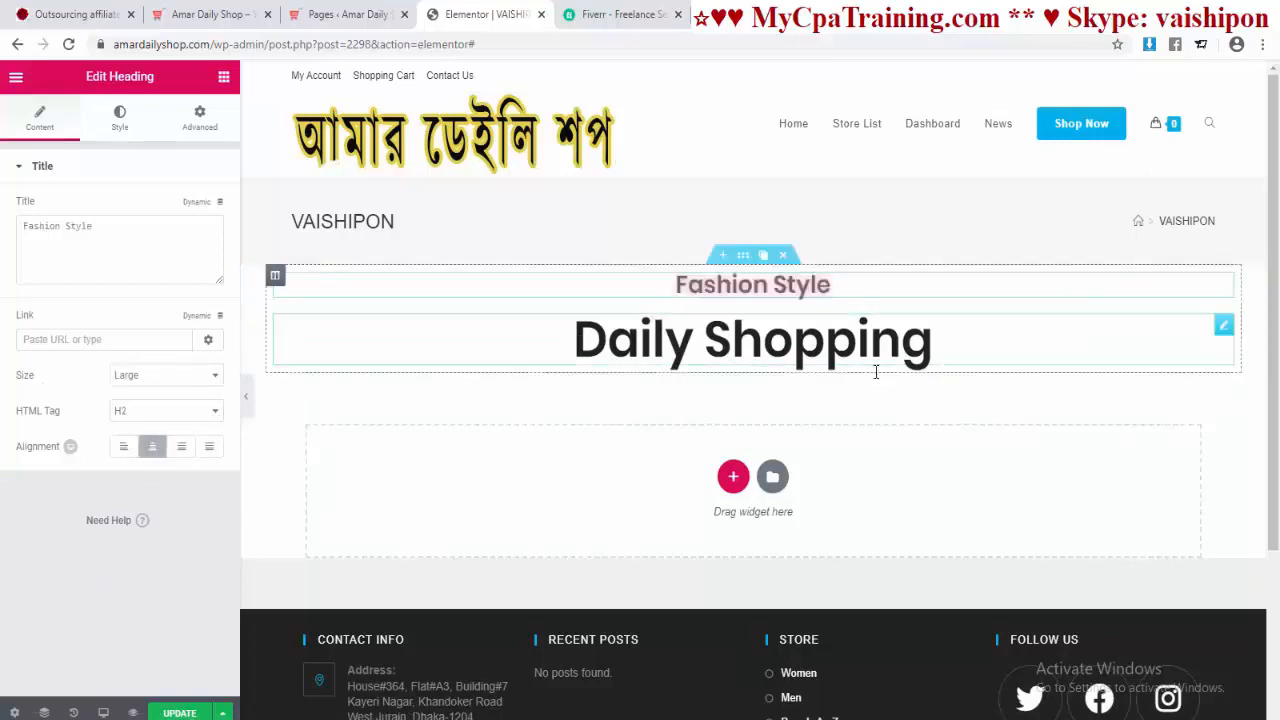
Step: Set the "Daily Shopping" heading's text colour to #006722, matching the green headline on the live shop's home page
left_click(640, 350)
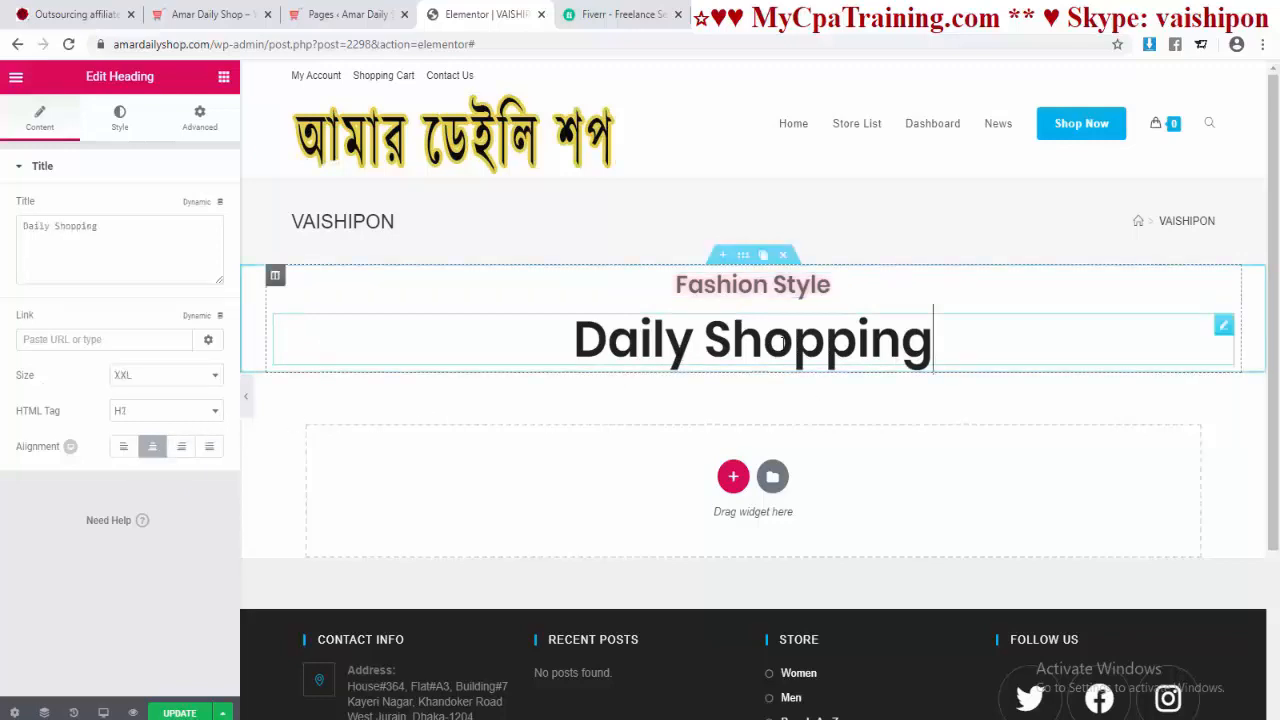
left_click(120, 118)
left_click(210, 200)
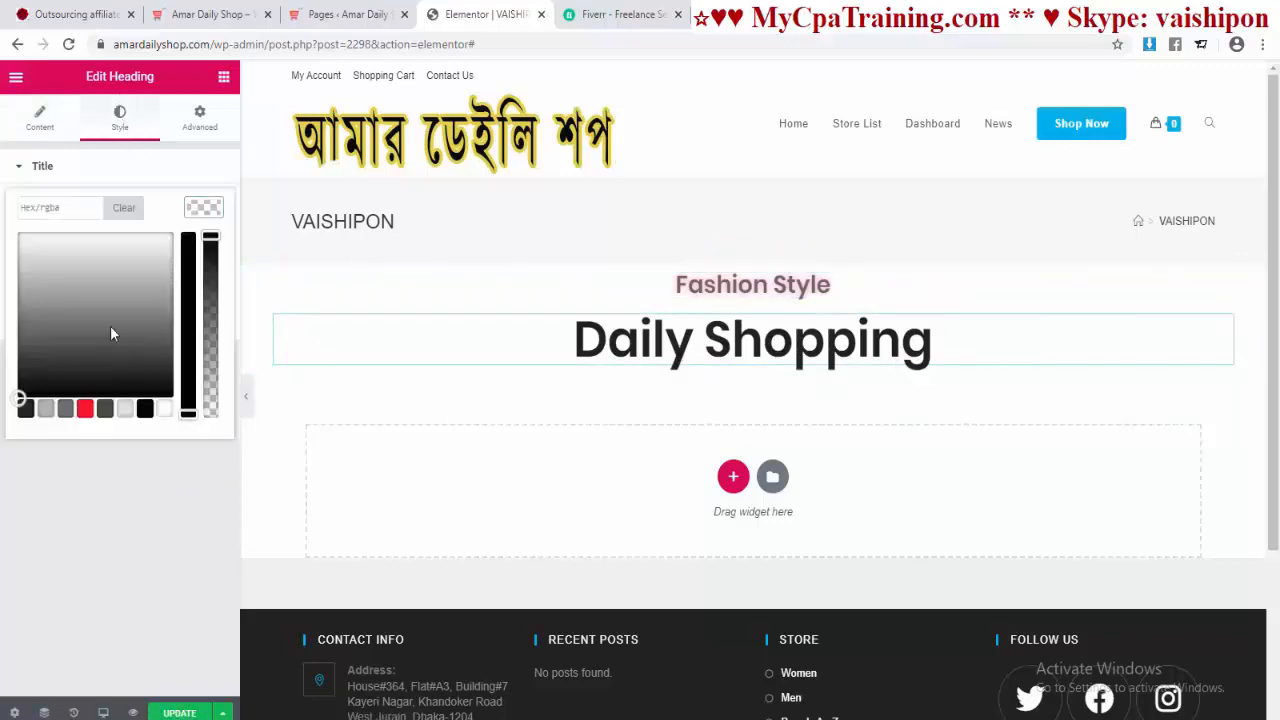
left_click(208, 12)
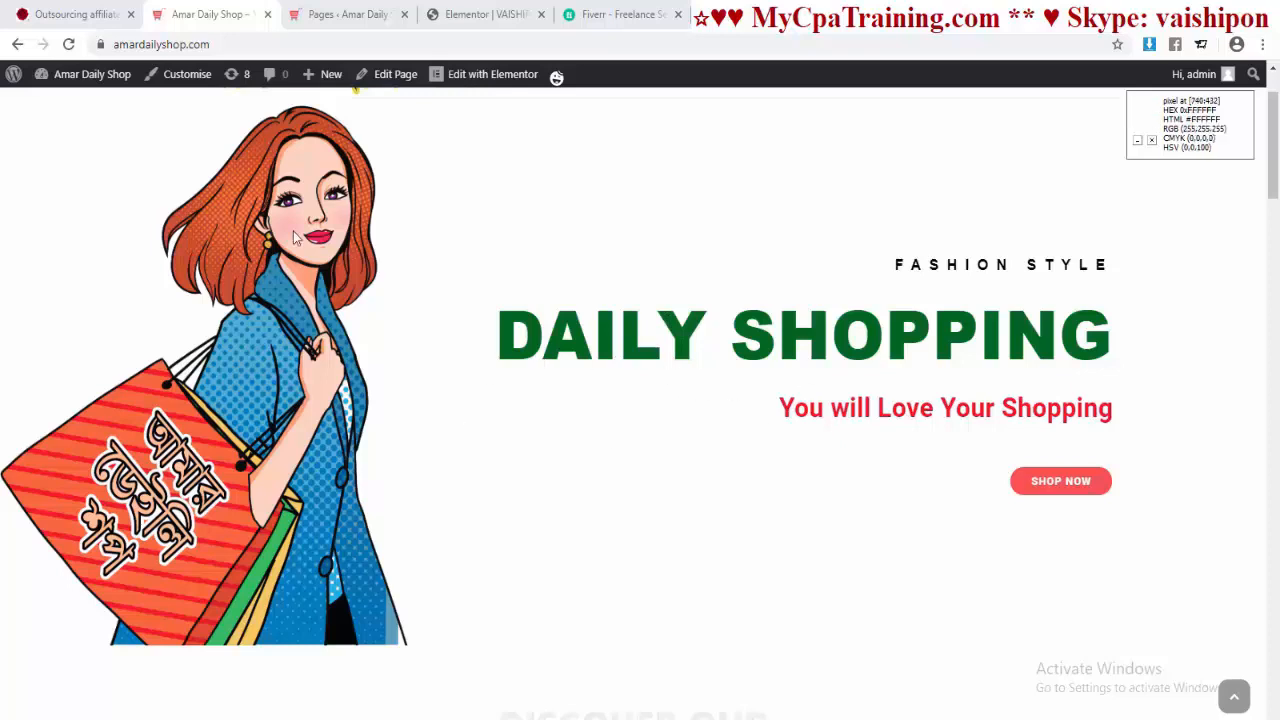
left_click(486, 14)
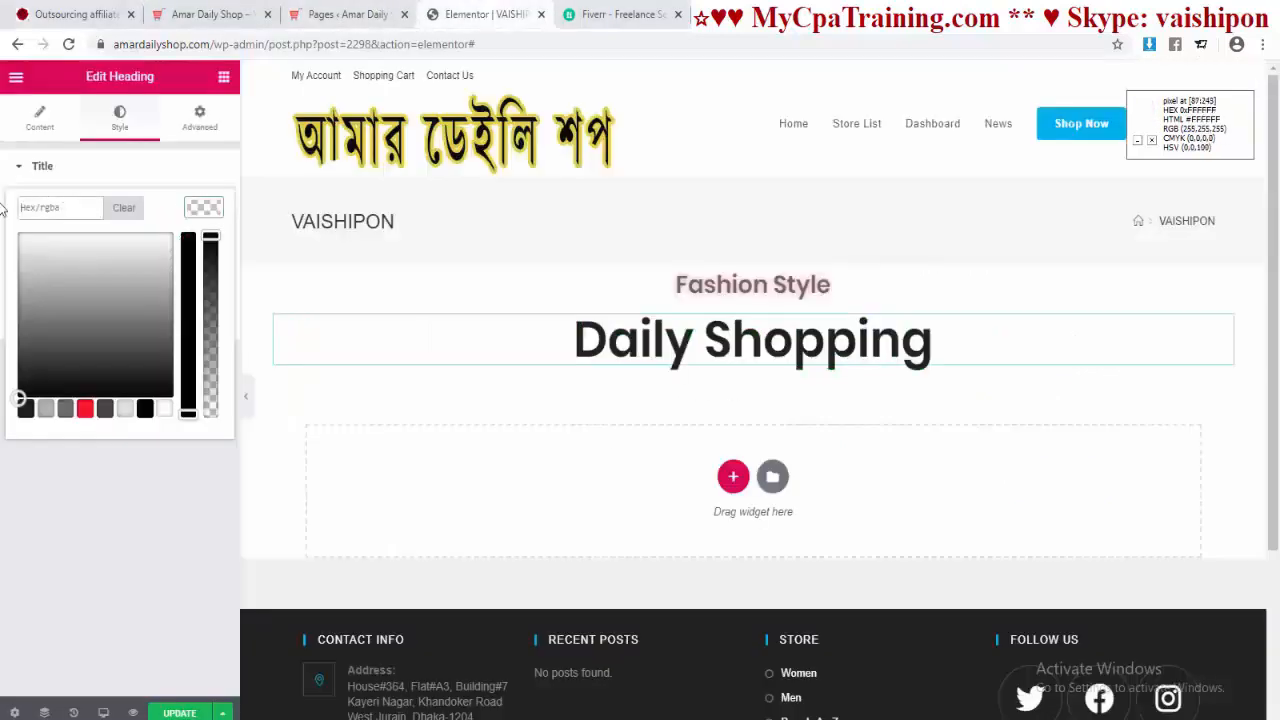
type("#006722")
left_click(203, 207)
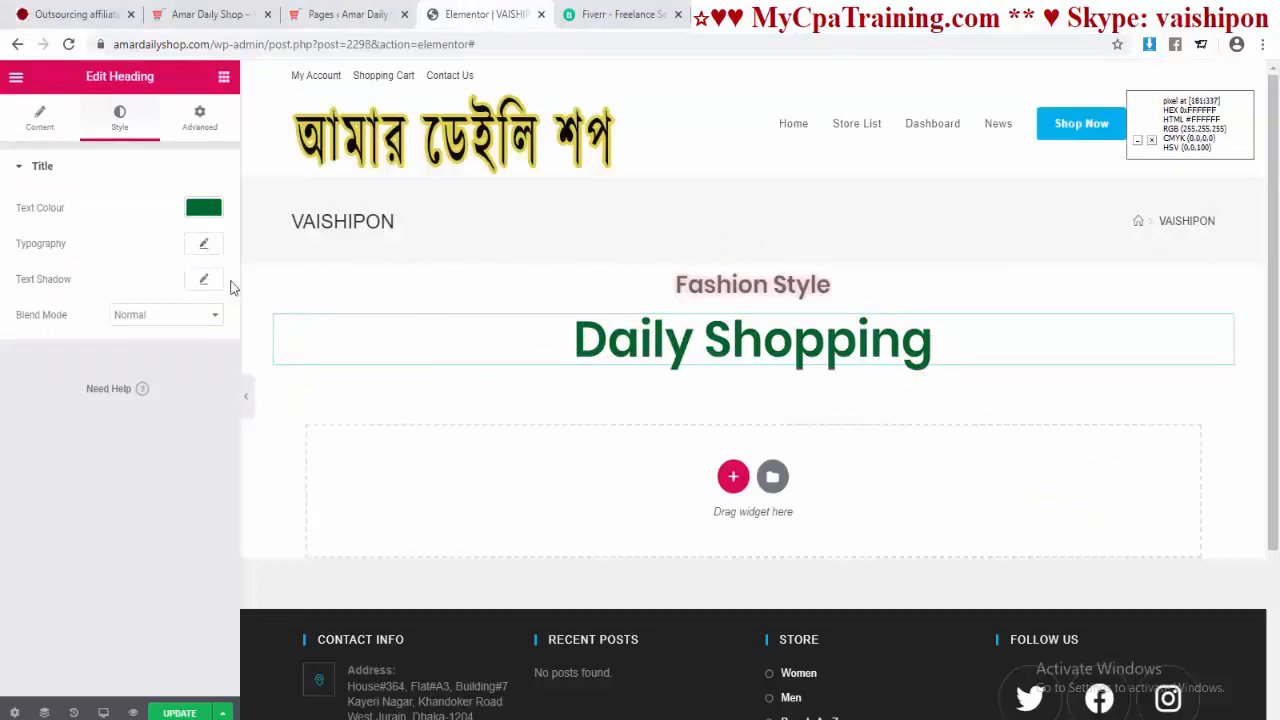
Step: Give the "Daily Shopping" heading a semi-transparent red text shadow
left_click(204, 282)
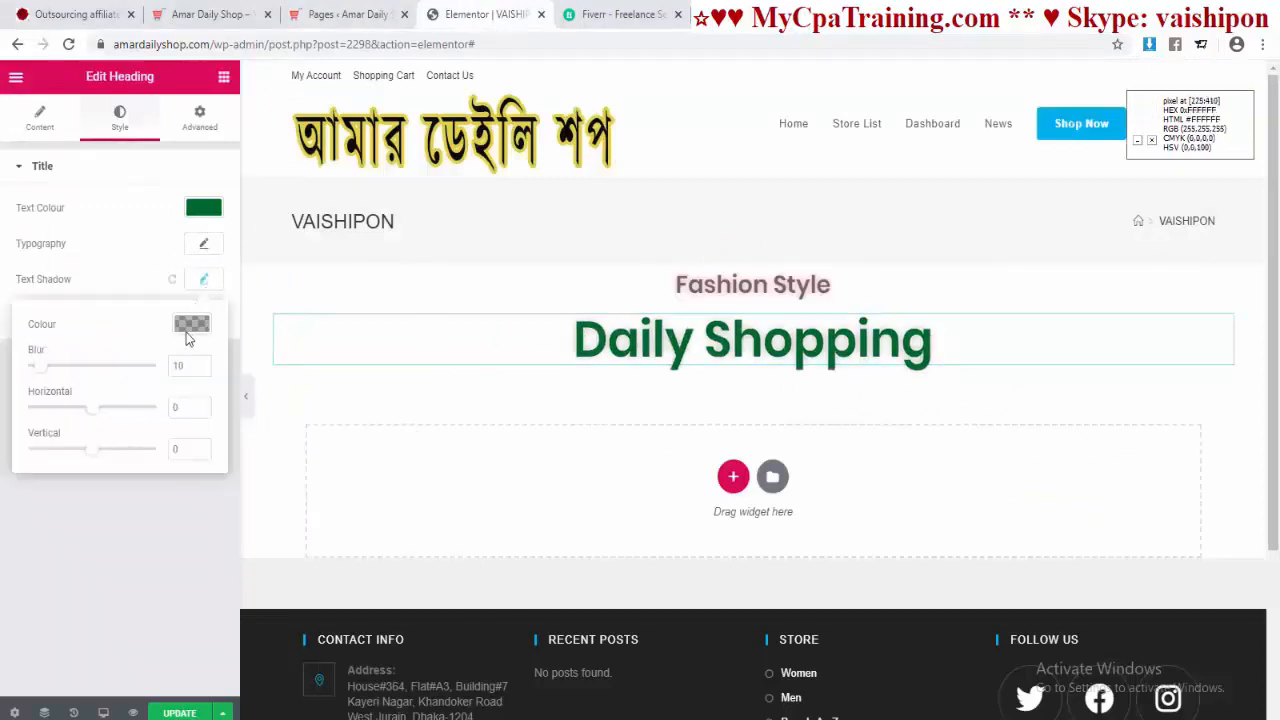
left_click(186, 334)
left_click(73, 527)
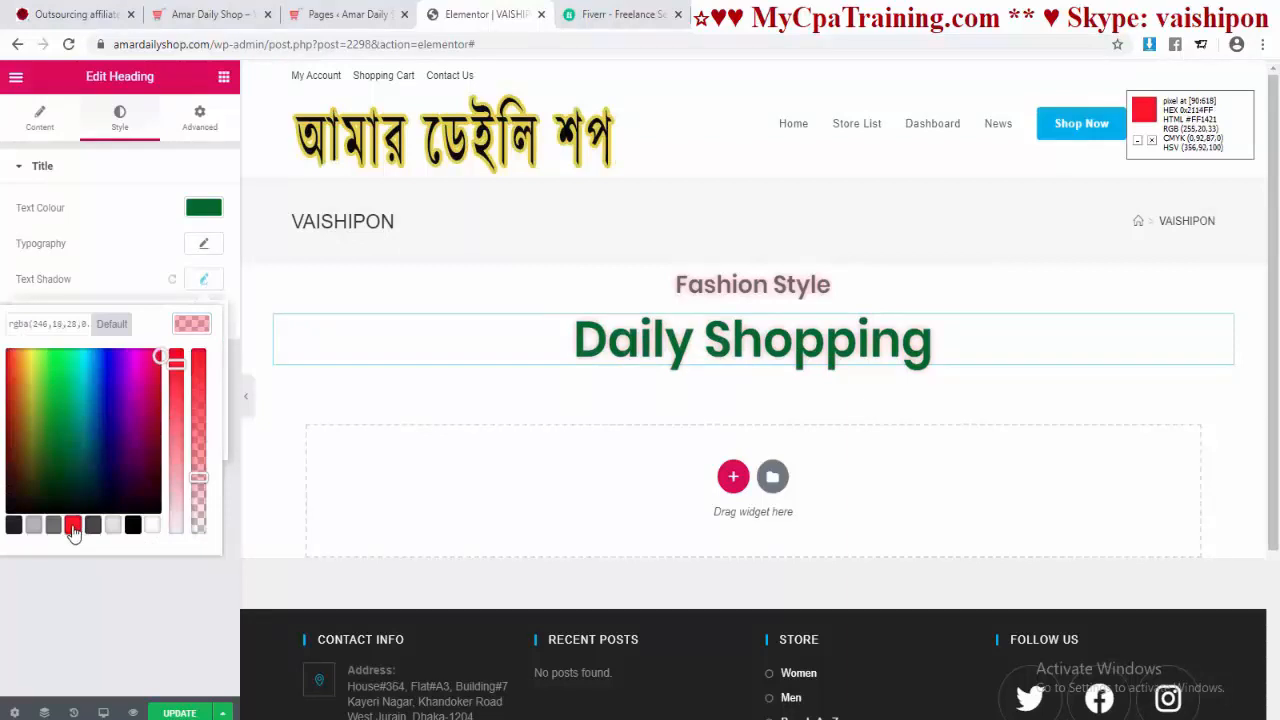
left_click(77, 608)
Step: Reset the "Fashion Style" heading's text shadow colour to the default and update the page
left_click(684, 300)
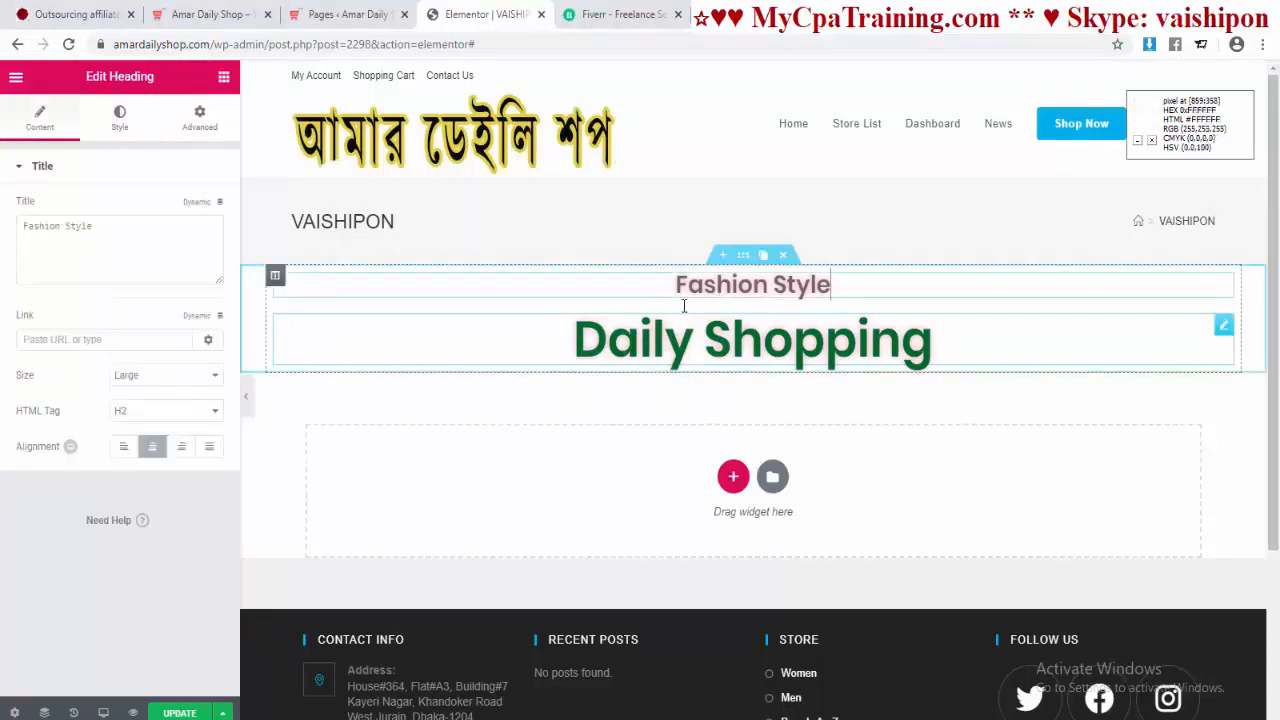
left_click(120, 120)
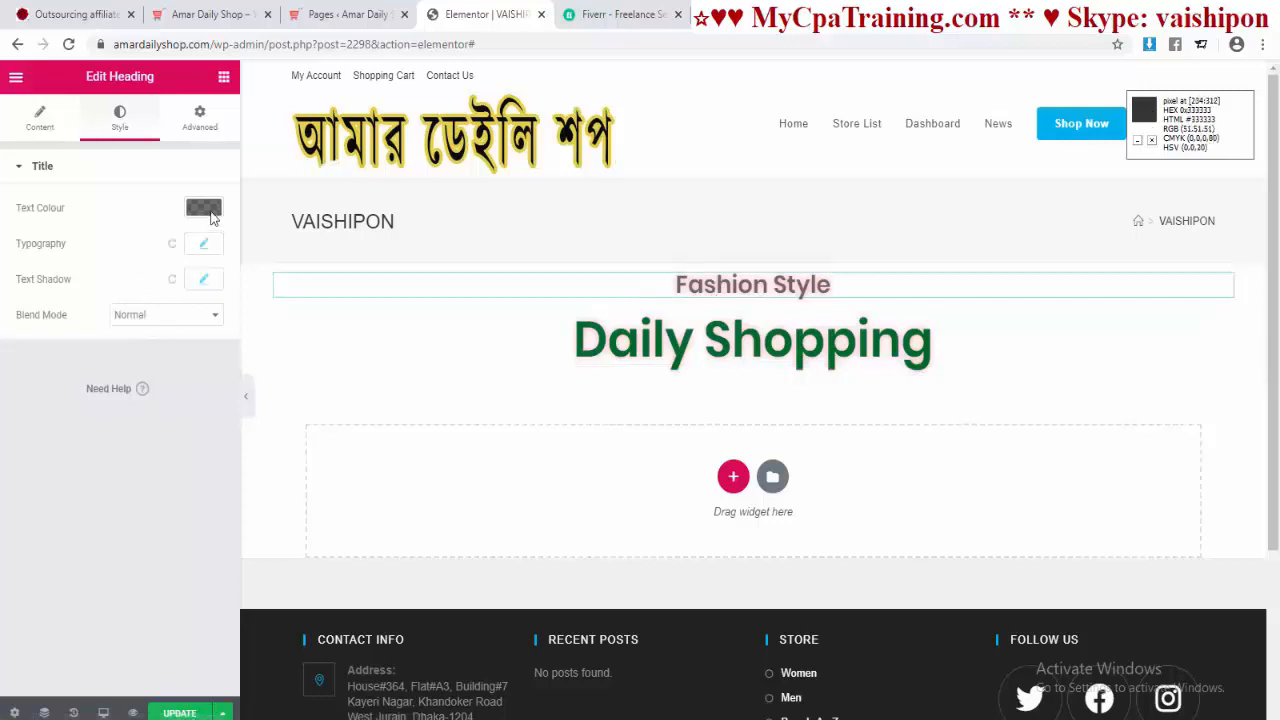
left_click(203, 279)
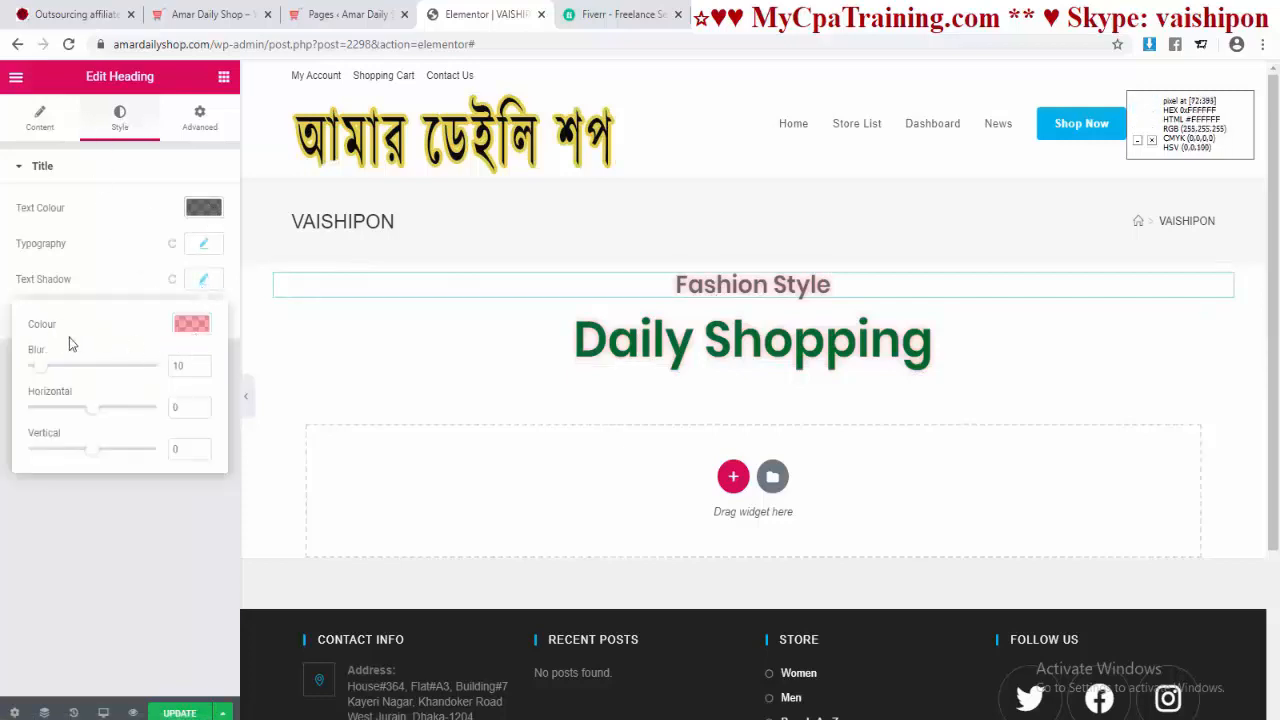
left_click(191, 323)
left_click(111, 323)
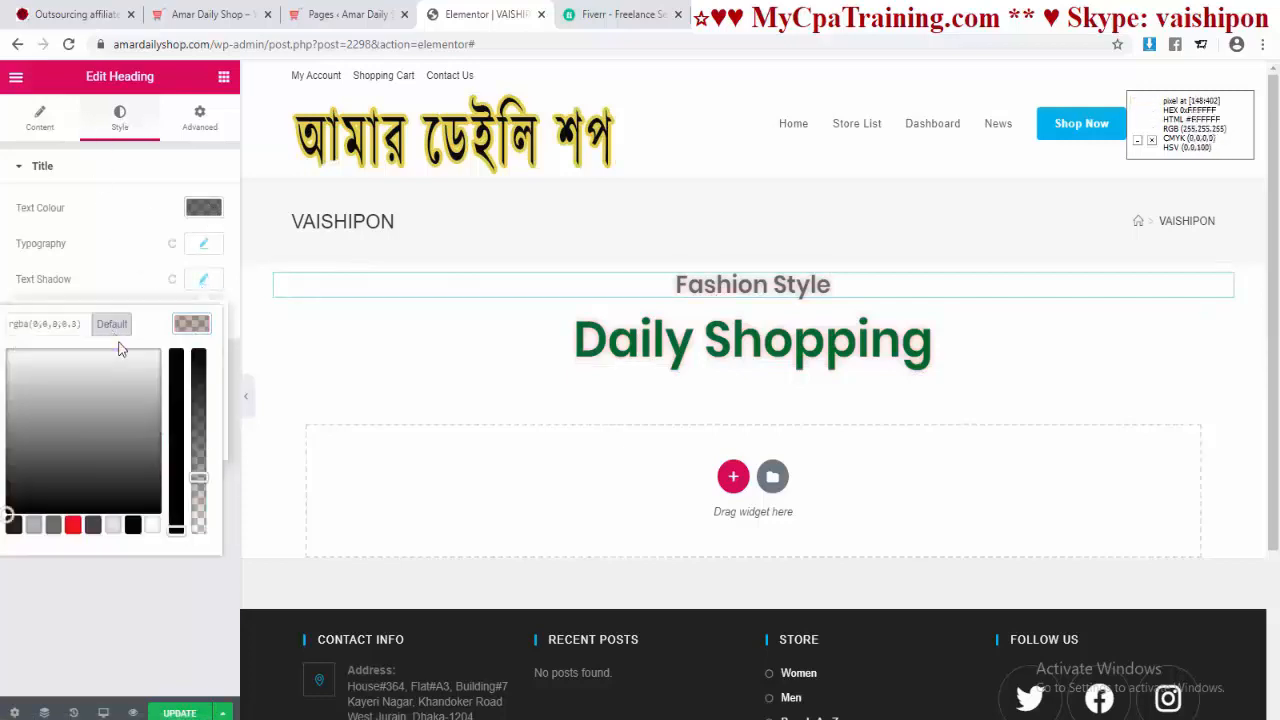
left_click(120, 593)
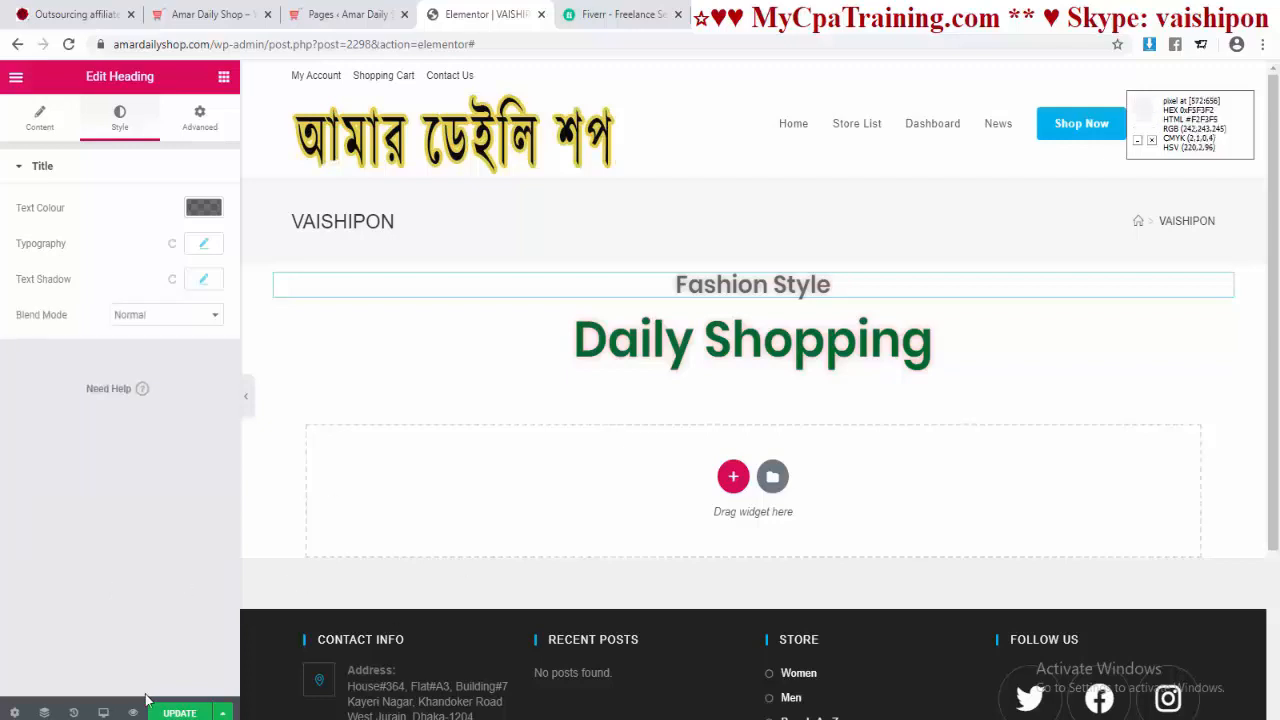
left_click(170, 712)
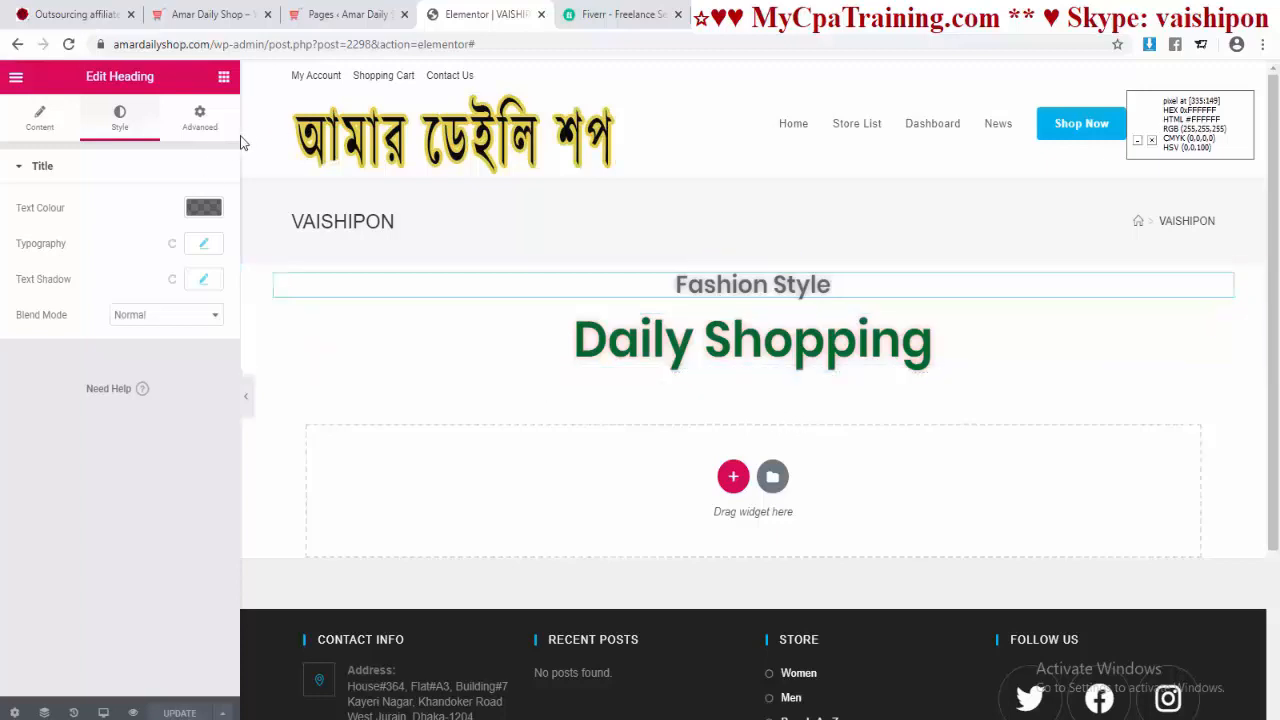
Step: Add a Button widget below "Daily Shopping" and set its text to "See More"
left_click(224, 77)
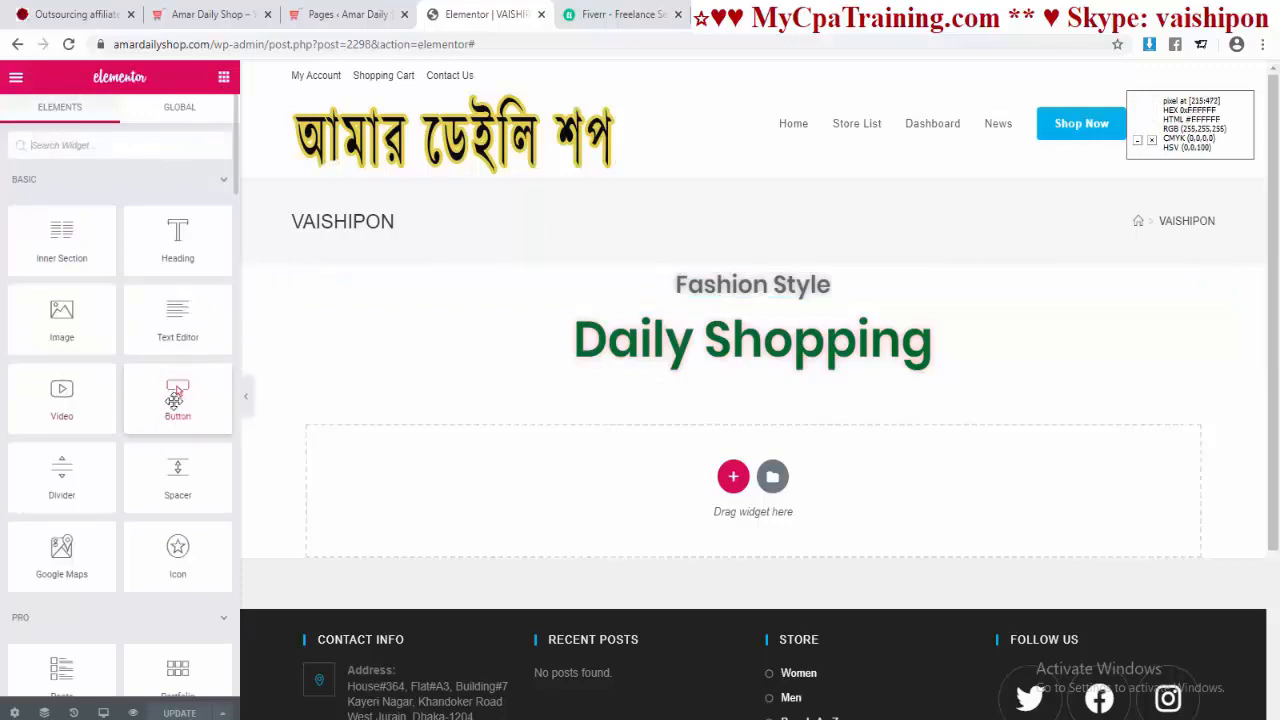
left_click_drag(176, 400, 694, 386)
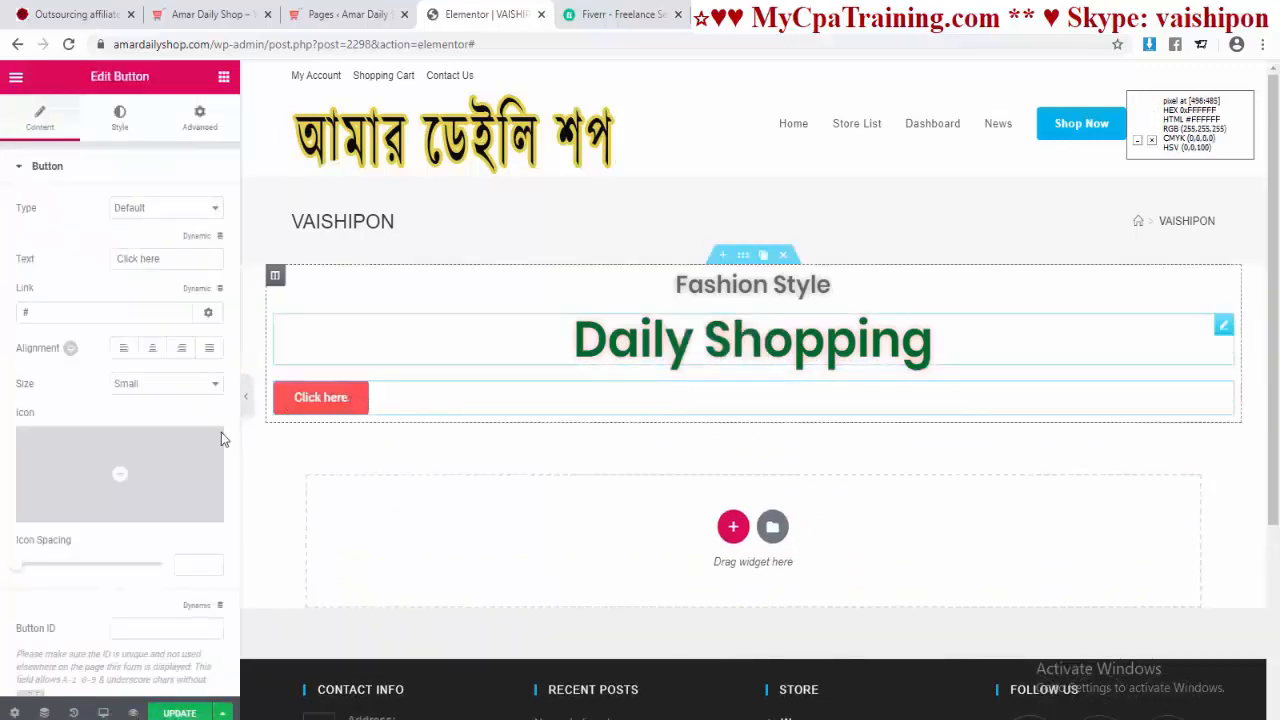
left_click(173, 258)
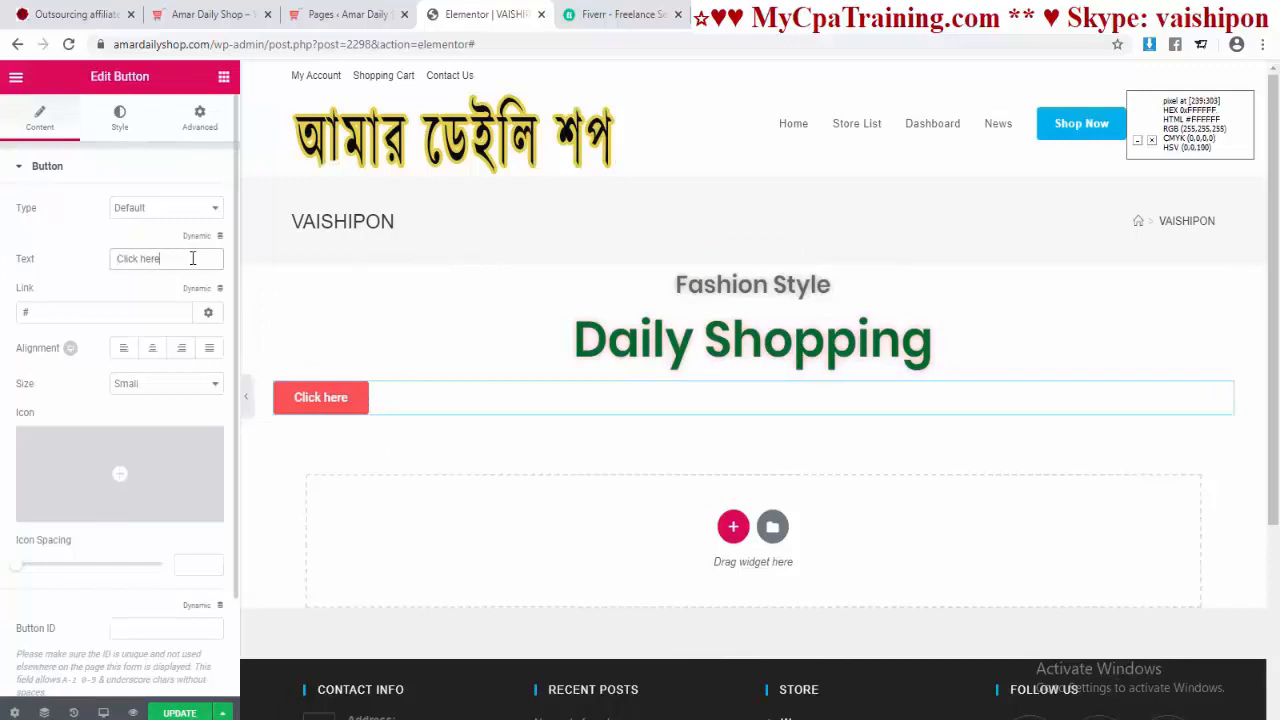
left_click_drag(192, 258, 100, 264)
type("See Mo")
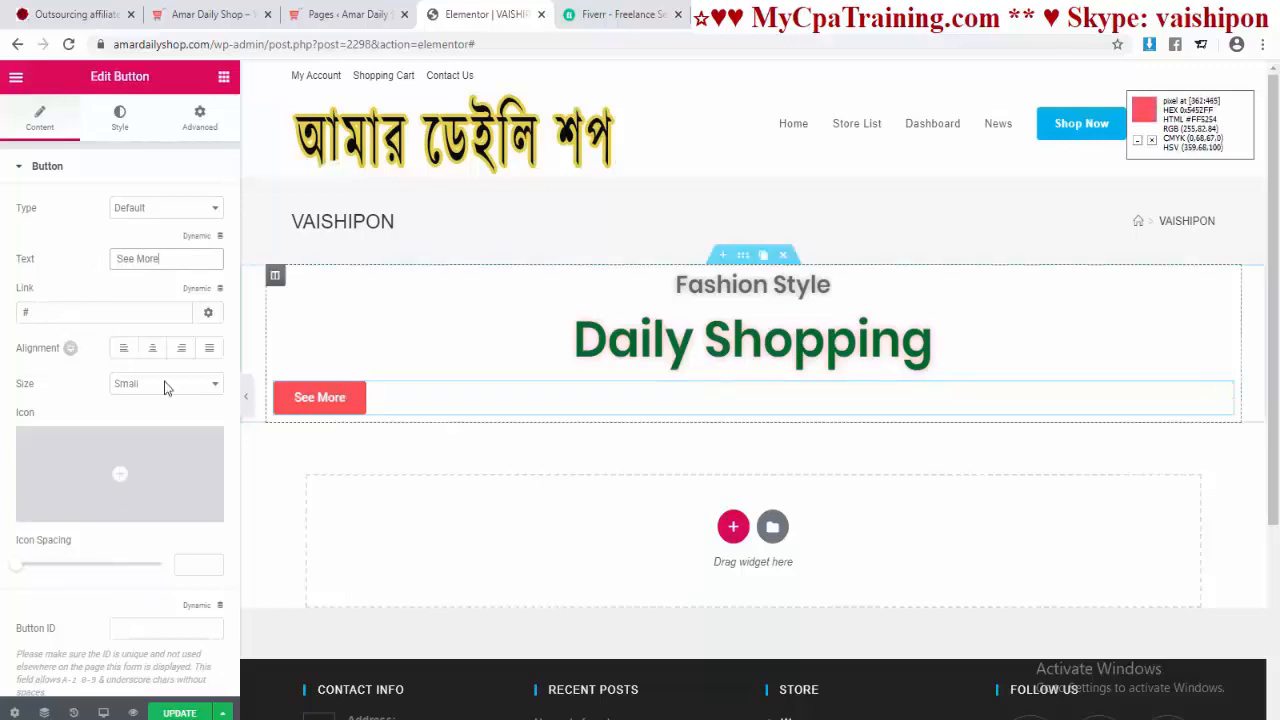
Step: Change the button's text to "Shop" and link it to the site's existing Shop page
left_click_drag(38, 306, 3, 308)
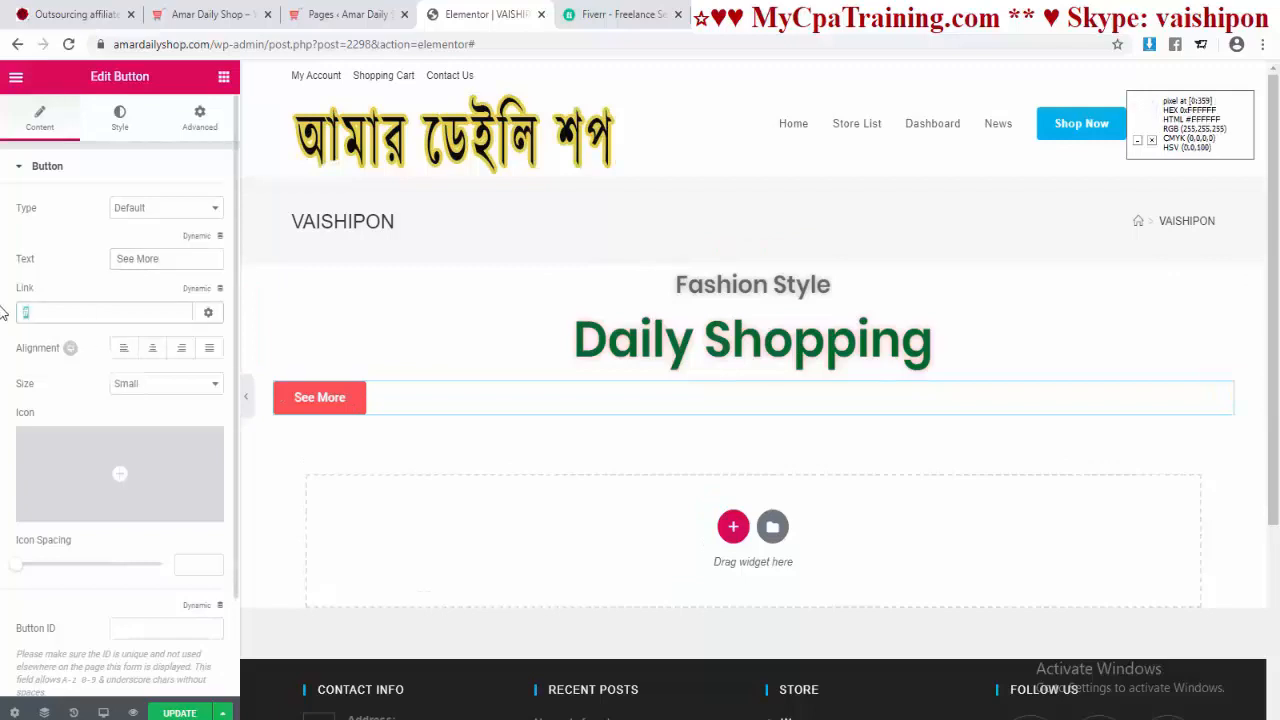
left_click_drag(184, 259, 97, 270)
type("S")
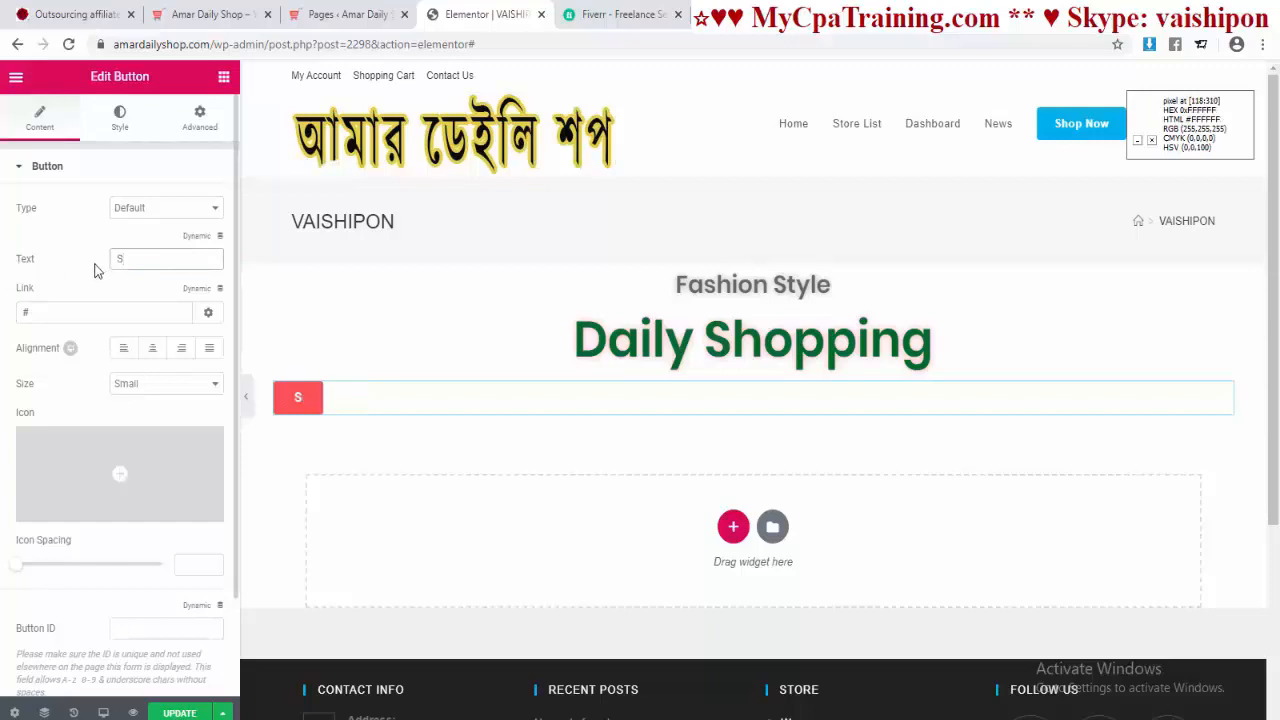
type("hop")
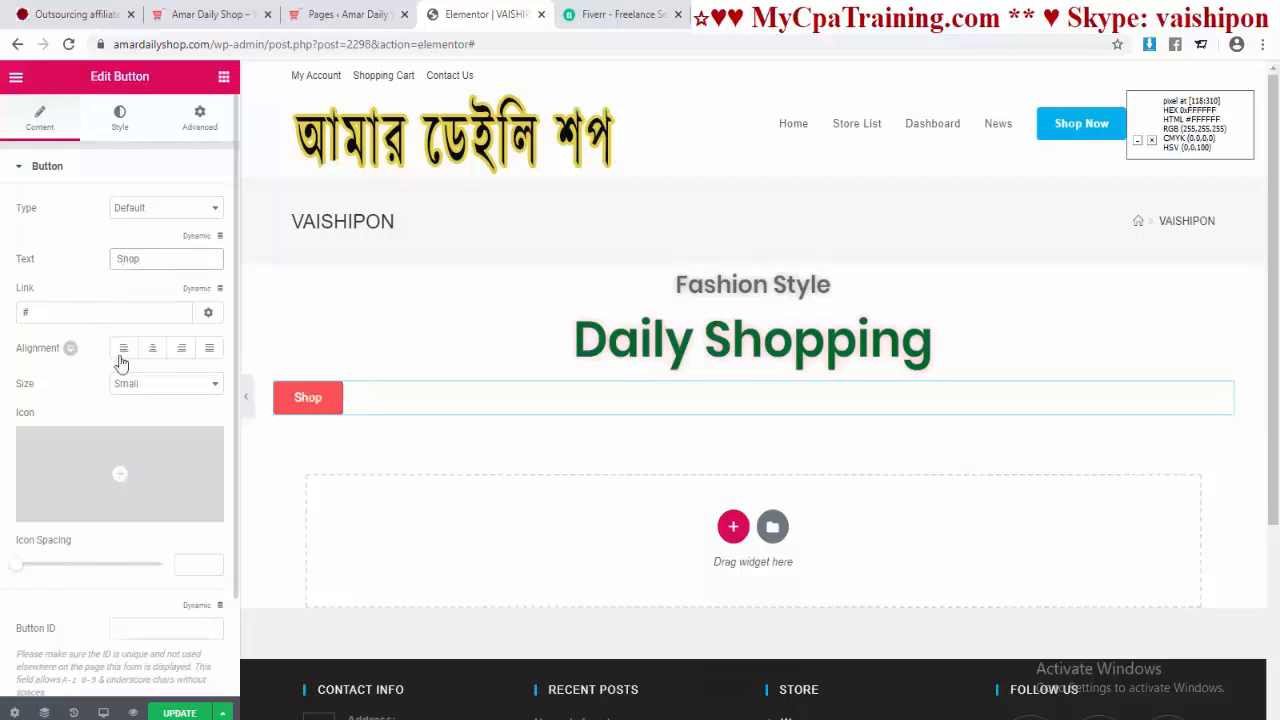
left_click(30, 312)
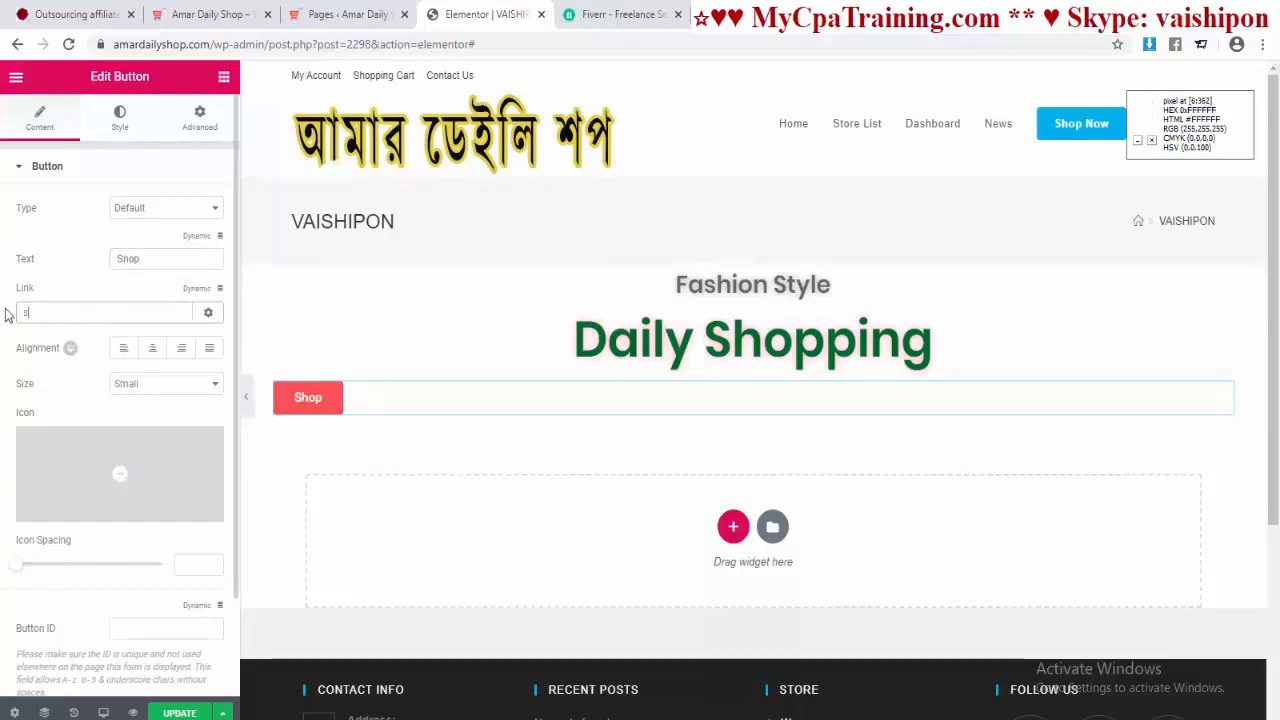
type("shop")
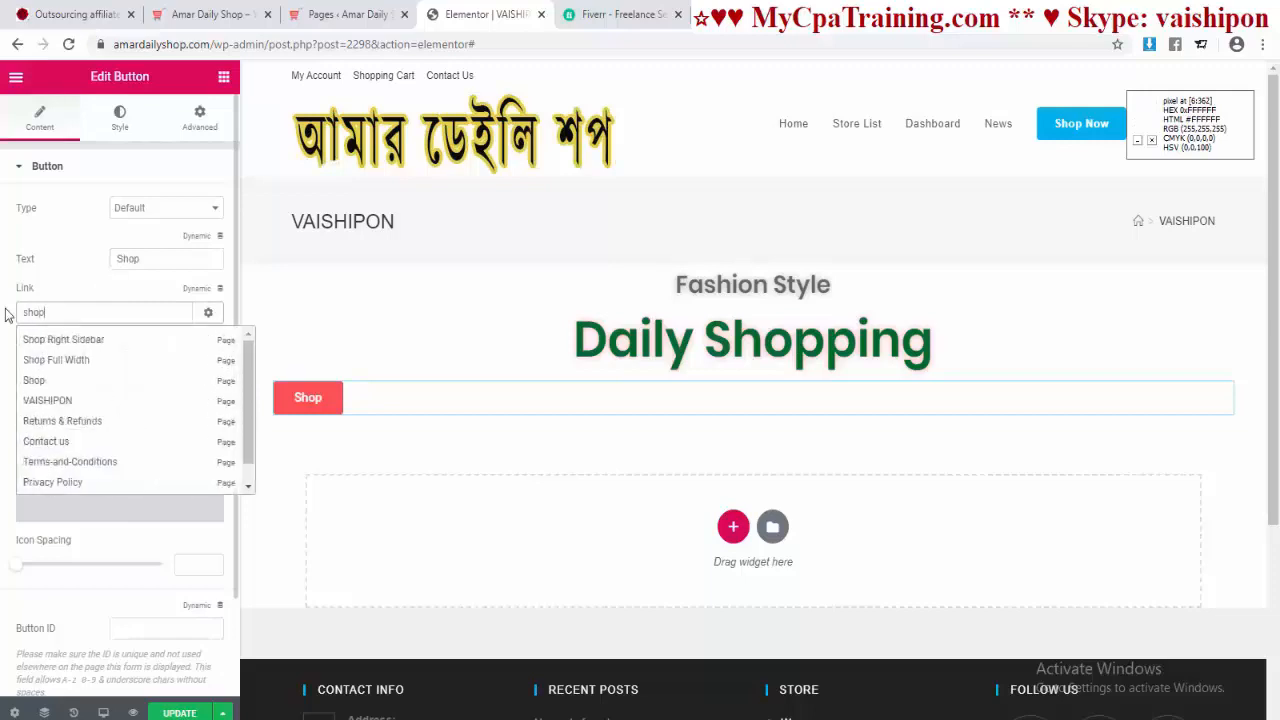
left_click(38, 381)
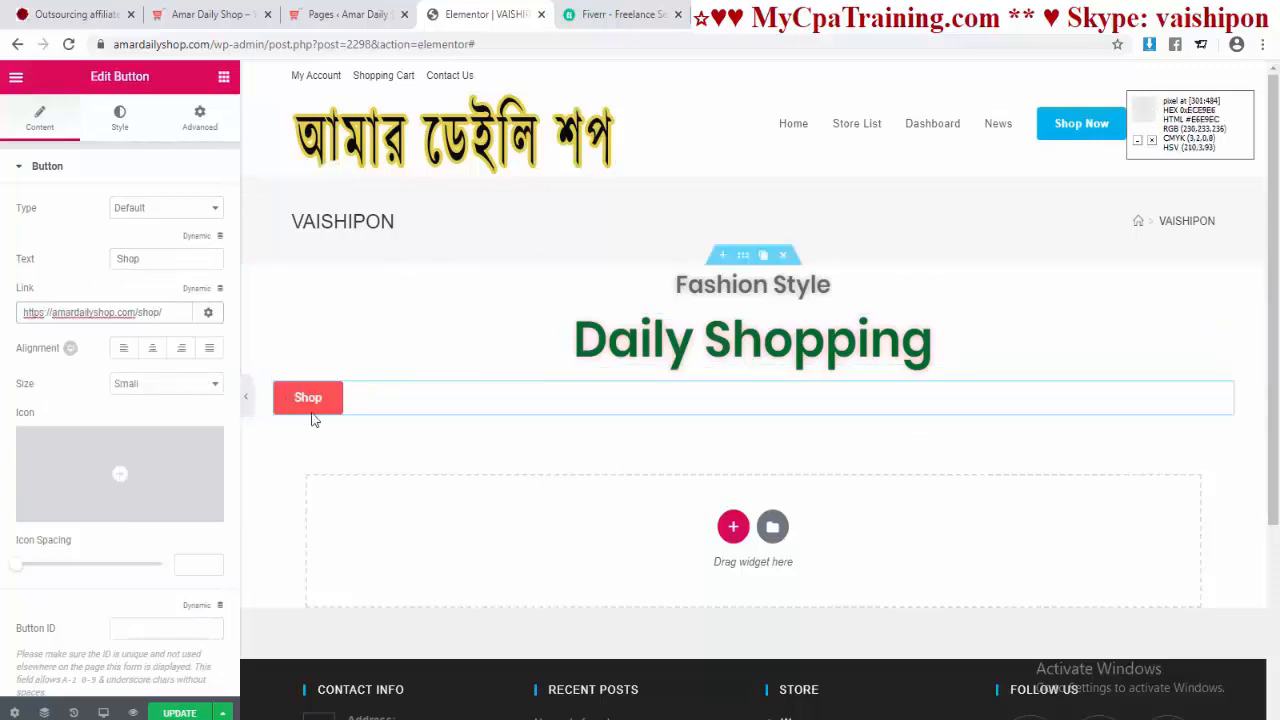
Step: Set the "Shop" button's size to Large and centre it
mouse_move(121, 474)
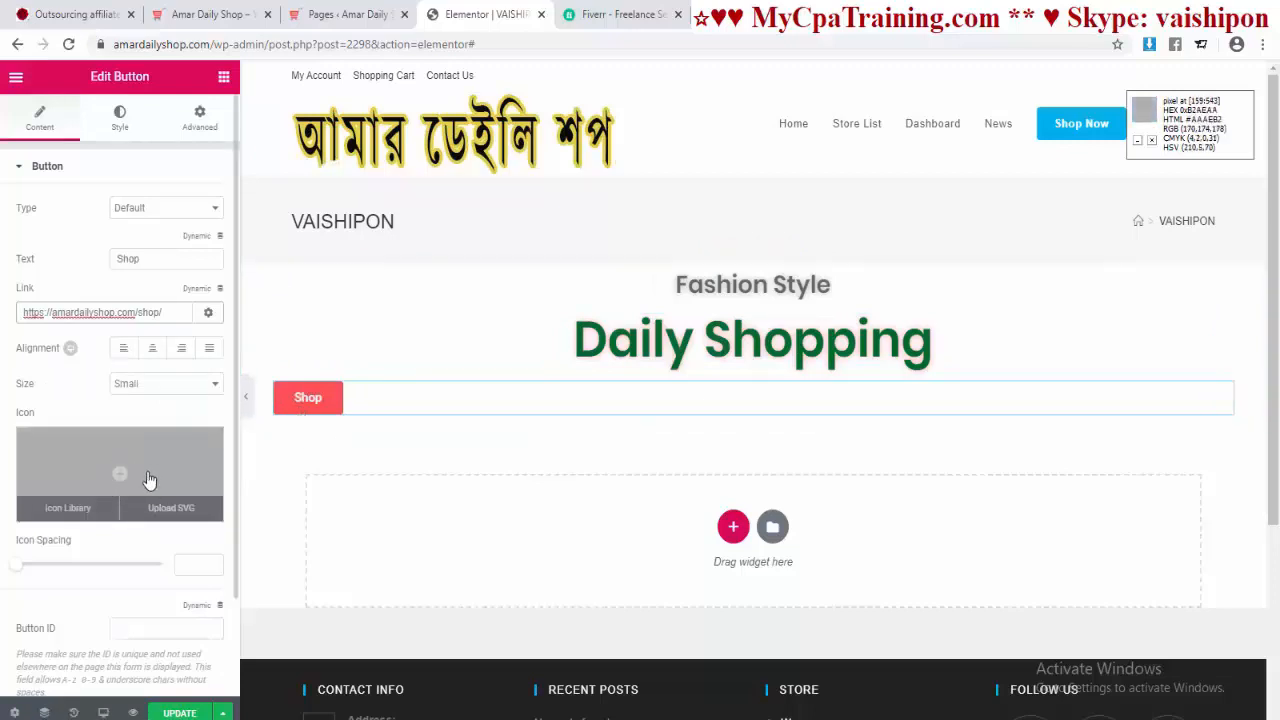
left_click(150, 386)
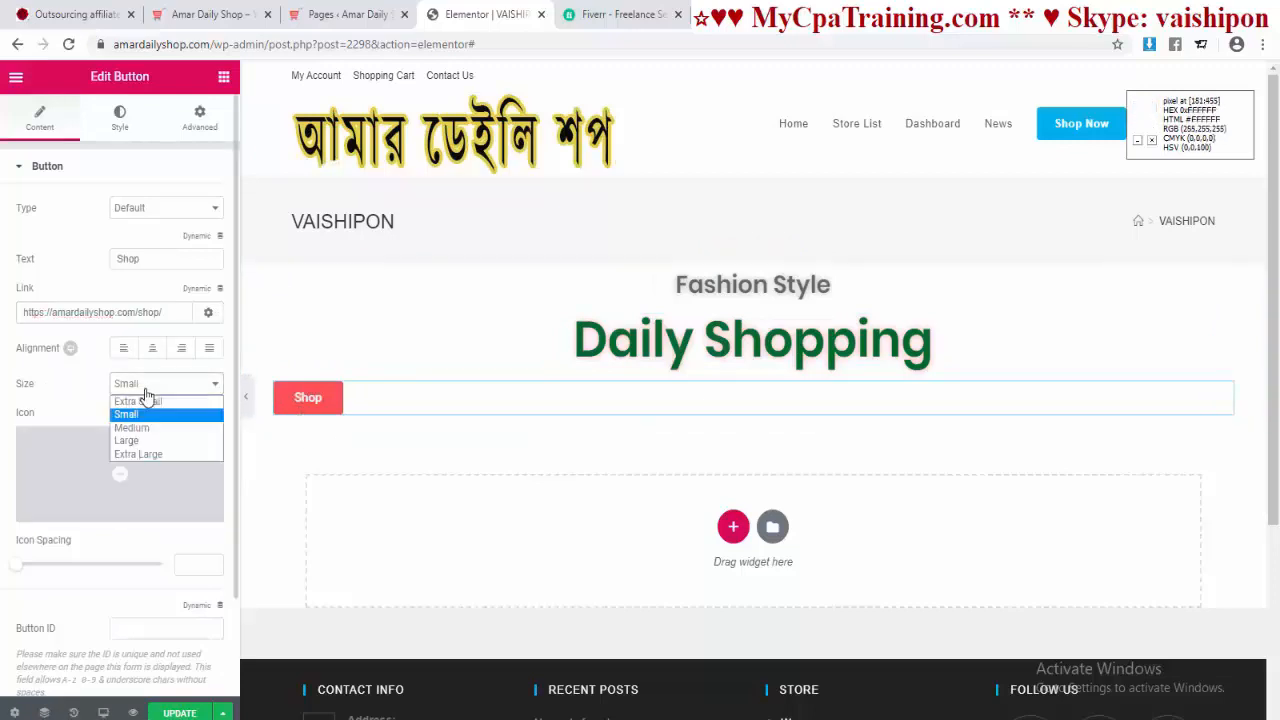
left_click(145, 440)
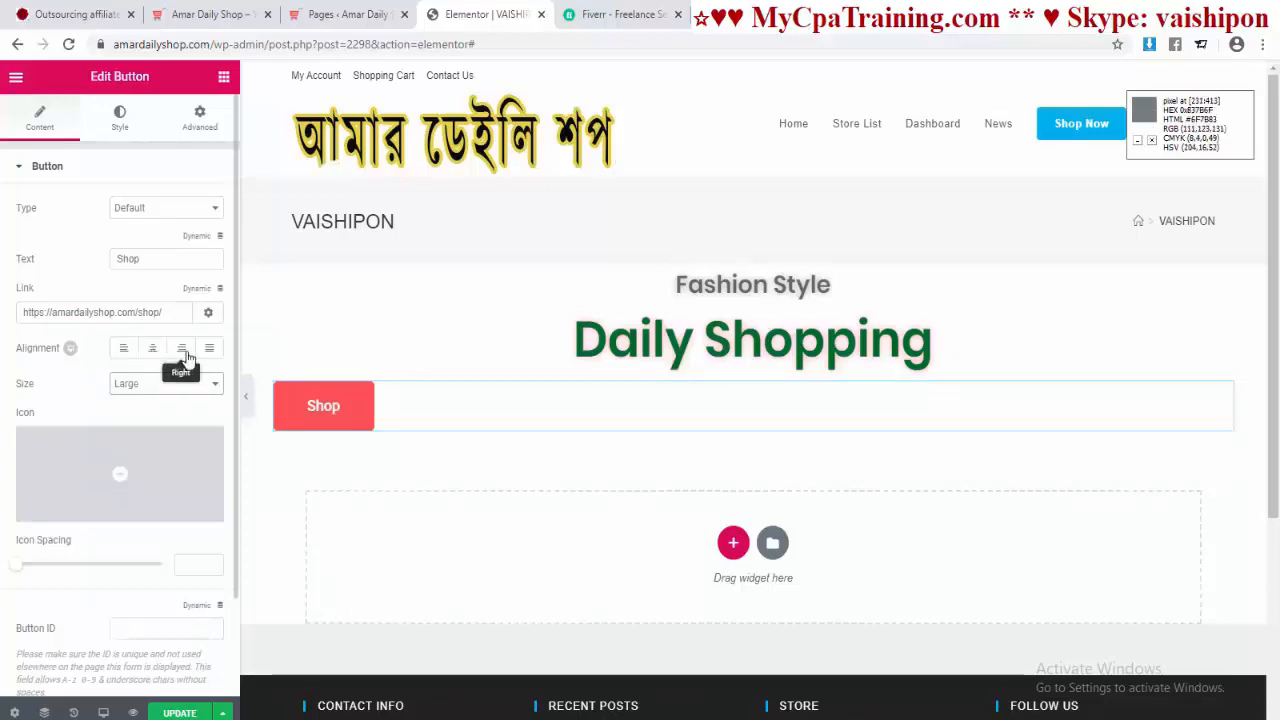
left_click(153, 352)
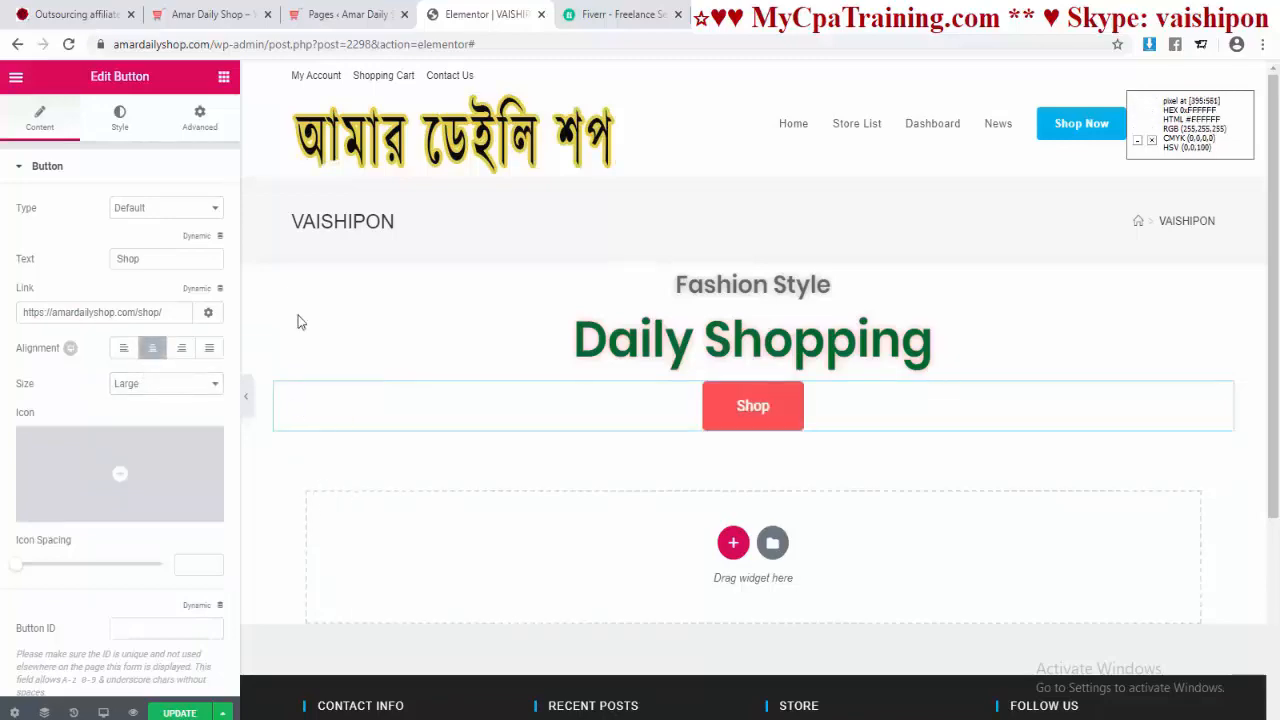
Step: Find the solid shopping cart icon in the icon library with the filter "shop" and insert it into the button
left_click(117, 476)
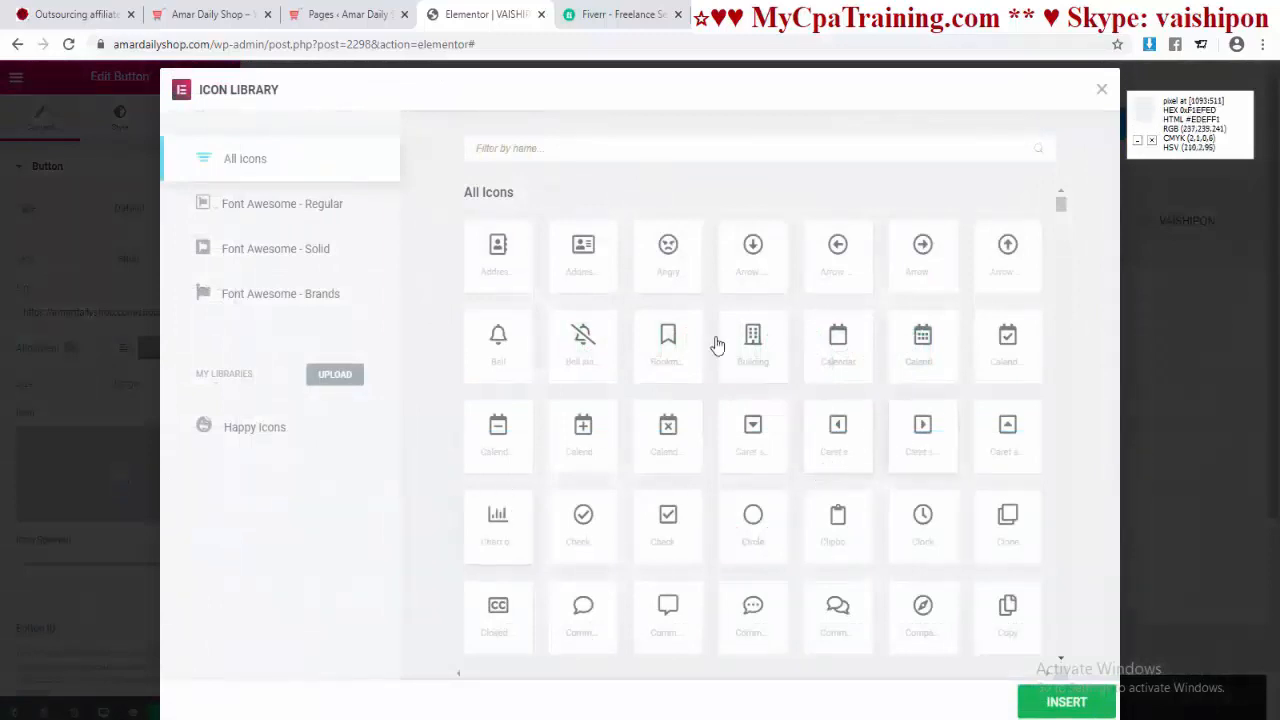
left_click(500, 147)
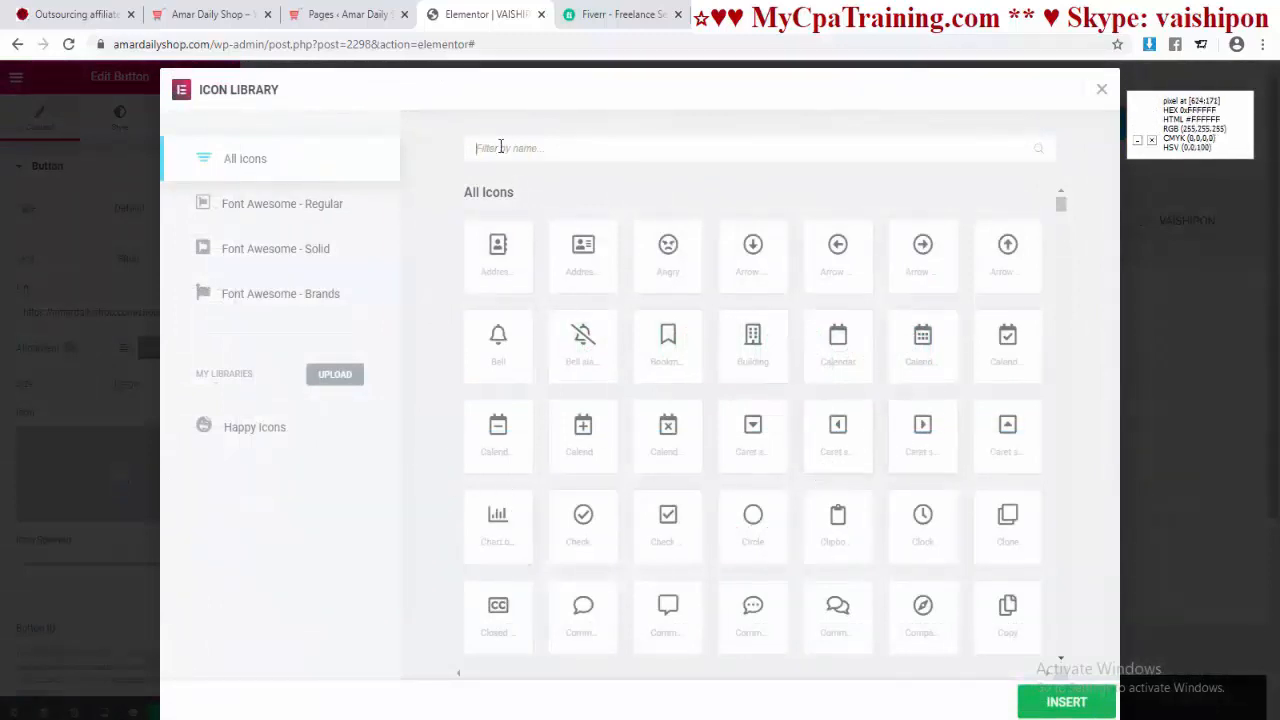
type("shop")
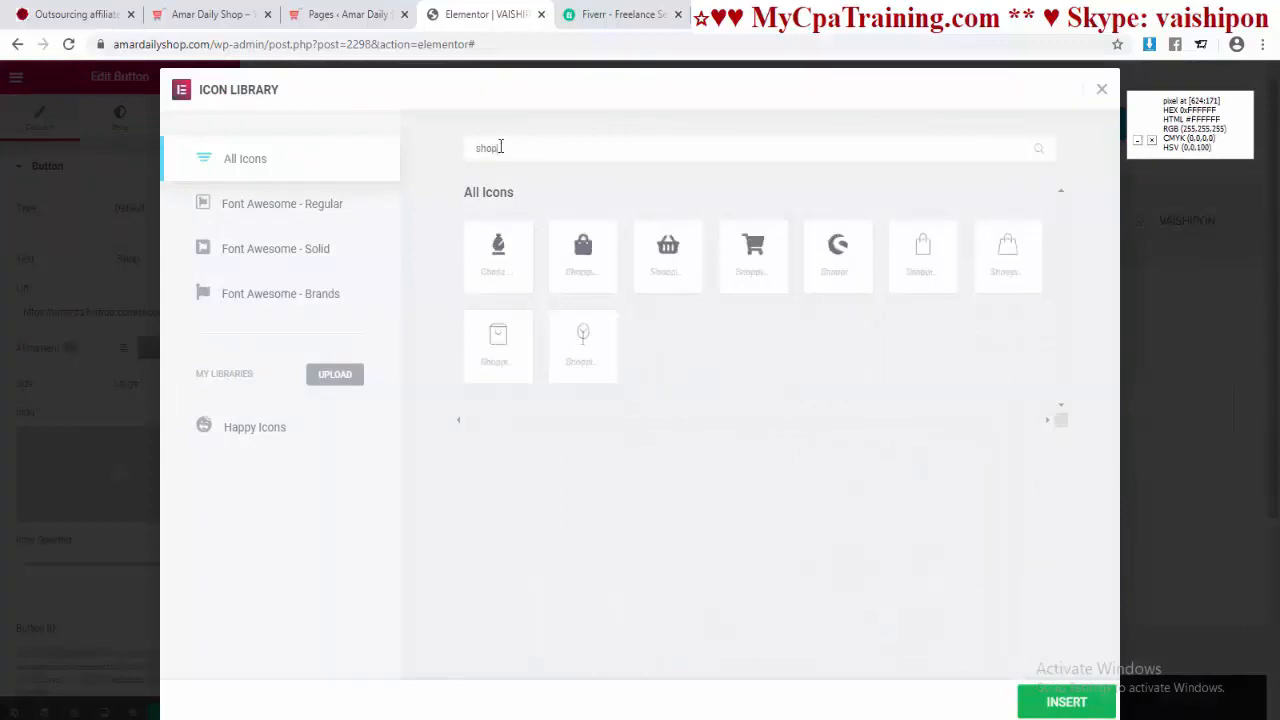
left_click(758, 246)
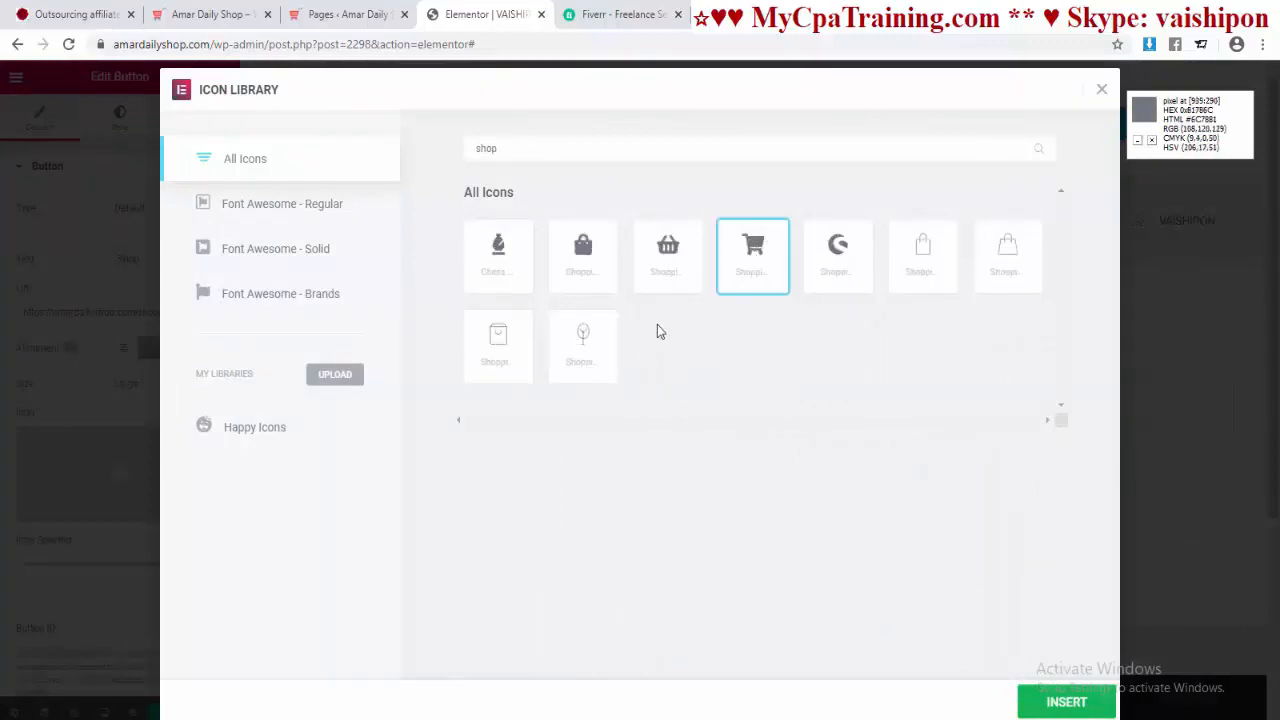
left_click(1052, 706)
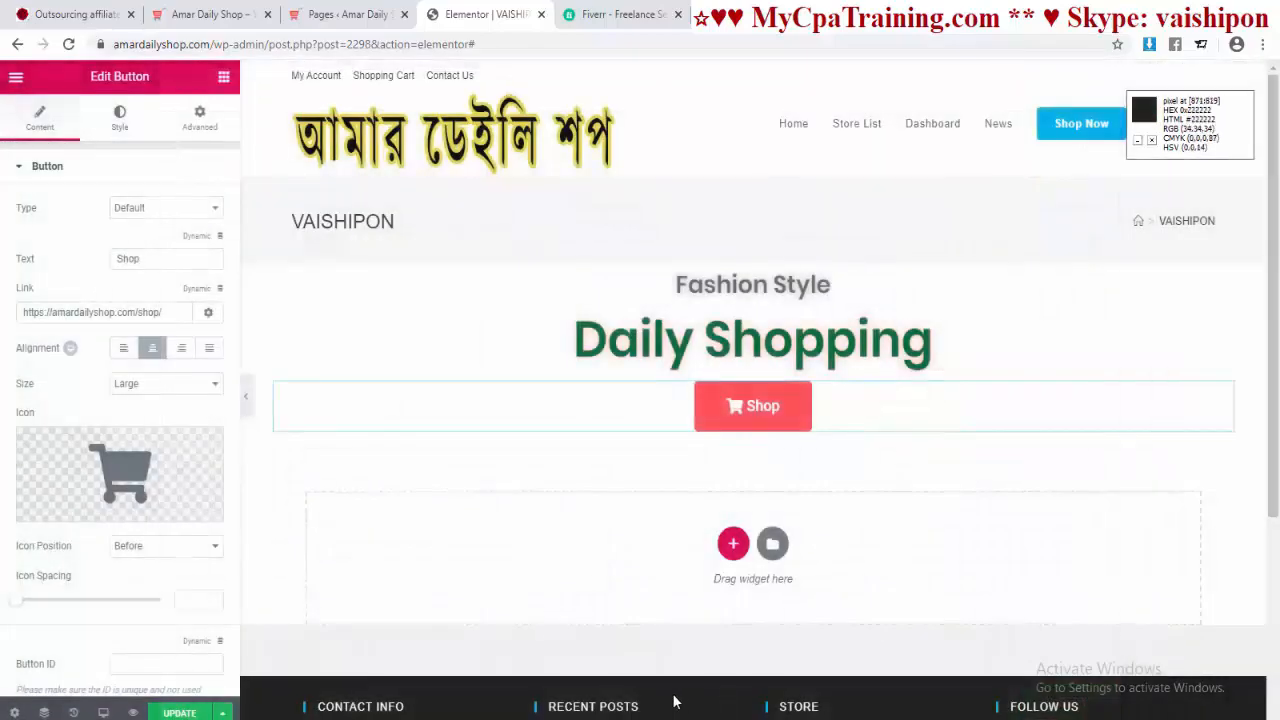
Step: Try placing the button's cart icon after the text and return it to Before
scroll(206, 557, "down", 2)
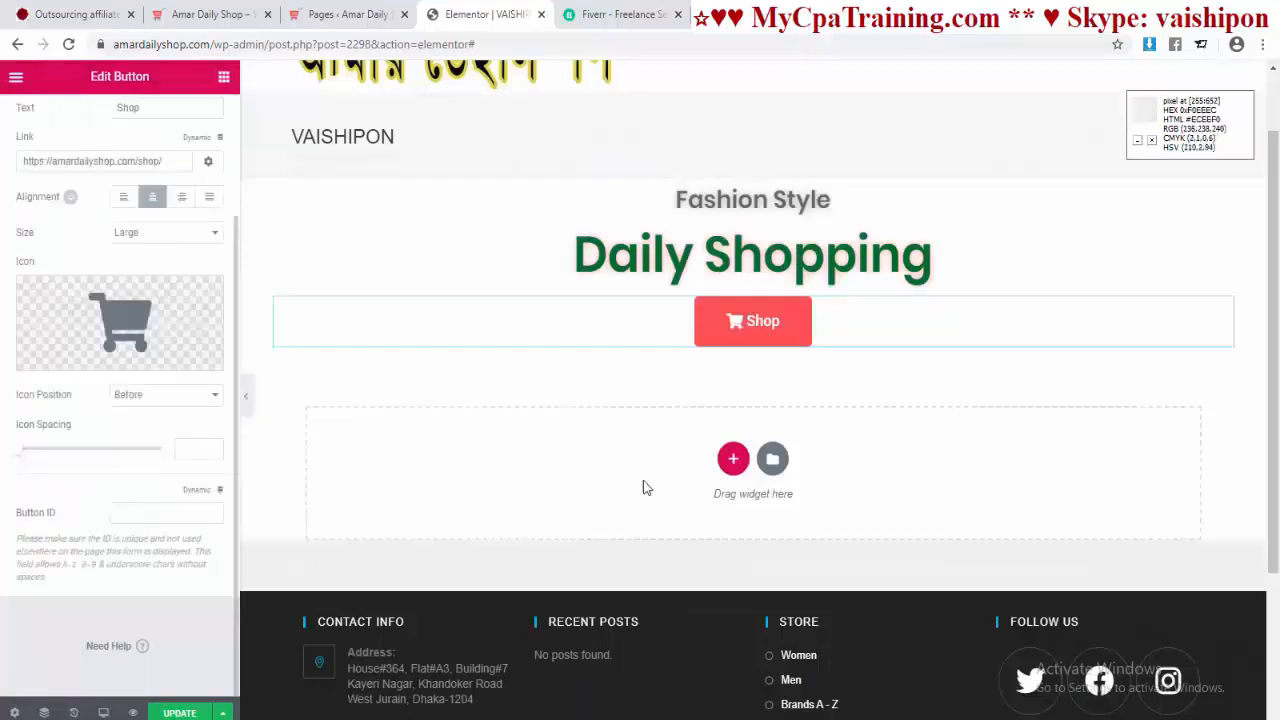
left_click(157, 402)
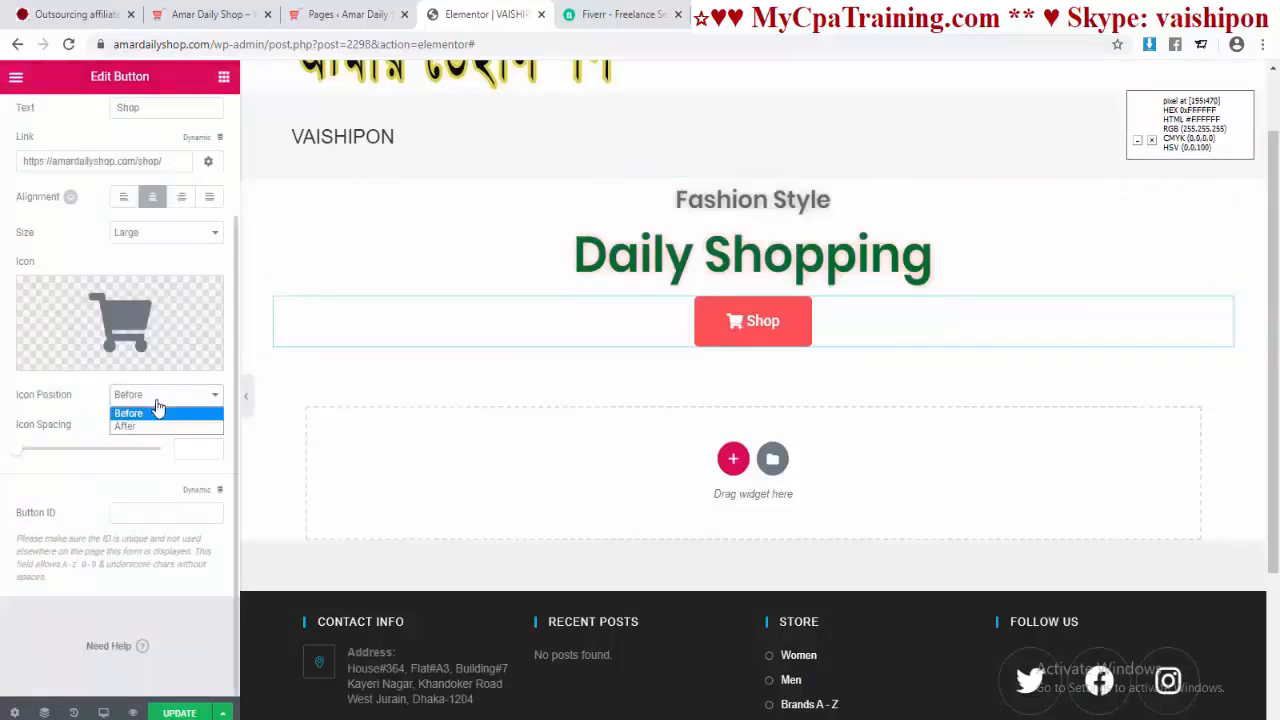
left_click(143, 427)
left_click(137, 399)
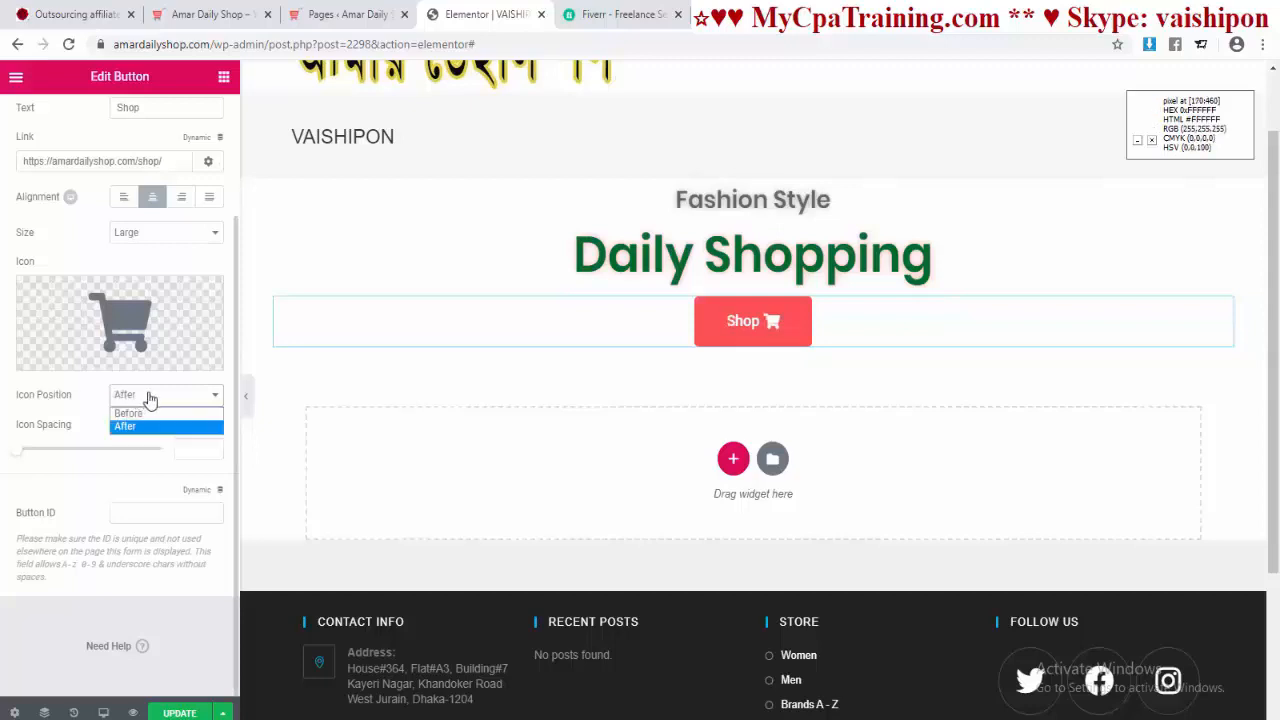
left_click(138, 414)
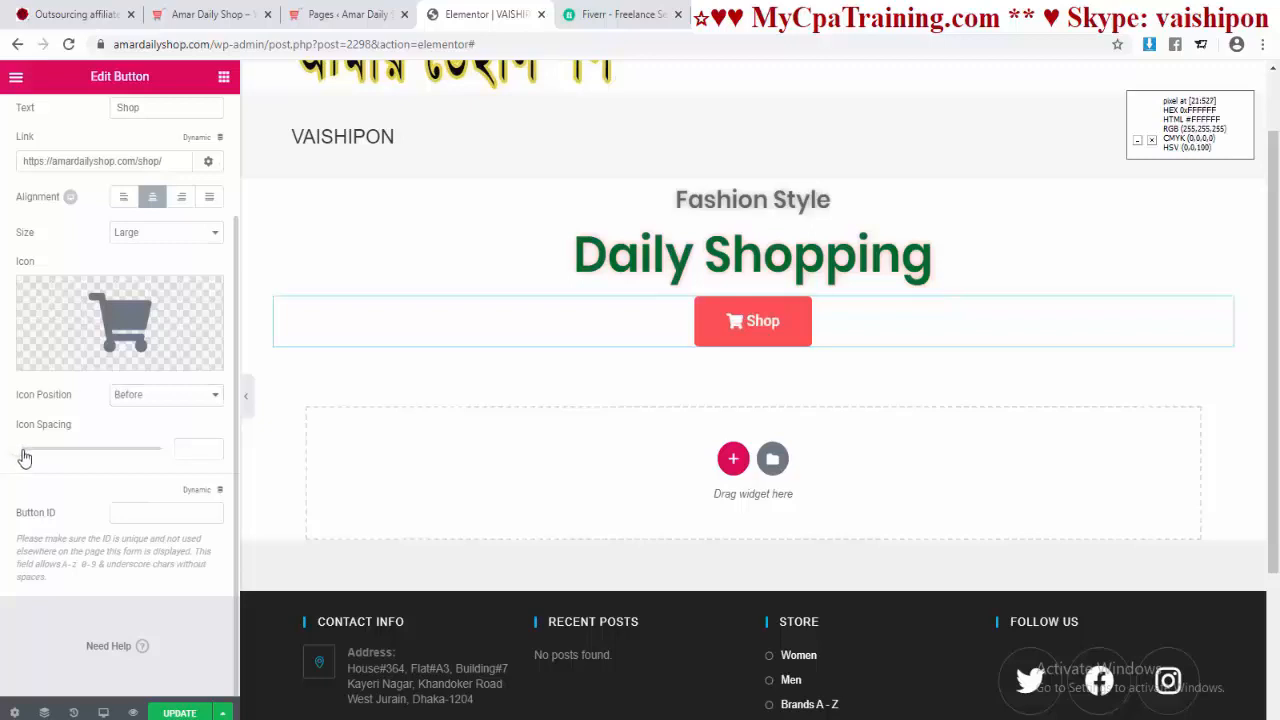
Step: Set the spacing between the cart icon and the "Shop" text to 11
left_click_drag(24, 457, 52, 450)
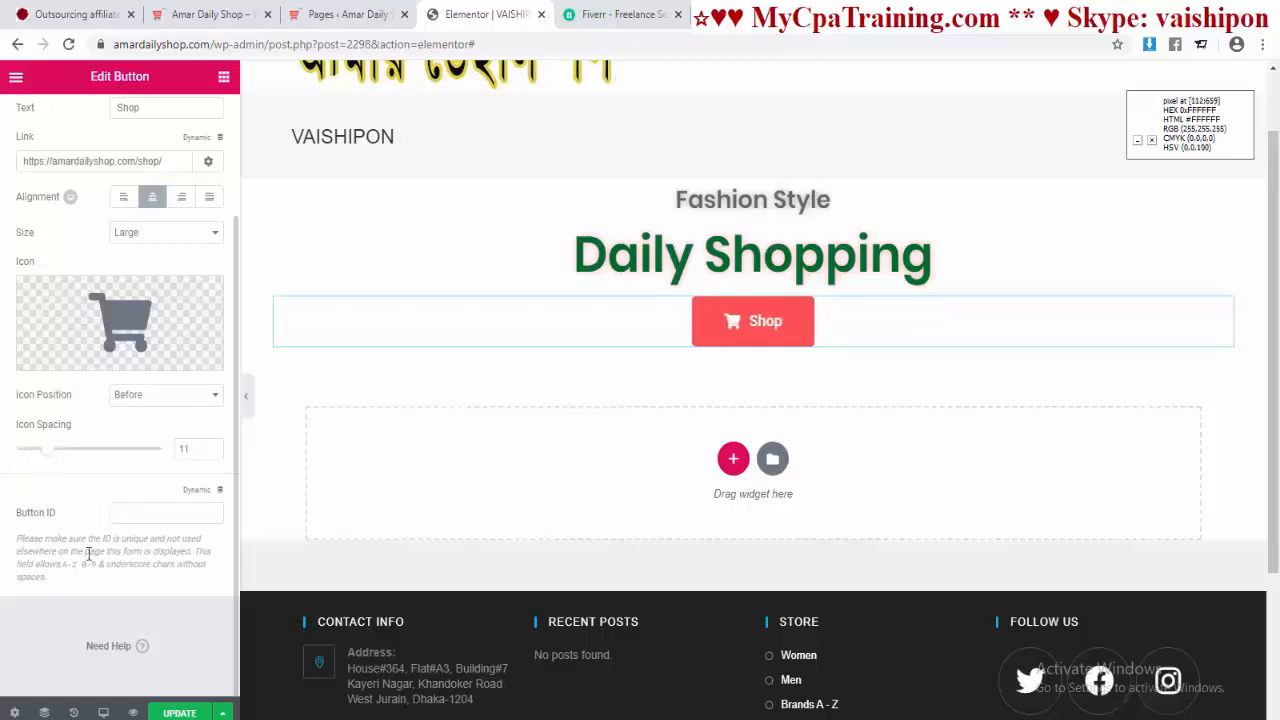
scroll(140, 540, "up", 3)
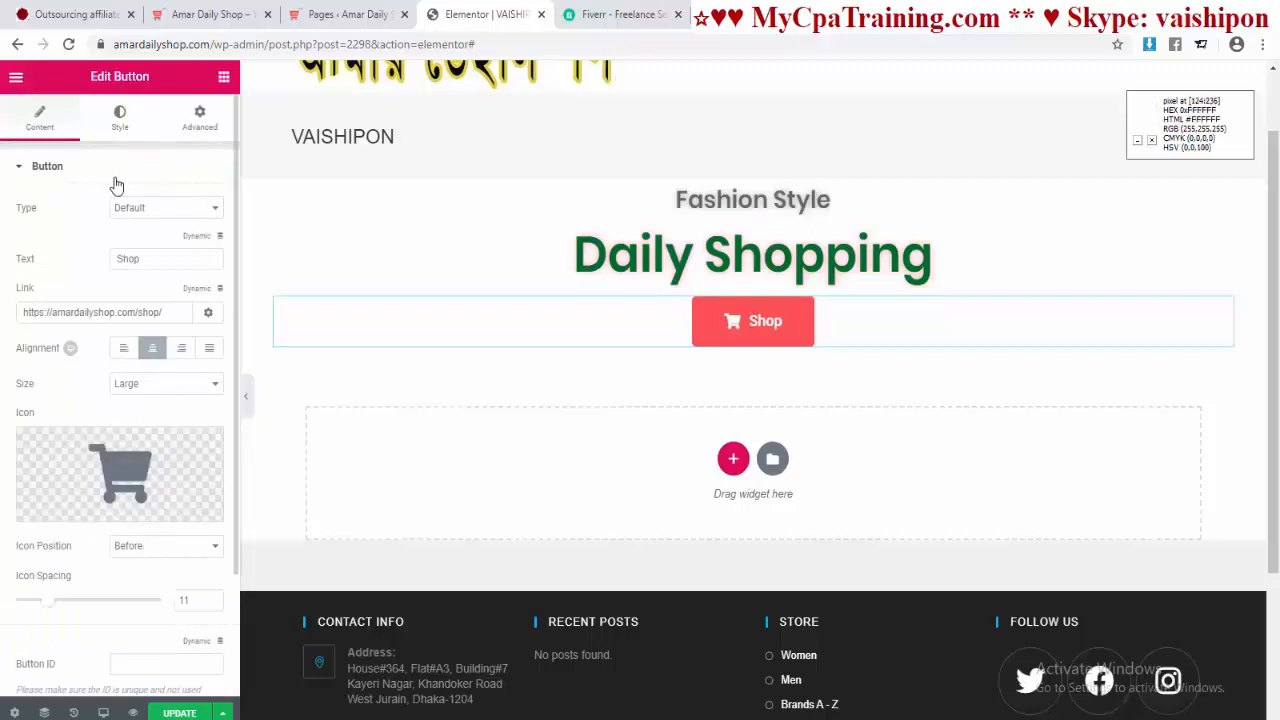
Step: Set the "Shop" button's hover text colour to red #f6121c
left_click(119, 120)
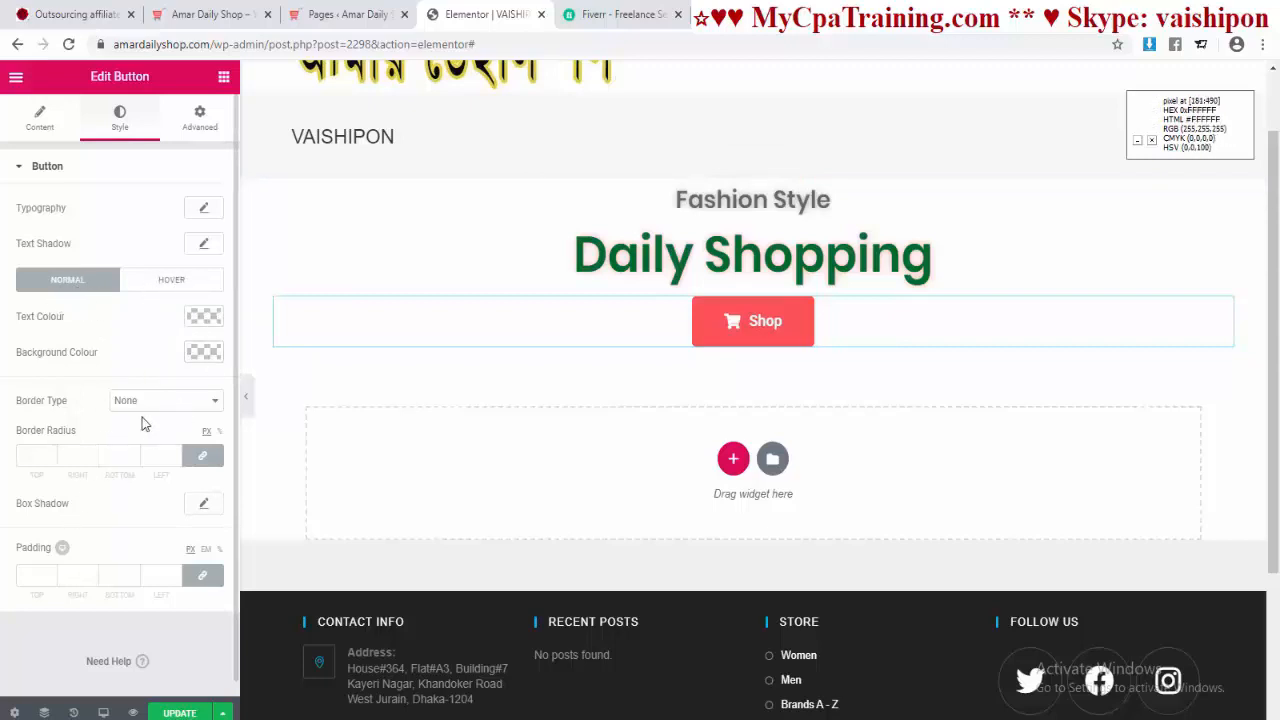
left_click(203, 352)
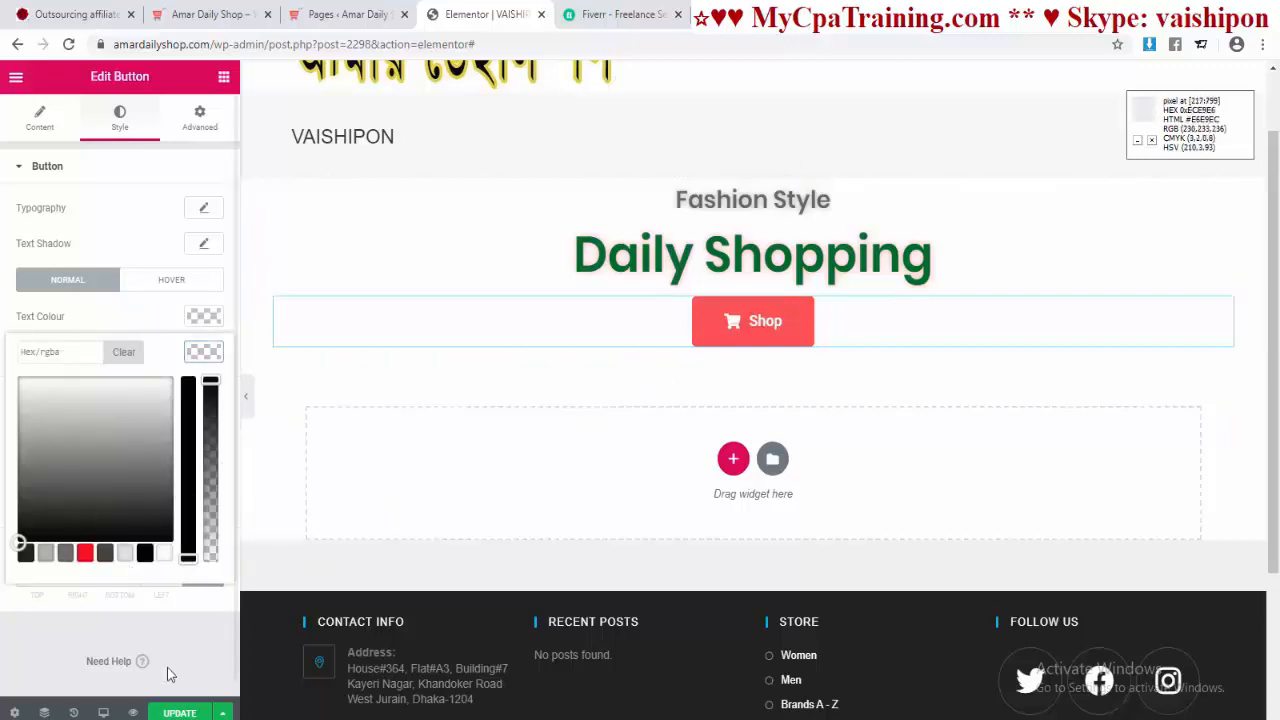
left_click(169, 289)
left_click(178, 287)
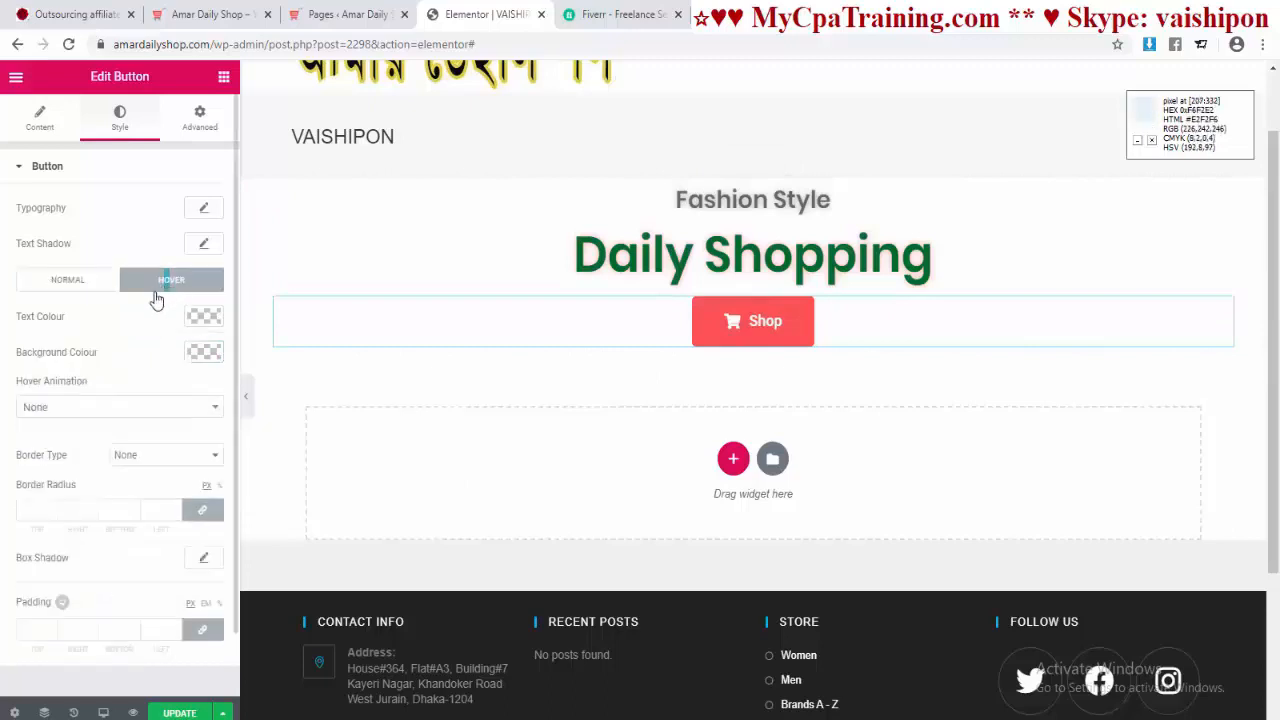
left_click(96, 284)
left_click(181, 284)
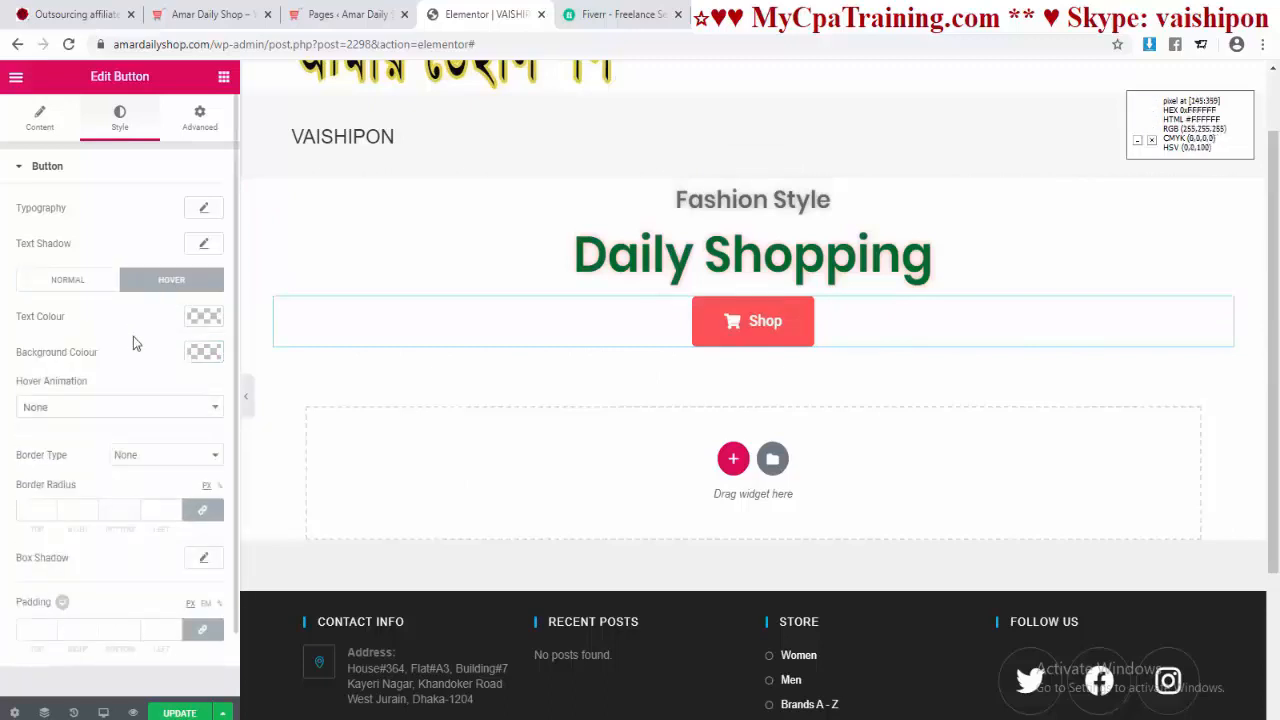
left_click(202, 318)
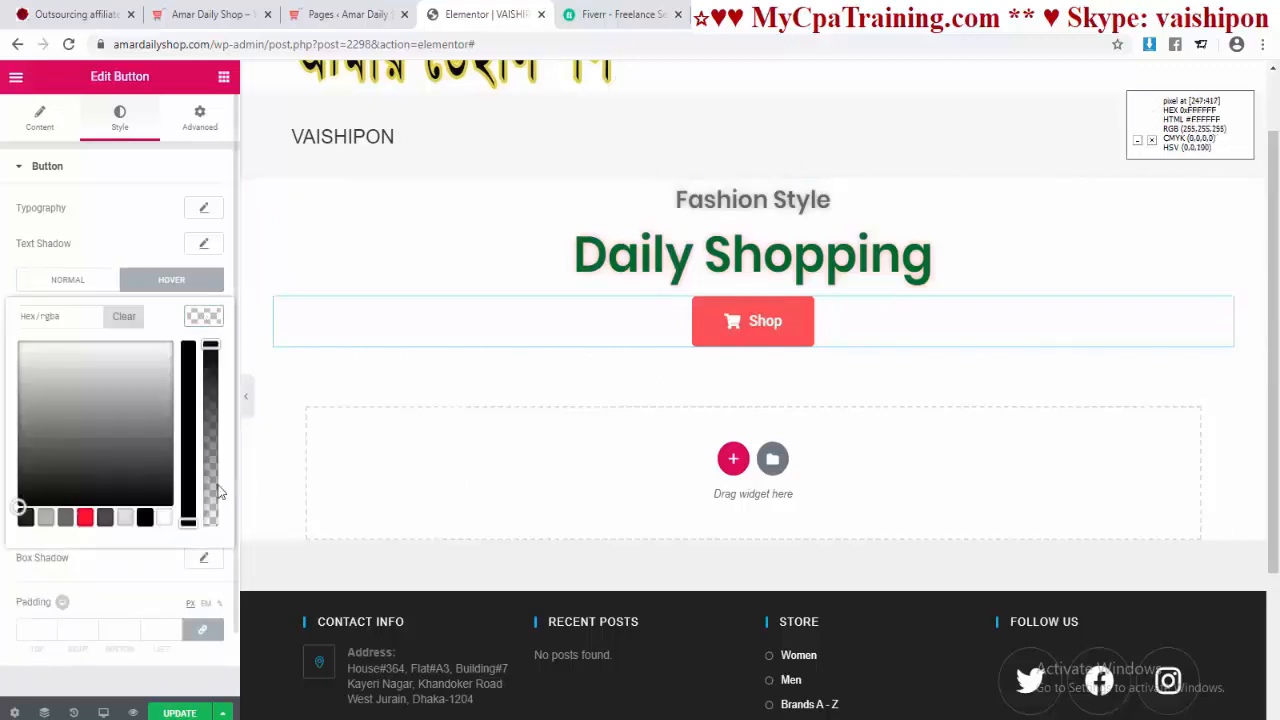
left_click(86, 518)
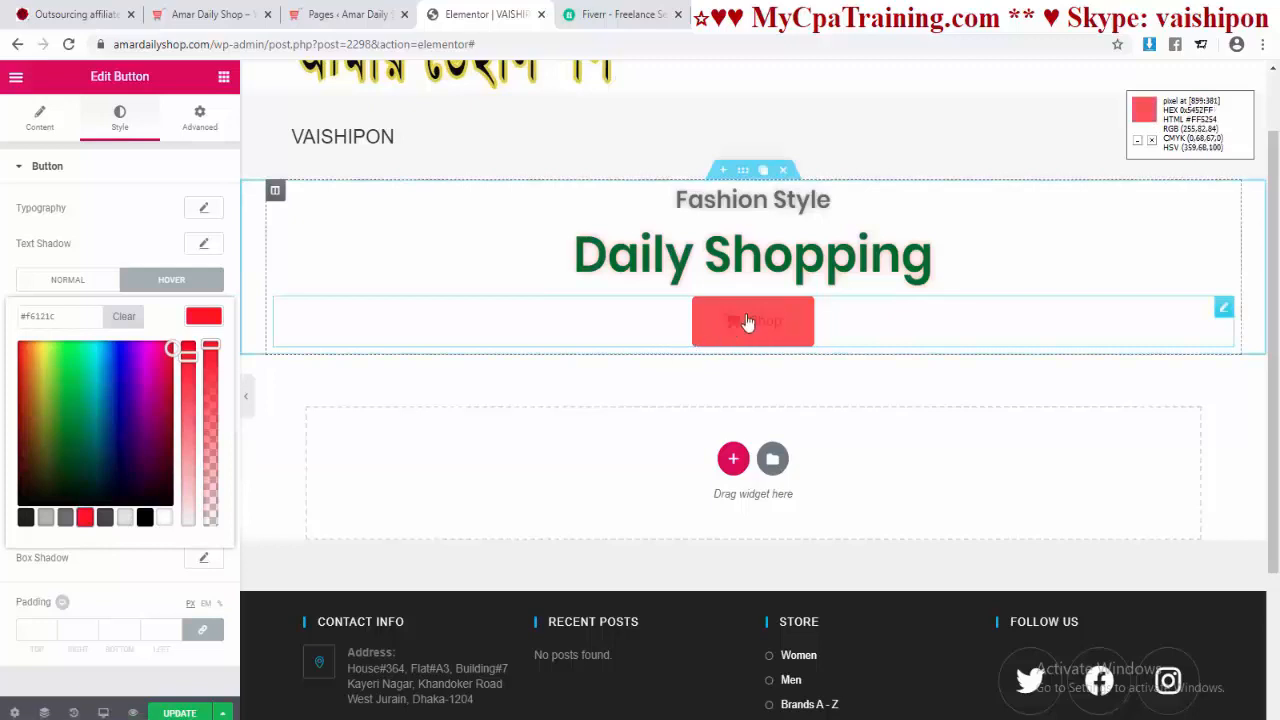
left_click(183, 596)
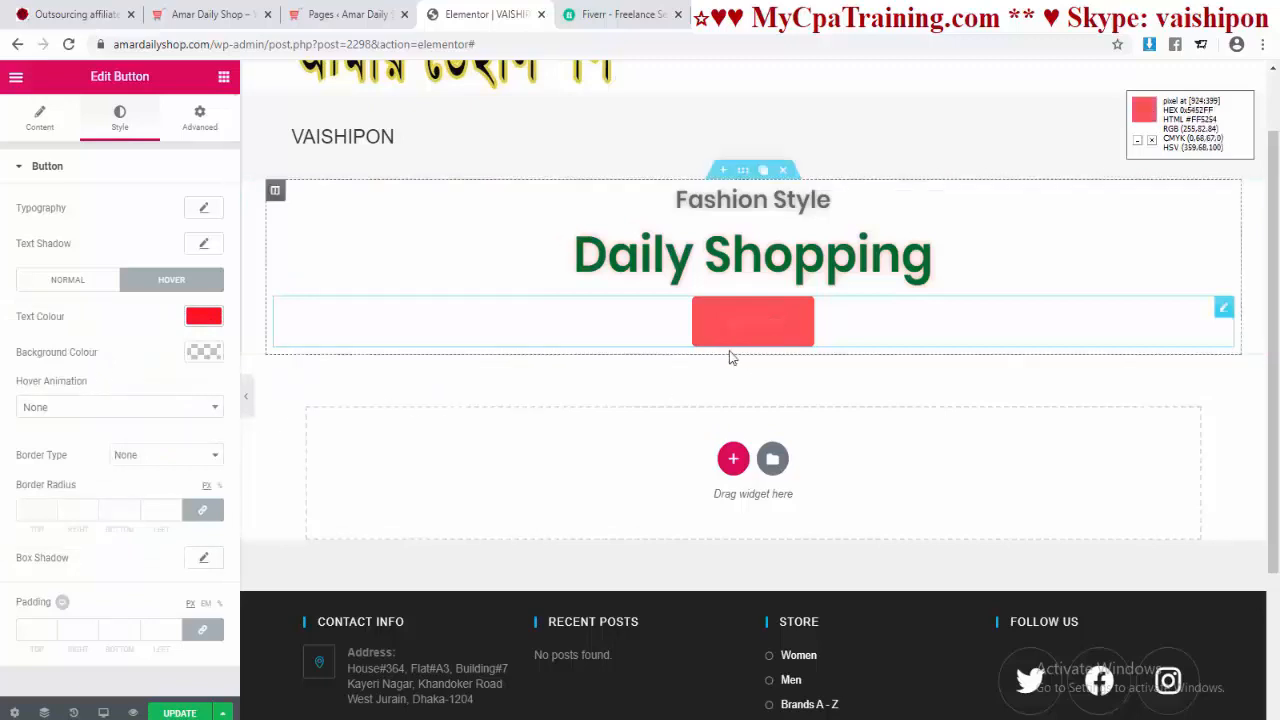
Step: Set the button's hover background colour to the light grey swatch and preview the hover state
left_click(205, 352)
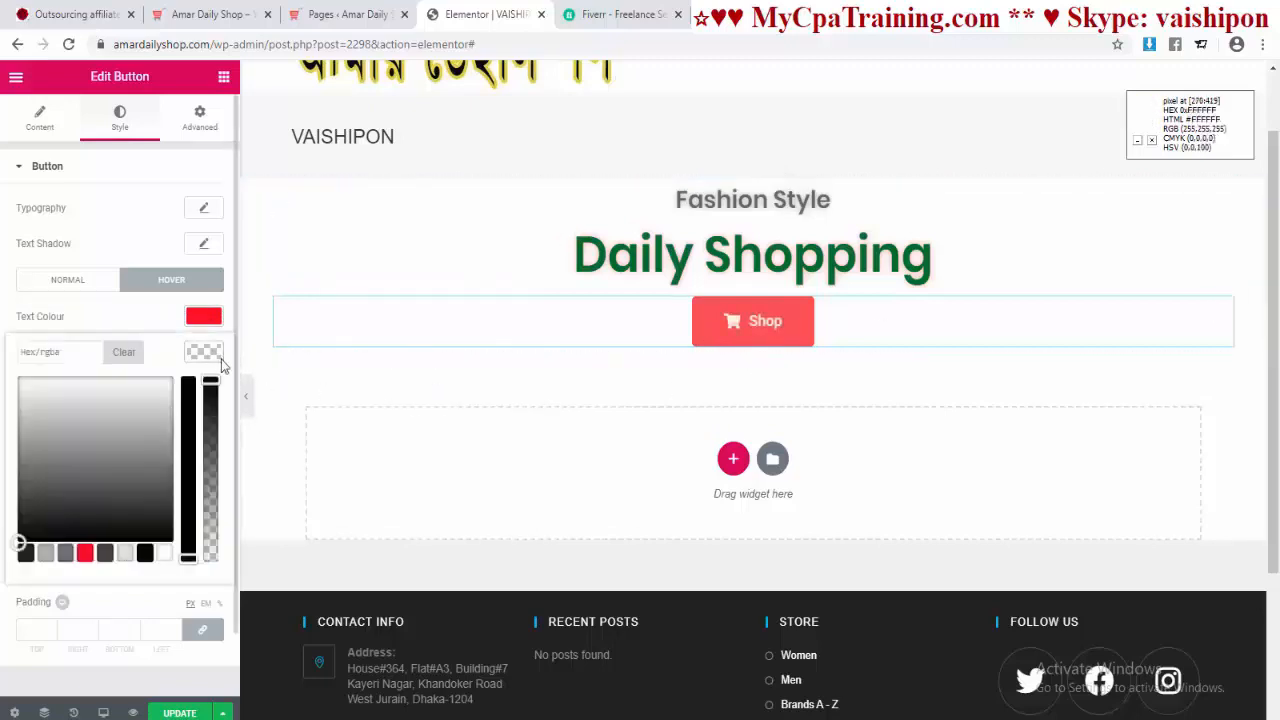
left_click(123, 556)
left_click(135, 599)
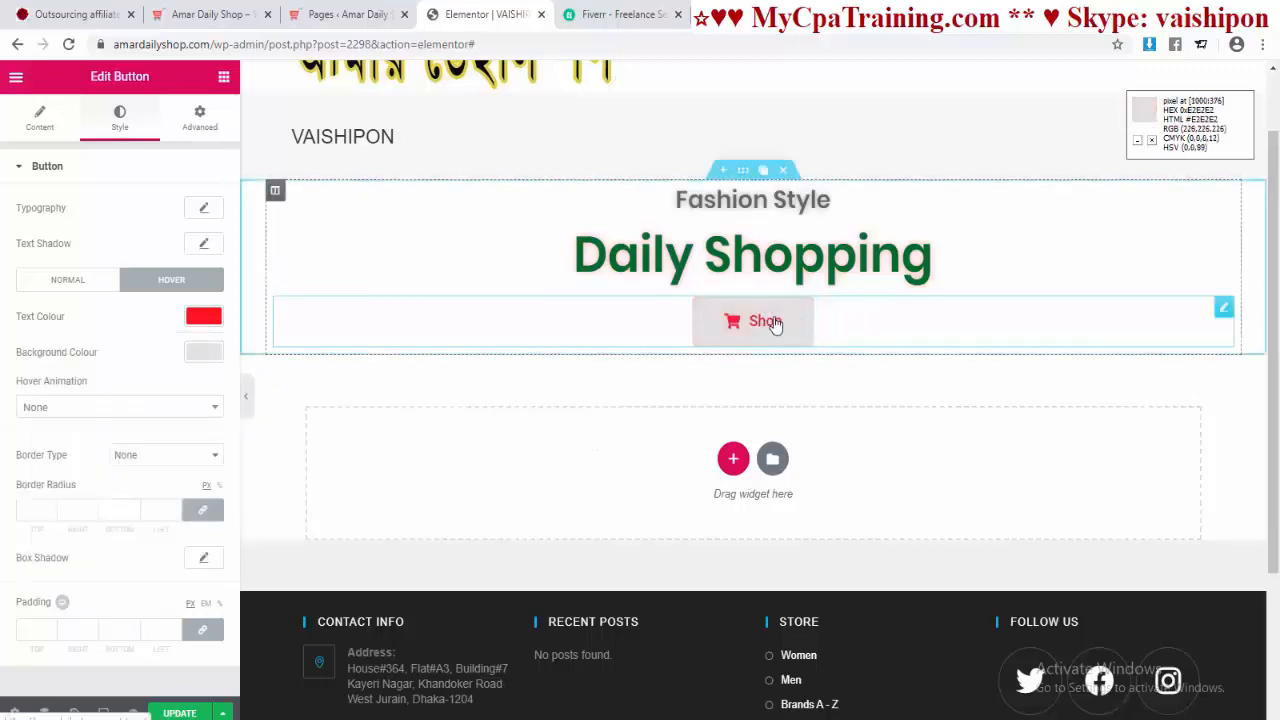
Step: Try the hover animations Shrink, Pulse Grow and Pulse Shrink on the "Shop" button
left_click(202, 415)
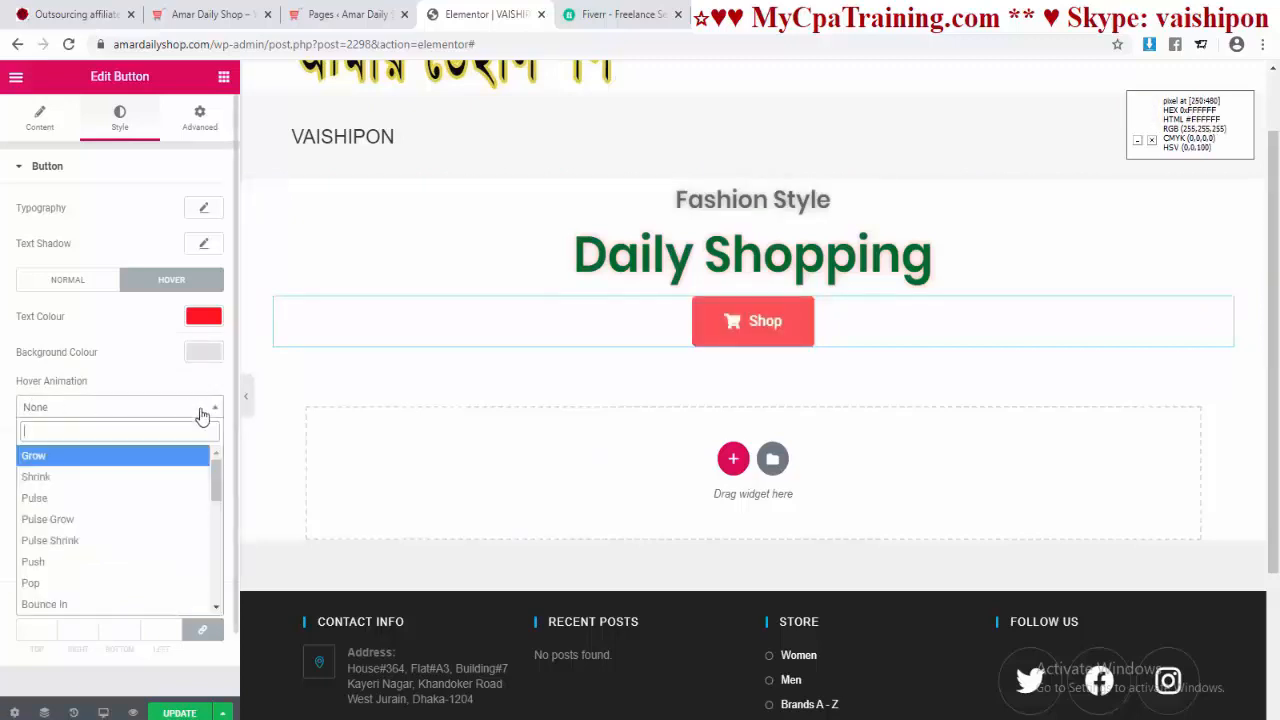
left_click(91, 480)
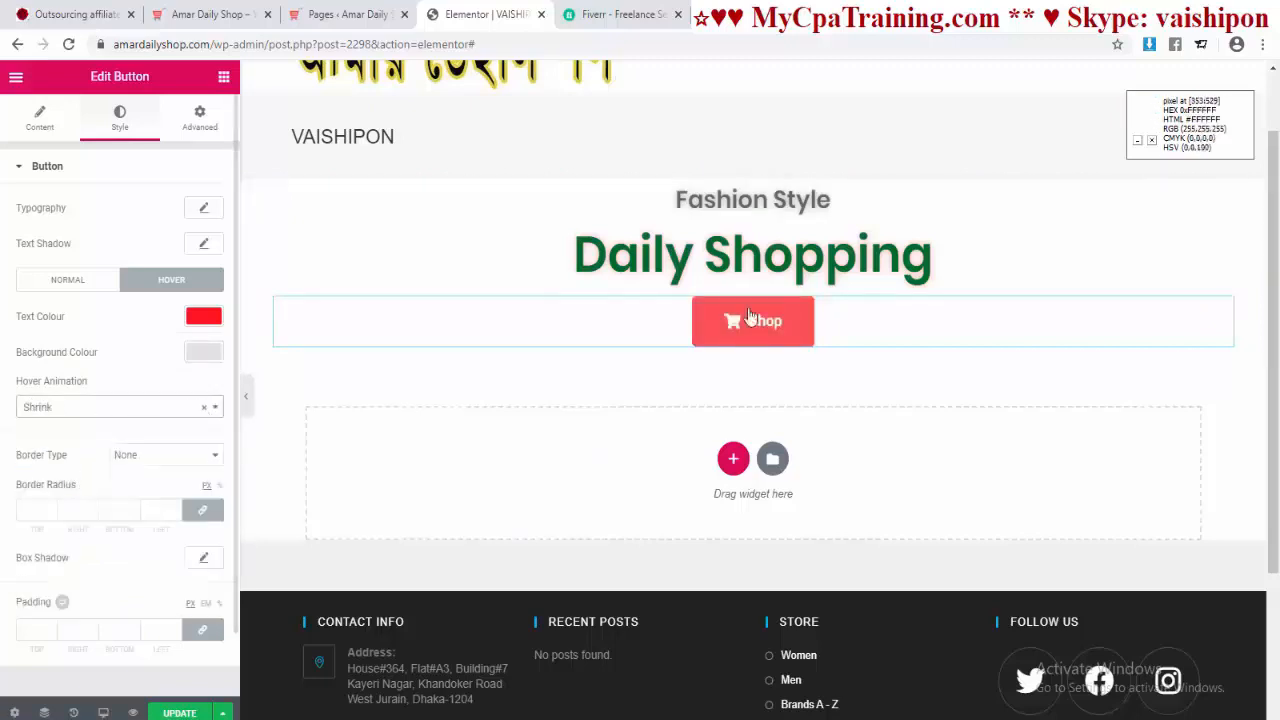
left_click(115, 407)
left_click(85, 519)
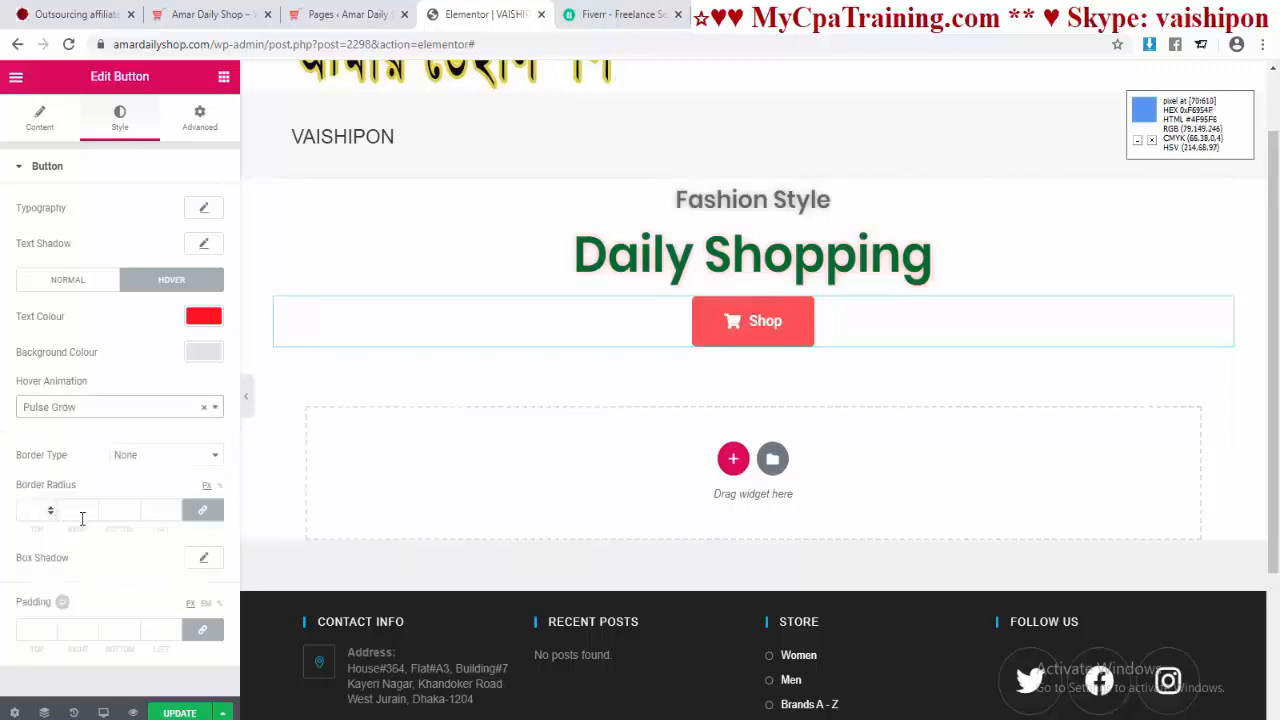
left_click(205, 408)
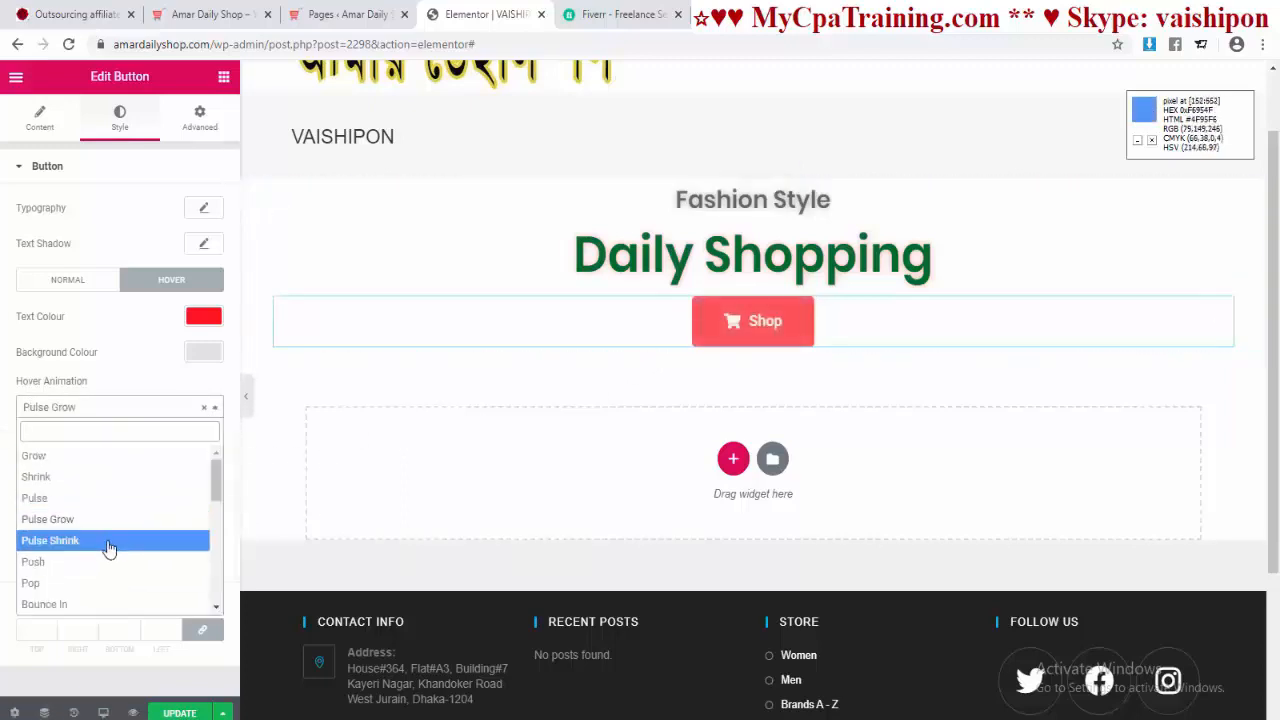
left_click(108, 541)
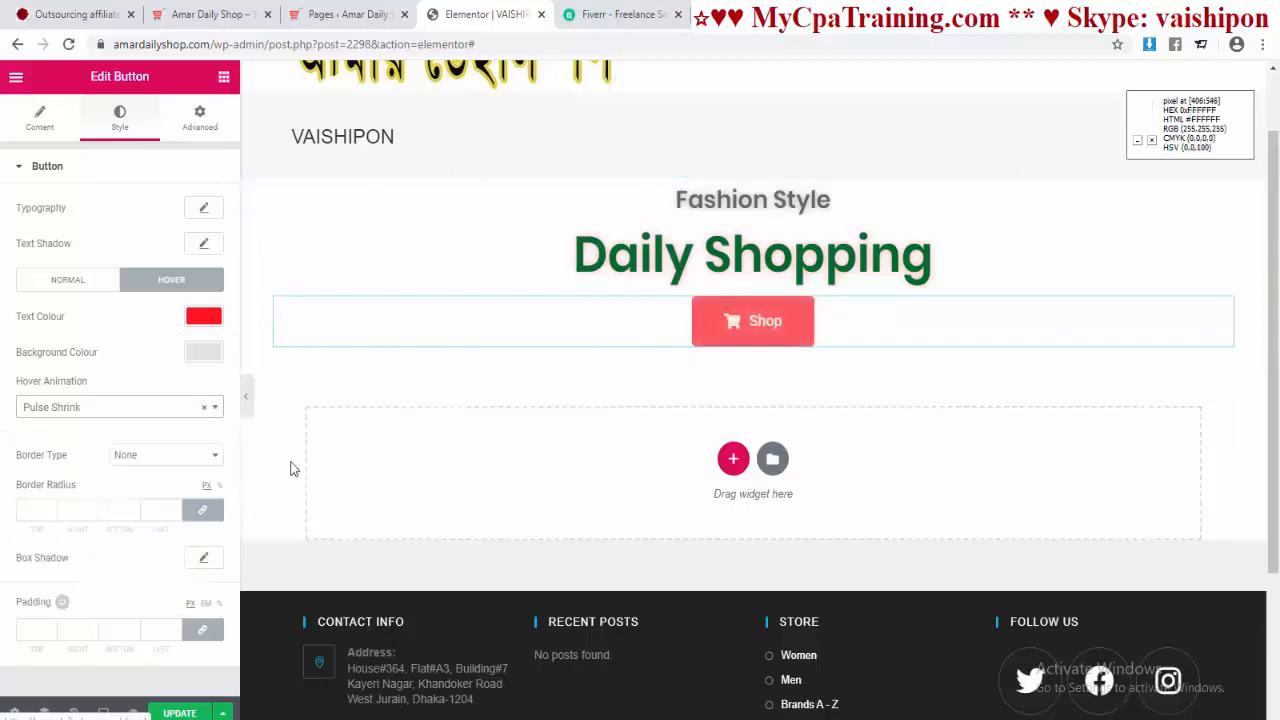
Step: Set the "Shop" button's hover animation to Wobble Bottom
left_click(205, 410)
scroll(90, 540, "down", 5)
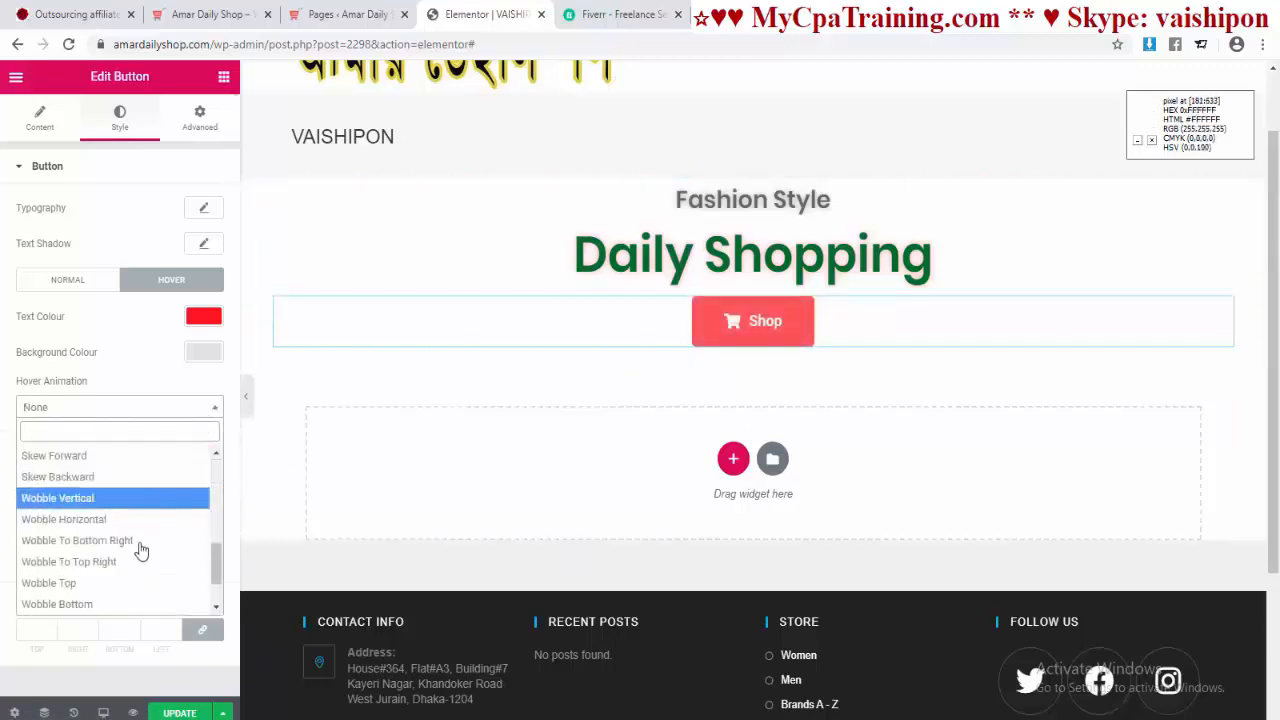
left_click(85, 562)
left_click(212, 407)
left_click(57, 604)
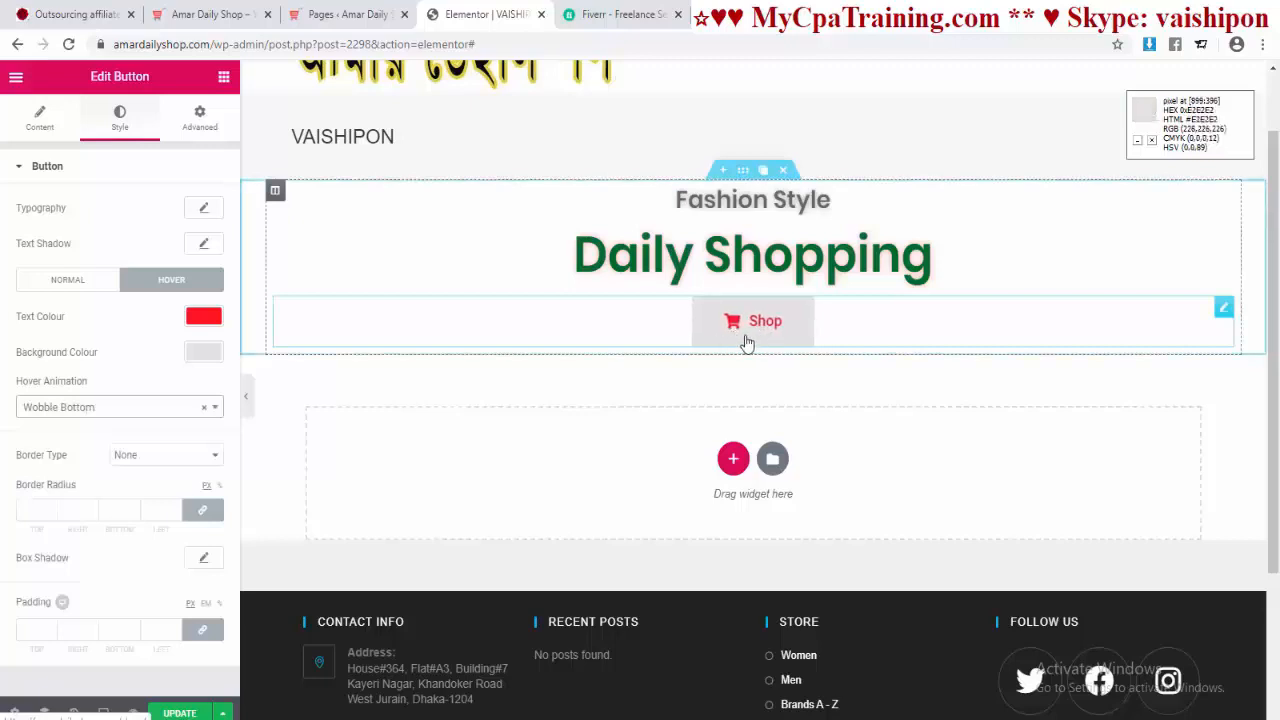
Step: Round all four corners of the "Shop" button with a border radius of 25 px
scroll(74, 491, "down", 1)
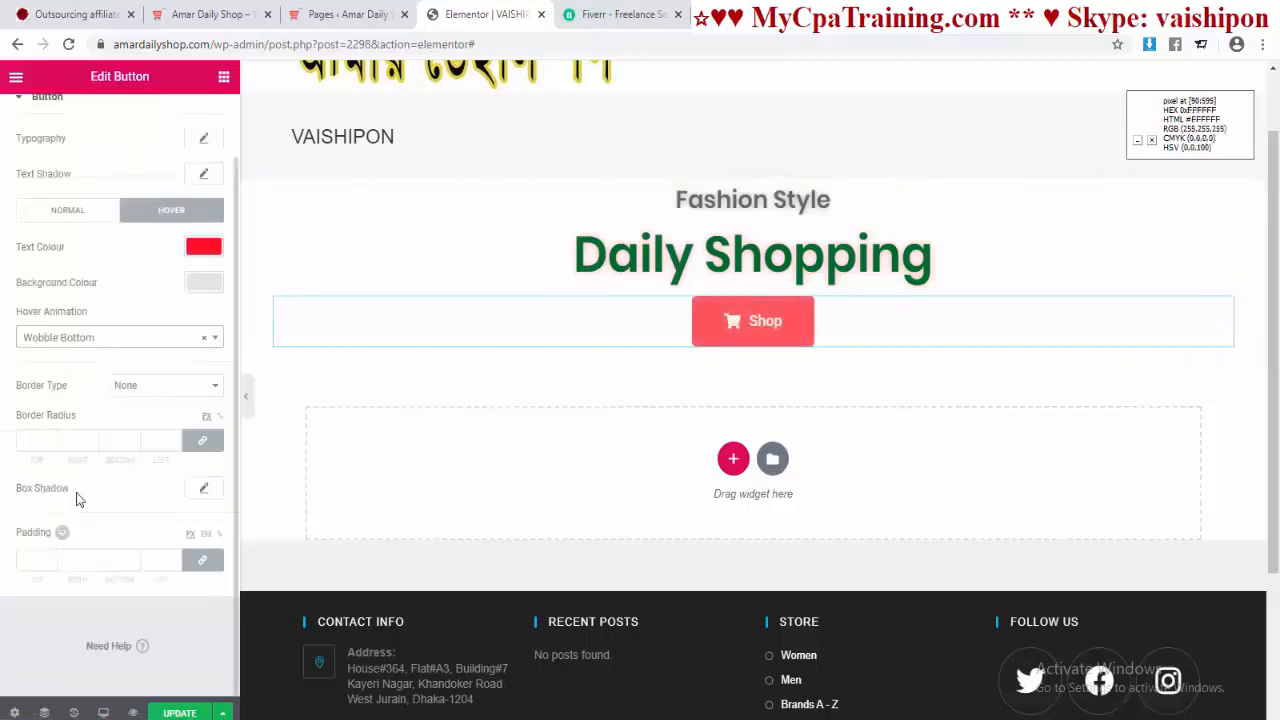
left_click(56, 443)
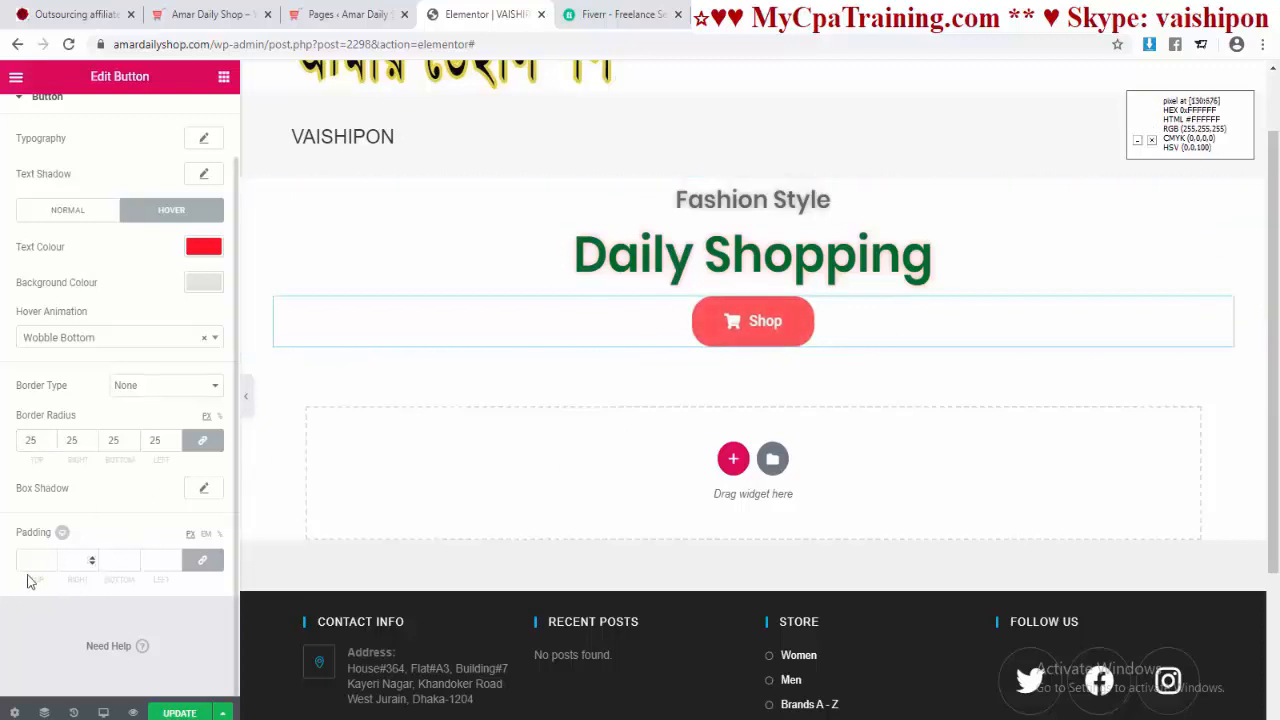
scroll(73, 556, "up", 1)
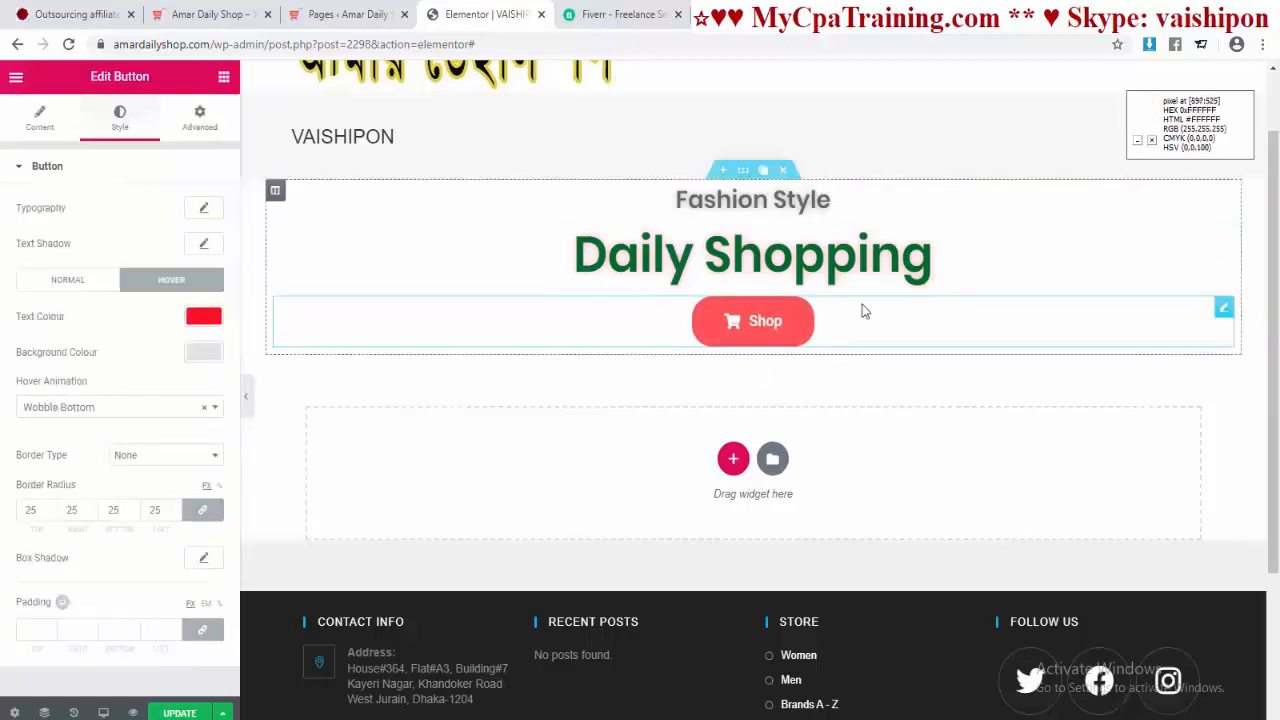
left_click(67, 279)
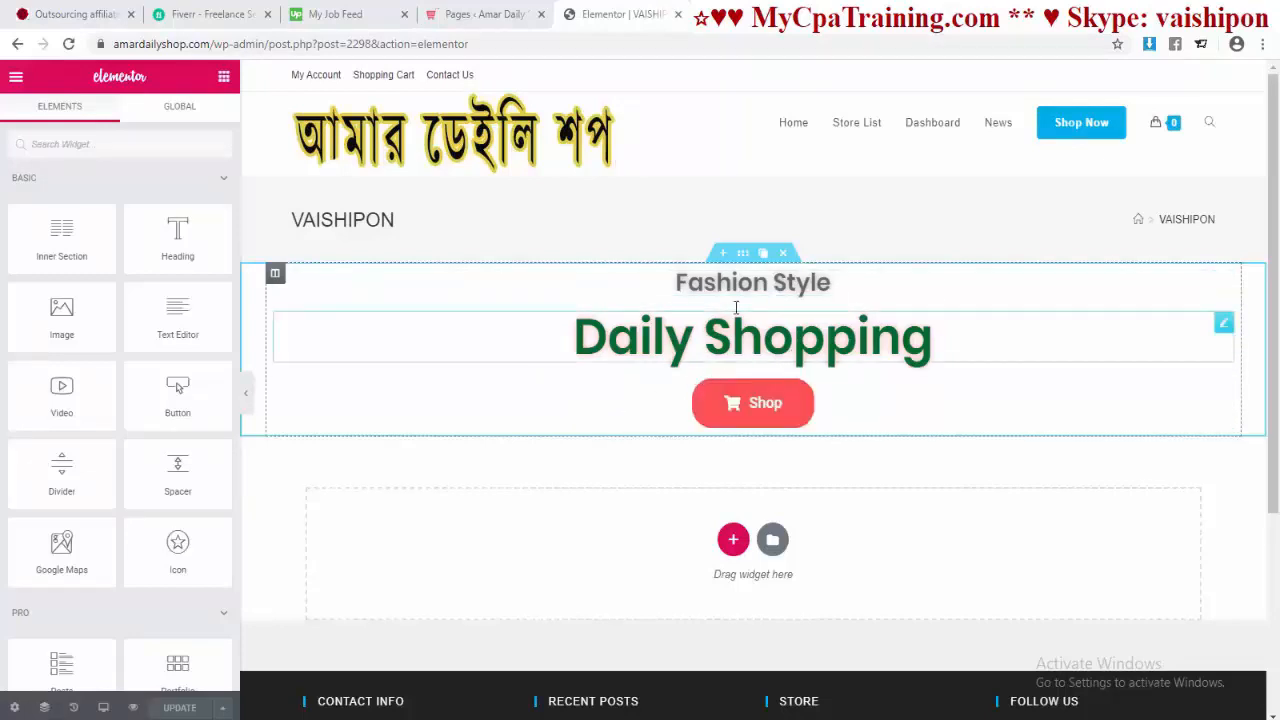
Step: Give the section holding the headings and button a Min Height of 400 px and set its content width to Full Width
left_click(743, 257)
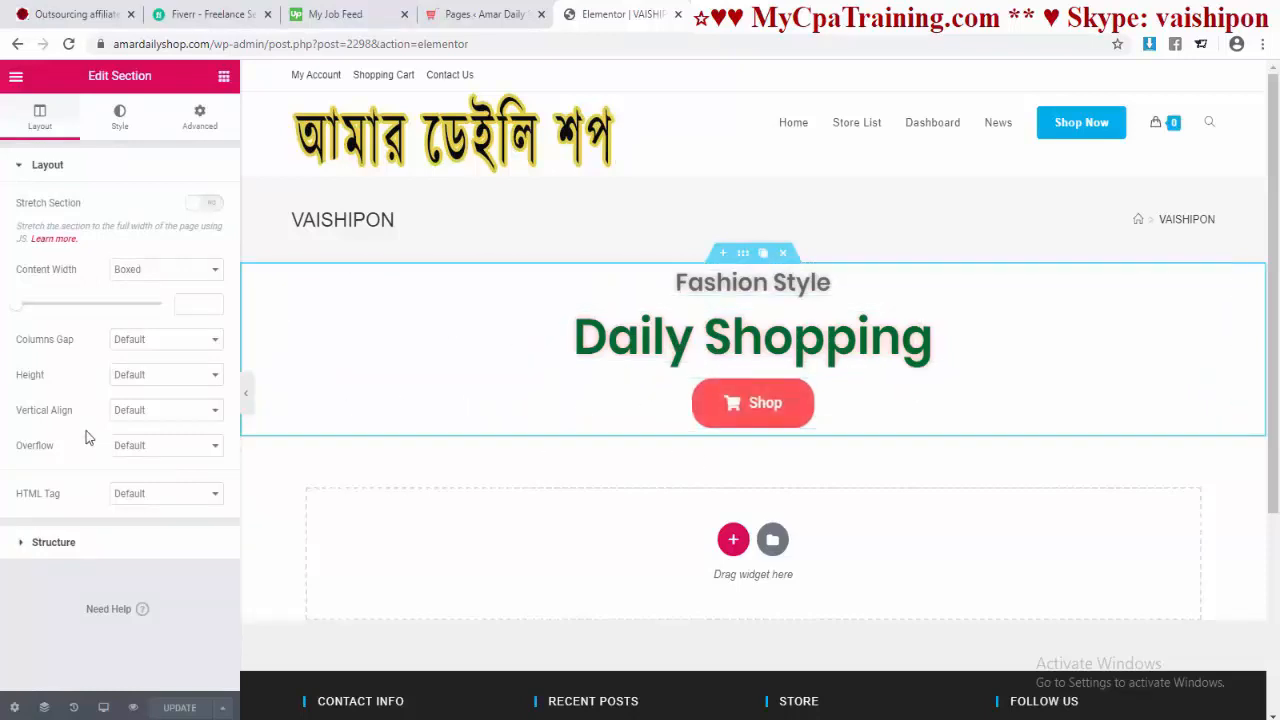
left_click(113, 384)
left_click(140, 403)
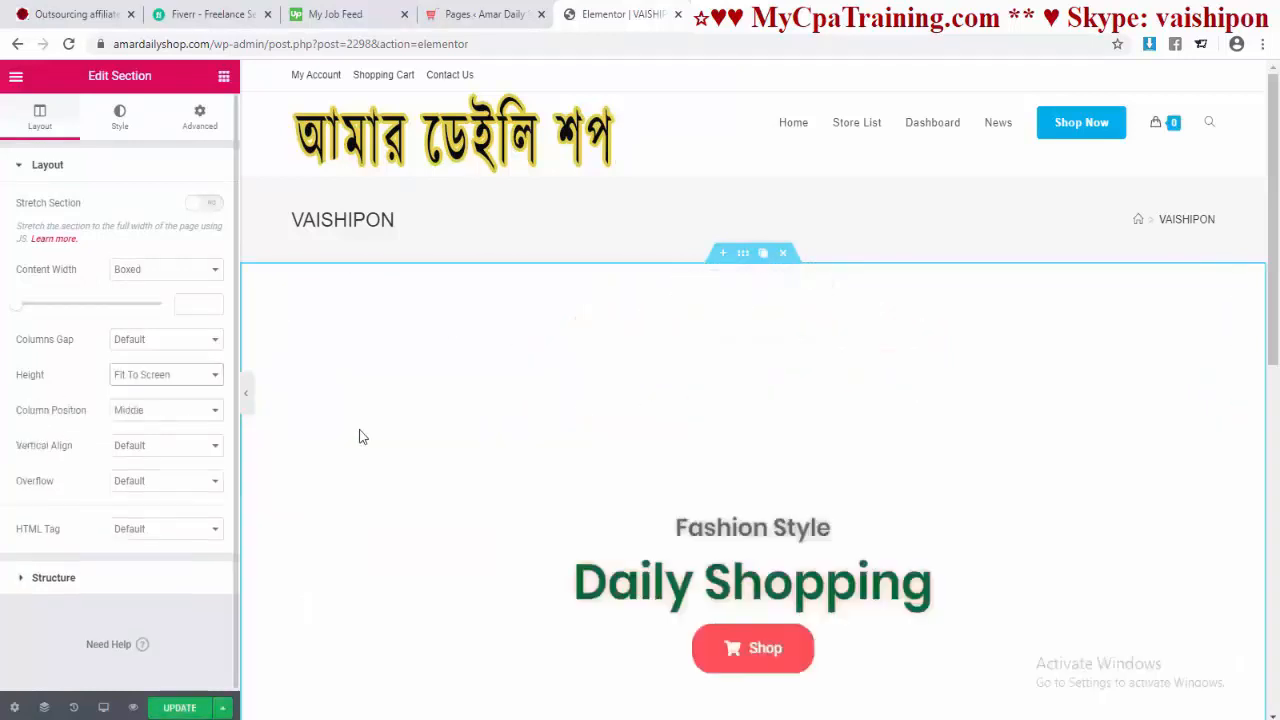
scroll(668, 414, "down", 1)
scroll(668, 414, "down", 7)
scroll(660, 405, "up", 4)
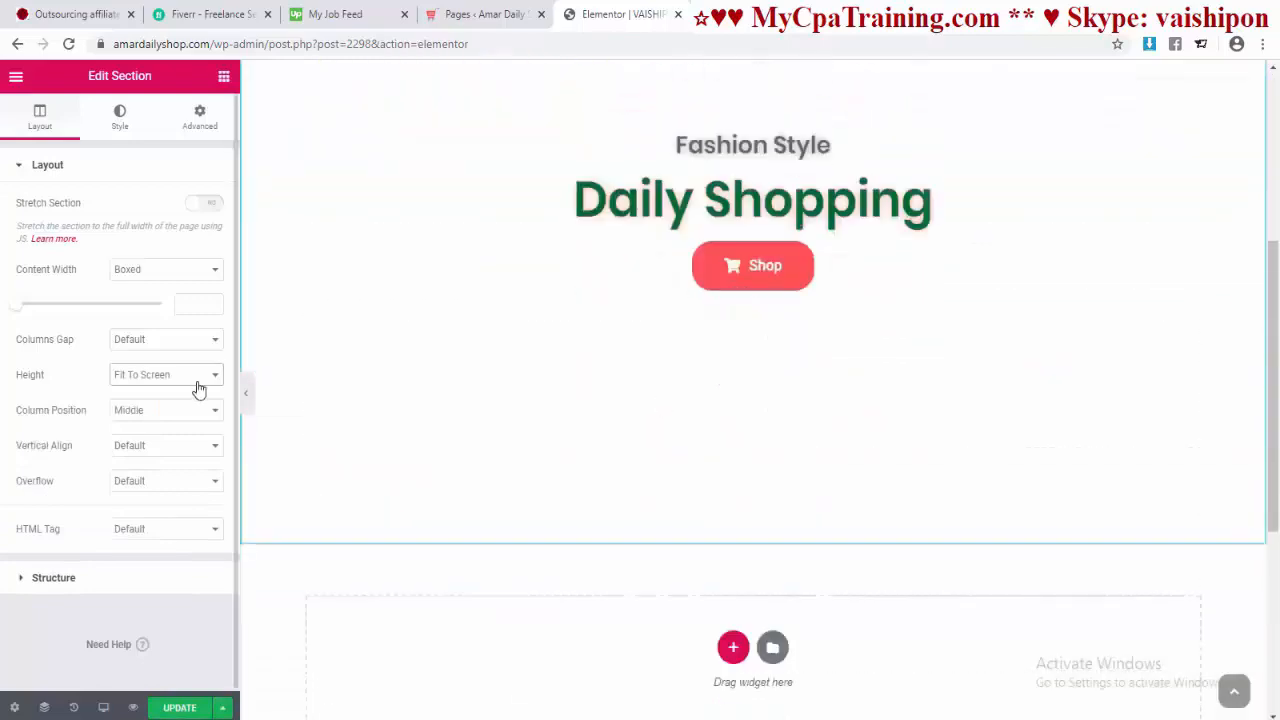
left_click(196, 381)
left_click(150, 419)
scroll(686, 380, "up", 3)
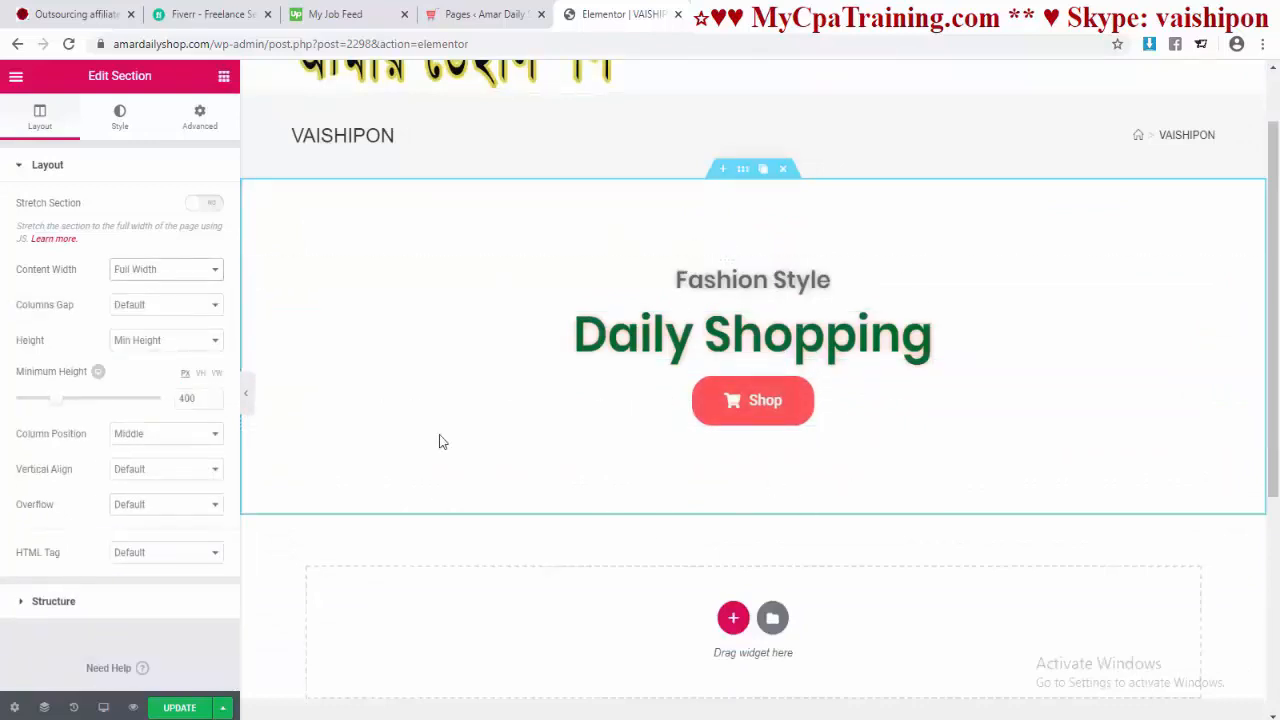
Step: Give the section a classic background in red #f6121c
left_click(116, 120)
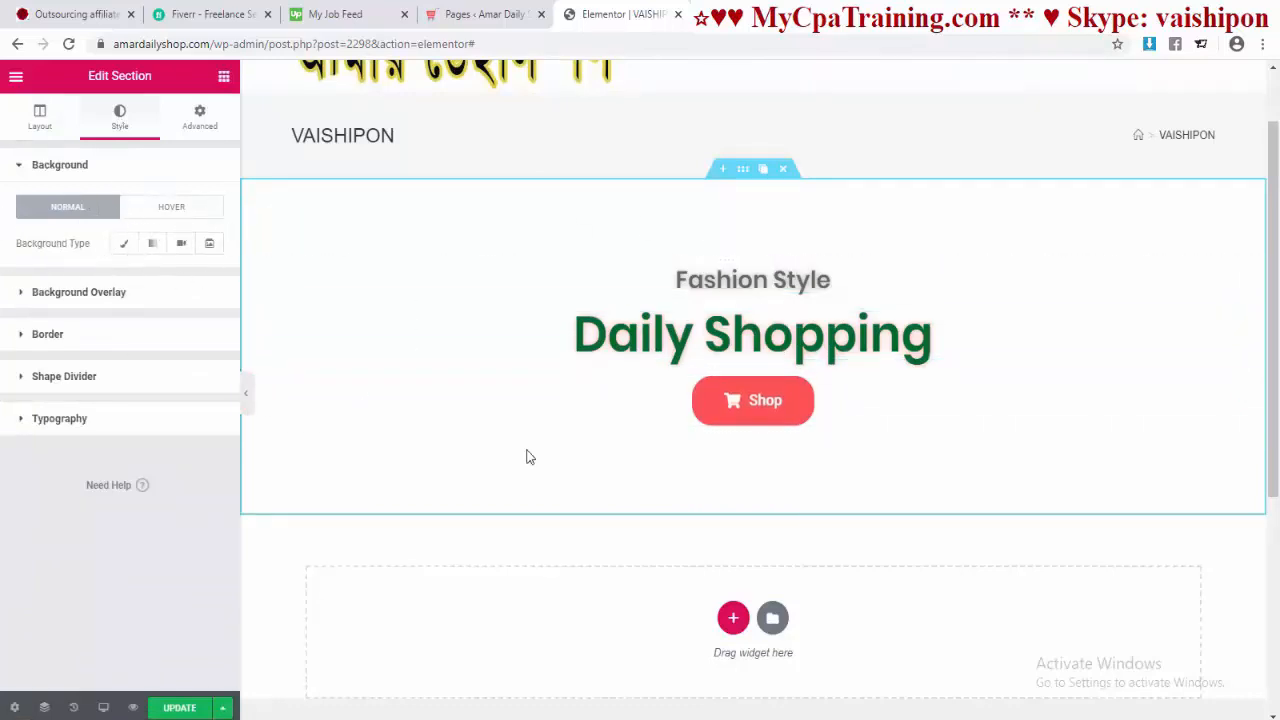
left_click(124, 243)
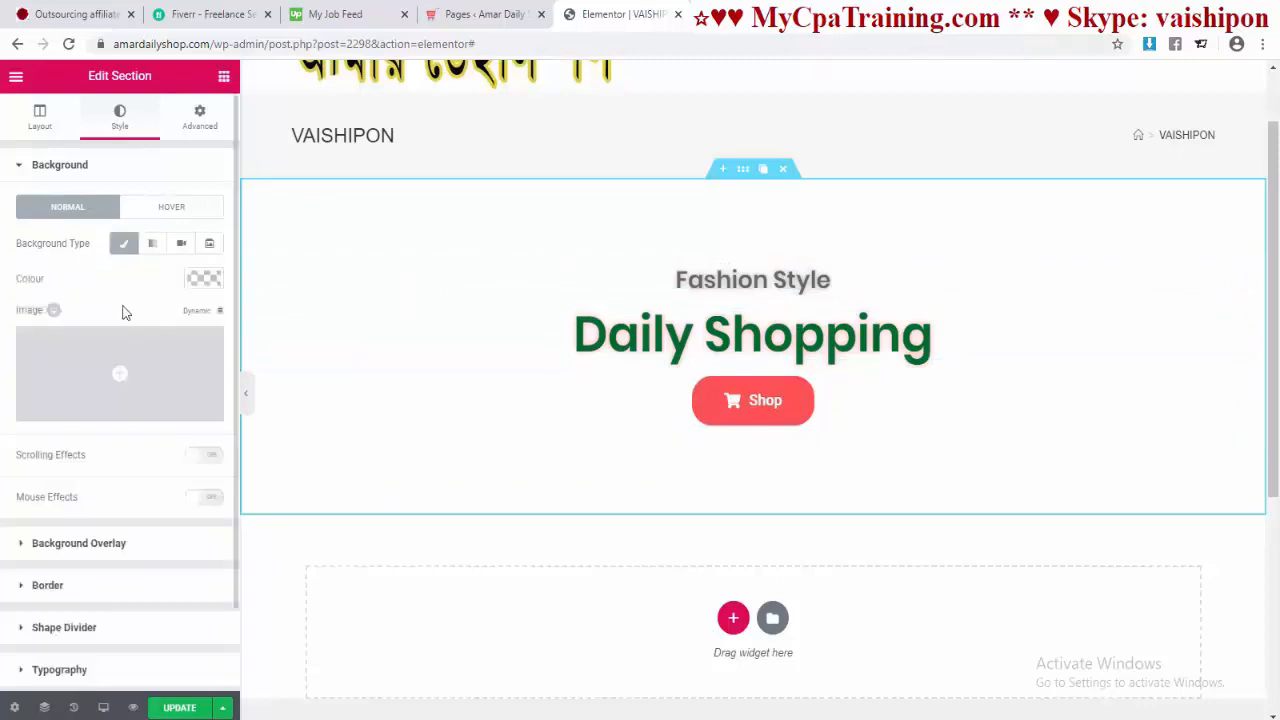
left_click(119, 379)
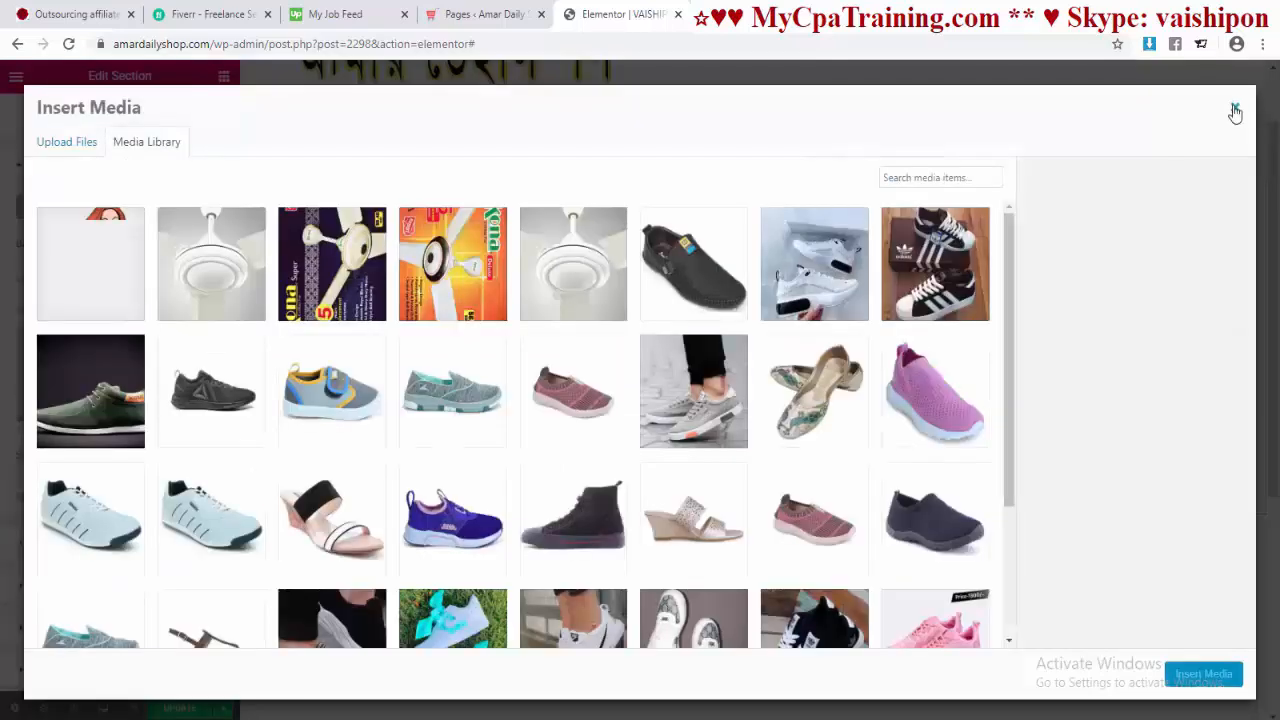
left_click(1234, 107)
left_click(203, 279)
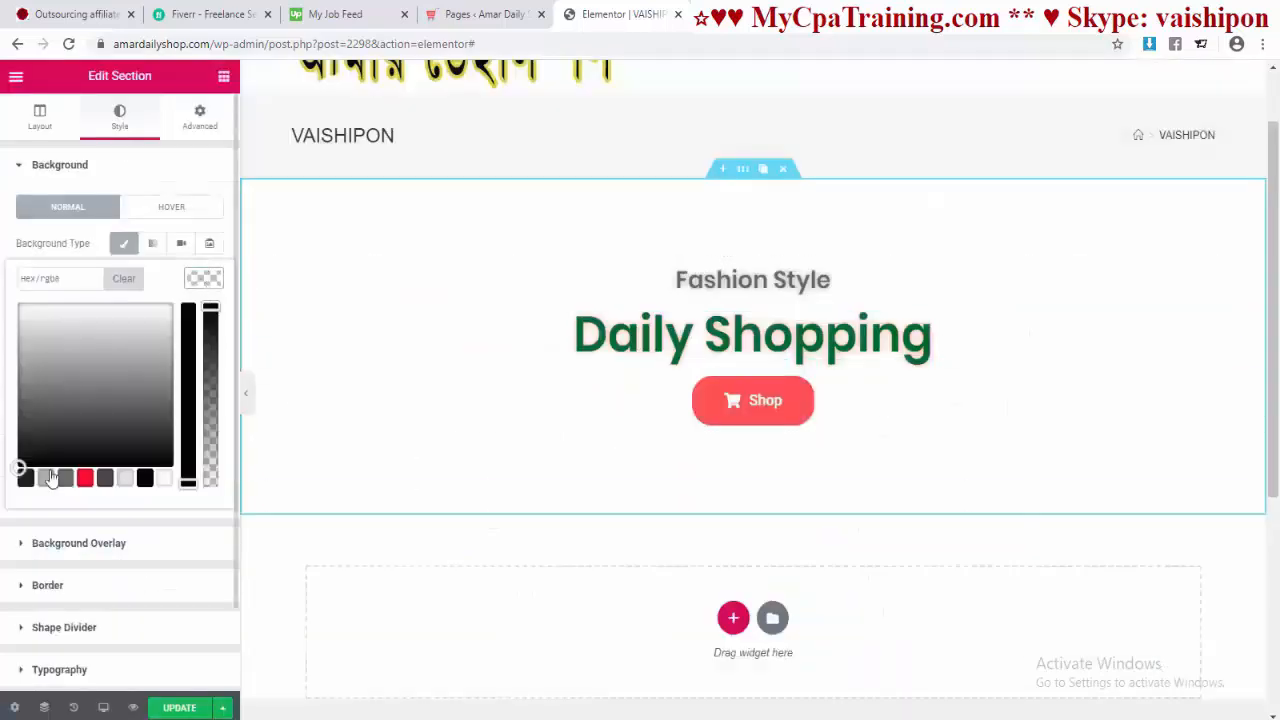
left_click(85, 478)
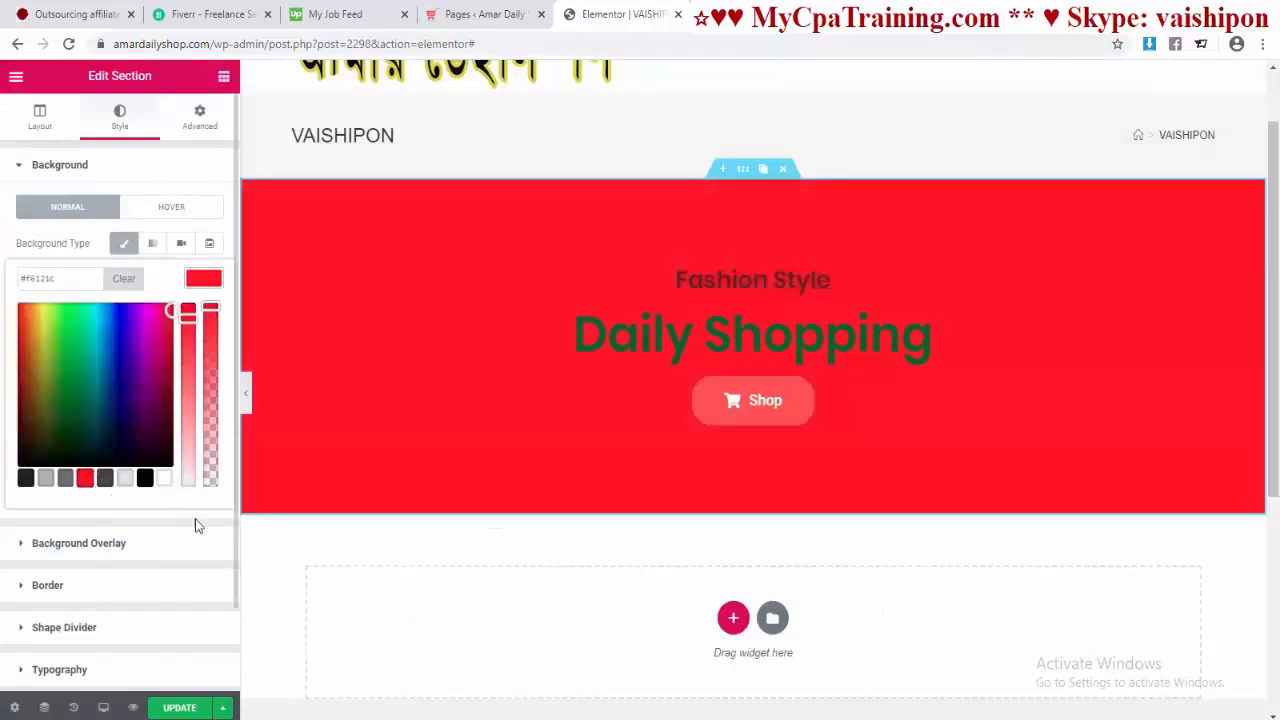
Step: Change the section's background colour to black and insert the blue motorcycle picture from the media library as its background image
left_click(145, 478)
left_click(224, 520)
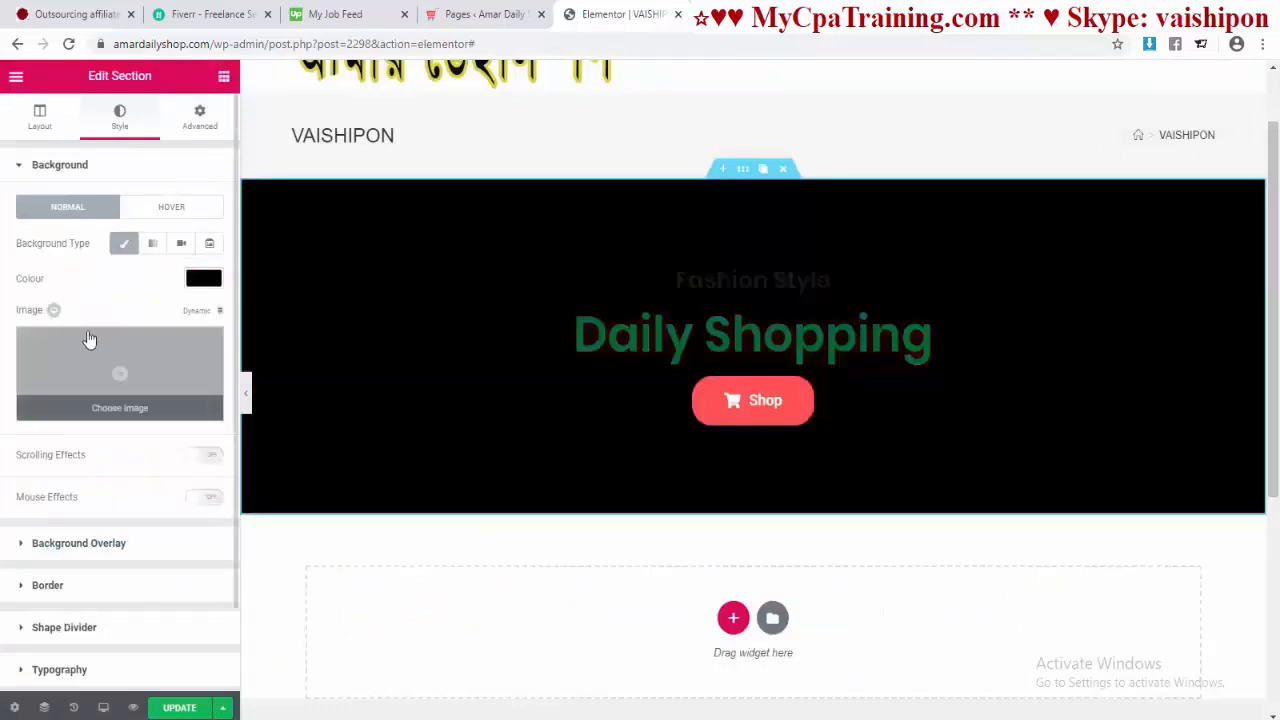
left_click(119, 383)
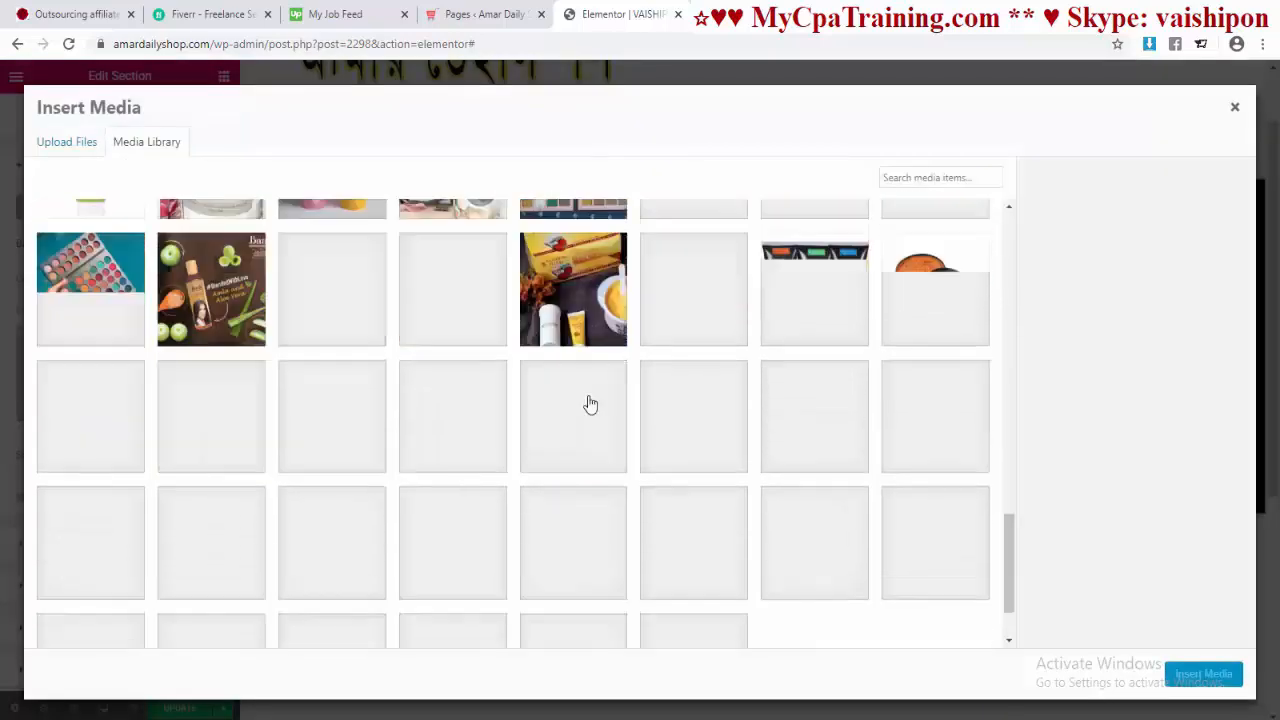
scroll(590, 403, "down", 5)
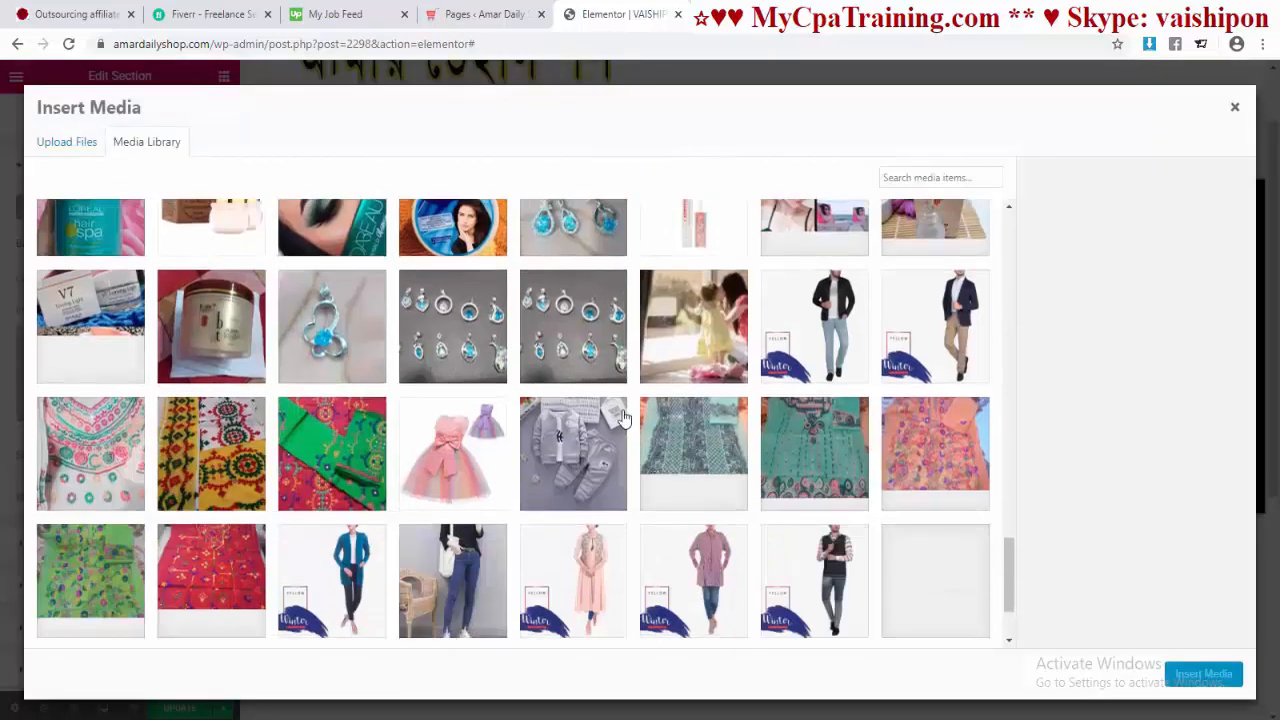
scroll(622, 418, "down", 1)
scroll(549, 436, "down", 2)
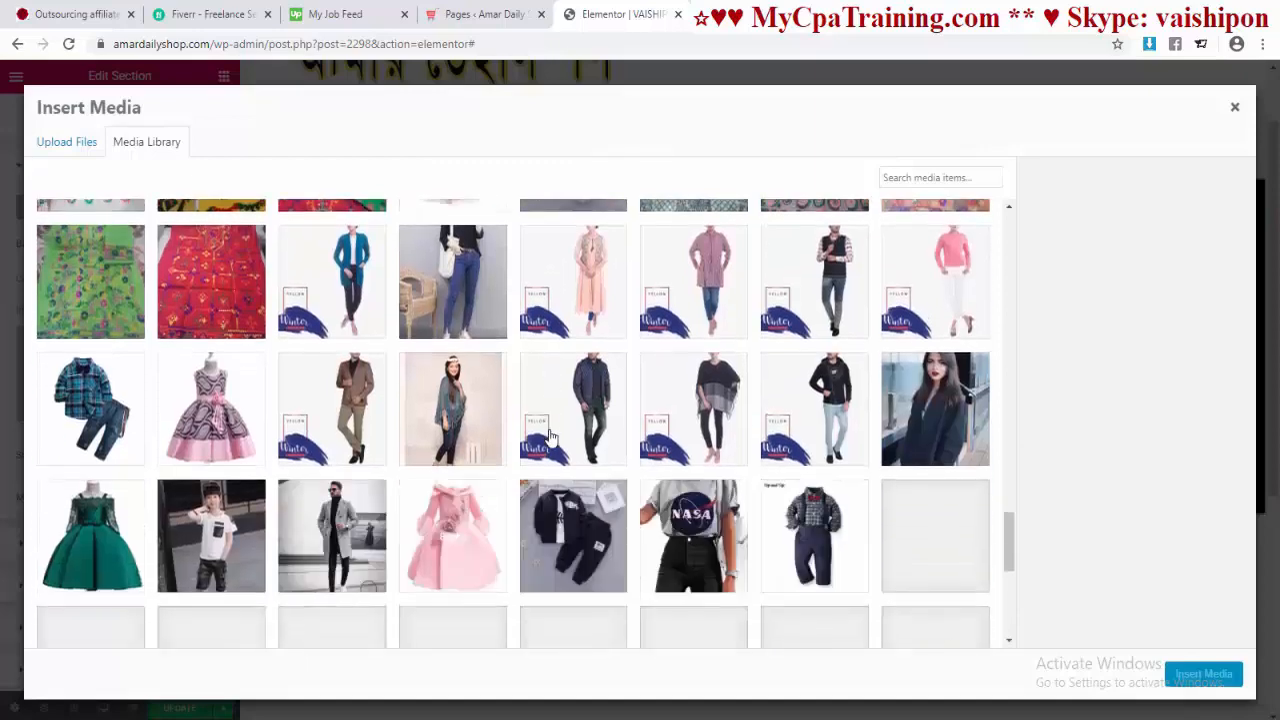
scroll(549, 436, "down", 3)
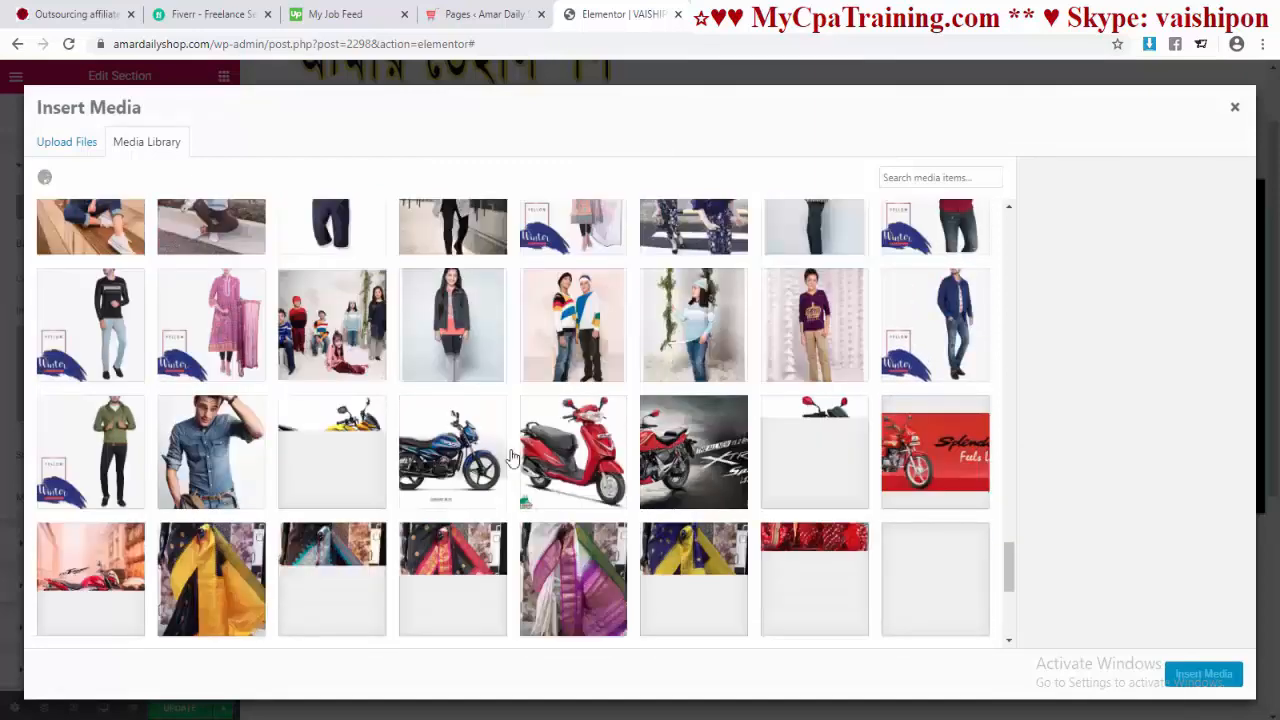
left_click(452, 480)
left_click(1203, 673)
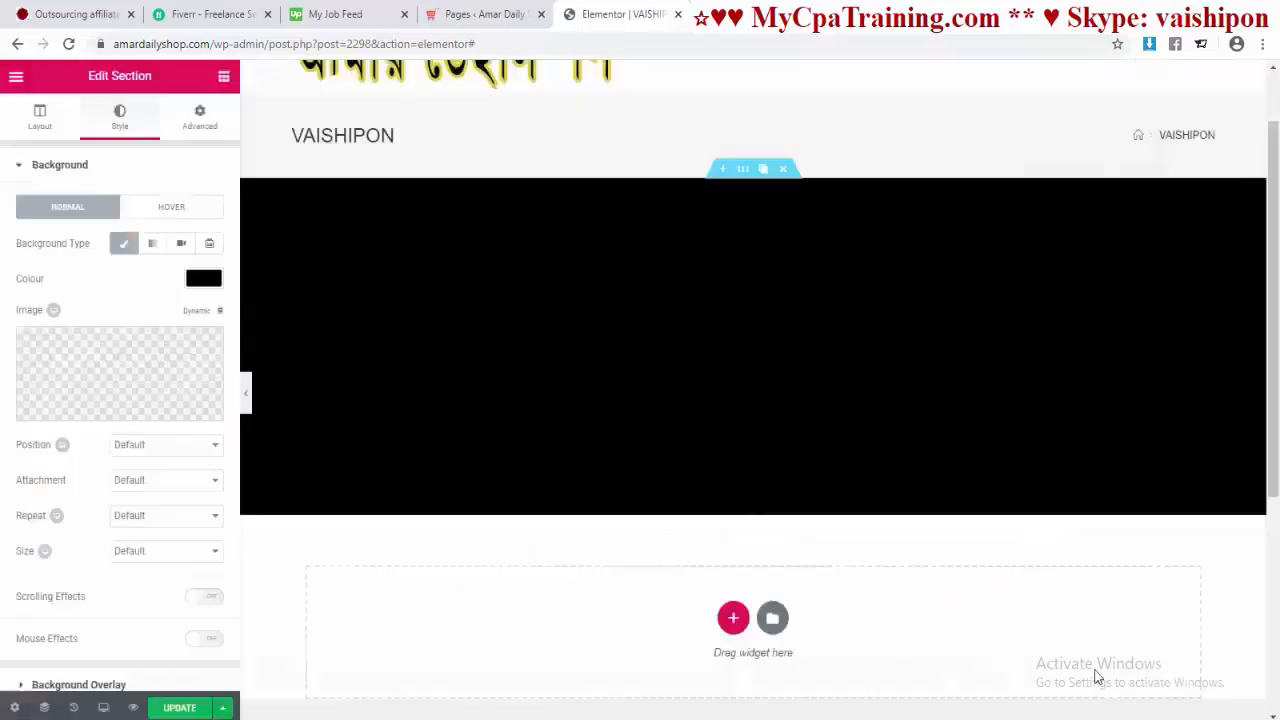
Step: Clear the section's background colour so only the background image is used
left_click(209, 283)
left_click(117, 280)
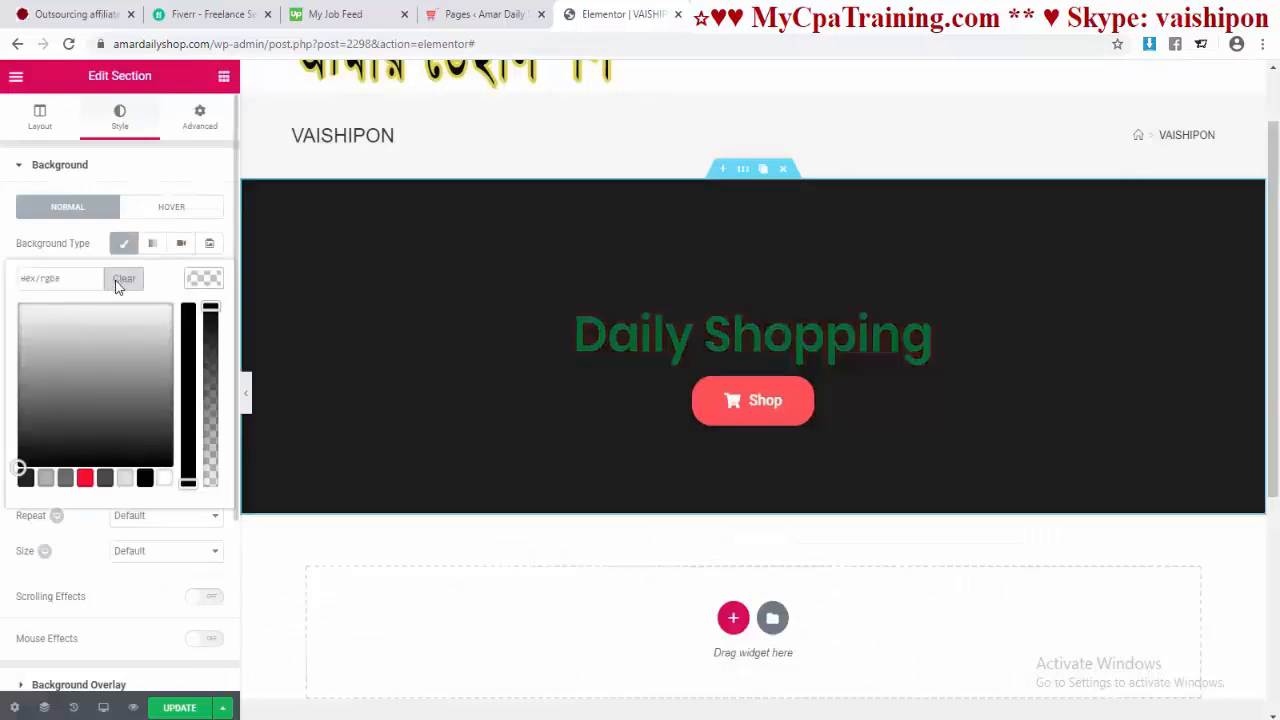
scroll(232, 543, "down", 3)
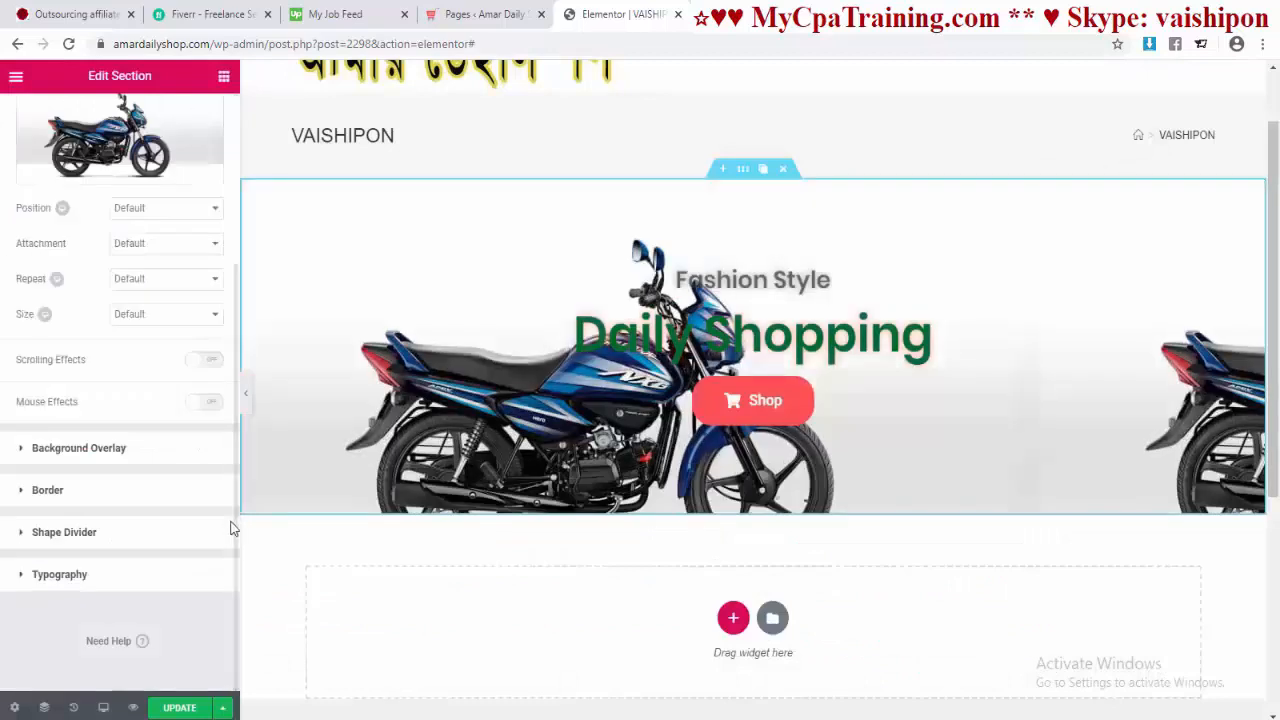
scroll(231, 523, "up", 1)
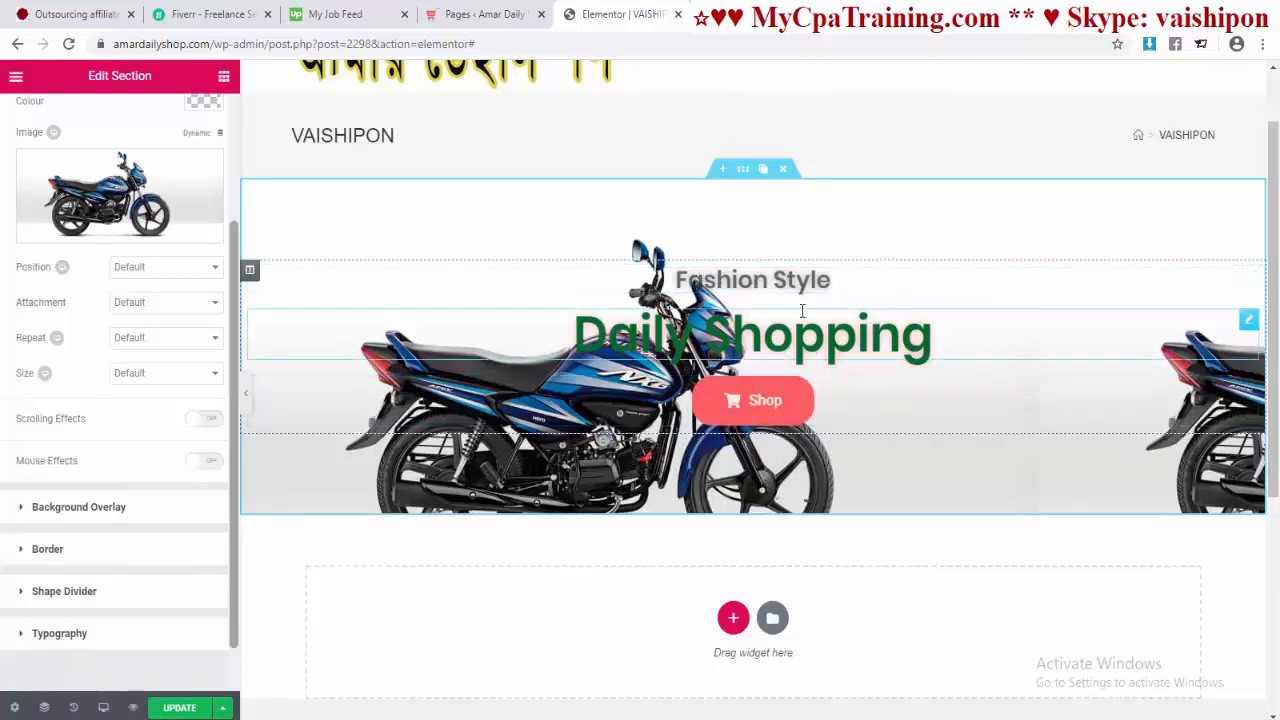
Step: Set the "Fashion Style" heading's text colour to red and check its text shadow settings
left_click(766, 285)
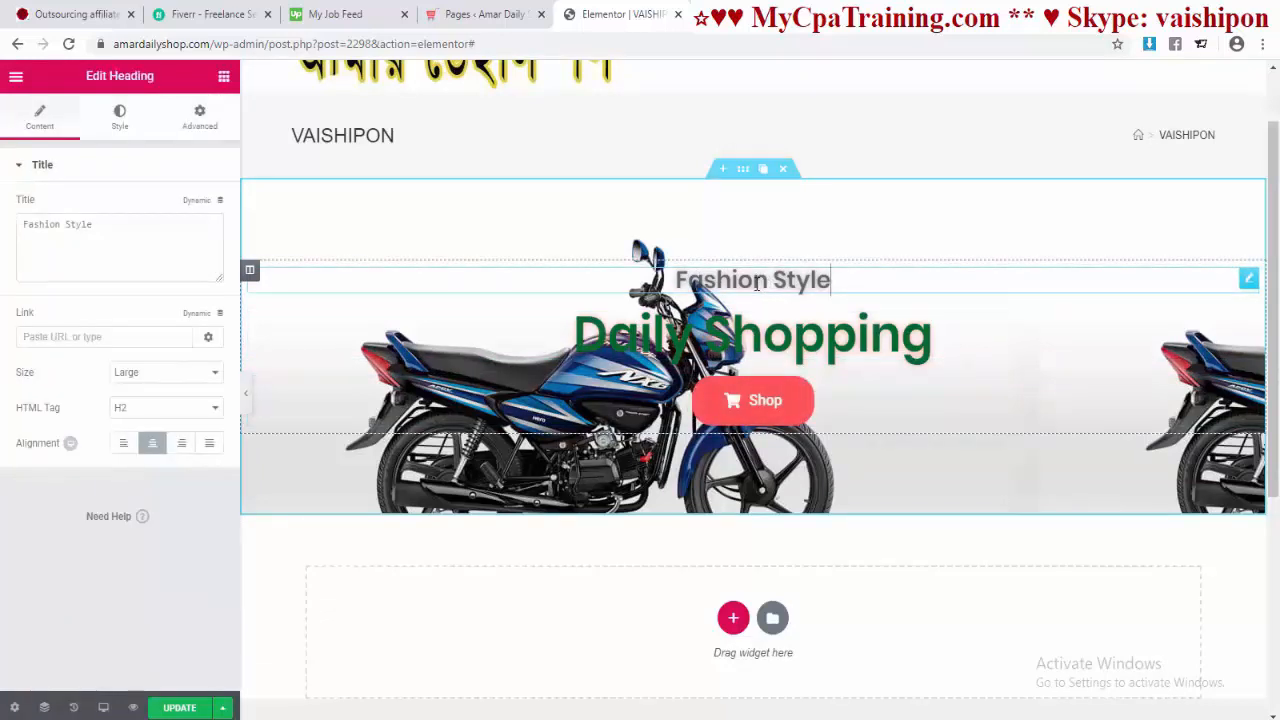
left_click(116, 118)
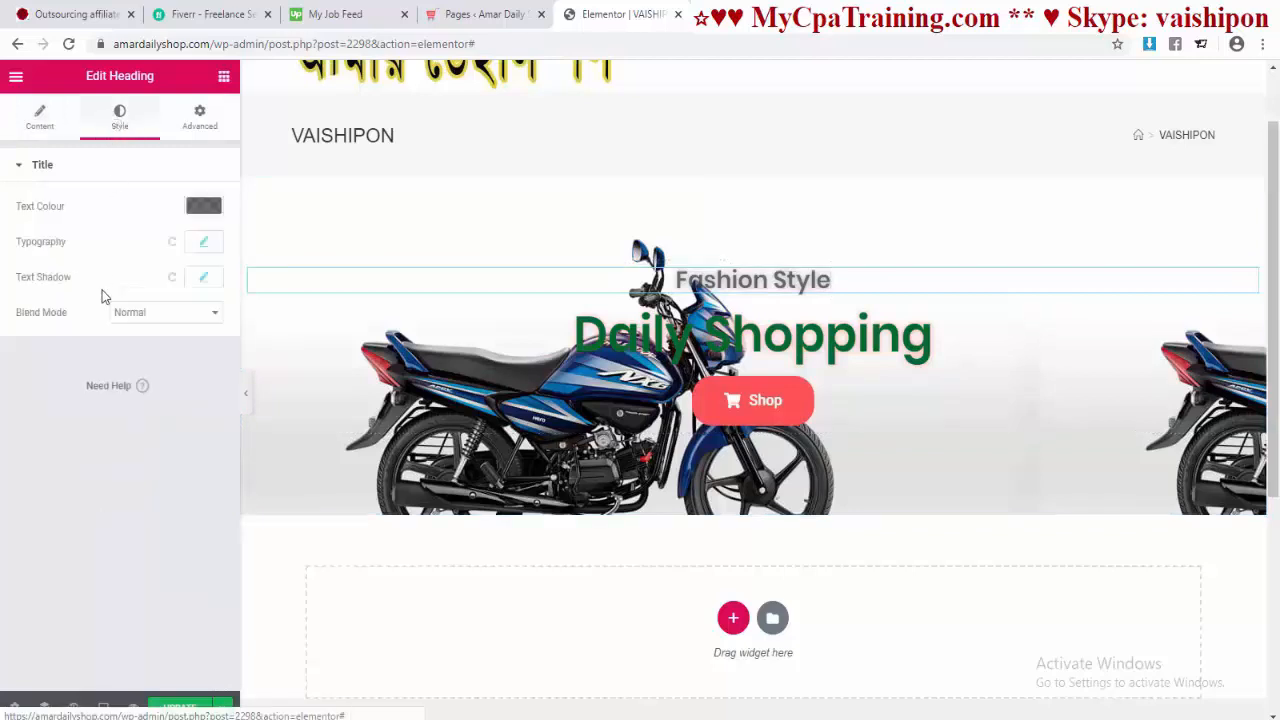
left_click(205, 207)
left_click(85, 406)
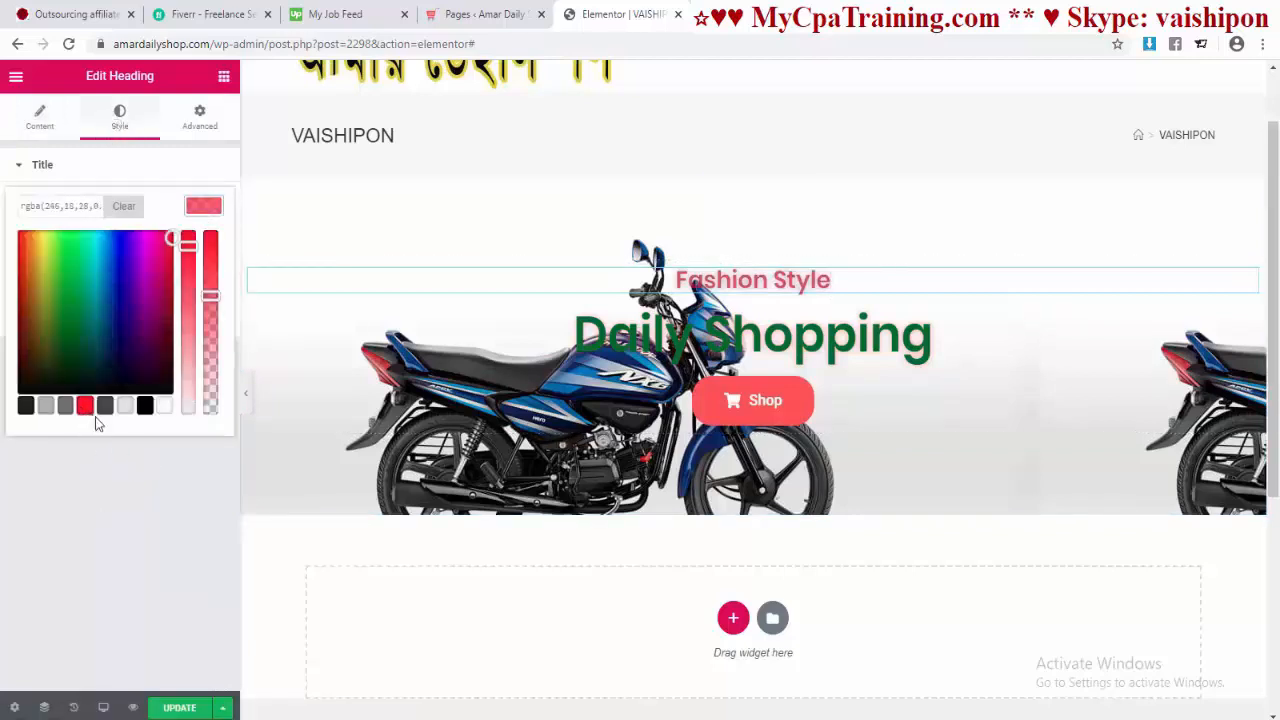
left_click(116, 442)
left_click(197, 284)
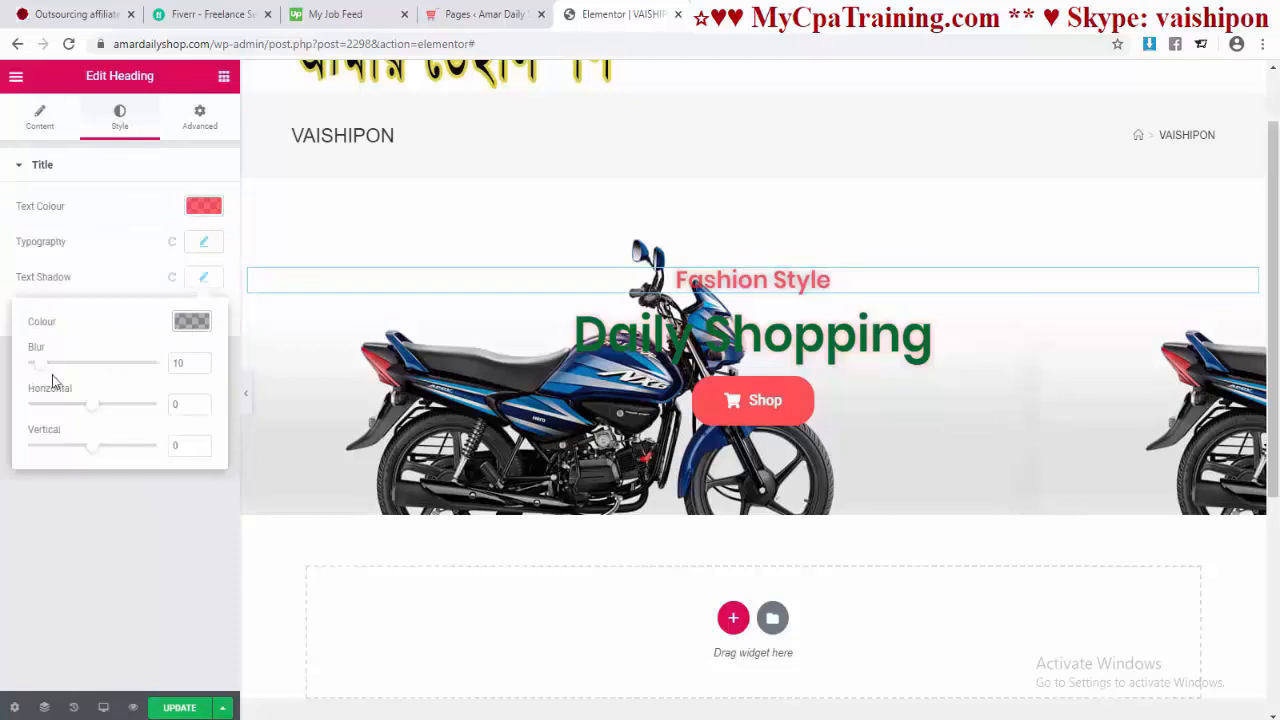
left_click(200, 280)
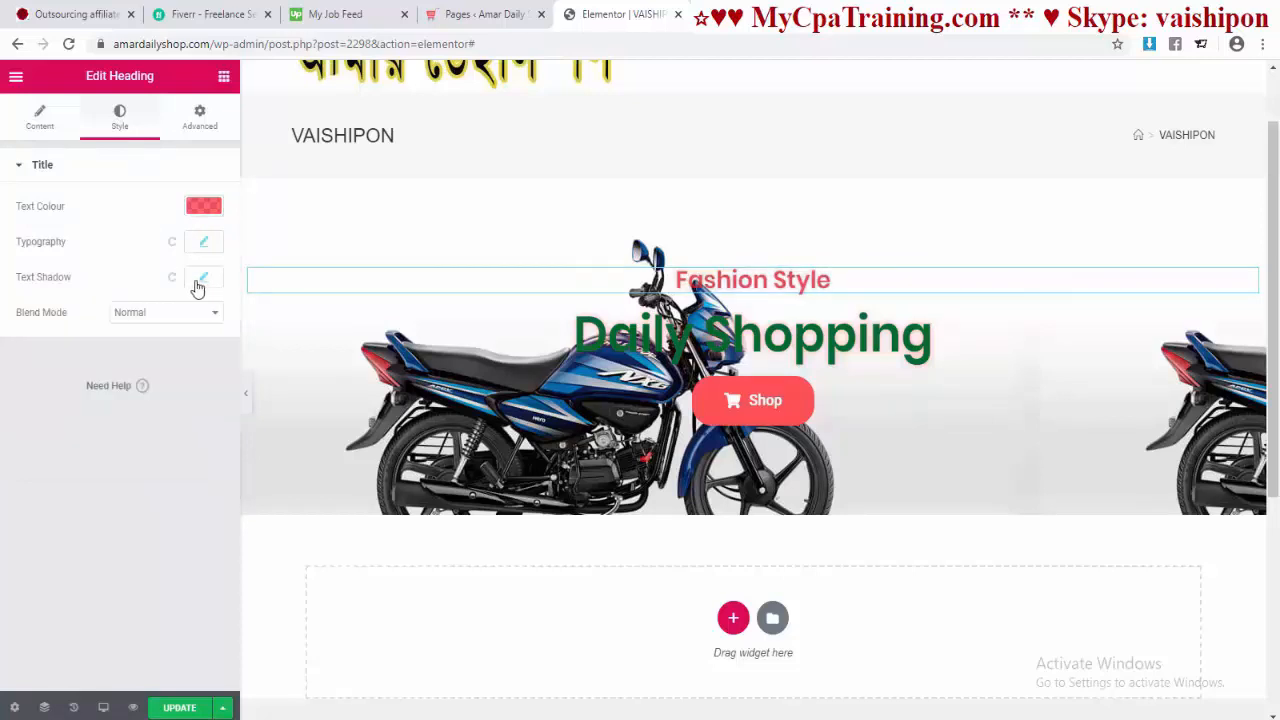
Step: Set the "Daily Shopping" heading's text colour to red #f6121c
left_click(752, 334)
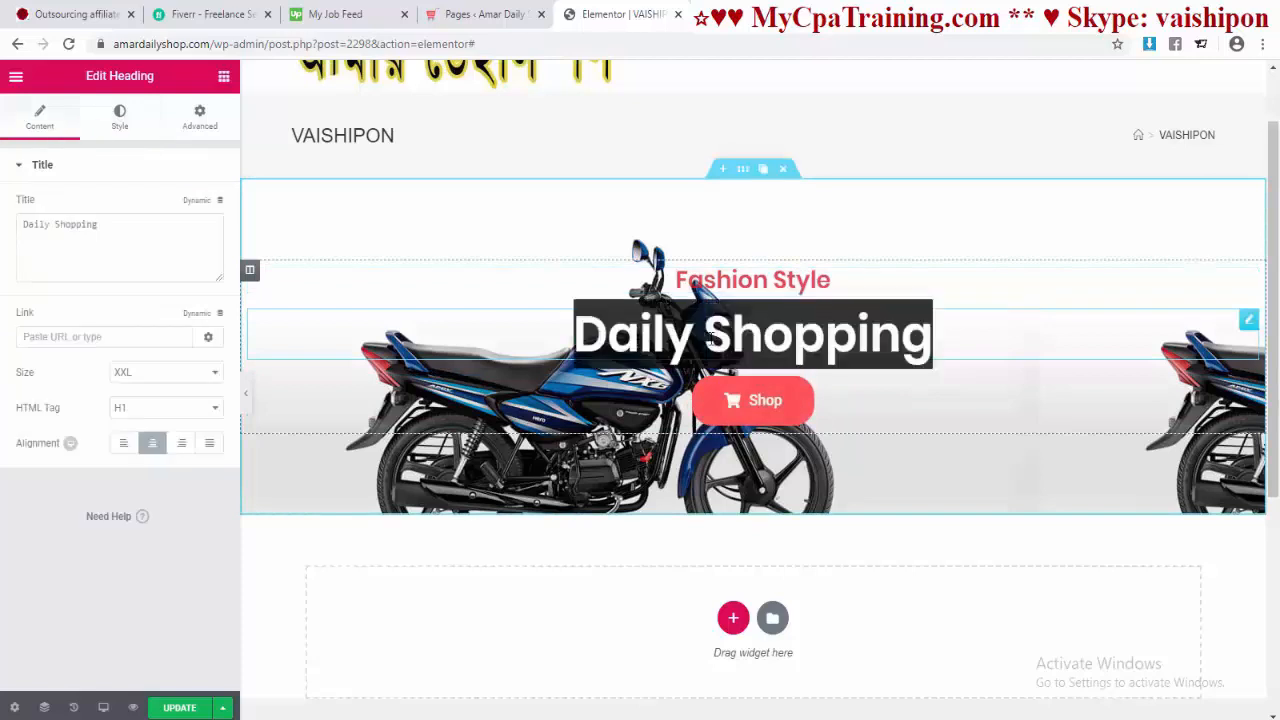
left_click(119, 117)
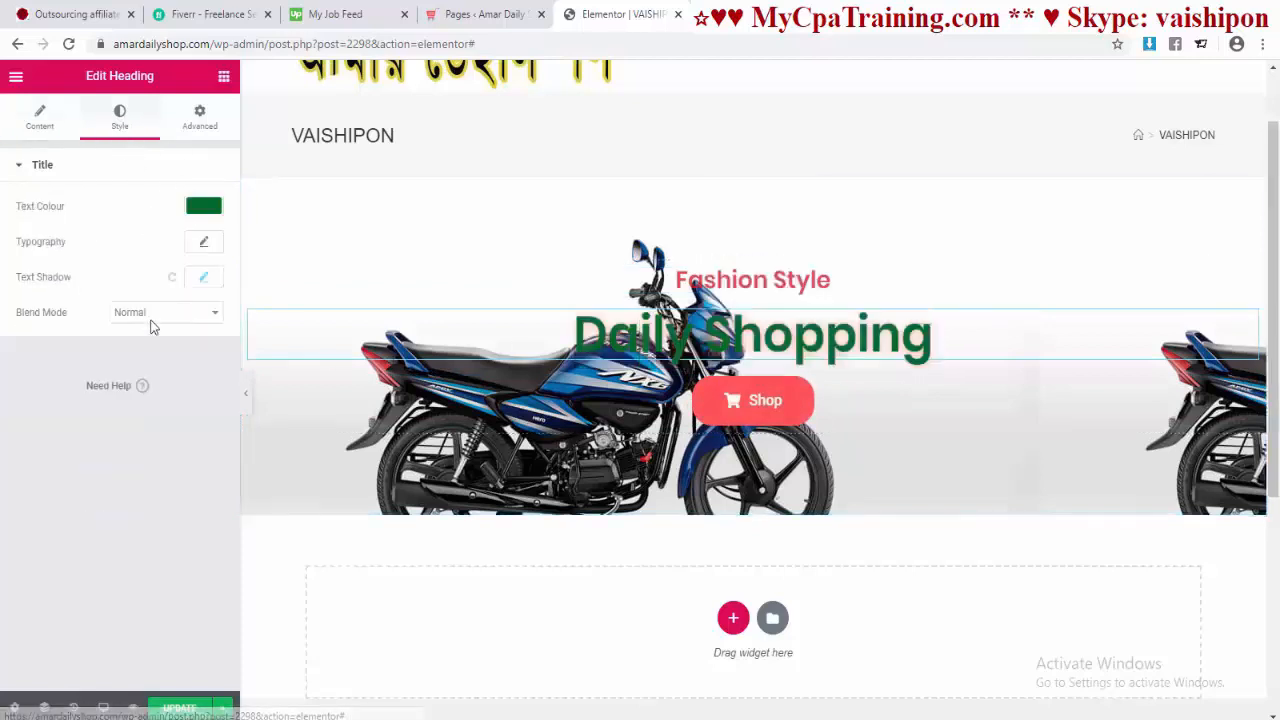
left_click(205, 210)
left_click(85, 405)
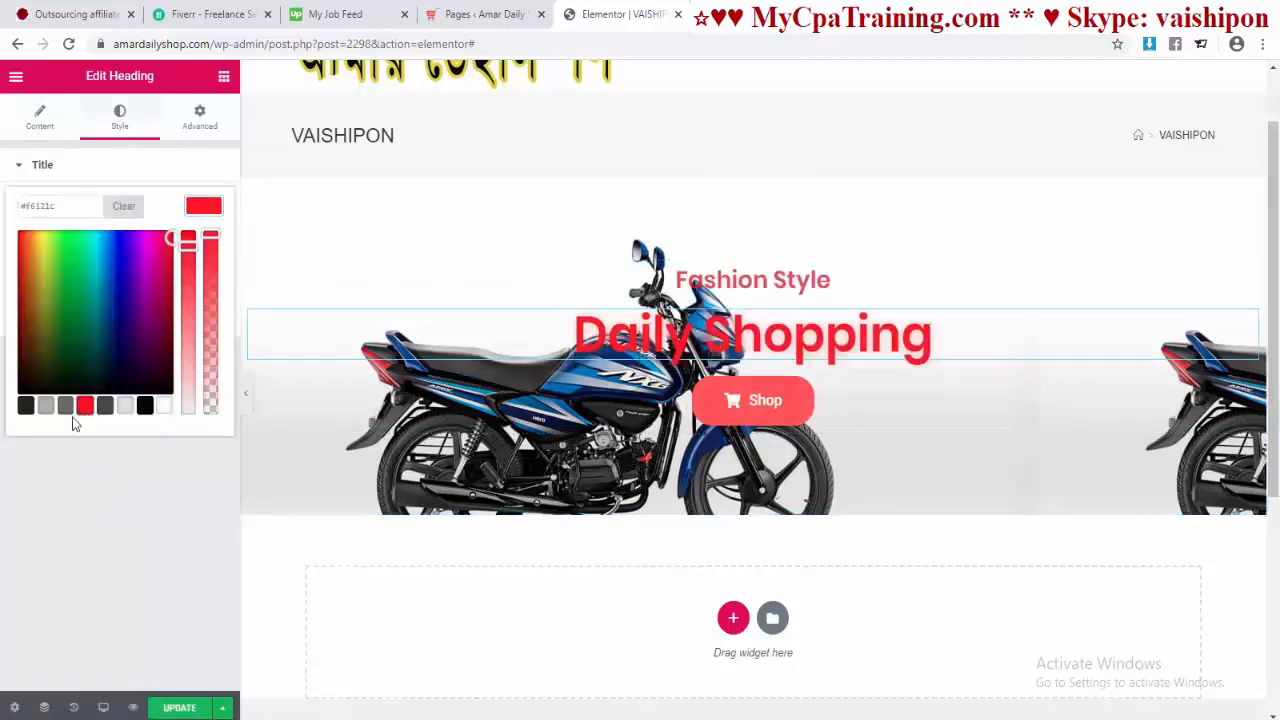
left_click(200, 491)
Step: Try several position options for the section's background image, including Top Centre and Bottom Right, and settle on Top Left
left_click(742, 257)
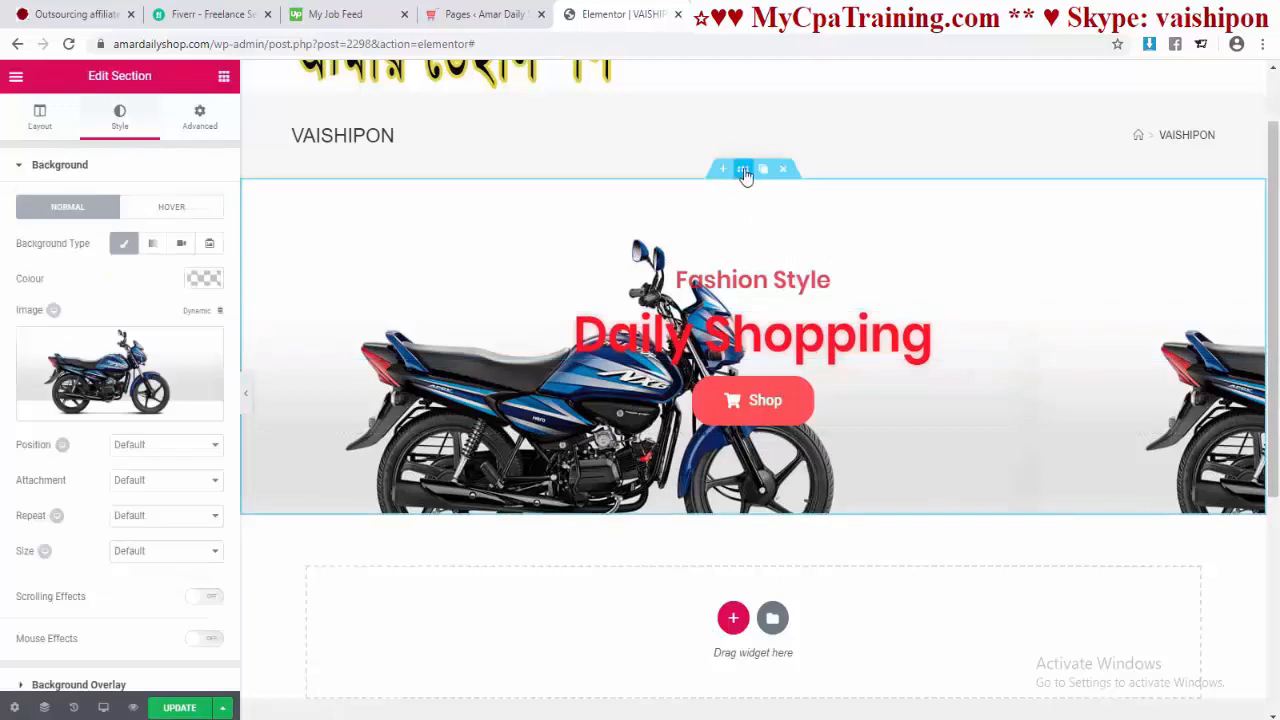
scroll(35, 368, "down", 1)
left_click(194, 366)
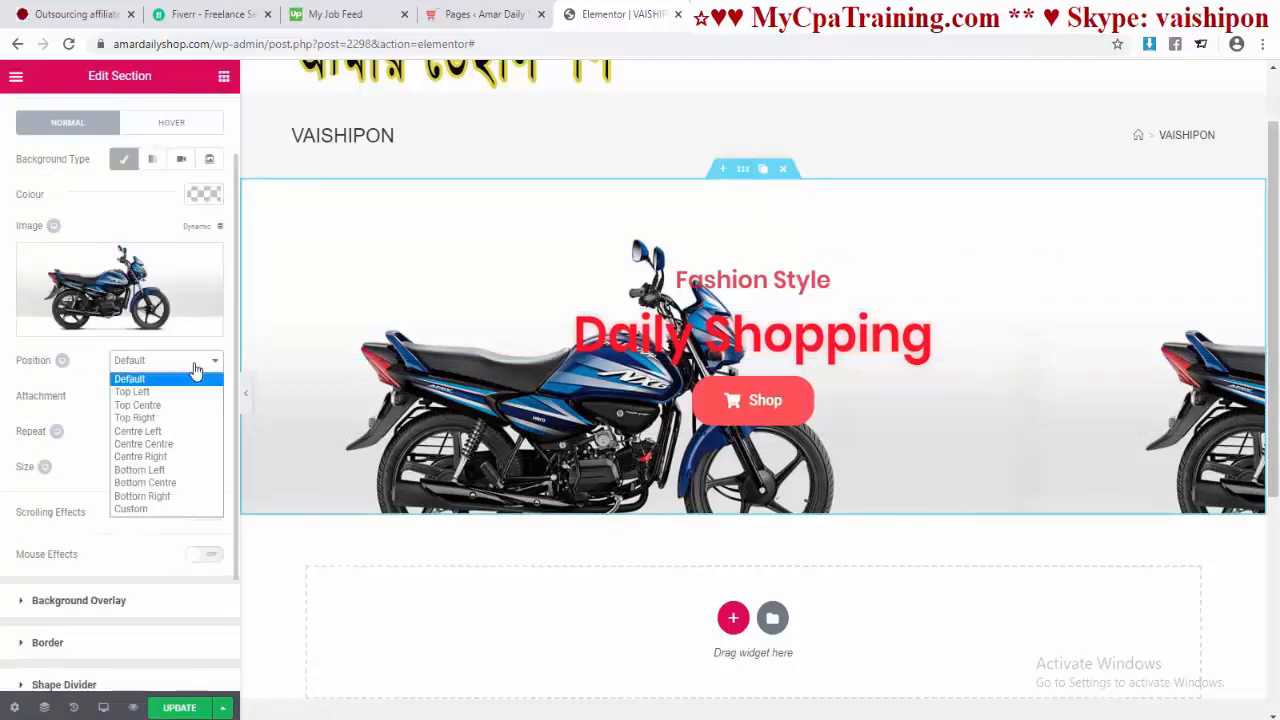
left_click(162, 393)
key("Up")
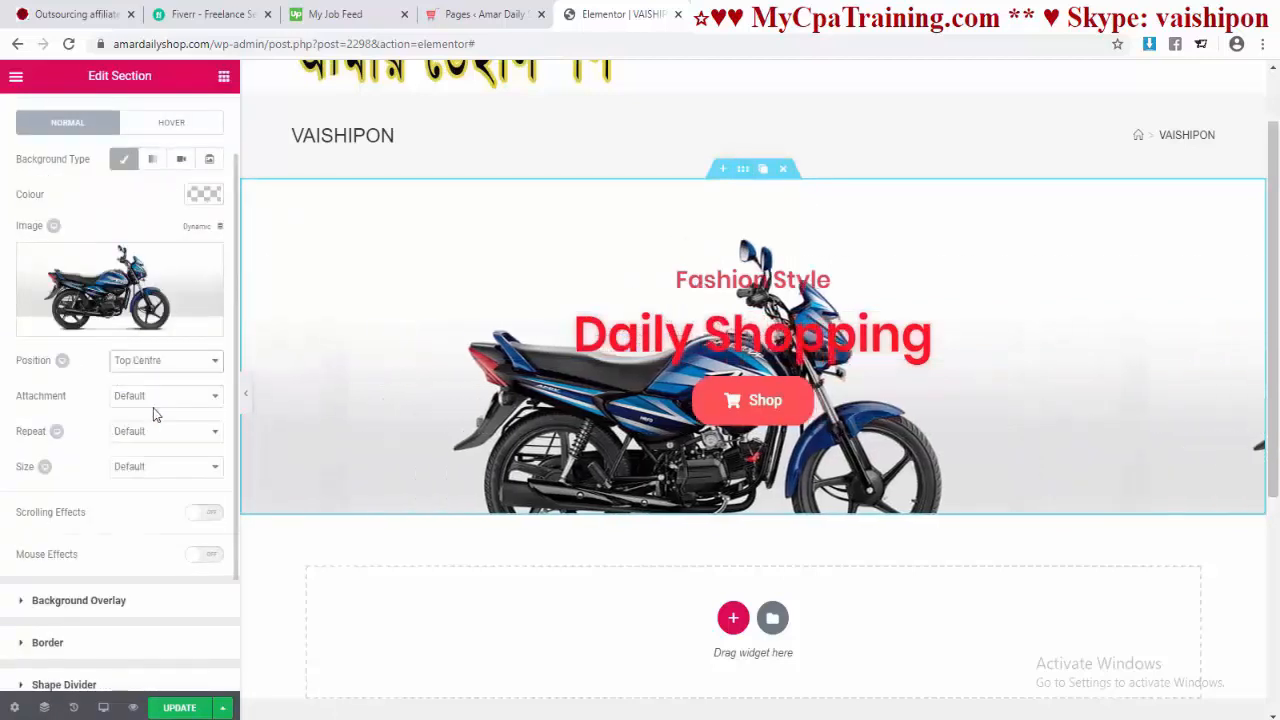
key("Down")
key("Down")
key("Down")
key("Down")
key("Down")
key("Down")
key("Down")
key("alt+Down")
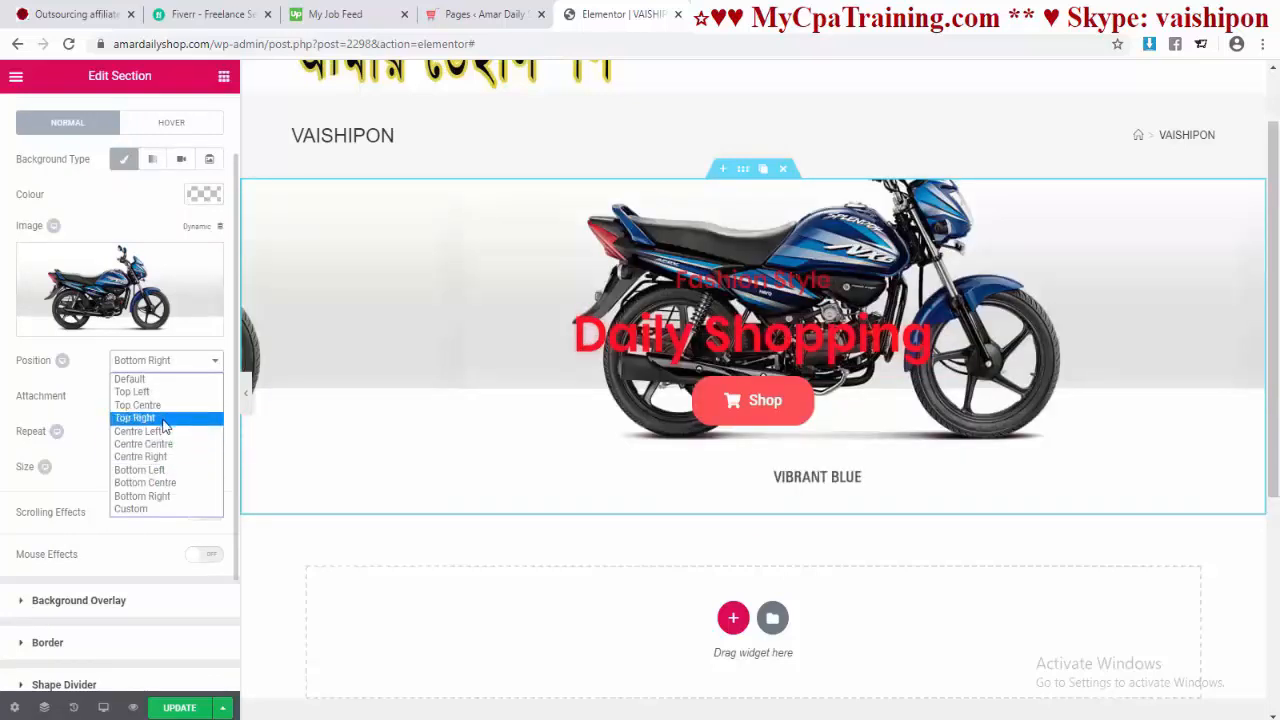
left_click(157, 417)
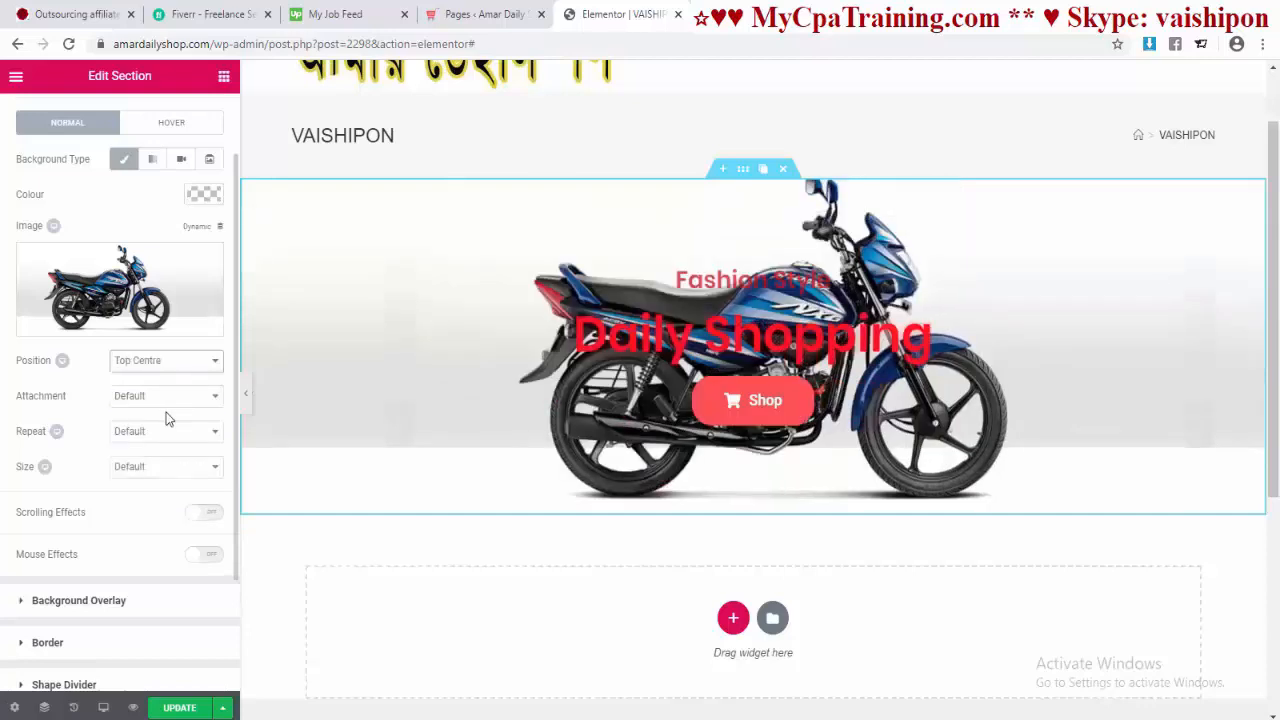
key("Up")
key("alt+Down")
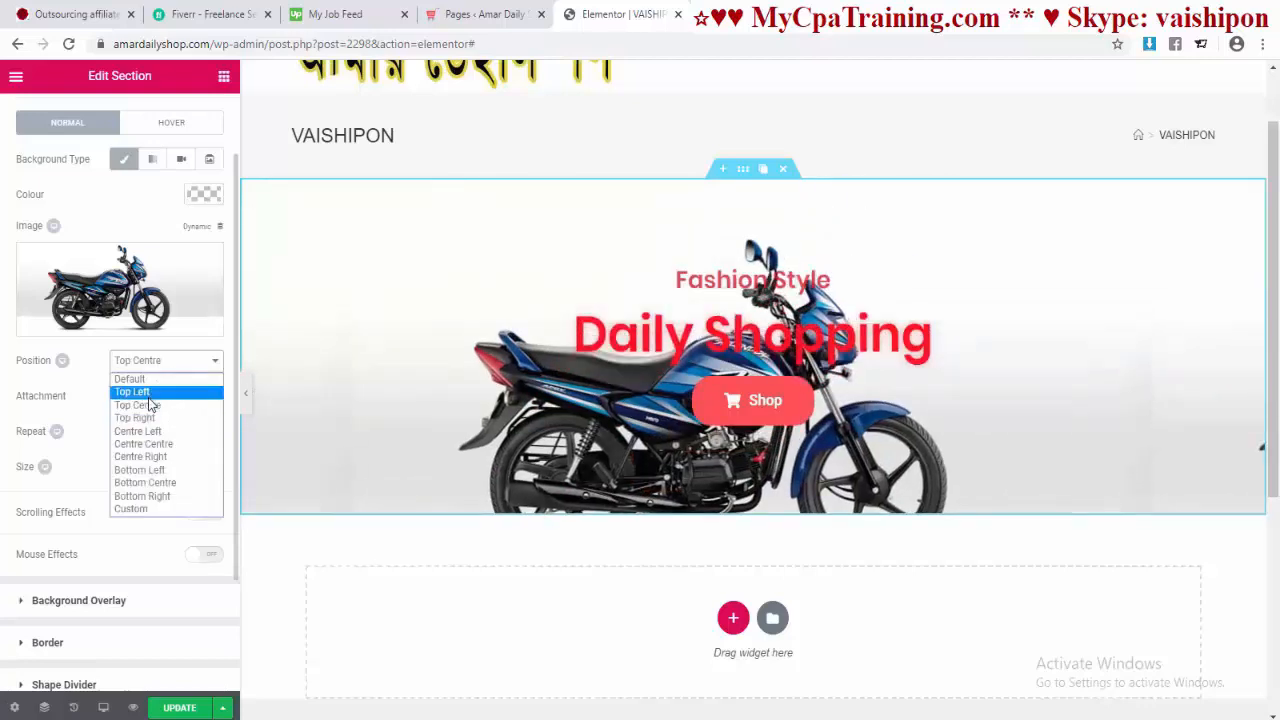
left_click(155, 391)
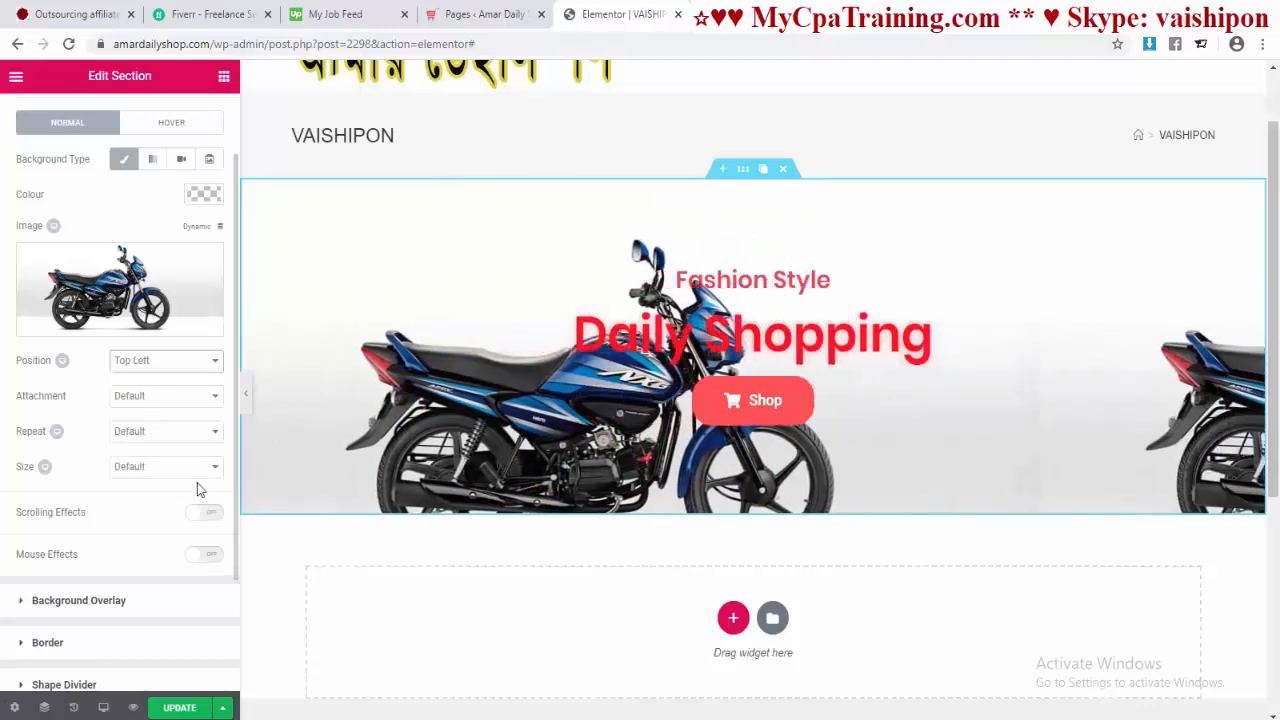
Step: Set the section's background image to No-repeat and replace it with the red motorcycle picture Hero-1.png from the media library
left_click(174, 437)
left_click(153, 468)
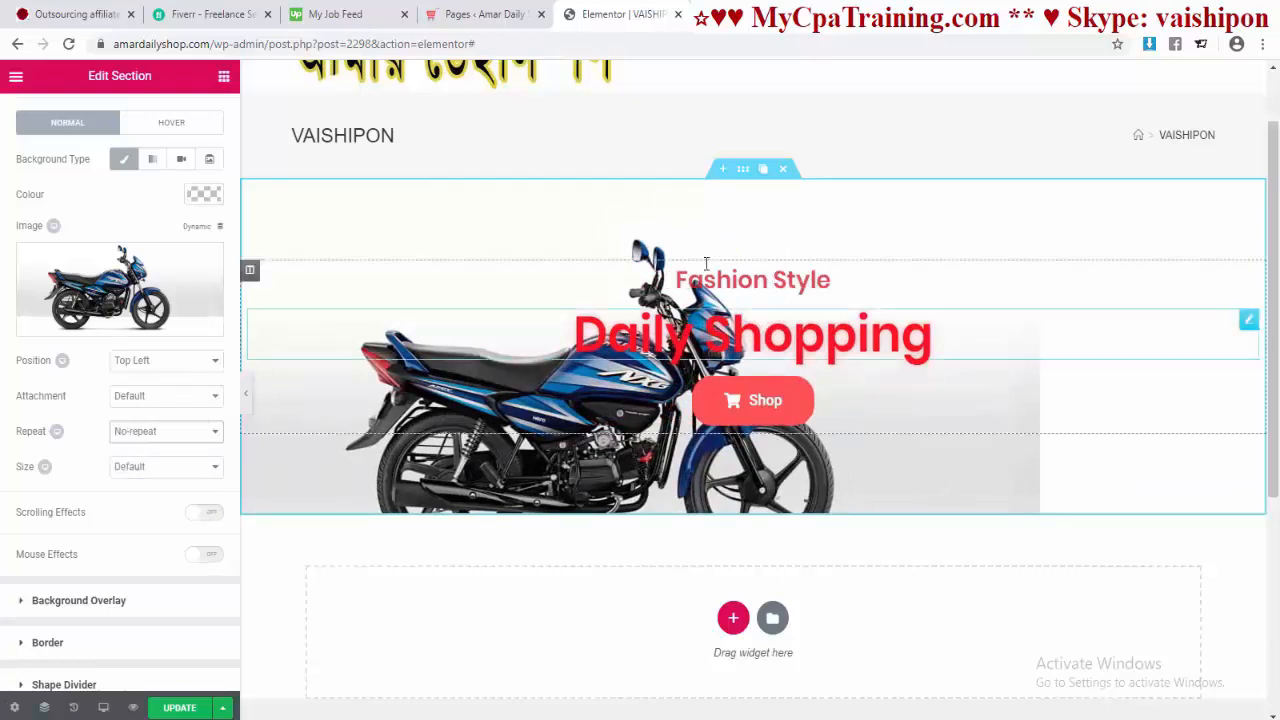
left_click(137, 285)
scroll(470, 370, "down", 10)
left_click(799, 458)
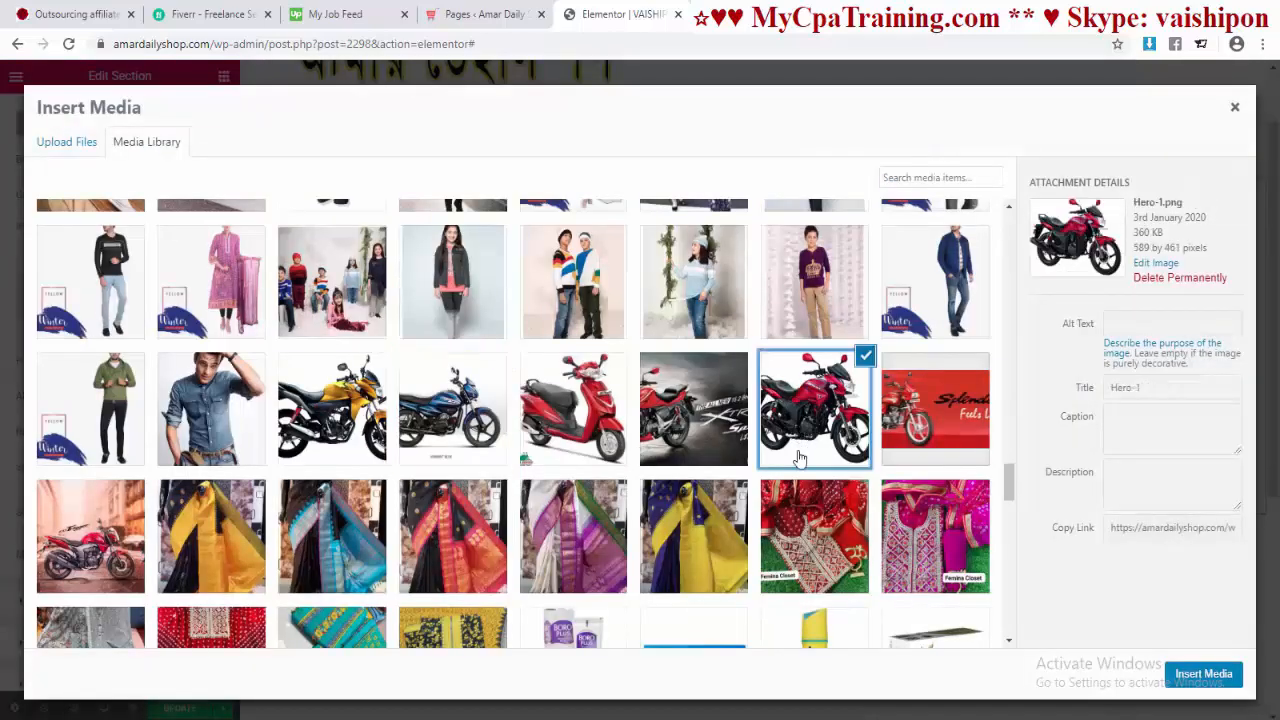
left_click(1203, 675)
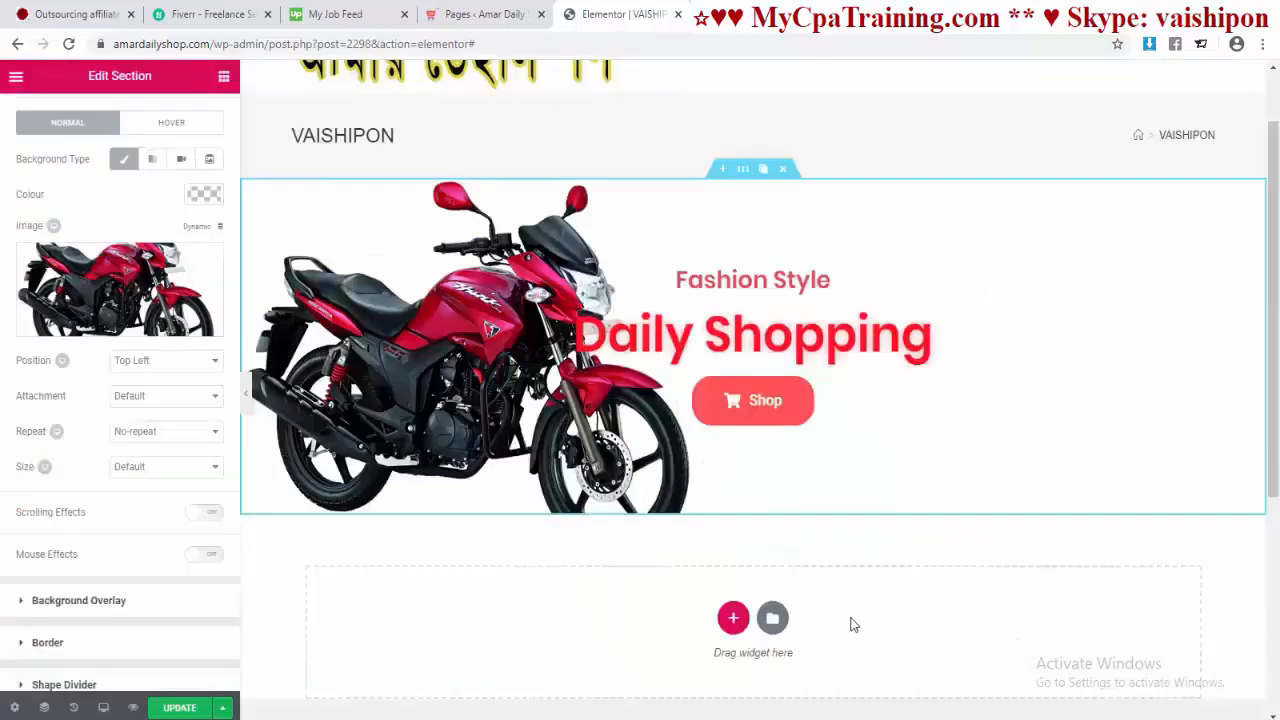
Step: Try the Auto and Cover sizes for the section's background image, and return the size to Default
left_click(128, 467)
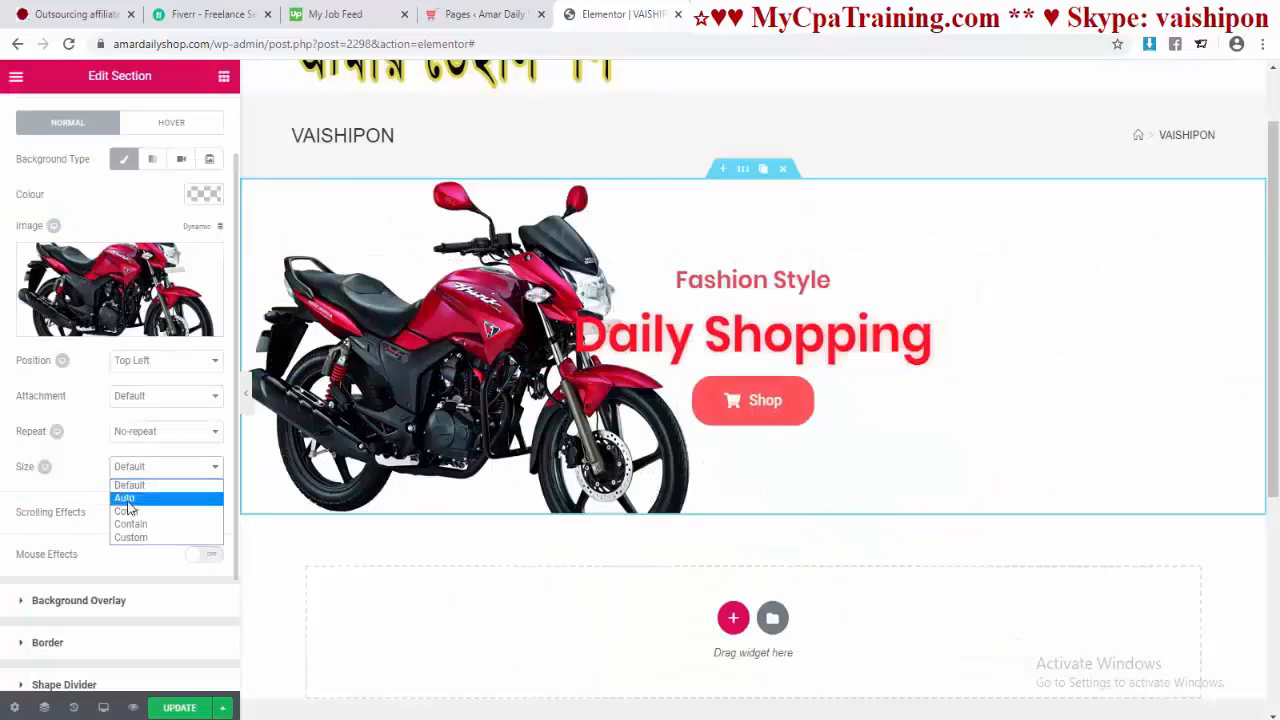
left_click(127, 498)
left_click(134, 467)
left_click(131, 512)
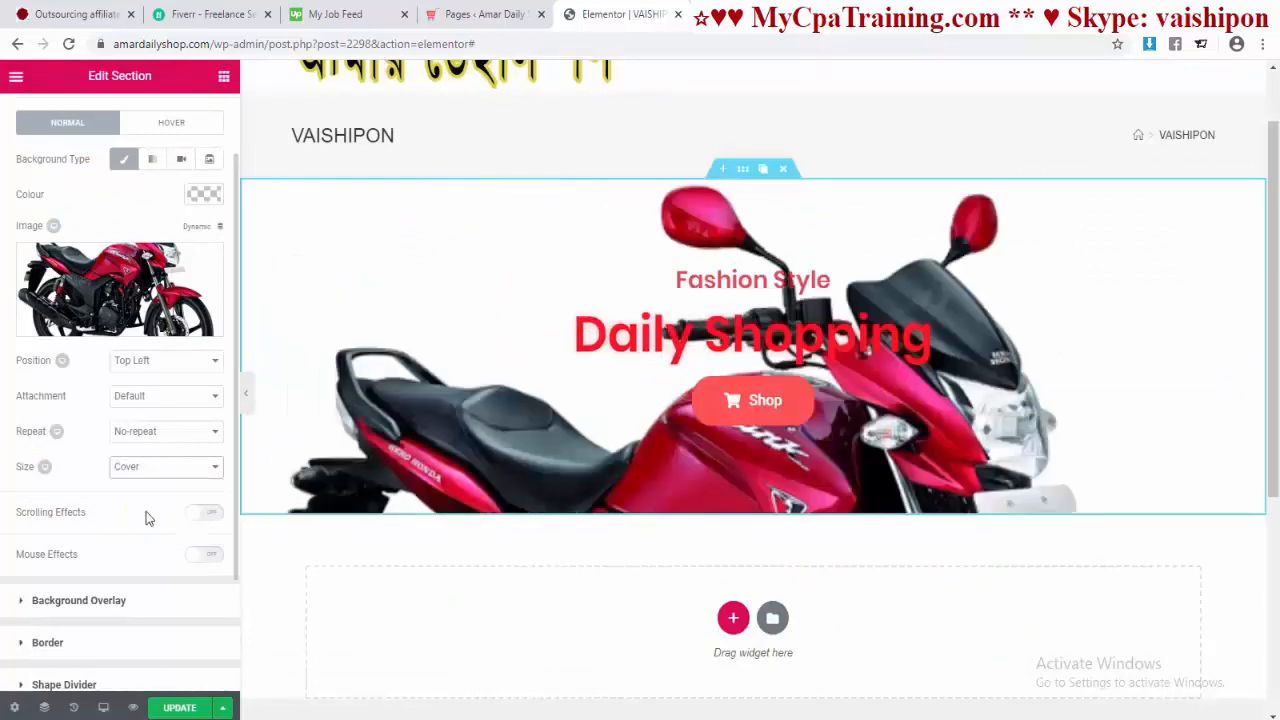
left_click(150, 467)
left_click(155, 485)
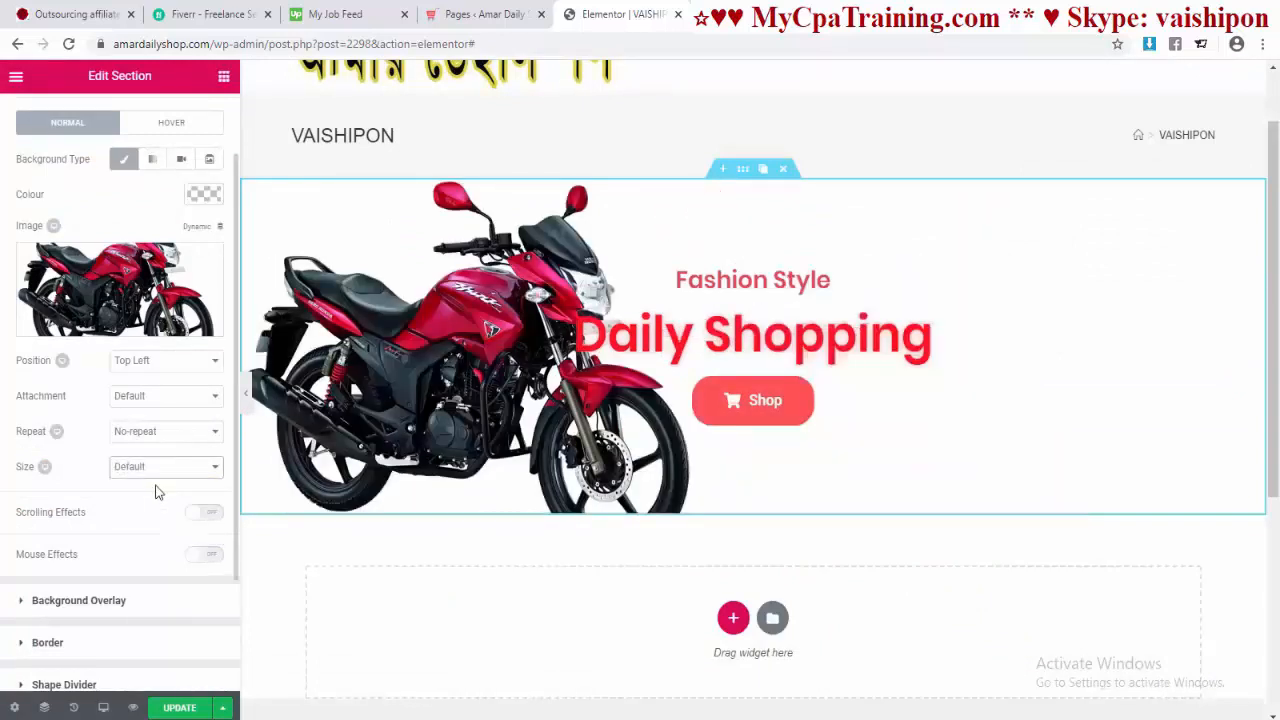
Step: Turn on Scrolling Effects for the section's background and check the background's hover settings
left_click(211, 516)
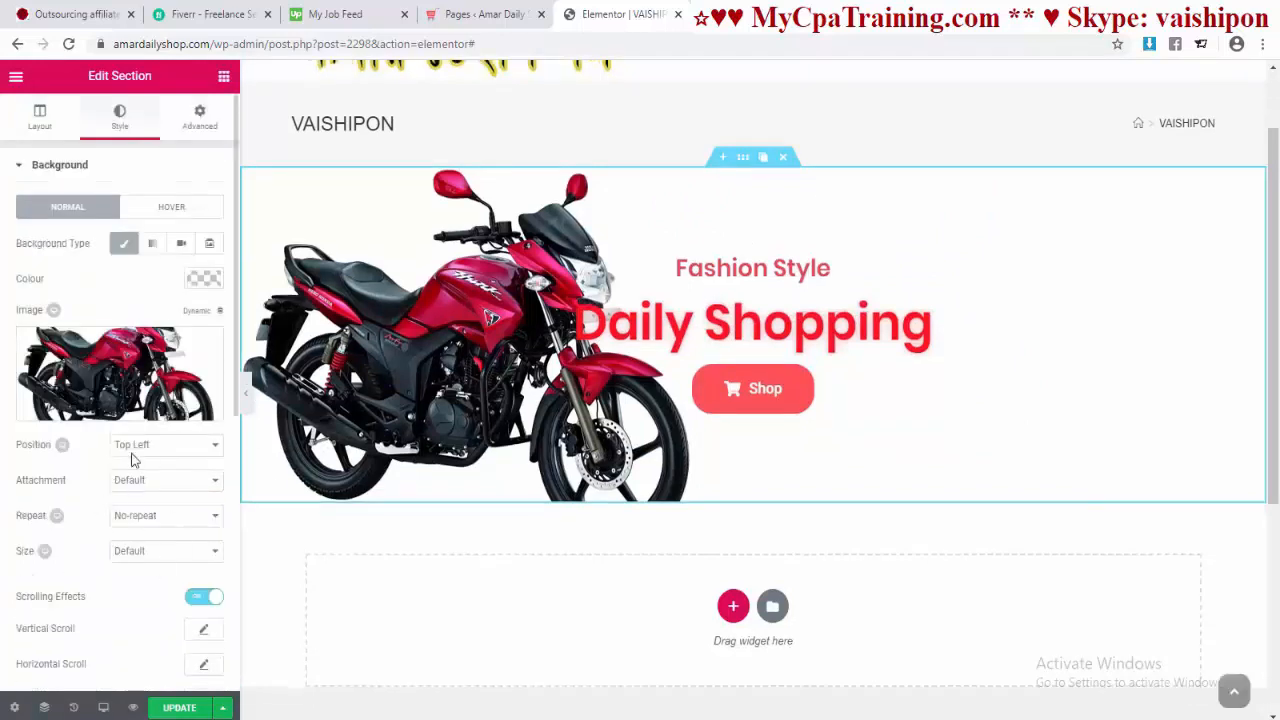
left_click(180, 213)
left_click(67, 206)
Step: Try the Stretch and Bottom column positions for the section, and return the column position to Middle
left_click(40, 117)
left_click(150, 468)
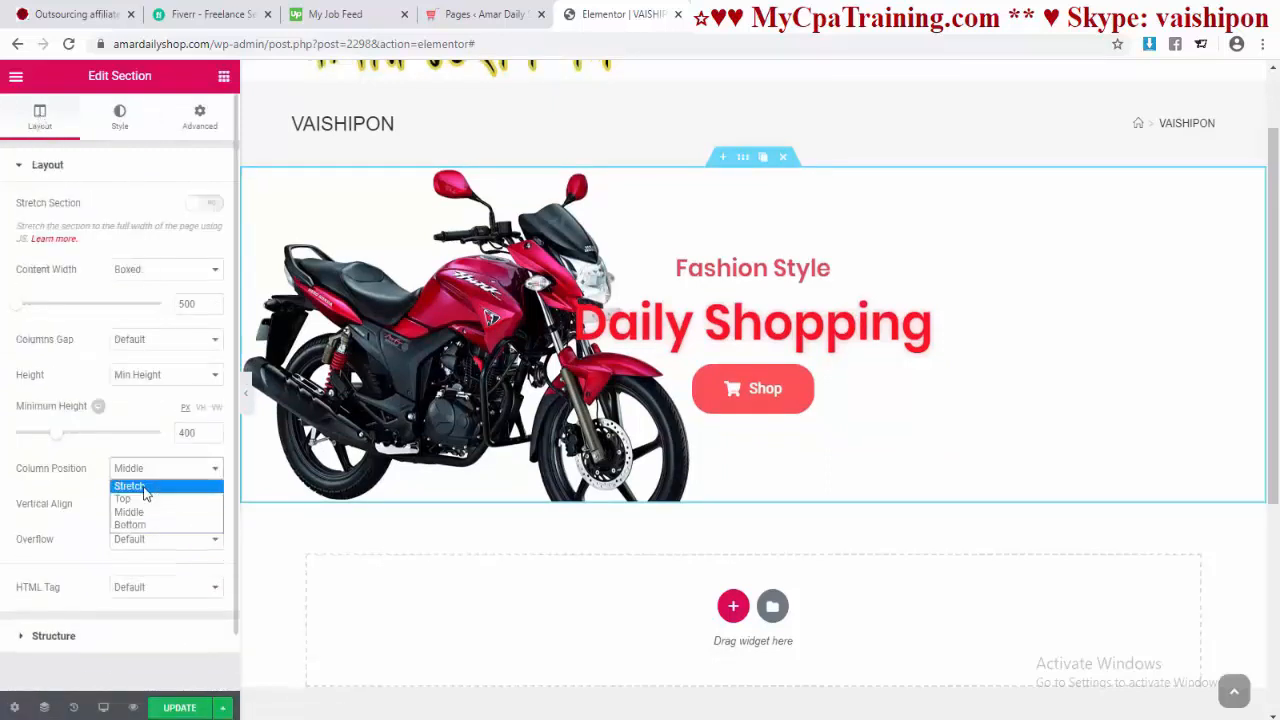
left_click(135, 486)
left_click(155, 470)
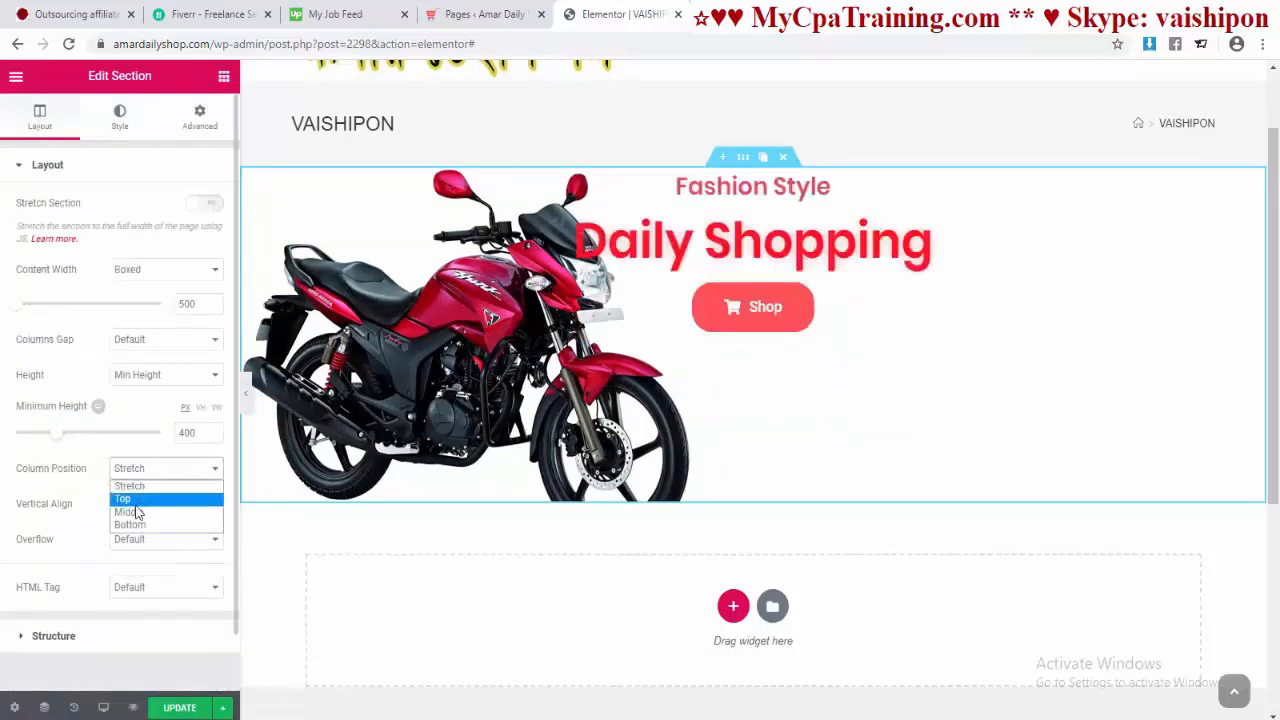
left_click(130, 524)
left_click(155, 468)
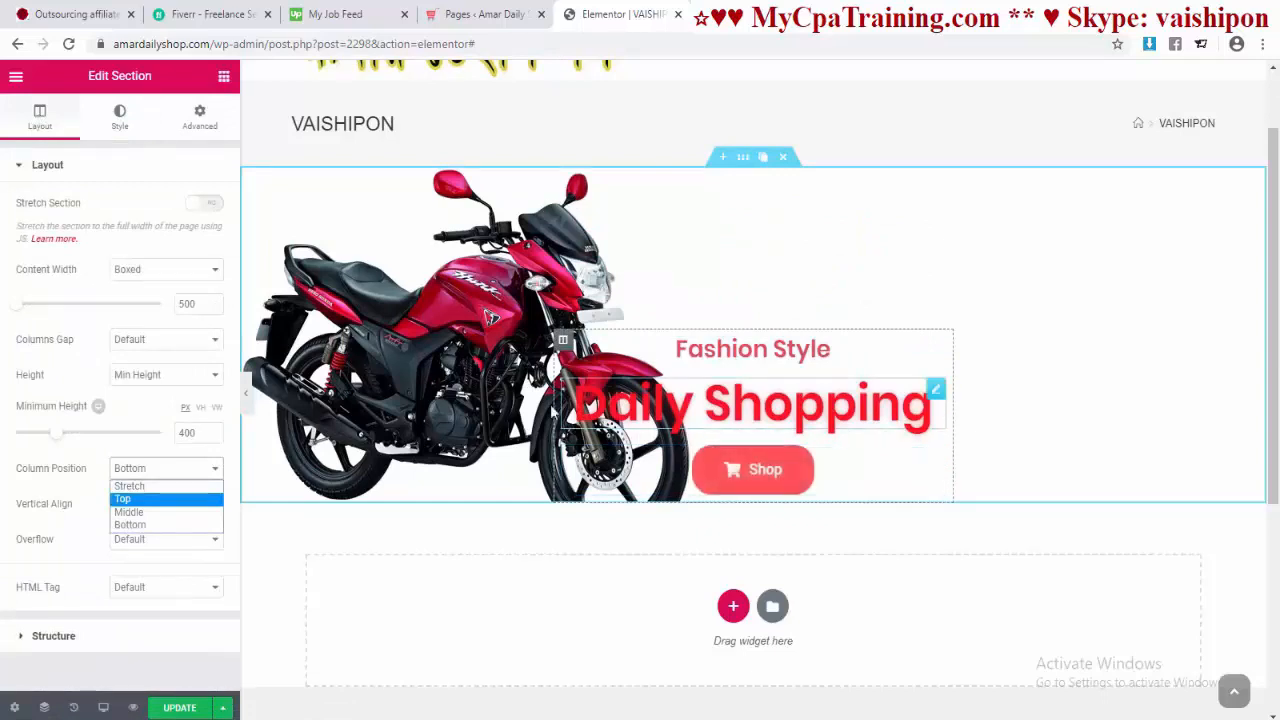
left_click(143, 511)
left_click(160, 503)
key("Escape")
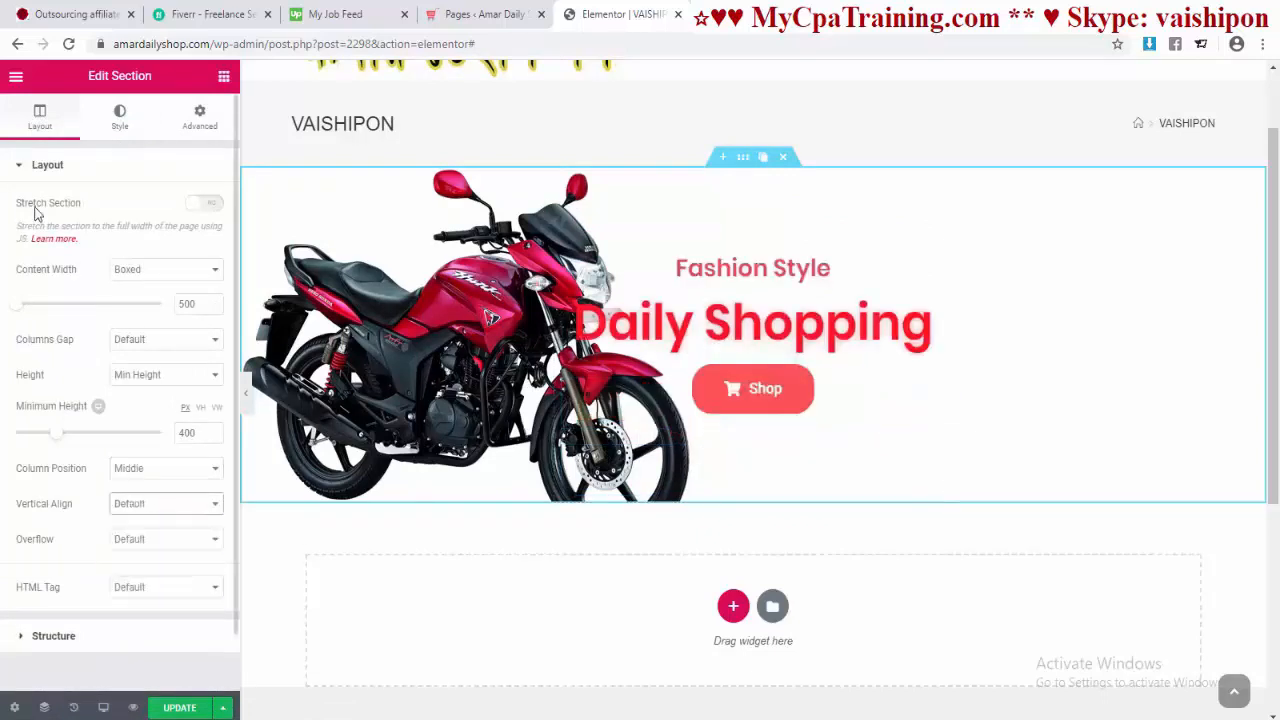
Step: Give the "Daily Shopping" heading a dark grey text shadow, offset 6 horizontally and slightly downward
left_click(210, 206)
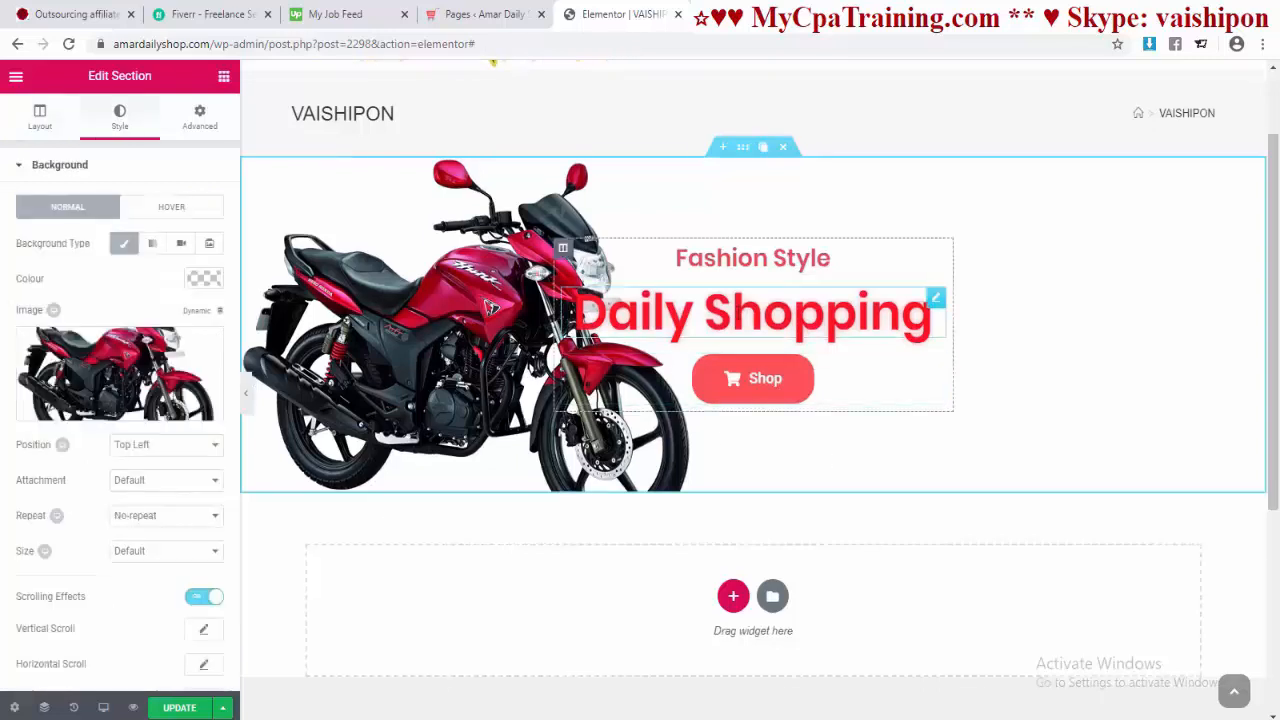
left_click(691, 312)
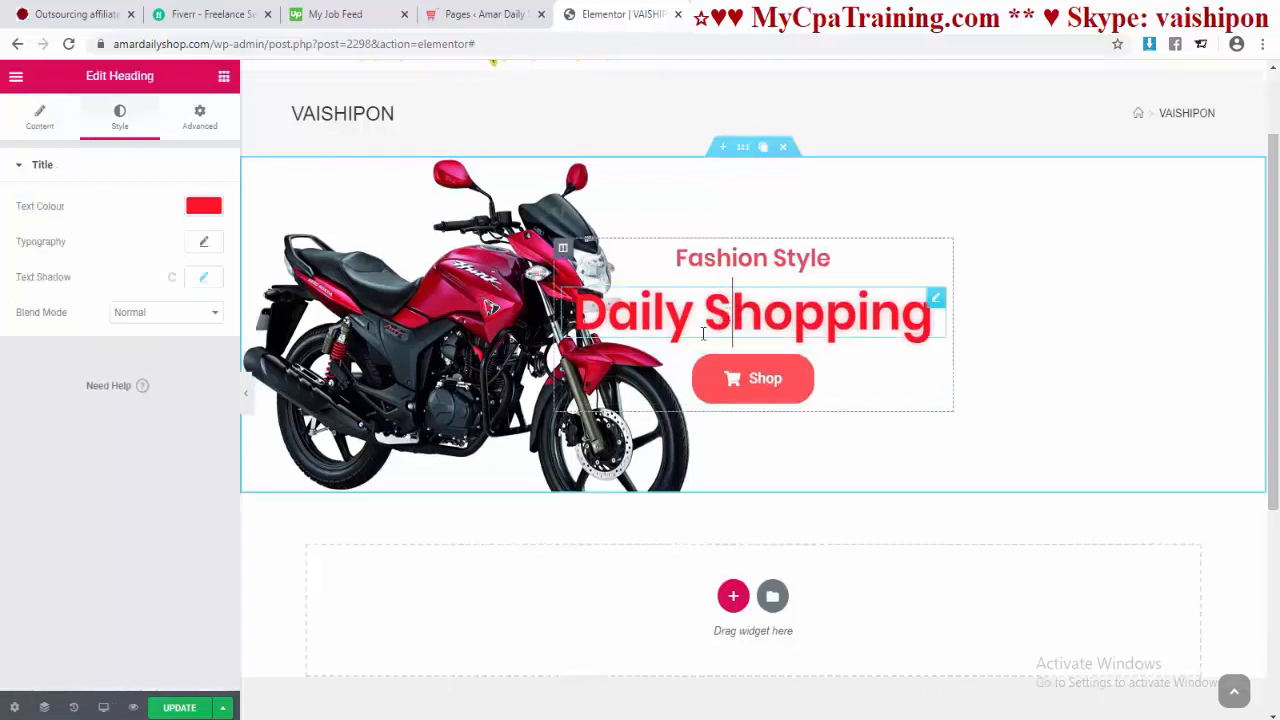
left_click(203, 284)
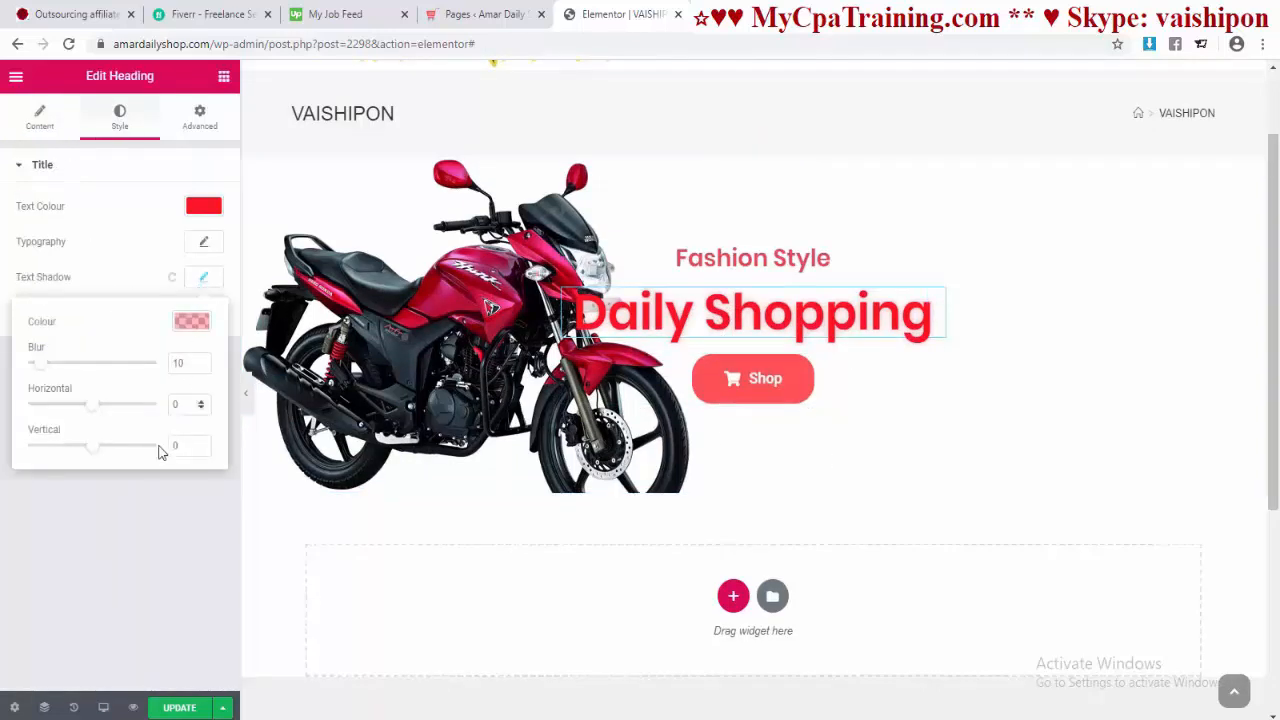
left_click(190, 320)
left_click(131, 525)
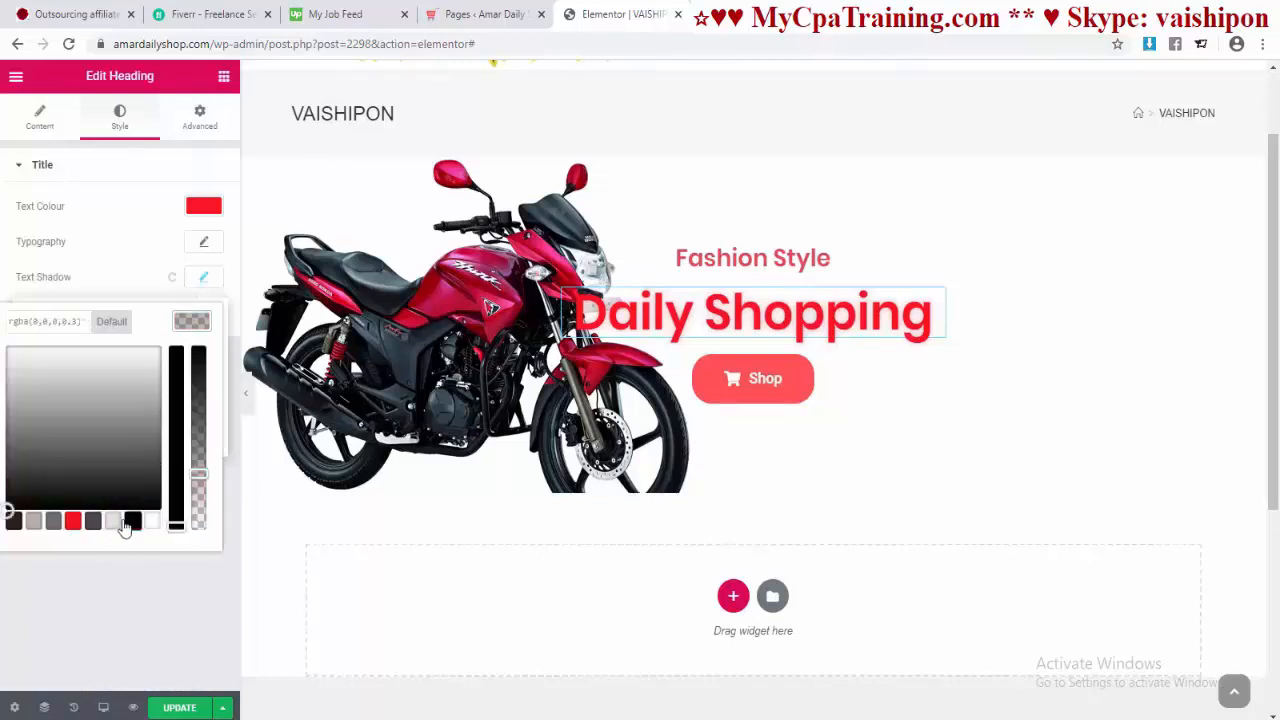
left_click(94, 528)
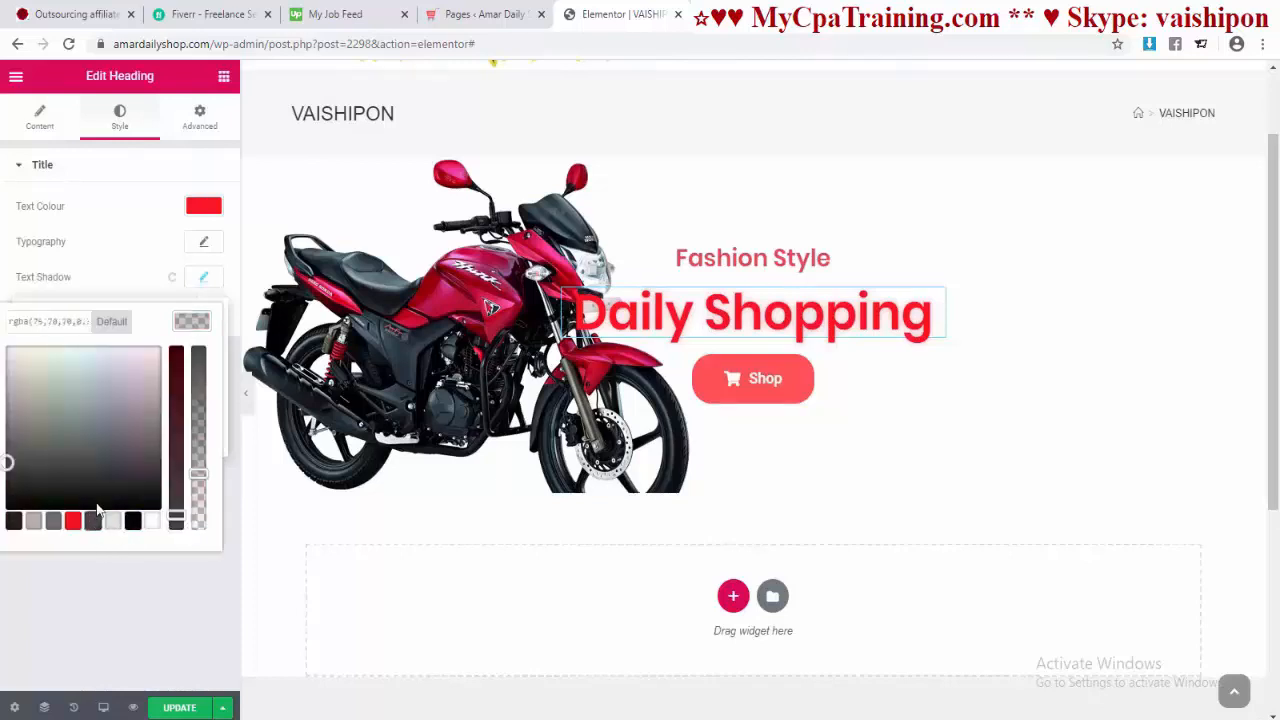
left_click(124, 294)
left_click_drag(96, 413, 98, 413)
left_click_drag(94, 449, 98, 450)
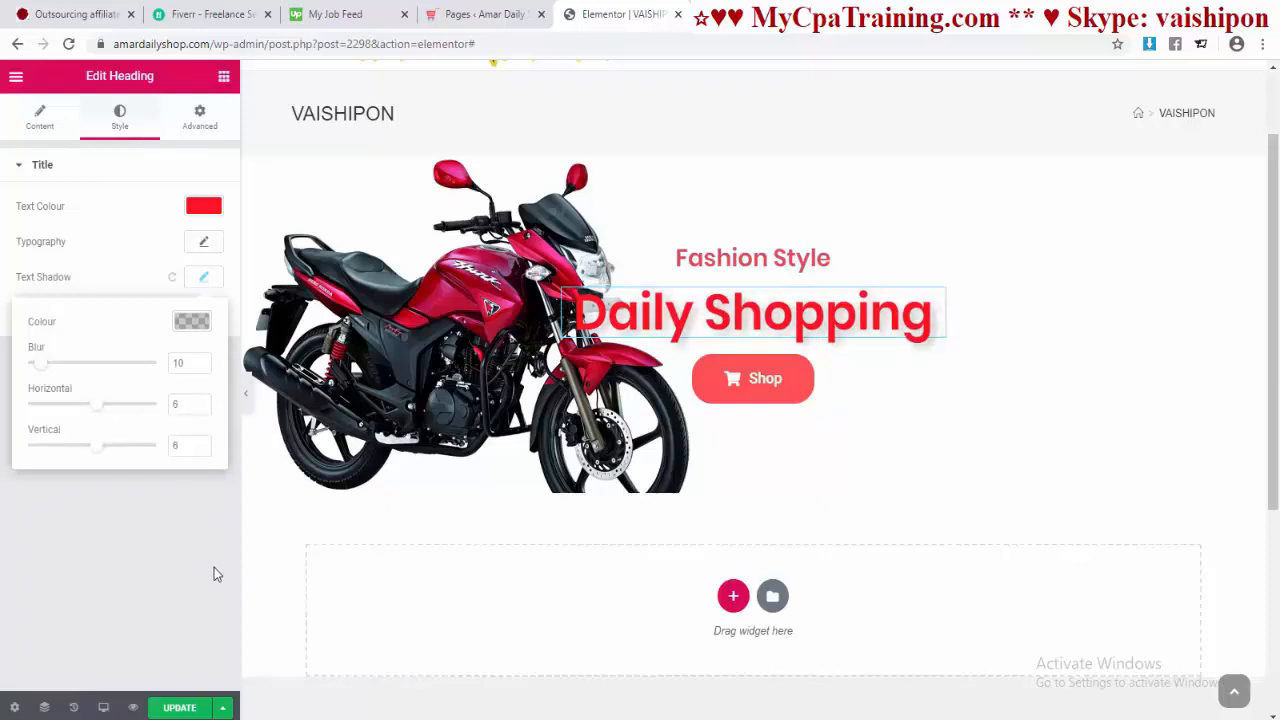
Step: Change the text colour of the "Fashion Style" heading to the dark grey swatch
left_click(724, 258)
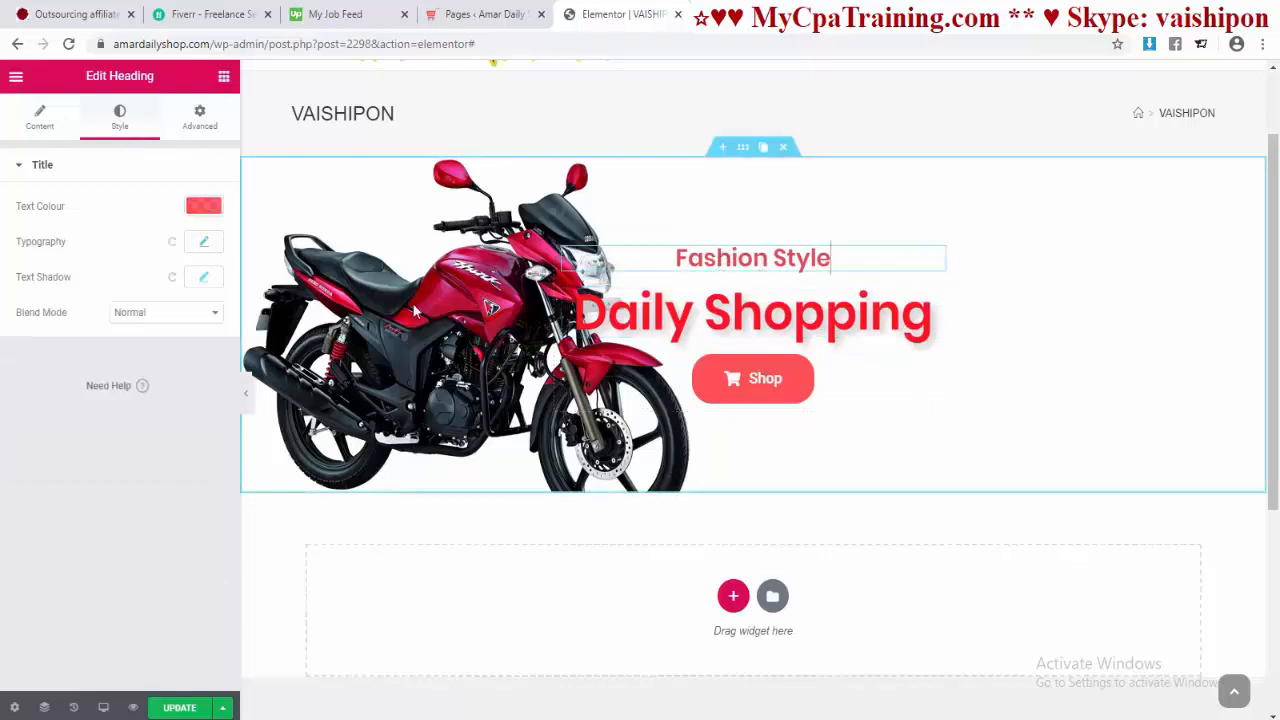
left_click(203, 205)
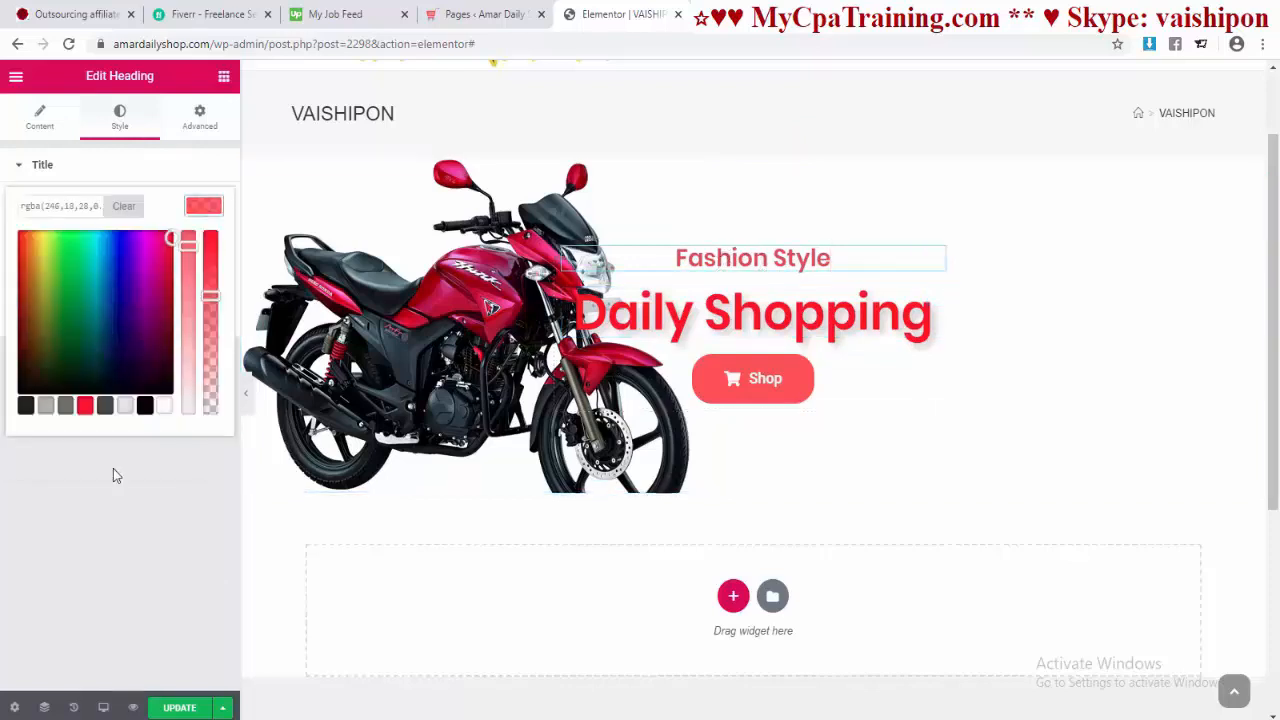
left_click(105, 406)
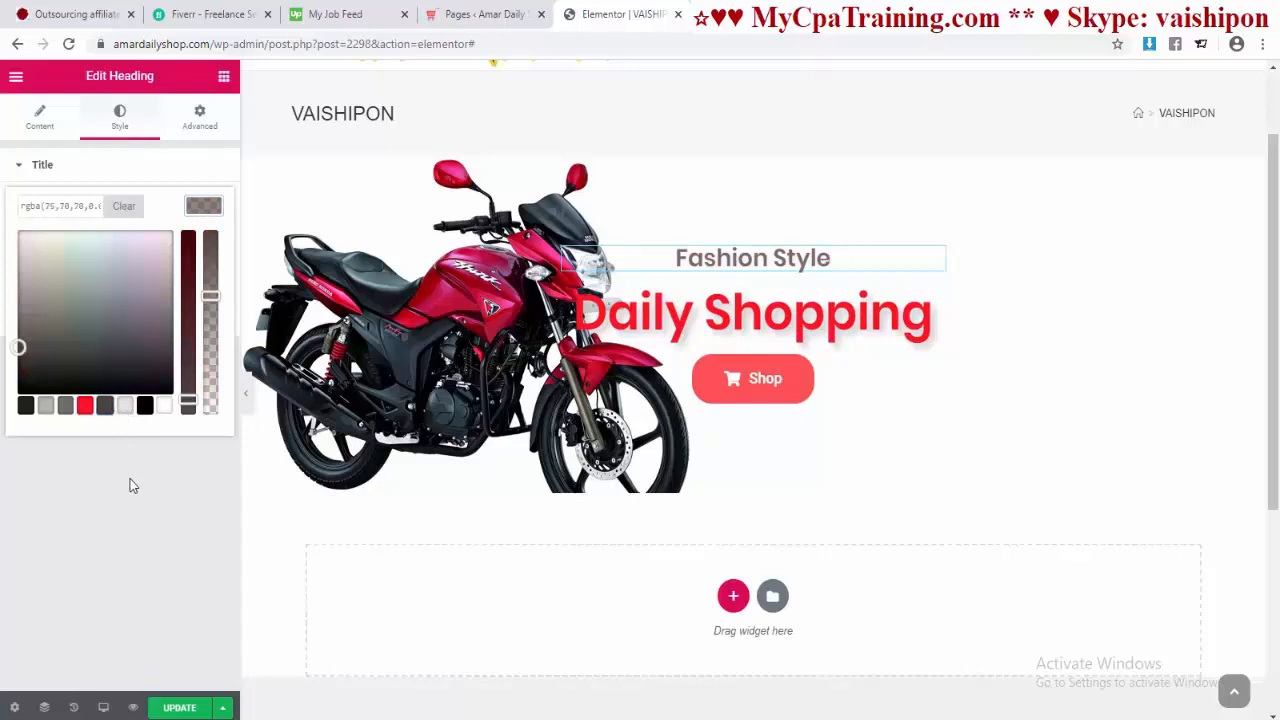
left_click(129, 486)
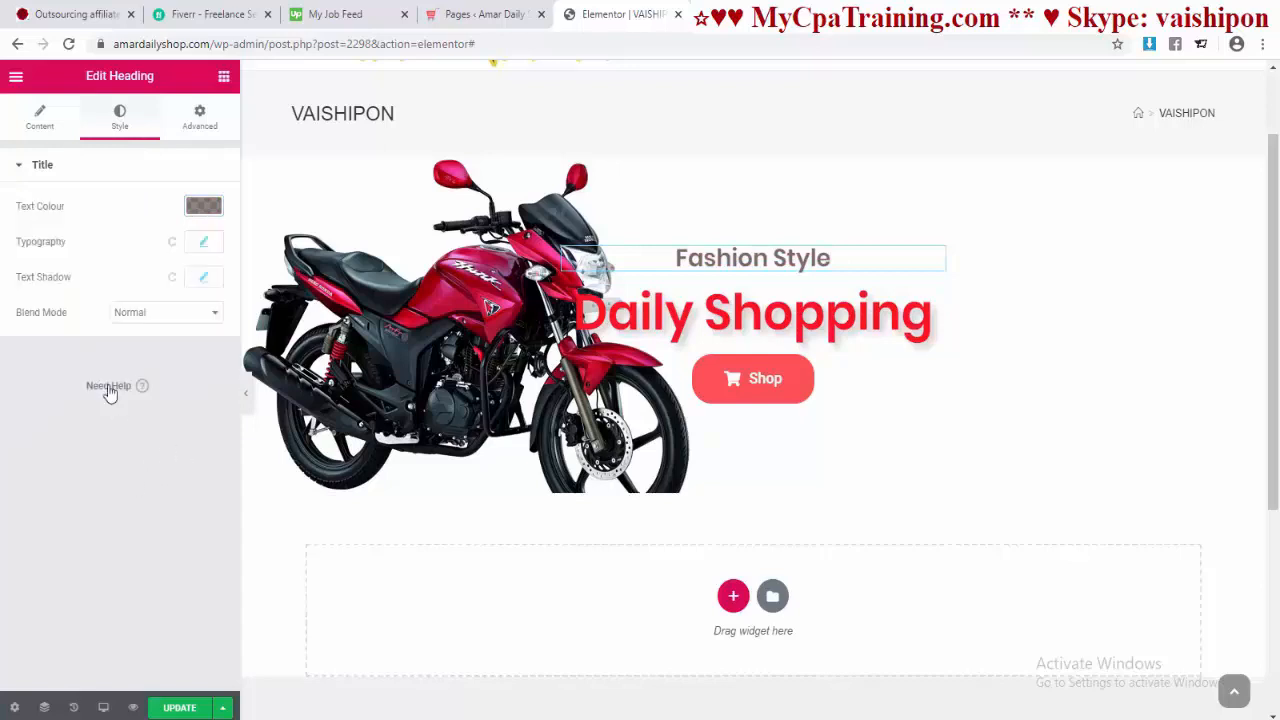
Step: Try the Lighten blend mode on the "Fashion Style" heading, and set its blend mode to Exclusion
left_click(205, 279)
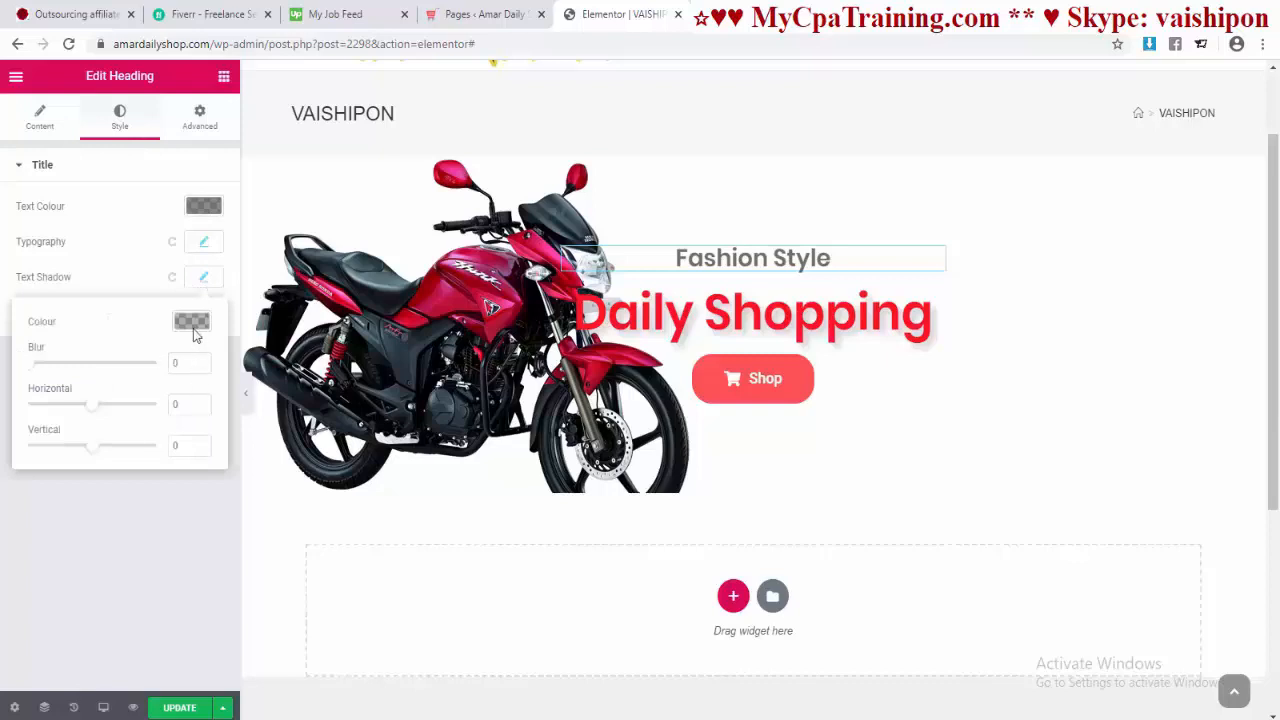
left_click(204, 277)
left_click(160, 312)
left_click(140, 394)
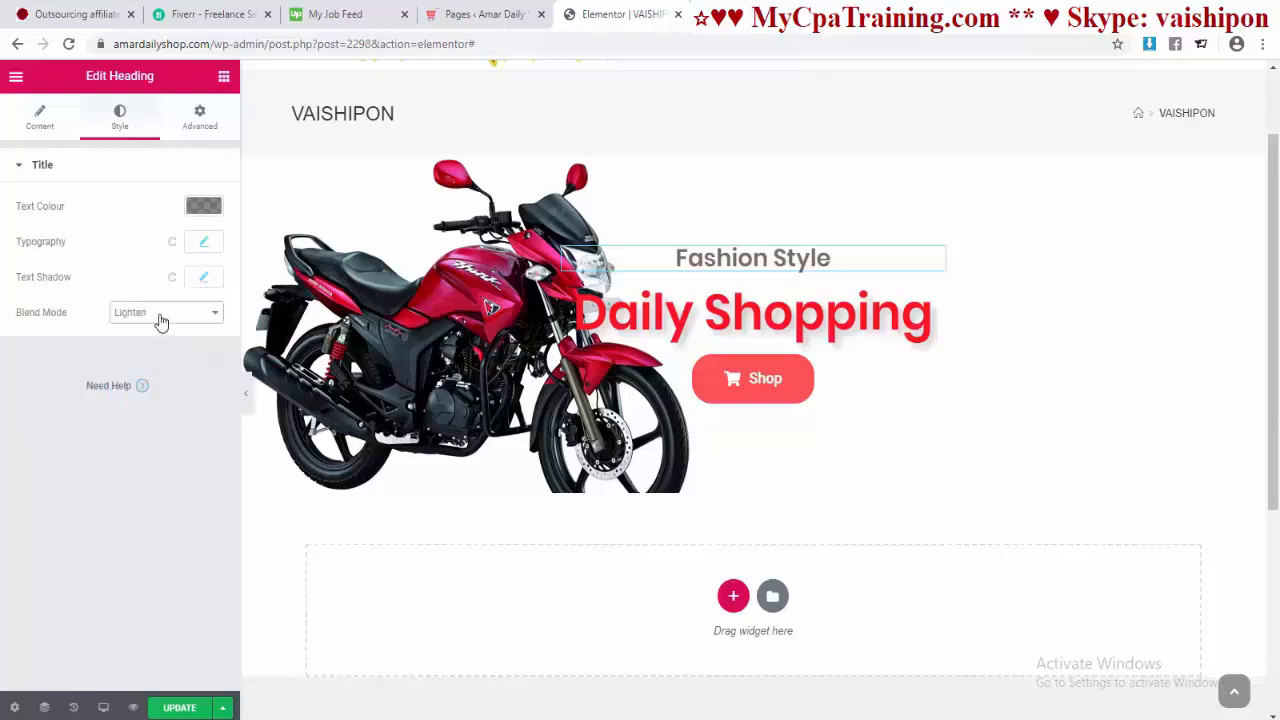
left_click(160, 315)
left_click(143, 468)
Step: Set the section's background image position to Centre Left and add a gradient background overlay with first colour #4b4646
left_click(743, 155)
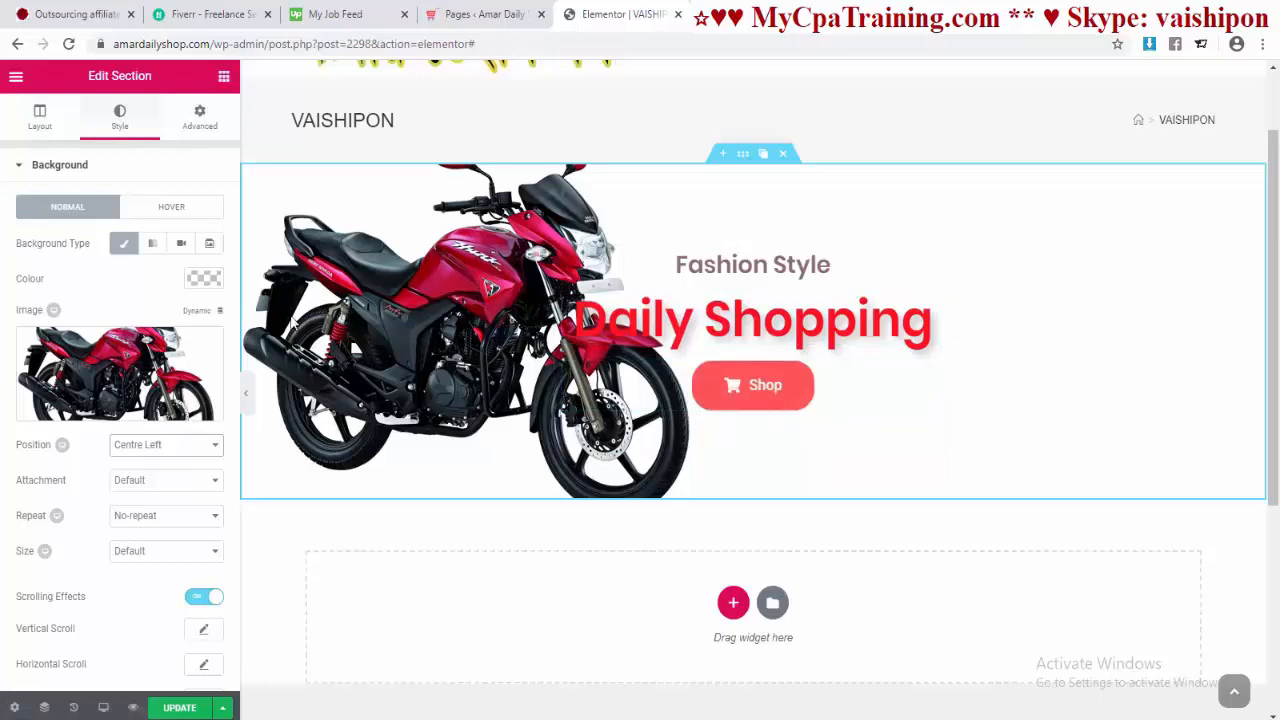
scroll(136, 540, "down", 3)
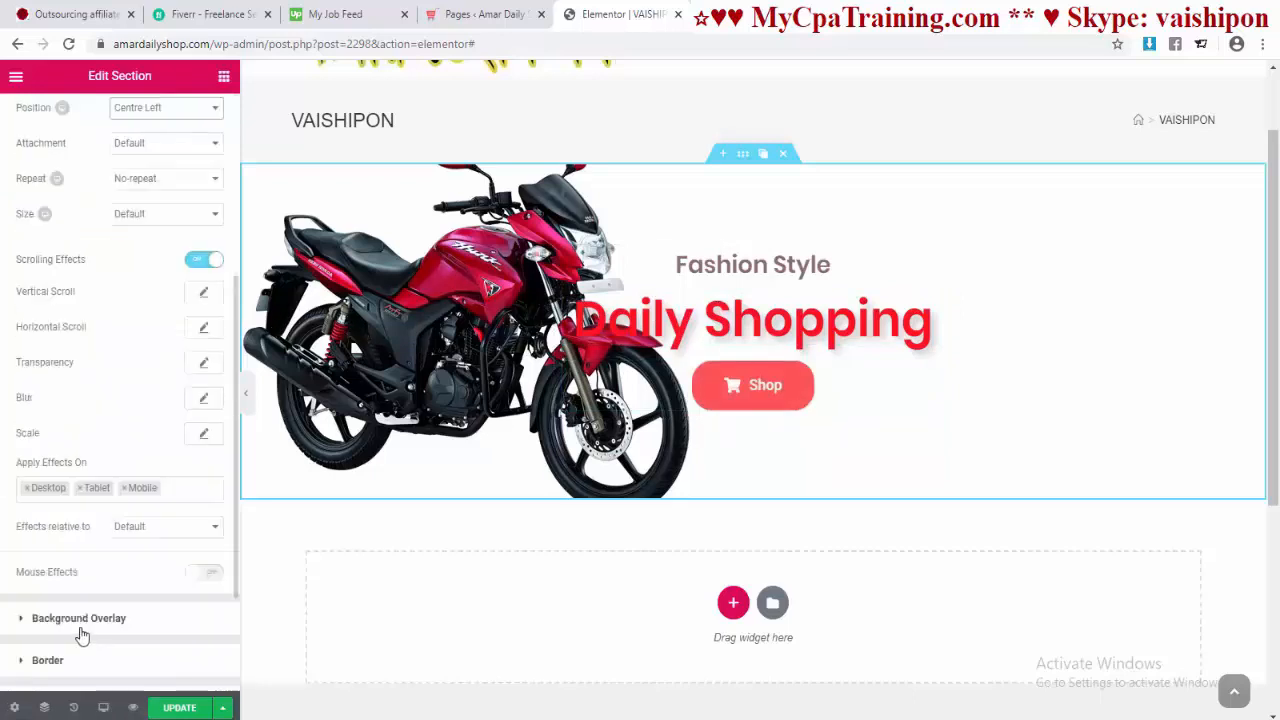
left_click(78, 640)
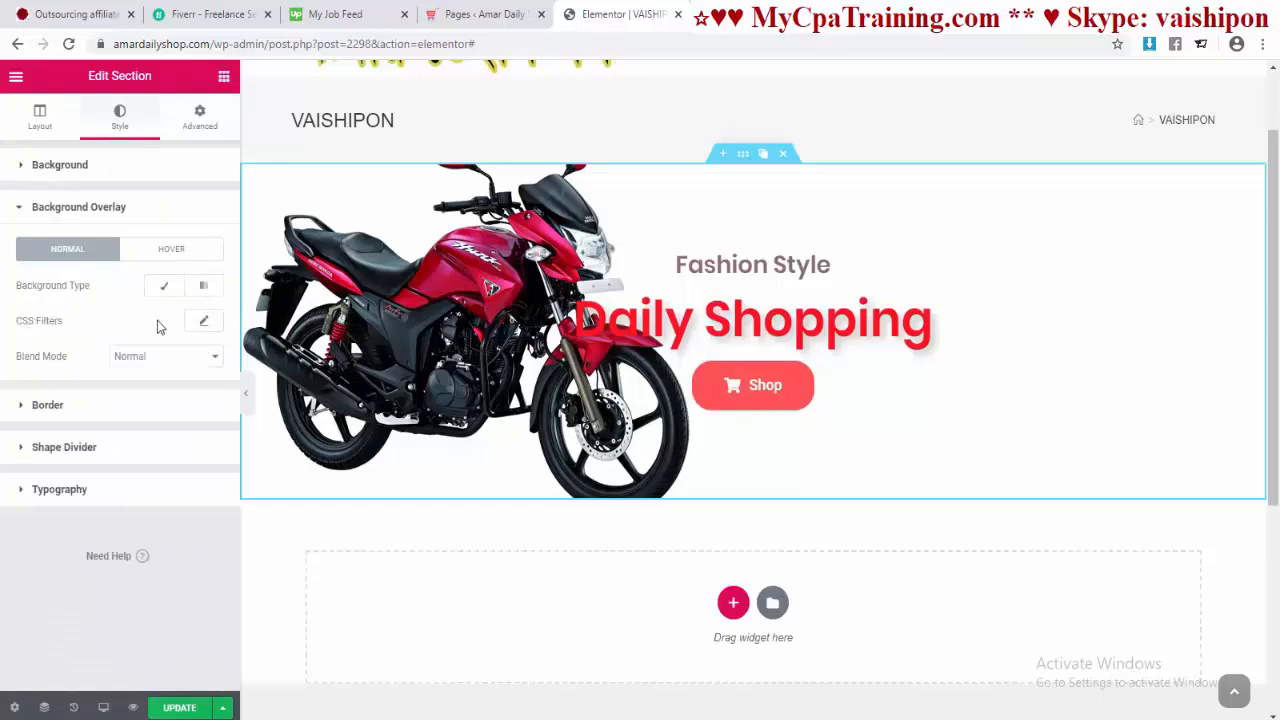
left_click(164, 286)
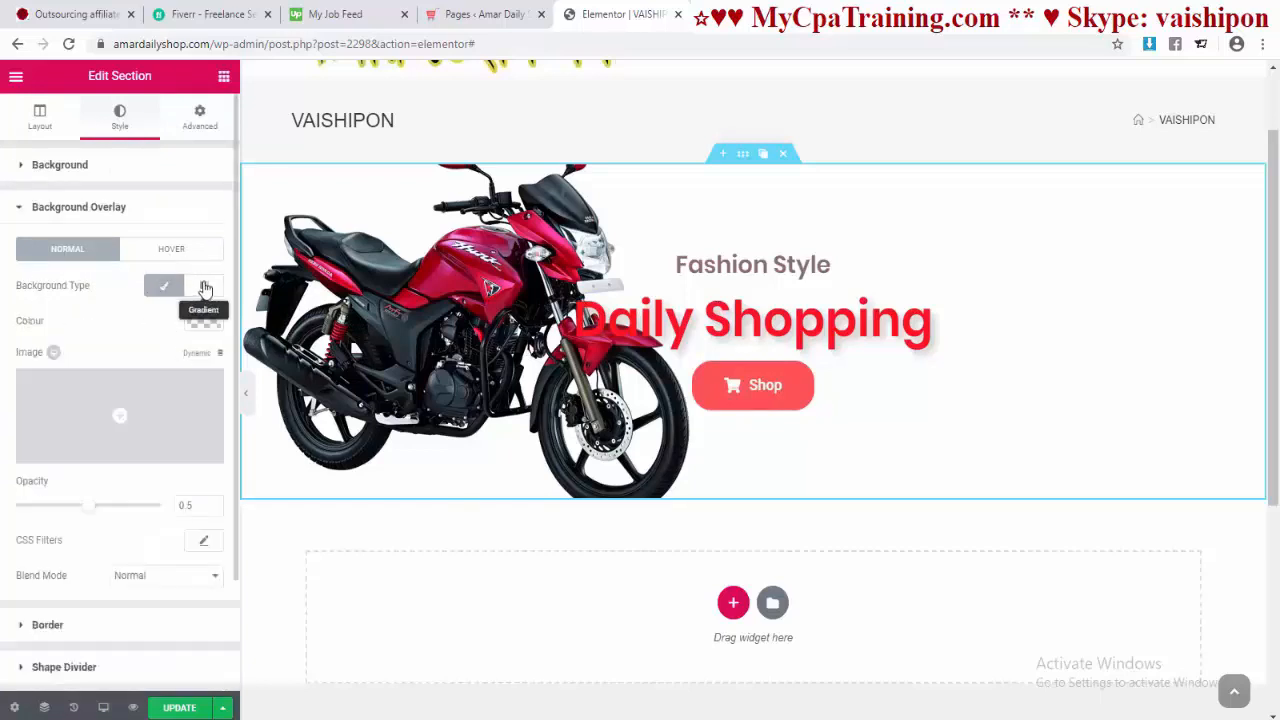
left_click(205, 287)
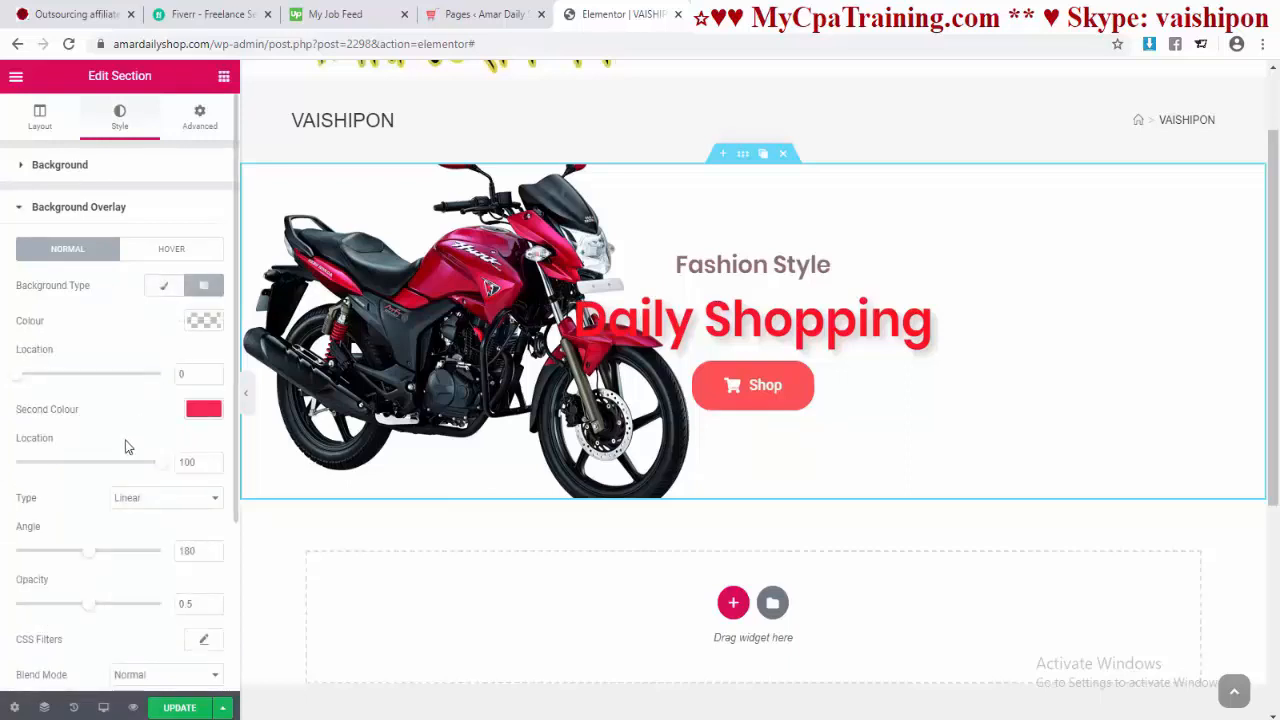
left_click(196, 321)
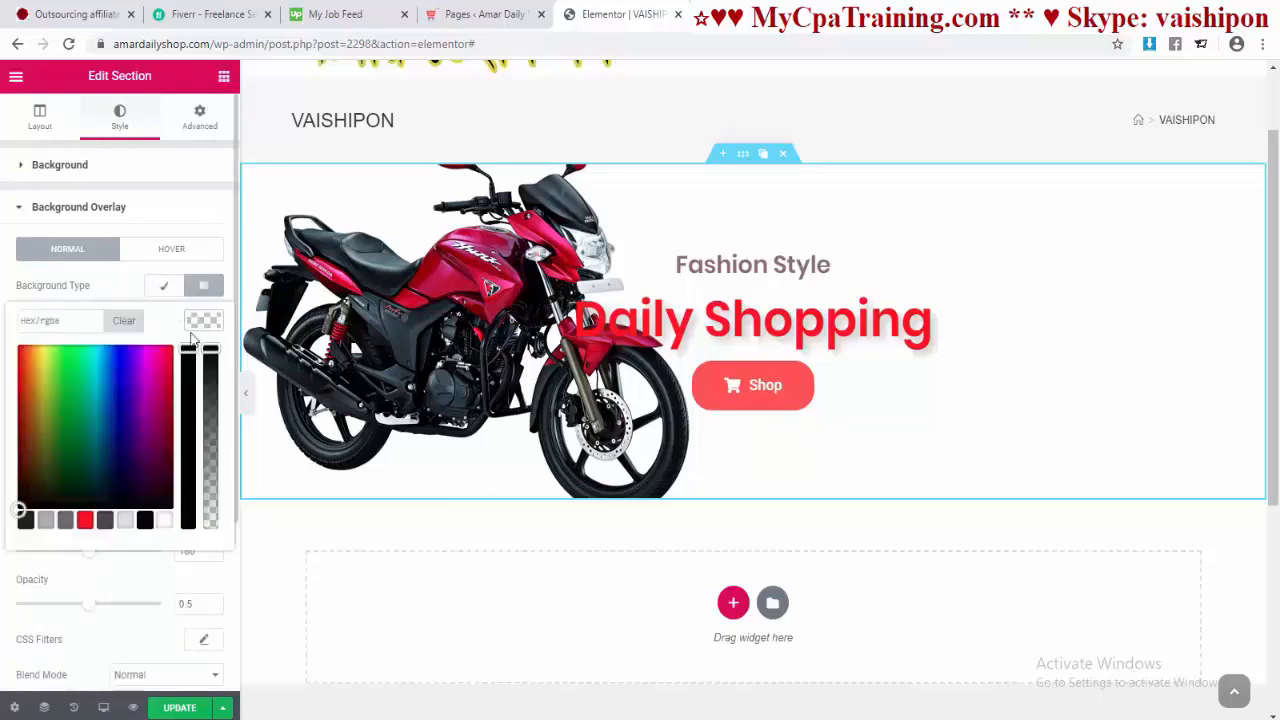
left_click(104, 520)
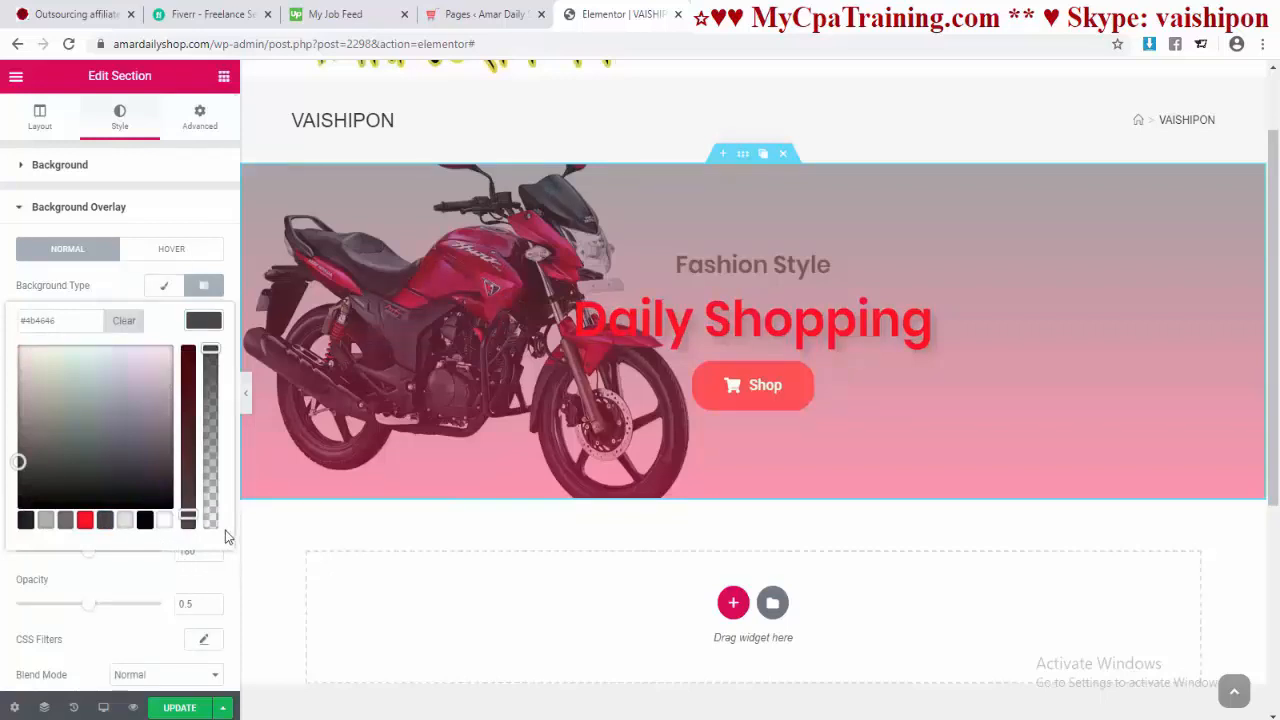
left_click(265, 520)
Step: Set the overlay gradient's colour locations to 31 and 77, and make its second colour bright green
left_click_drag(18, 373, 64, 381)
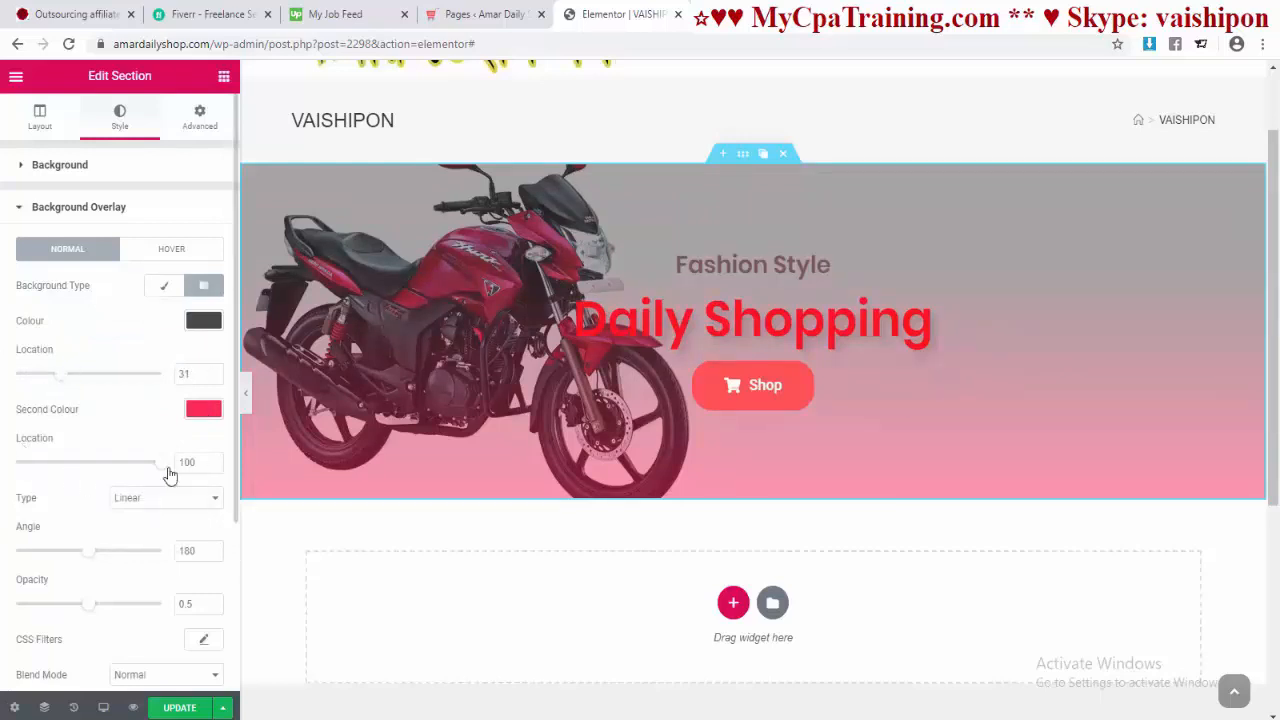
left_click_drag(158, 471, 126, 470)
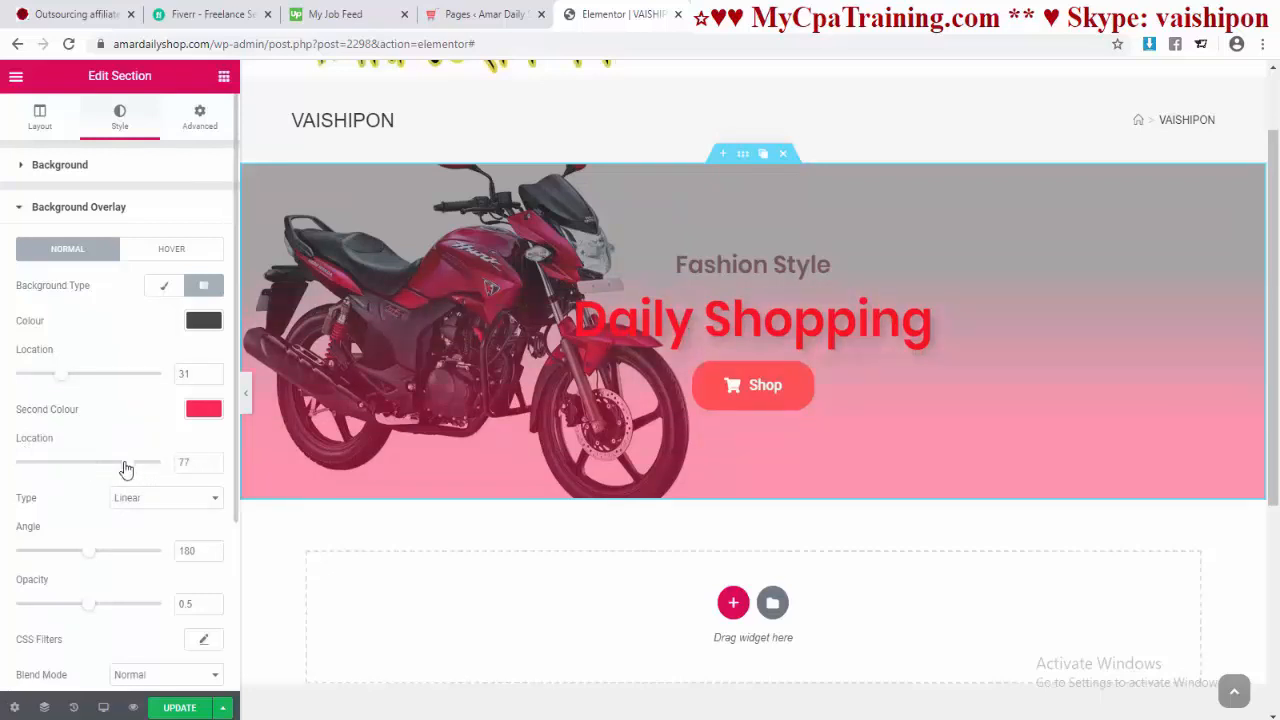
scroll(206, 414, "down", 1)
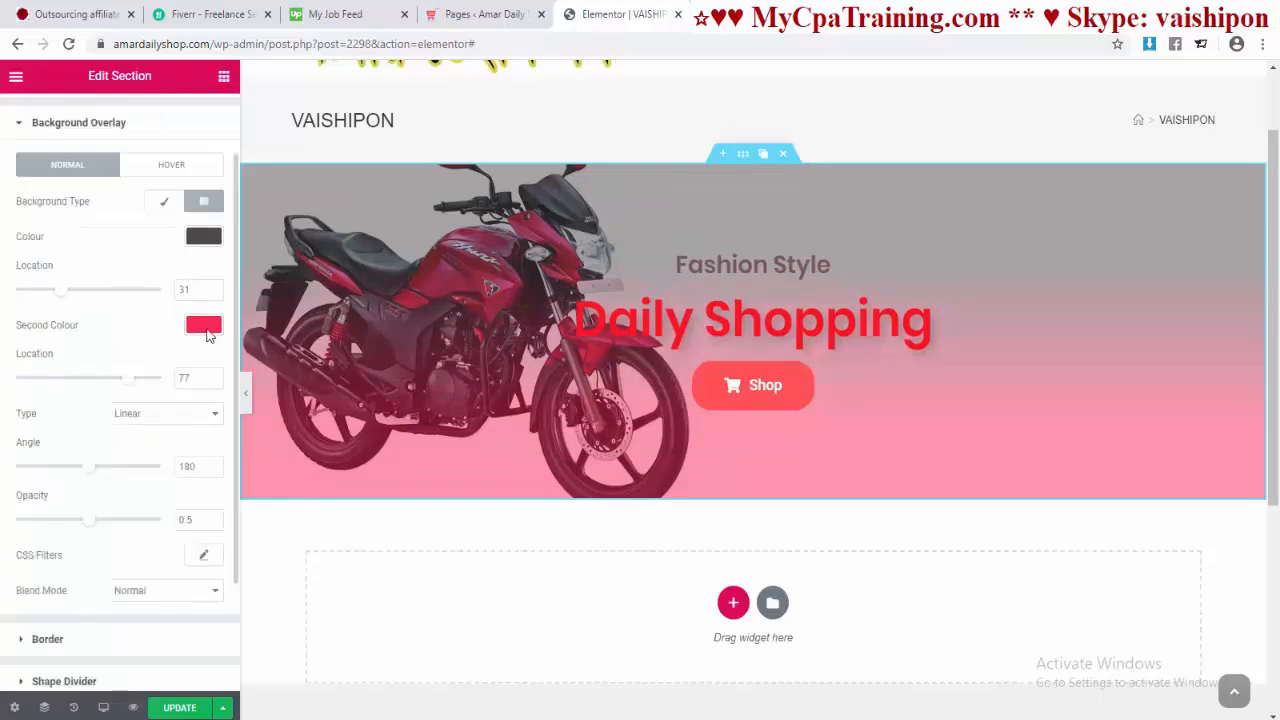
left_click(207, 336)
left_click(66, 419)
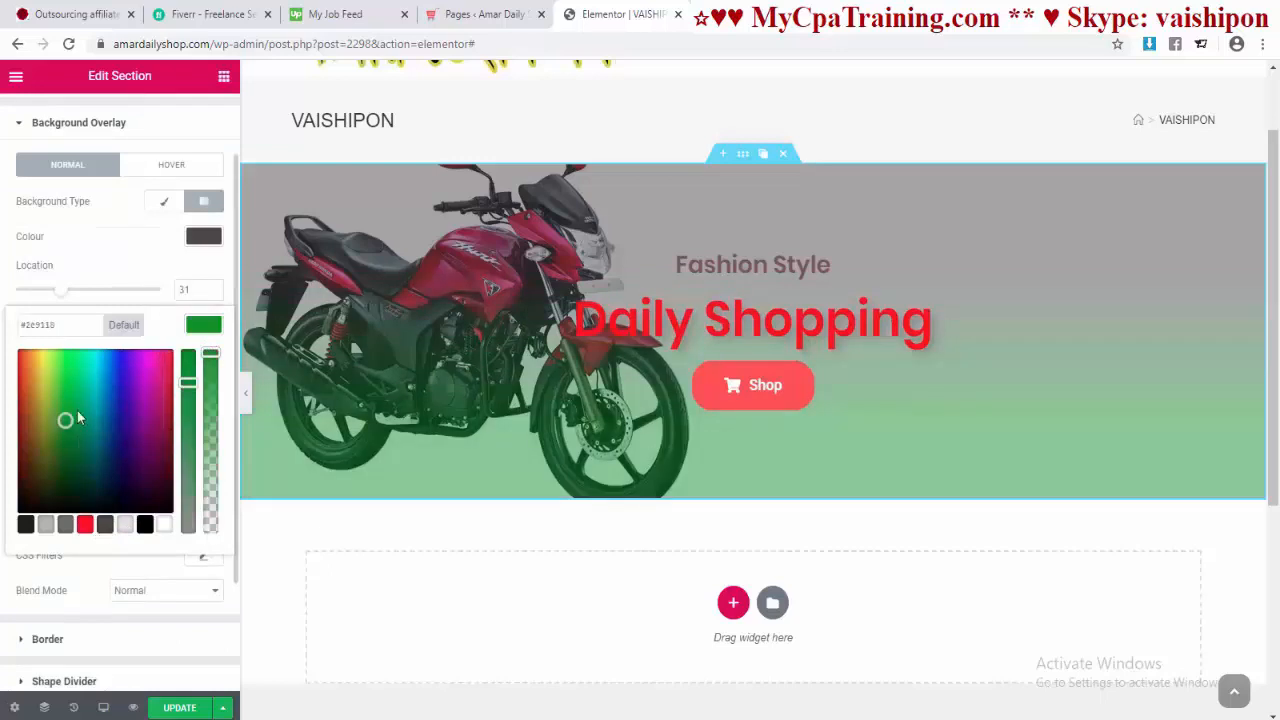
left_click(73, 377)
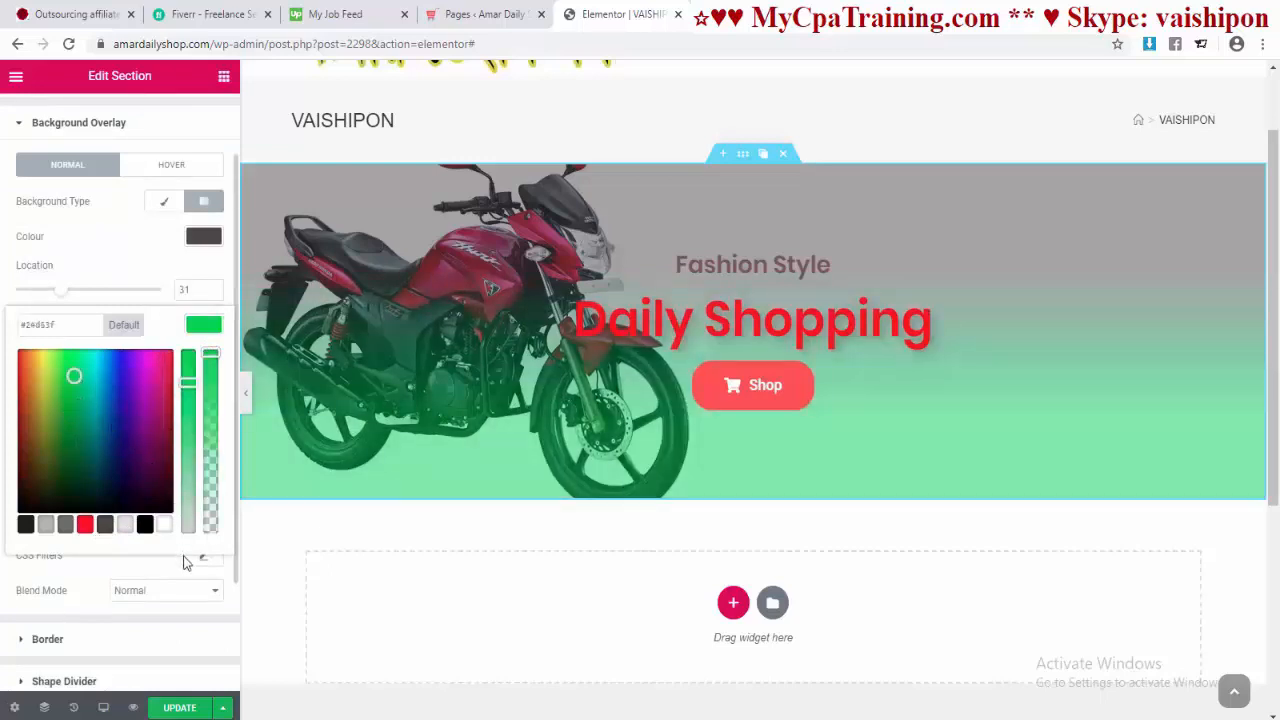
left_click(293, 582)
Step: Review the whole banner beneath the page header and update the page
scroll(293, 582, "up", 1)
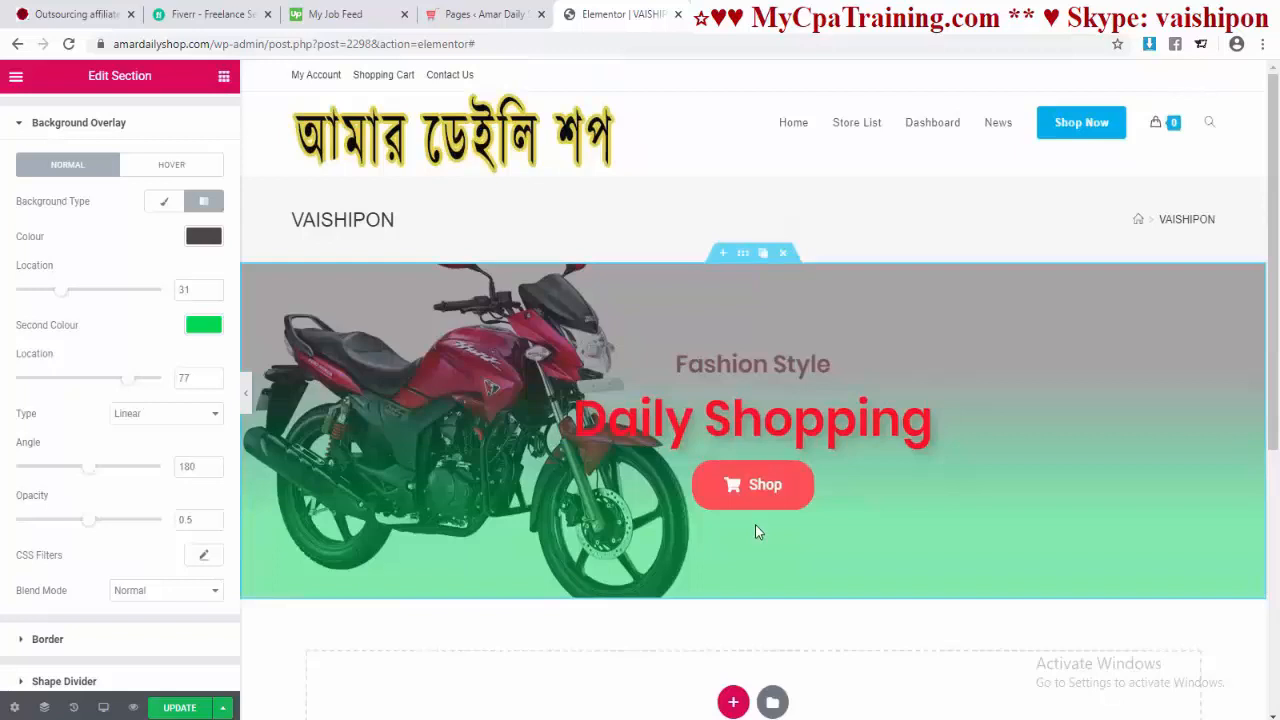
scroll(150, 500, "up", 1)
left_click(187, 712)
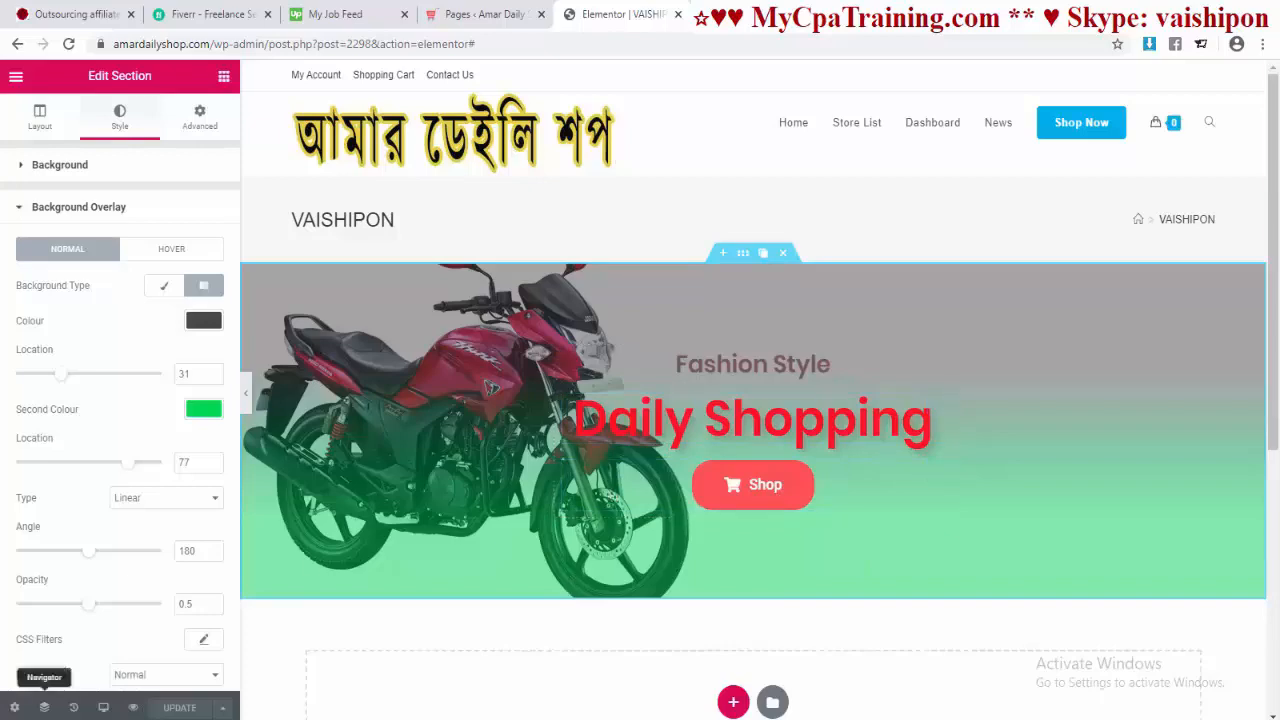
Step: Switch the responsive preview to Mobile and look over how the banner fits the phone layout
left_click(104, 707)
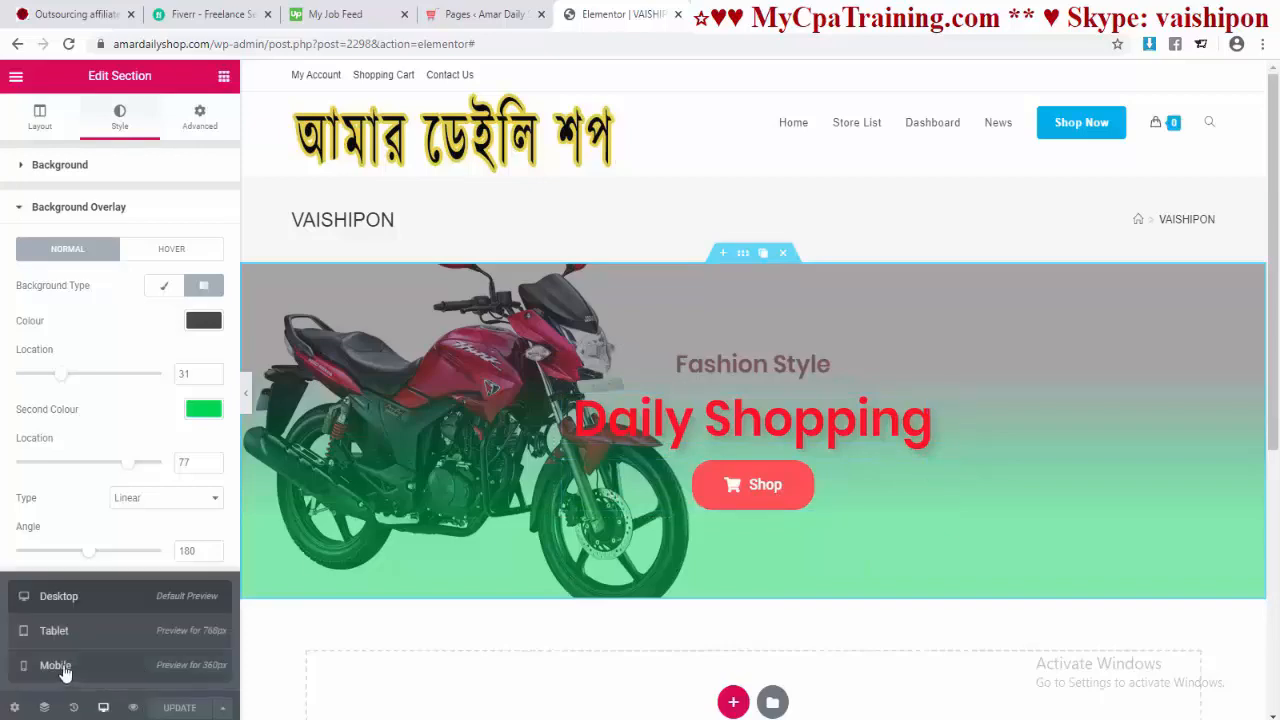
left_click(63, 671)
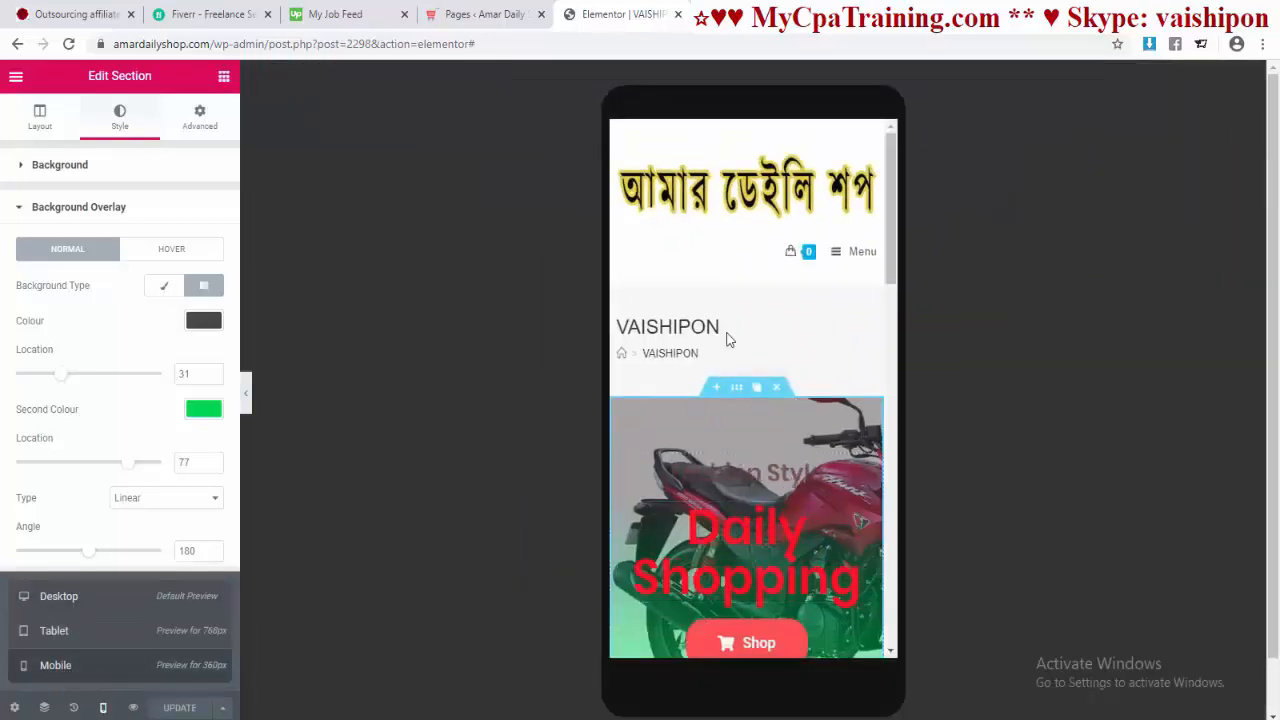
scroll(724, 338, "down", 1)
scroll(724, 331, "down", 4)
scroll(724, 330, "up", 3)
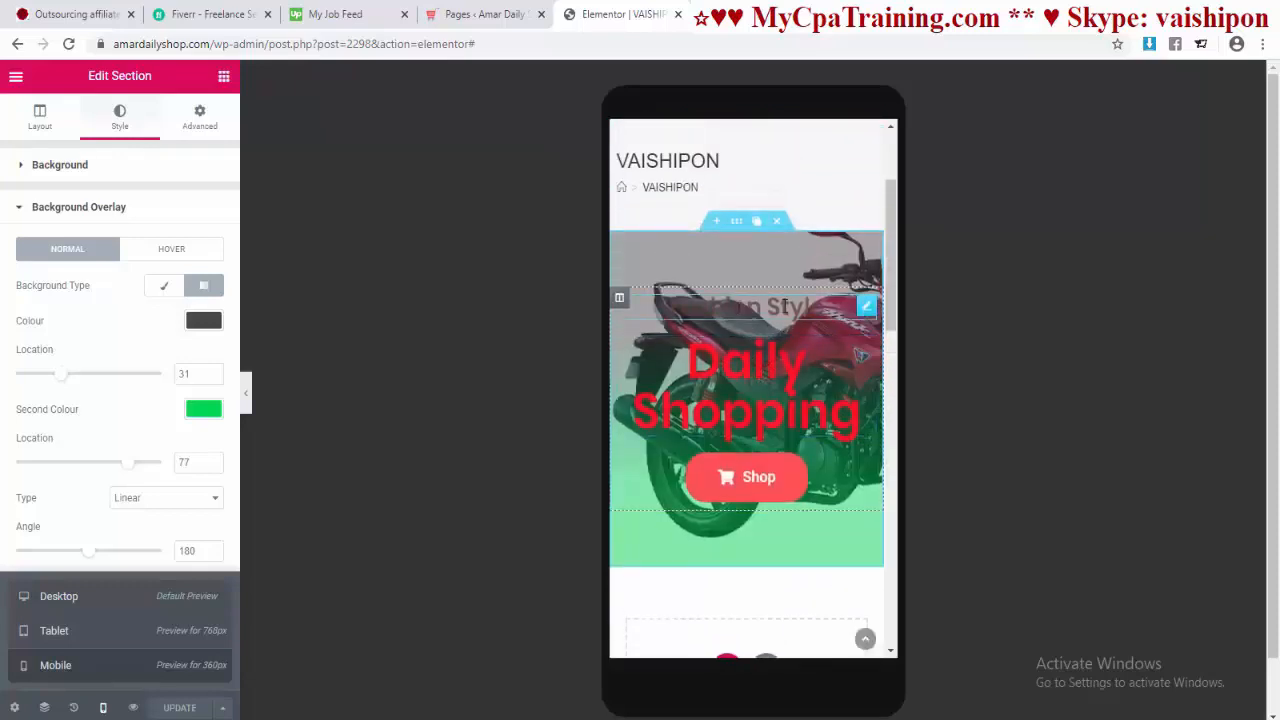
Step: Change the text colour of the "Fashion Style" heading to white
double_click(740, 306)
left_click(745, 307)
double_click(746, 307)
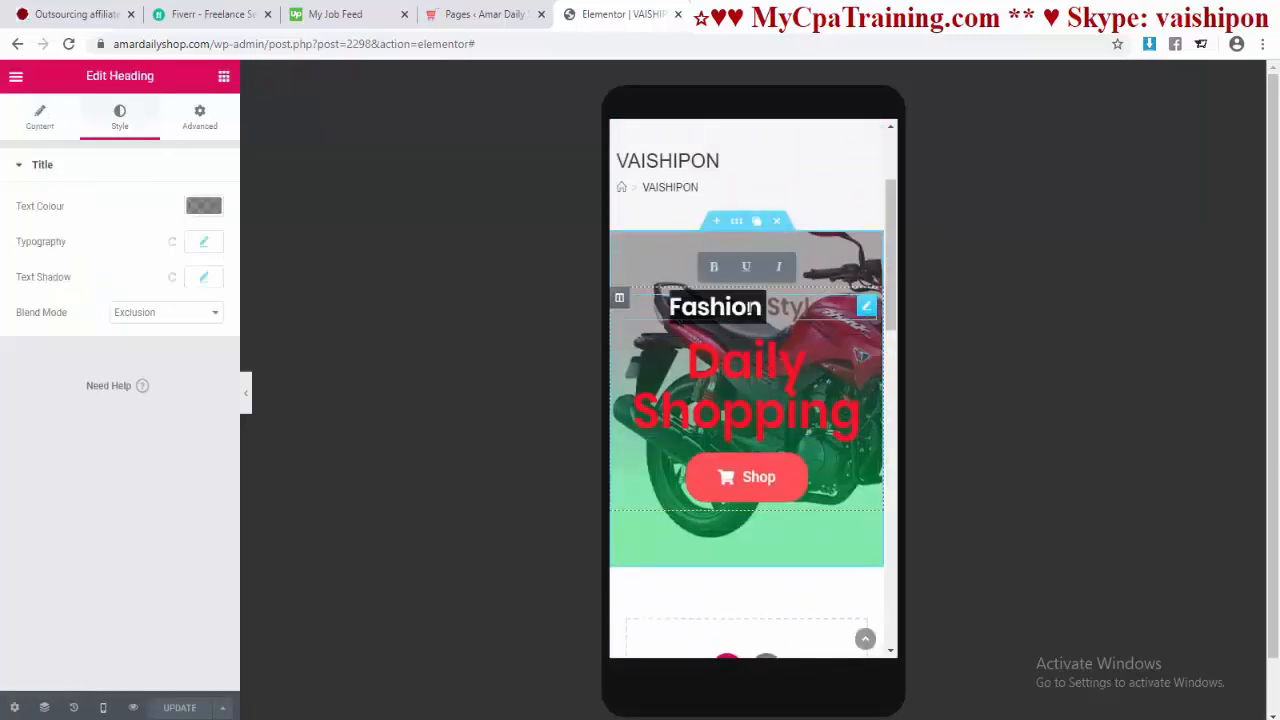
left_click(763, 310)
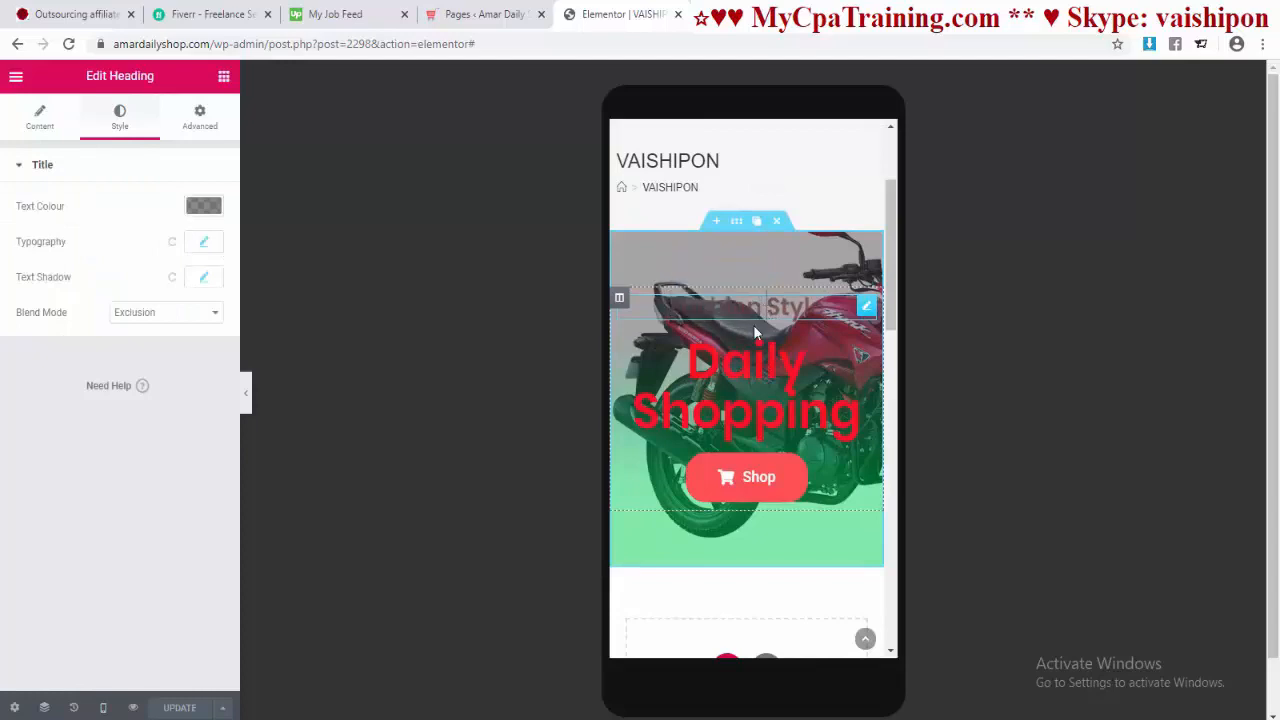
left_click(212, 208)
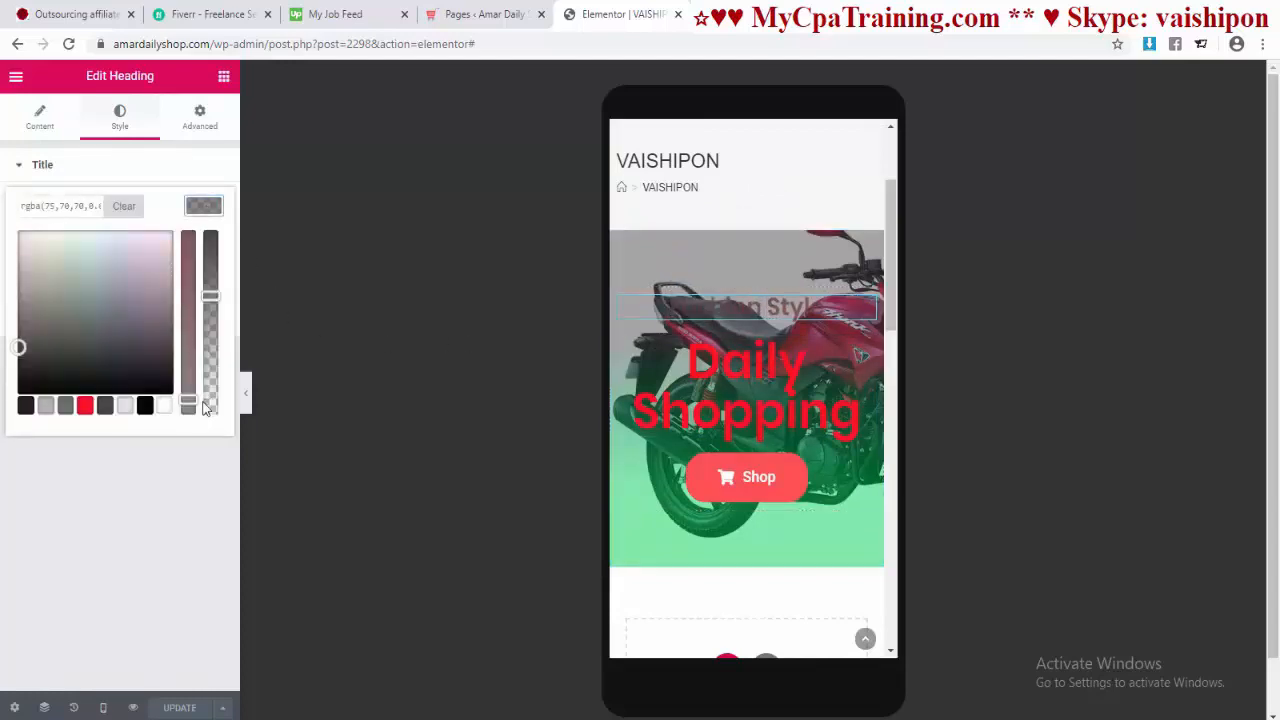
left_click(162, 406)
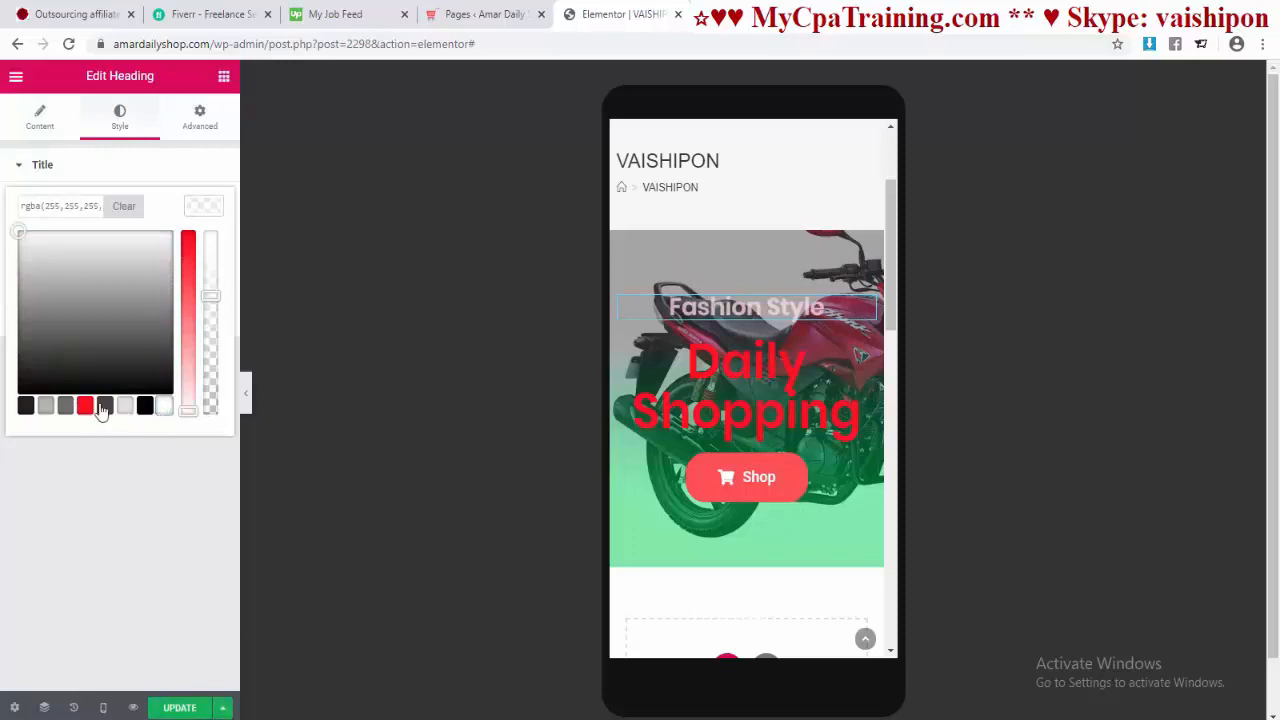
left_click(98, 468)
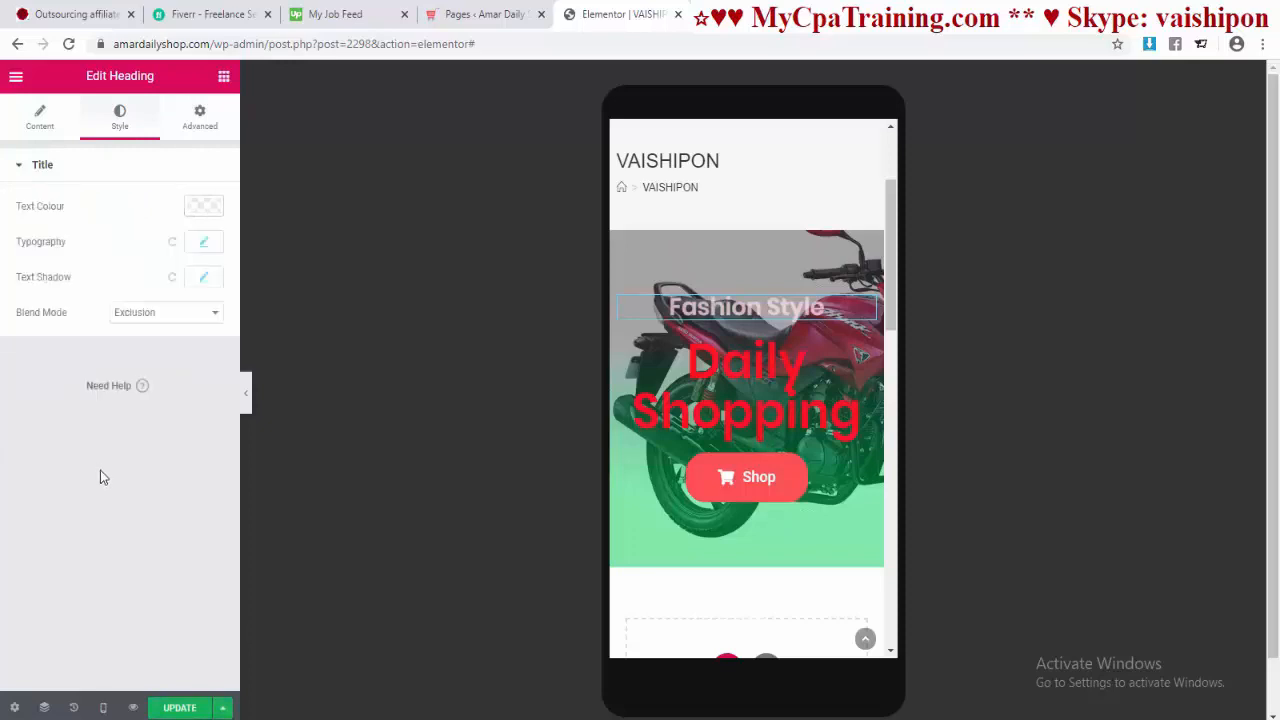
Step: Reset the text shadow colour of the "Fashion Style" heading to its default
left_click(204, 280)
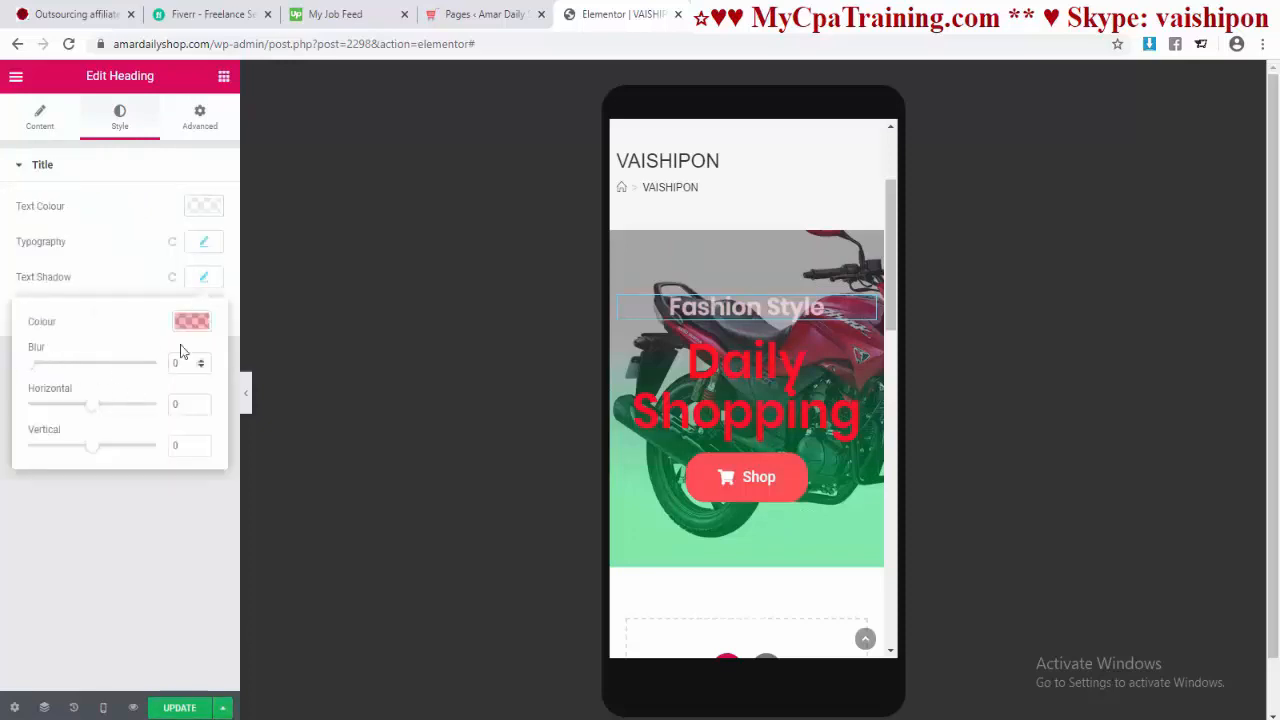
left_click(192, 322)
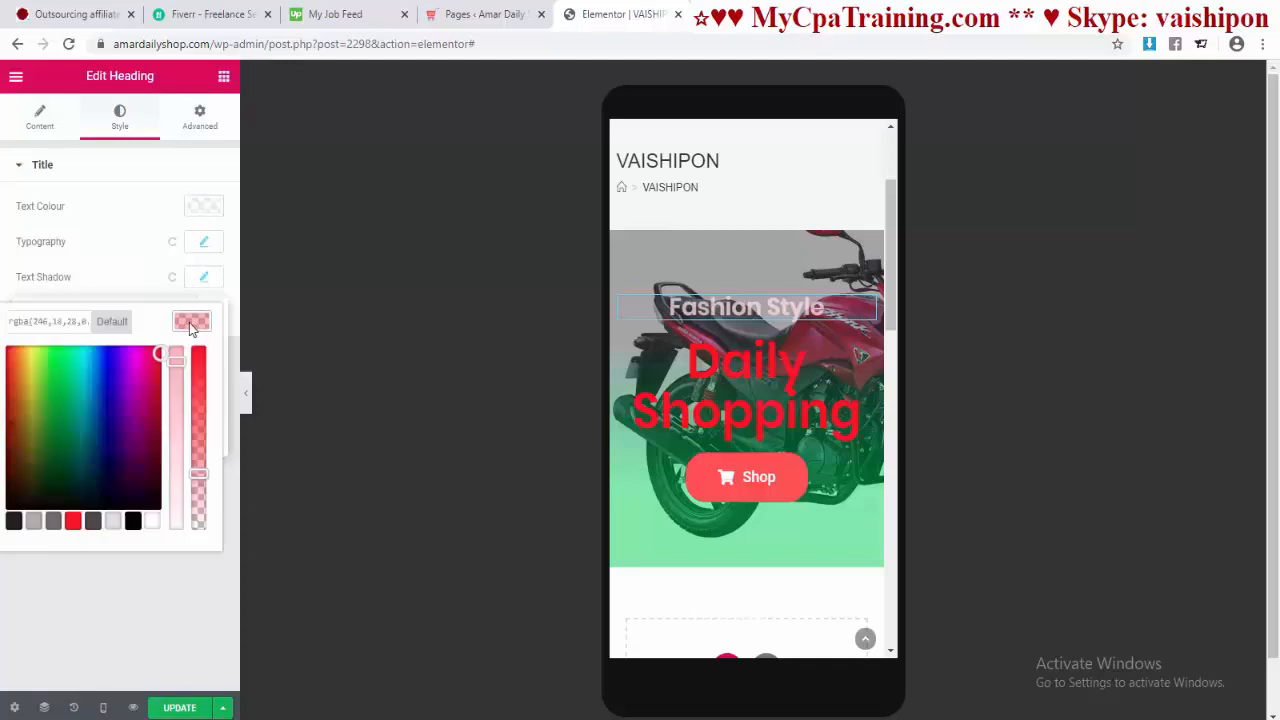
left_click(110, 322)
Step: Change the "Daily Shopping" heading's text colour to white and update the page
left_click(745, 385)
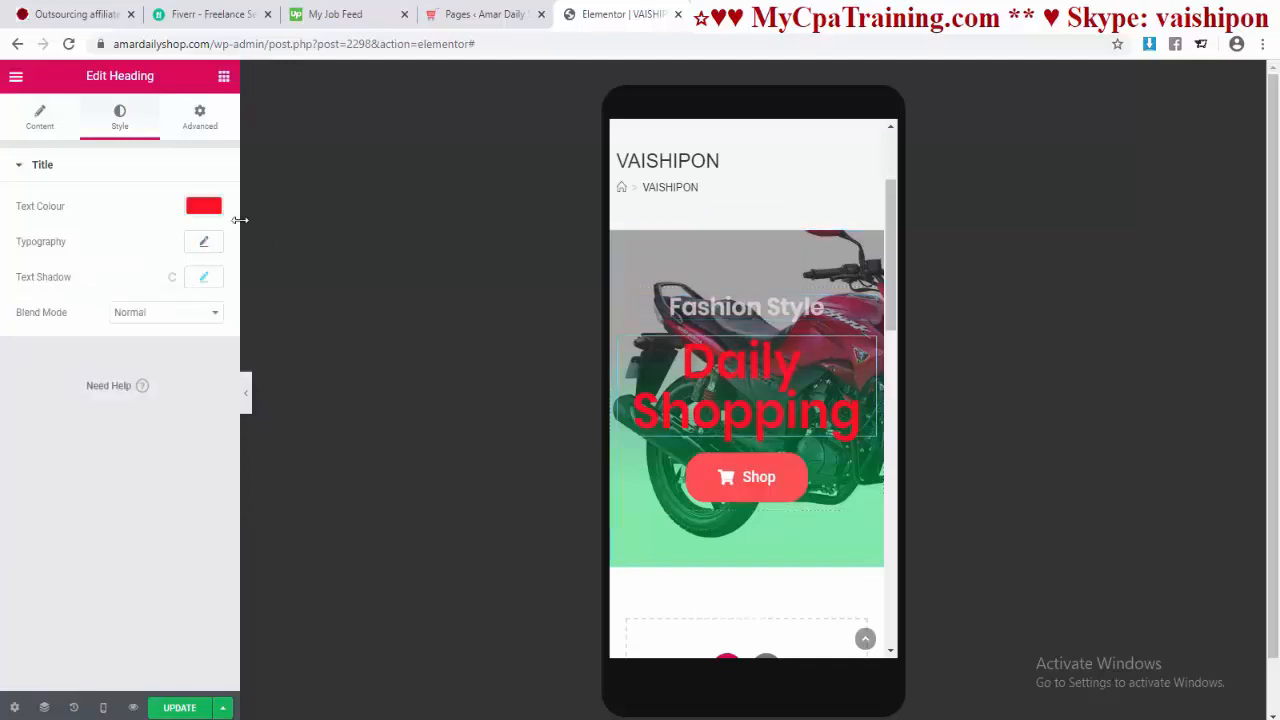
left_click(203, 206)
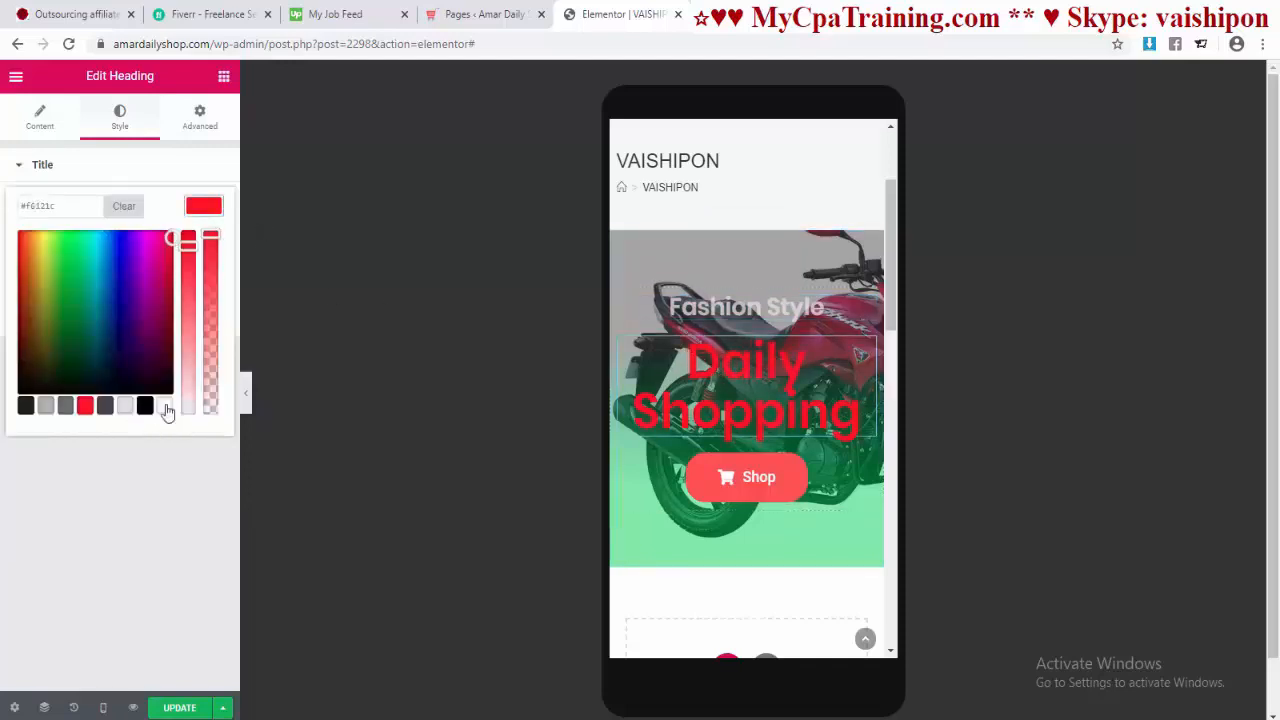
left_click(164, 406)
left_click(115, 501)
scroll(746, 443, "down", 5)
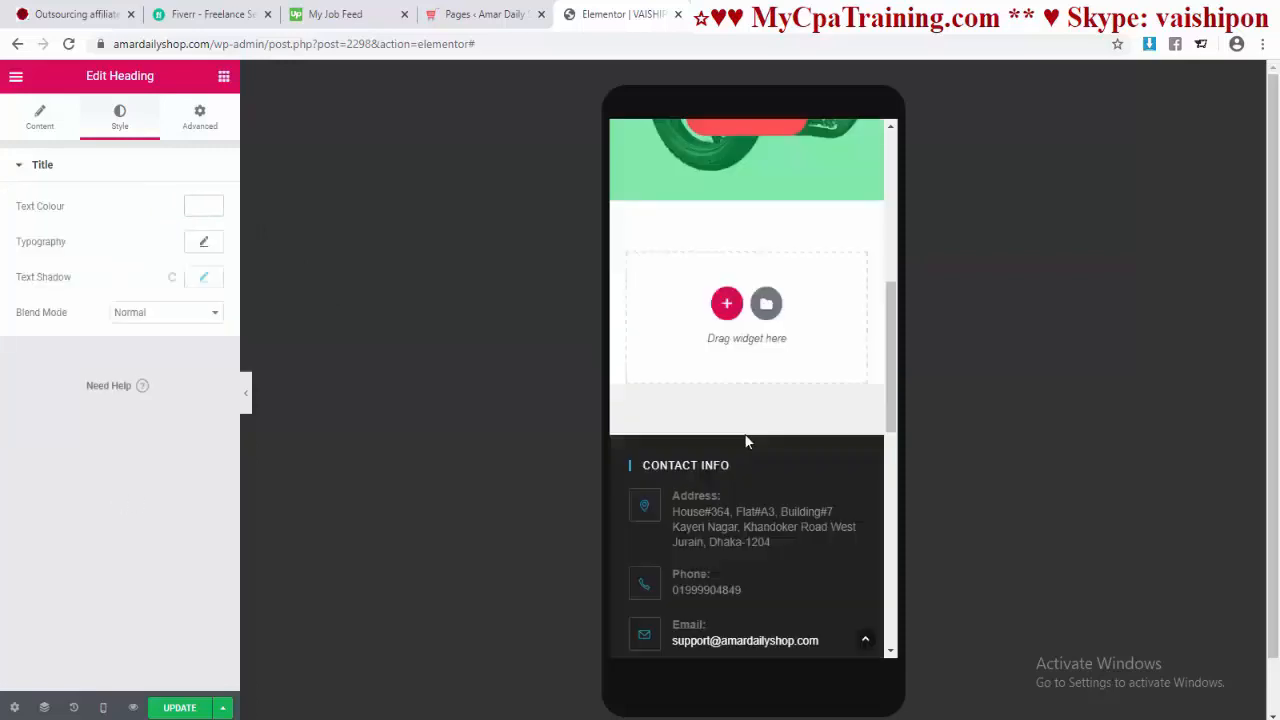
scroll(745, 435, "up", 5)
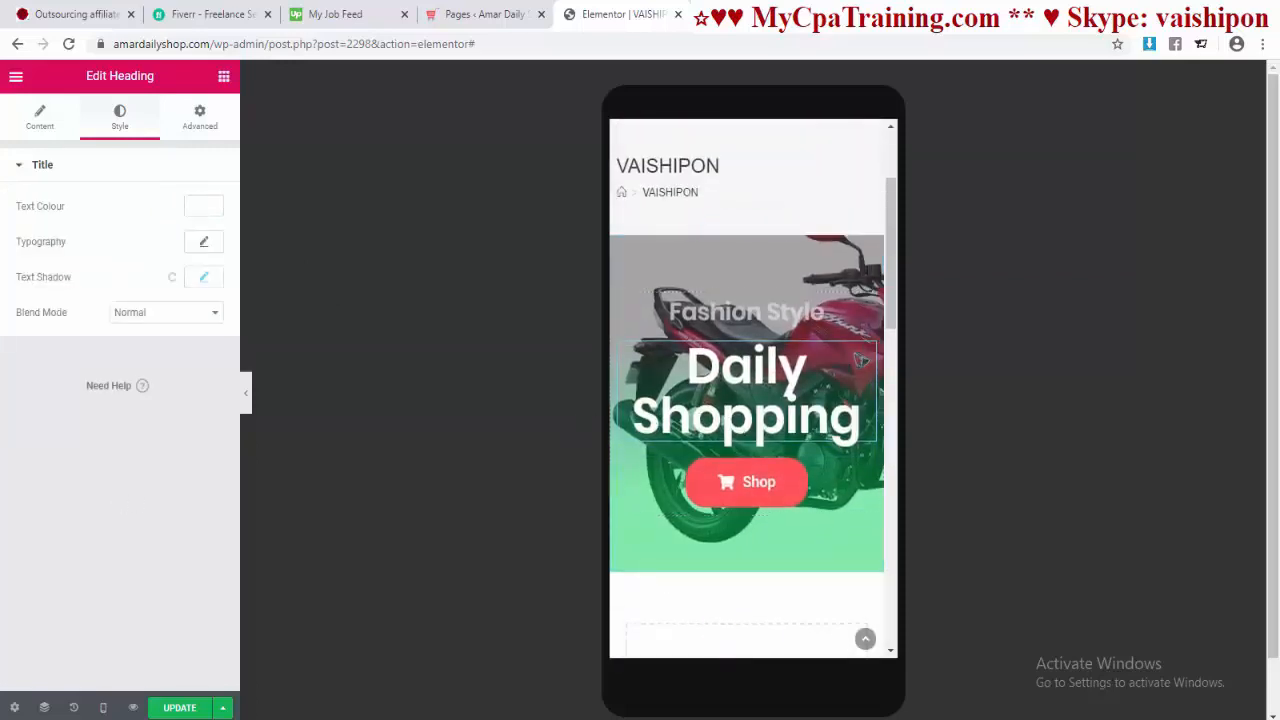
left_click(178, 708)
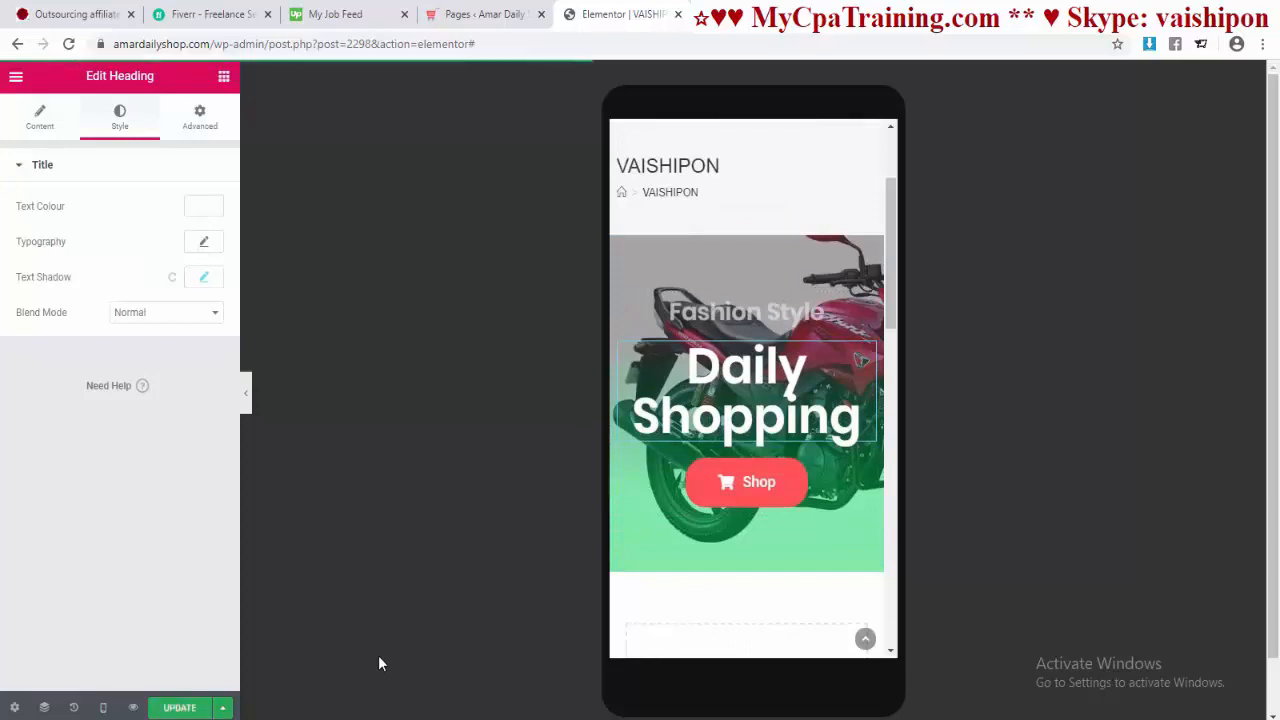
Step: Check the banner layout in the Tablet preview and return to the Desktop preview
left_click(104, 708)
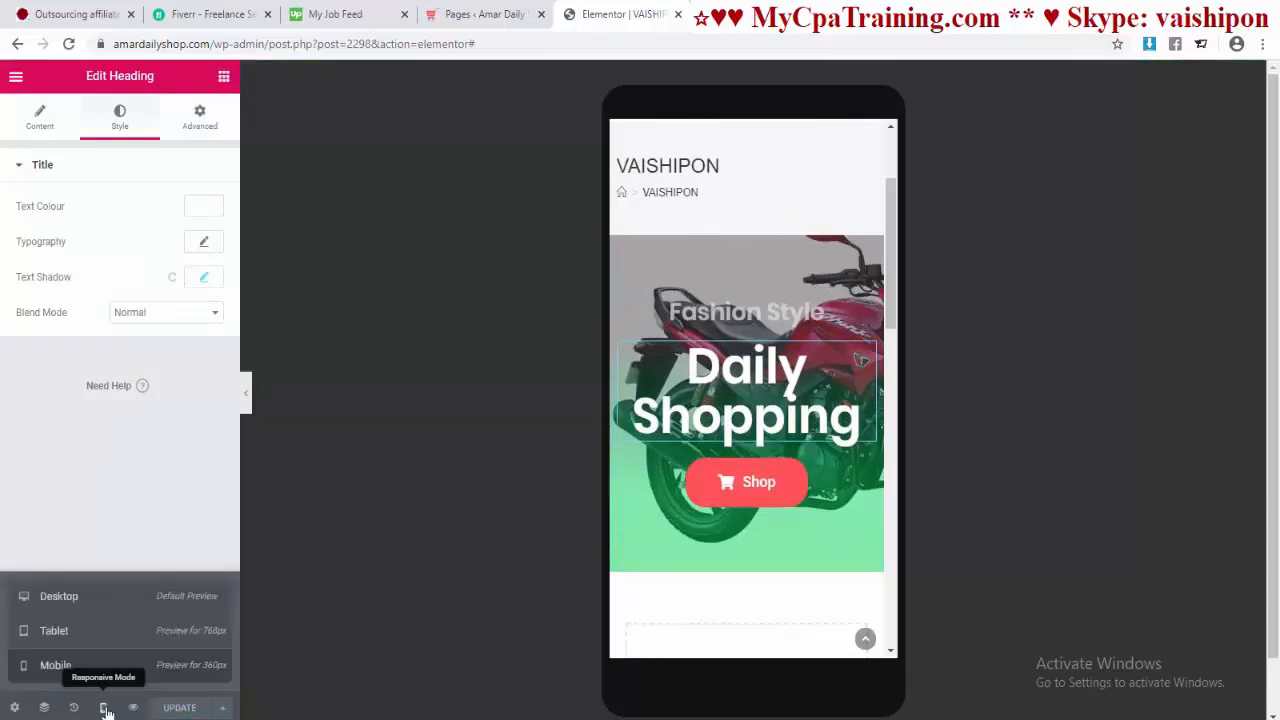
left_click(86, 632)
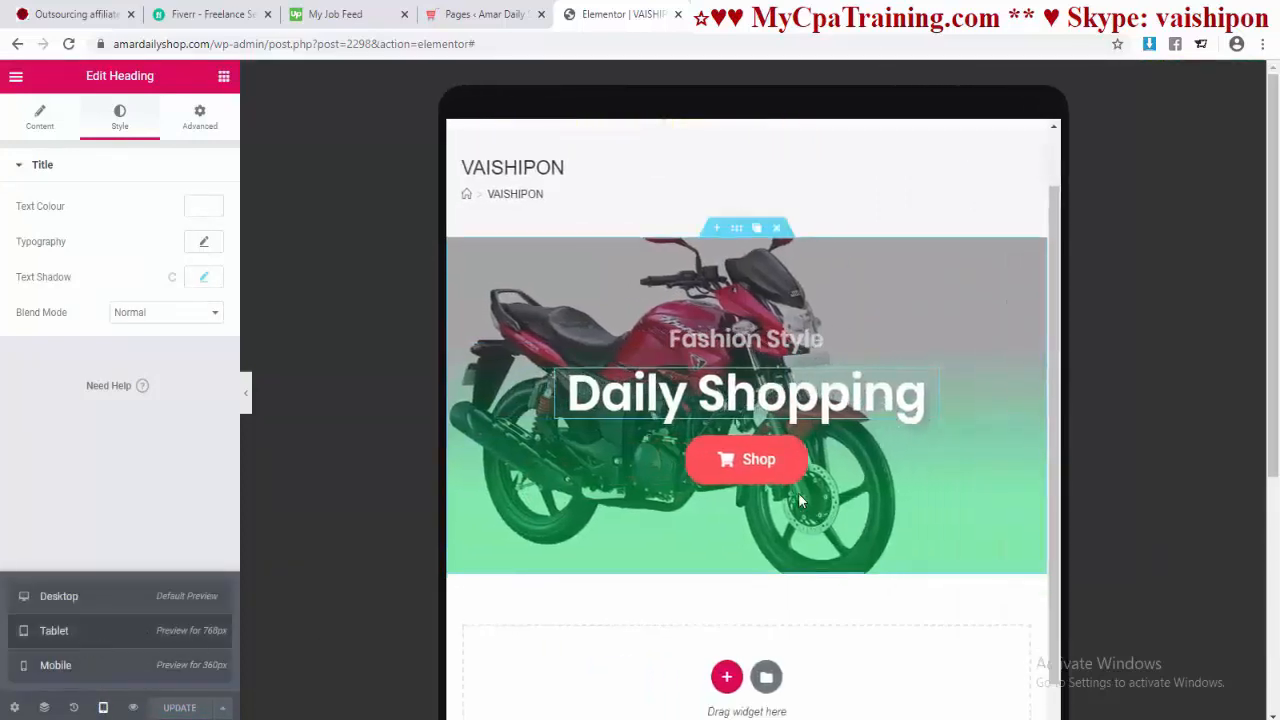
scroll(798, 492, "down", 3)
scroll(797, 494, "up", 4)
scroll(797, 494, "down", 1)
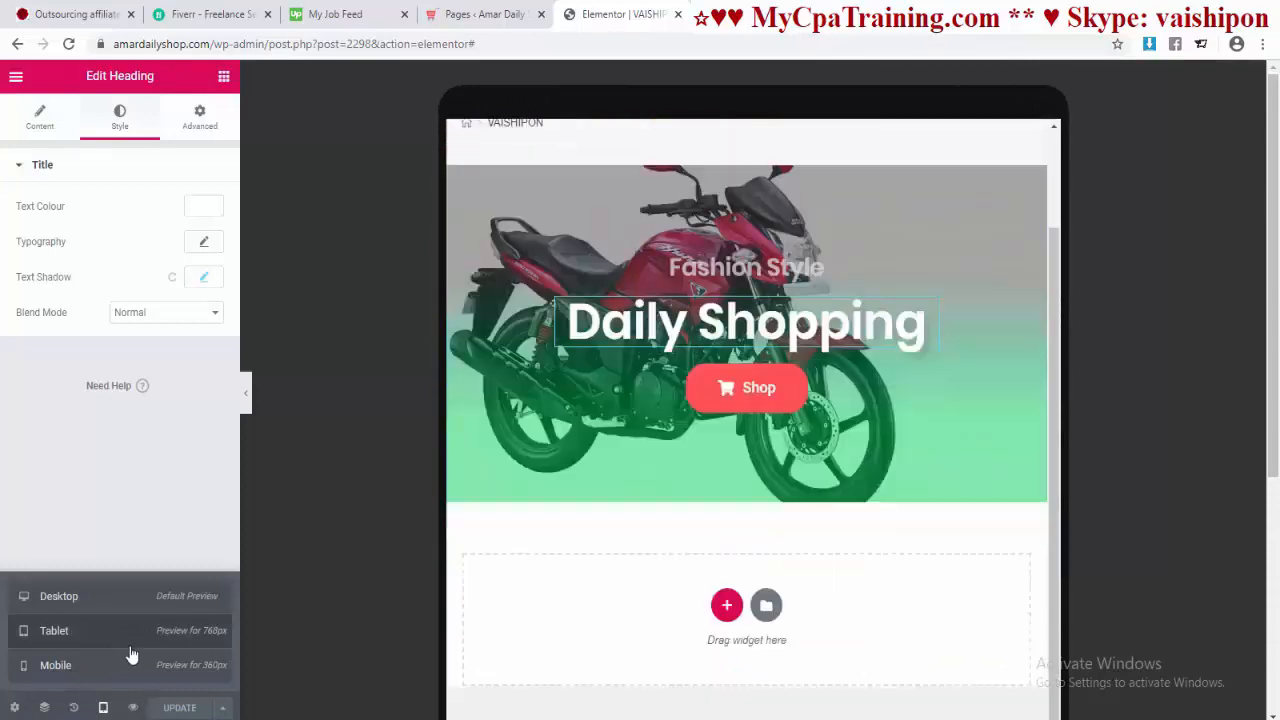
left_click(80, 600)
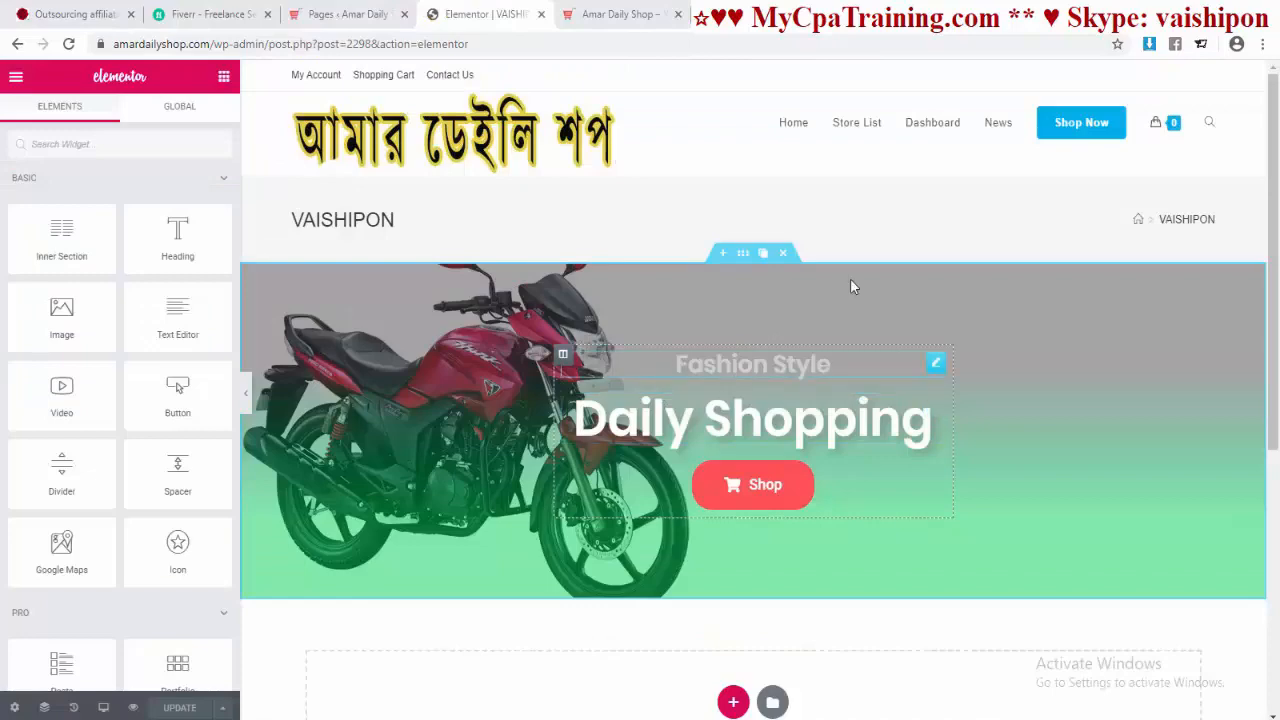
Step: Look at the New Arrivals section on the live shop's home page and return to the Elementor editor
left_click(614, 14)
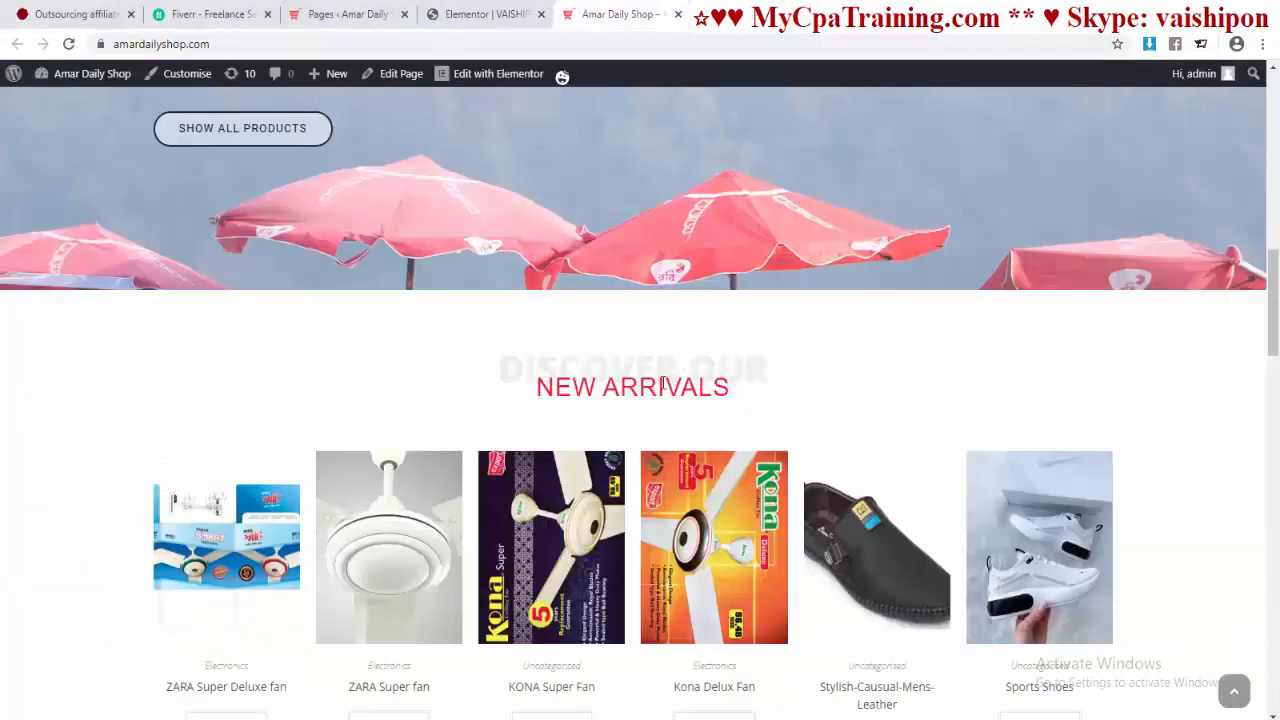
scroll(662, 383, "down", 1)
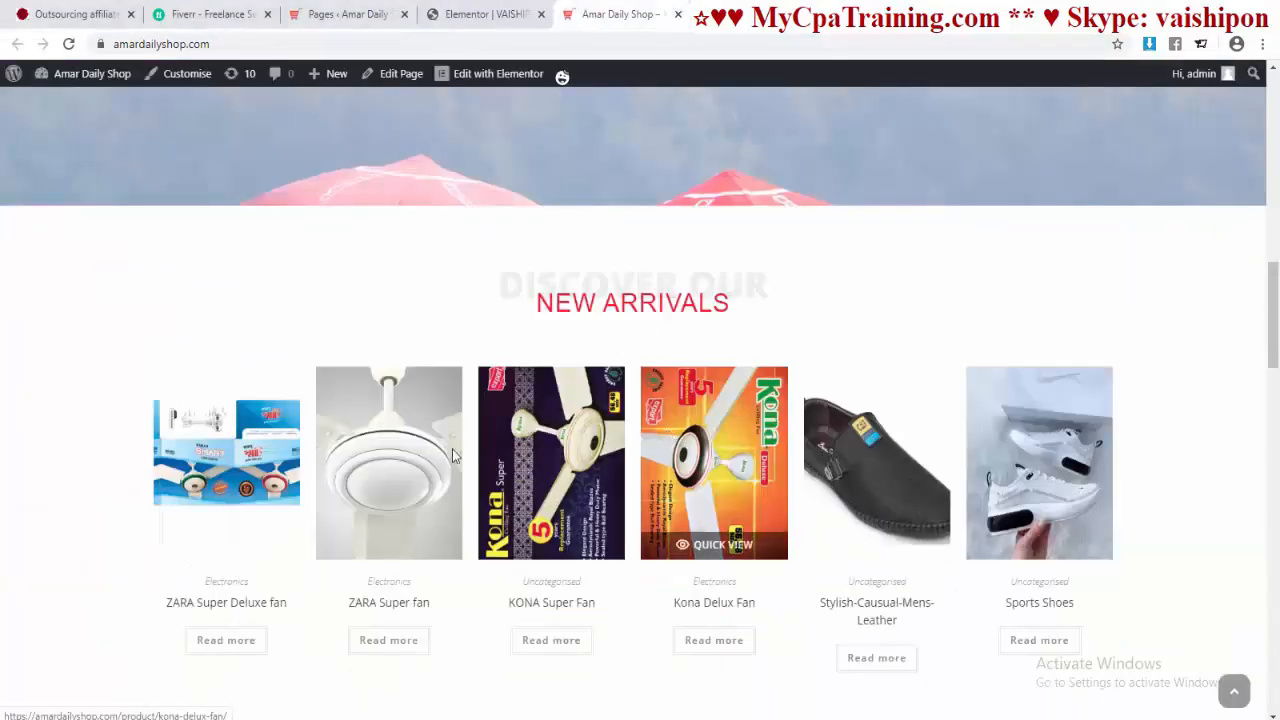
key("ctrl+shift+Tab")
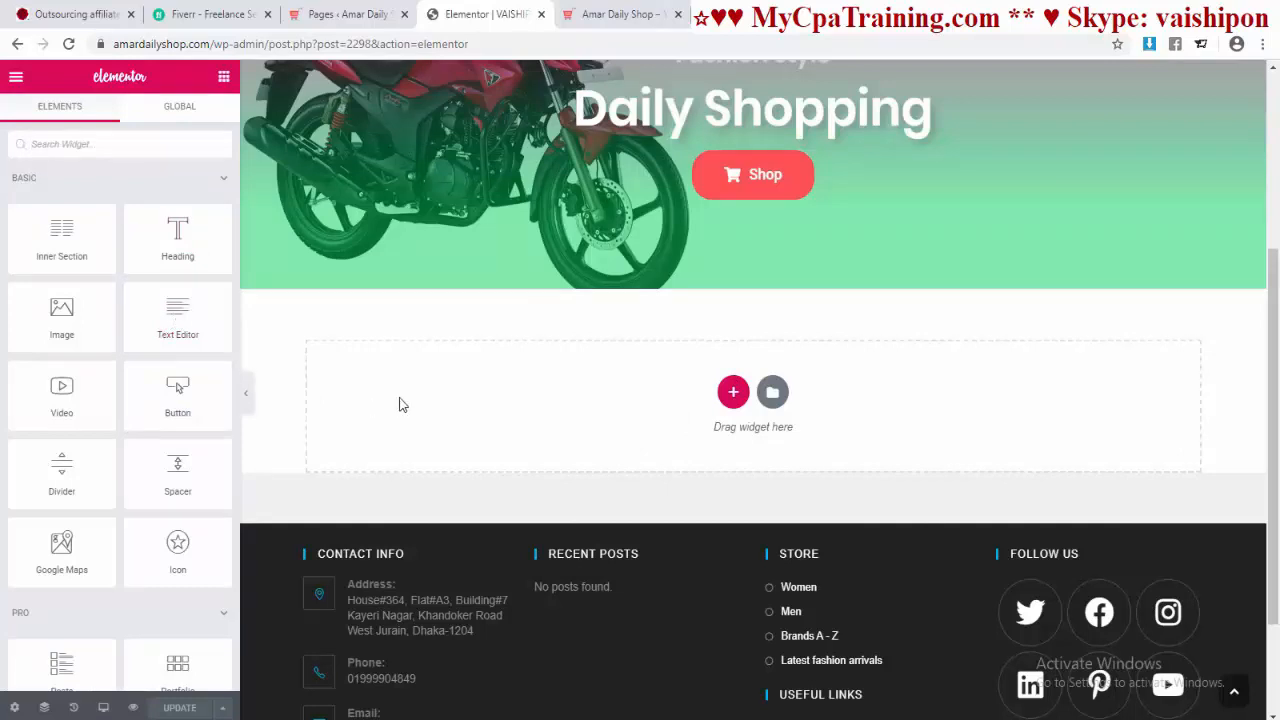
Step: Add a Text Editor widget reading "New Arrivals" below the banner, with red, centred text
left_click_drag(170, 305, 727, 398)
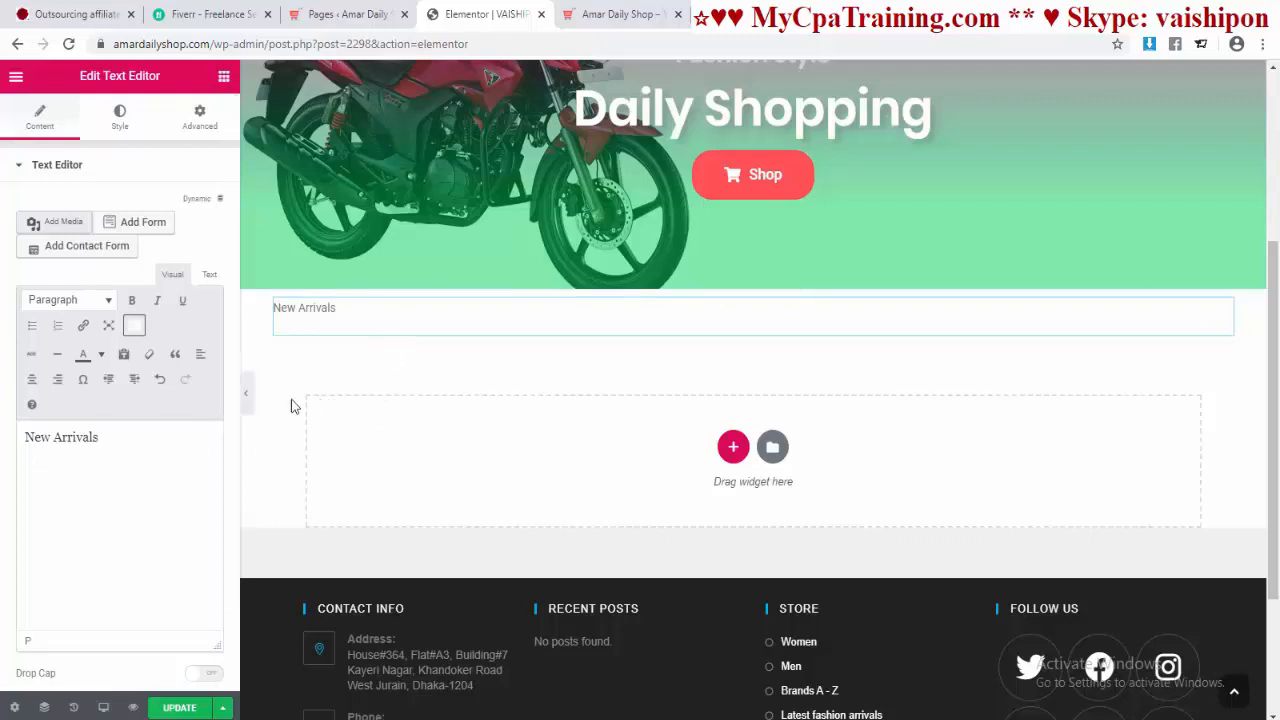
left_click(120, 117)
left_click(209, 247)
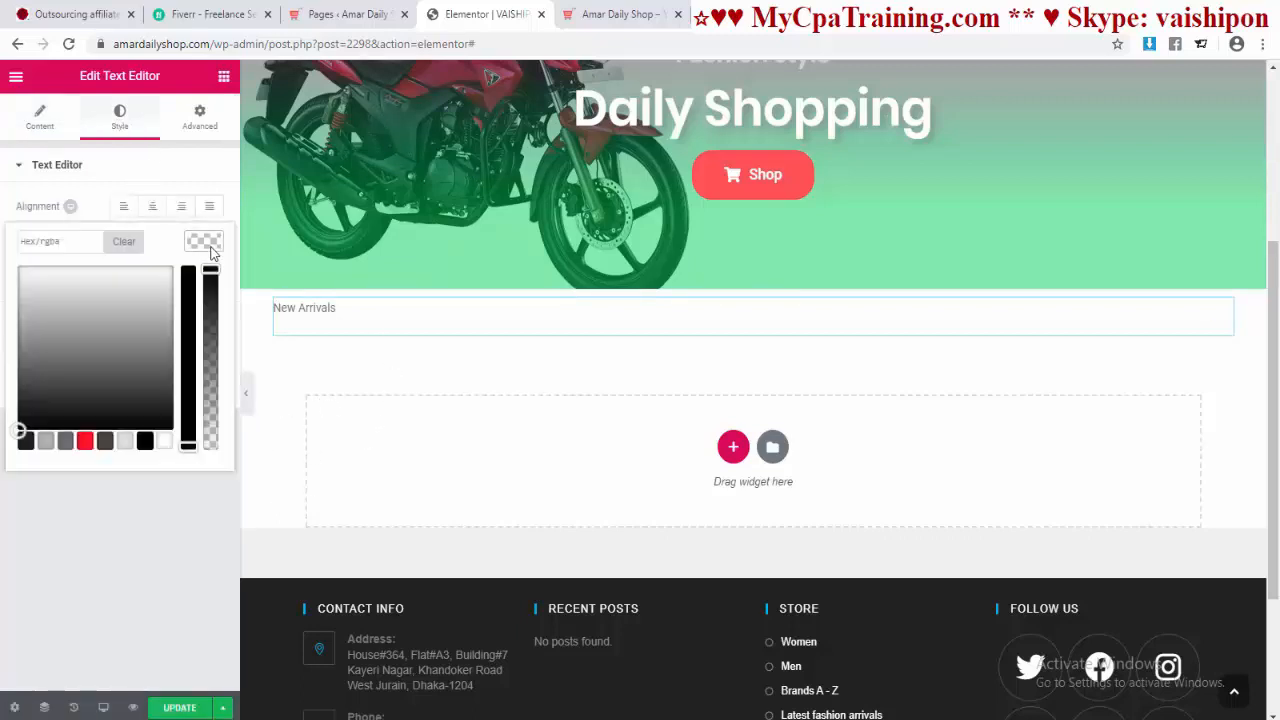
left_click(85, 440)
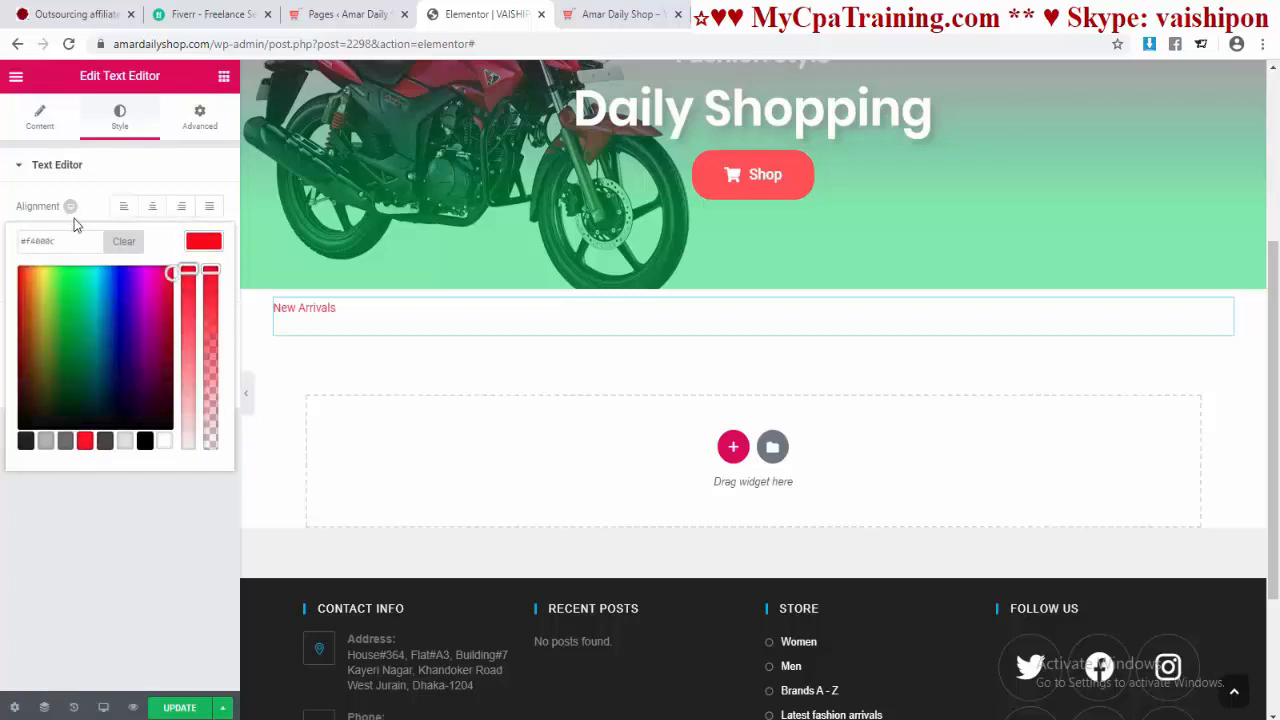
left_click(154, 208)
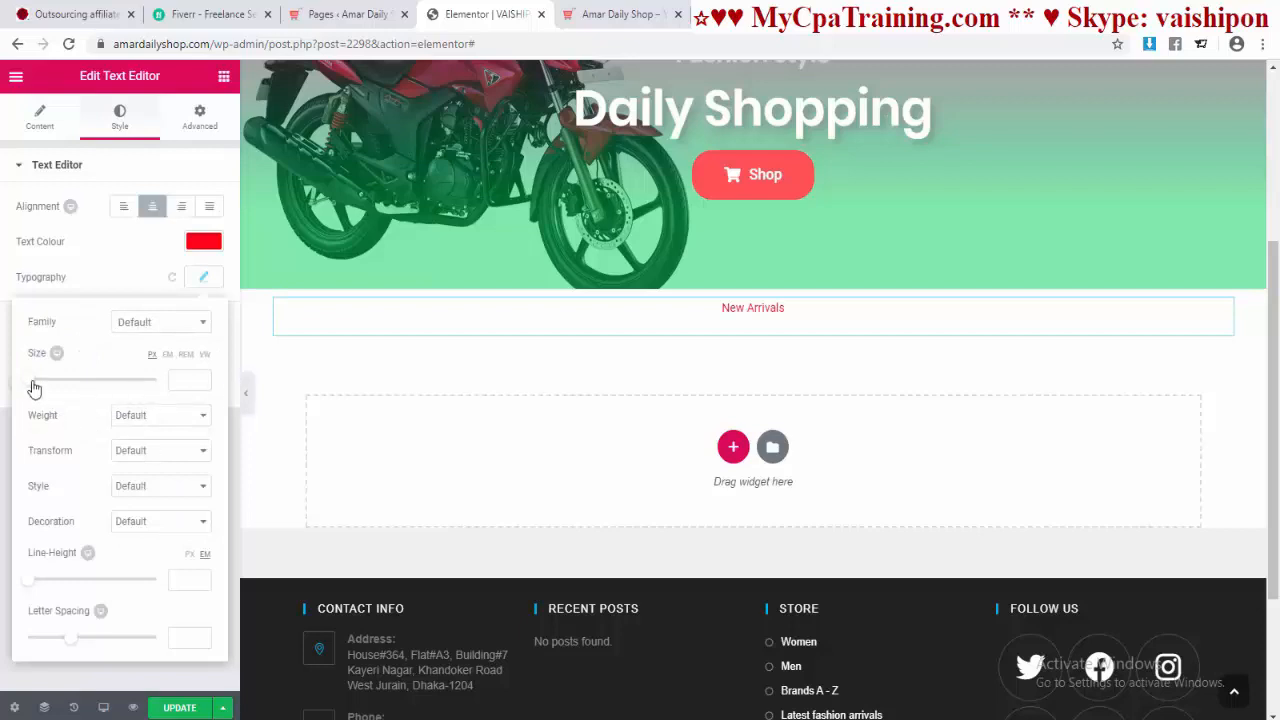
Step: Set the "New Arrivals" typography to size 54 px, weight 900 and Uppercase
left_click_drag(33, 387, 63, 387)
left_click(138, 424)
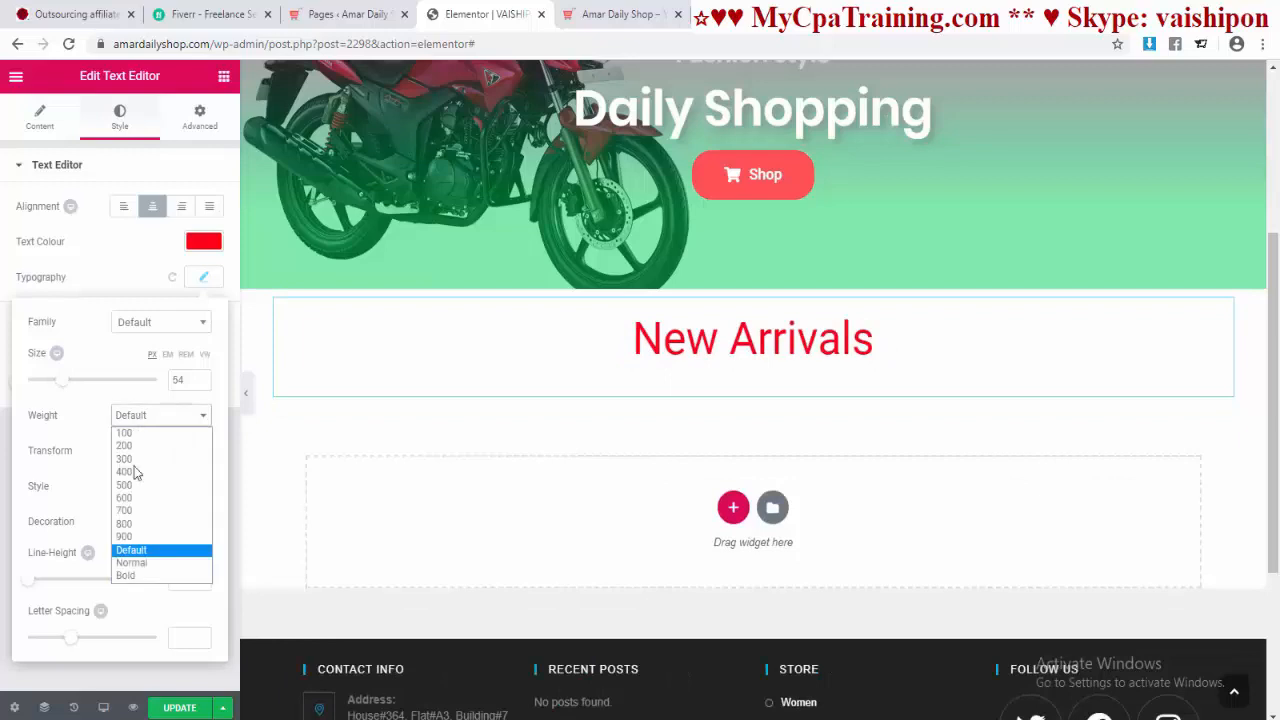
left_click(129, 536)
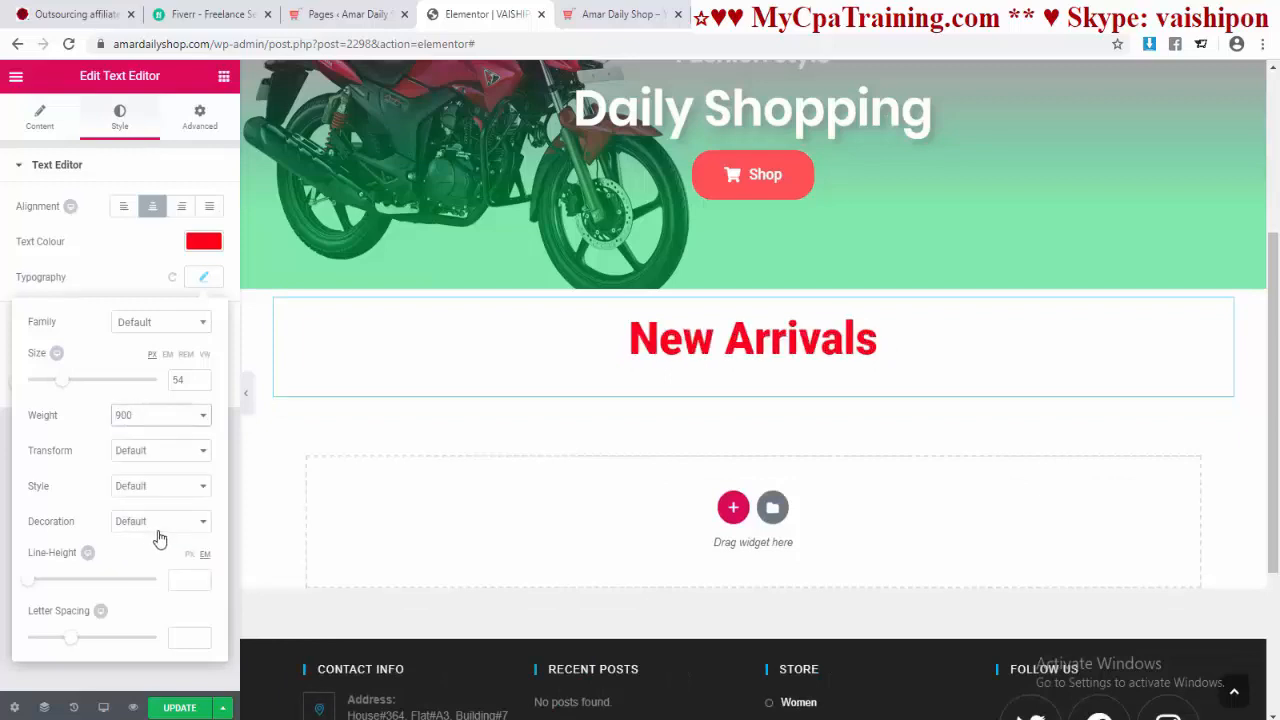
left_click(173, 455)
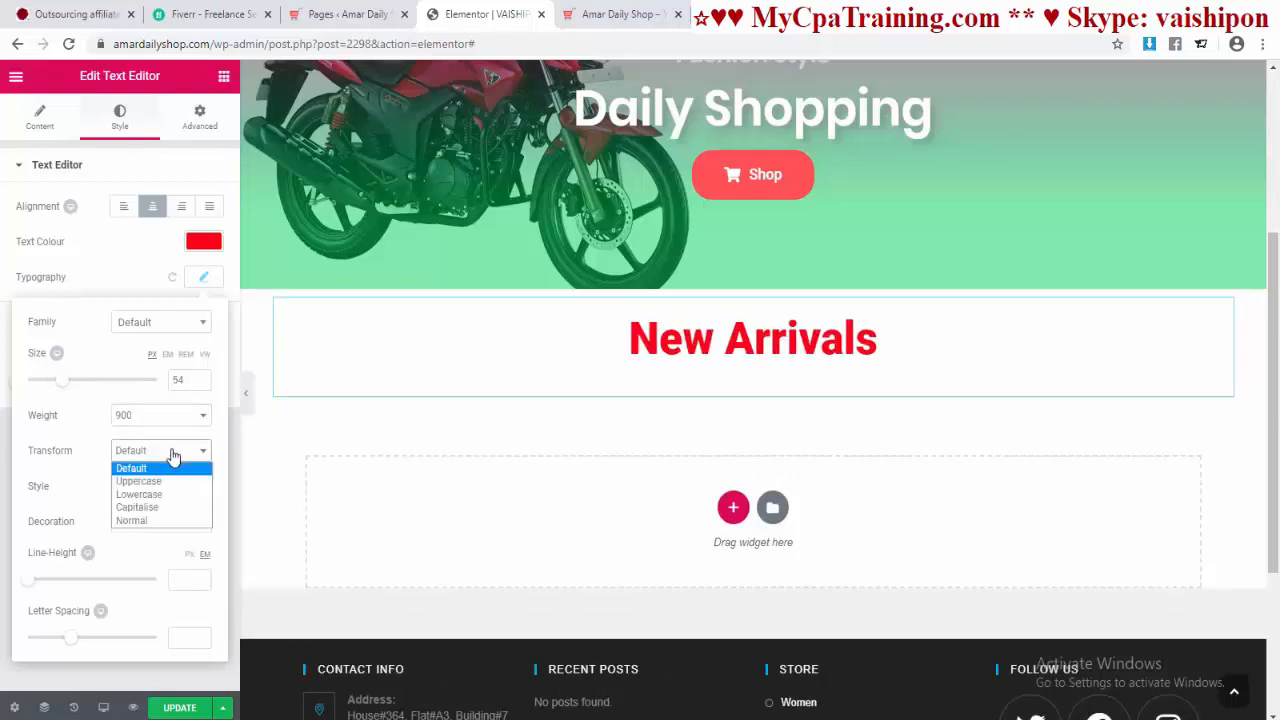
left_click(155, 482)
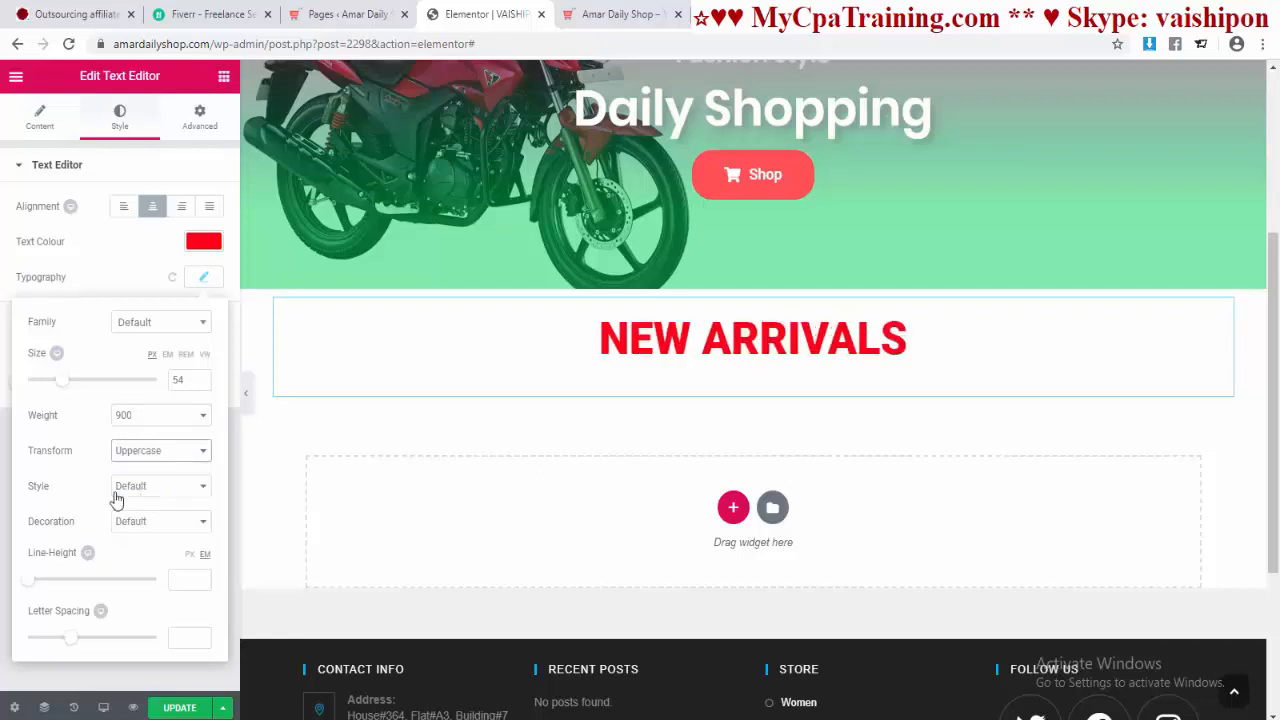
left_click(153, 500)
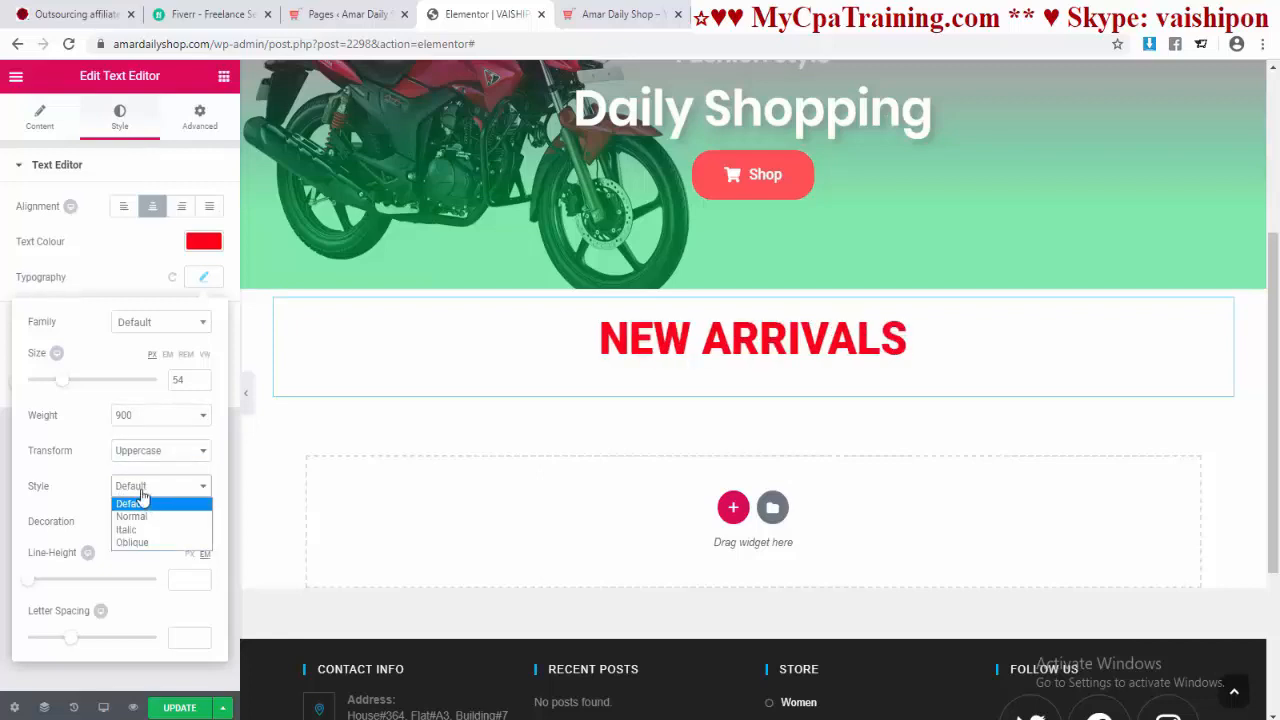
left_click(72, 497)
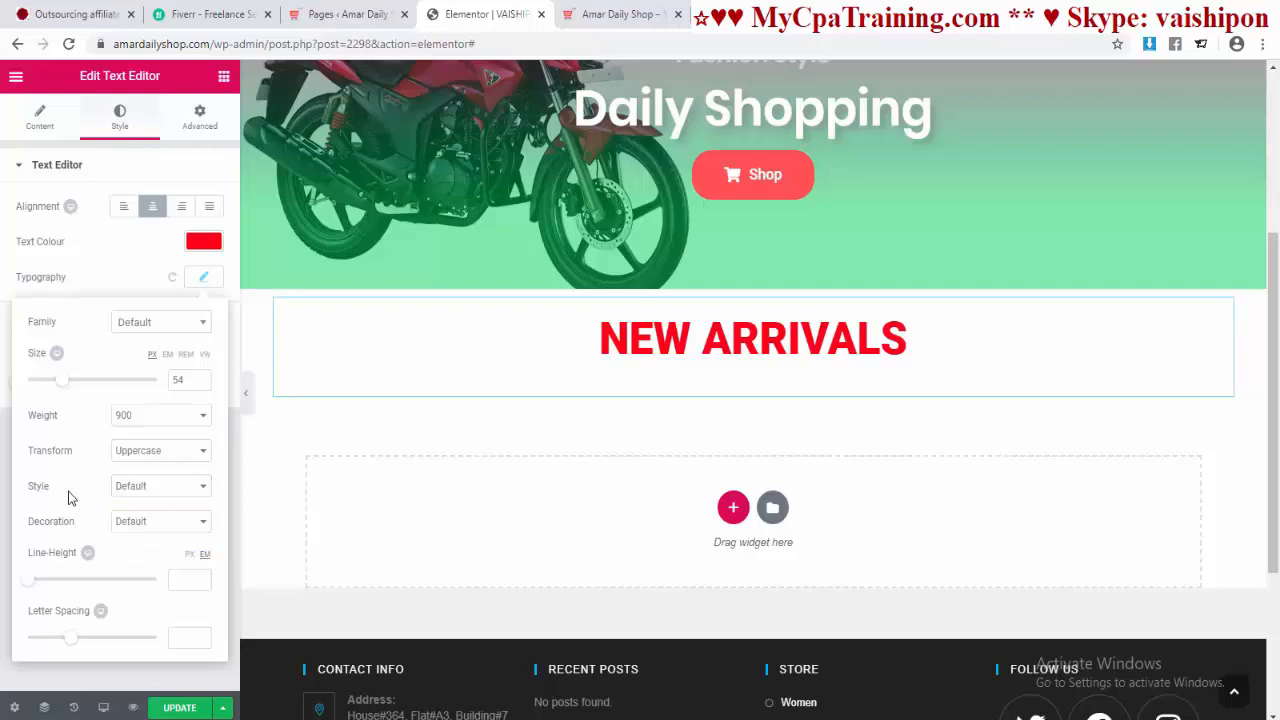
left_click(136, 530)
left_click(151, 590)
Step: Compare with the New Arrivals heading on the live shop page and reopen the text widget's content settings
key("ctrl+Tab")
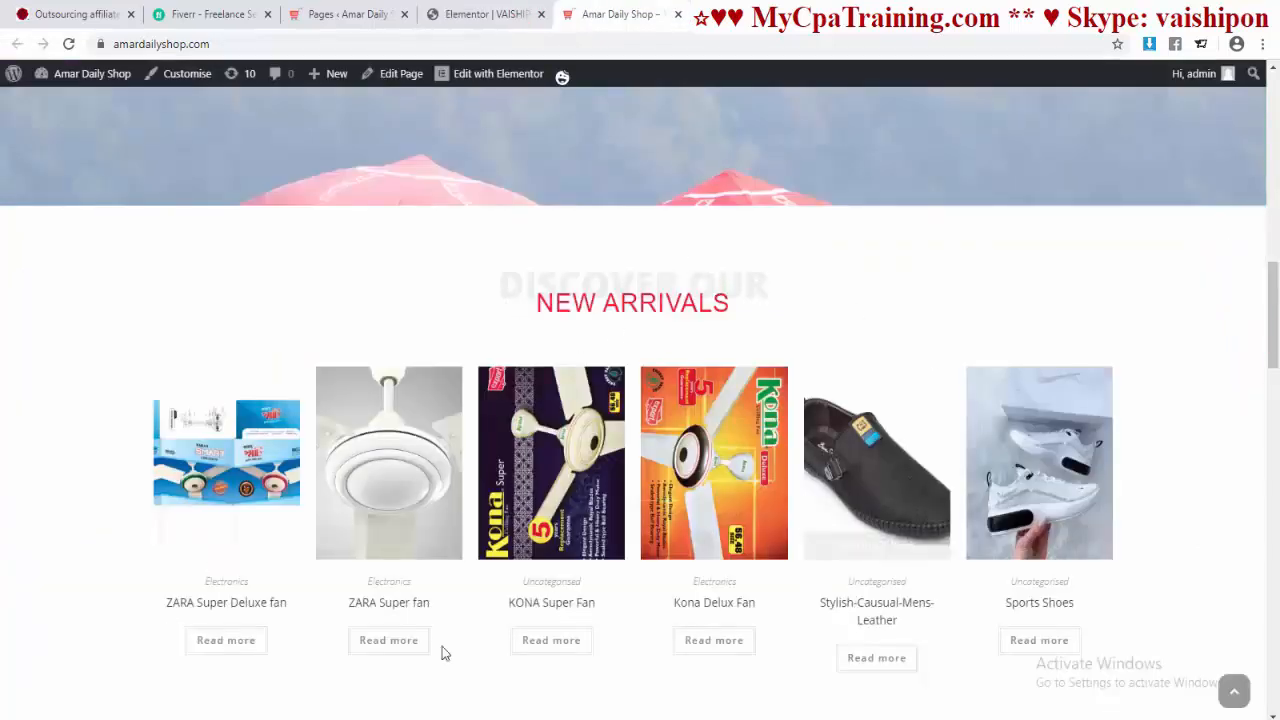
left_click(466, 16)
left_click(38, 120)
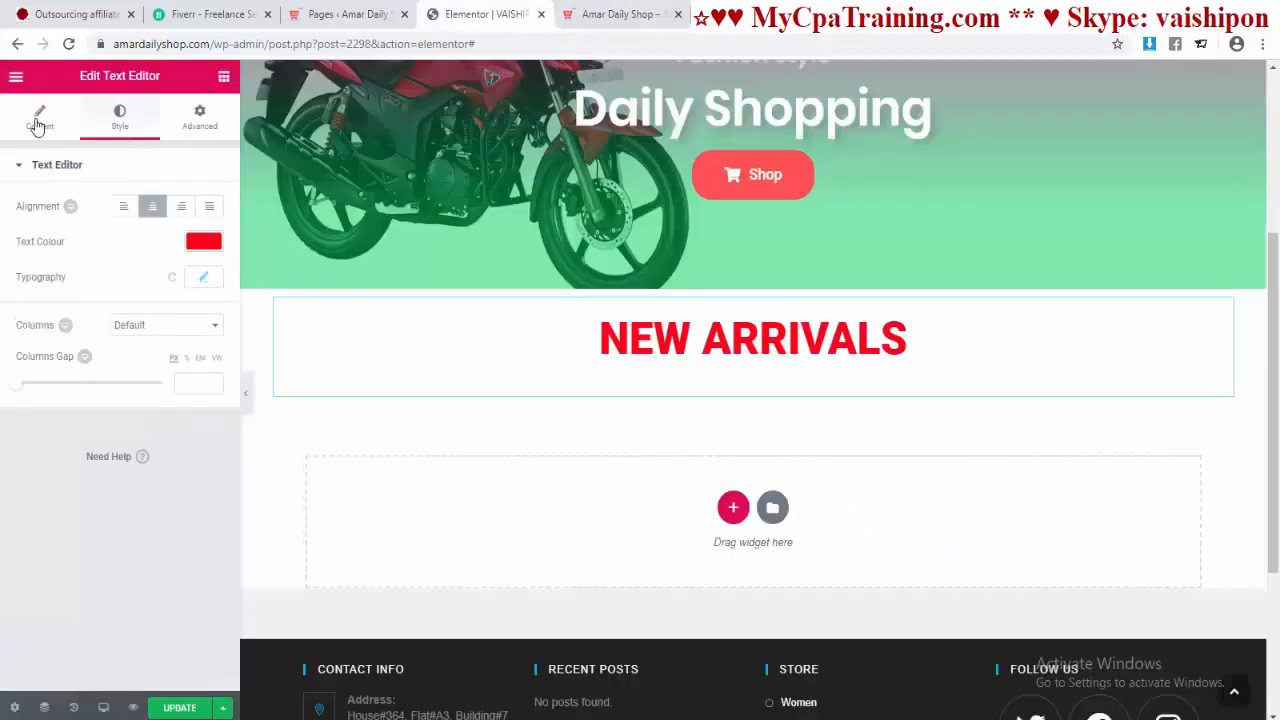
left_click(40, 118)
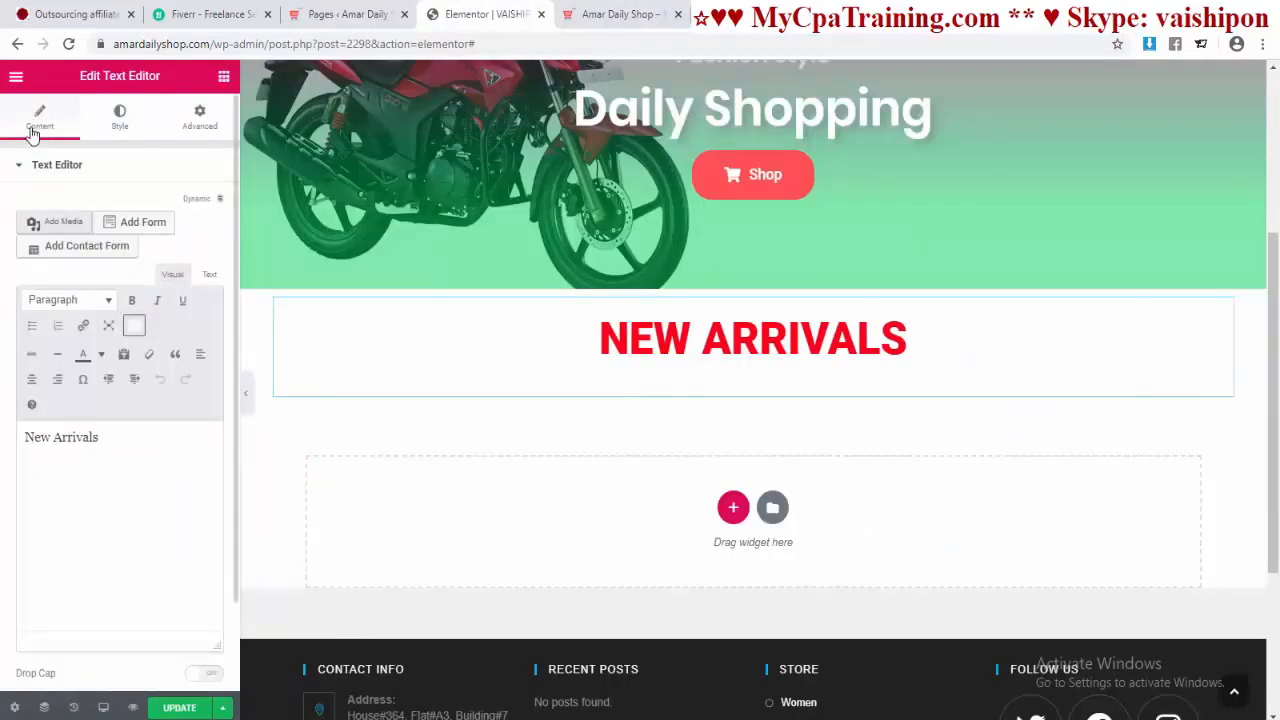
left_click(223, 78)
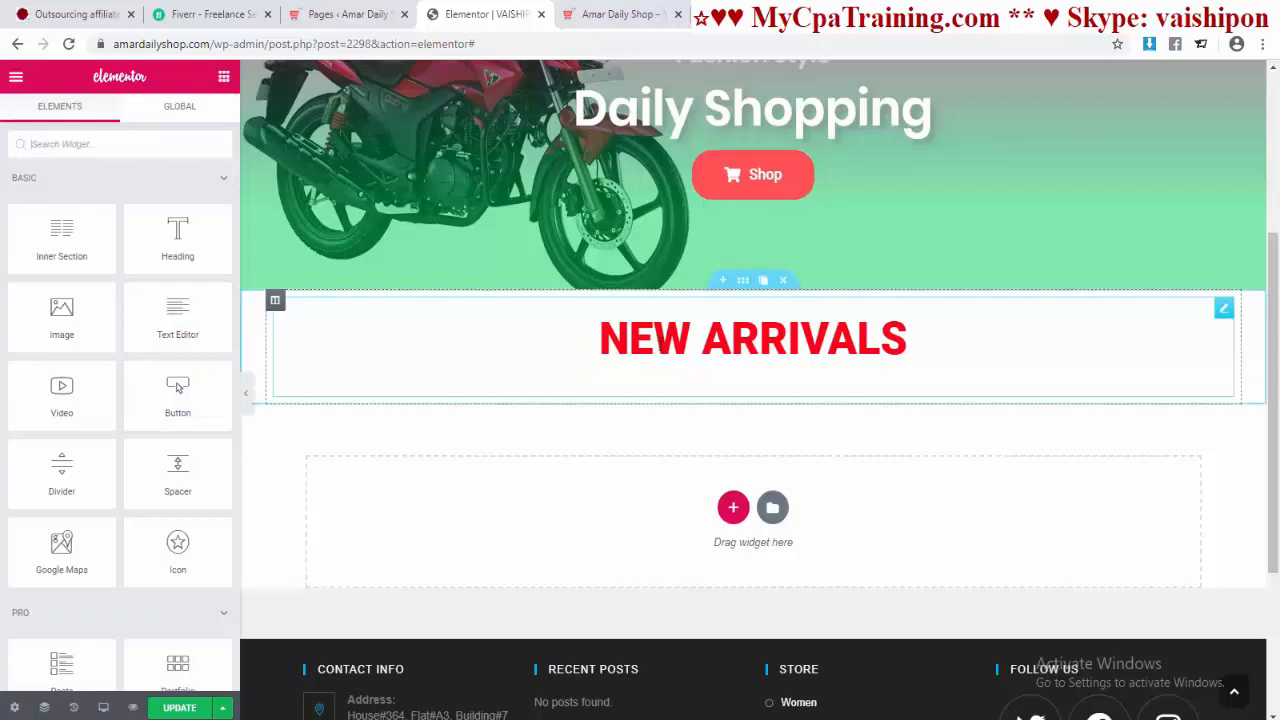
left_click(660, 342)
left_click(62, 452)
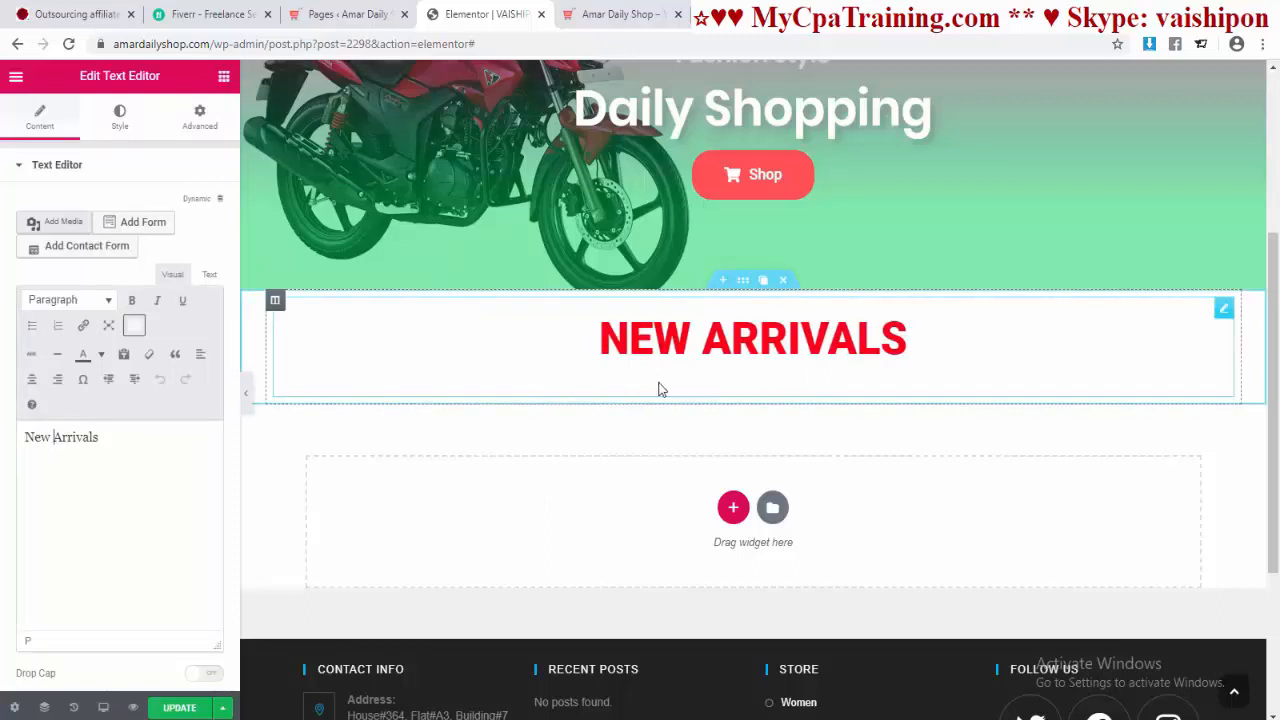
left_click(223, 76)
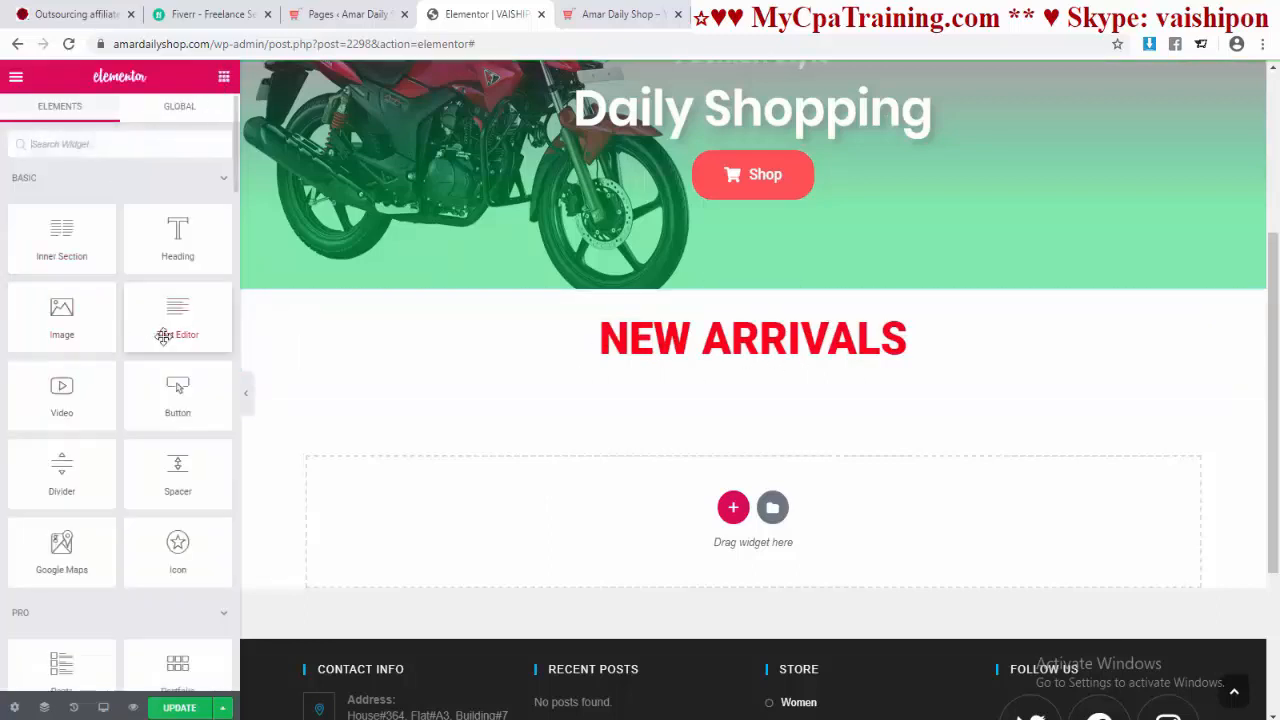
Step: Colour only the word "Arrivals" green in the text widget below the banner and return to the widget list
left_click(675, 361)
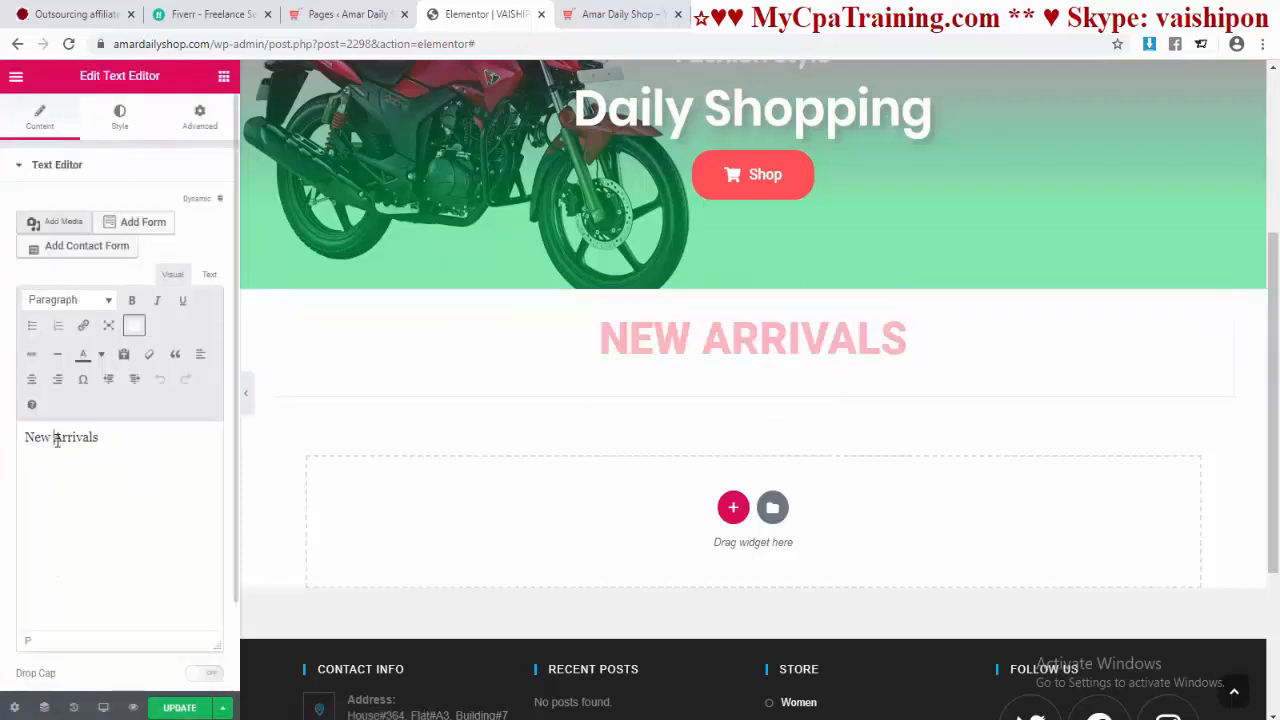
left_click_drag(54, 441, 110, 442)
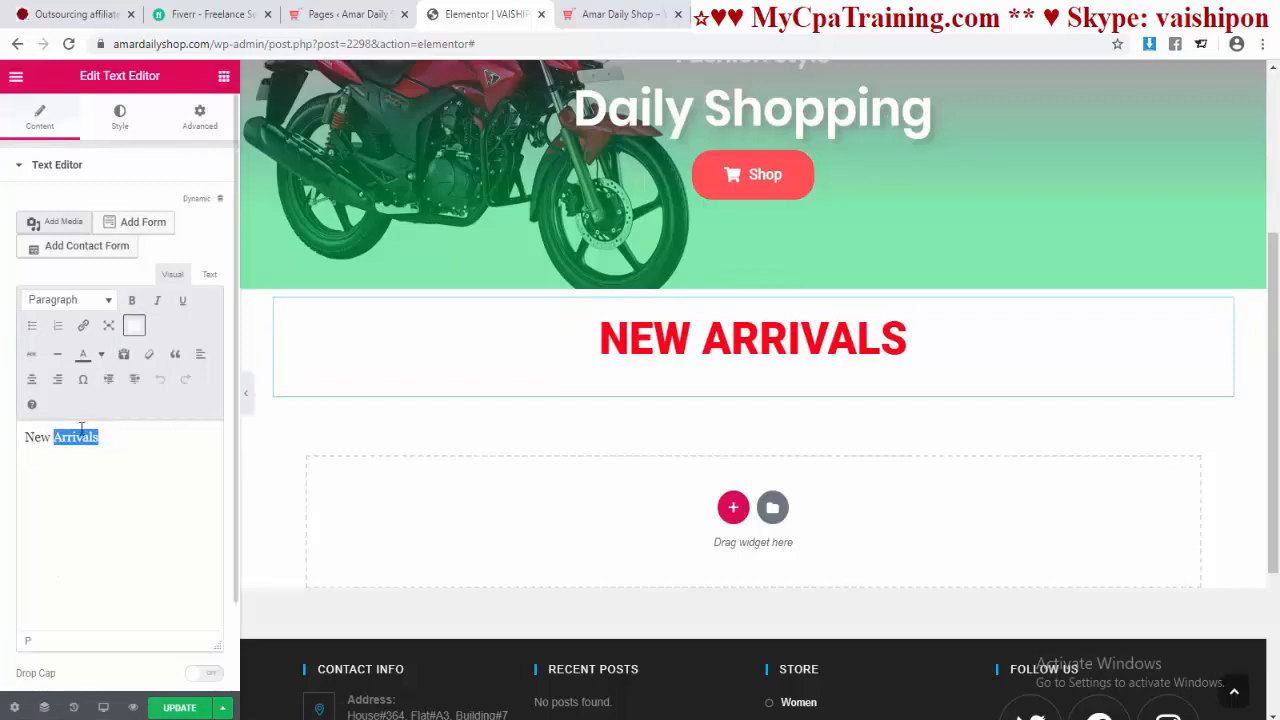
left_click(101, 355)
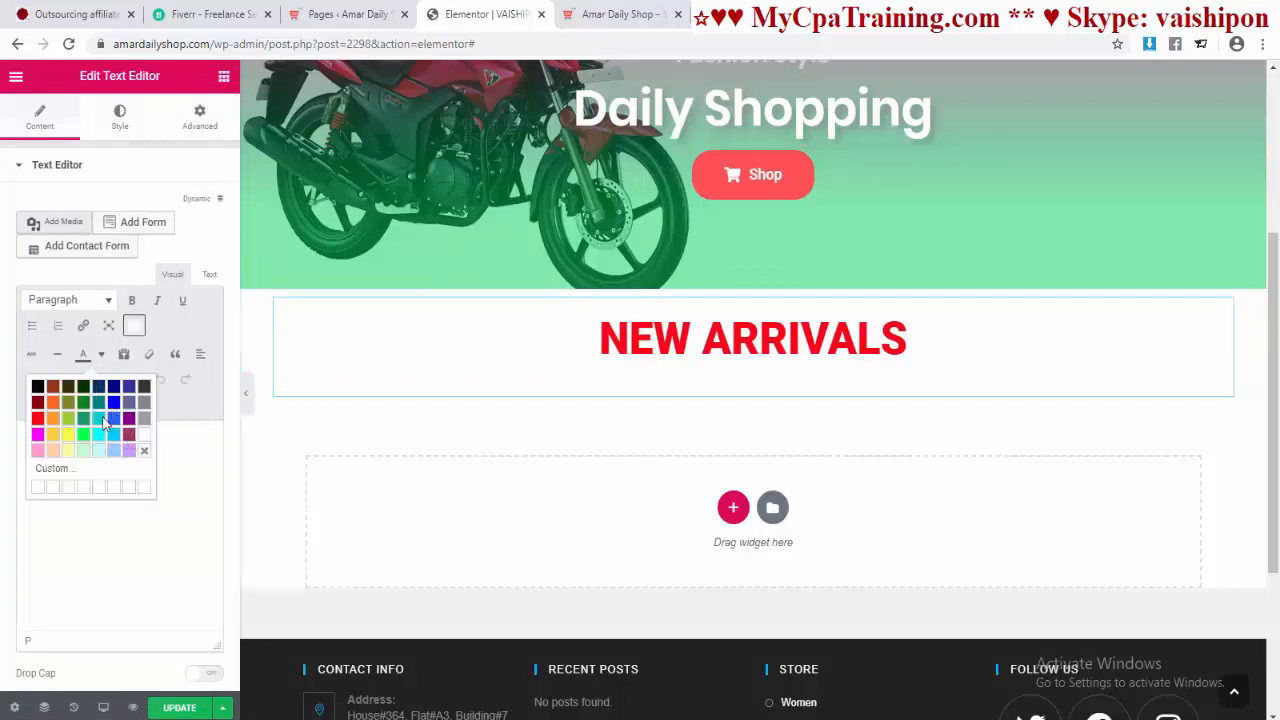
left_click(83, 404)
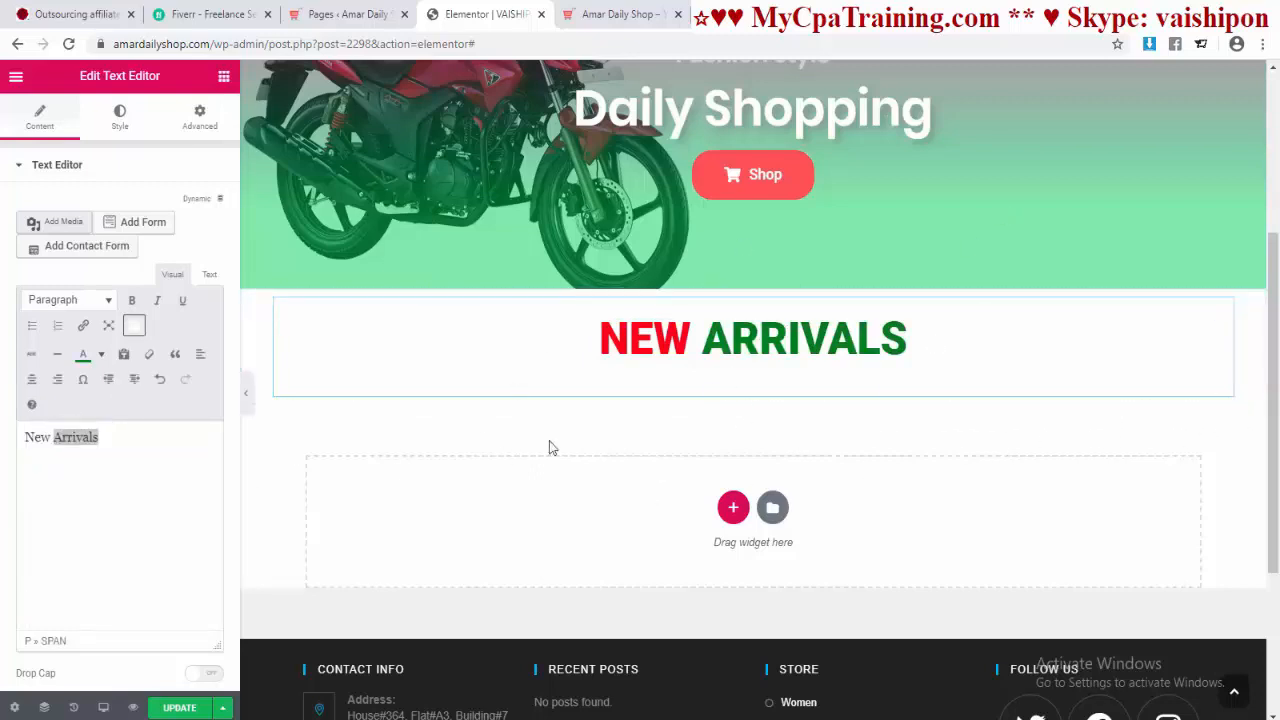
left_click(223, 80)
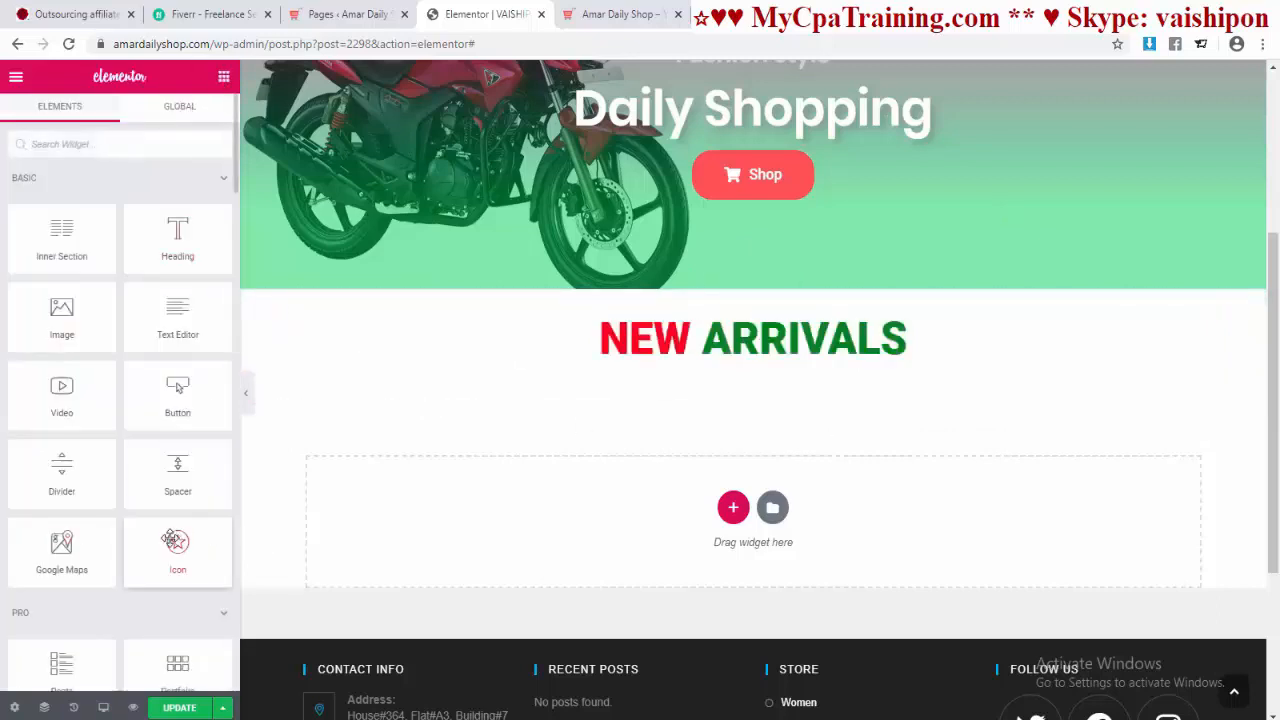
Step: Add a Divider widget below the "New Arrivals" text, with a width of 8 and centred alignment
left_click_drag(61, 467, 708, 368)
left_click_drag(162, 272, 27, 278)
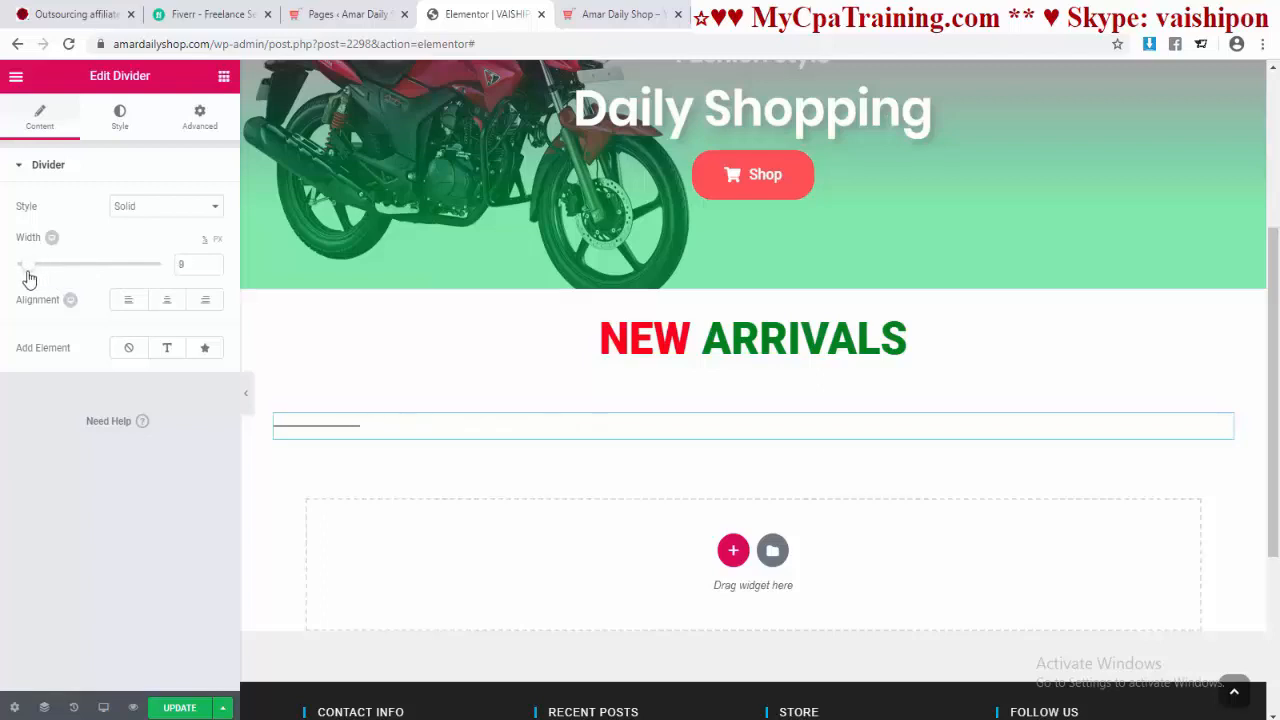
left_click(163, 300)
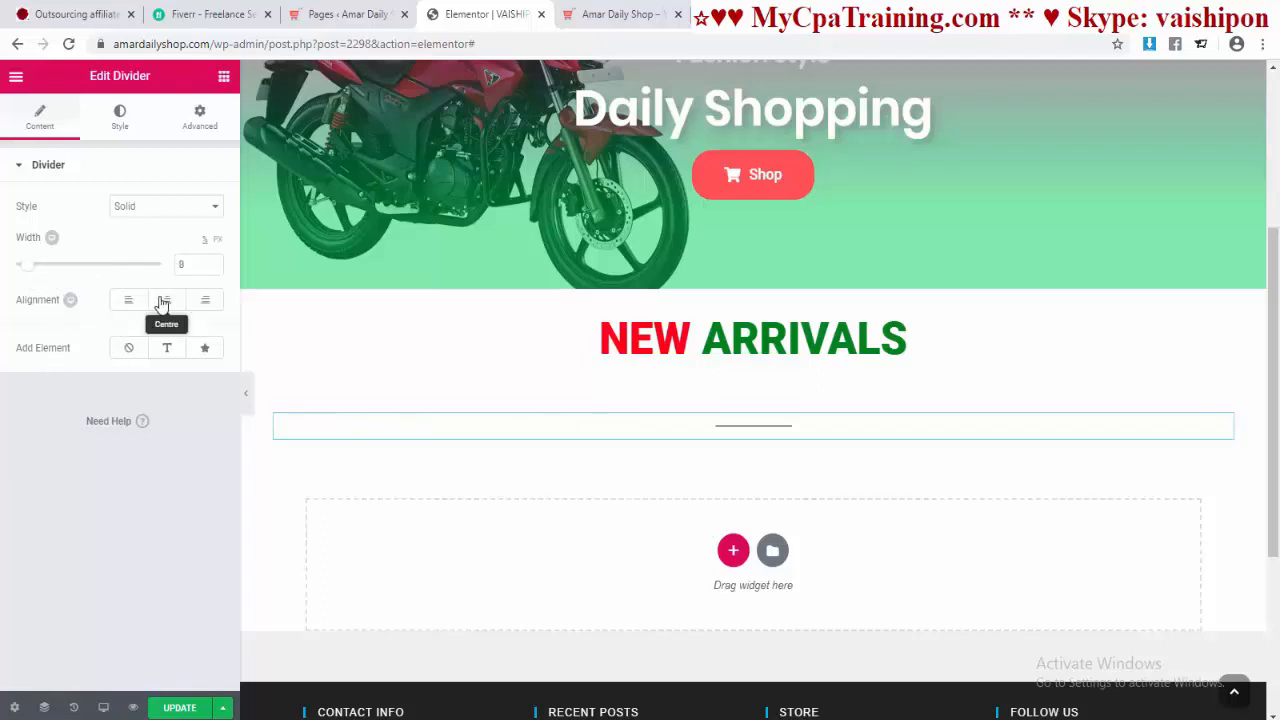
Step: Try the Rhombus, Curved and Arrows styles on the divider and set it back to Solid
left_click(150, 208)
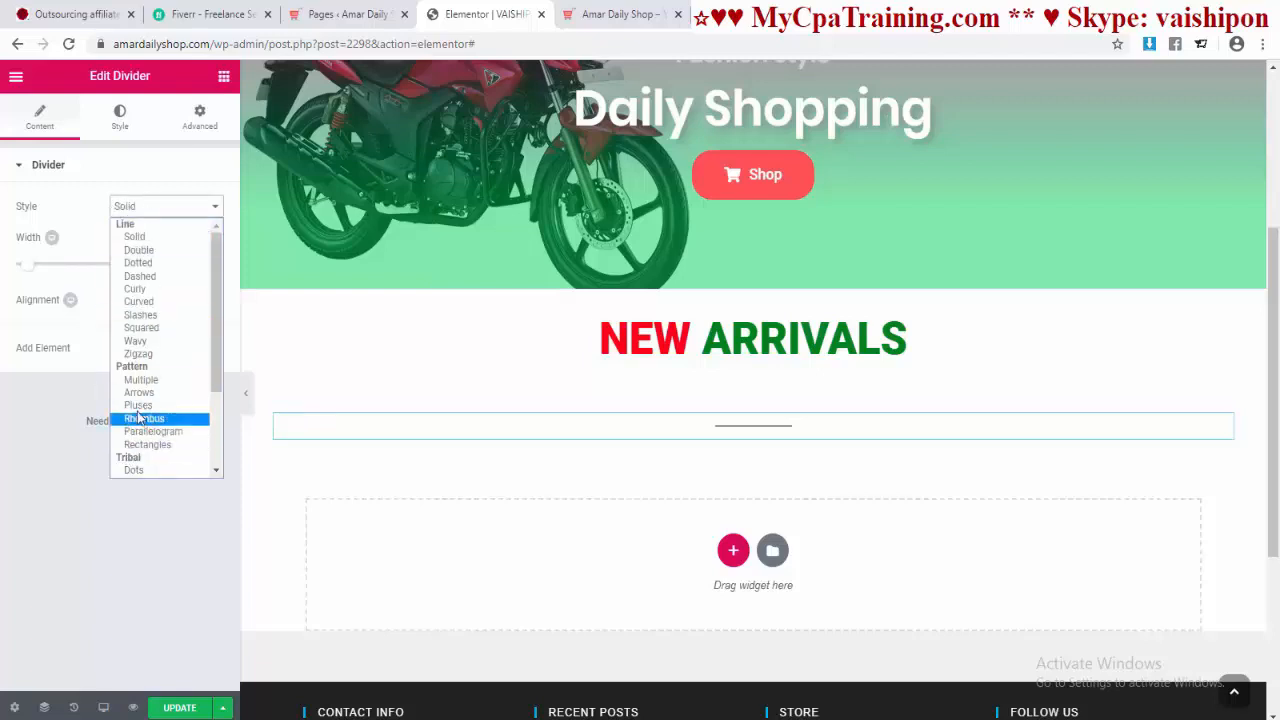
left_click(142, 418)
left_click(174, 214)
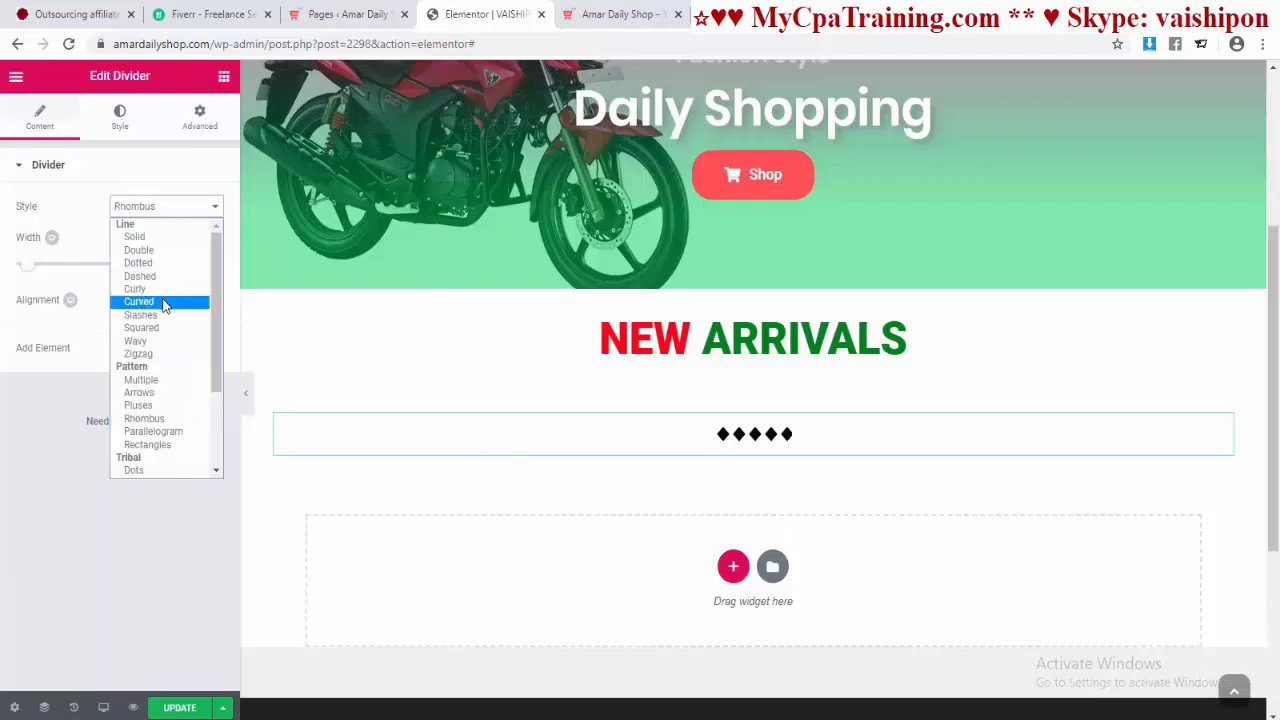
left_click(162, 300)
left_click(186, 211)
left_click(139, 392)
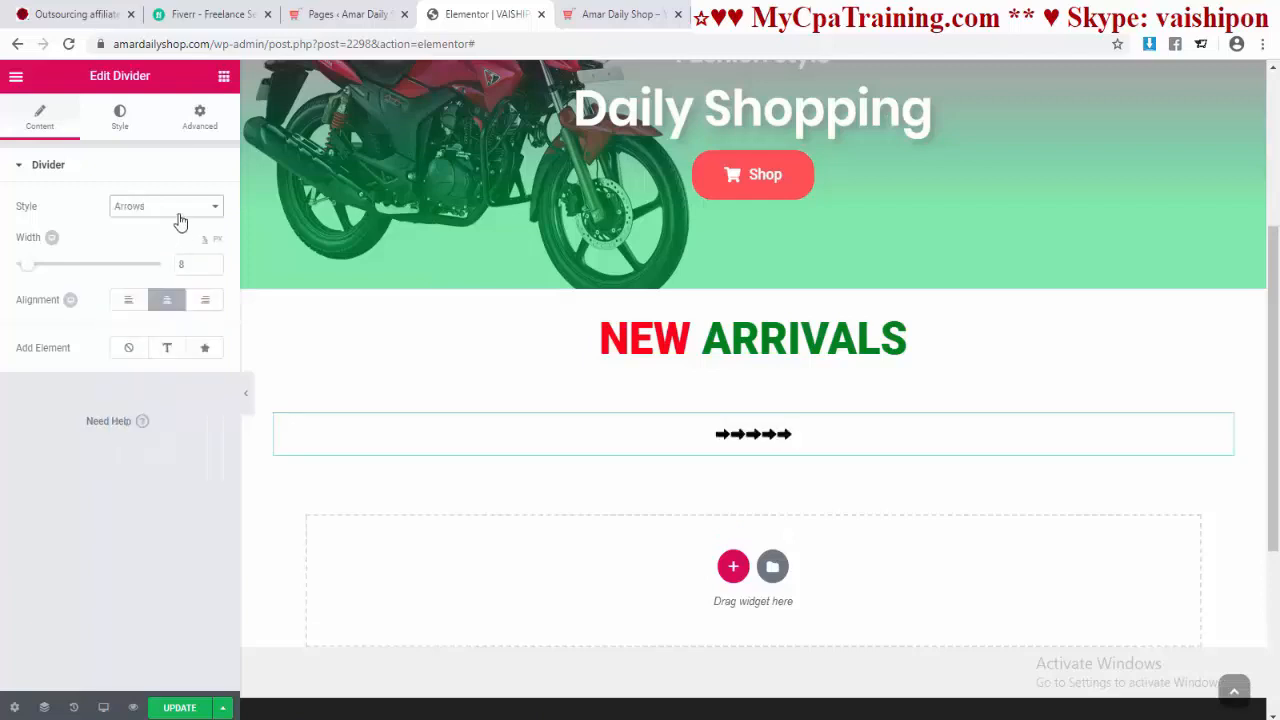
left_click(180, 211)
left_click(134, 237)
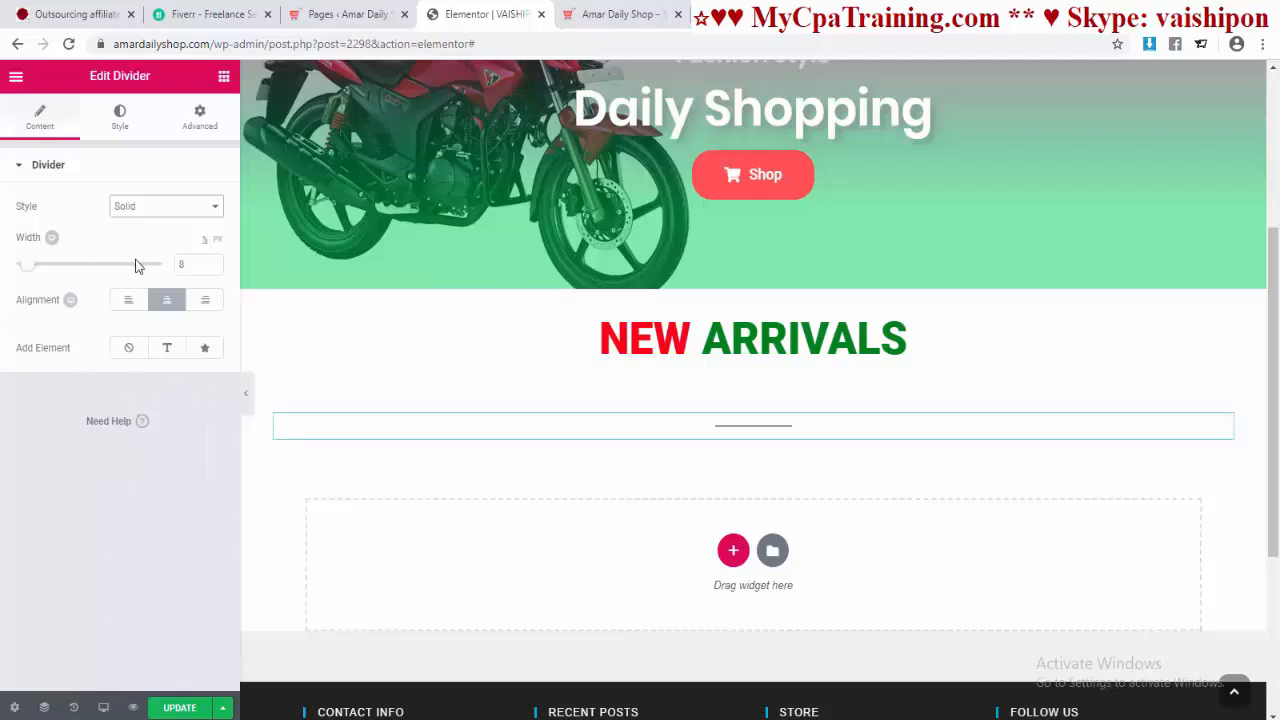
Step: Style the divider with the red colour #f6121c, a weight of 2.8 and a gap of 2
left_click(113, 135)
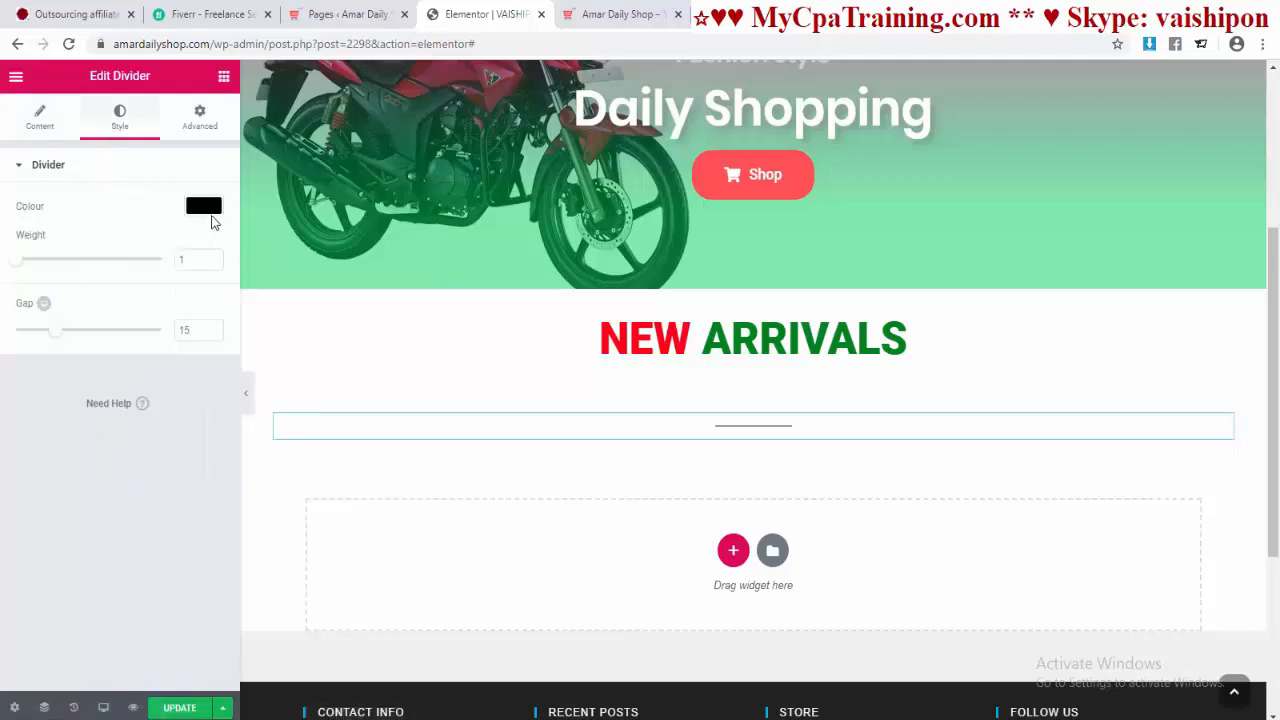
left_click(204, 207)
left_click(86, 406)
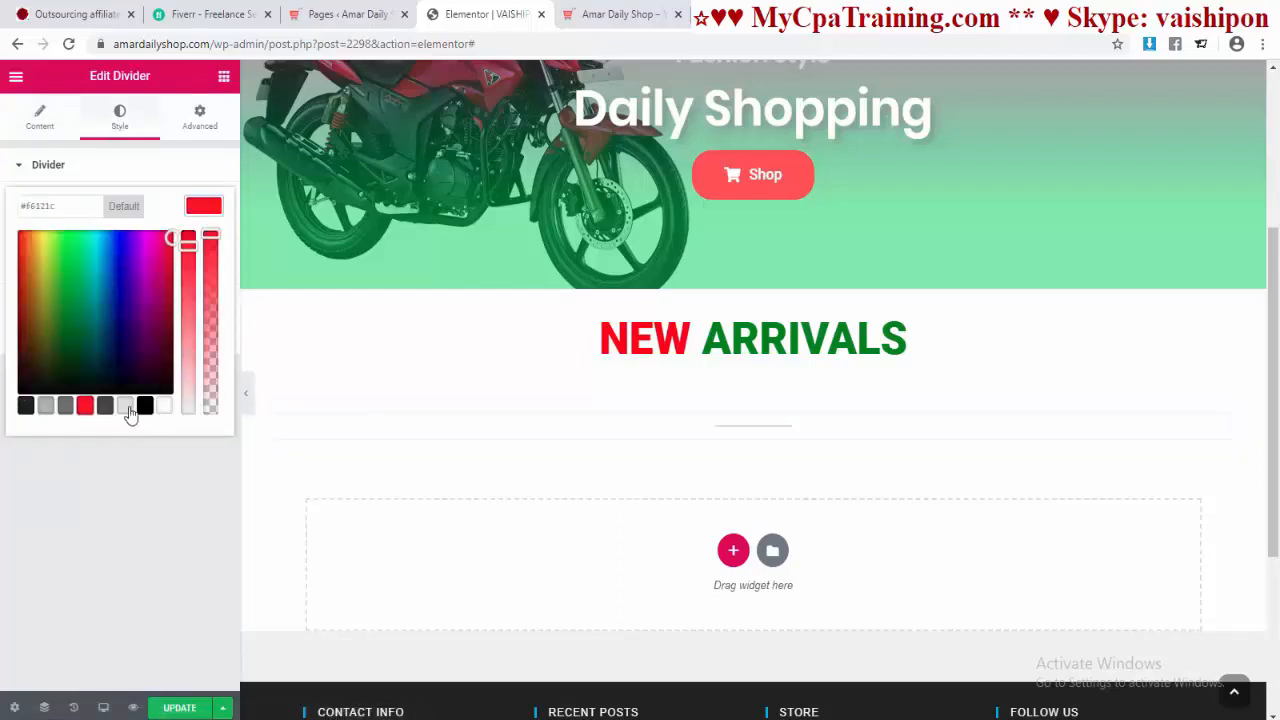
key("Escape")
left_click_drag(18, 268, 48, 272)
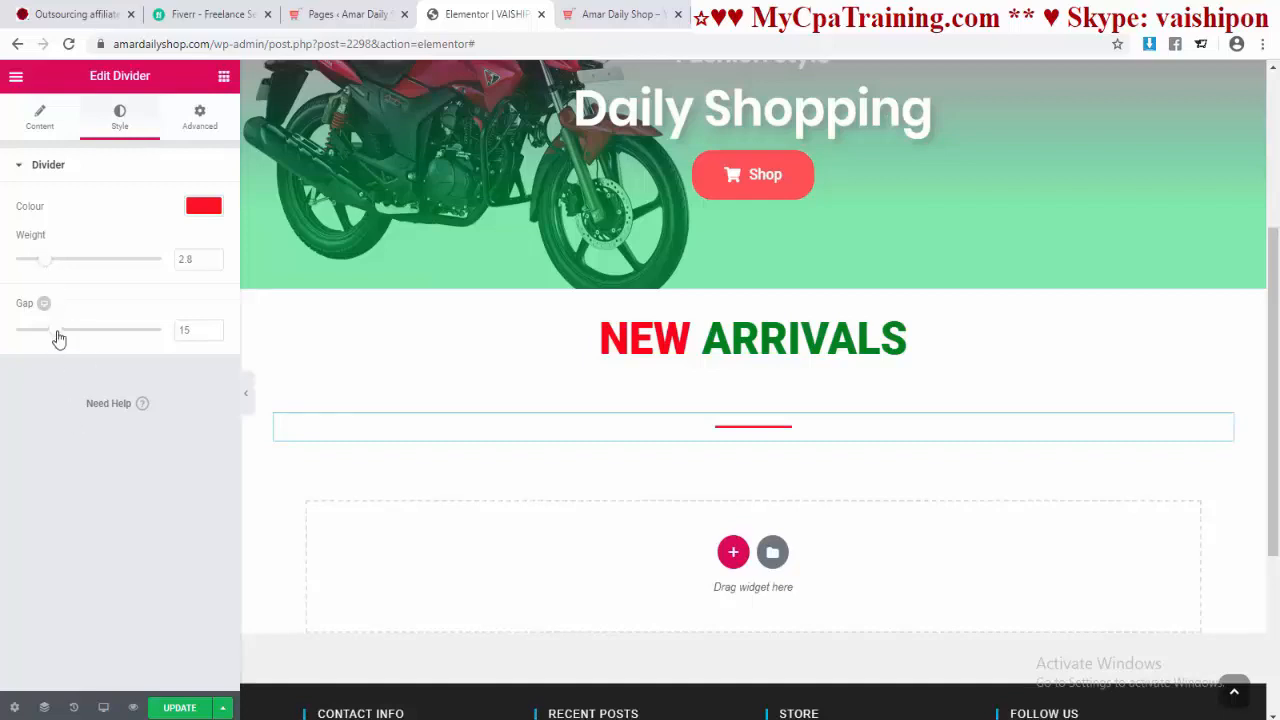
left_click_drag(59, 340, 6, 343)
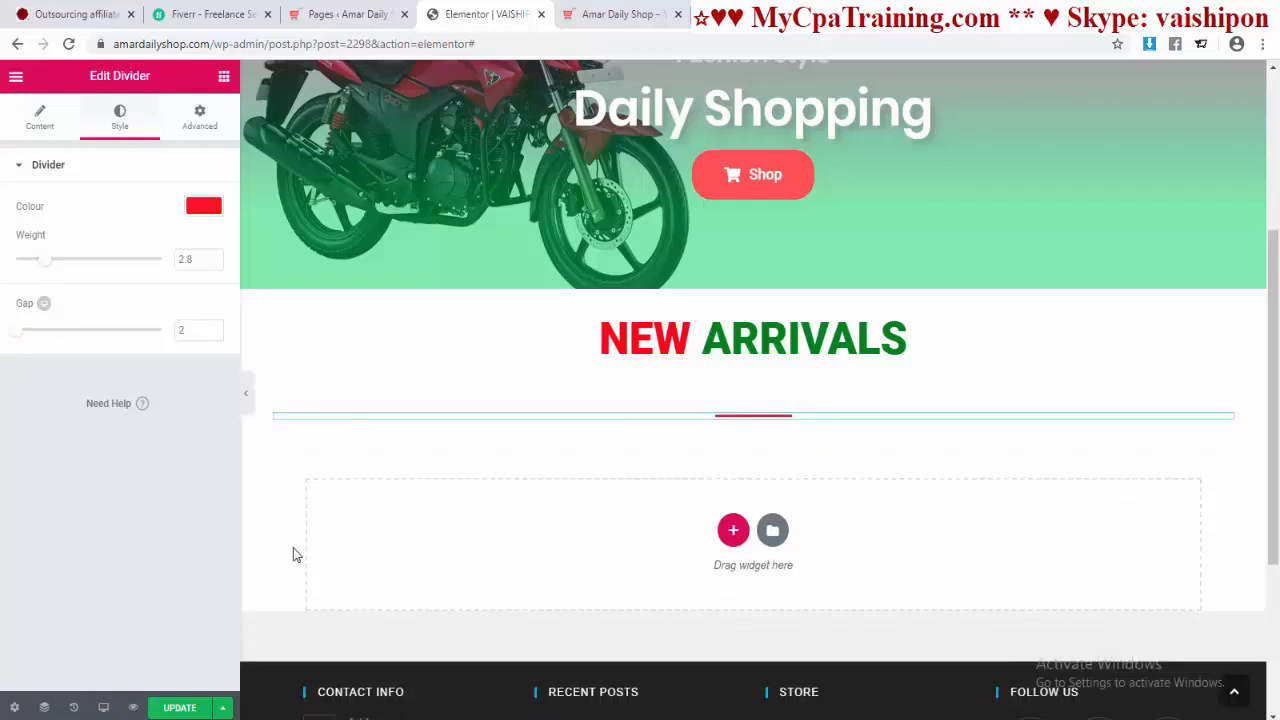
Step: Review the product grid under the New Arrivals heading on the live shop page and return to the page editor
left_click(590, 16)
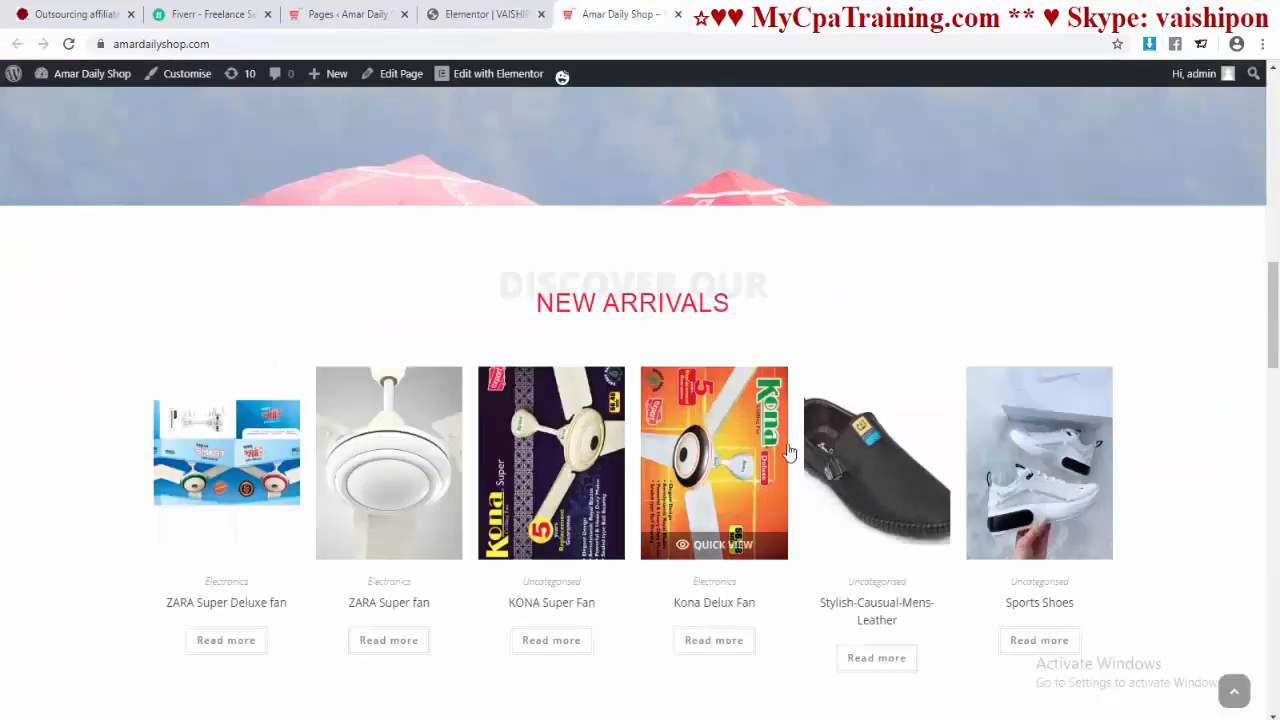
scroll(789, 452, "down", 2)
scroll(786, 520, "up", 2)
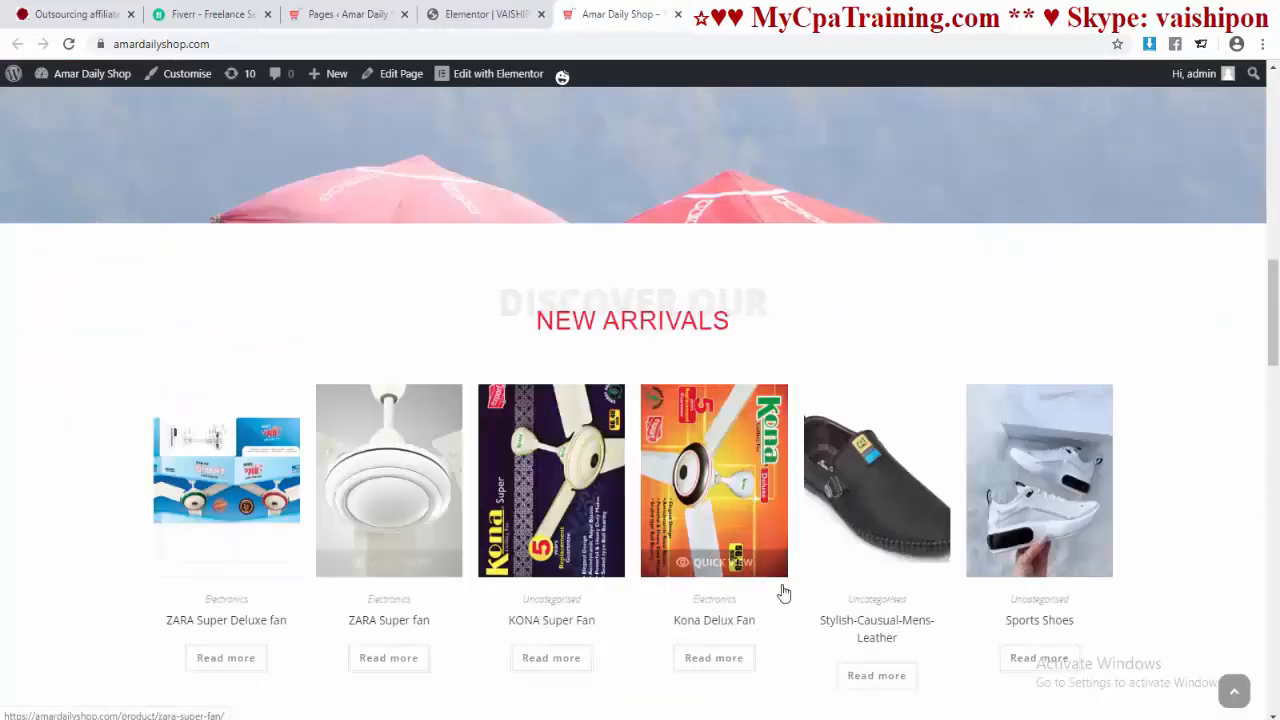
left_click(457, 15)
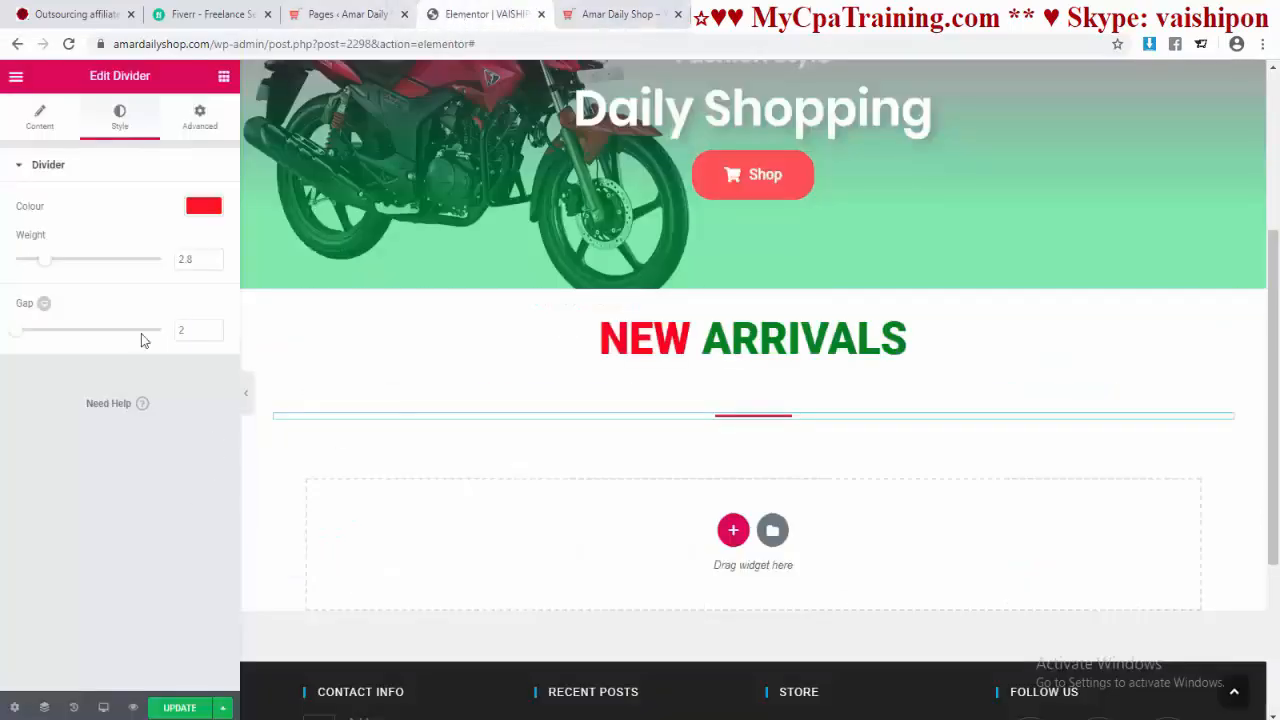
Step: Search the widgets for "sho" and place a Shortcode widget directly below the red divider
left_click(224, 79)
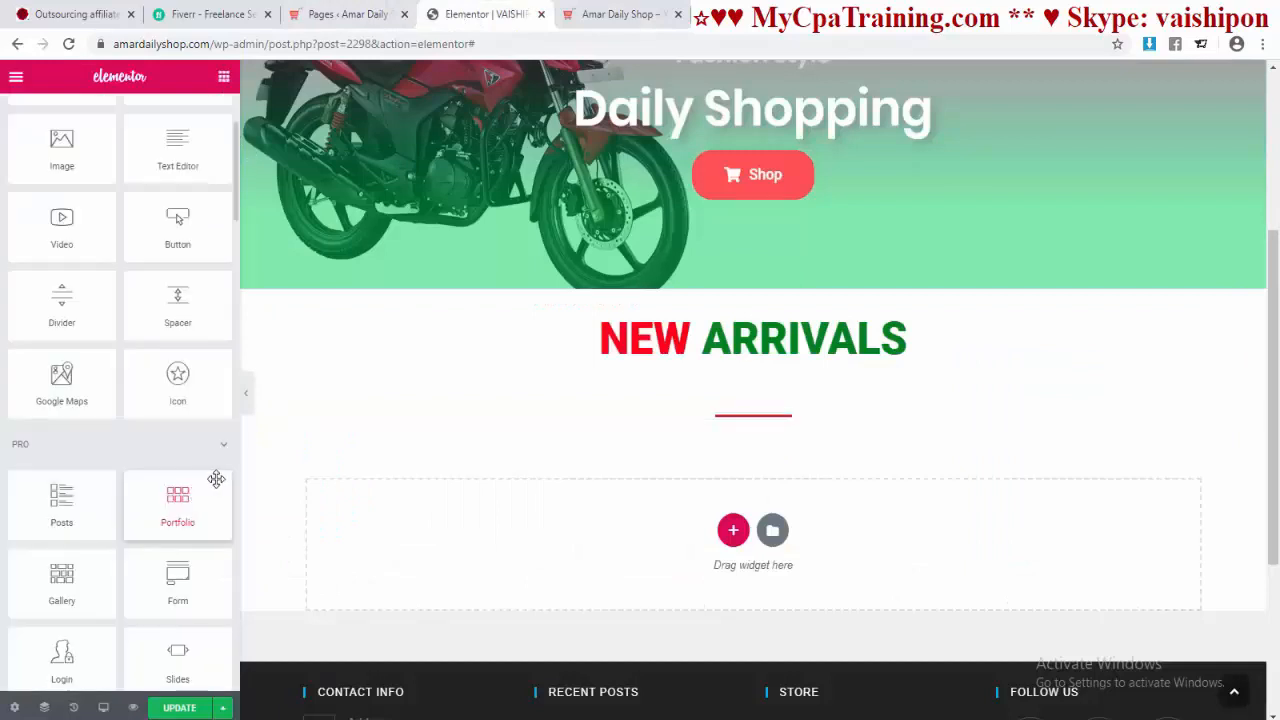
scroll(214, 479, "down", 2)
scroll(211, 477, "up", 4)
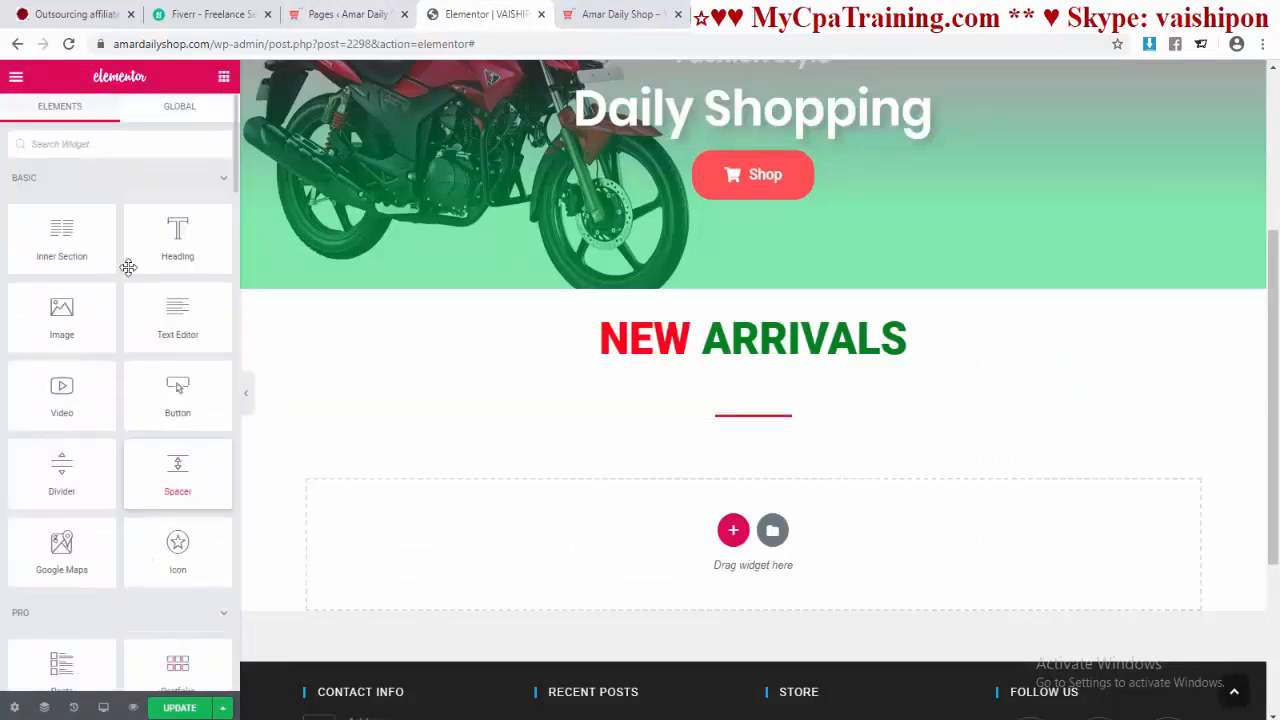
left_click(83, 143)
type("sho")
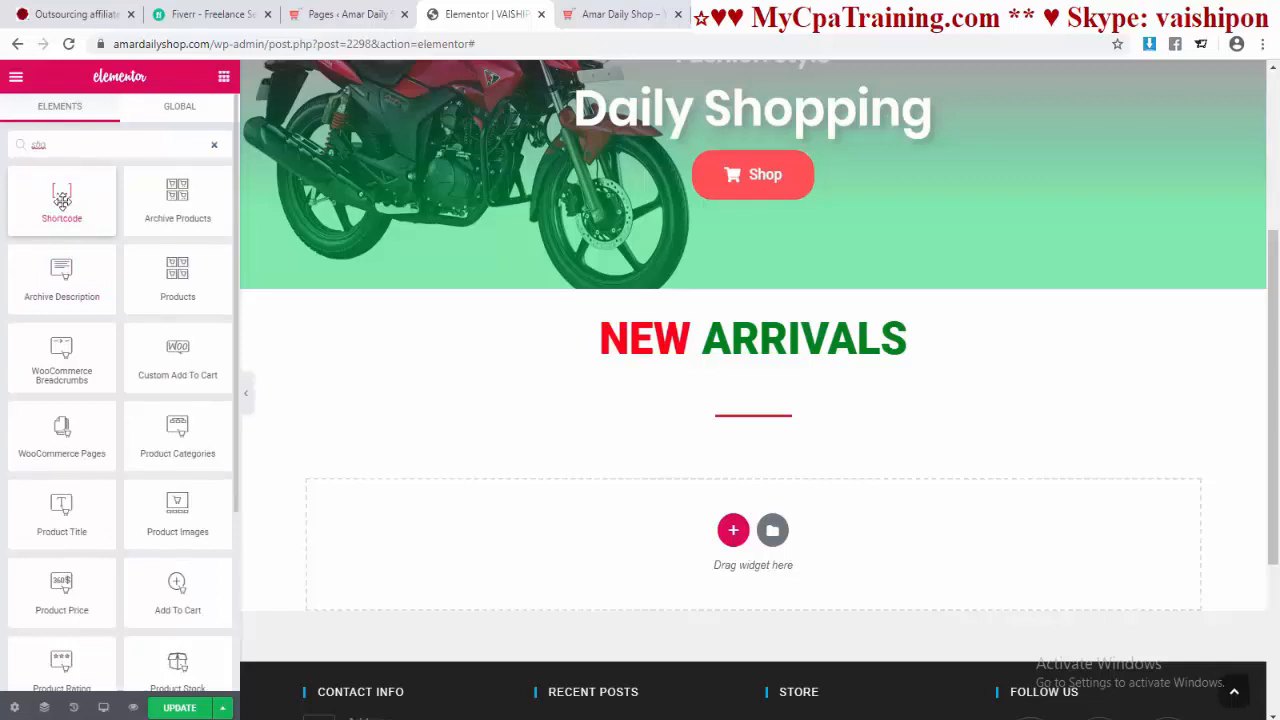
left_click_drag(63, 200, 752, 430)
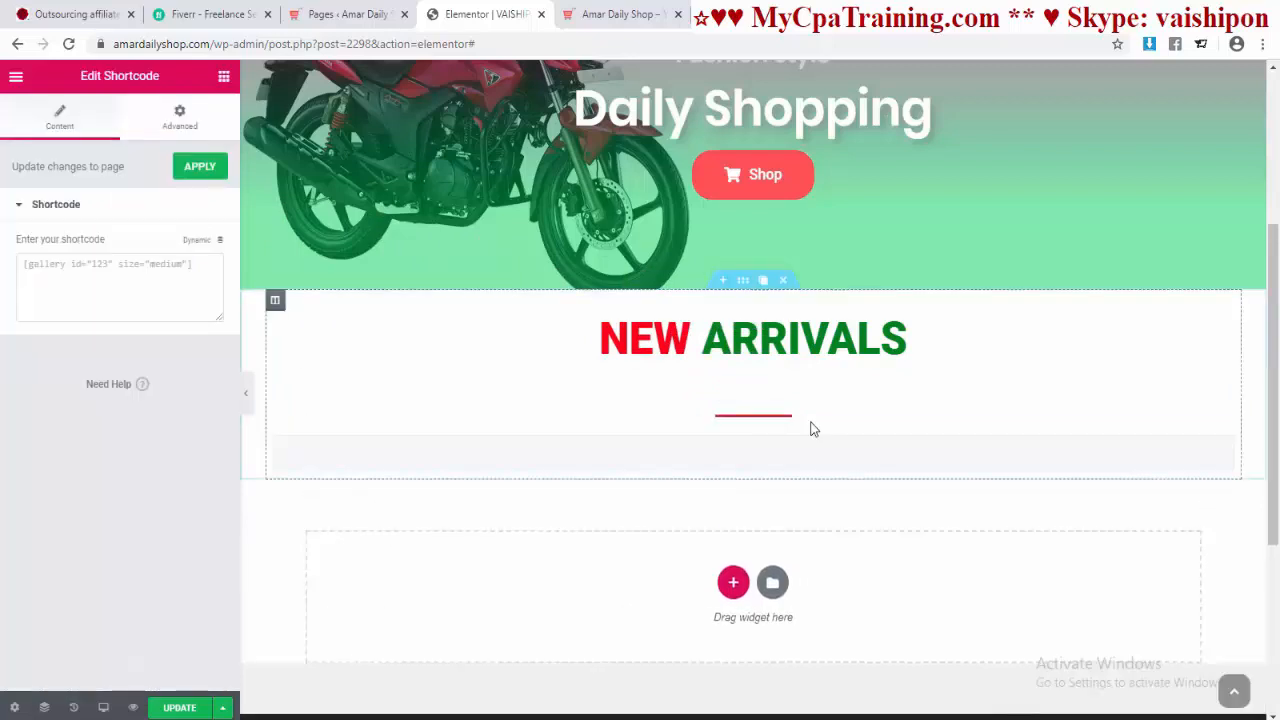
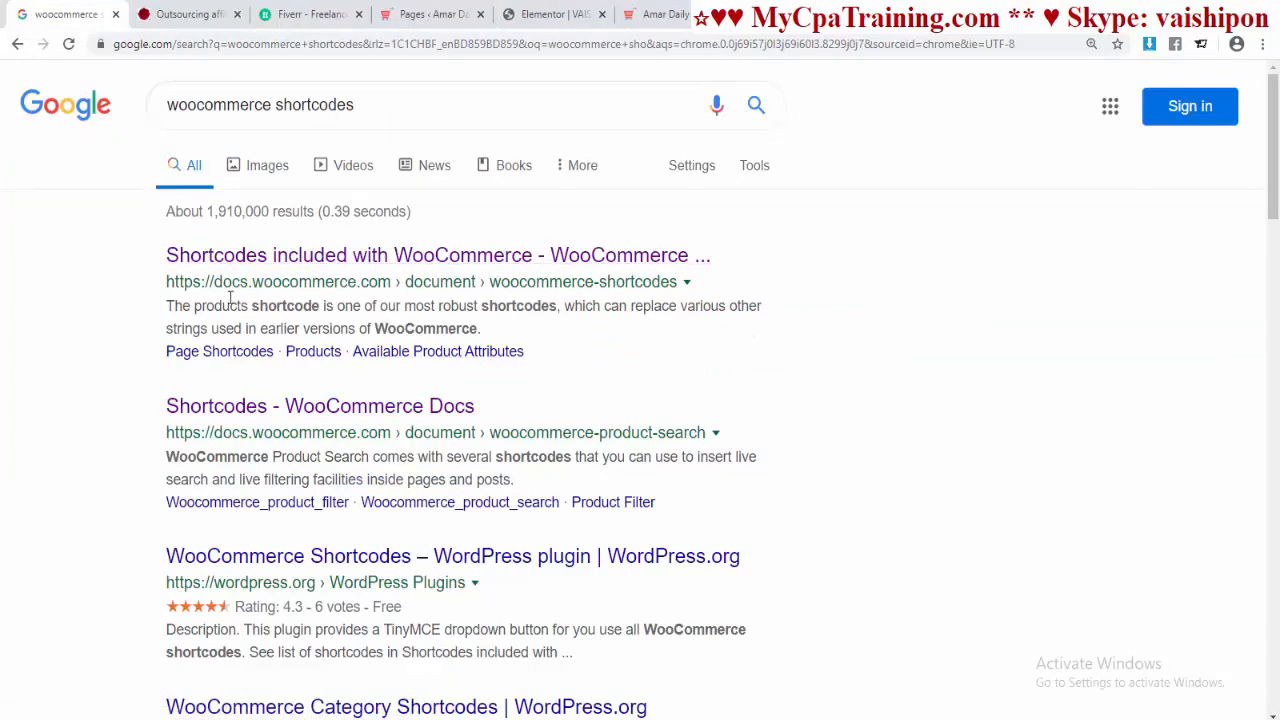
Step: Open the "Shortcodes included with WooCommerce" documentation from the search results and skim its product shortcode attributes and example scenarios
right_click(352, 262)
key("Escape")
left_click(392, 258)
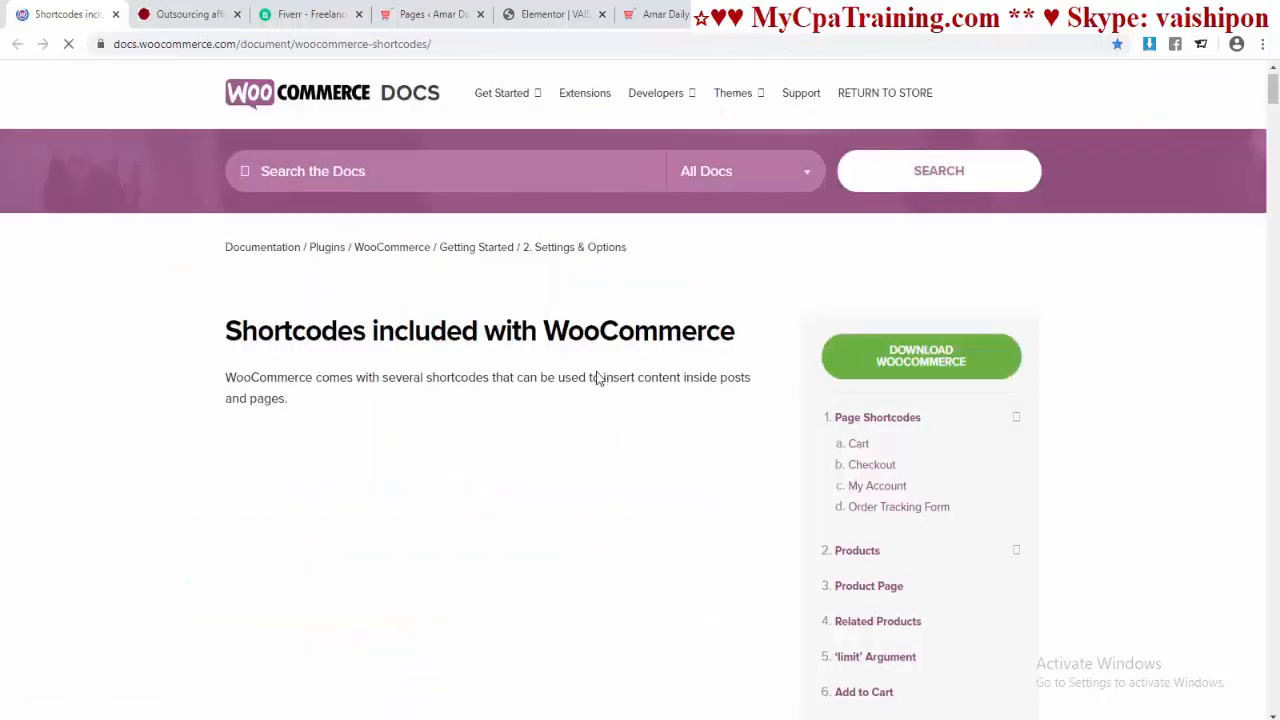
scroll(597, 378, "down", 15)
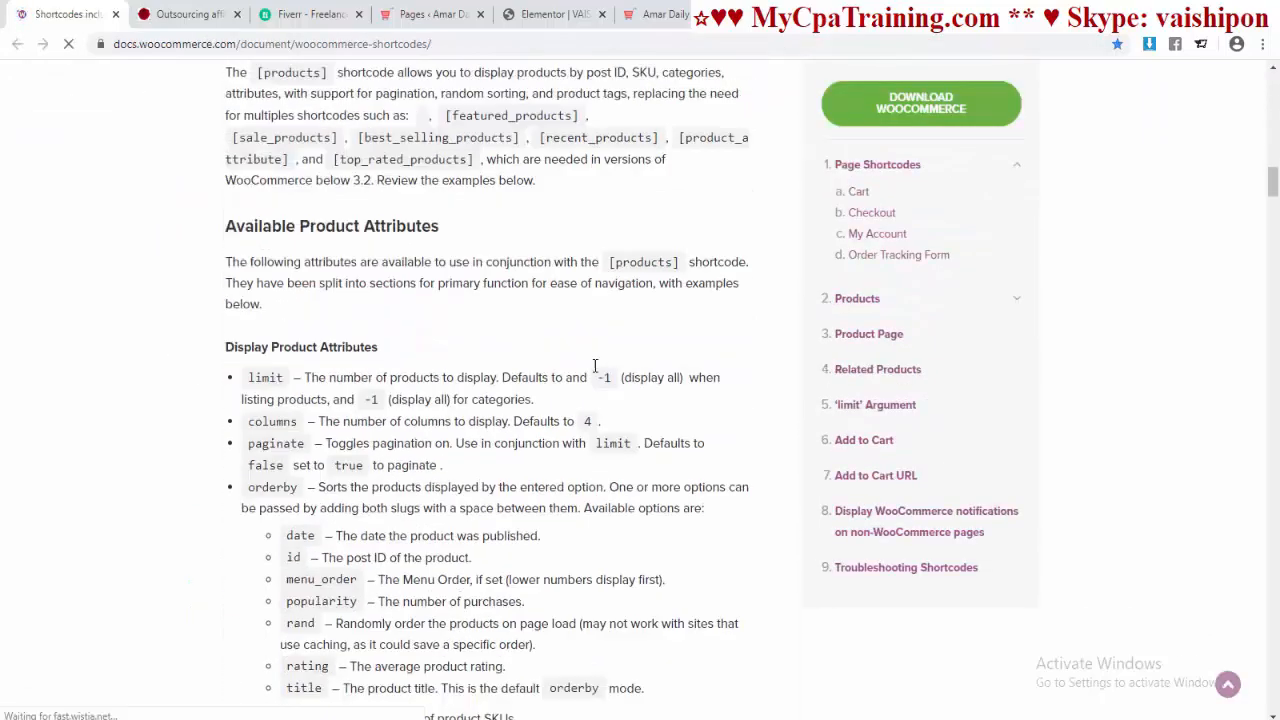
scroll(595, 366, "down", 20)
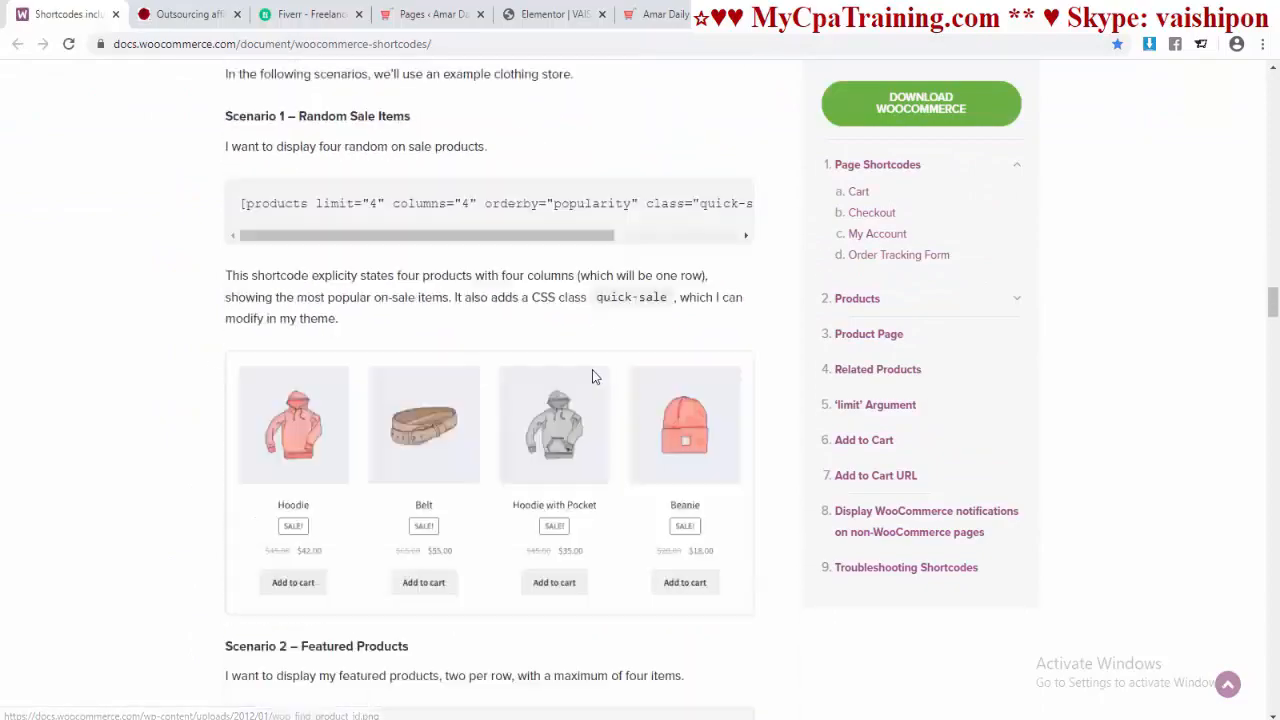
scroll(592, 376, "up", 20)
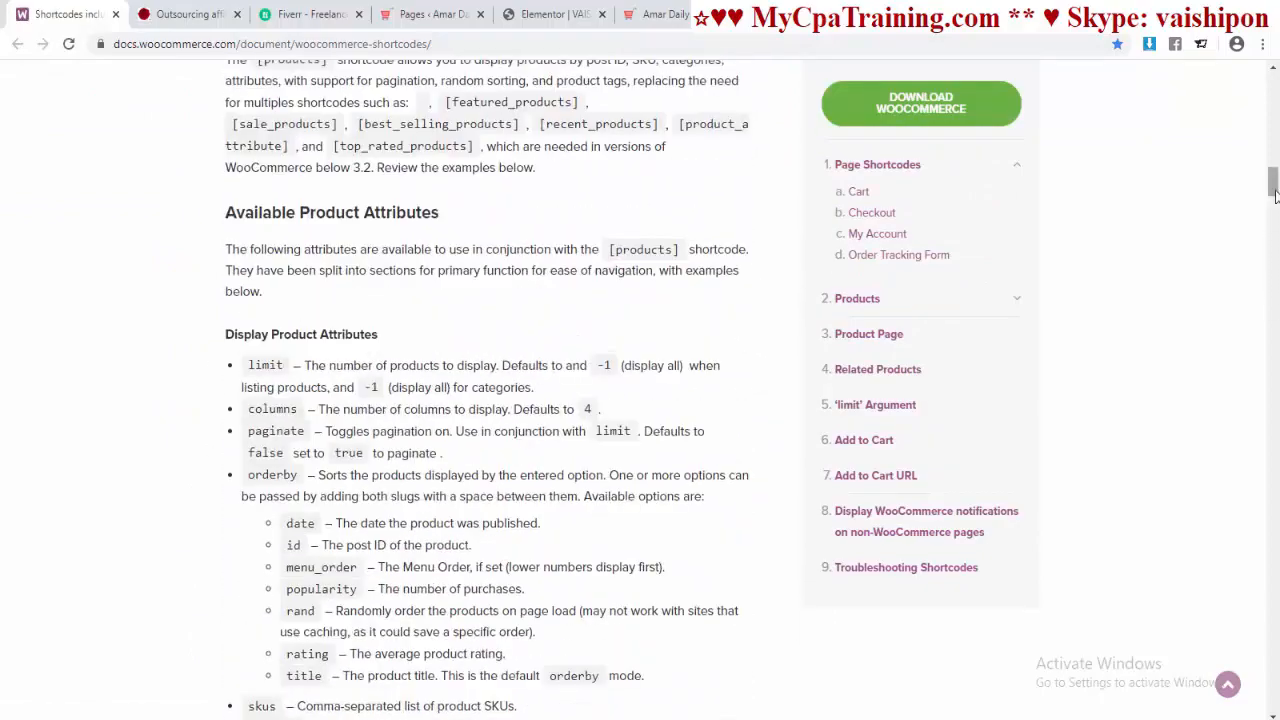
left_click_drag(1274, 195, 1266, 95)
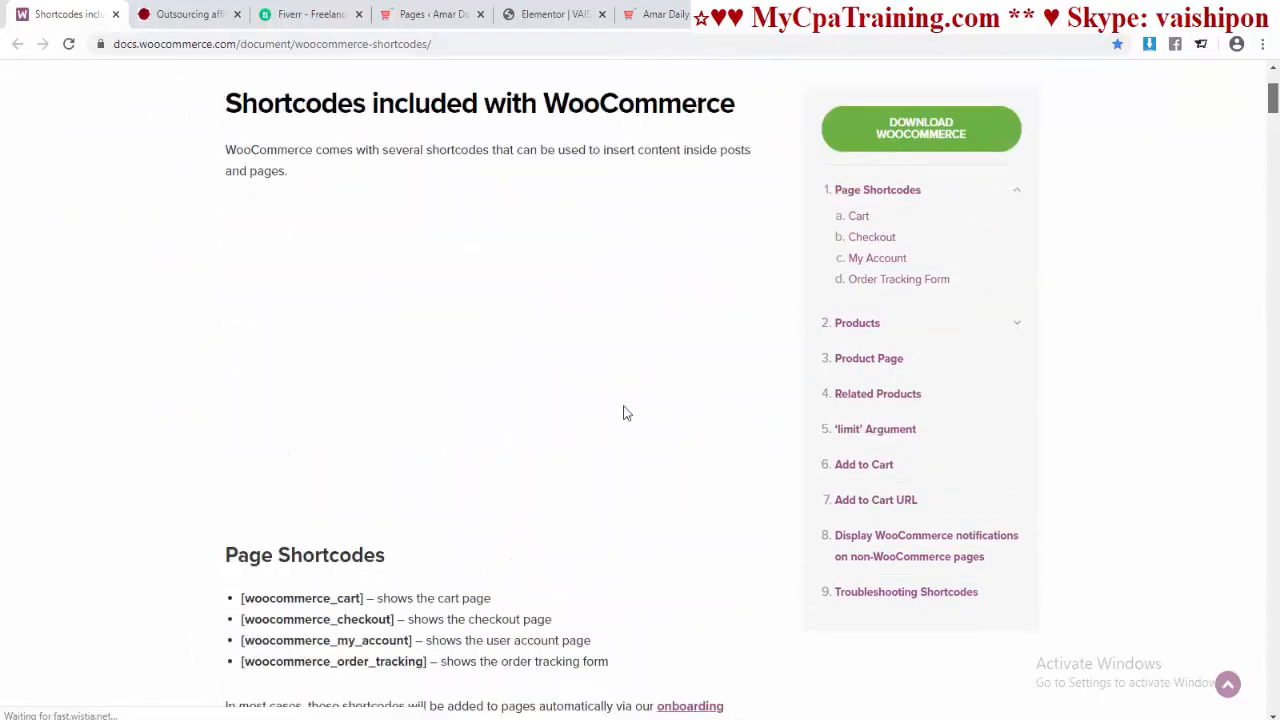
scroll(623, 413, "up", 3)
Step: Find "new" in the documentation page and copy the product shortcode from Scenario 4 – Newest Products
key("ctrl+f")
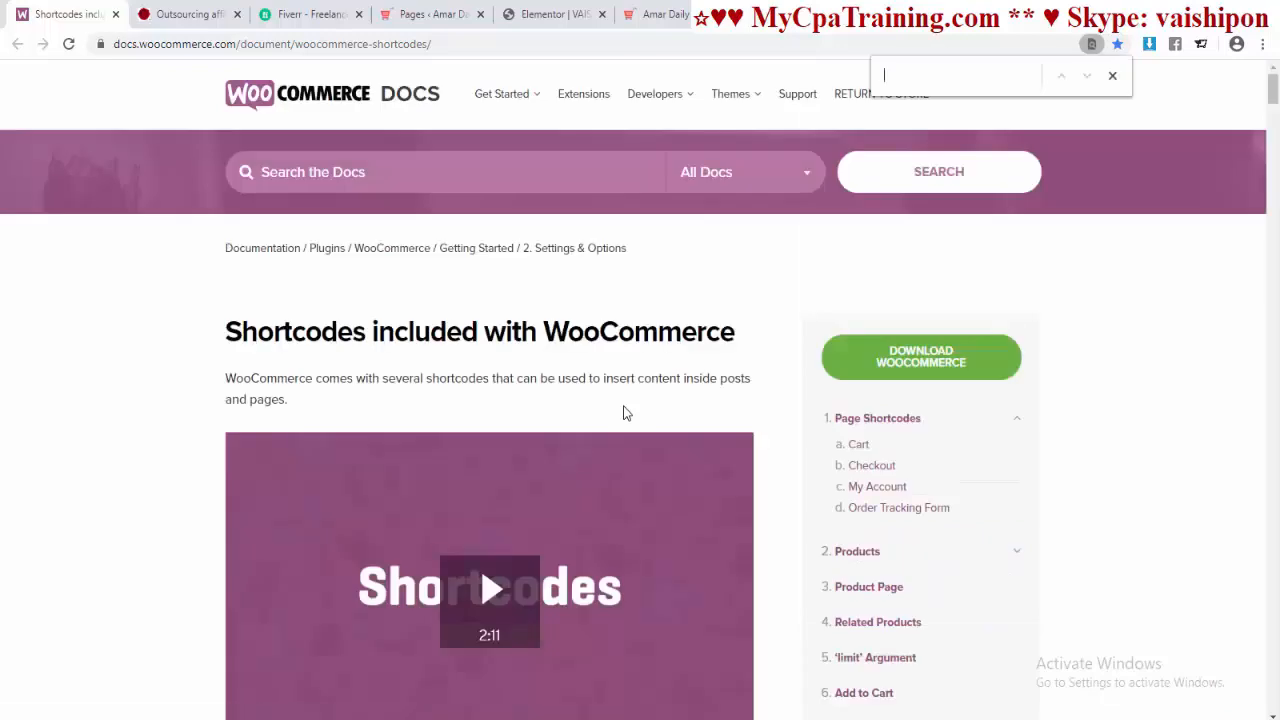
type("new")
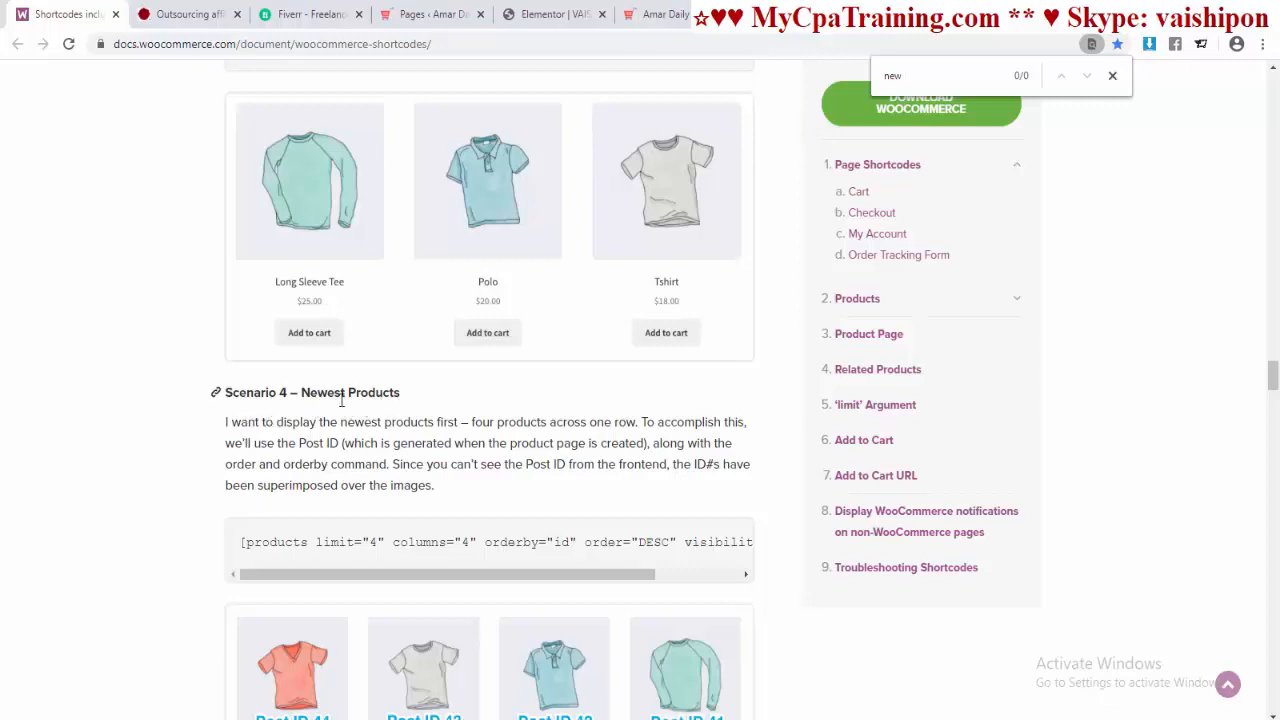
scroll(410, 422, "down", 2)
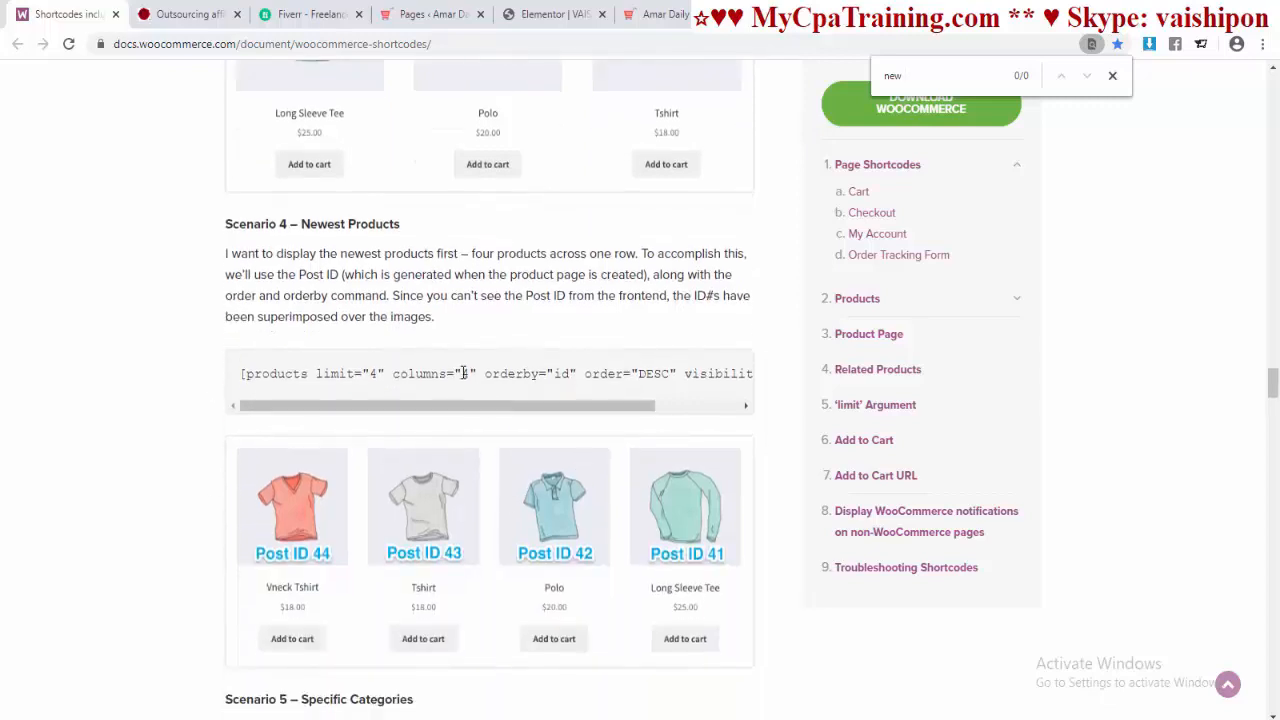
triple_click(463, 373)
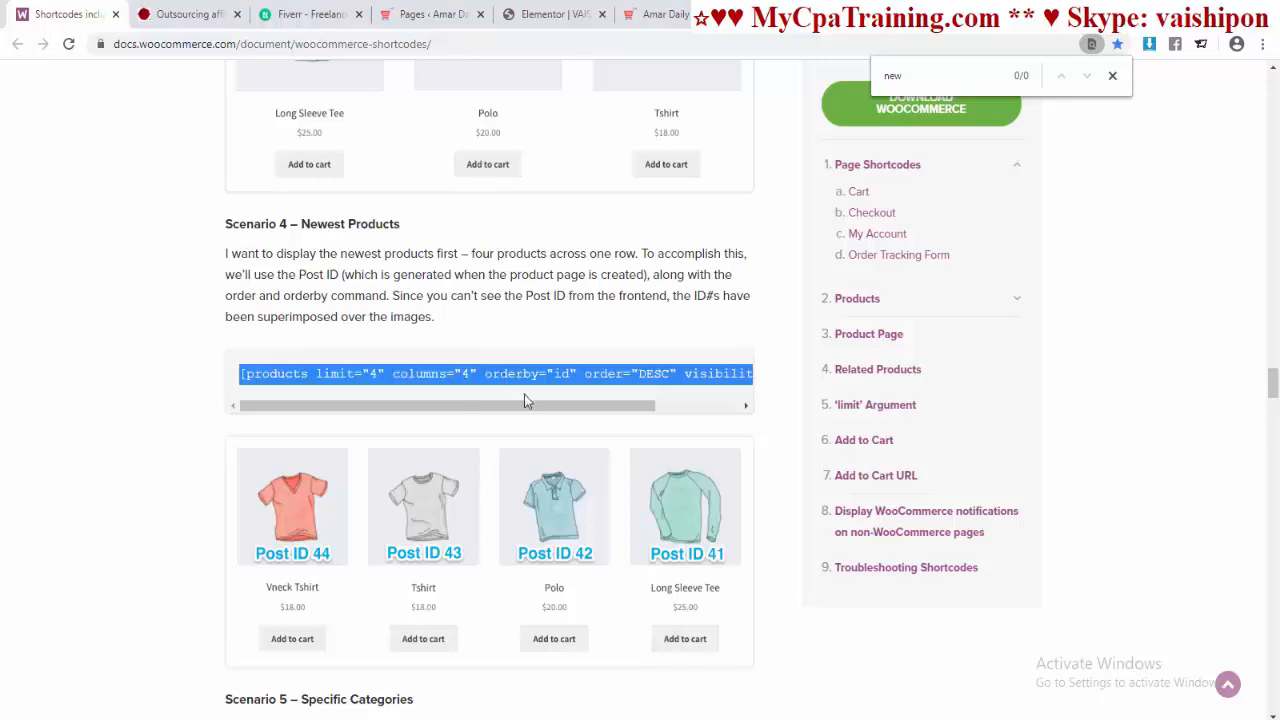
right_click(527, 400)
left_click(555, 412)
Step: Paste the copied newest-products shortcode into the Shortcode widget in the page editor and check the product row it renders
left_click(555, 14)
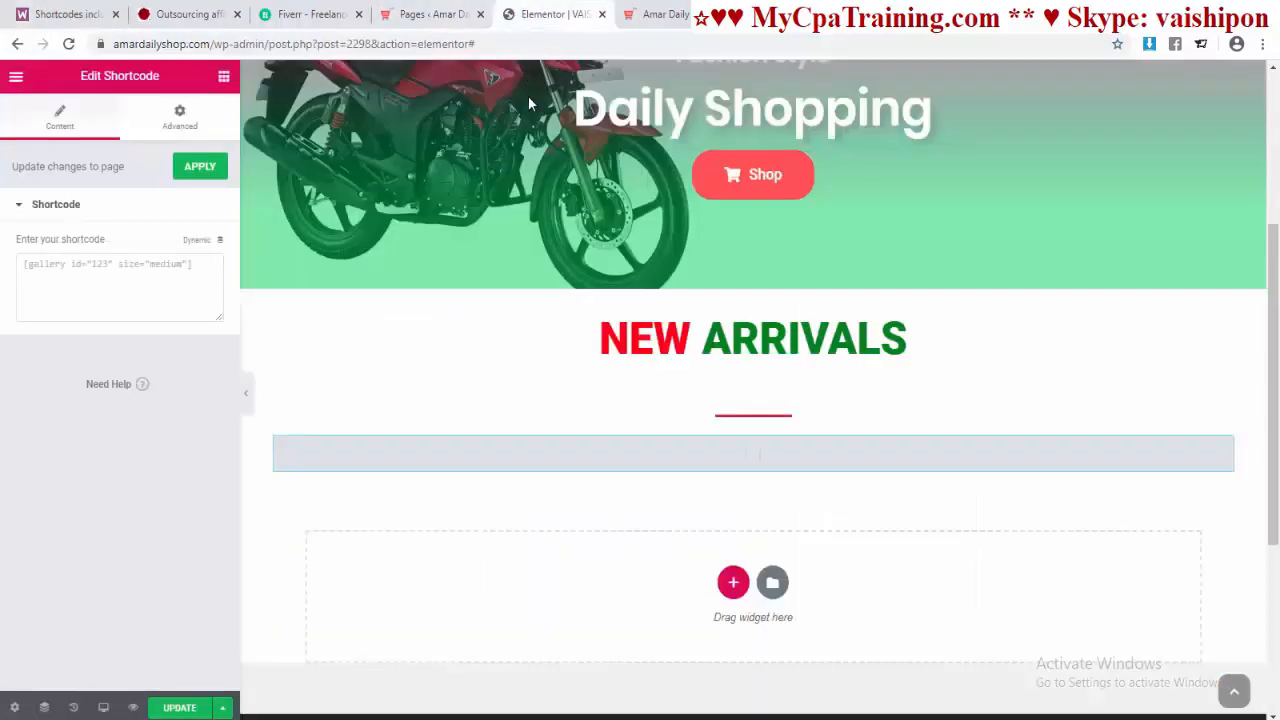
left_click(167, 292)
key("ctrl+v")
scroll(950, 480, "down", 4)
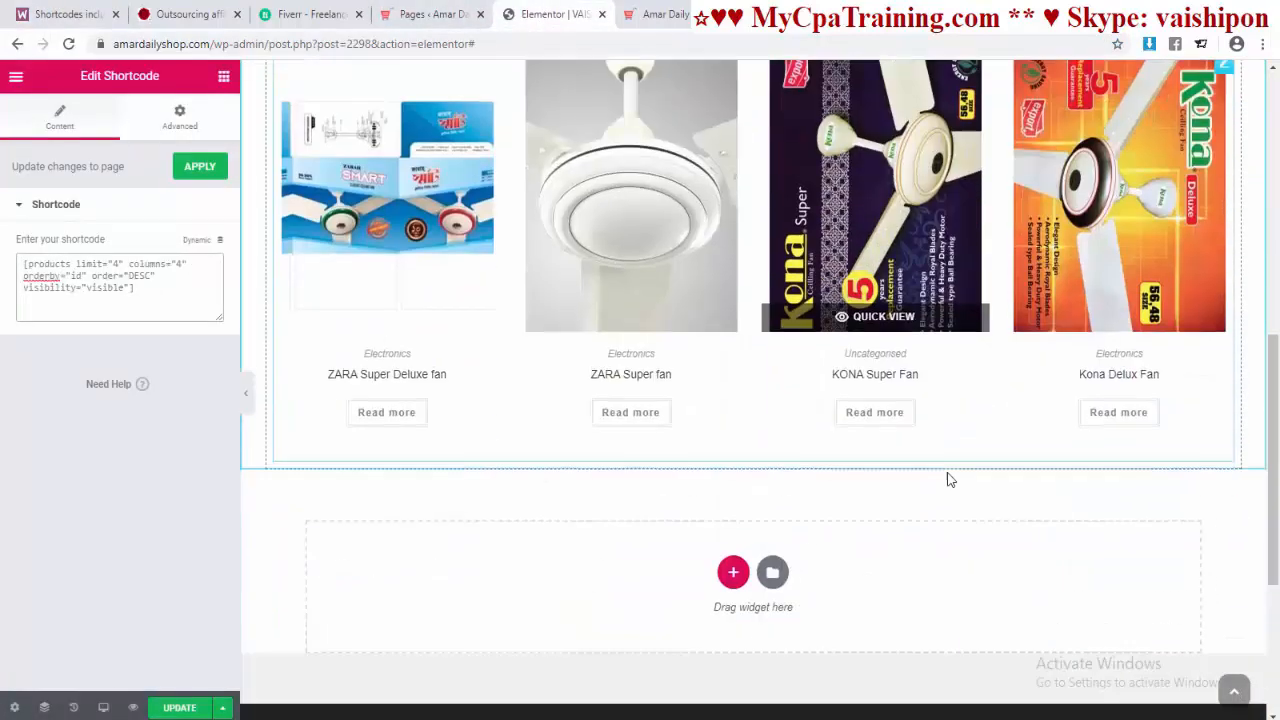
scroll(948, 474, "down", 3)
scroll(946, 466, "up", 5)
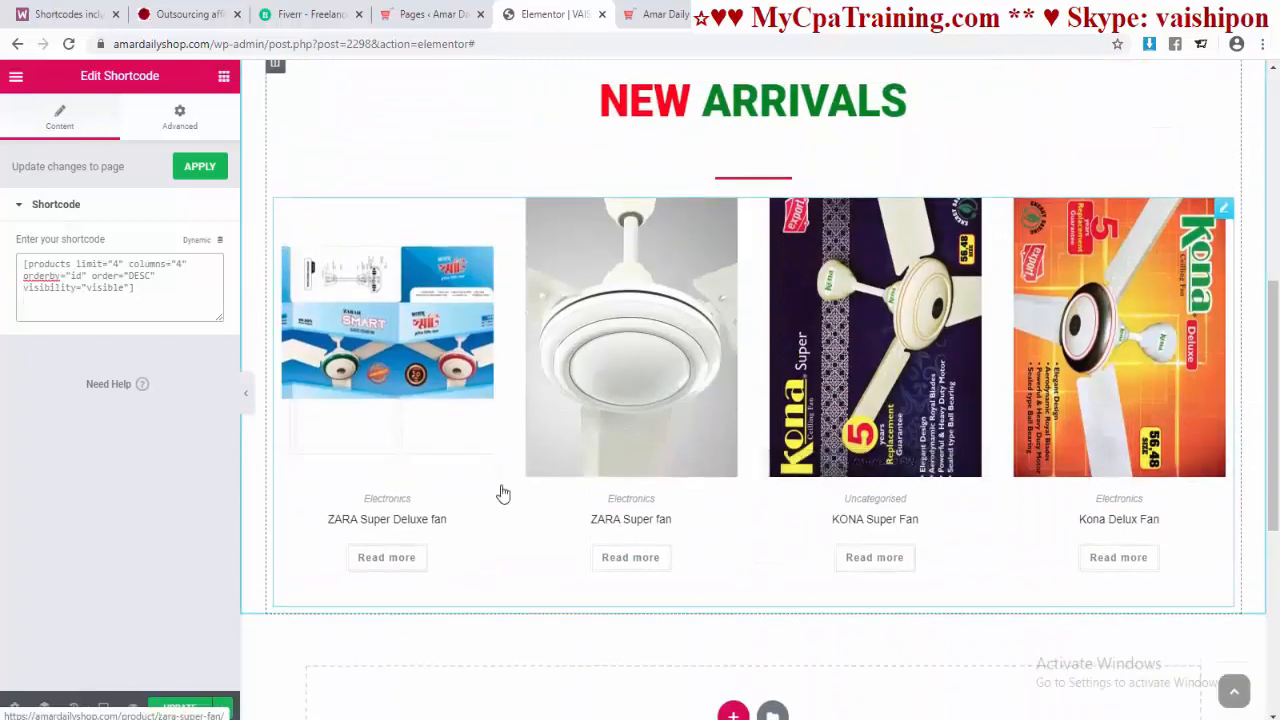
Step: Change the products shortcode to columns="6" and limit="12"
scroll(678, 483, "up", 2)
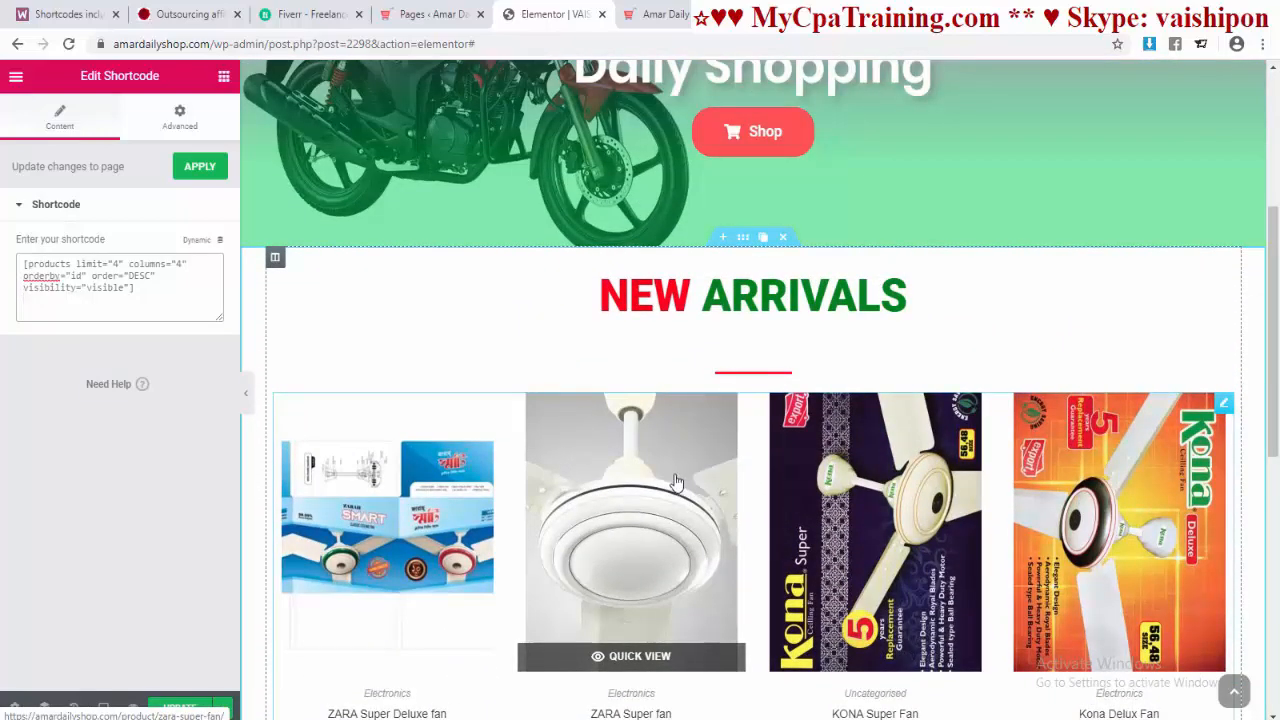
scroll(676, 482, "down", 2)
scroll(897, 398, "up", 1)
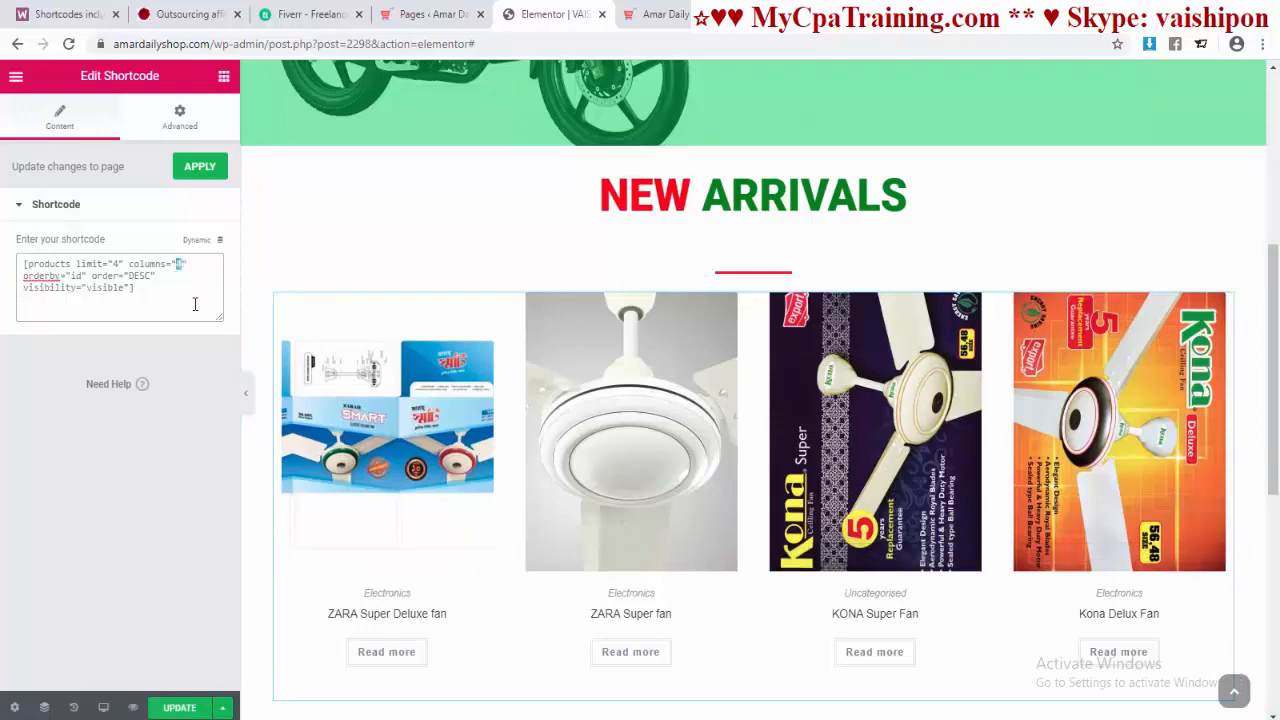
type("6")
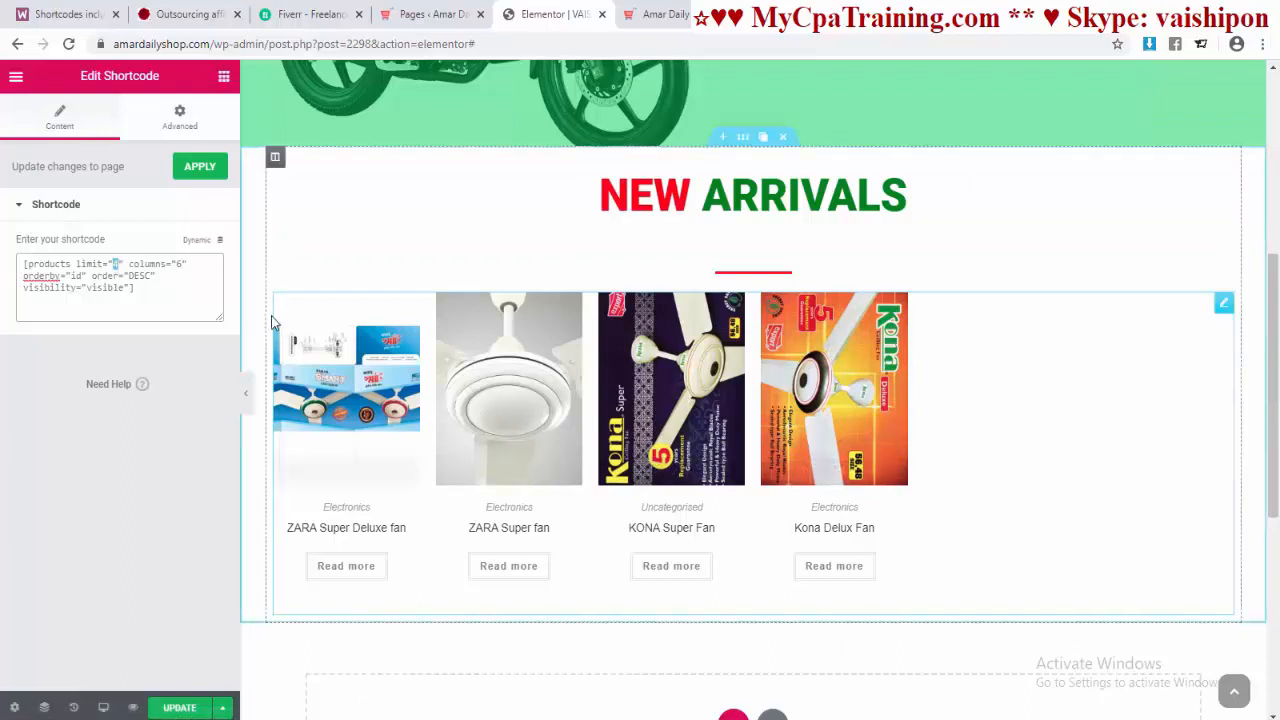
scroll(703, 633, "down", 3)
scroll(705, 632, "up", 1)
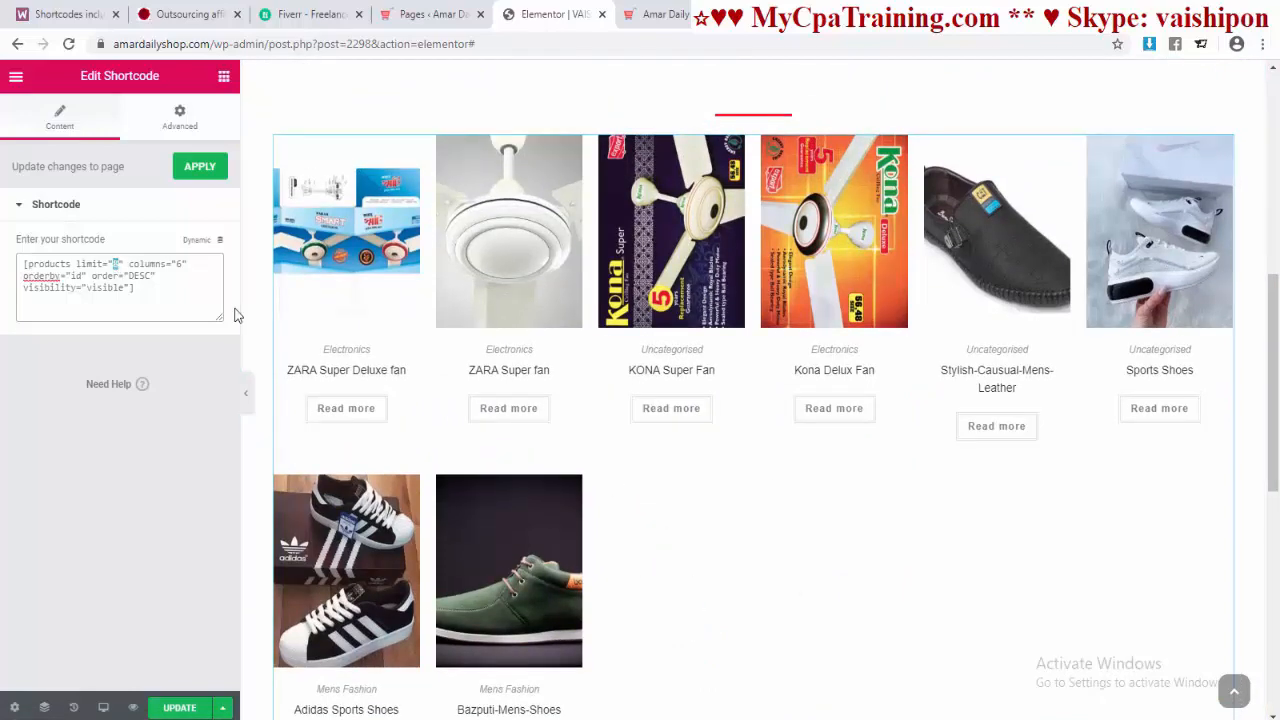
type("12")
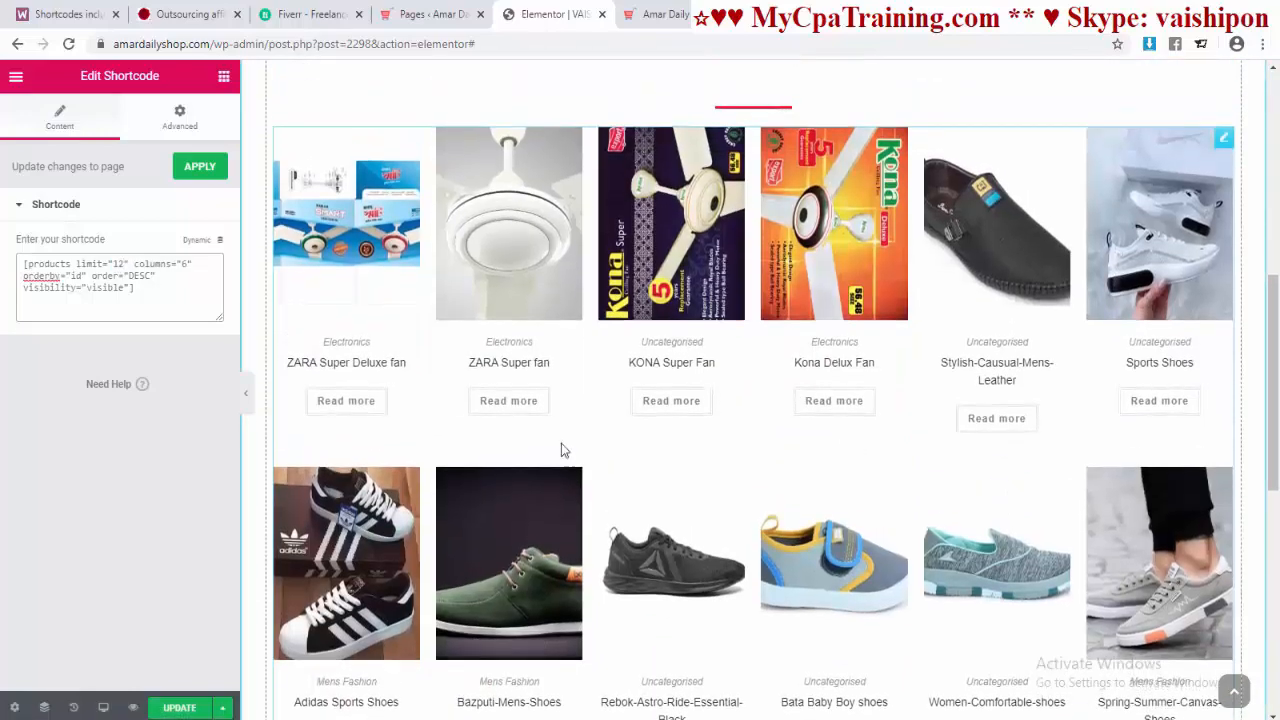
Step: Apply the shortcode change, update the page to save it, and look over the two-row product grid
scroll(640, 449, "down", 3)
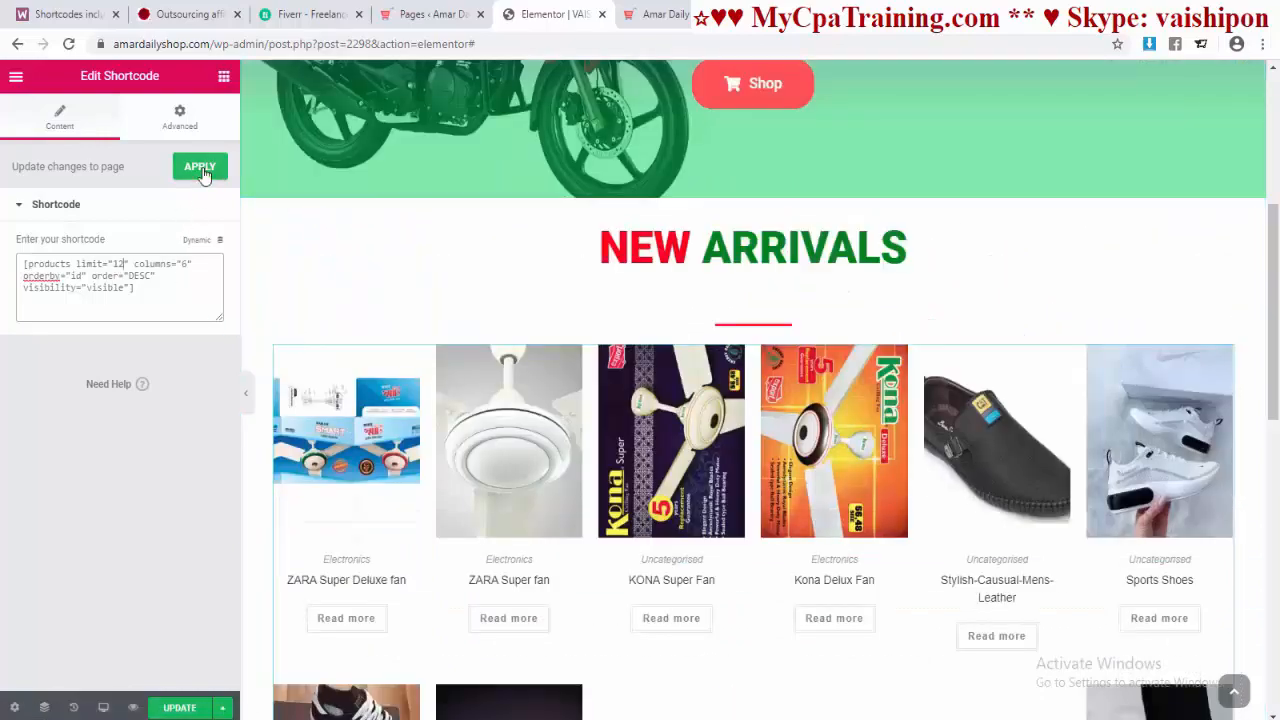
left_click(201, 168)
left_click(180, 707)
scroll(660, 402, "down", 2)
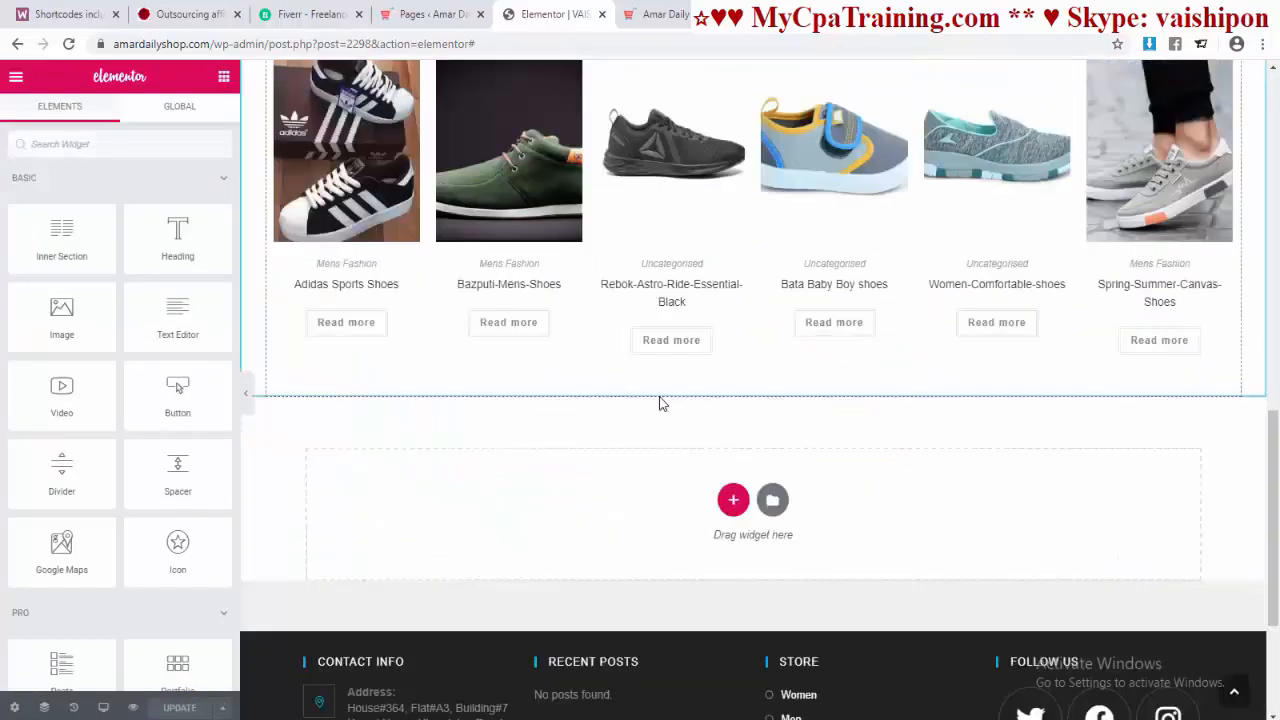
scroll(660, 402, "up", 4)
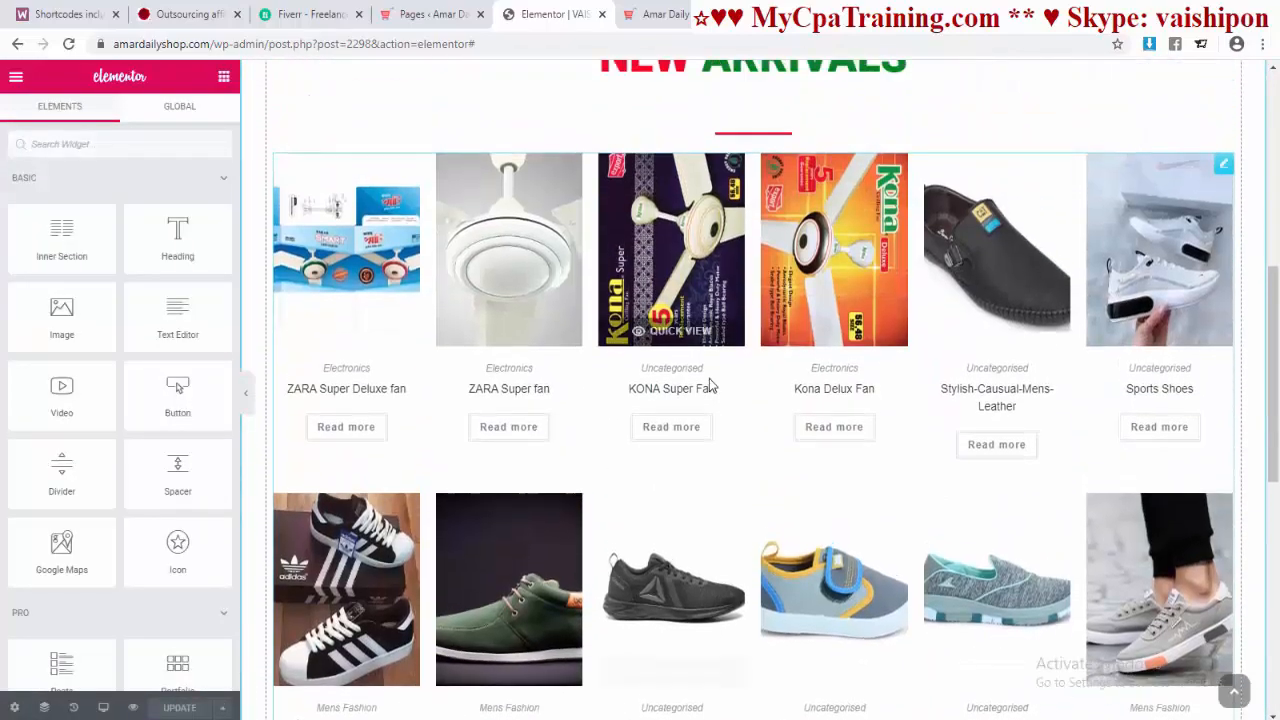
scroll(709, 378, "down", 7)
Step: Copy the whole New Arrivals section and paste it into the empty area below the product grid
scroll(561, 326, "up", 8)
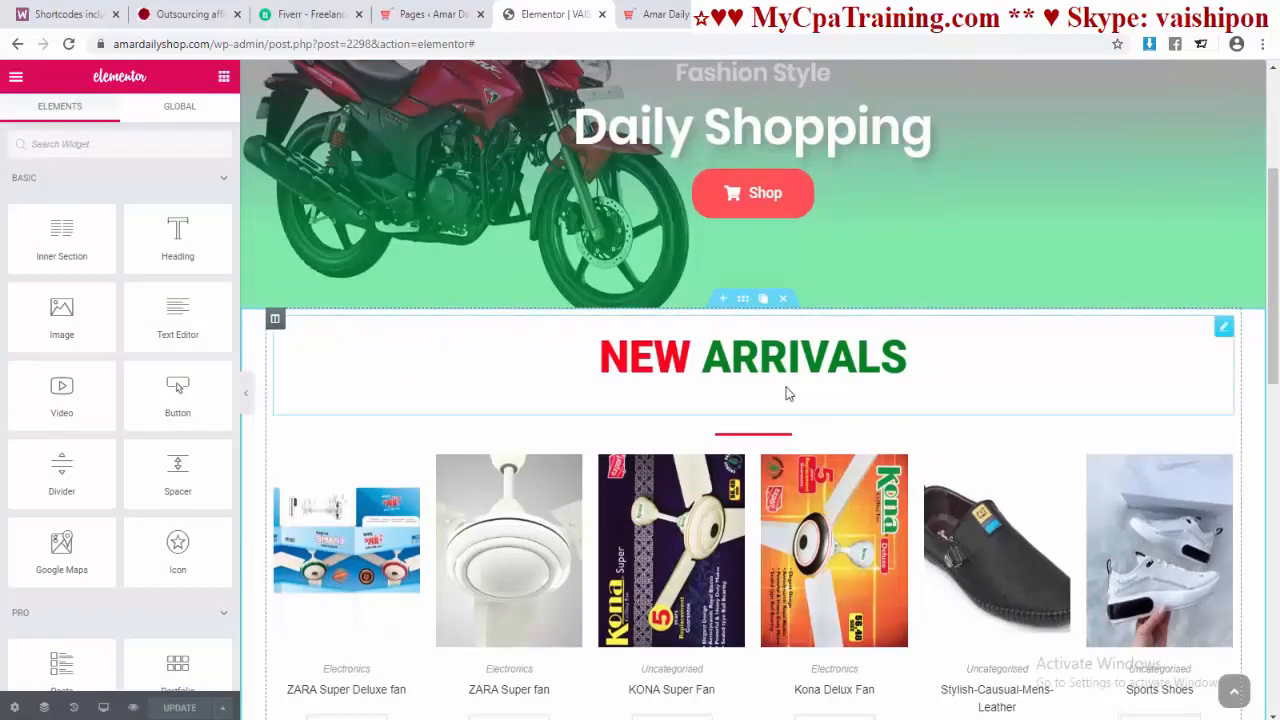
right_click(745, 308)
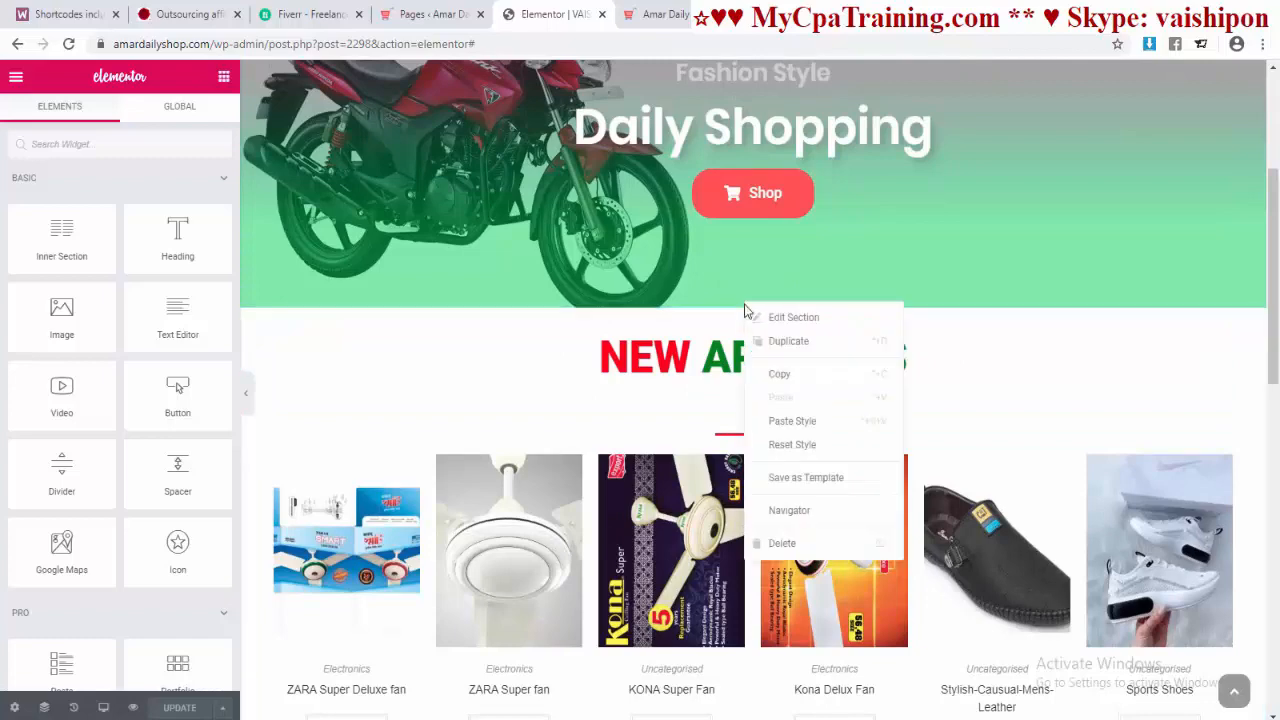
left_click(780, 377)
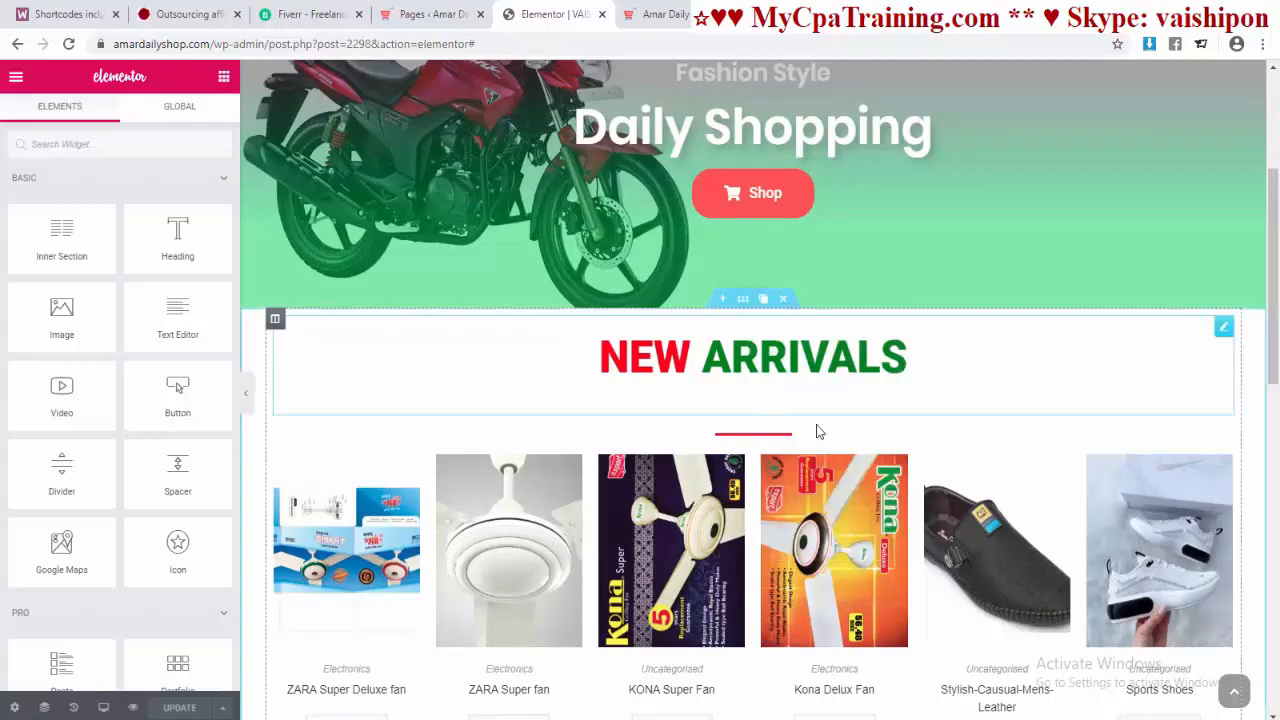
scroll(780, 377, "down", 7)
scroll(795, 473, "down", 1)
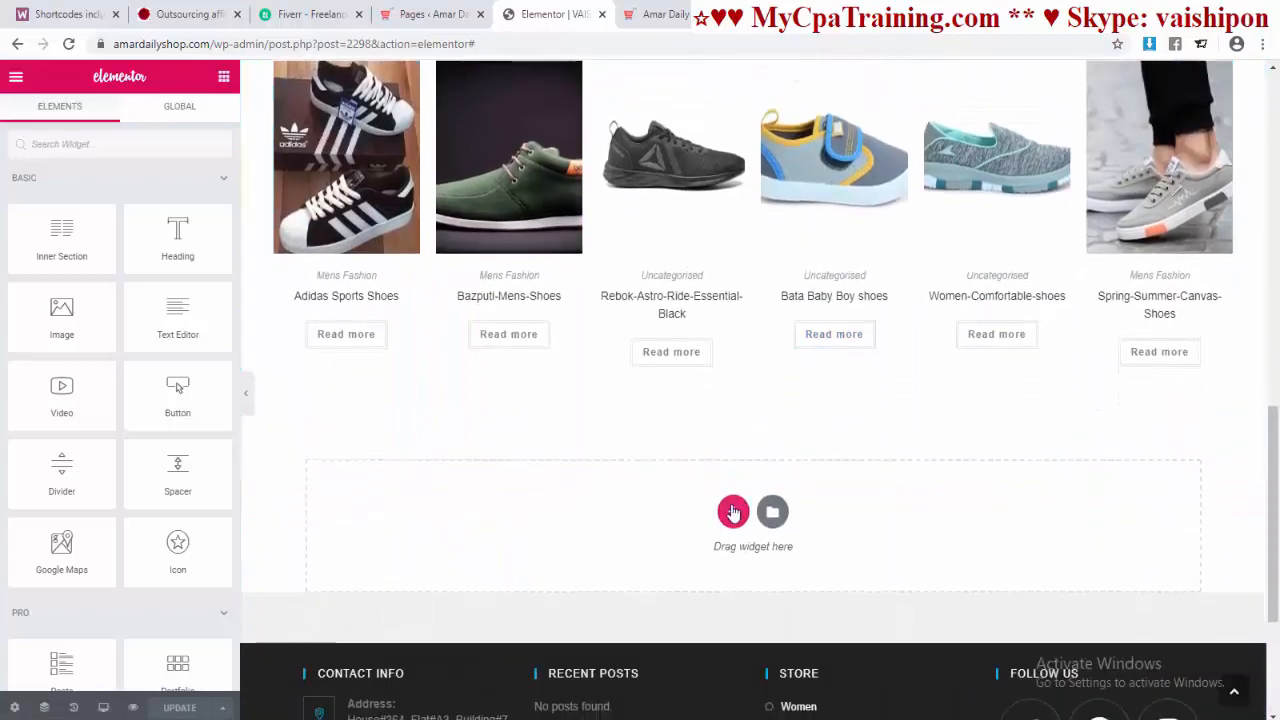
right_click(733, 512)
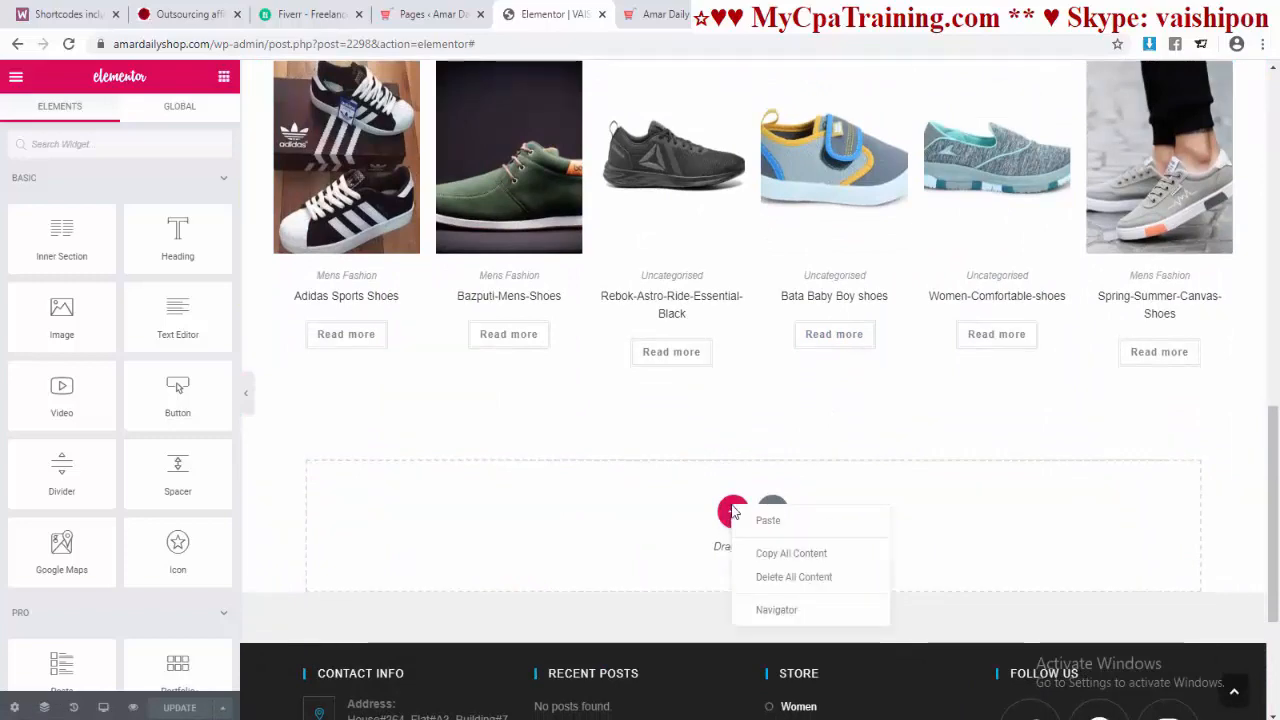
left_click(768, 520)
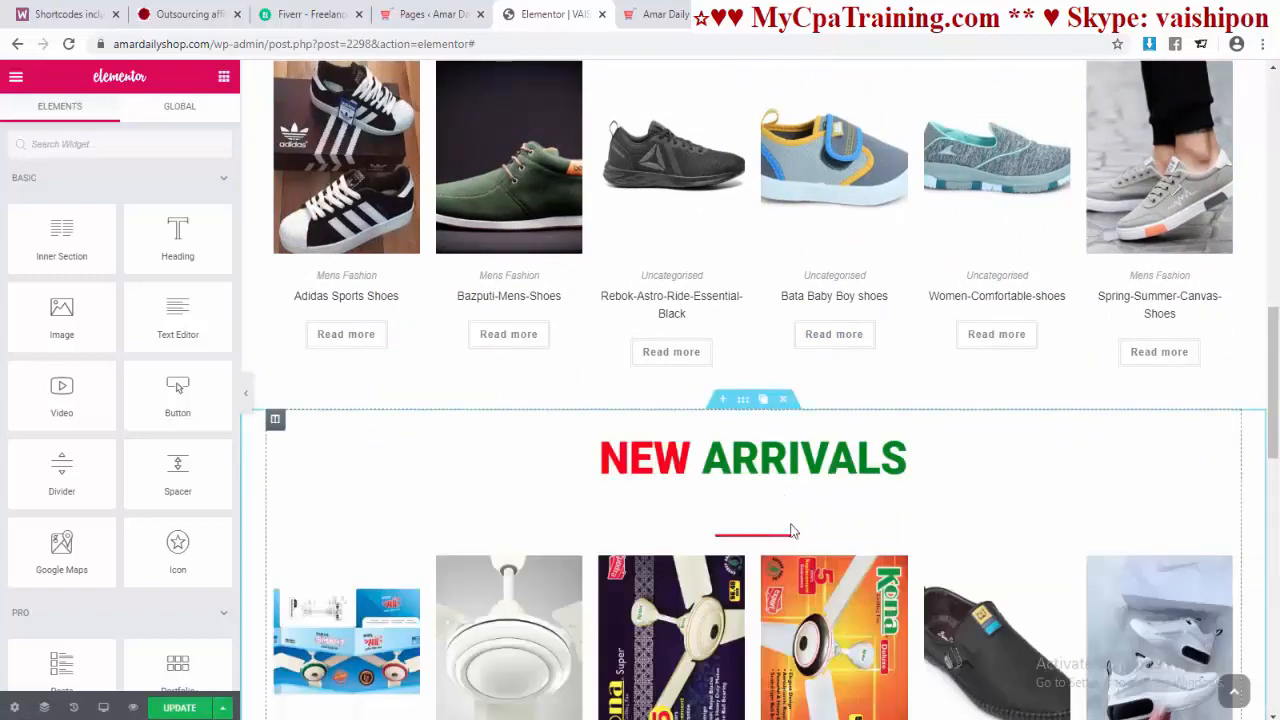
Step: Check the next section's title on the live home page and change the pasted section's heading text to "Featured Products"
left_click(655, 14)
scroll(703, 360, "up", 2)
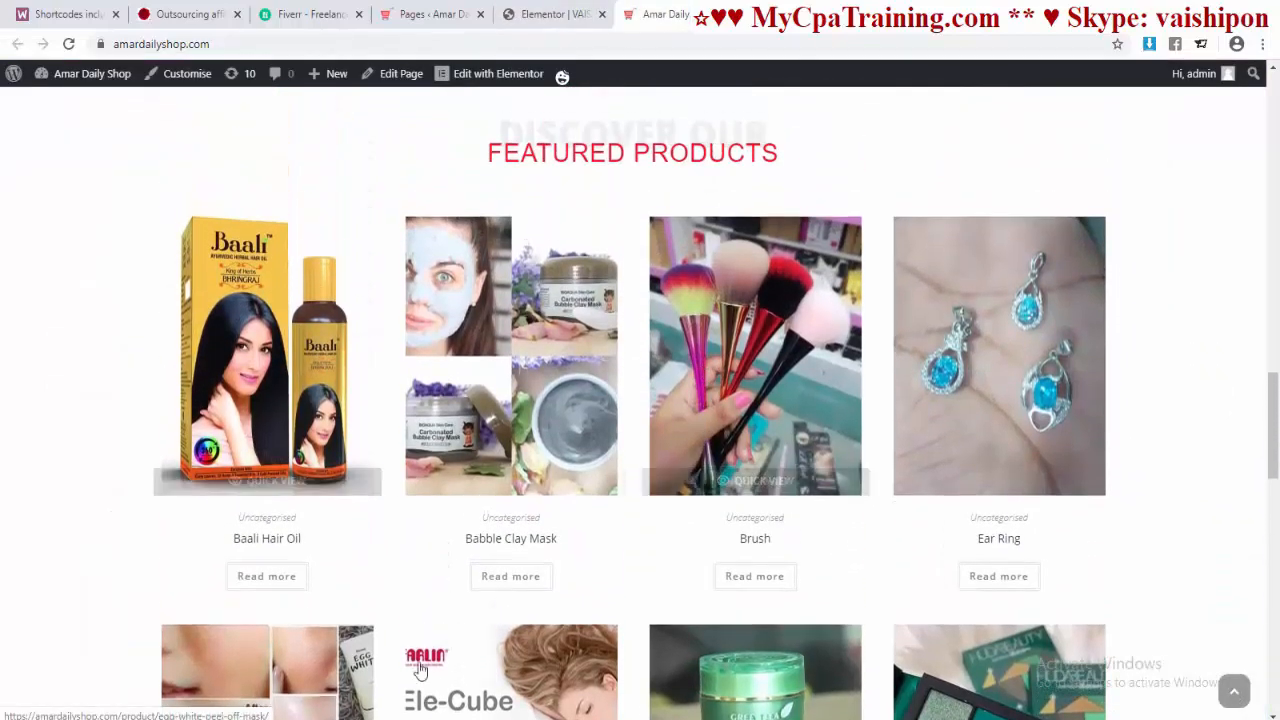
key("ctrl+Page_Up")
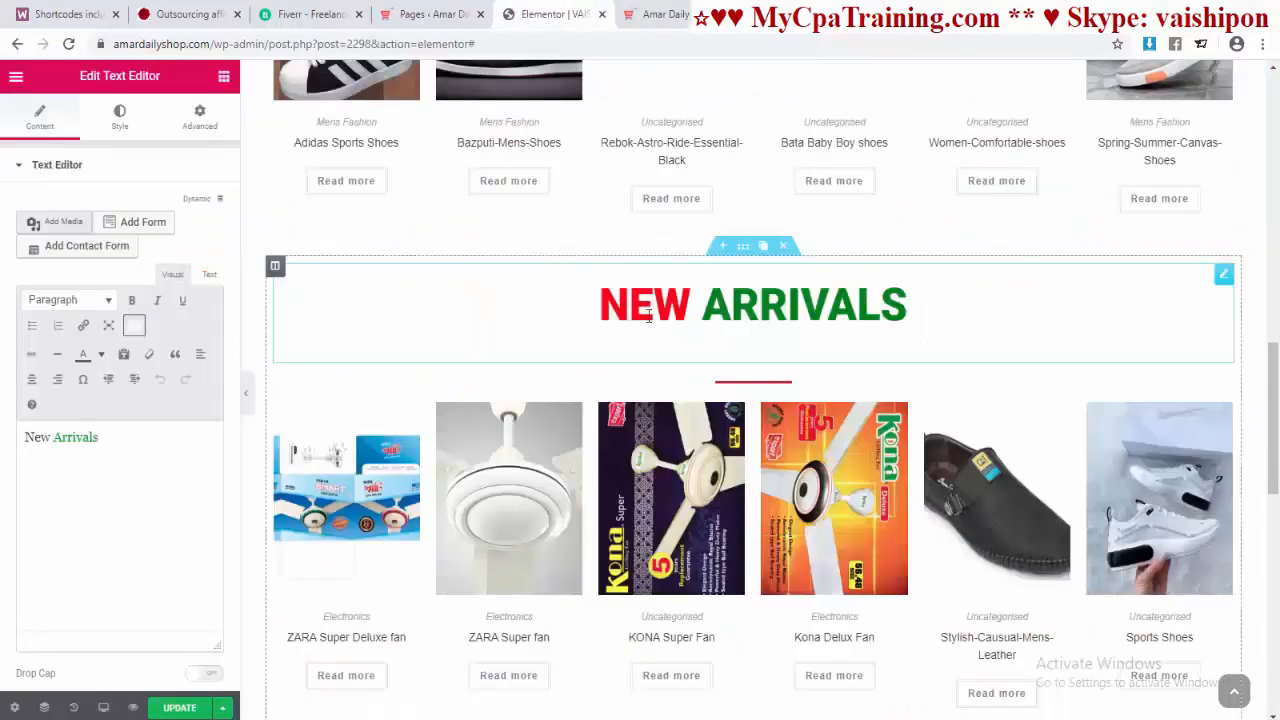
left_click_drag(690, 310, 610, 311)
type("F")
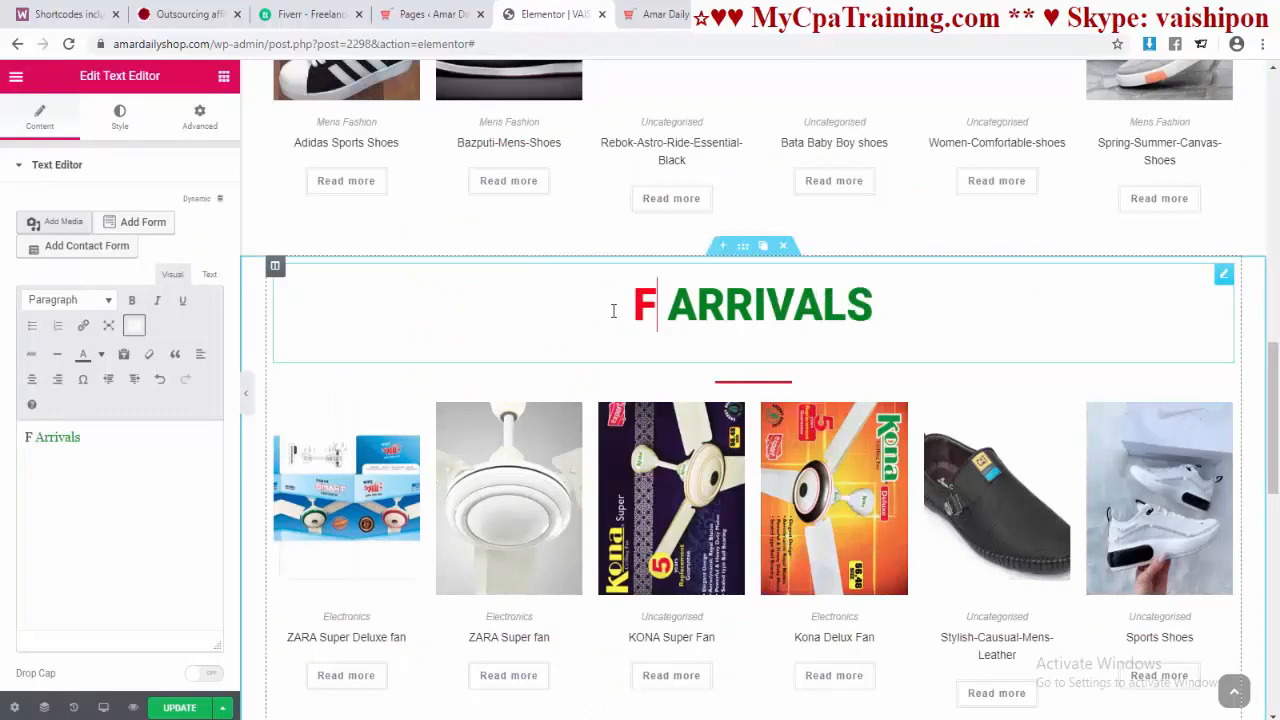
type("eatured")
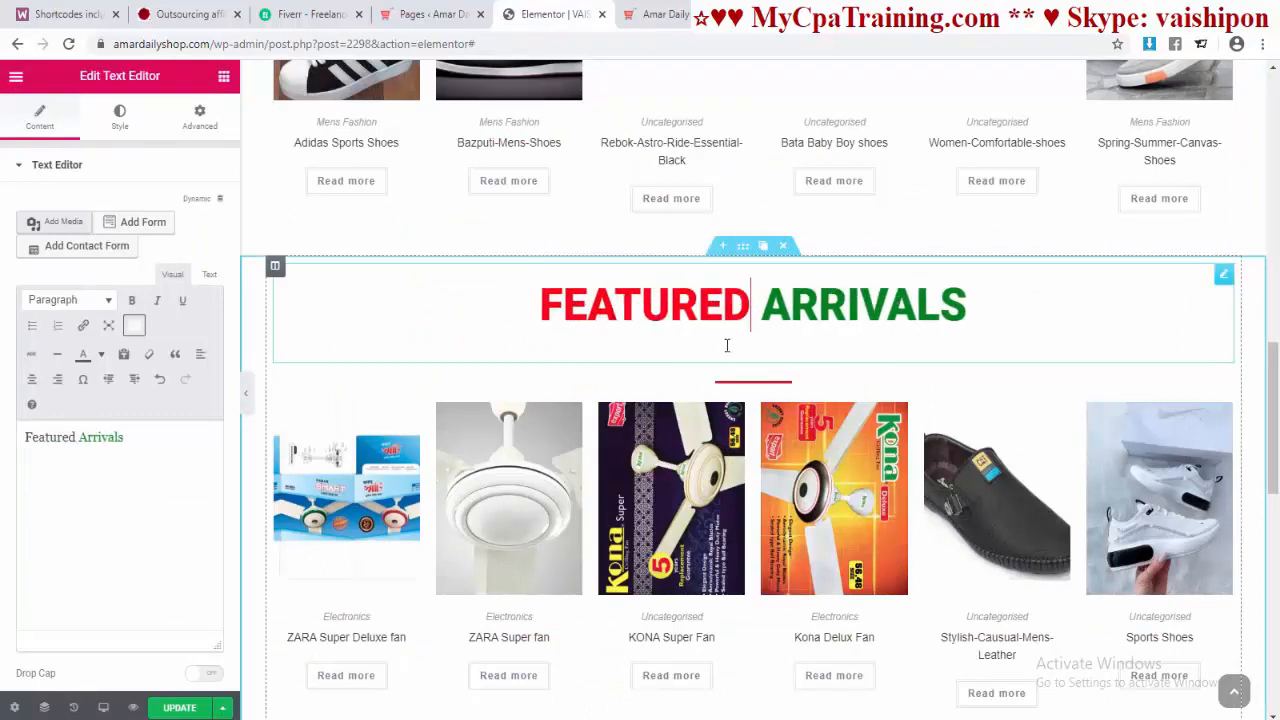
left_click_drag(762, 310, 972, 308)
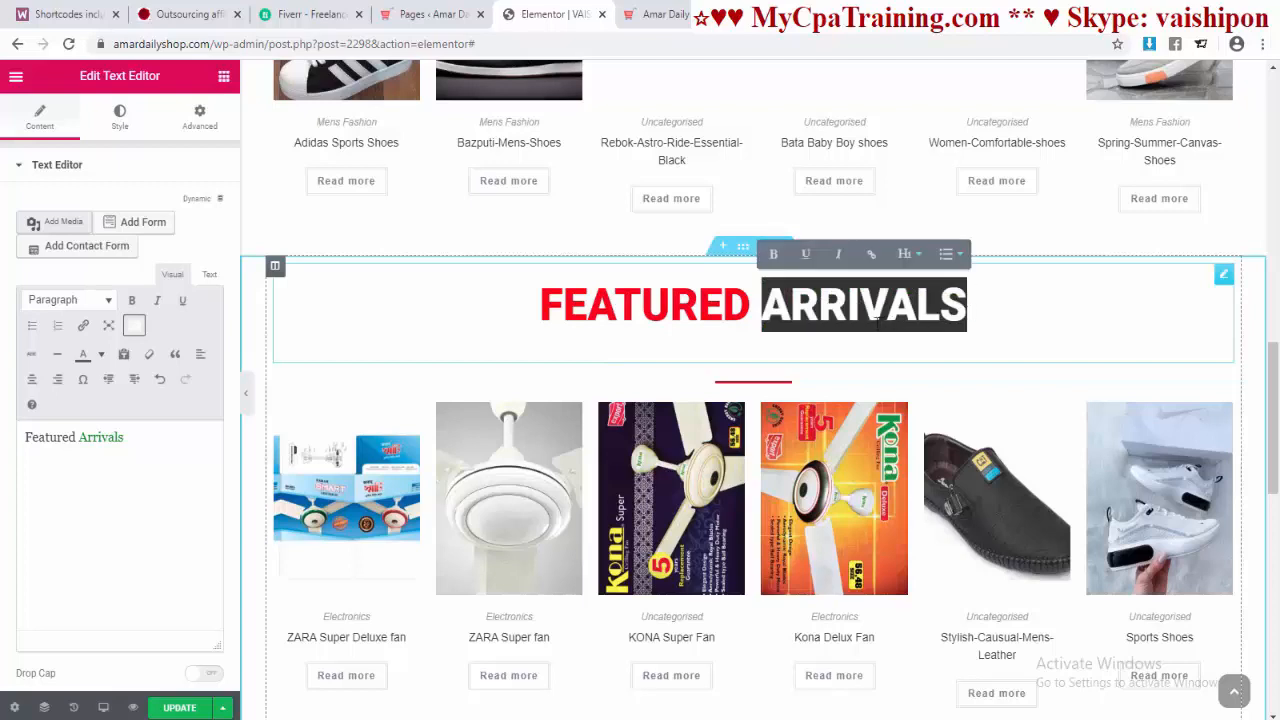
type("Products")
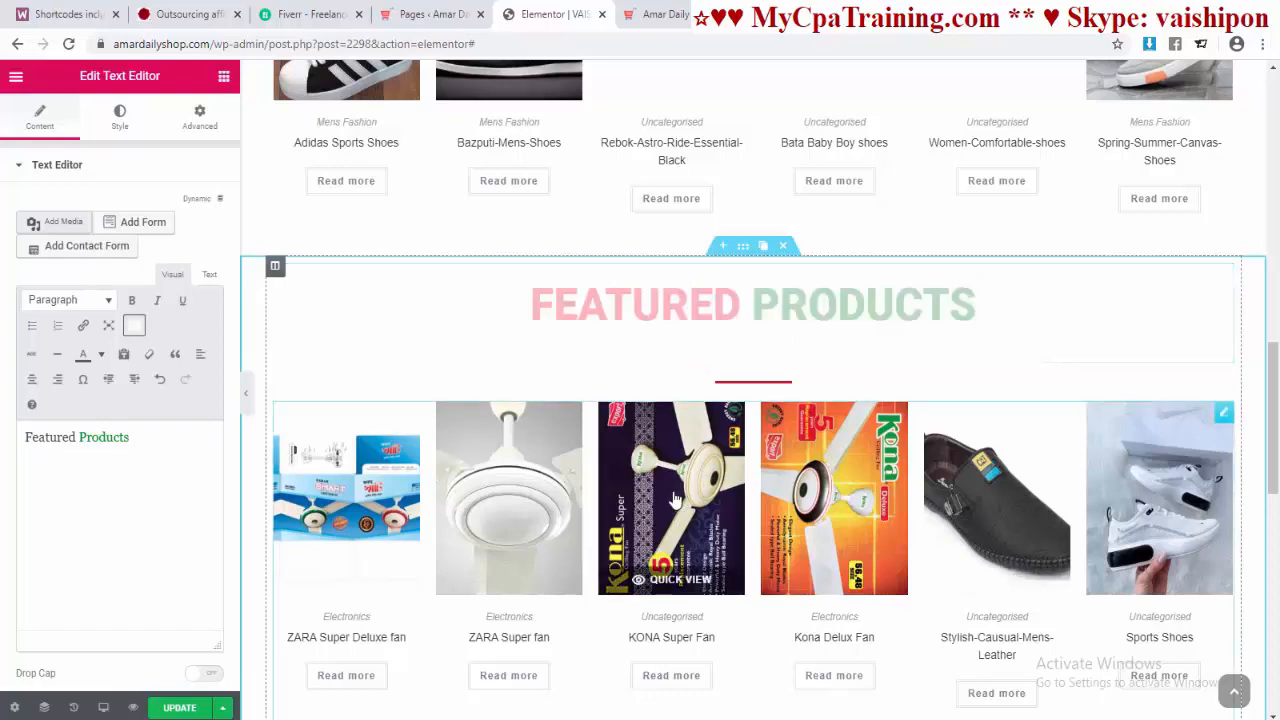
Step: Open the shortcode widget of the product grid under the Featured Products heading for editing
scroll(834, 540, "down", 2)
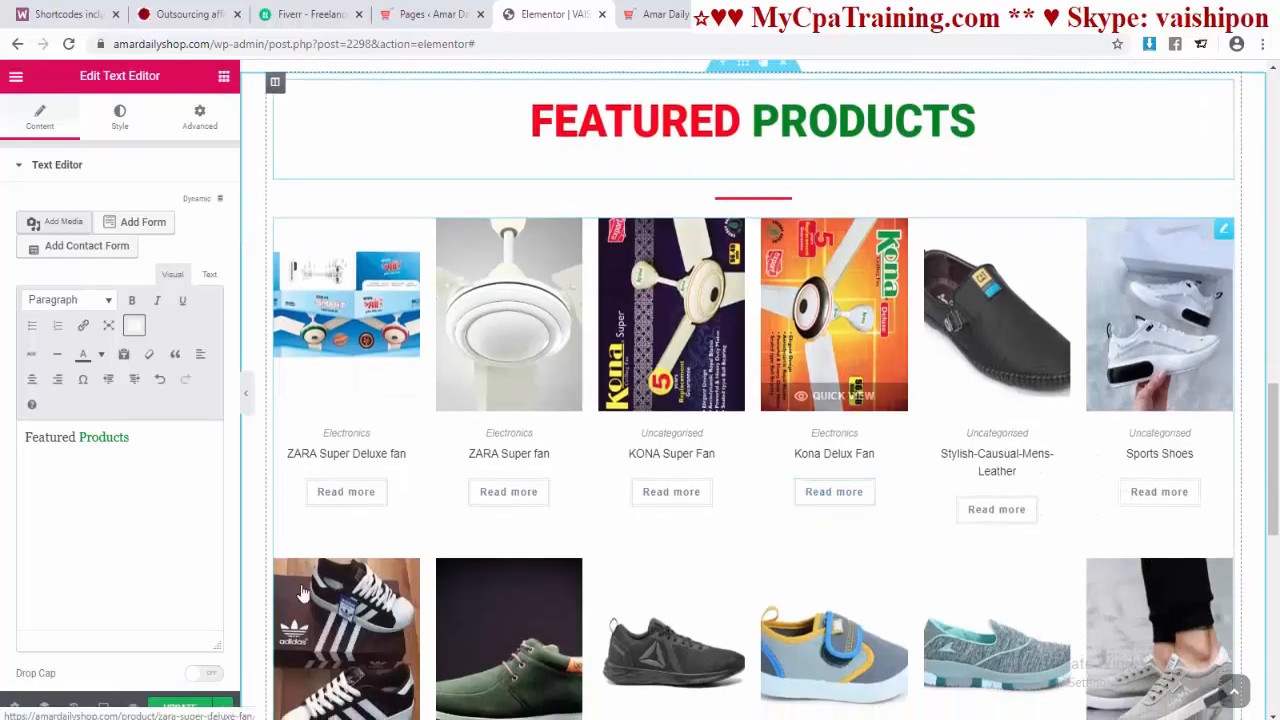
scroll(815, 485, "up", 8)
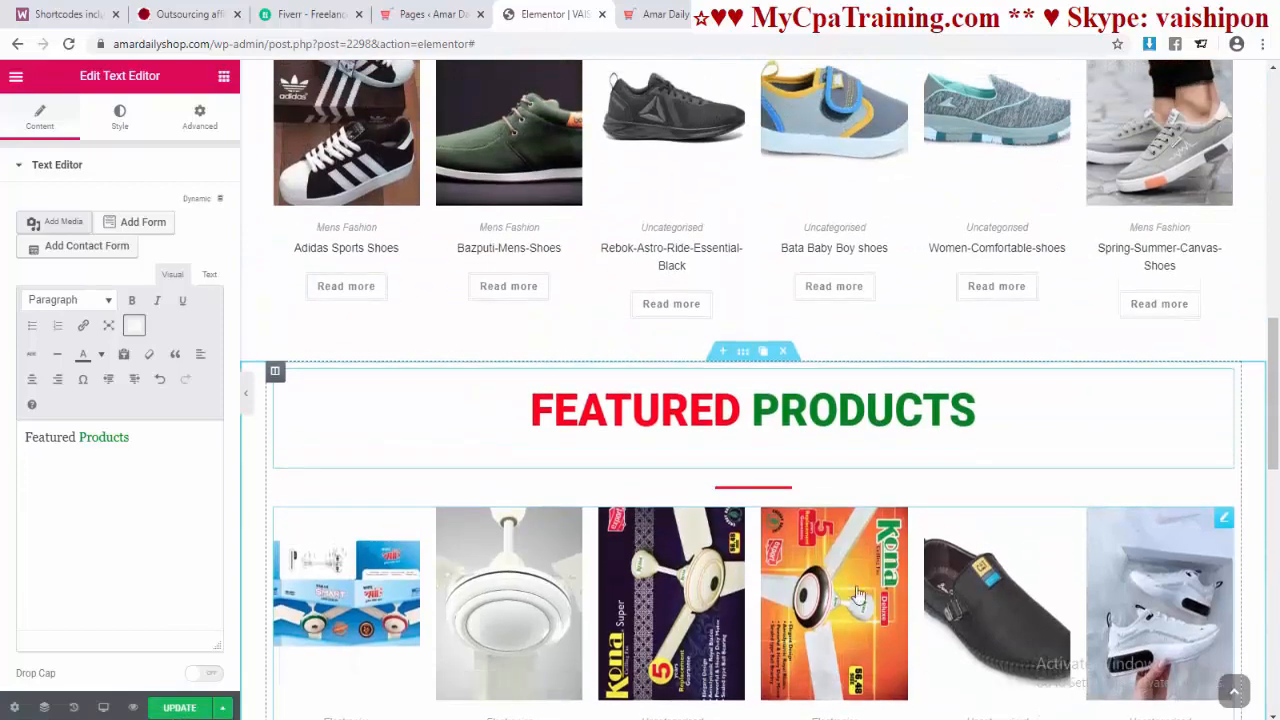
scroll(815, 485, "up", 3)
scroll(820, 575, "down", 10)
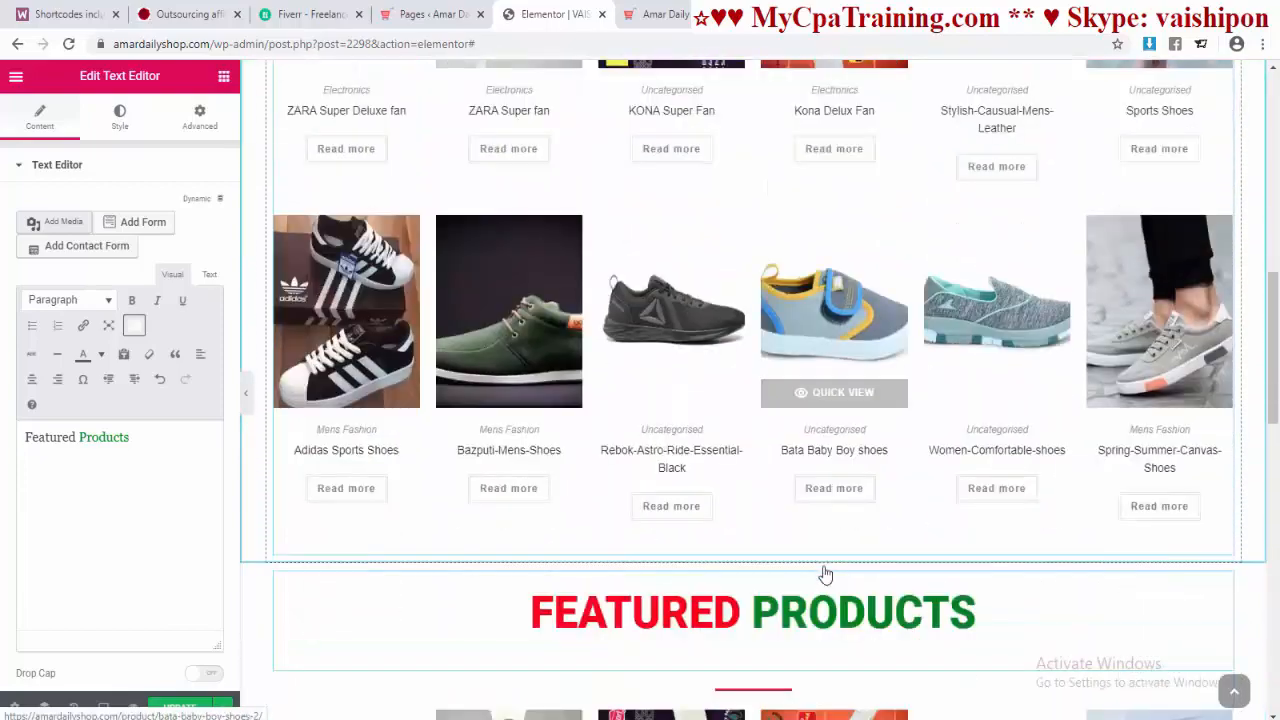
scroll(837, 567, "down", 3)
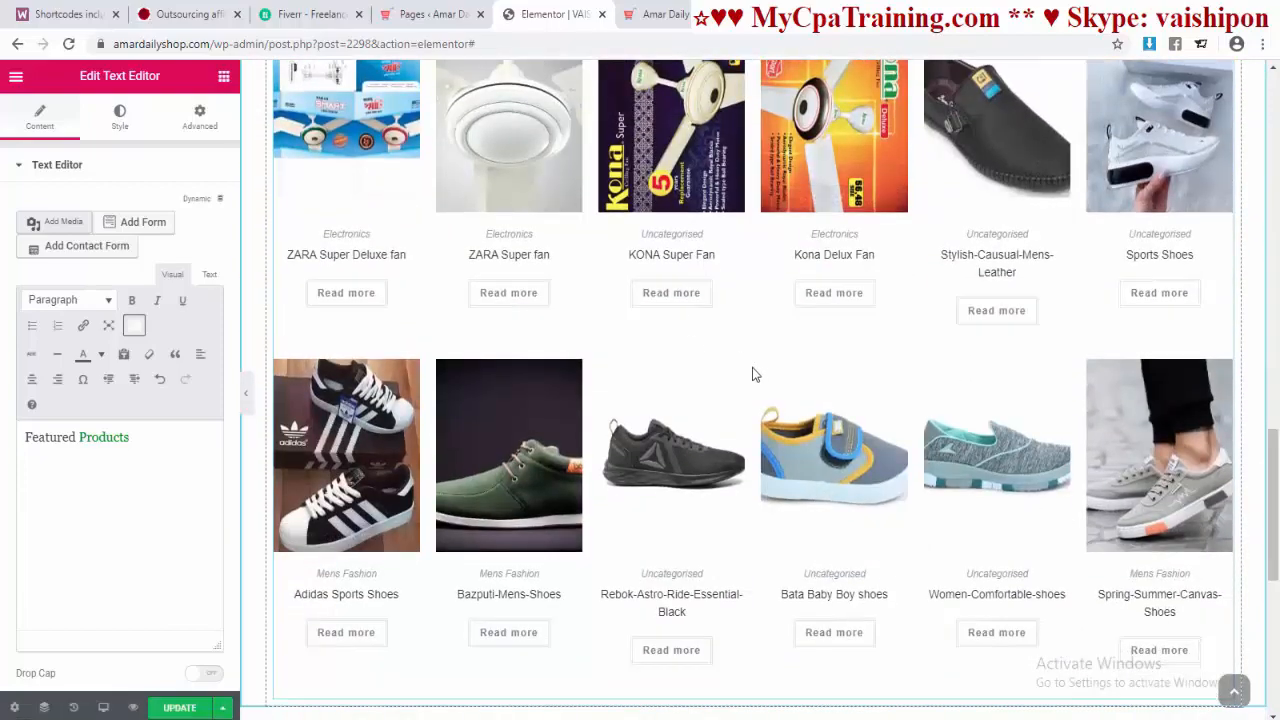
scroll(752, 370, "up", 1)
scroll(752, 373, "up", 3)
scroll(560, 430, "down", 2)
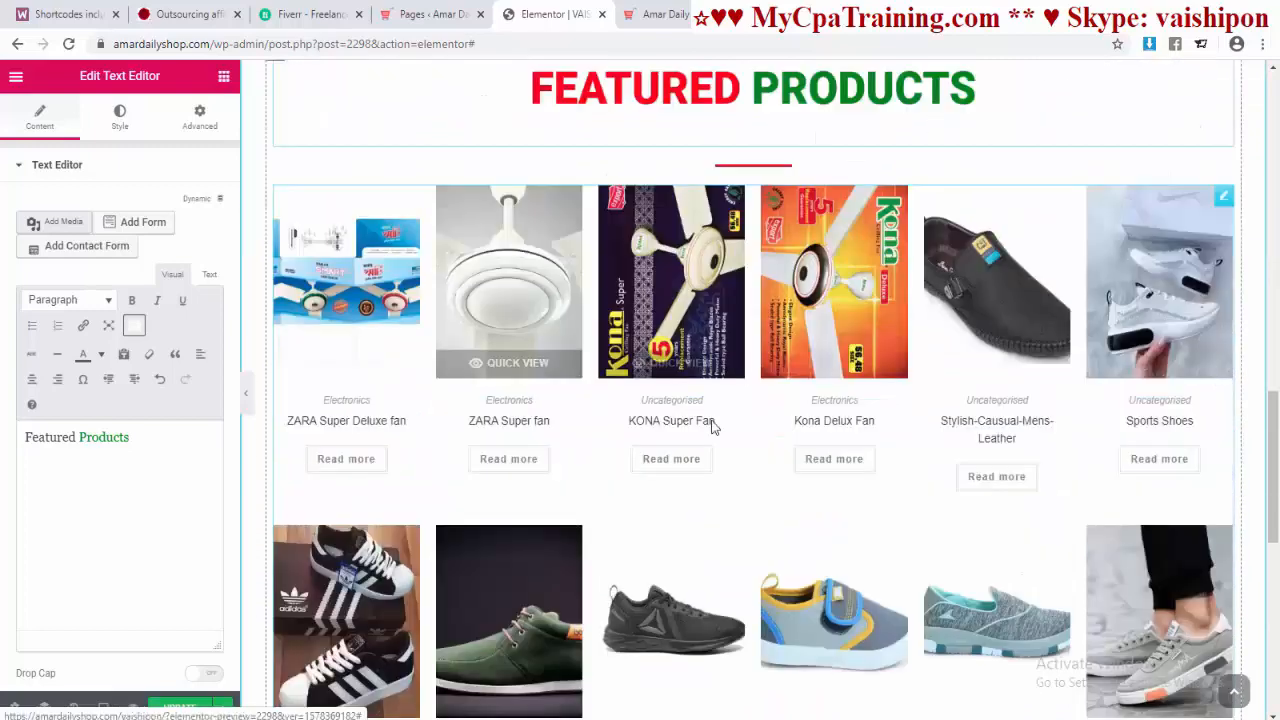
left_click(705, 305)
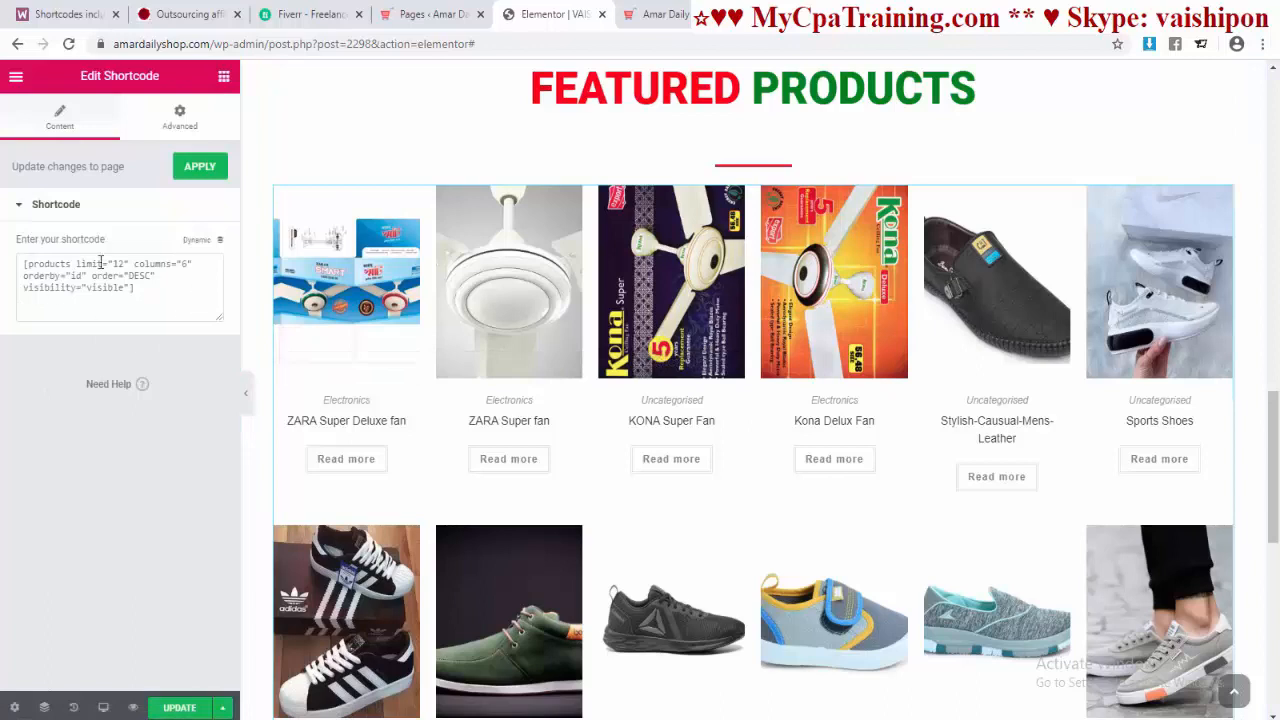
Step: Find "featured products" in the WooCommerce shortcode documentation and copy the example shortcode from Scenario 2 – Featured Products
left_click(63, 12)
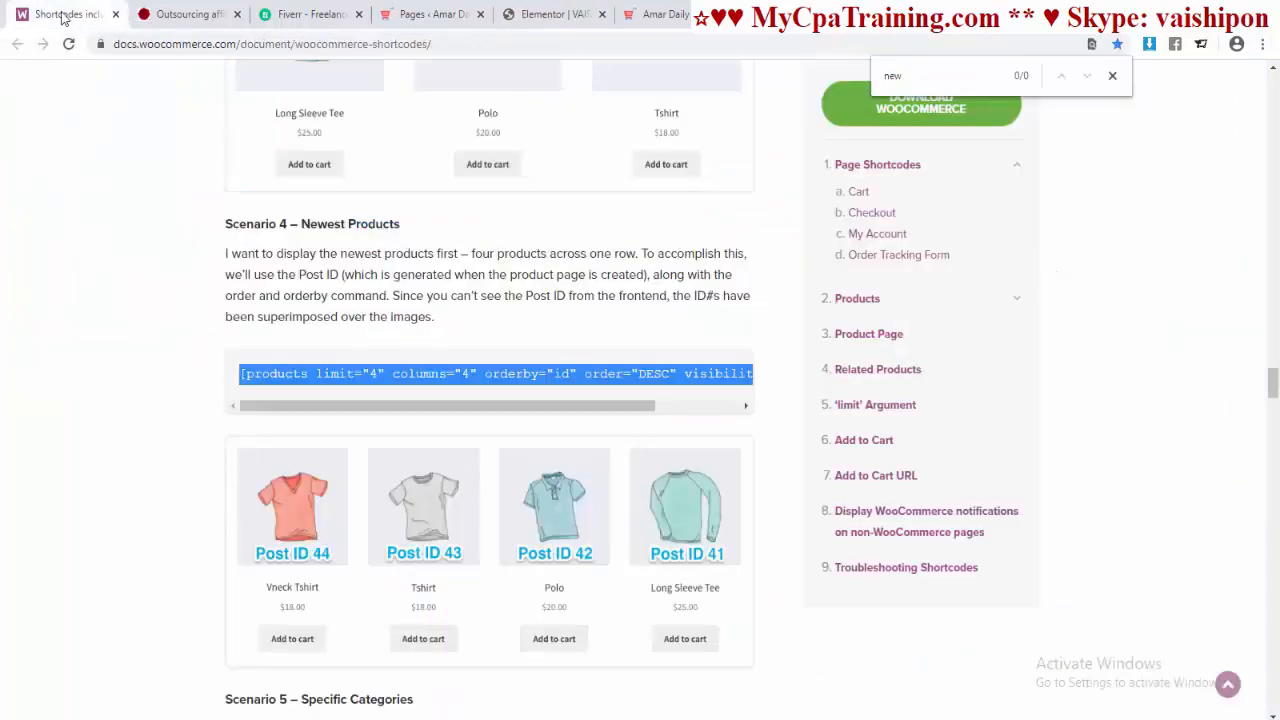
left_click(903, 75)
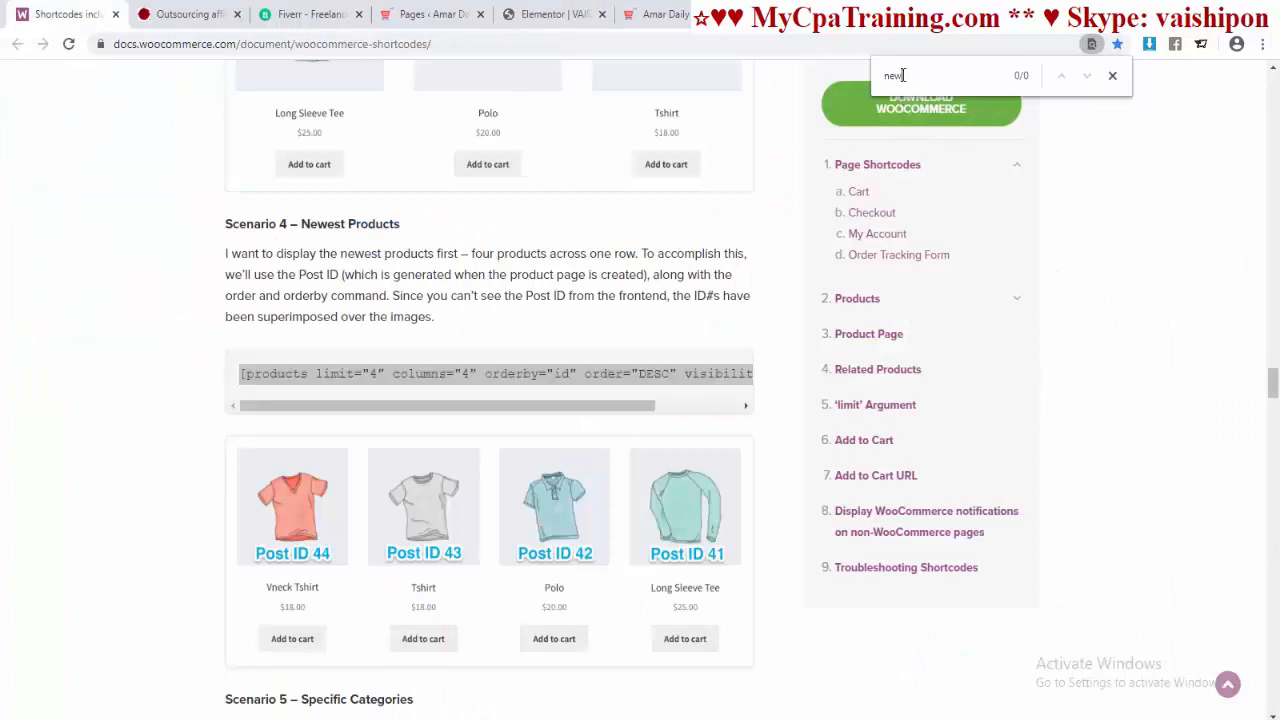
type("featured products")
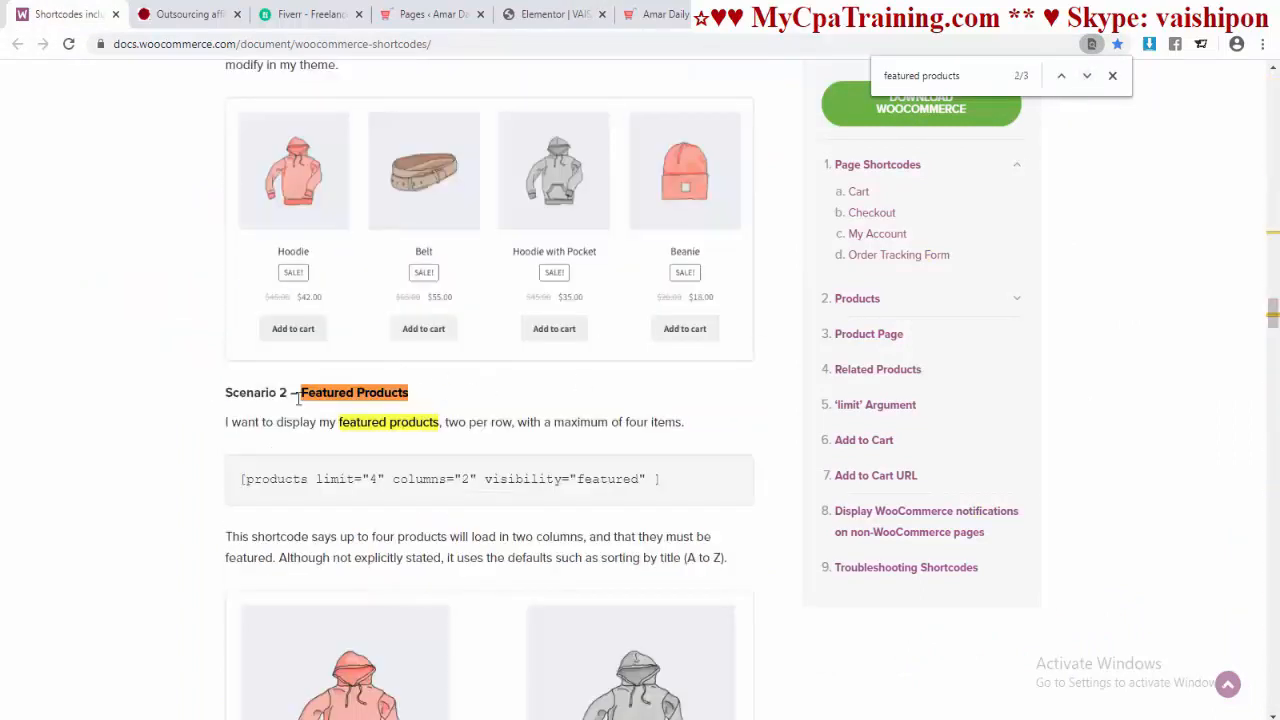
triple_click(426, 481)
key("ctrl+c")
right_click(459, 487)
left_click(500, 497)
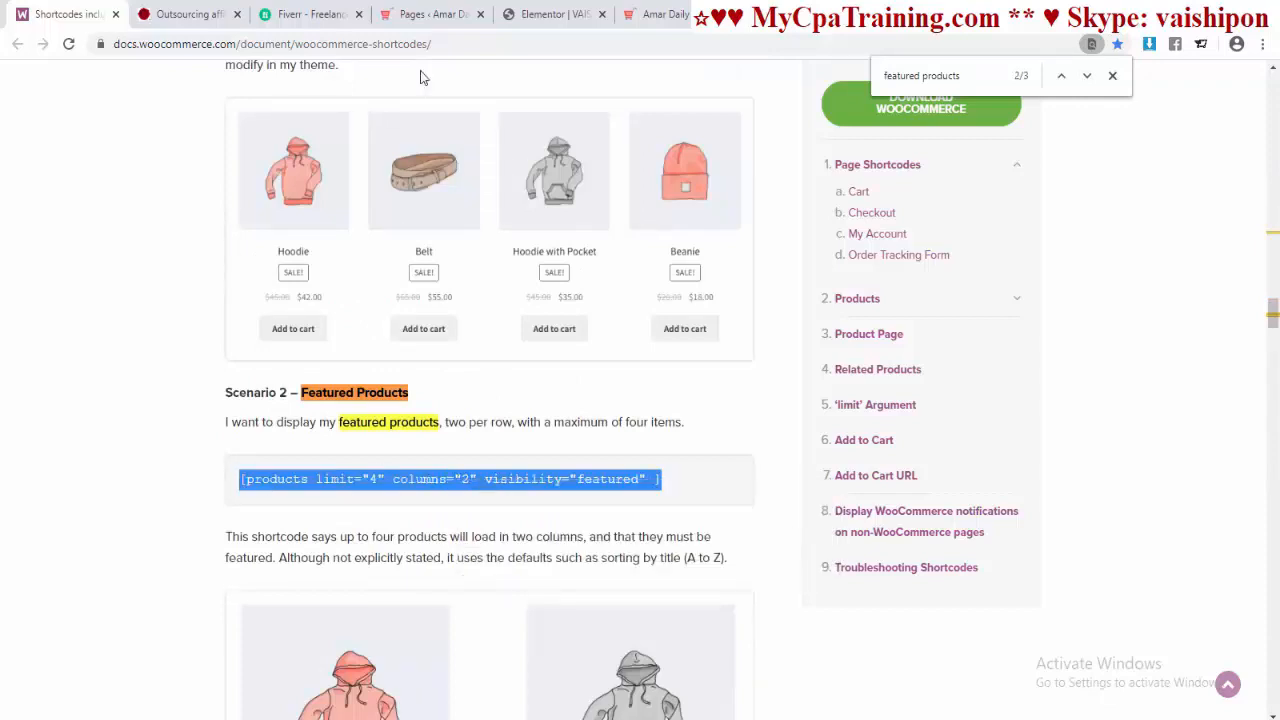
Step: Replace the Featured Products grid's shortcode in Elementor with [products limit="4" columns="2" visibility="featured" ] and review the grid
left_click(500, 12)
triple_click(100, 276)
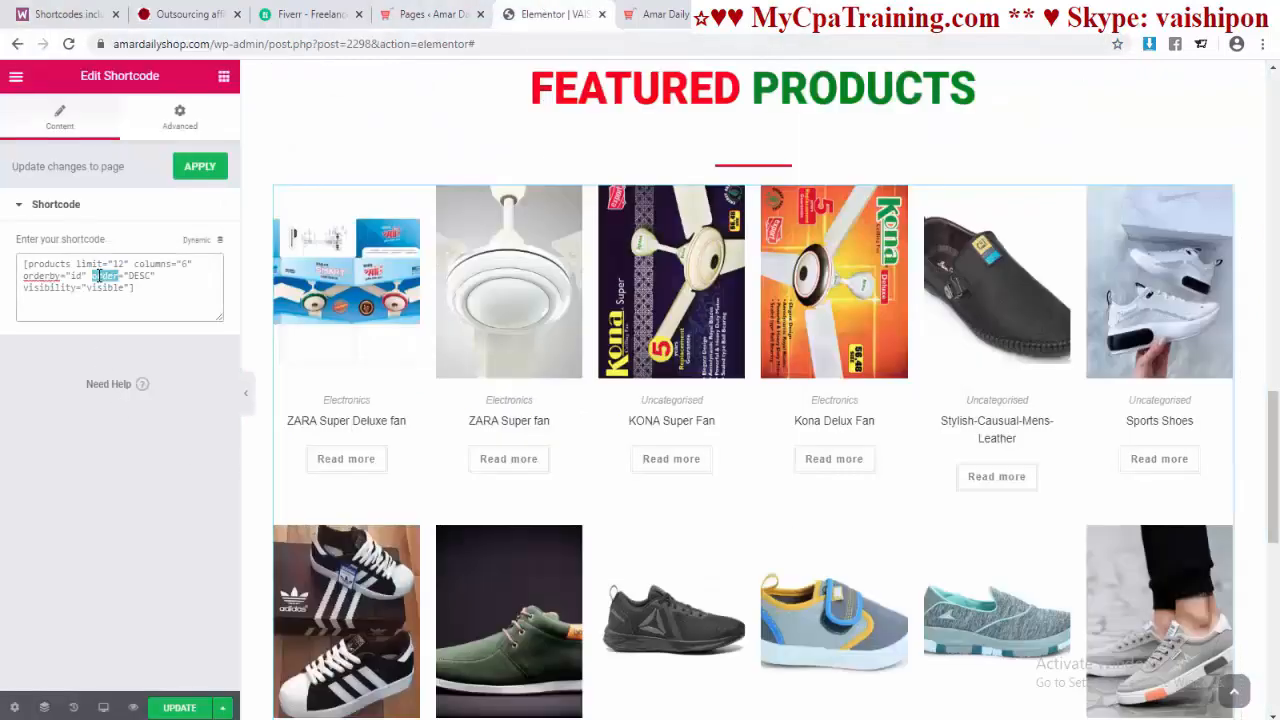
key("ctrl+v")
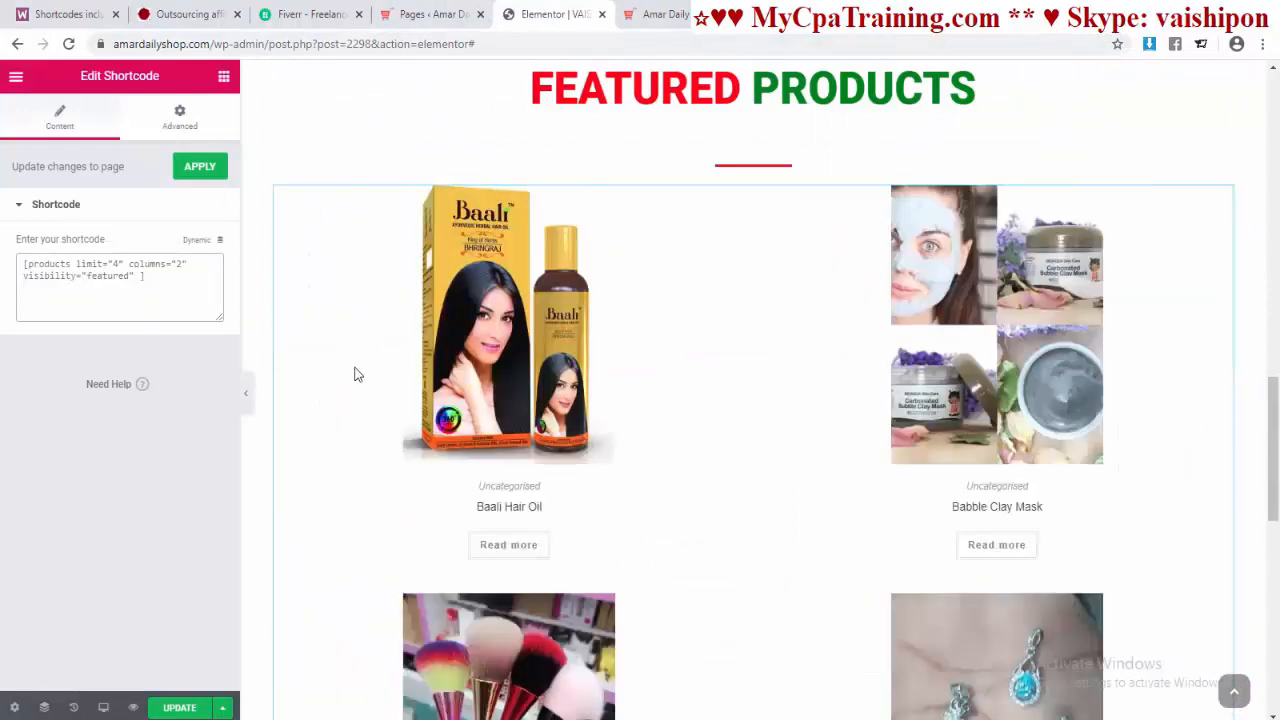
scroll(871, 438, "down", 5)
scroll(845, 430, "up", 6)
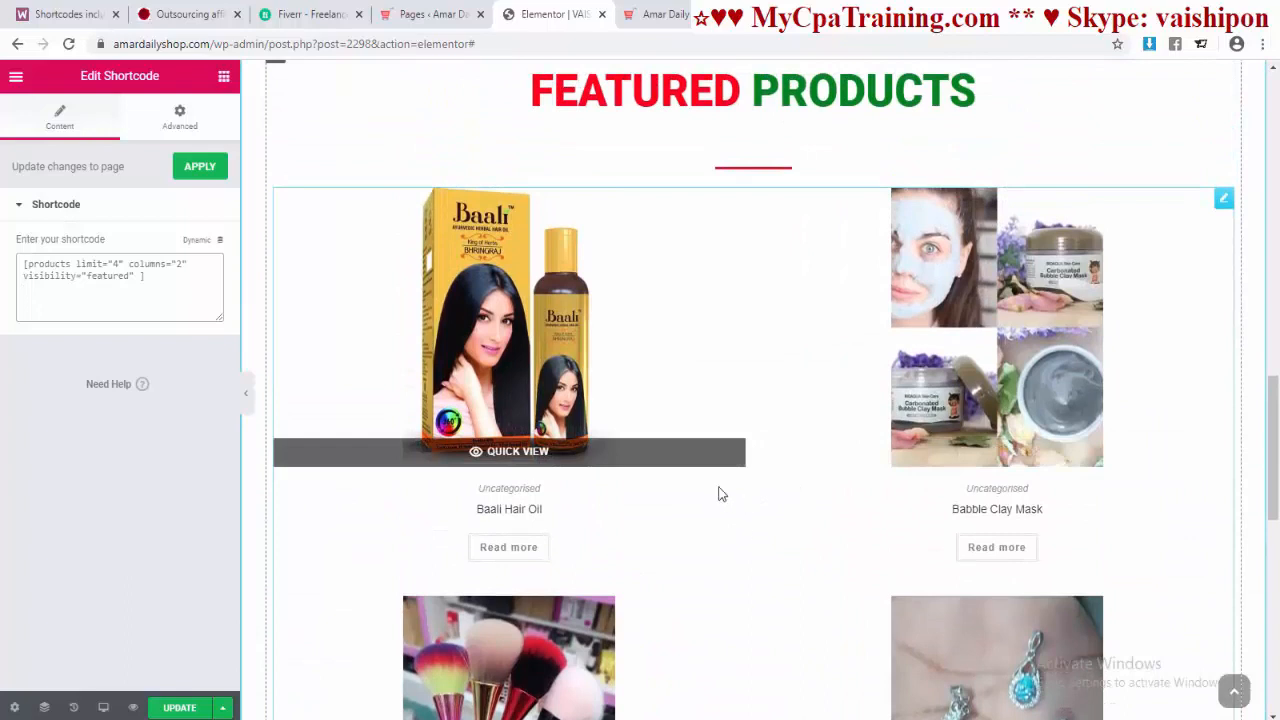
scroll(723, 454, "down", 1)
scroll(723, 454, "up", 2)
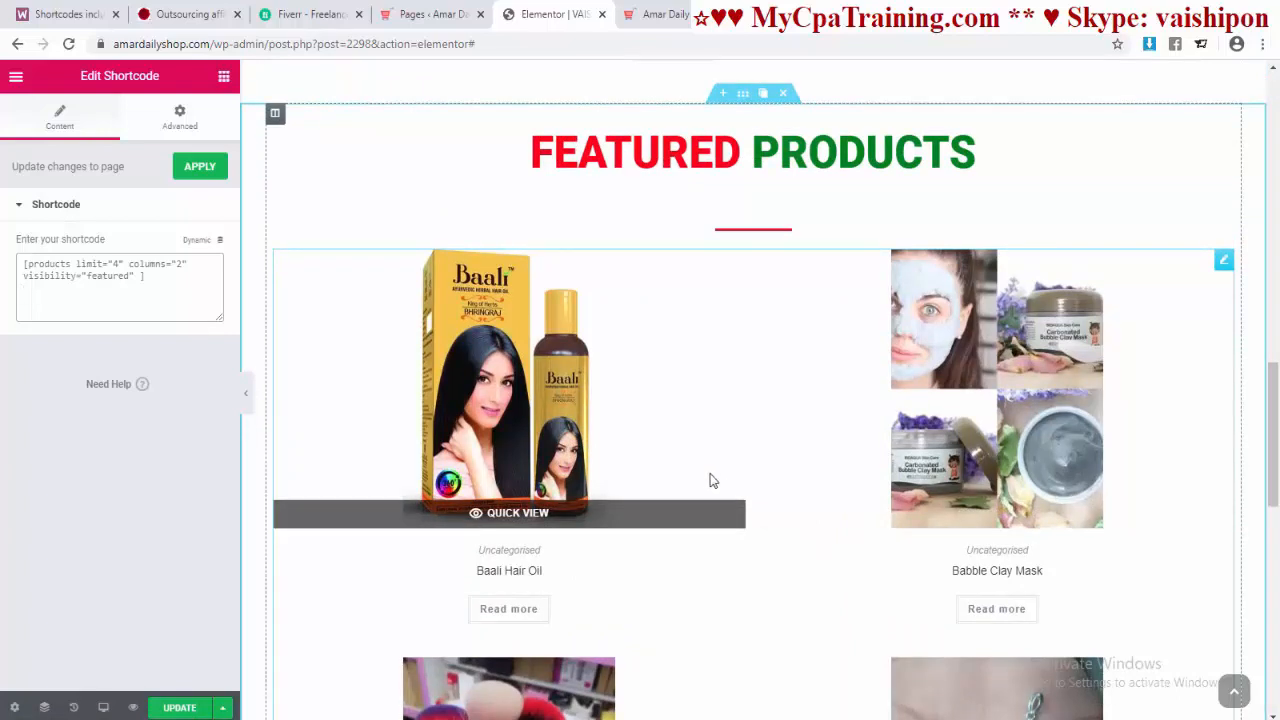
Step: Browse the first three pages of the WordPress product list, examining which products are starred as featured
left_click(420, 15)
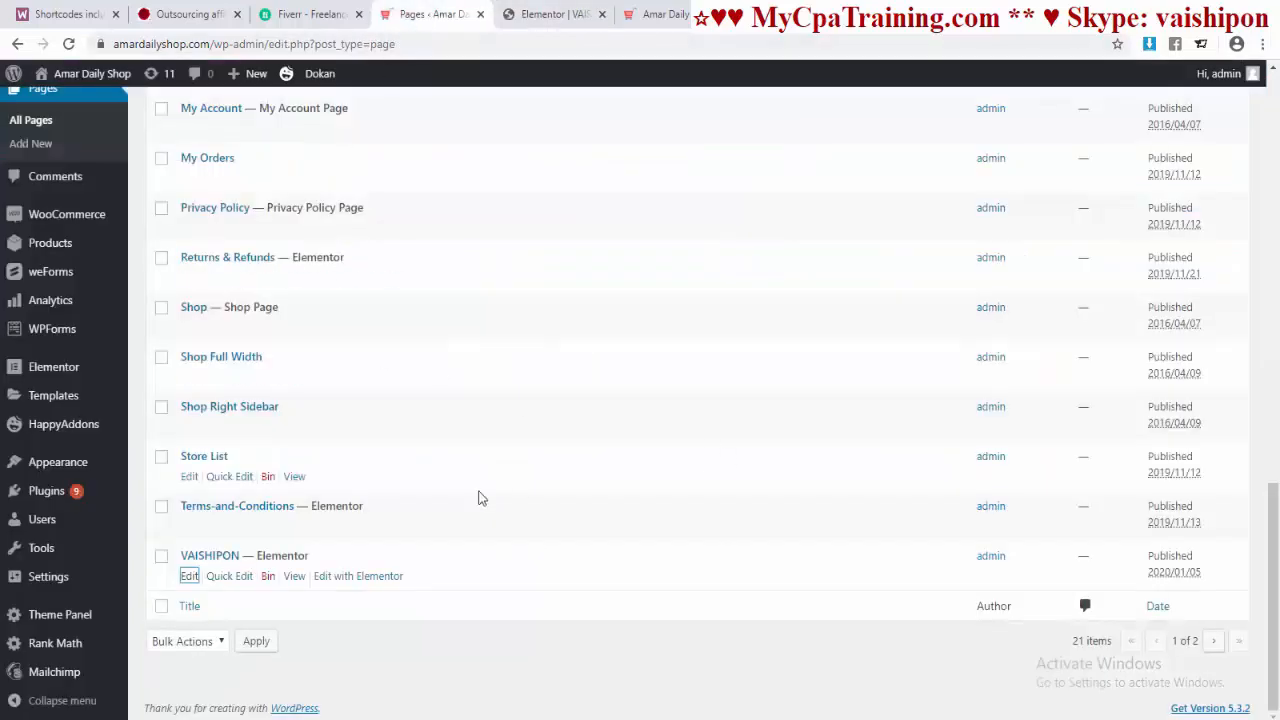
left_click(48, 250)
scroll(768, 425, "down", 10)
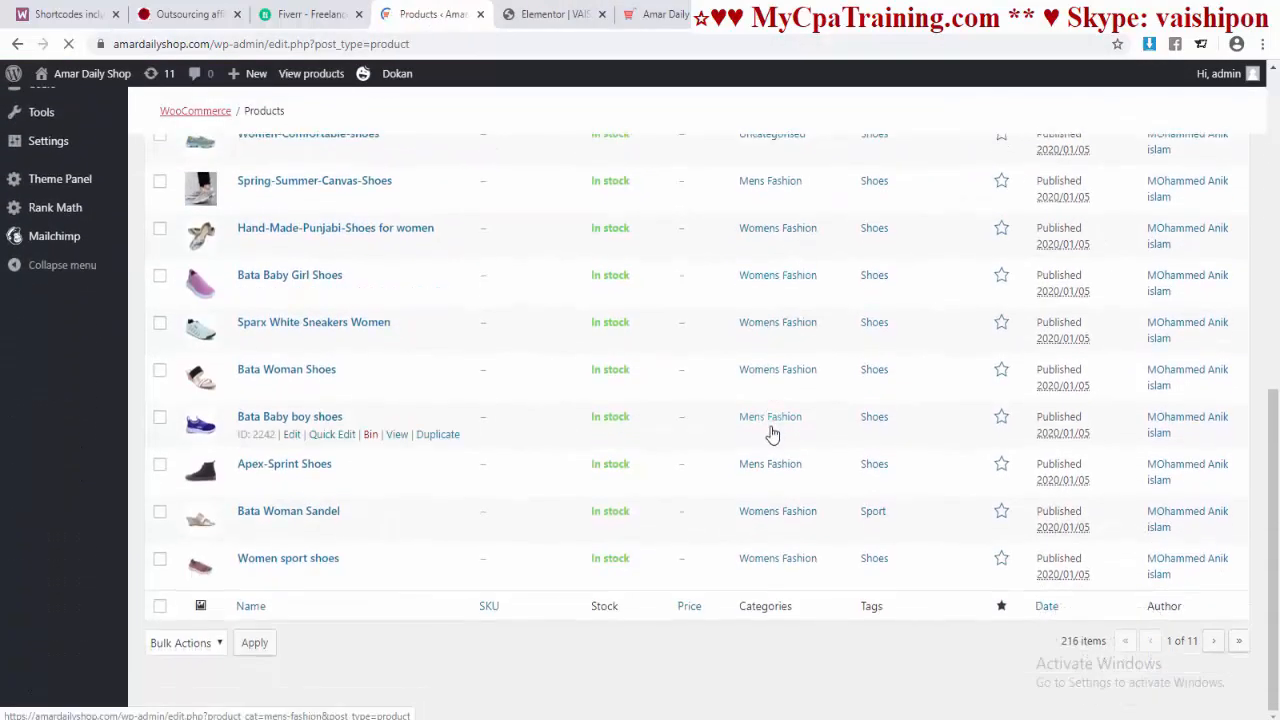
scroll(771, 434, "up", 10)
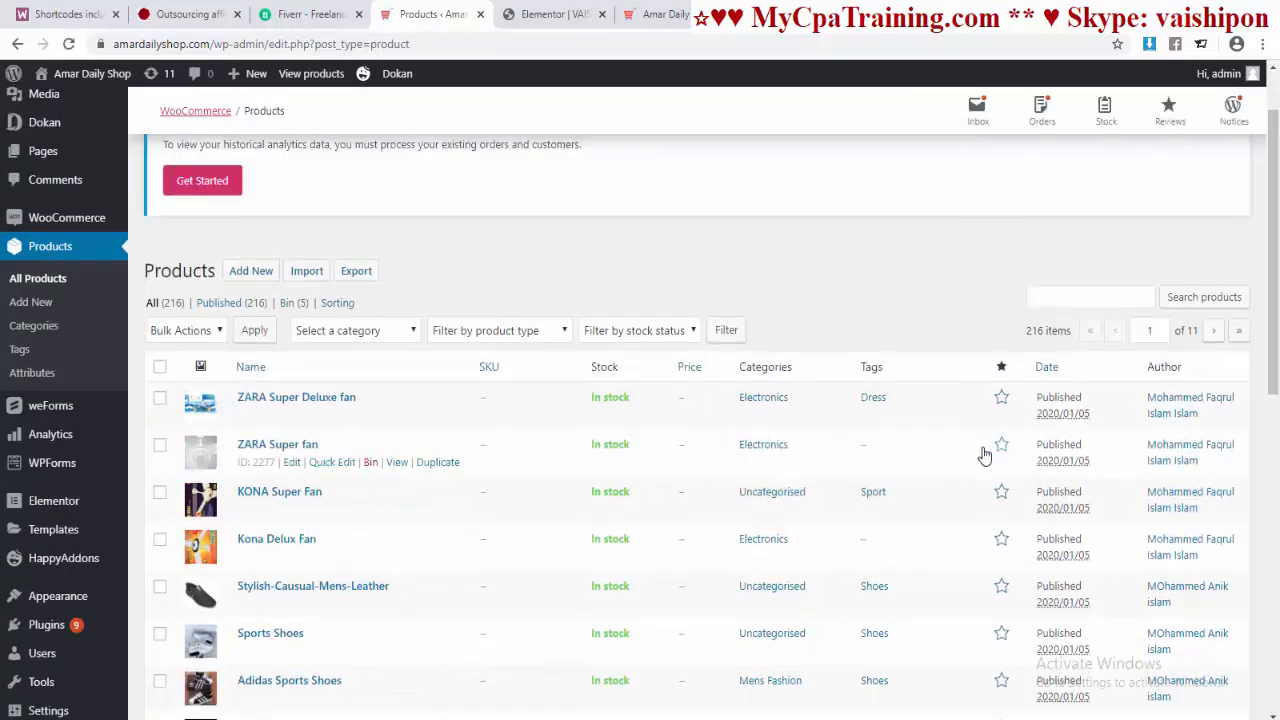
scroll(1005, 452, "down", 10)
left_click(1212, 643)
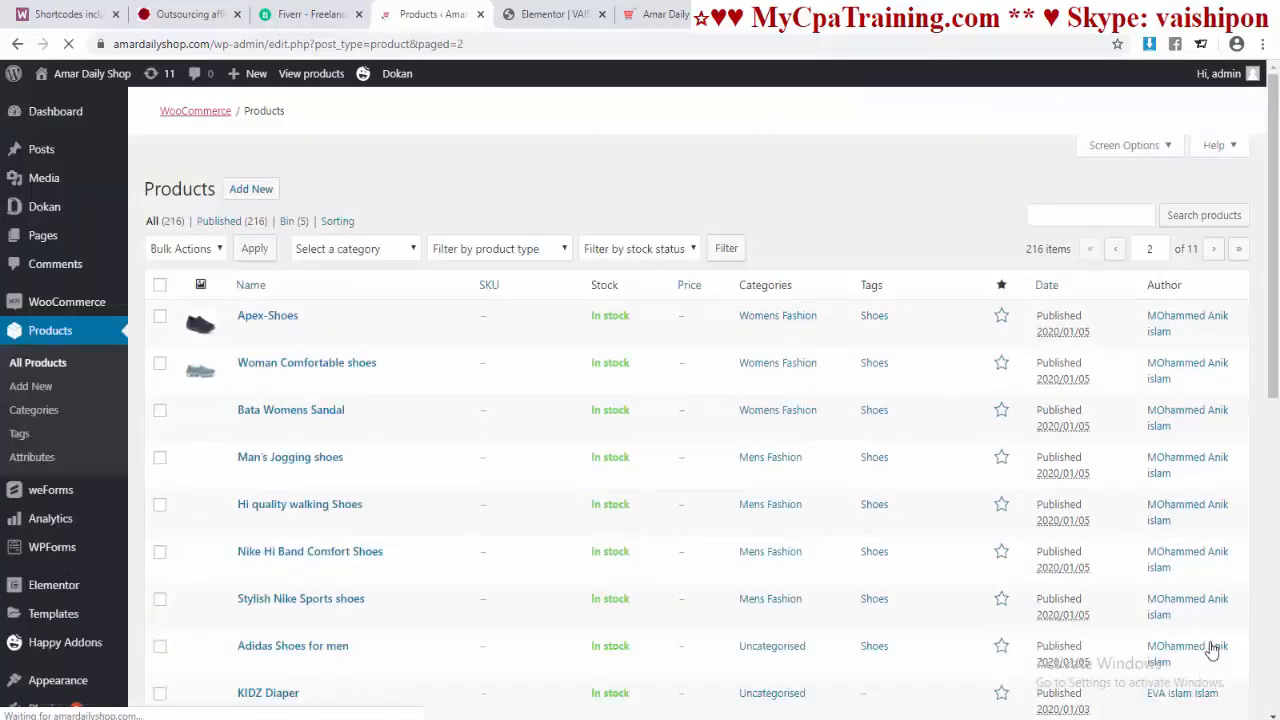
scroll(1212, 648, "down", 10)
left_click(1213, 641)
scroll(977, 491, "down", 5)
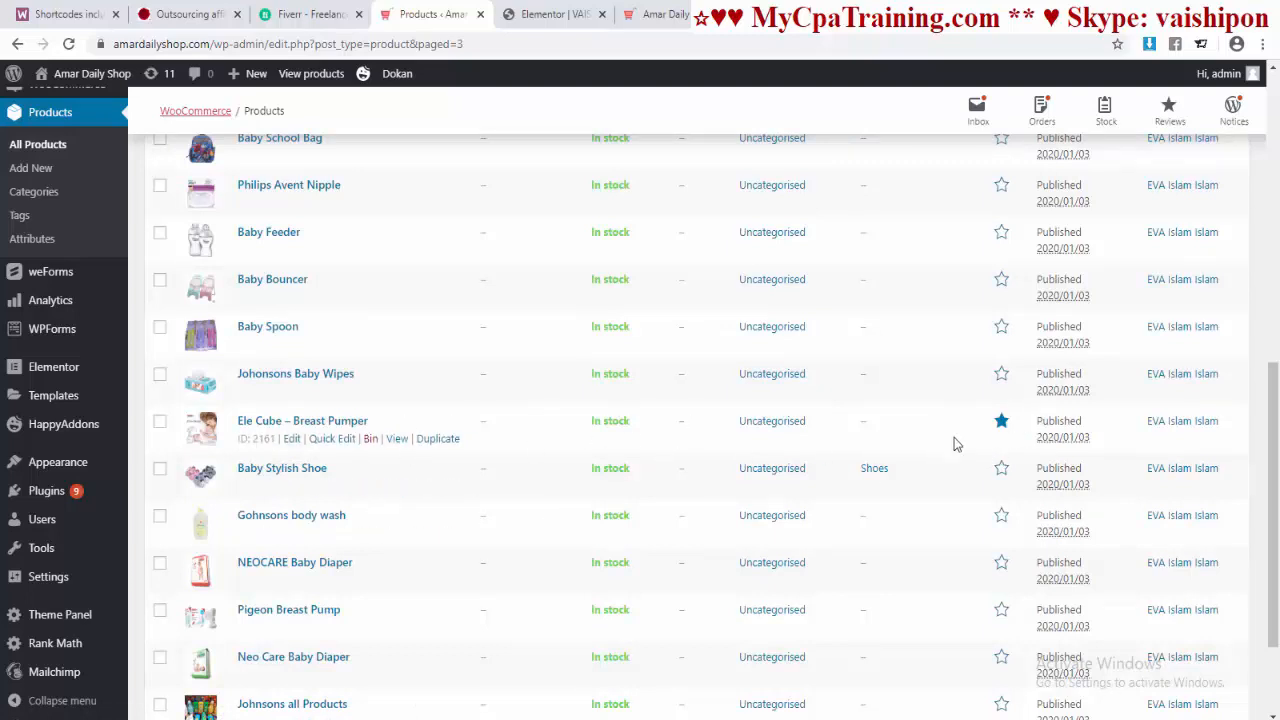
Step: Return to the Elementor editor and set the Featured Products shortcode to columns="4"
left_click(549, 17)
scroll(714, 402, "down", 2)
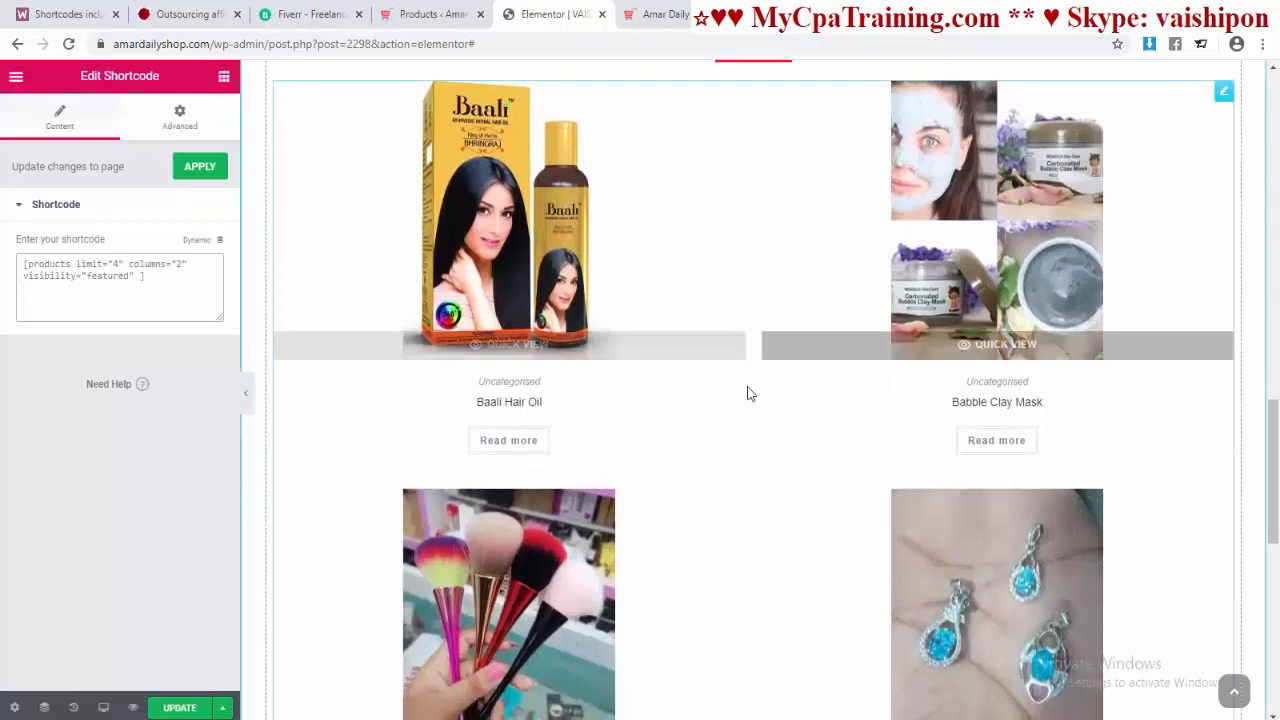
scroll(749, 392, "down", 3)
scroll(749, 392, "up", 4)
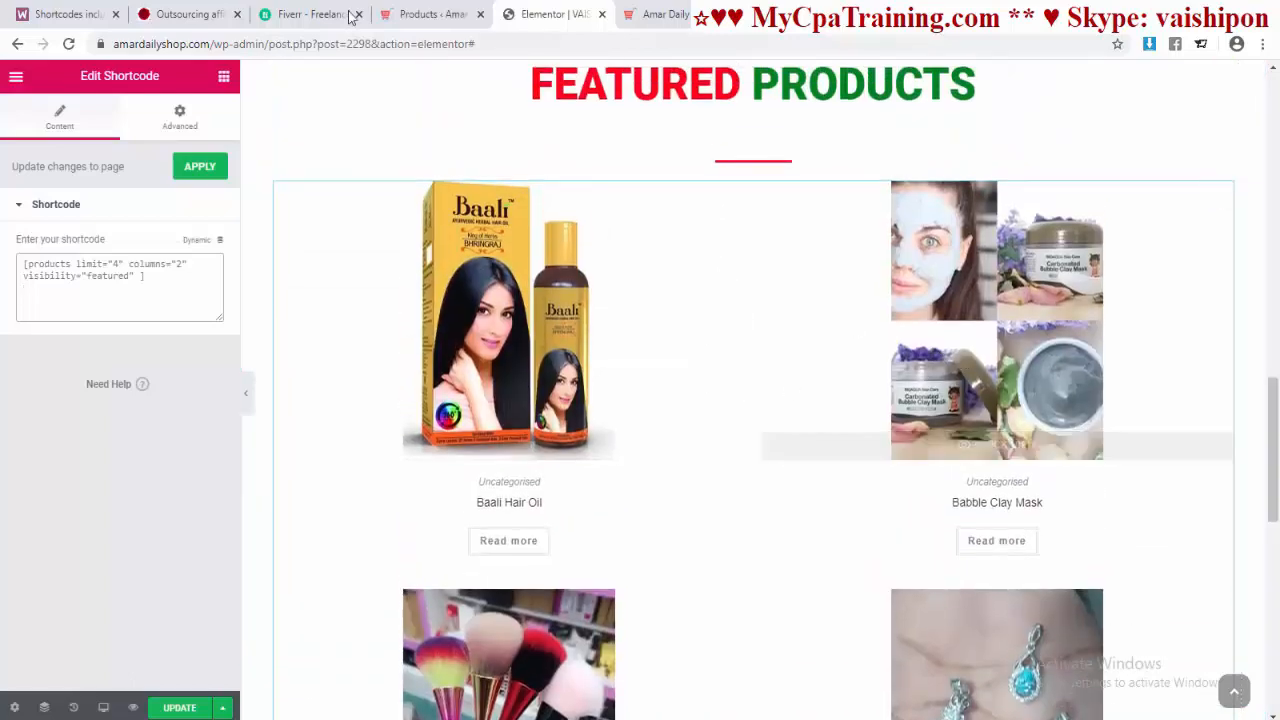
scroll(778, 367, "down", 4)
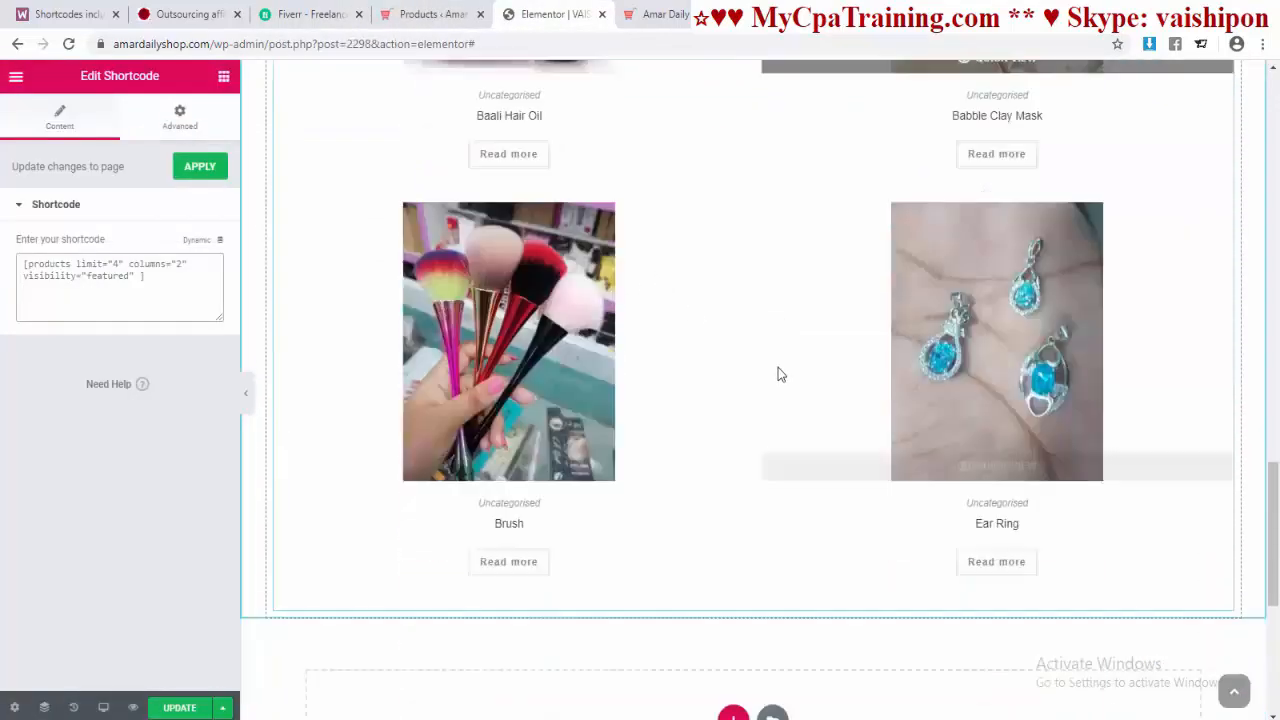
scroll(771, 360, "up", 5)
scroll(580, 357, "down", 2)
scroll(580, 357, "down", 1)
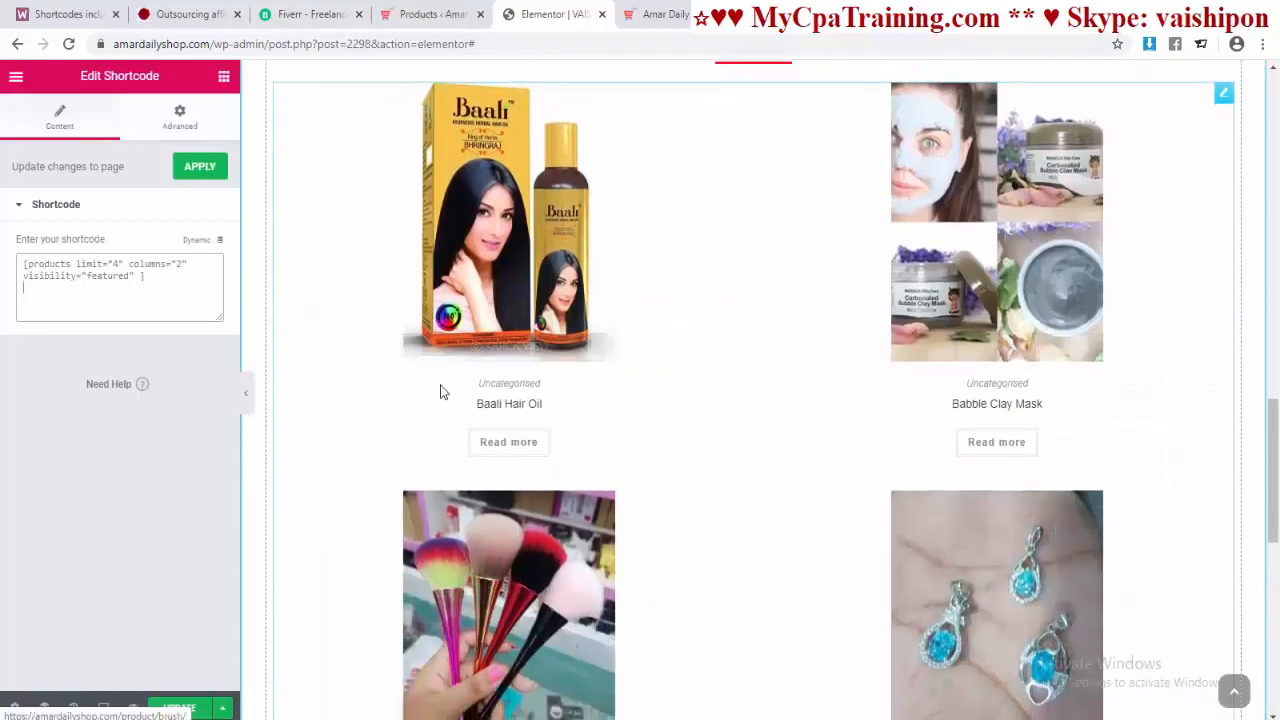
scroll(330, 430, "up", 3)
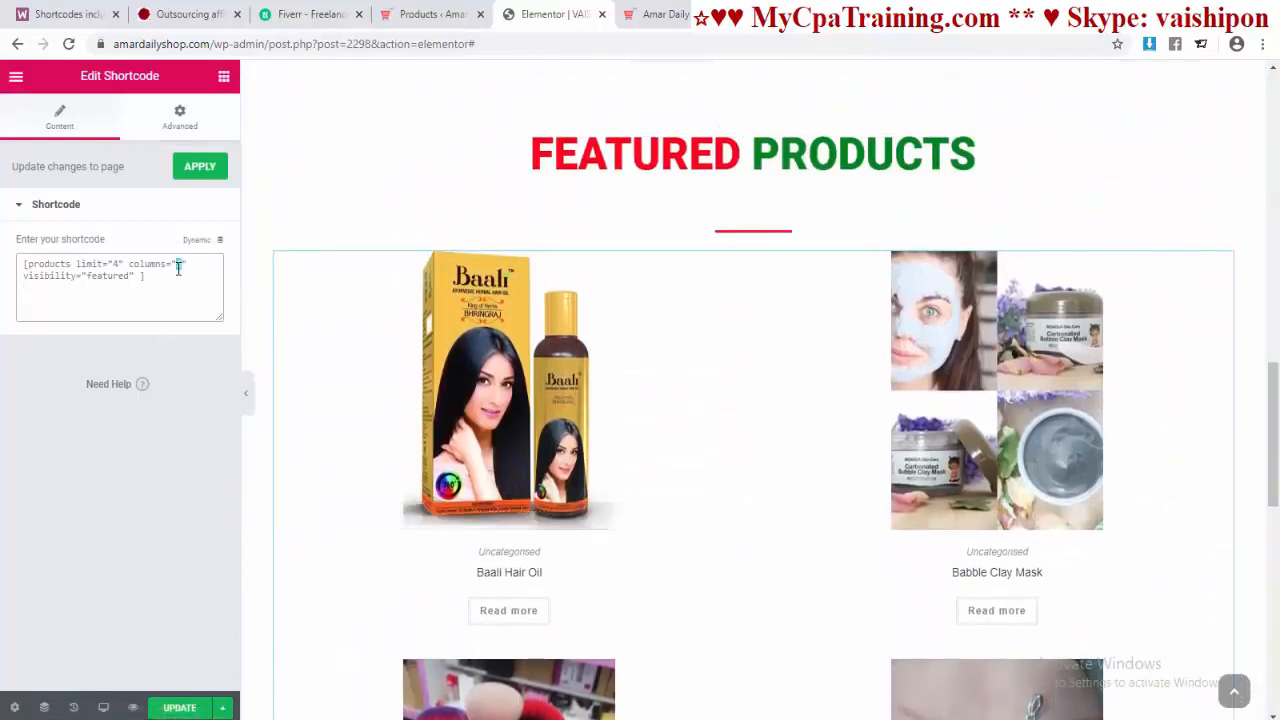
type("4")
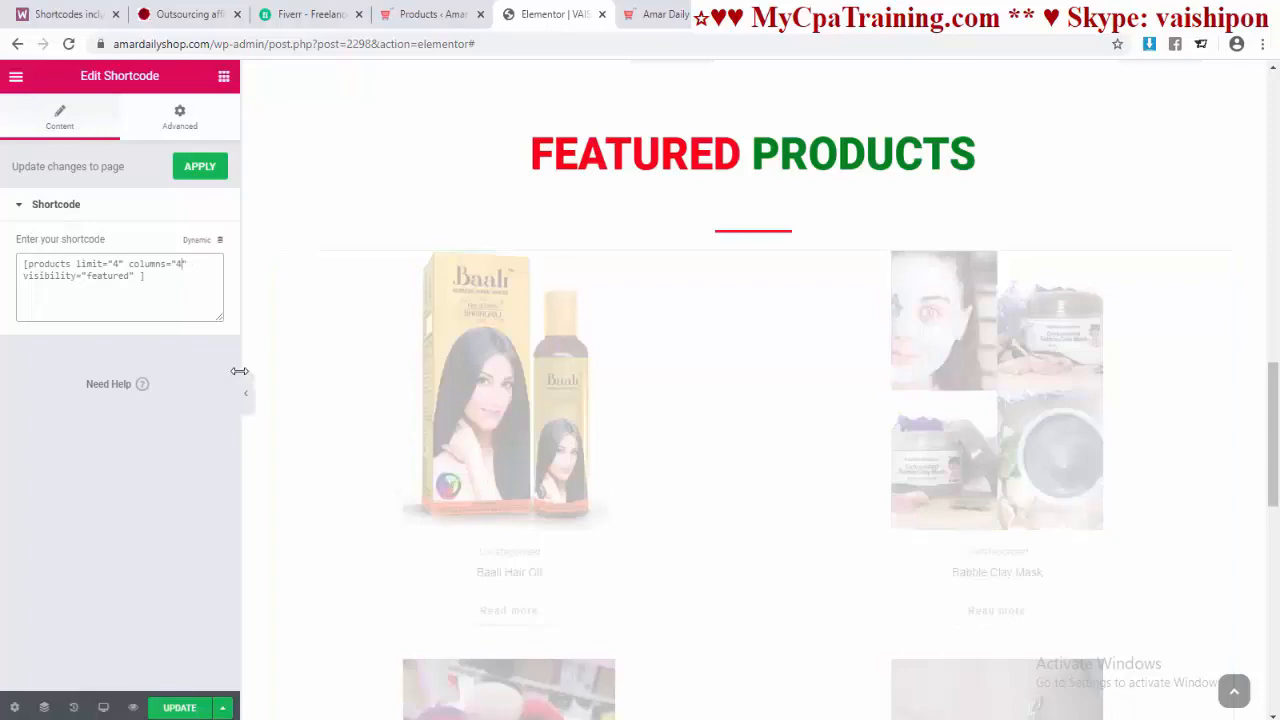
Step: Set the Featured Products shortcode's product limit to 8
scroll(376, 394, "down", 5)
scroll(376, 394, "up", 3)
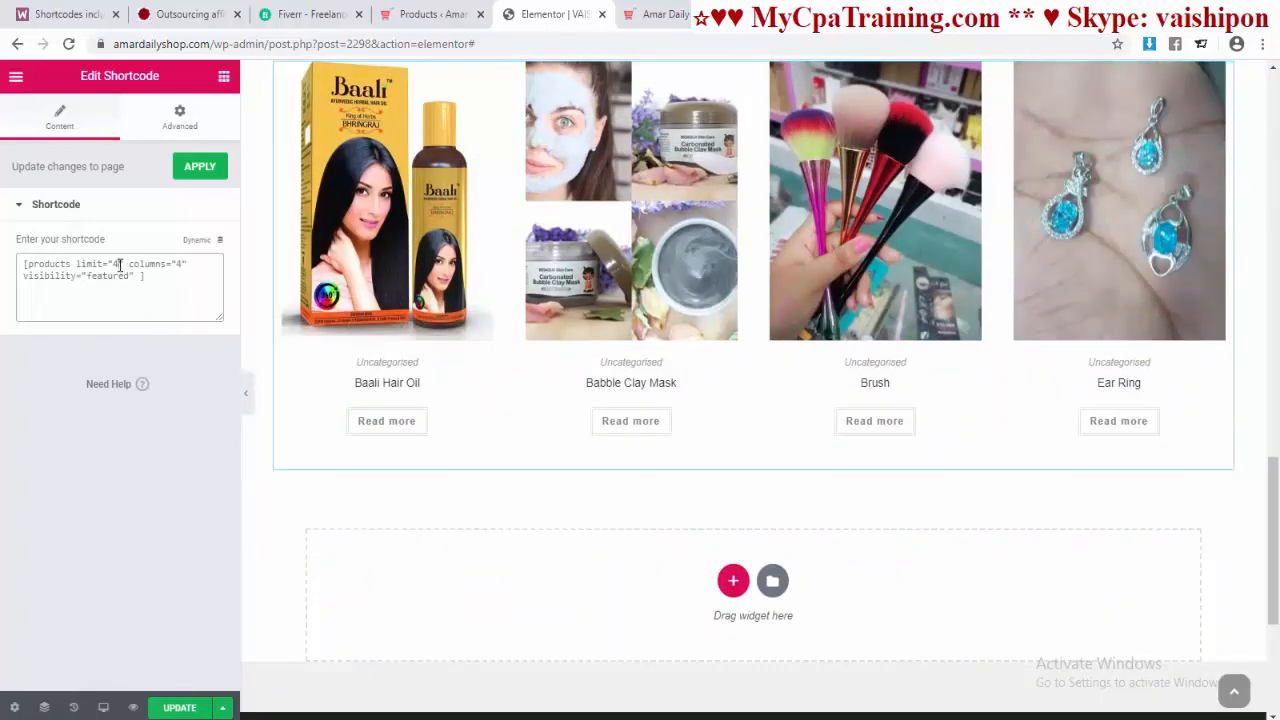
type("8")
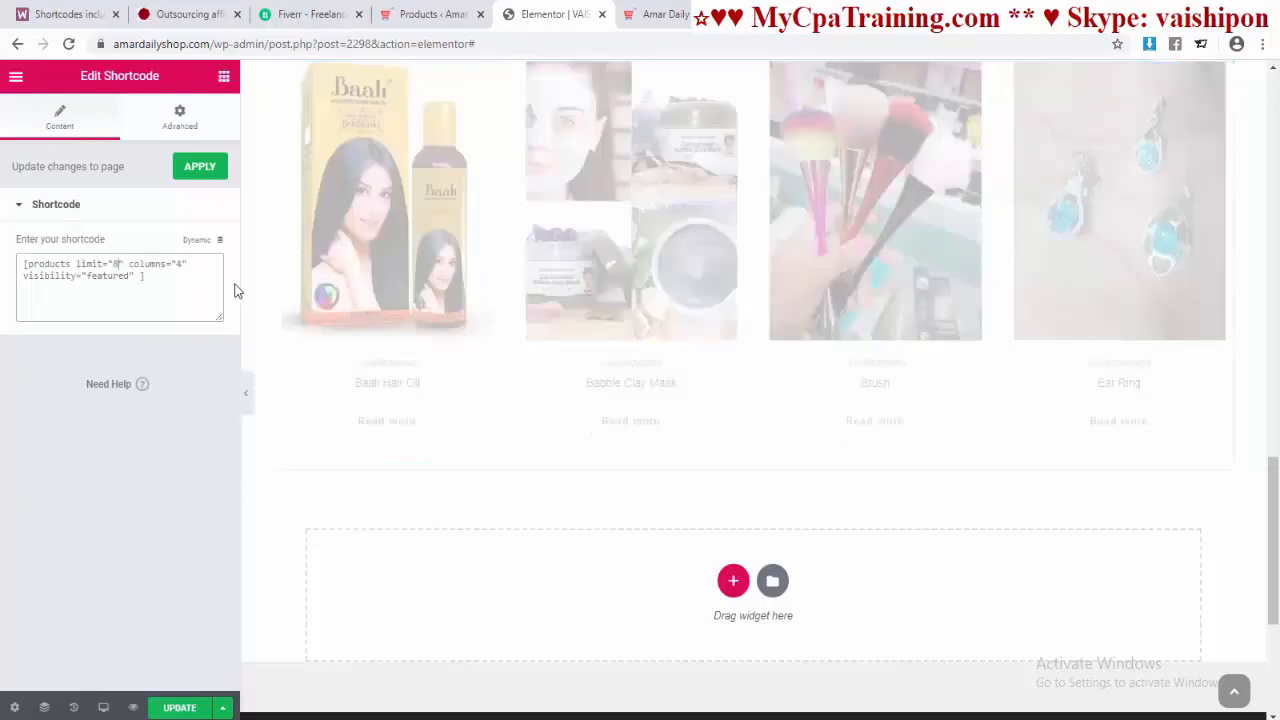
scroll(290, 280, "down", 4)
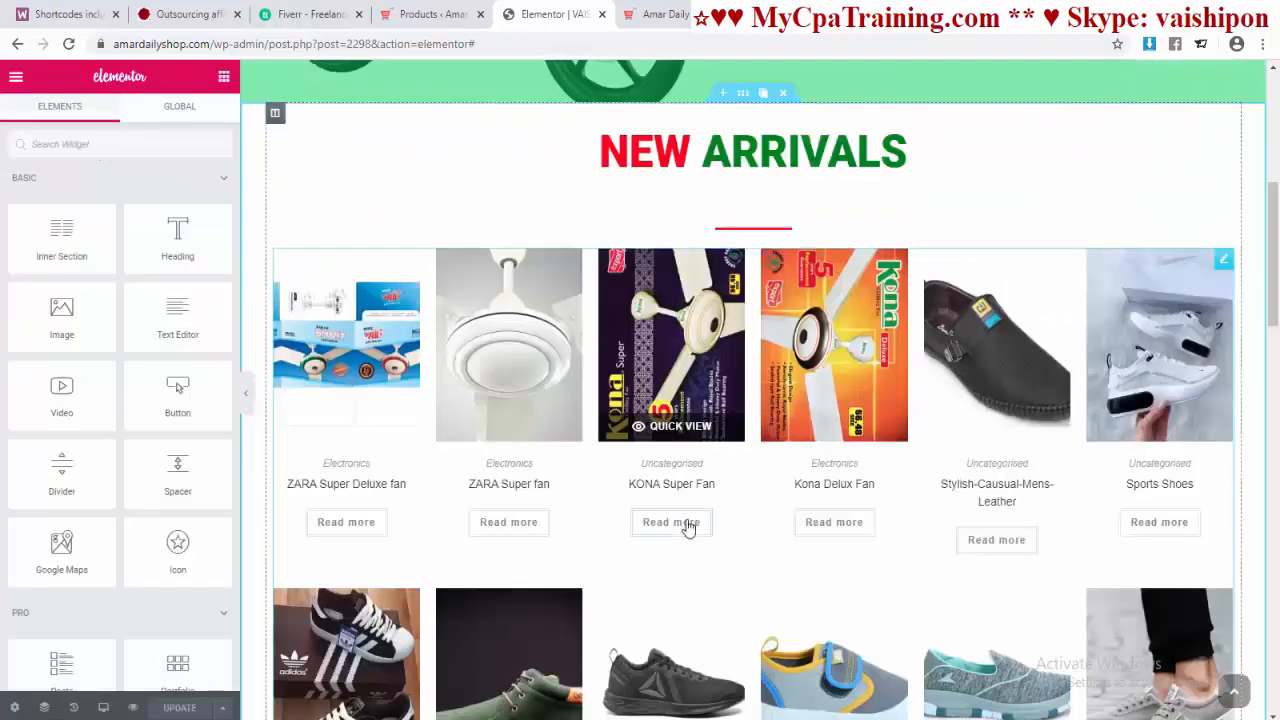
Step: Try 10 px padding on all sides of the divider under New Arrivals and reset it to 0
scroll(603, 466, "down", 5)
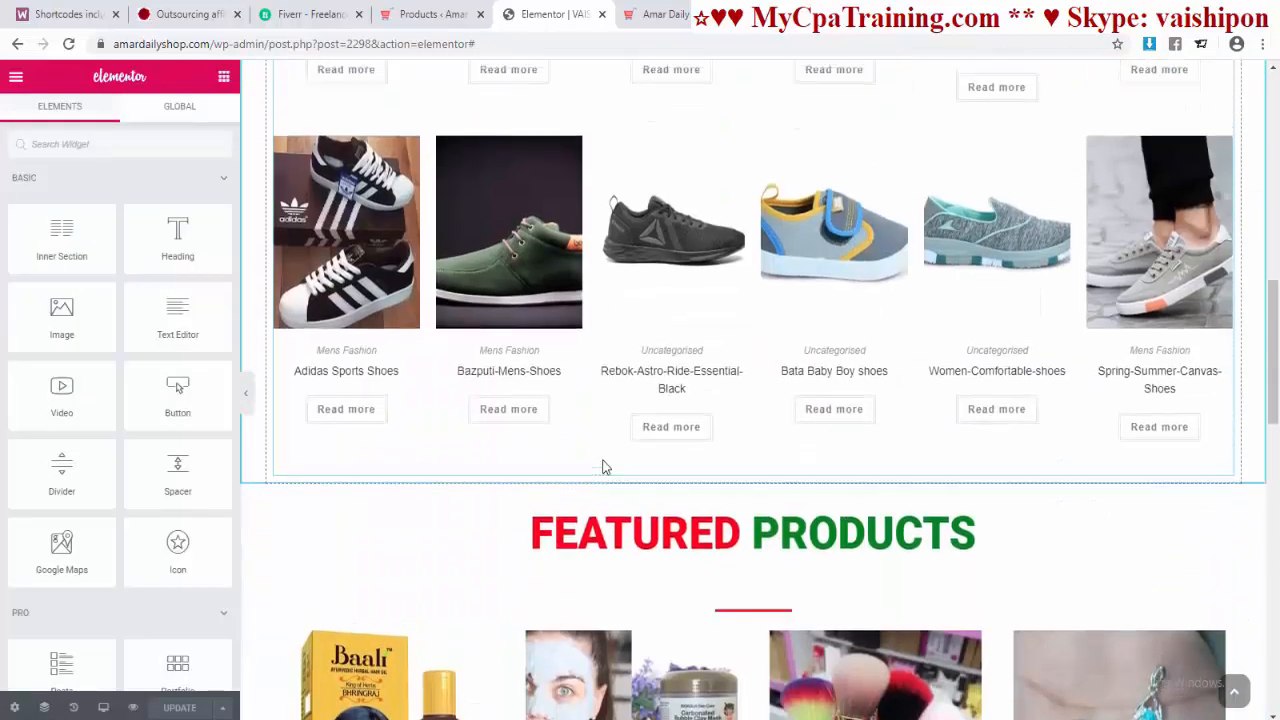
scroll(808, 449, "up", 7)
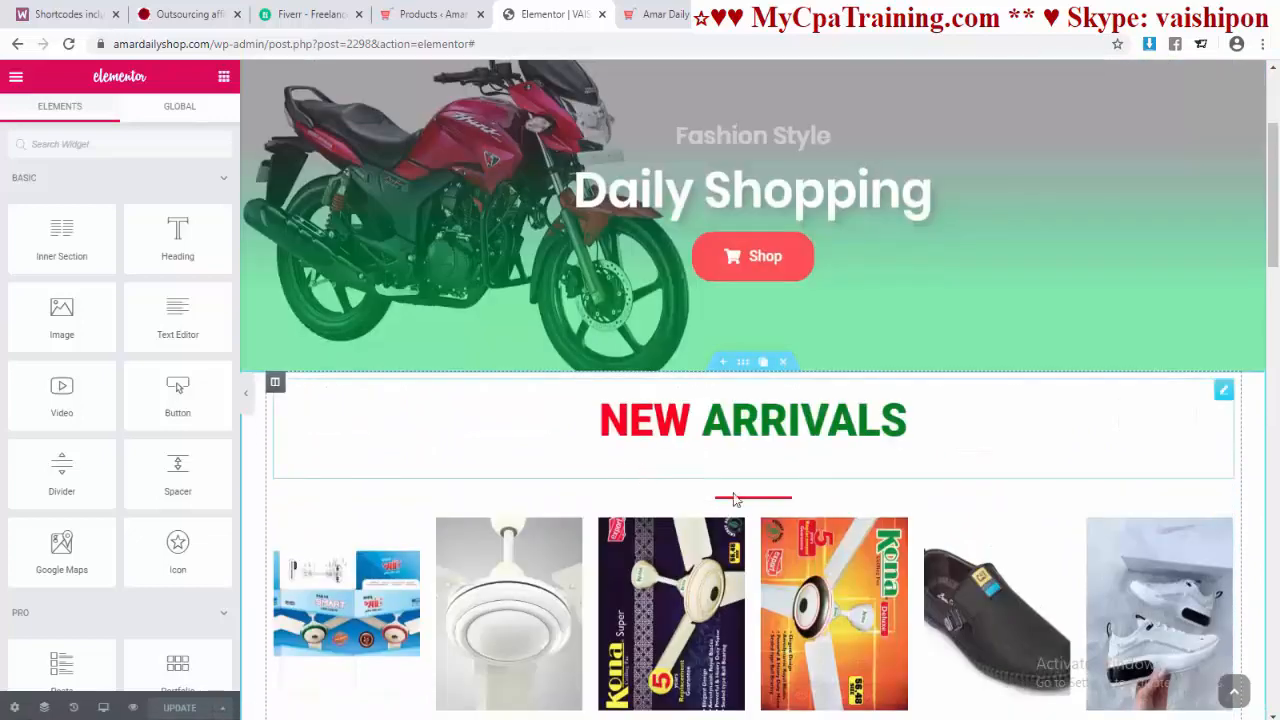
left_click(850, 508)
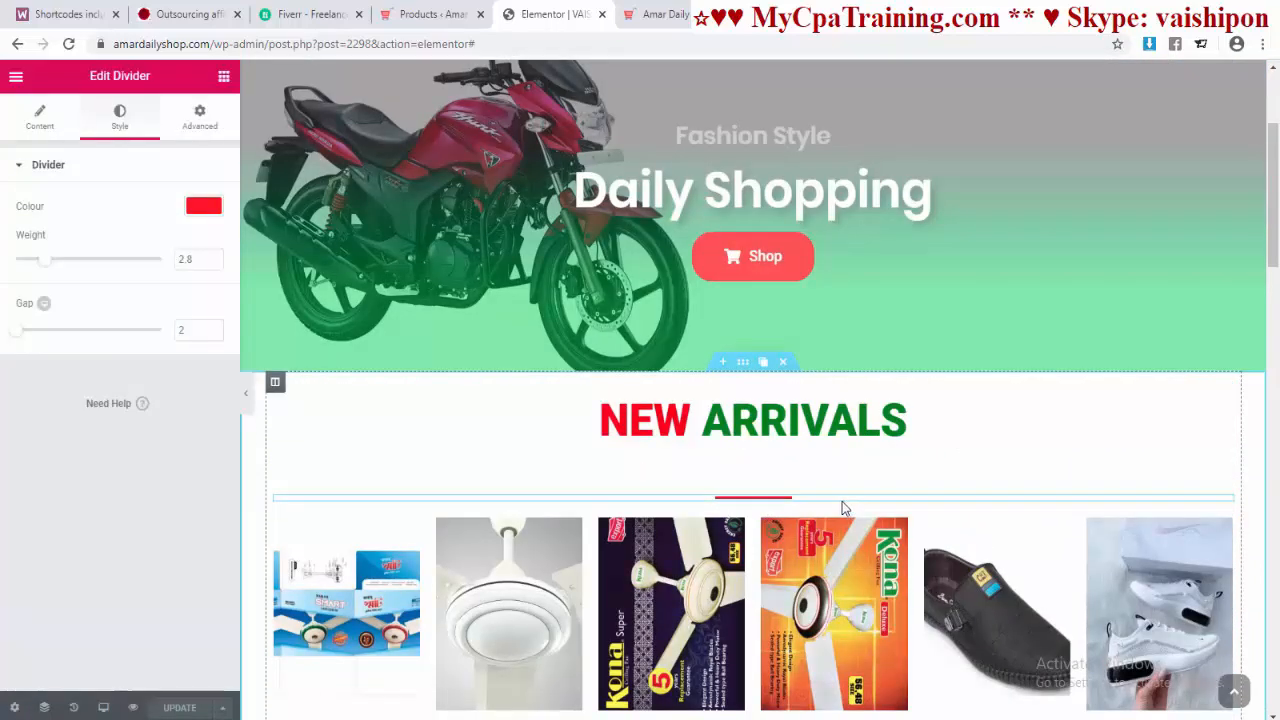
left_click(200, 138)
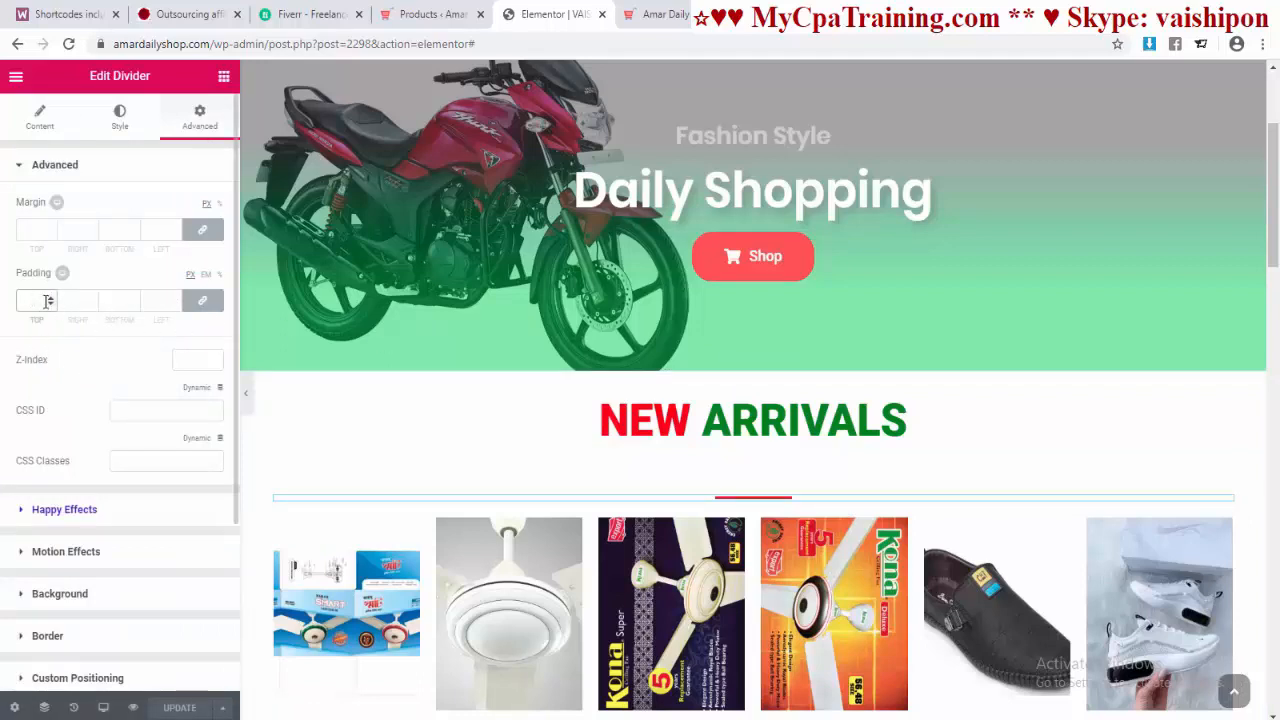
type("10")
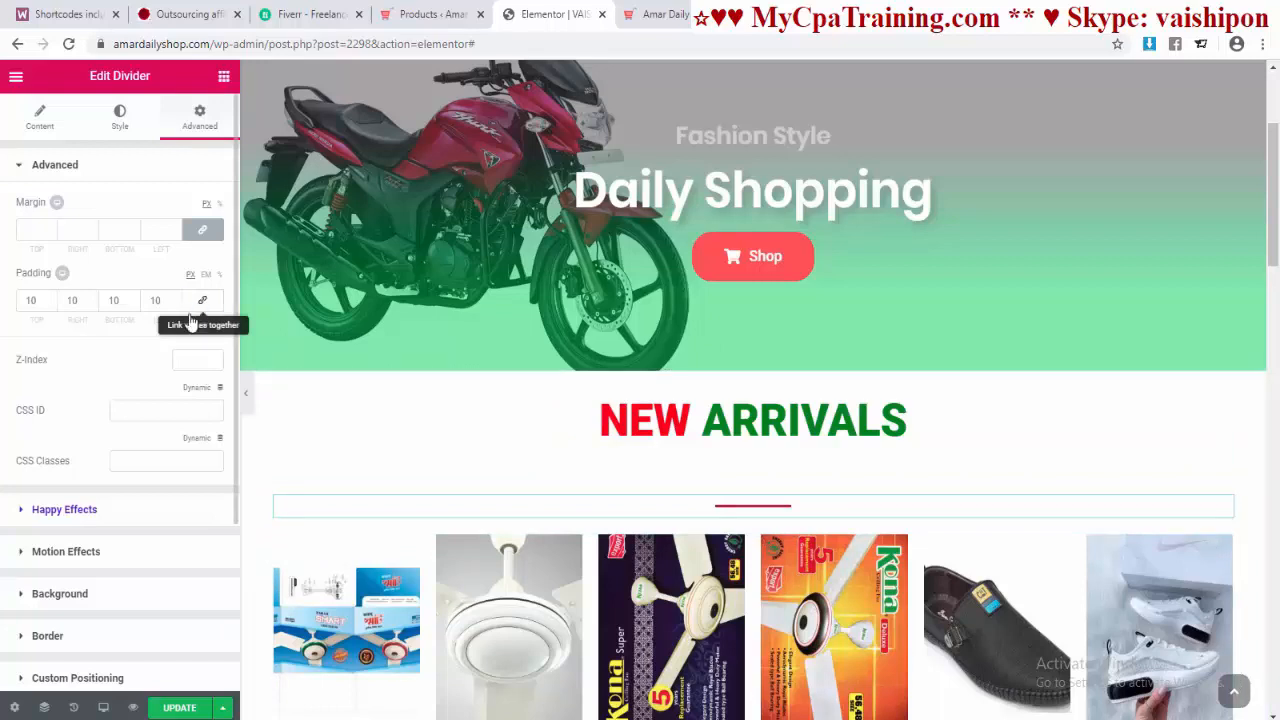
left_click(50, 305)
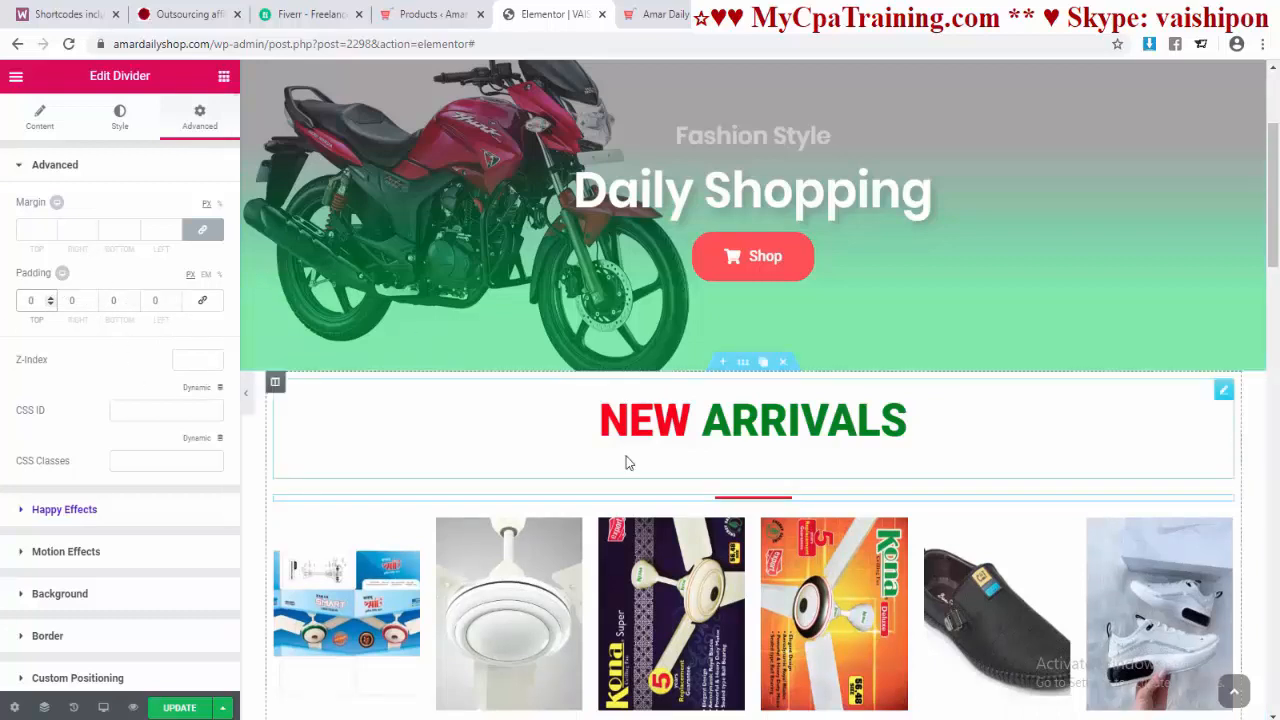
Step: Unlink the margins of the divider under New Arrivals and set its top margin to -39 px
left_click(202, 230)
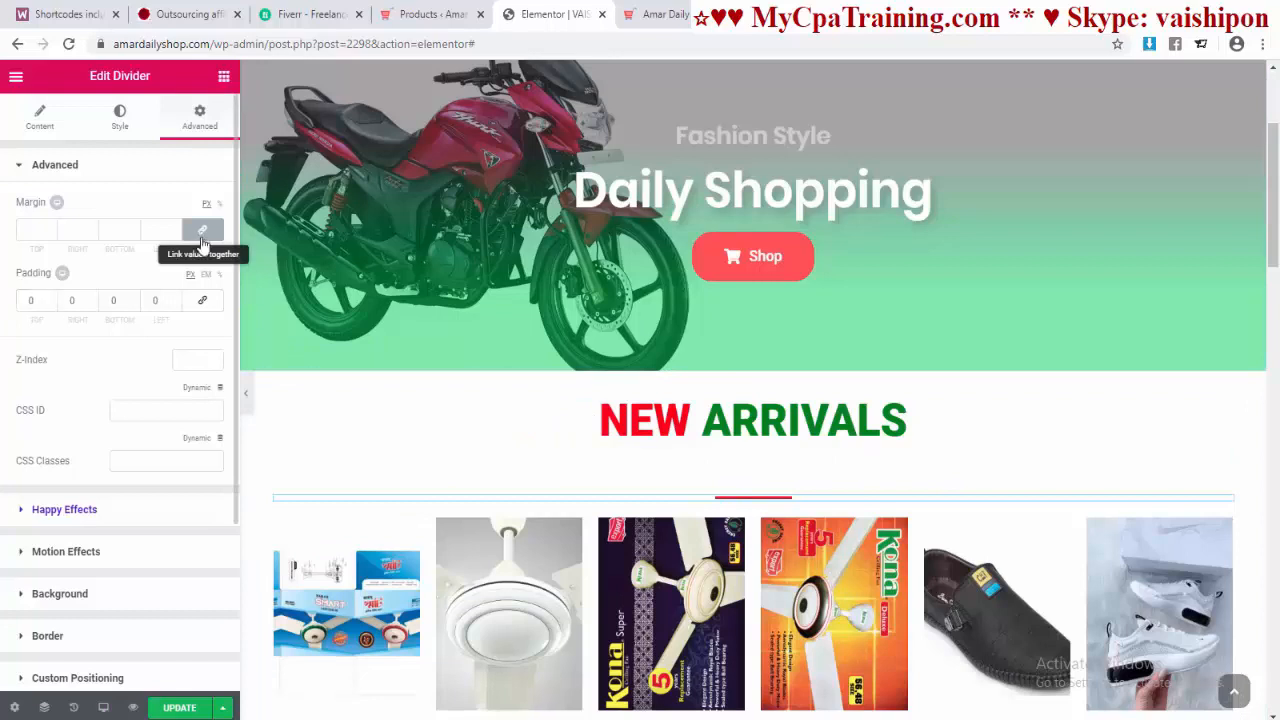
left_click(48, 234)
left_click(48, 234)
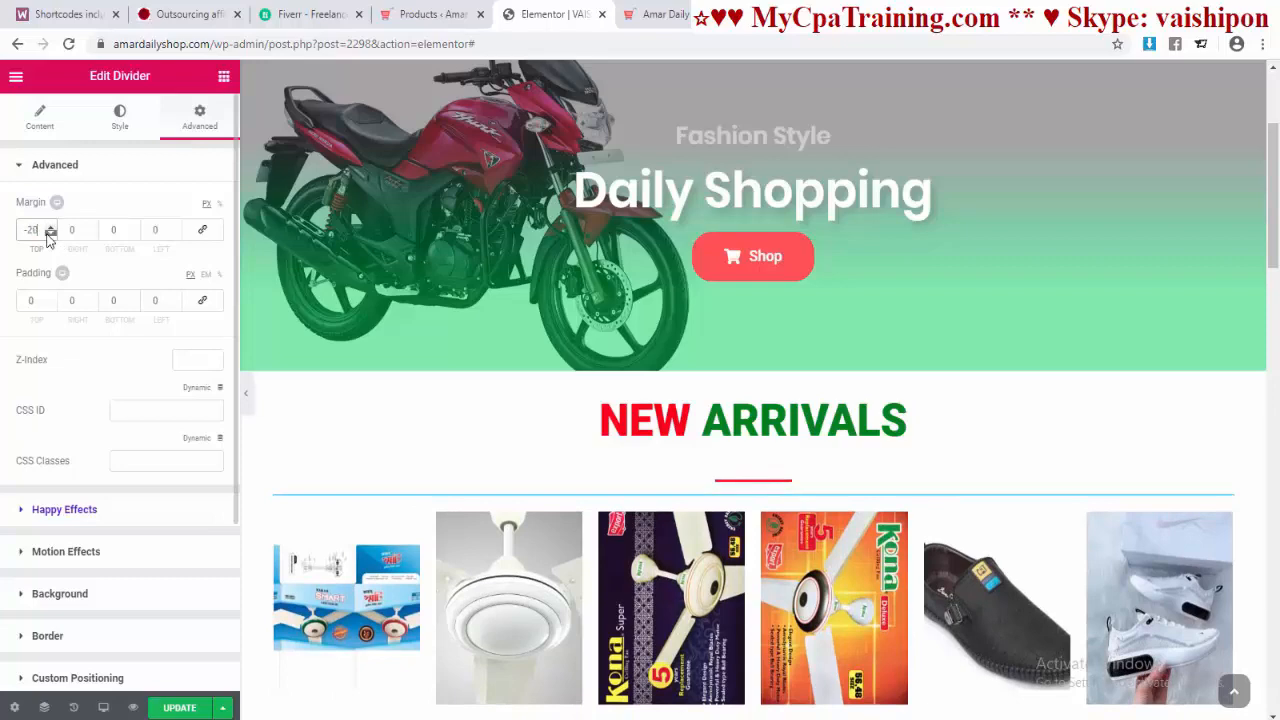
scroll(928, 543, "down", 4)
scroll(902, 526, "up", 2)
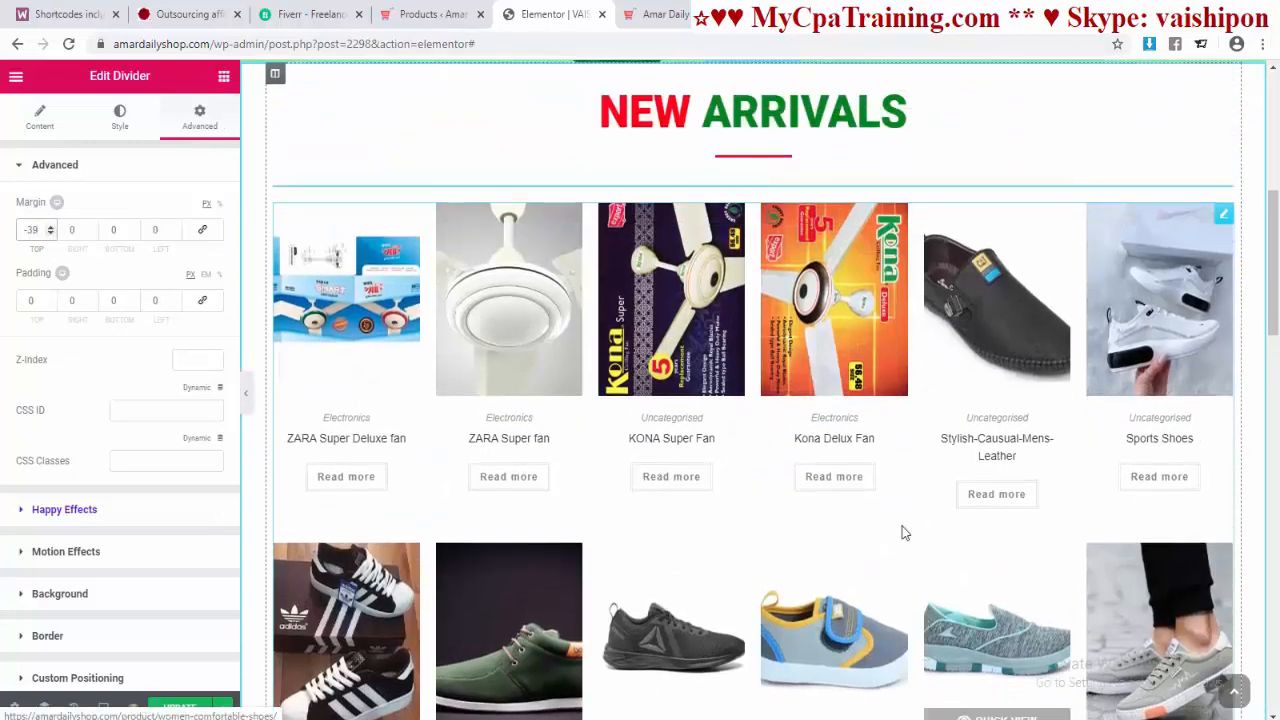
Step: Unlink the margins of the New Arrivals product shortcode and set its top margin to -28 px
left_click(757, 352)
scroll(780, 420, "up", 2)
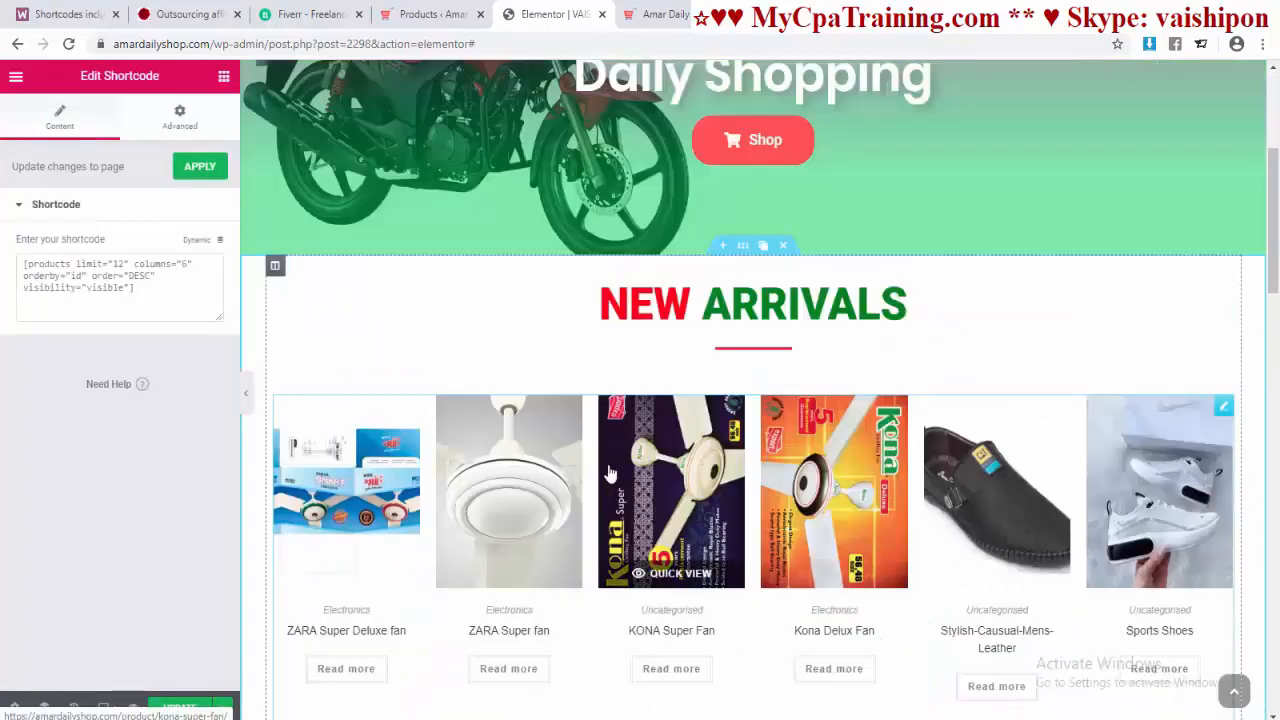
left_click(181, 117)
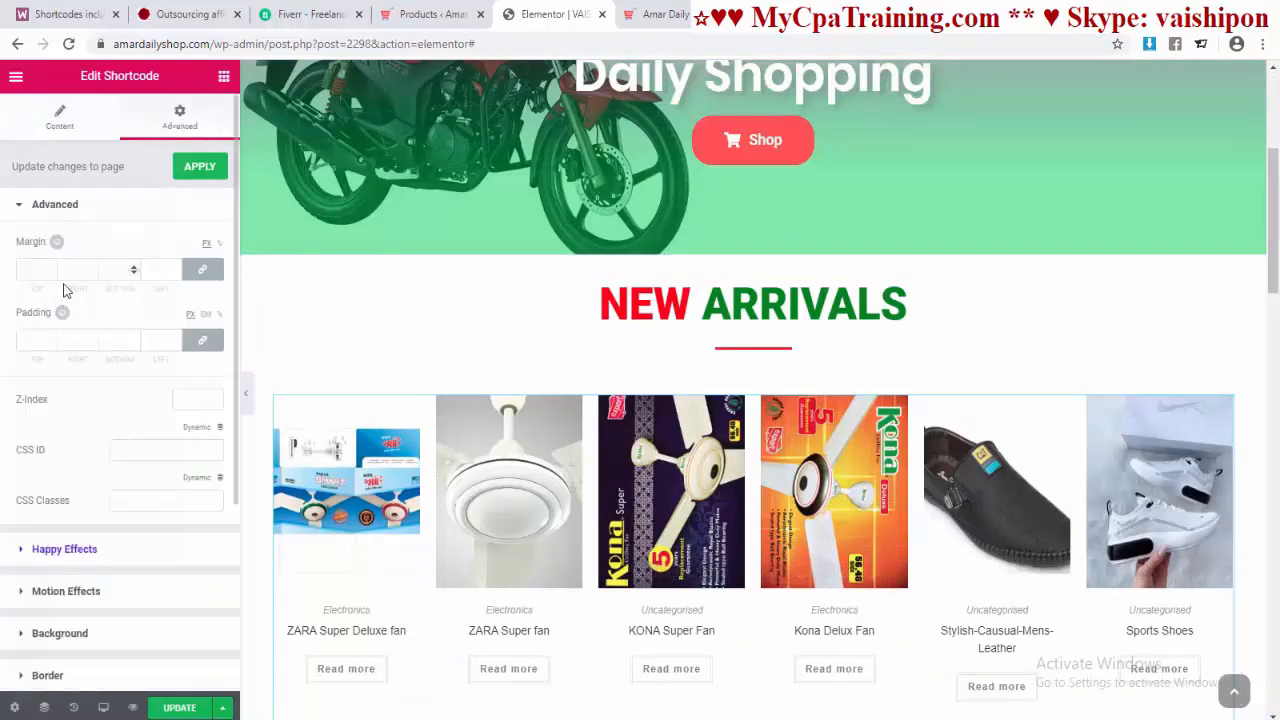
left_click(202, 269)
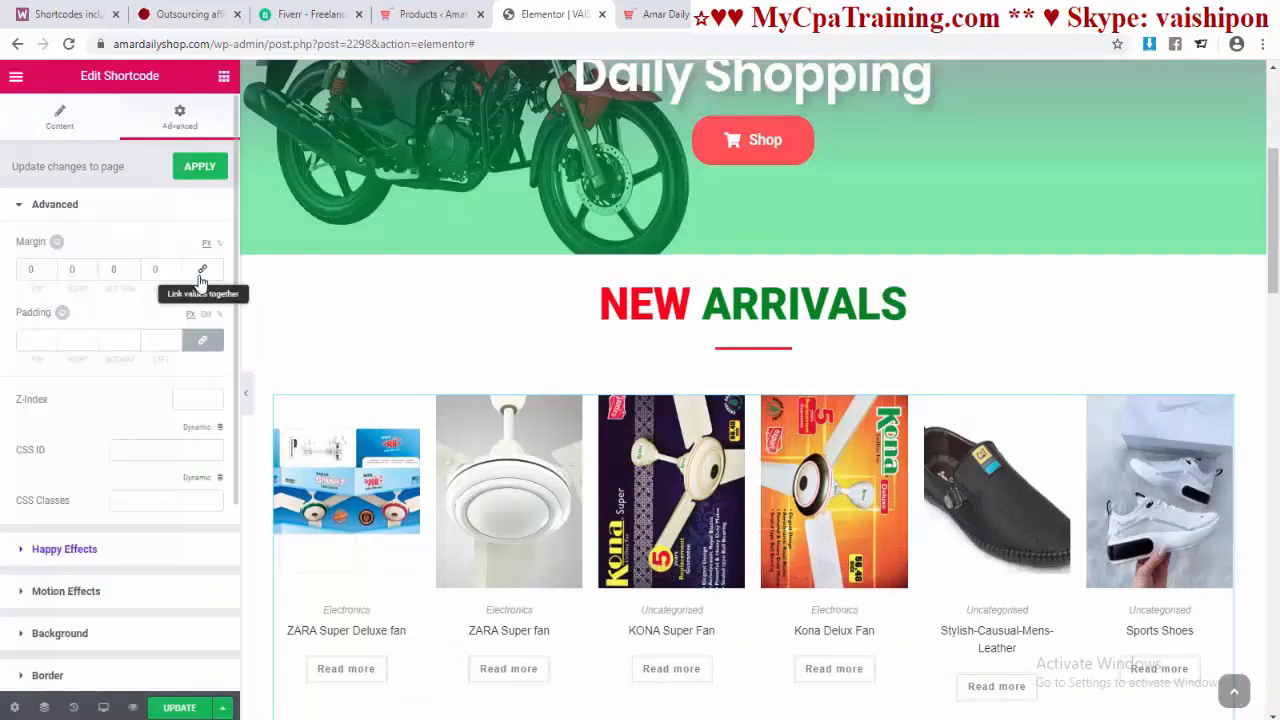
left_click(50, 273)
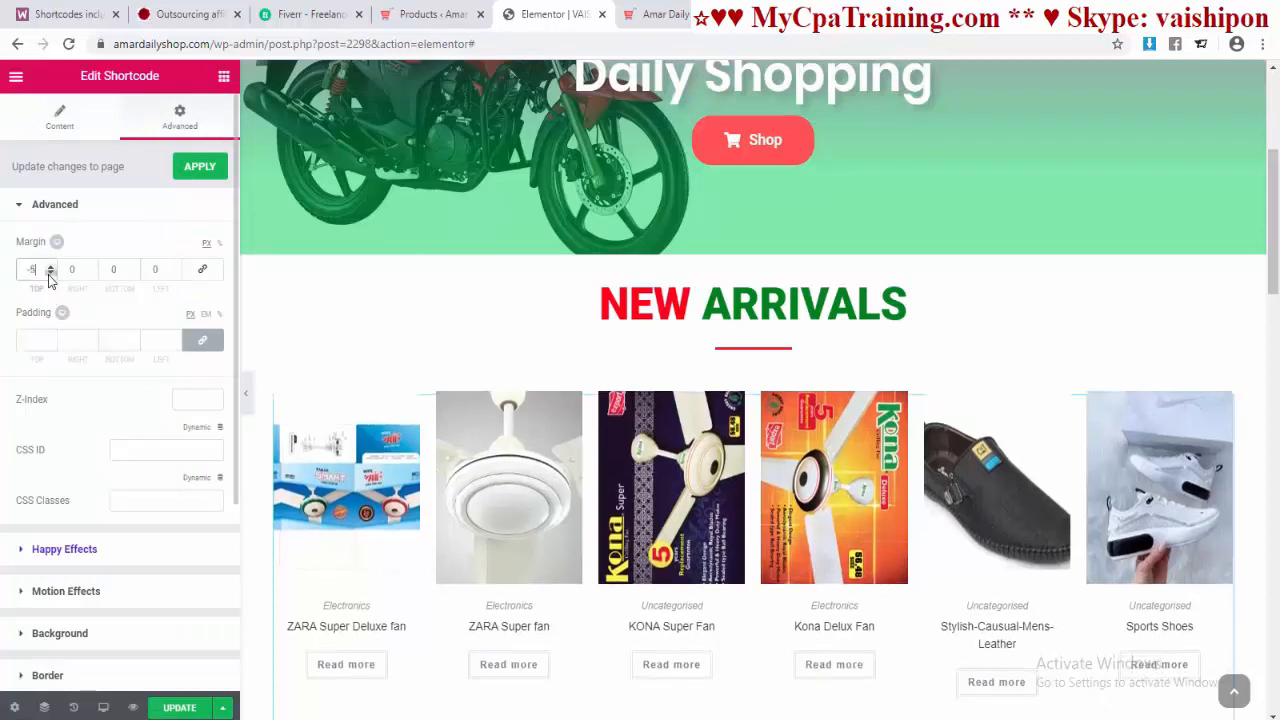
left_click_drag(50, 273, 49, 272)
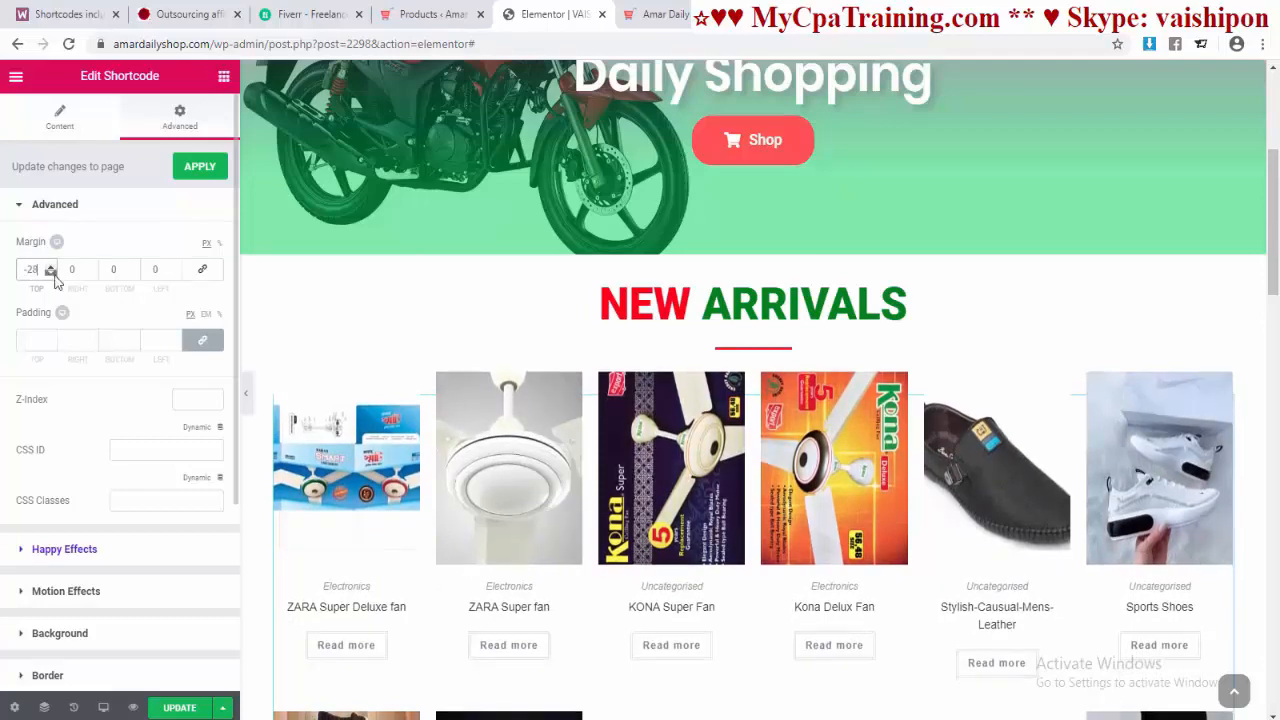
Step: Unlink the margins of the divider under Featured Products and set its top margin to -38 px
scroll(752, 480, "down", 8)
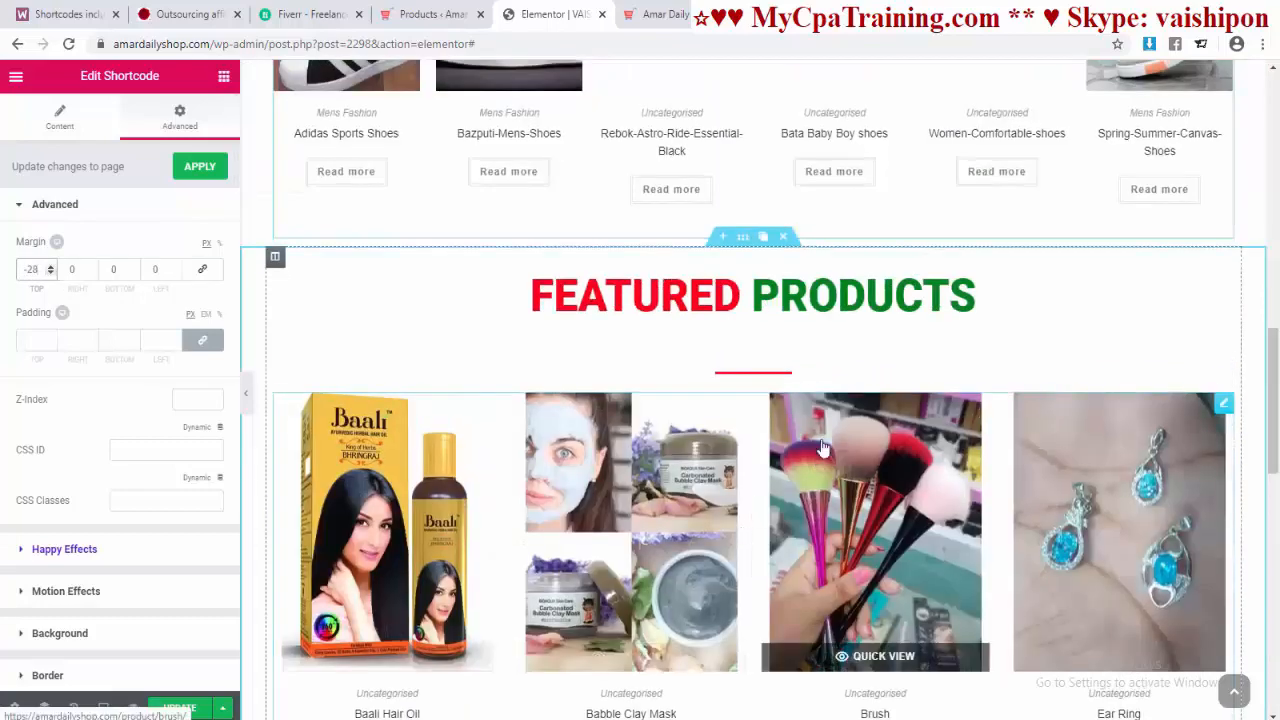
left_click(747, 373)
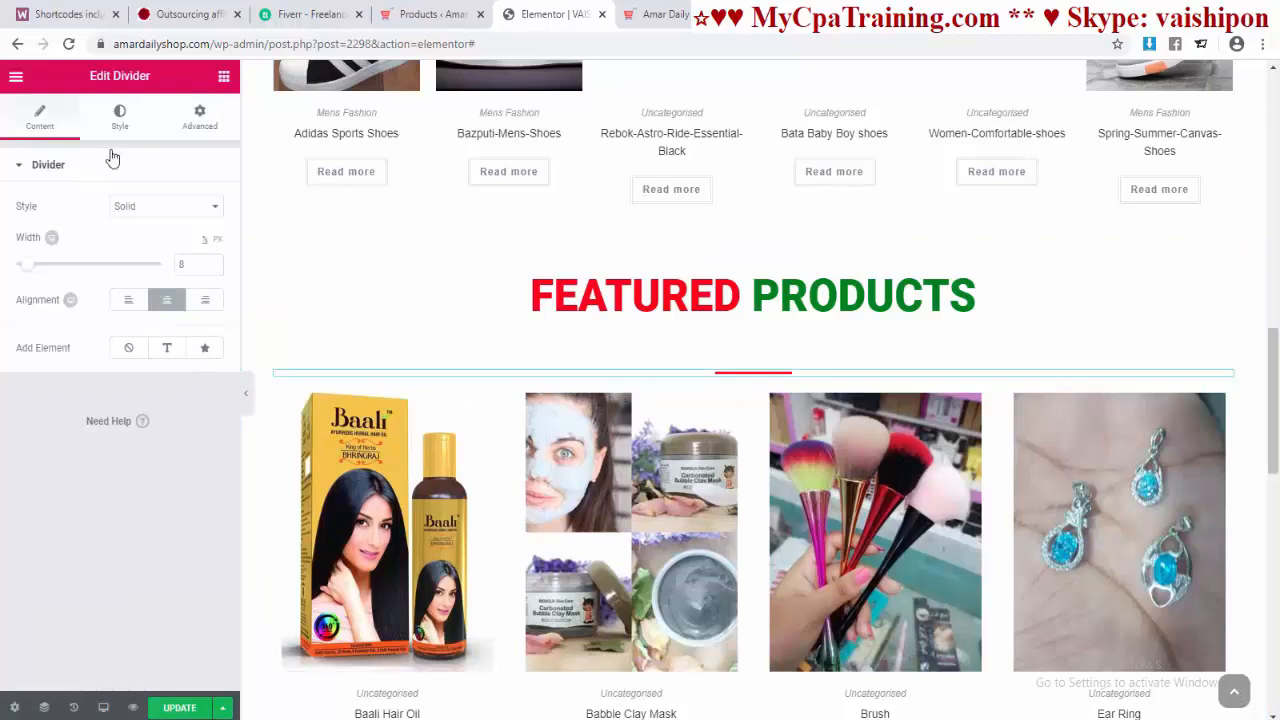
left_click(199, 117)
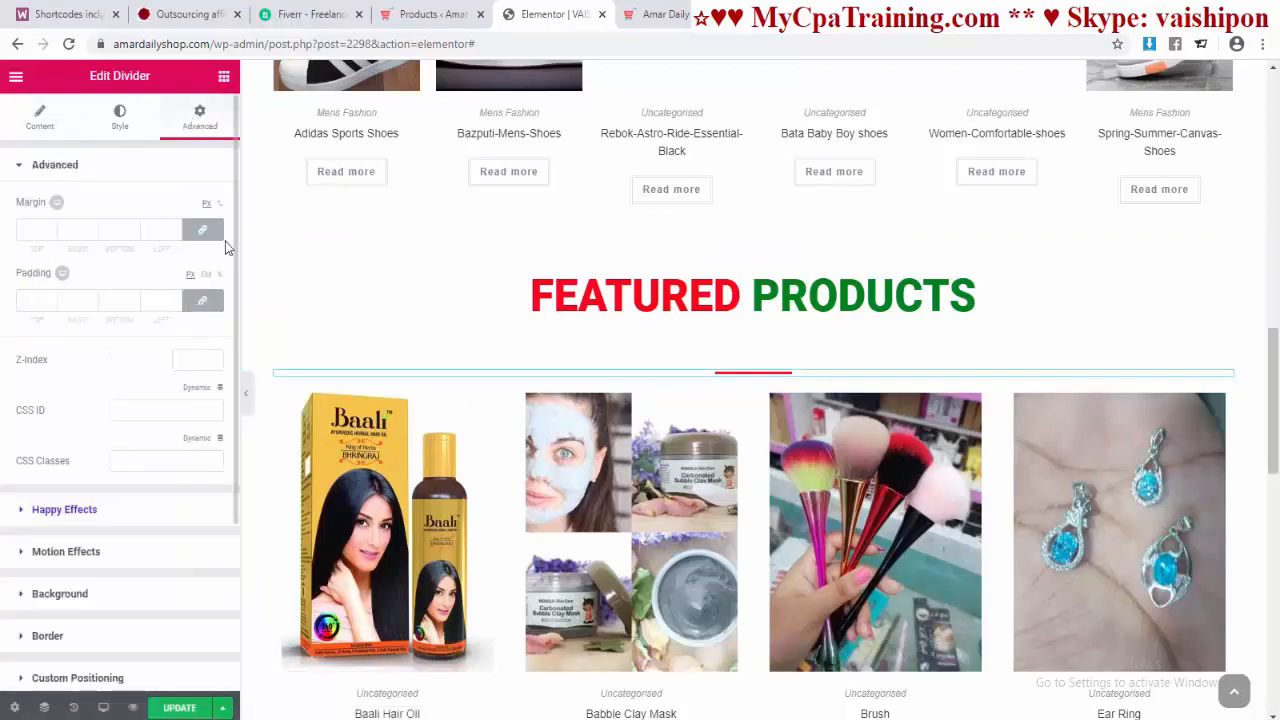
left_click(195, 240)
left_click(49, 235)
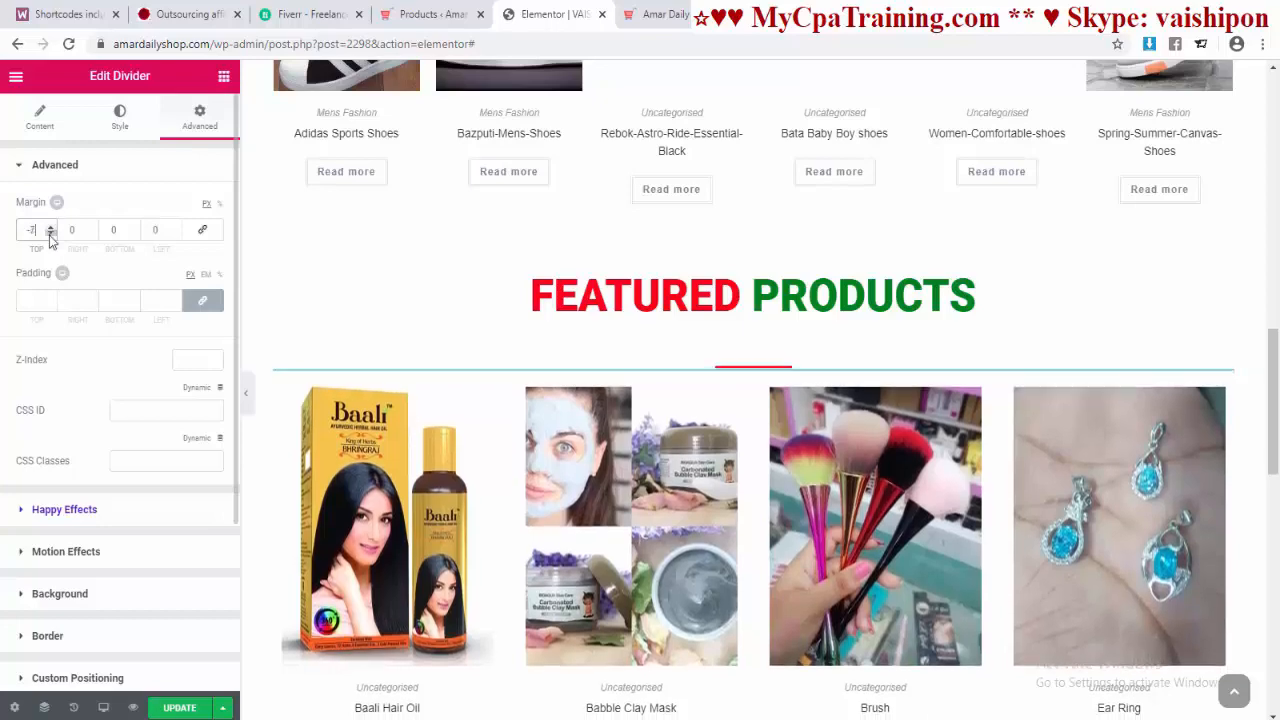
left_click_drag(49, 235, 49, 235)
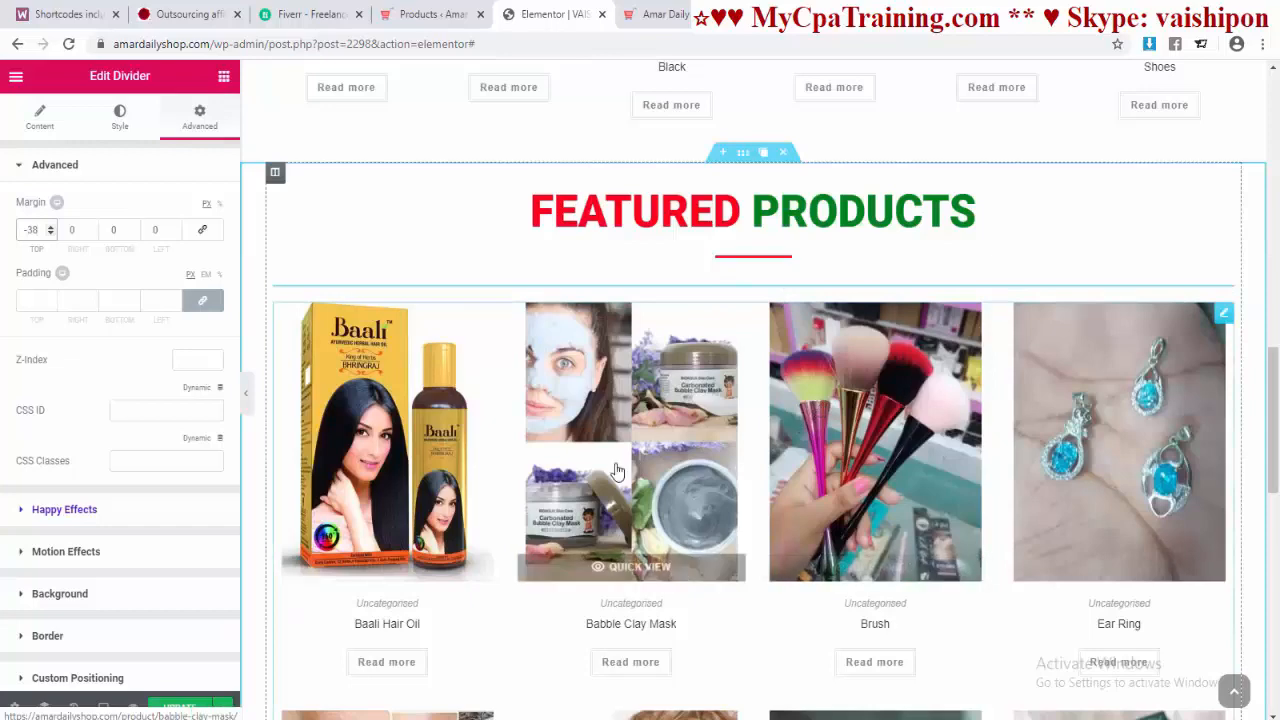
Step: Unlink the margins of the Featured Products shortcode and set its top margin to -20 px
left_click(400, 480)
left_click(180, 117)
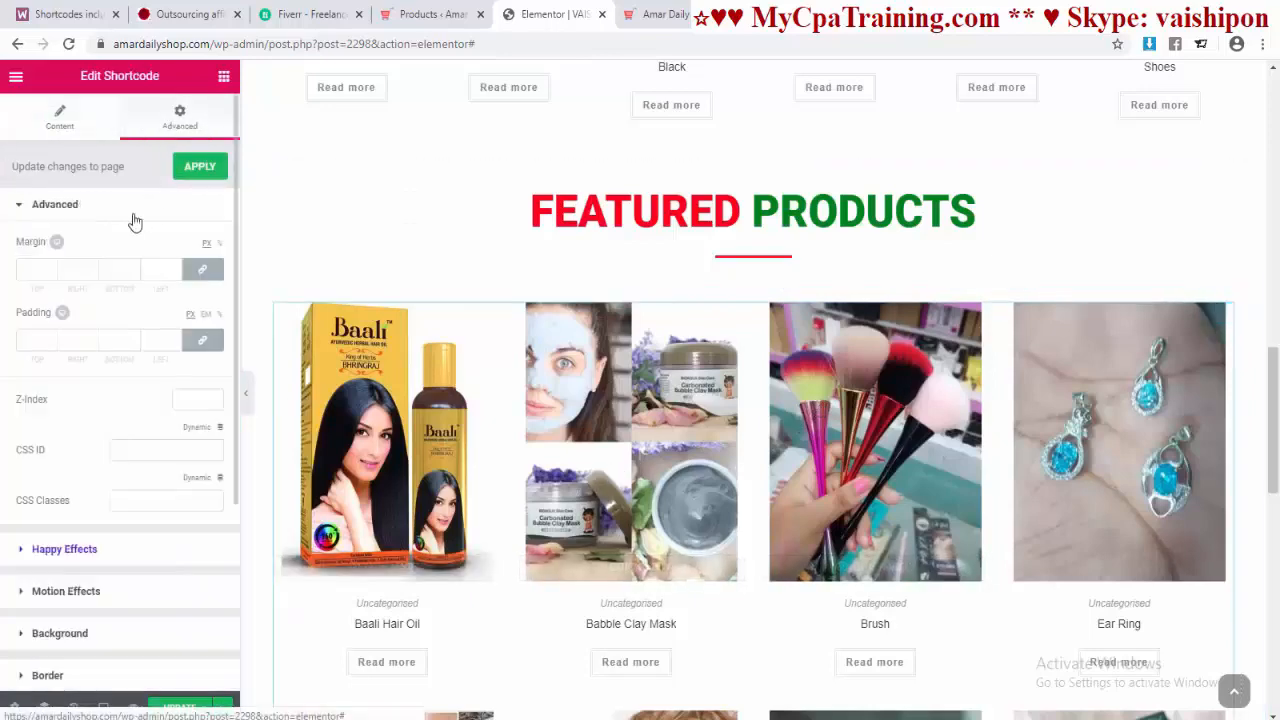
left_click(201, 270)
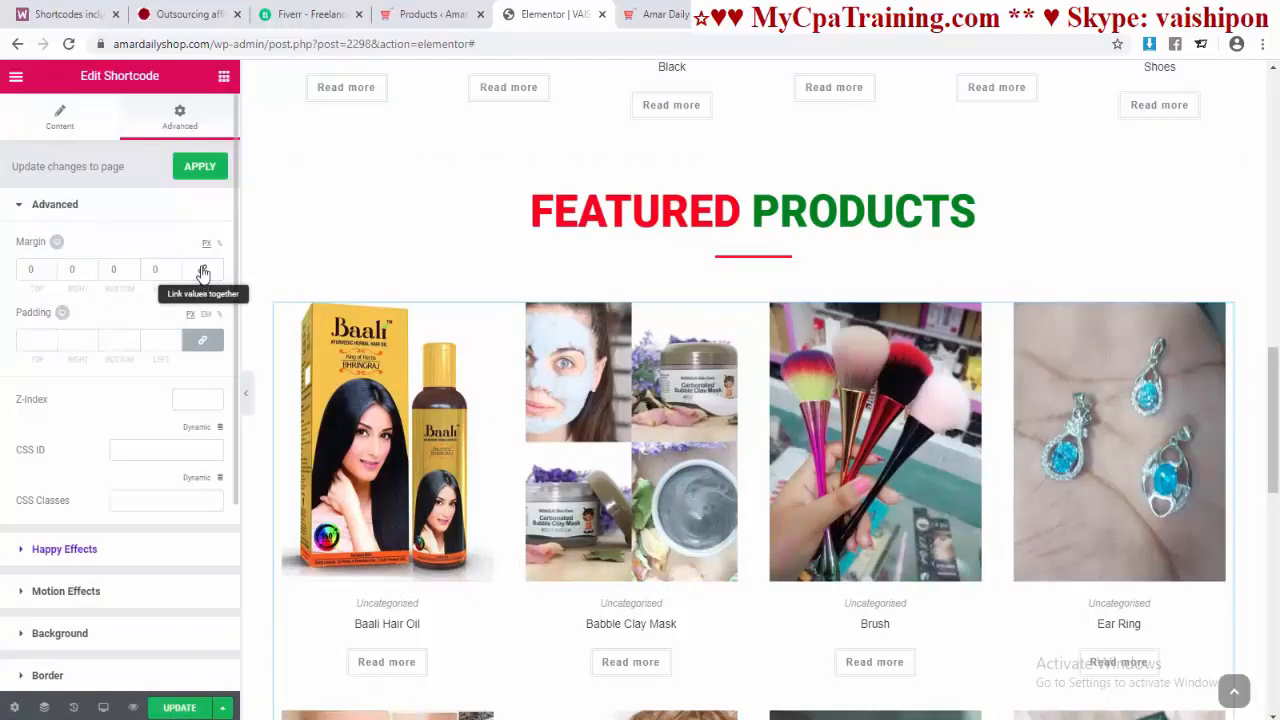
left_click(50, 274)
left_click(50, 274)
left_click(50, 274)
left_click(50, 274)
left_click(50, 274)
left_click(50, 274)
left_click(50, 274)
left_click(50, 274)
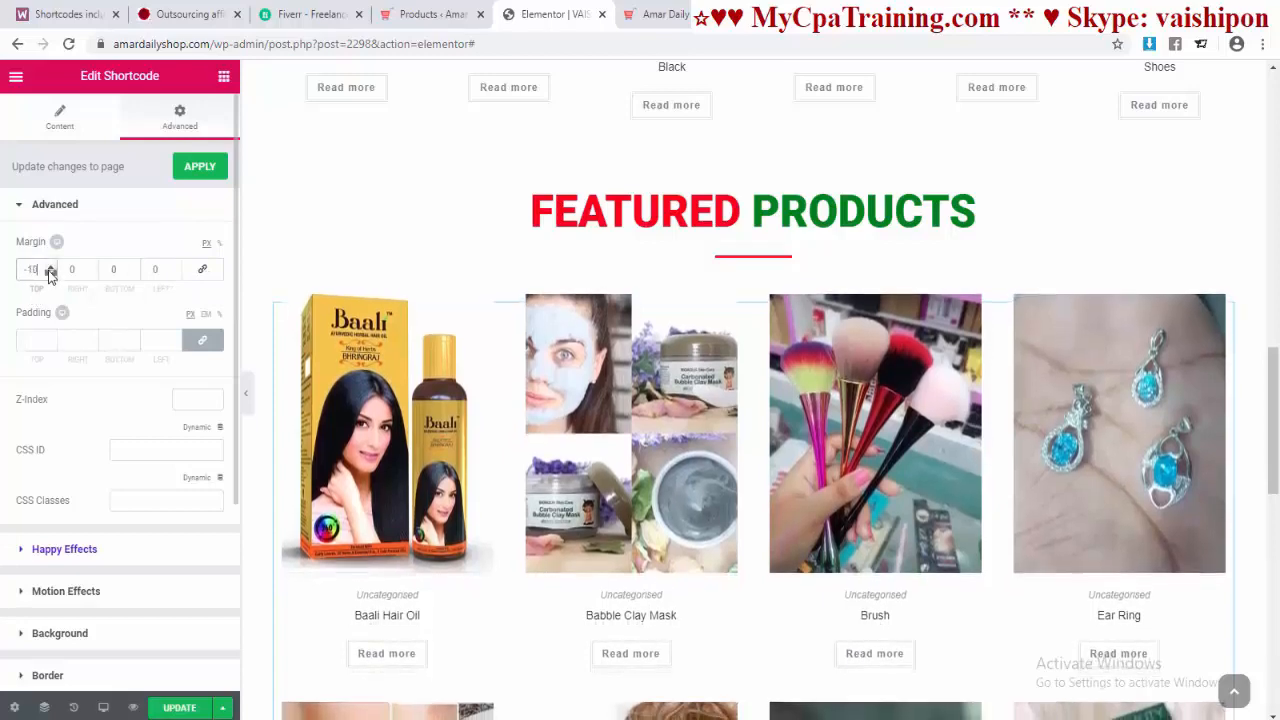
left_click(50, 274)
Step: Apply the Featured Products shortcode changes and update the page
scroll(1080, 420, "down", 9)
scroll(1080, 420, "up", 14)
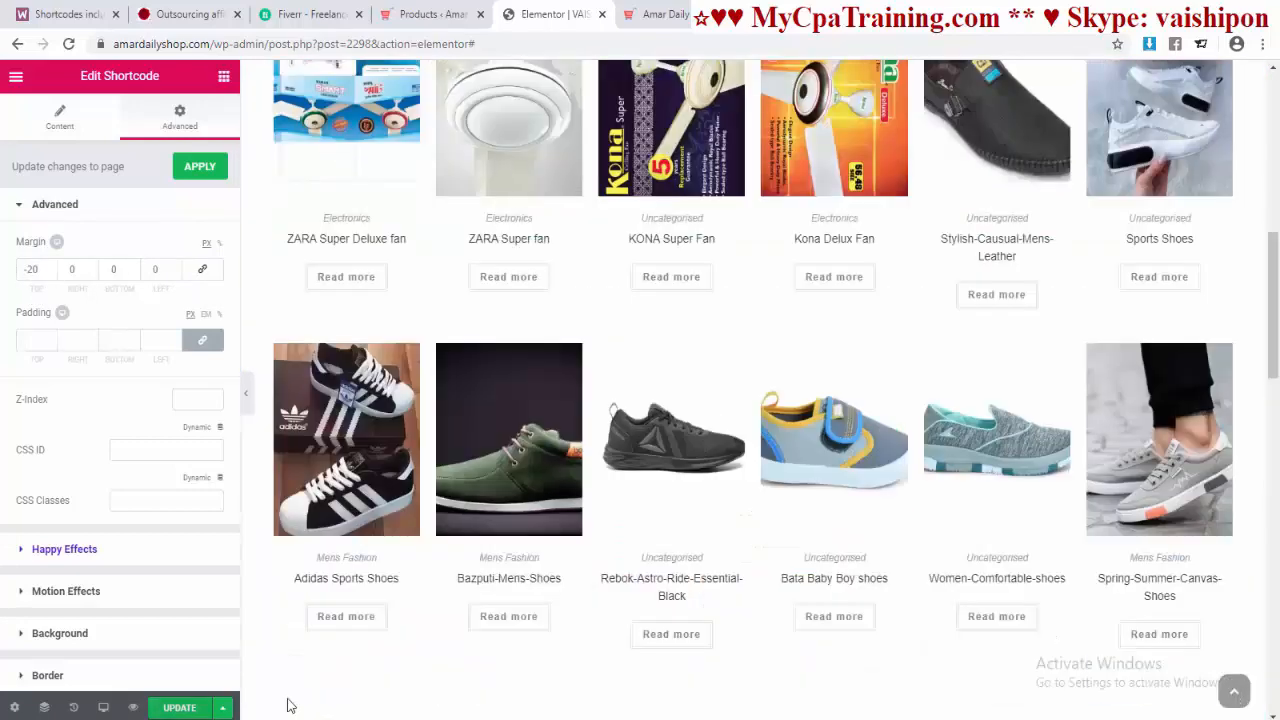
left_click(222, 169)
left_click(180, 707)
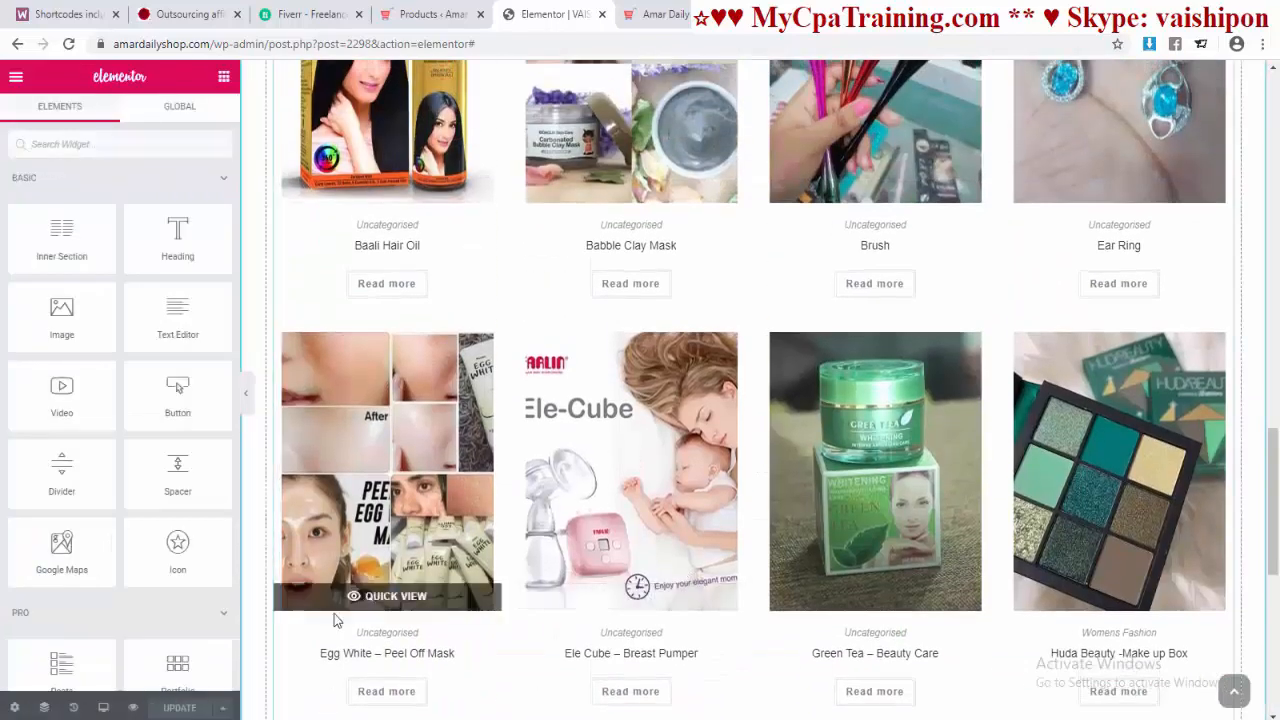
Step: Preview the page at mobile size and examine how the New Arrivals products stack
mouse_move(103, 707)
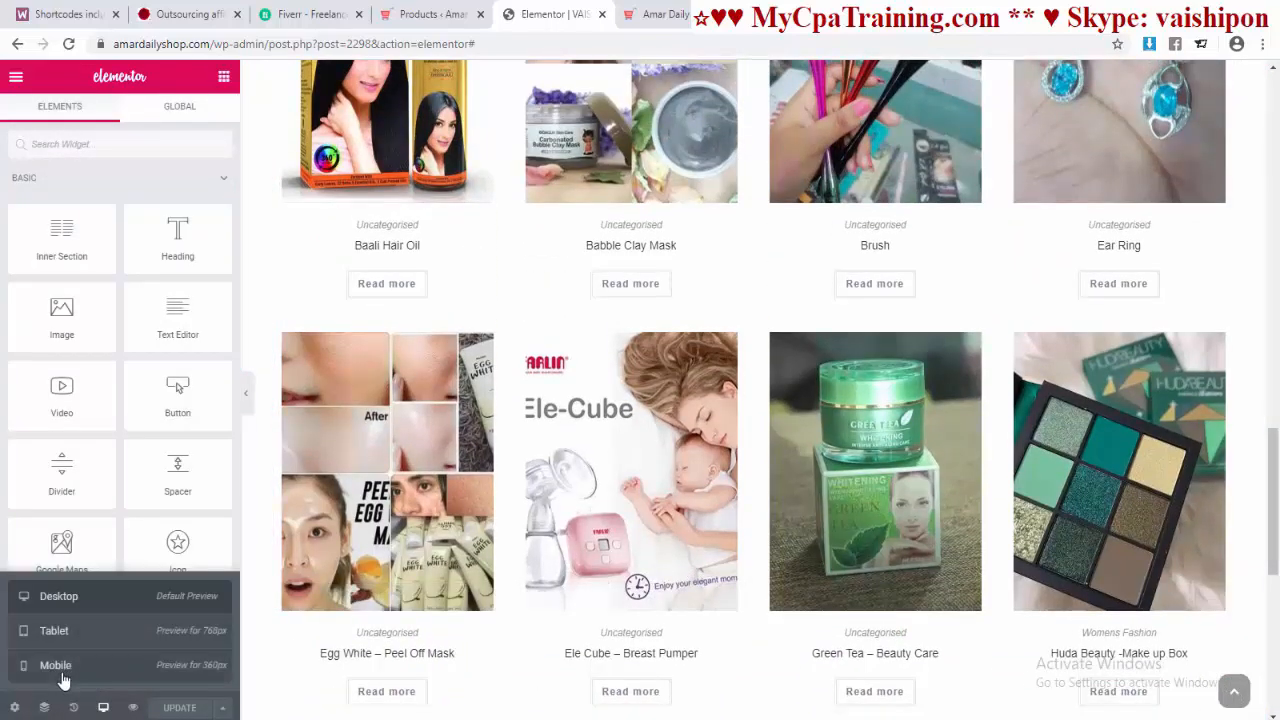
left_click(63, 676)
scroll(723, 432, "down", 5)
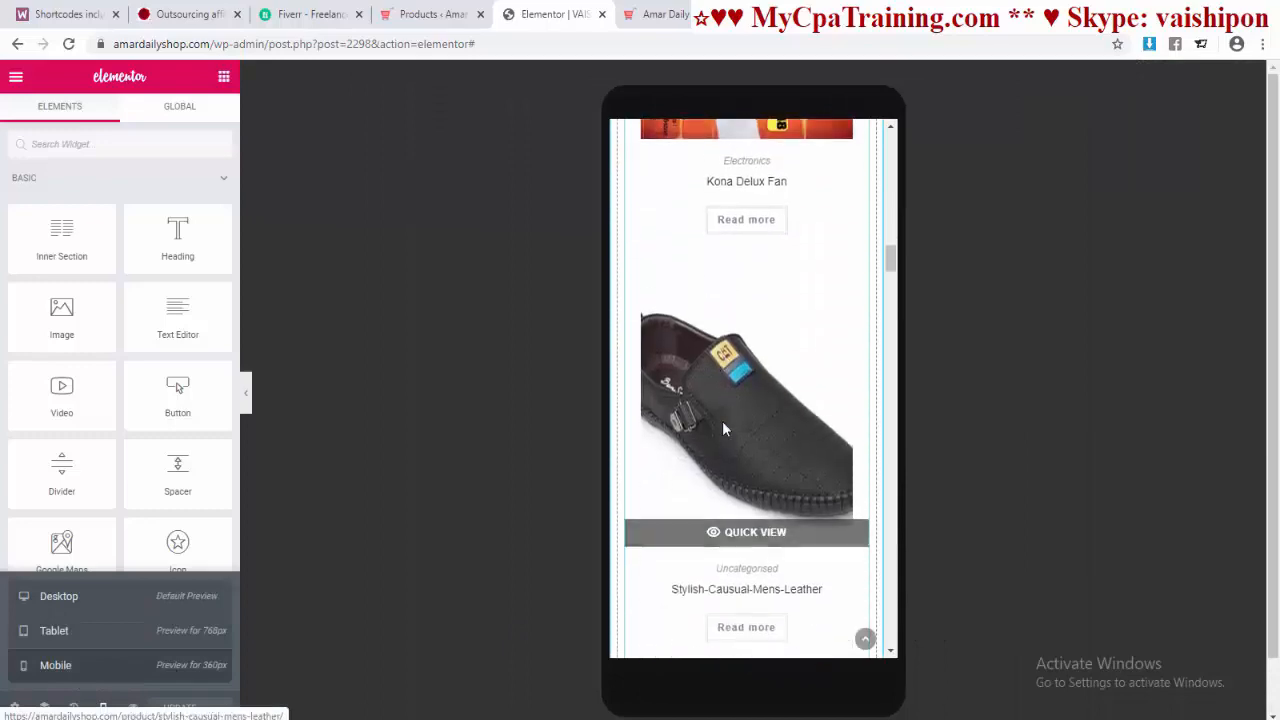
scroll(722, 421, "down", 15)
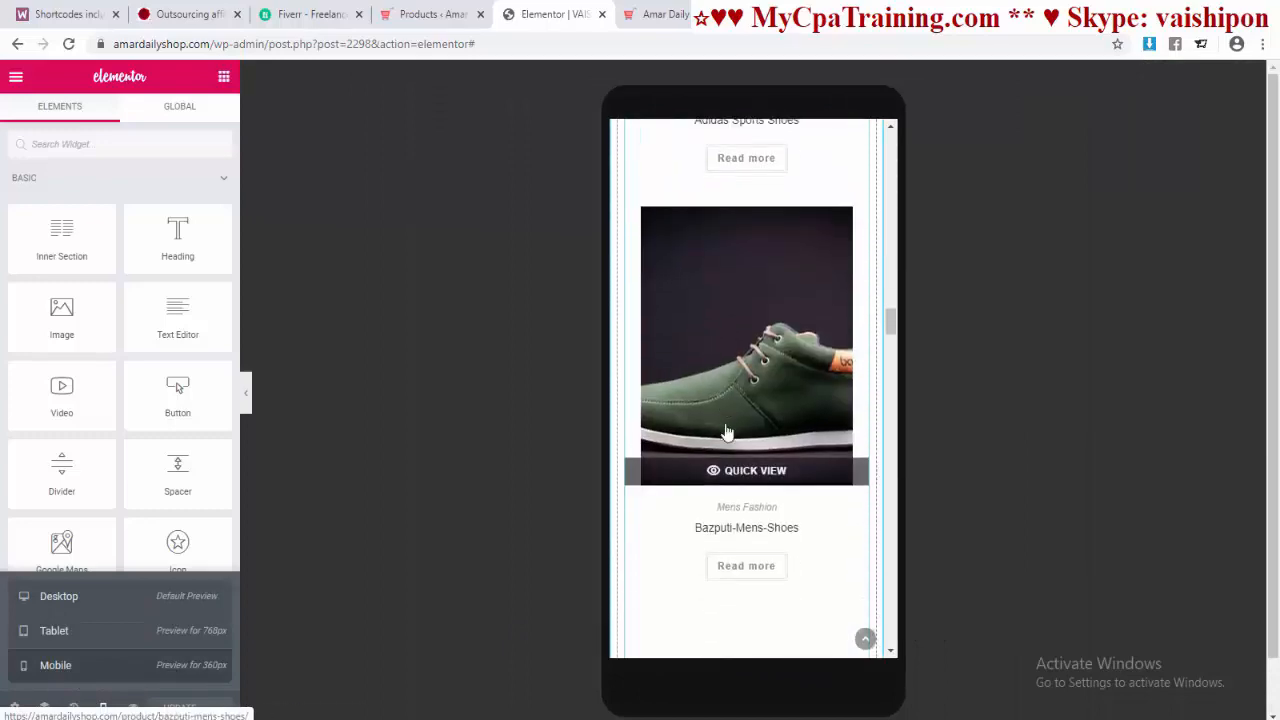
scroll(657, 479, "up", 10)
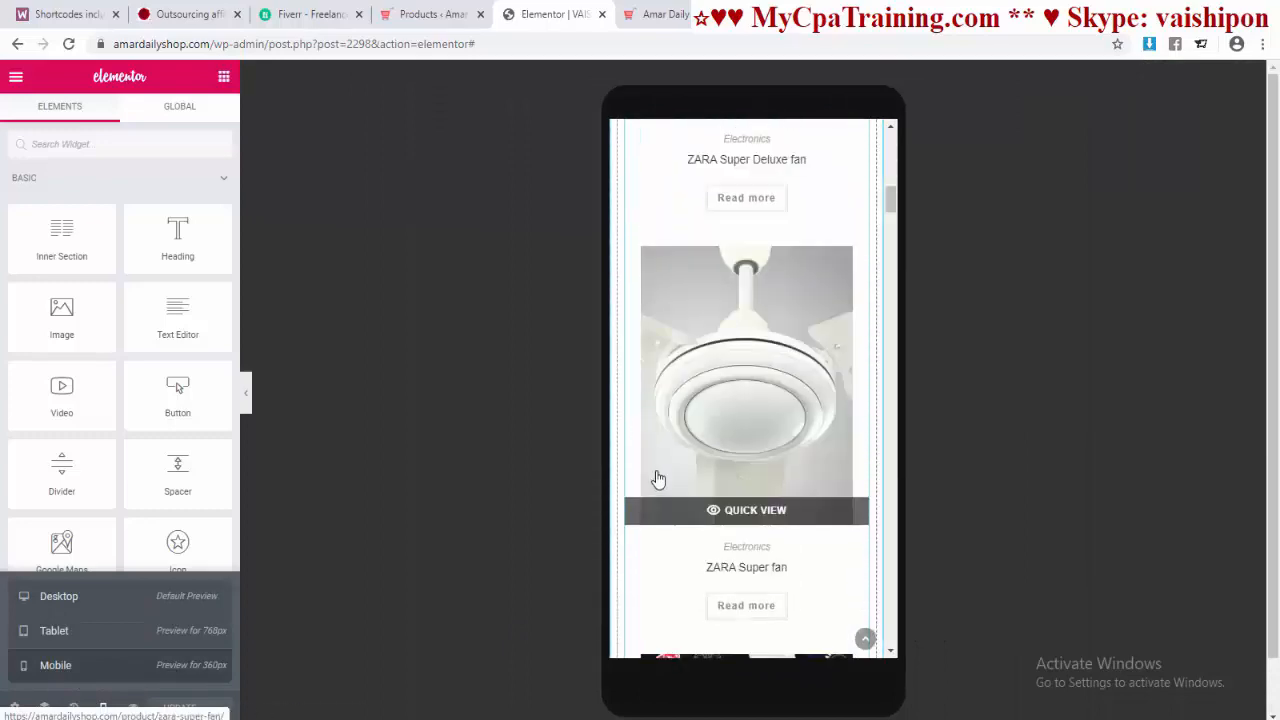
scroll(764, 420, "down", 5)
left_click(760, 421)
scroll(712, 408, "down", 6)
scroll(690, 402, "up", 2)
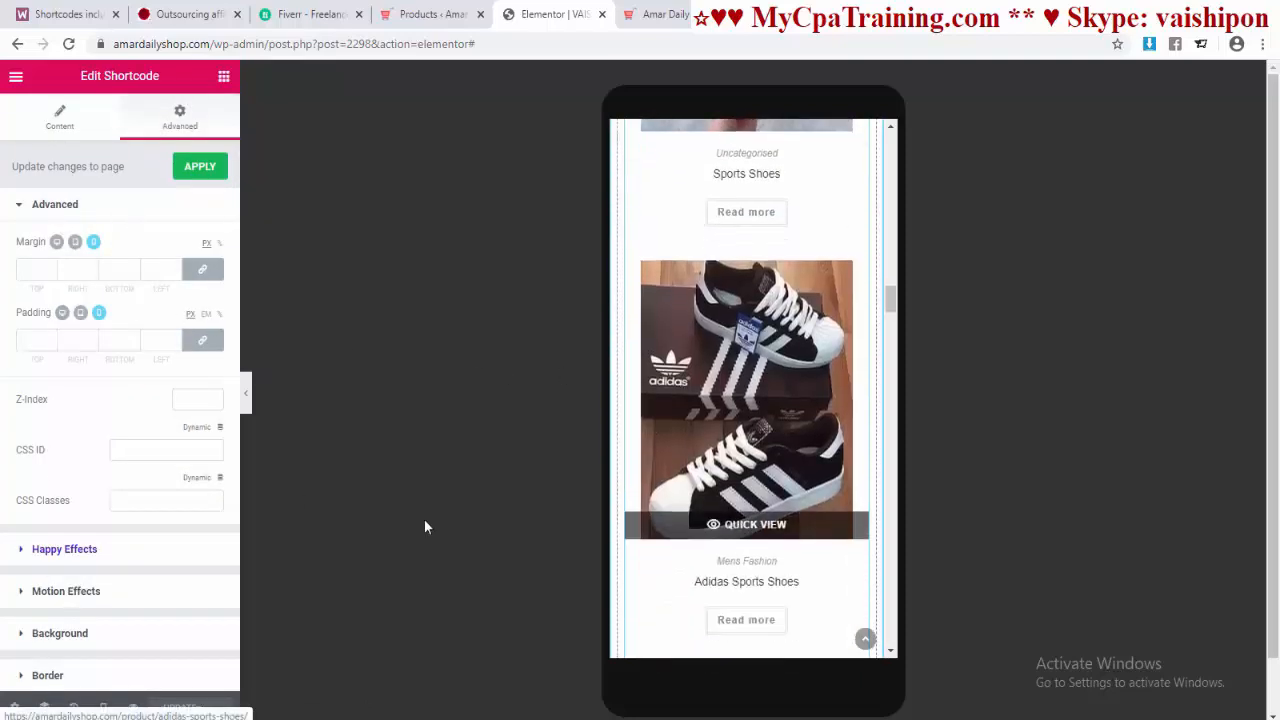
Step: Preview the page at tablet size to examine the product layout, and return to the desktop preview
left_click(102, 707)
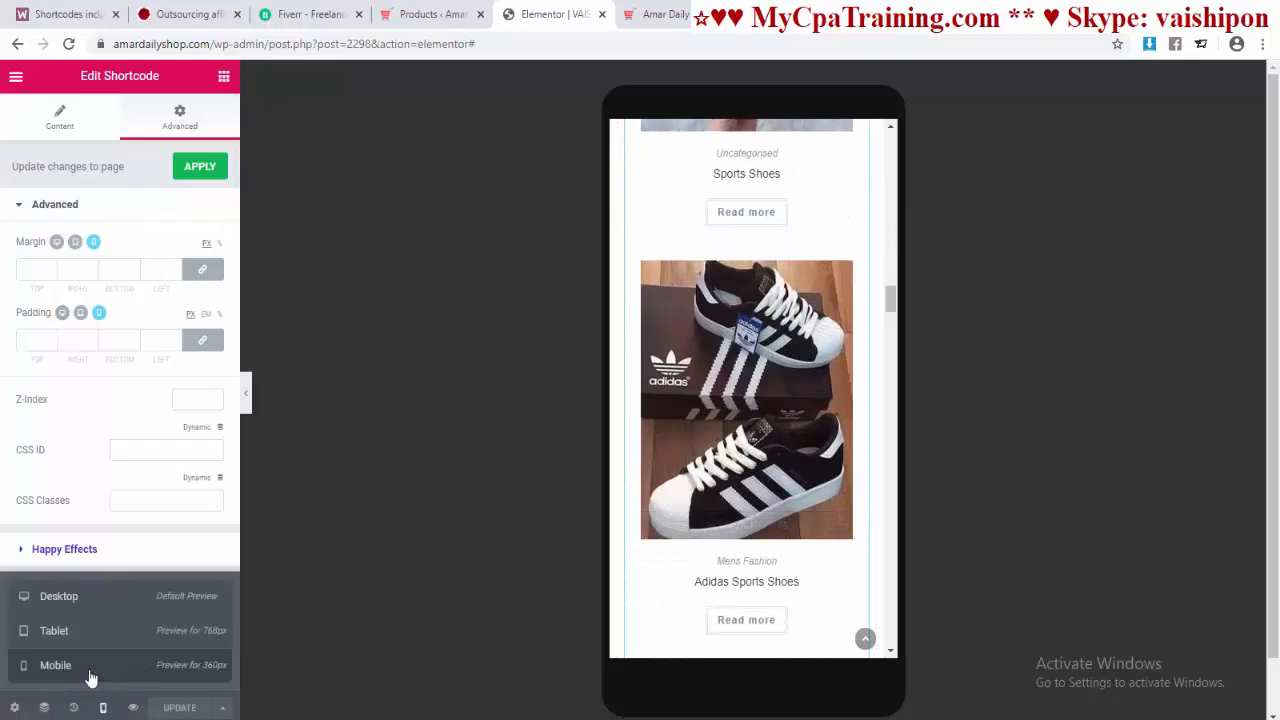
left_click(55, 631)
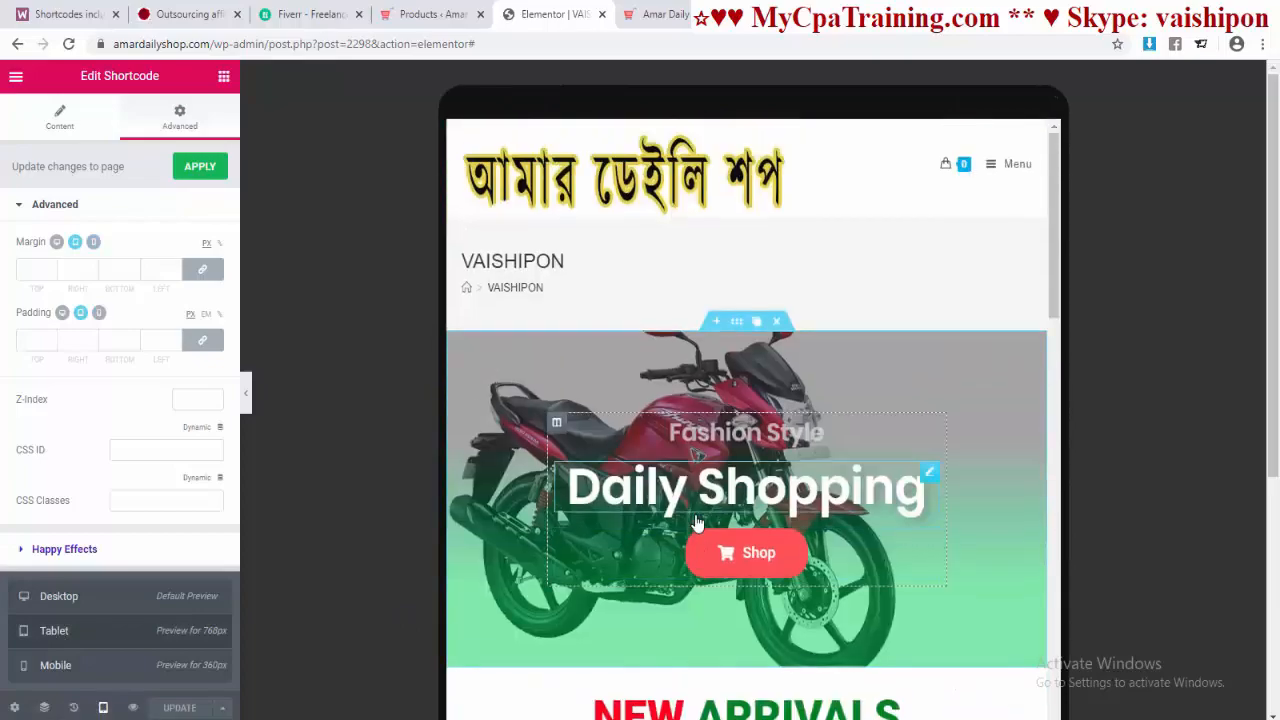
scroll(693, 525, "down", 15)
scroll(693, 530, "down", 3)
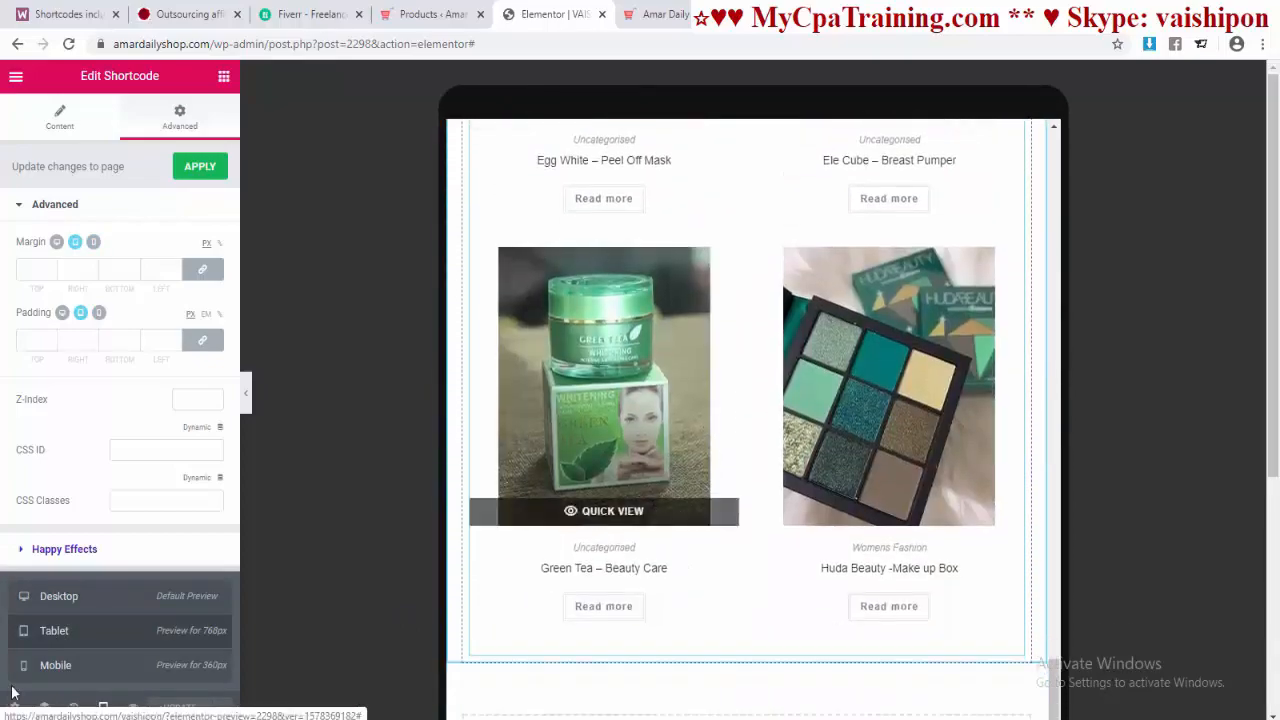
left_click(65, 598)
scroll(760, 414, "up", 15)
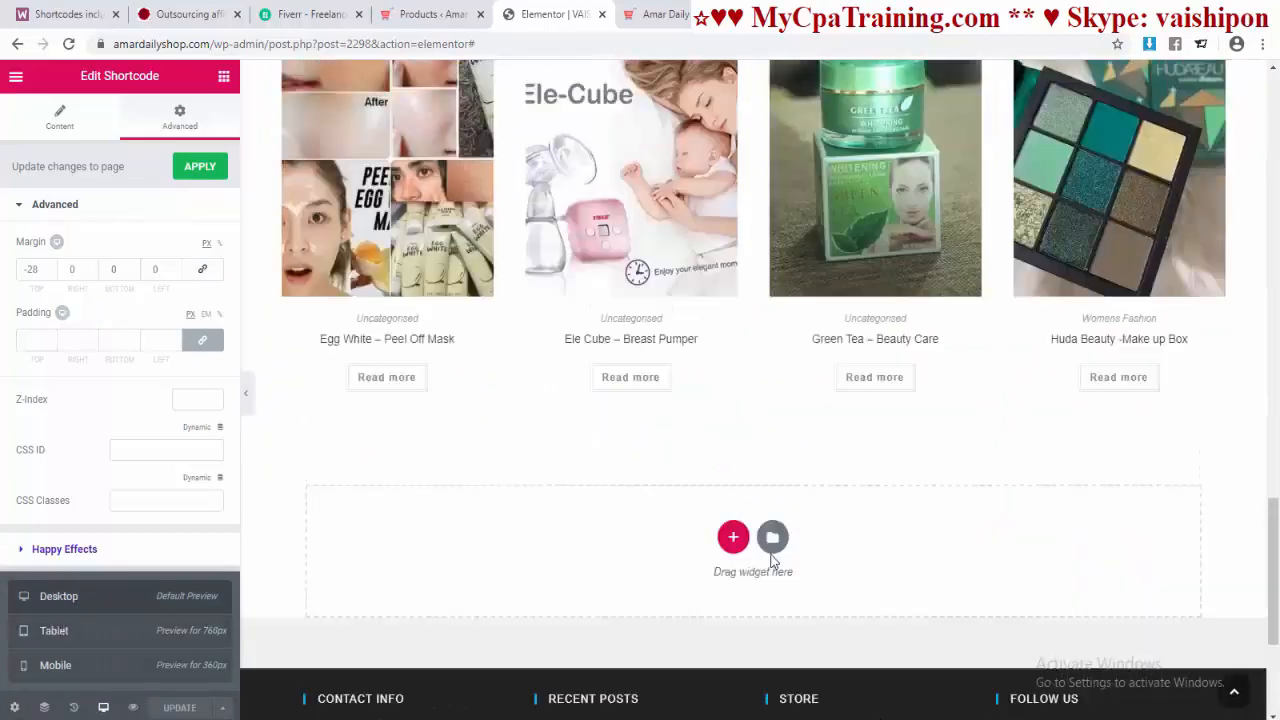
scroll(760, 414, "down", 10)
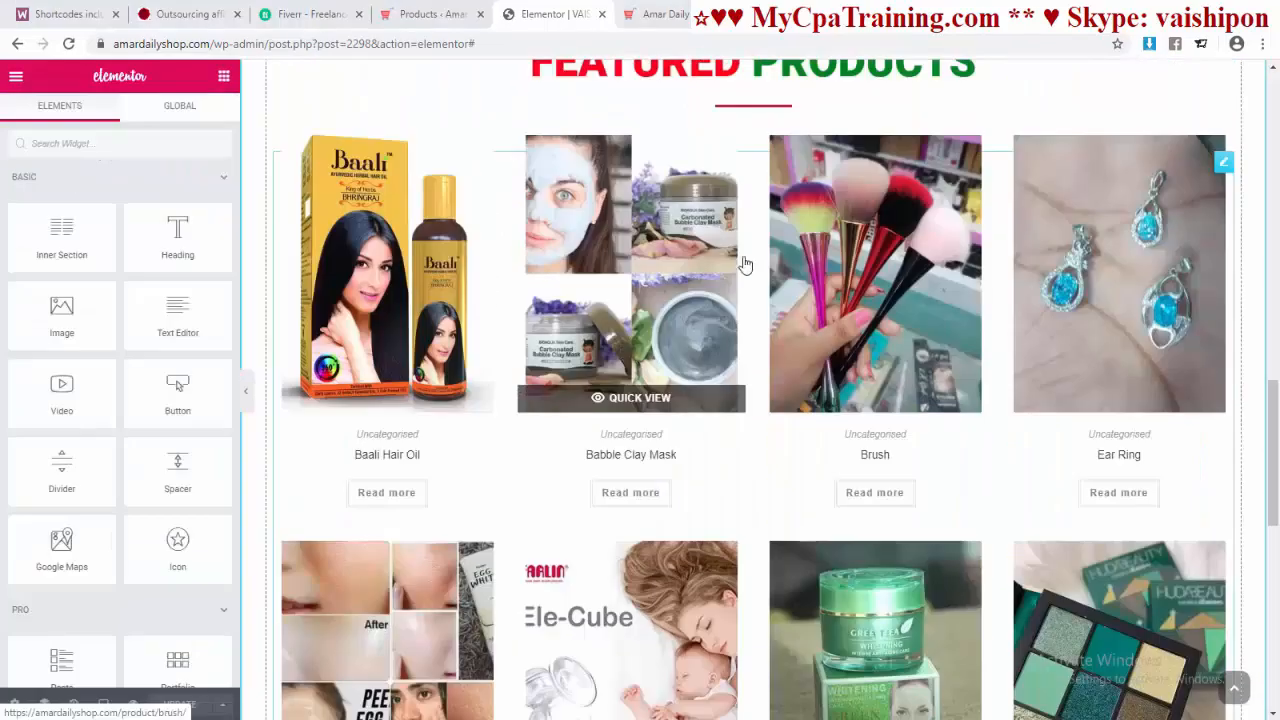
Step: Check the promotional banners on the live homepage, and add a section with three equal columns below Featured Products in the Elementor editor
left_click(660, 16)
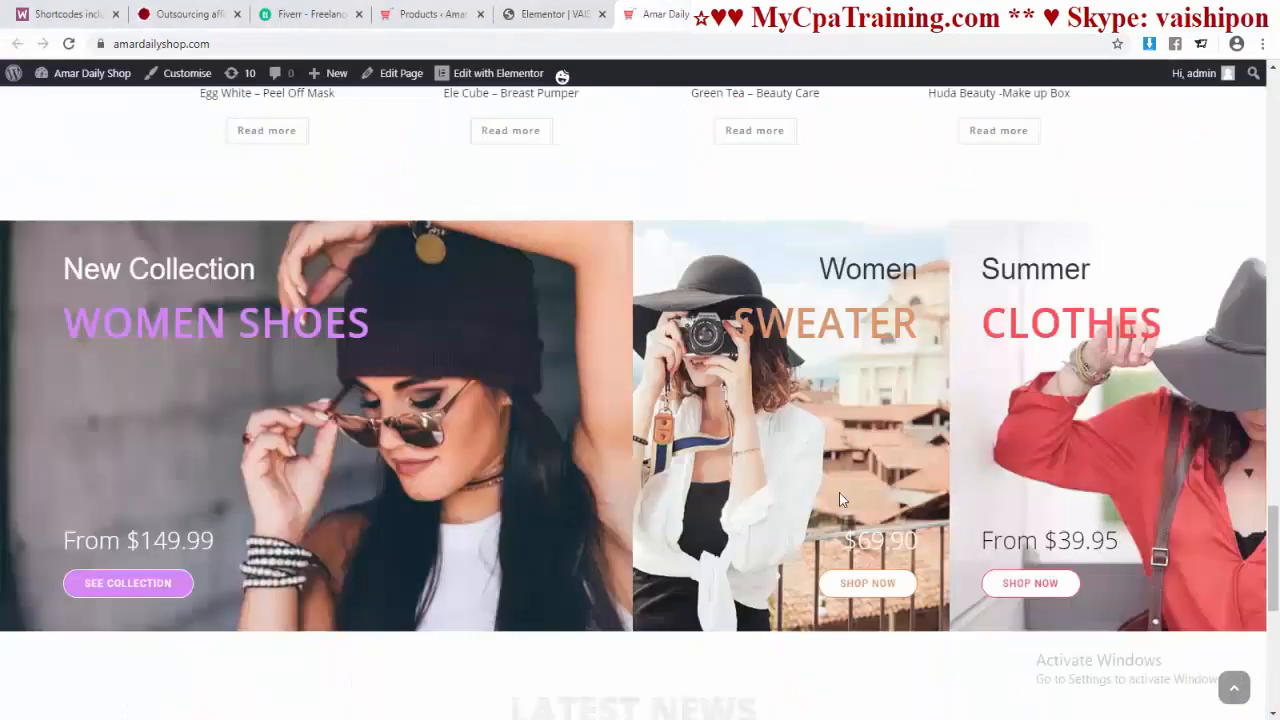
scroll(592, 437, "down", 1)
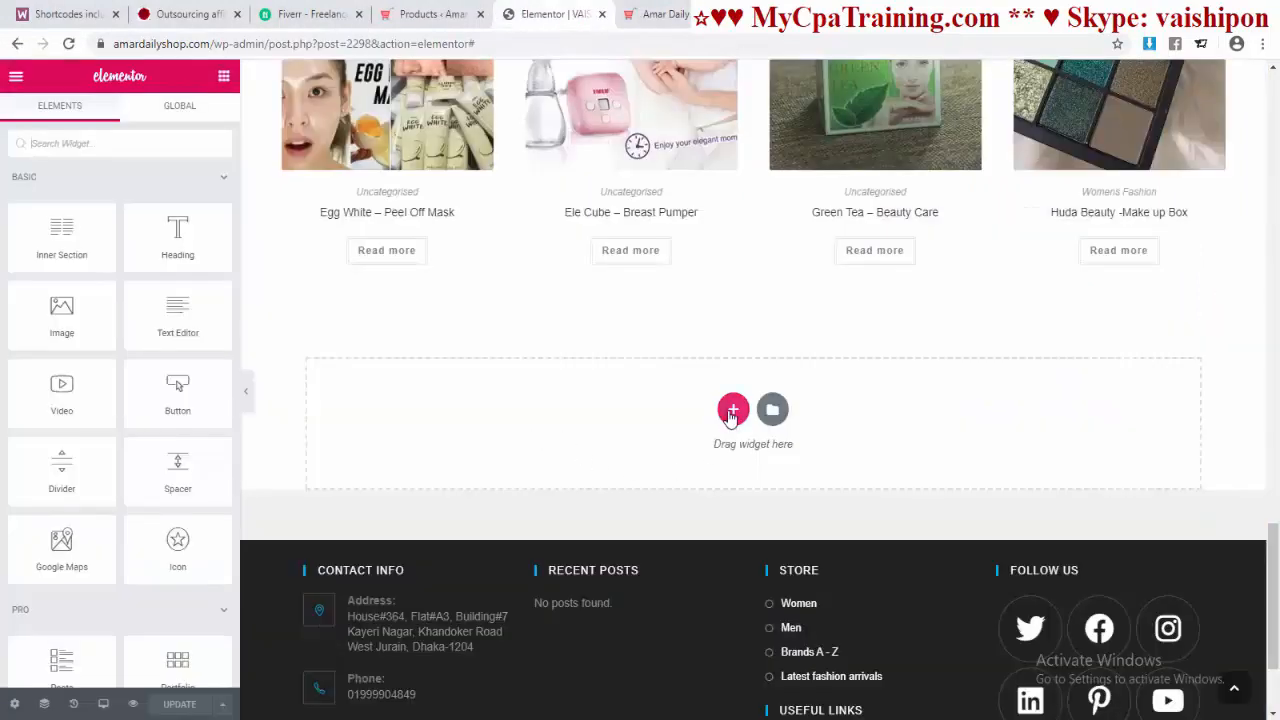
left_click(731, 411)
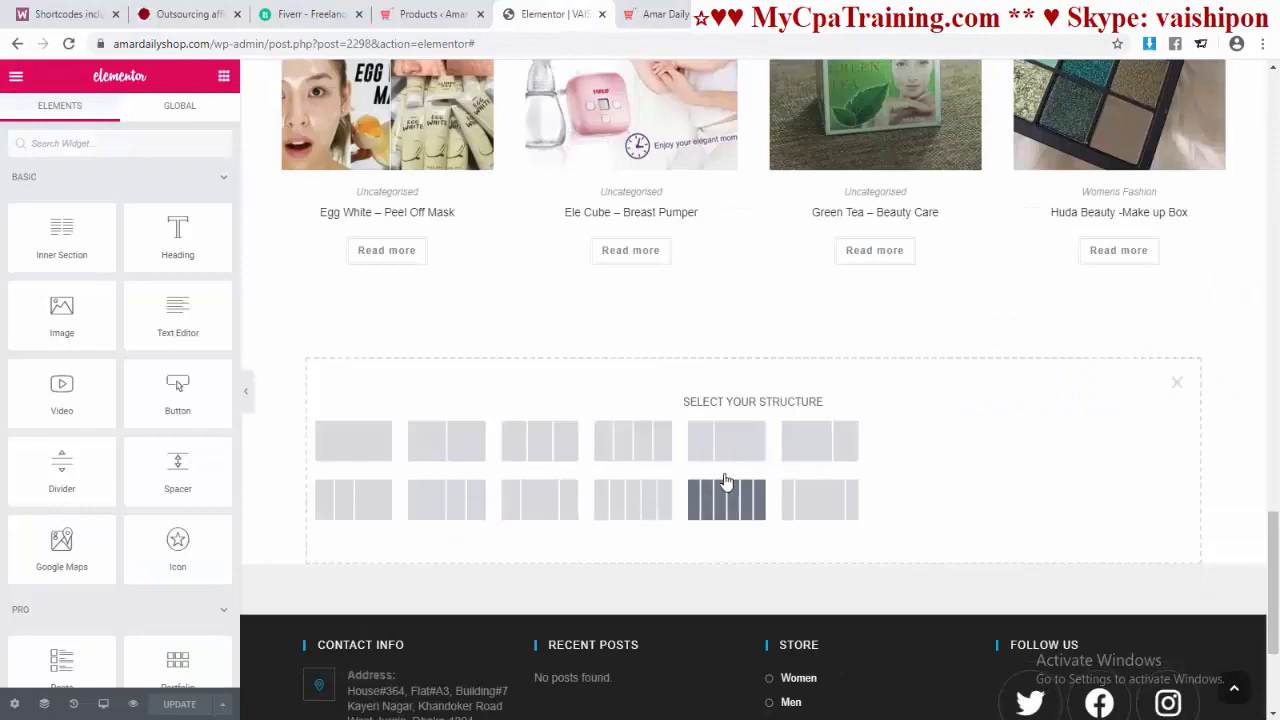
left_click(541, 450)
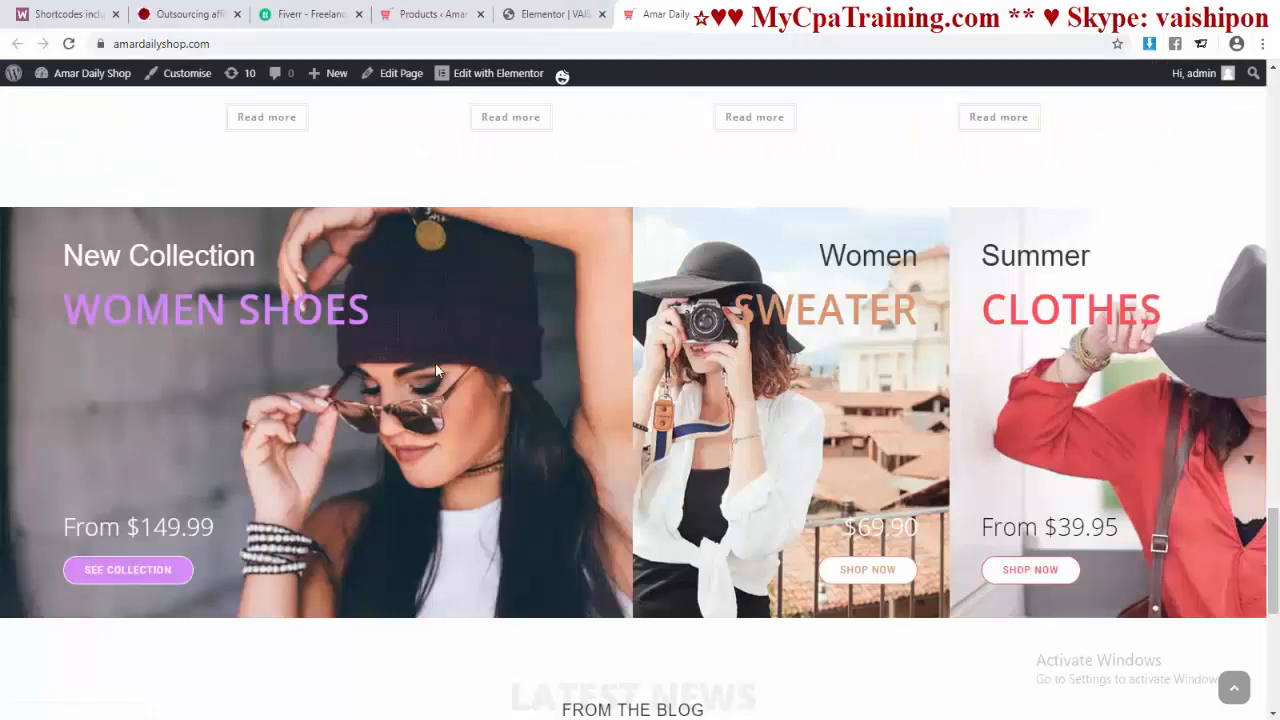
Step: Add three Heading widgets and a Button below them to the first column of the new section in the Elementor editor
left_click(550, 16)
left_click_drag(177, 240, 431, 416)
left_click(224, 76)
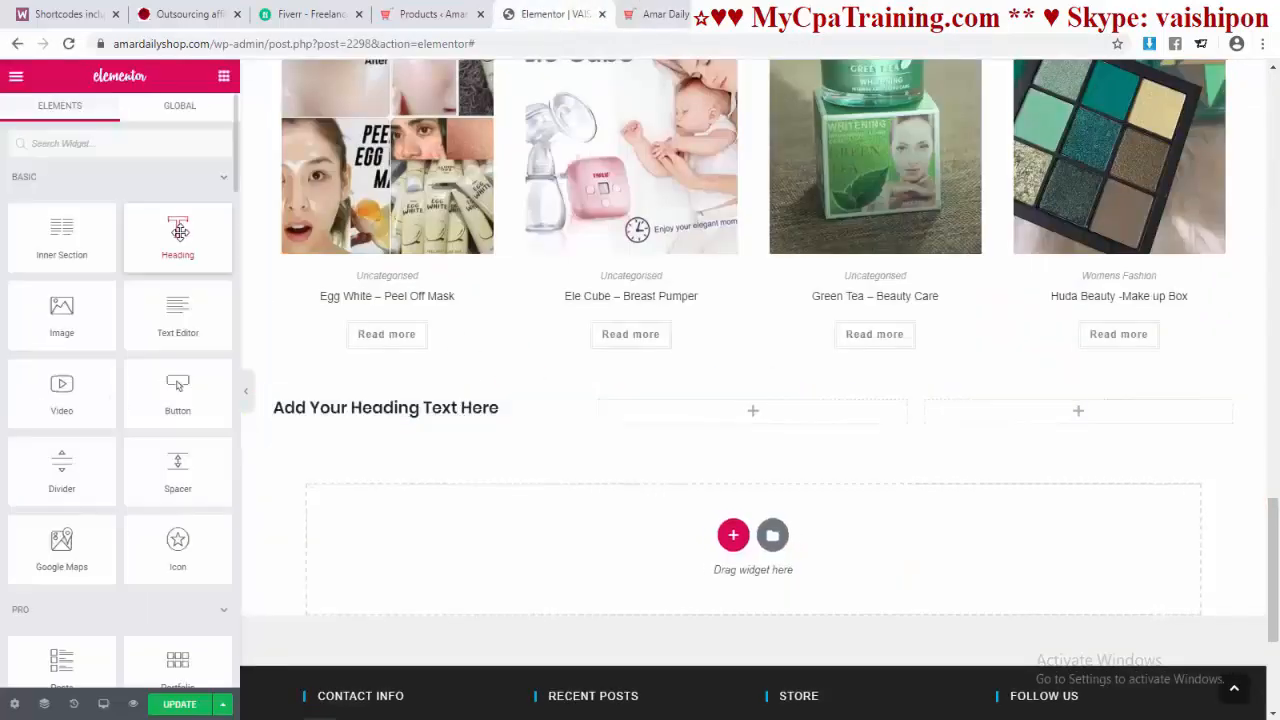
left_click_drag(180, 237, 416, 424)
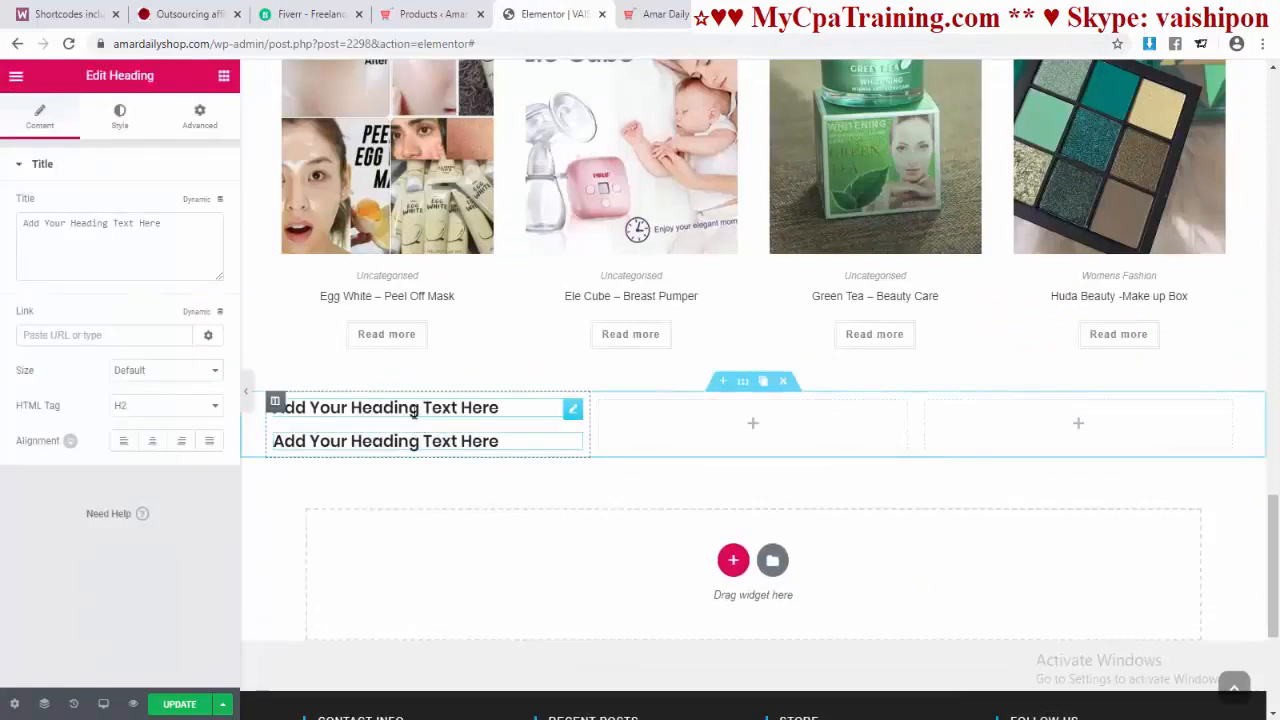
left_click(224, 76)
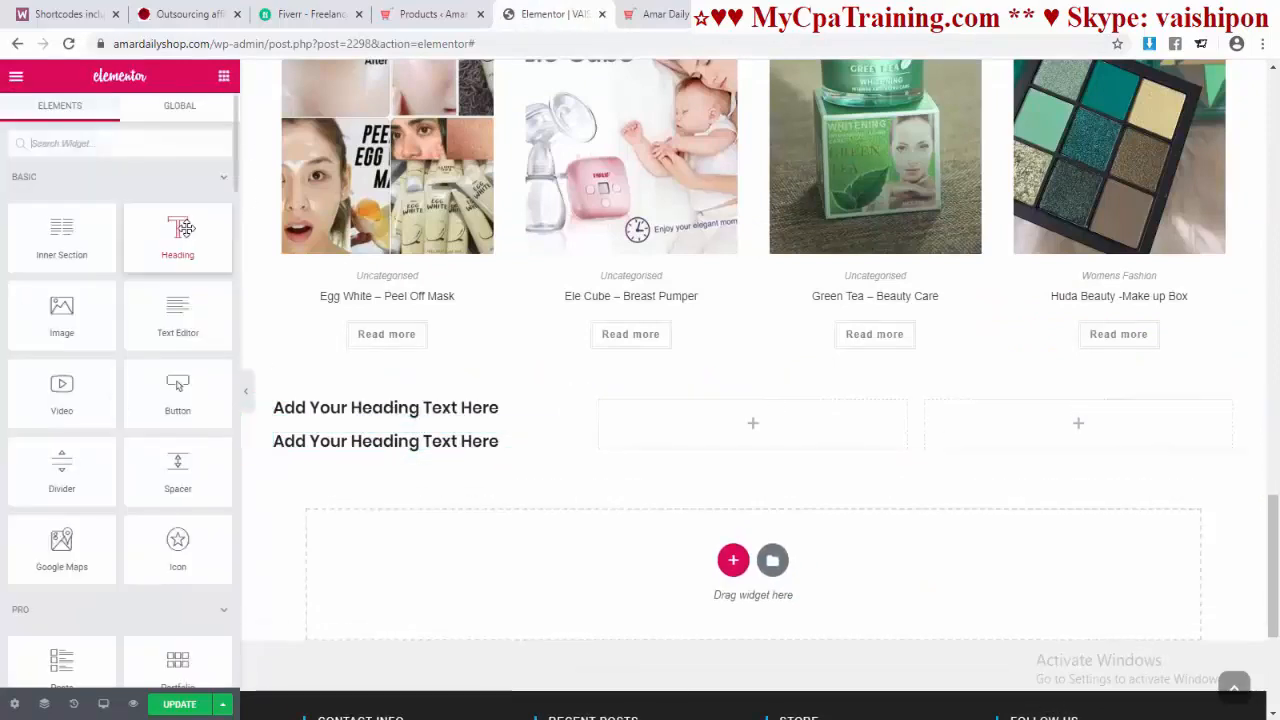
left_click_drag(177, 237, 343, 456)
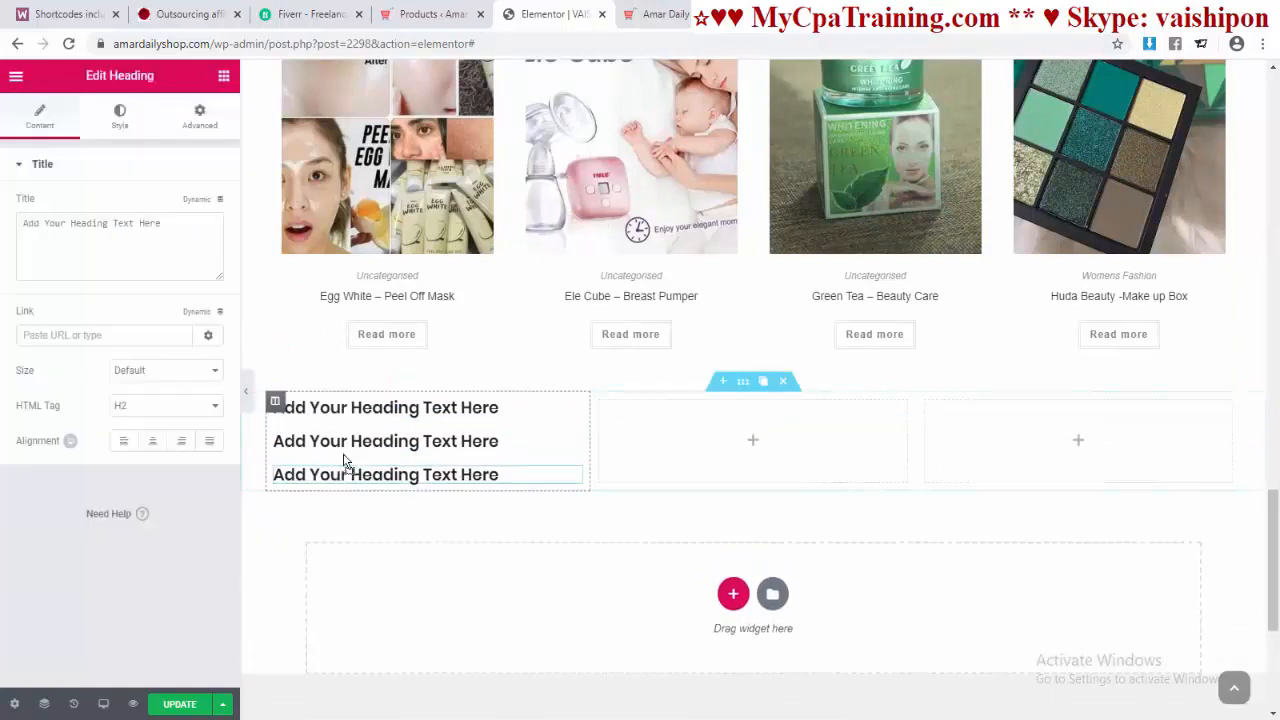
left_click(224, 76)
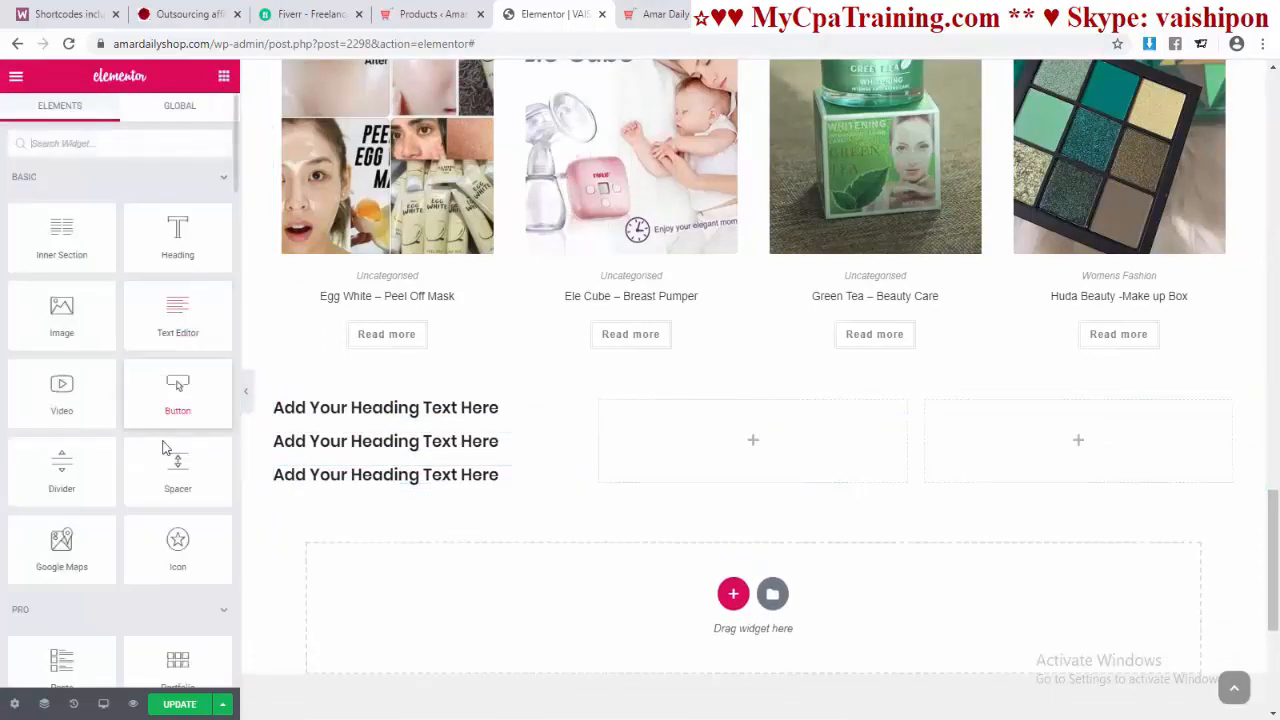
left_click_drag(177, 398, 366, 490)
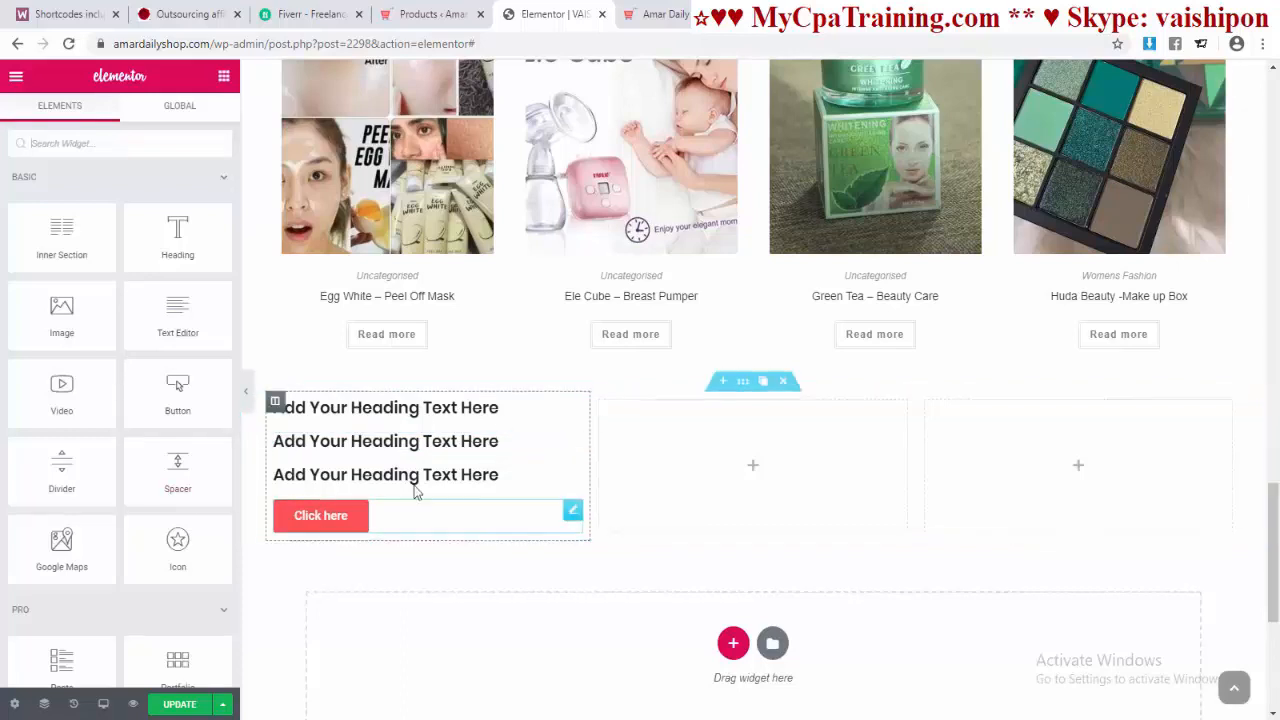
Step: Open the first column's background settings and choose the Classic background type
left_click(275, 404)
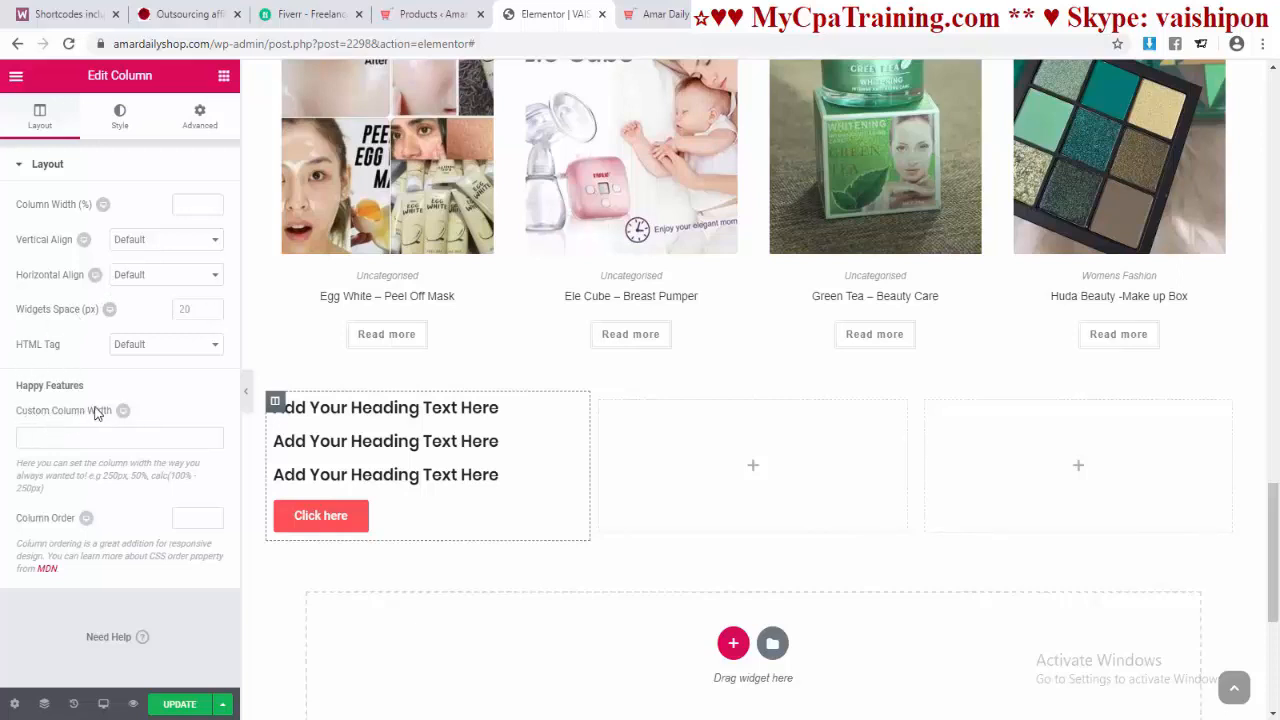
left_click(112, 128)
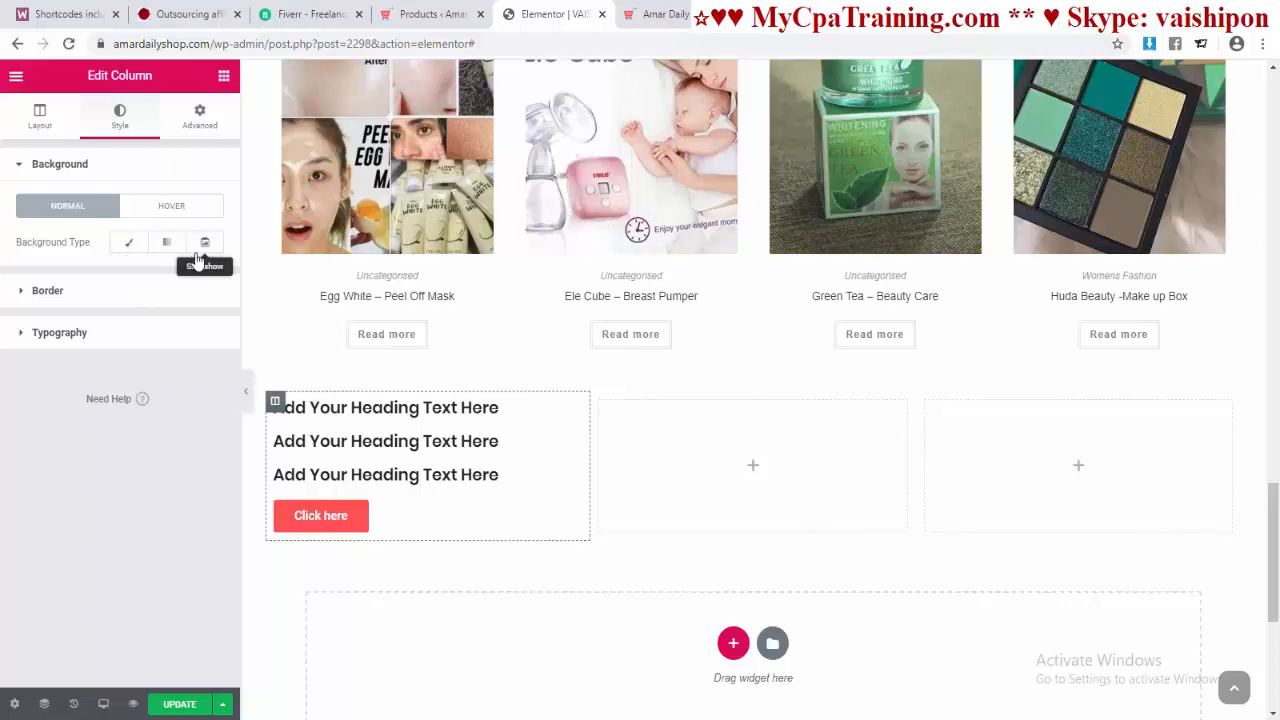
left_click(126, 245)
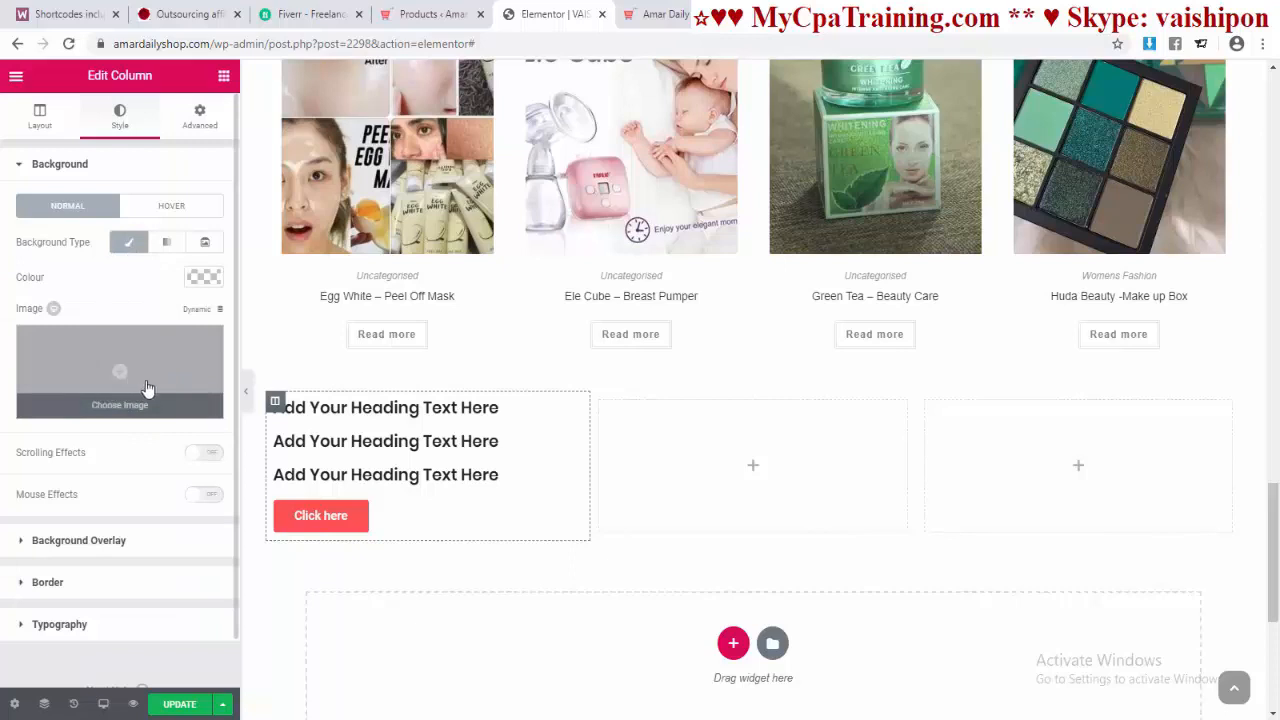
left_click(204, 279)
left_click(87, 476)
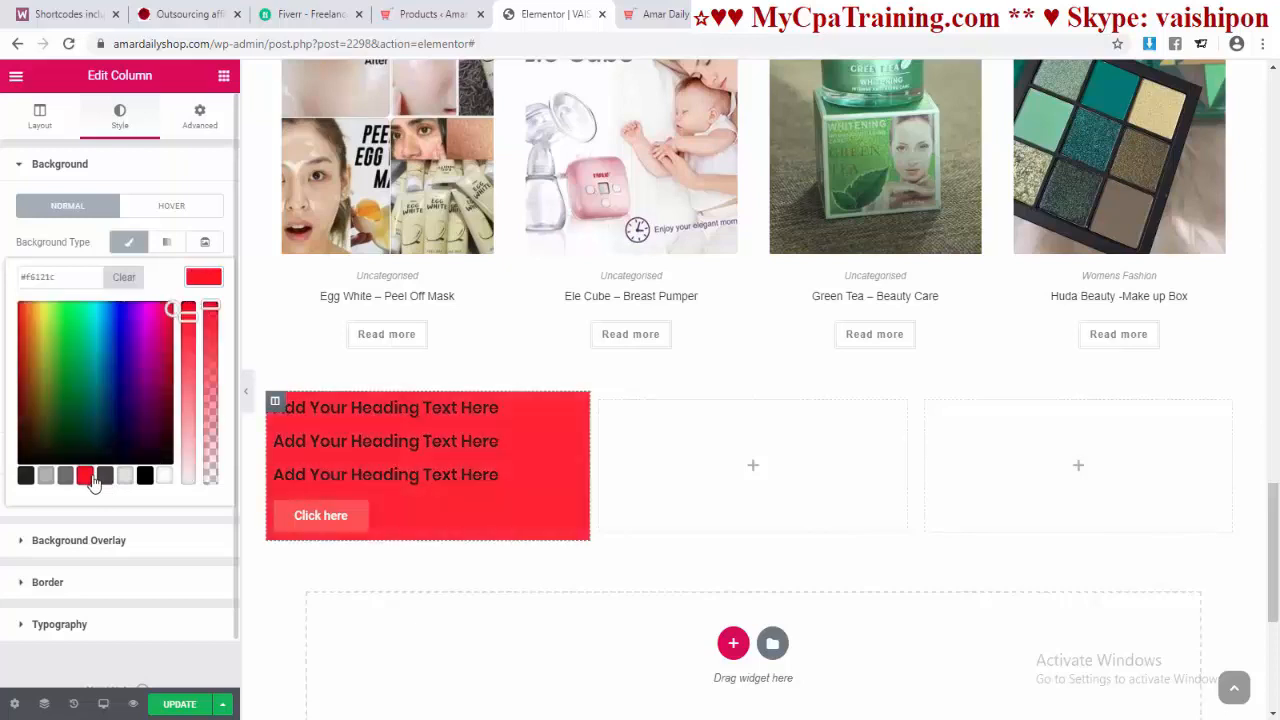
left_click(124, 278)
Step: Insert the Baali herbal hair oil picture from the media library as the first column's background image
left_click(183, 521)
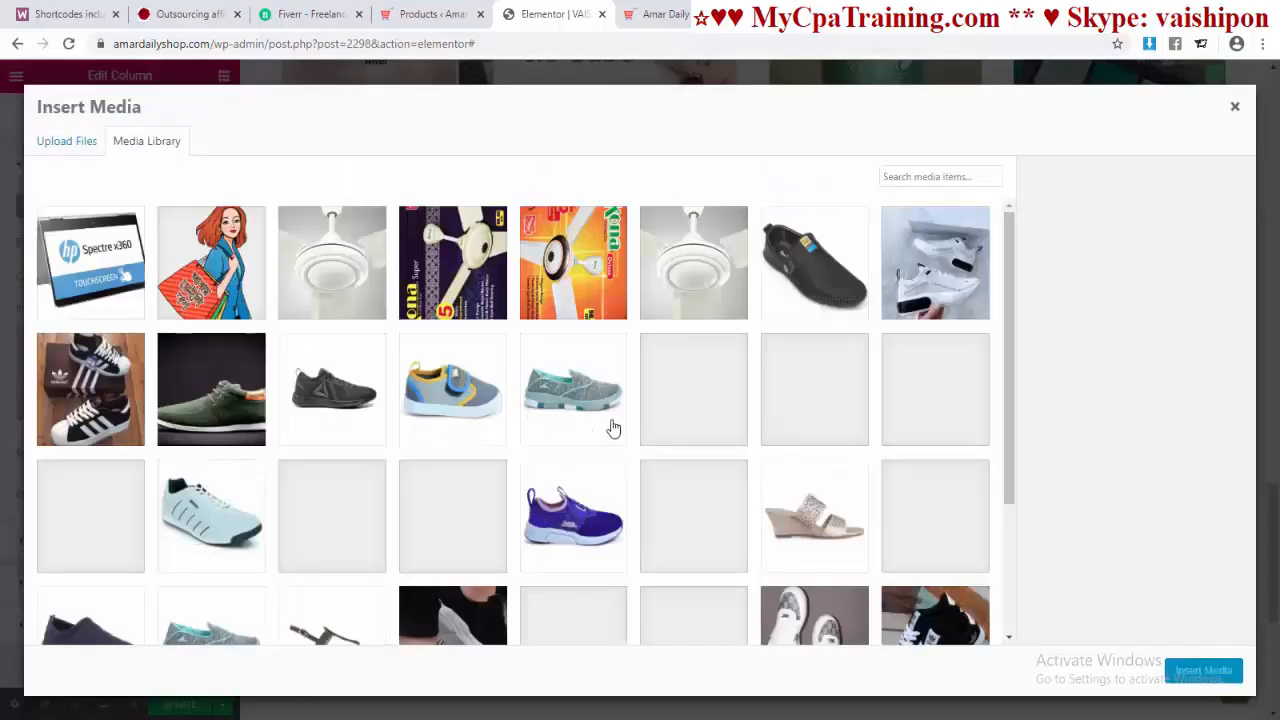
scroll(632, 443, "down", 15)
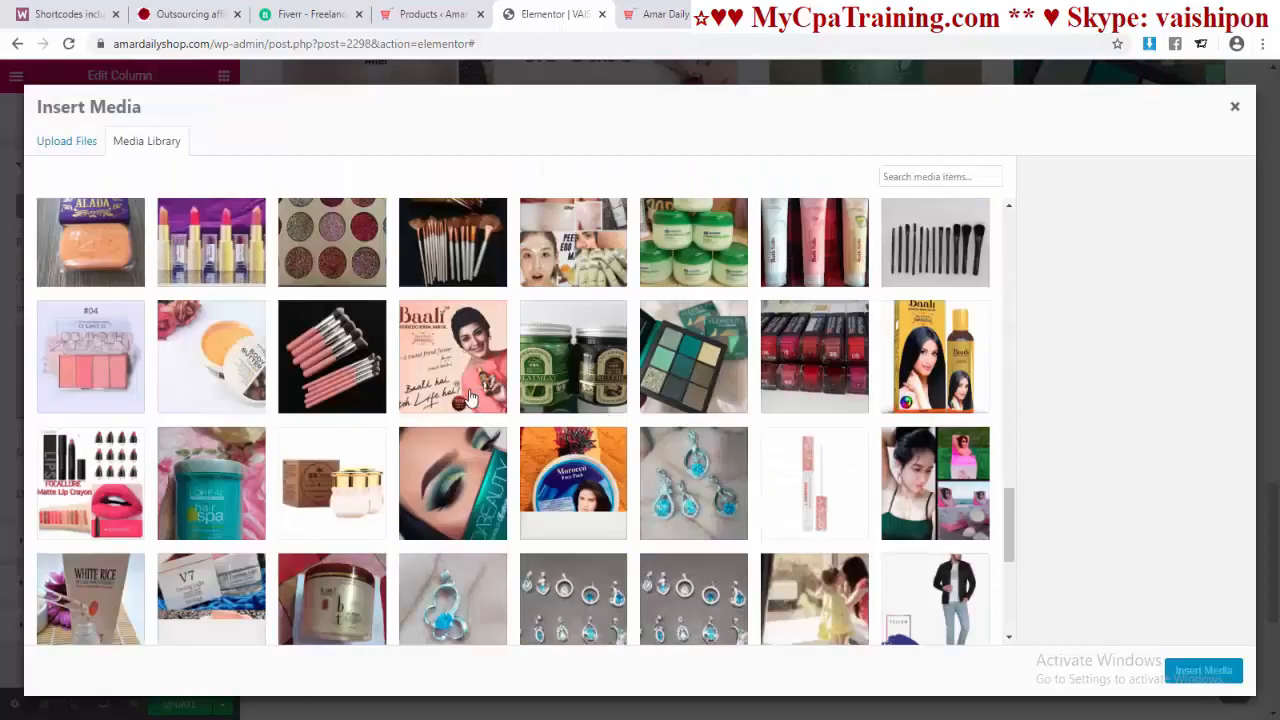
left_click(470, 395)
left_click(1203, 670)
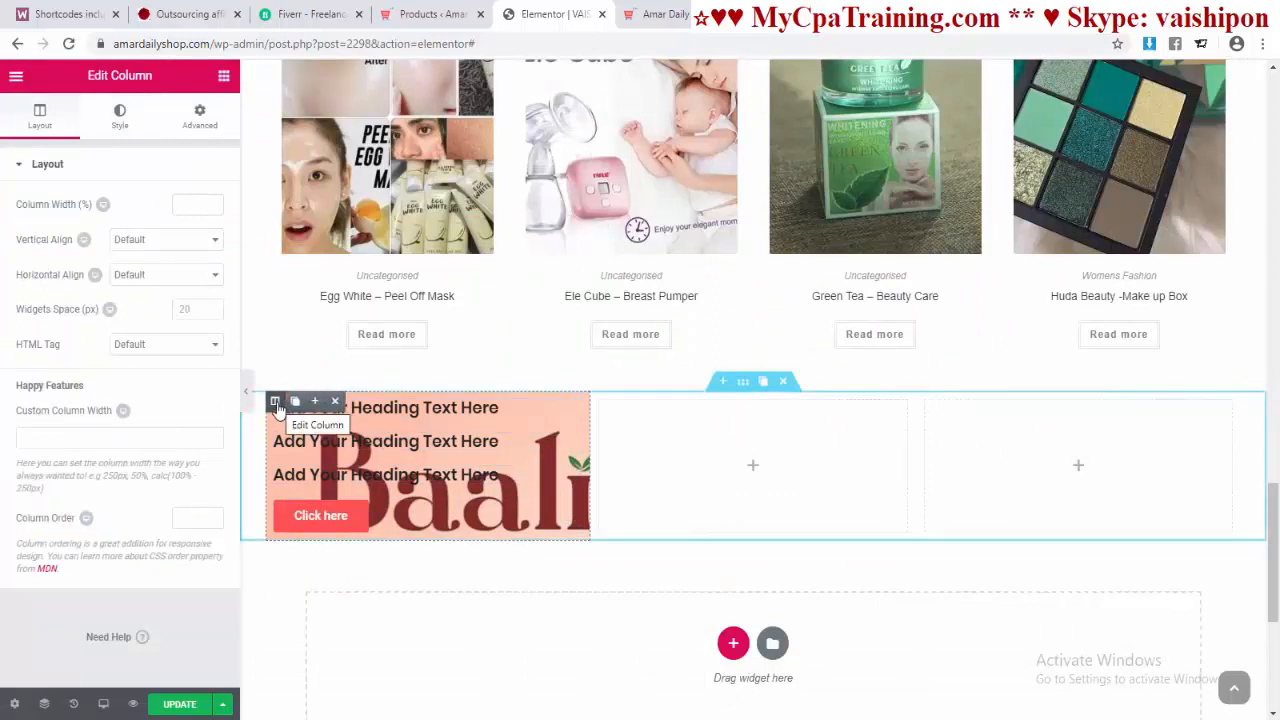
Step: Unlink the first column's padding values and set them to 300 px at the top and 0 on the other sides
left_click(200, 117)
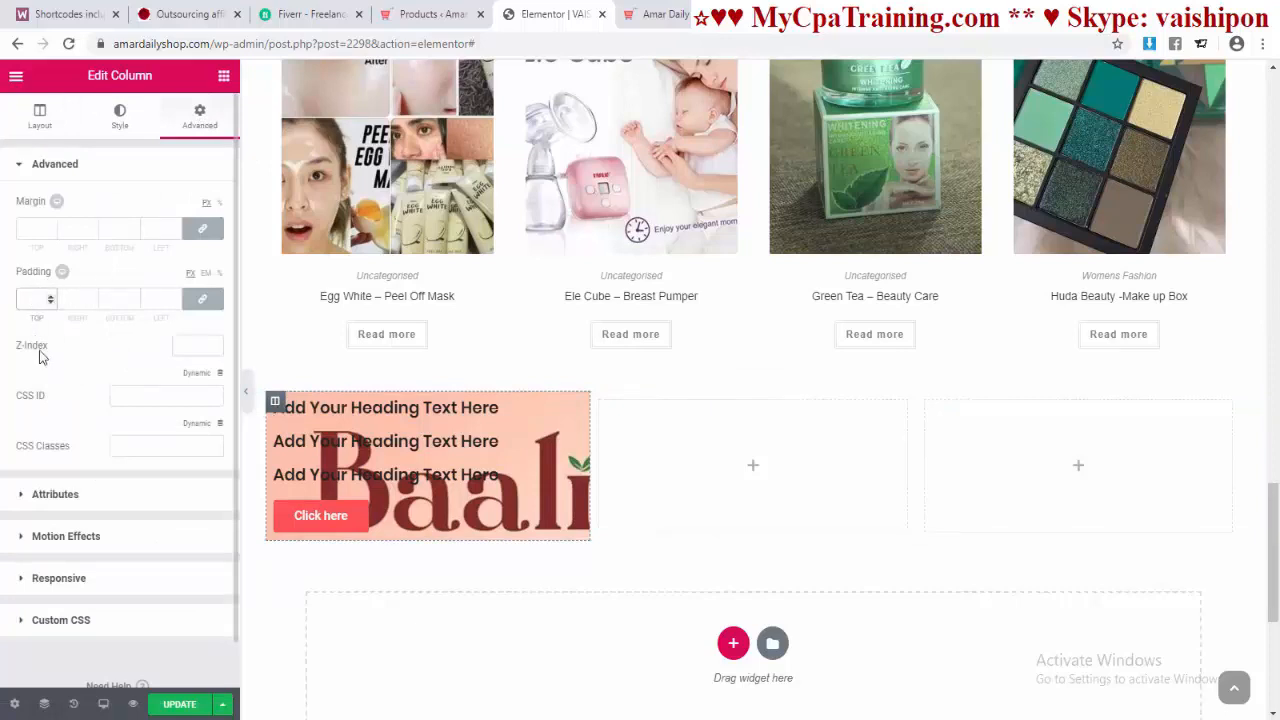
type("50")
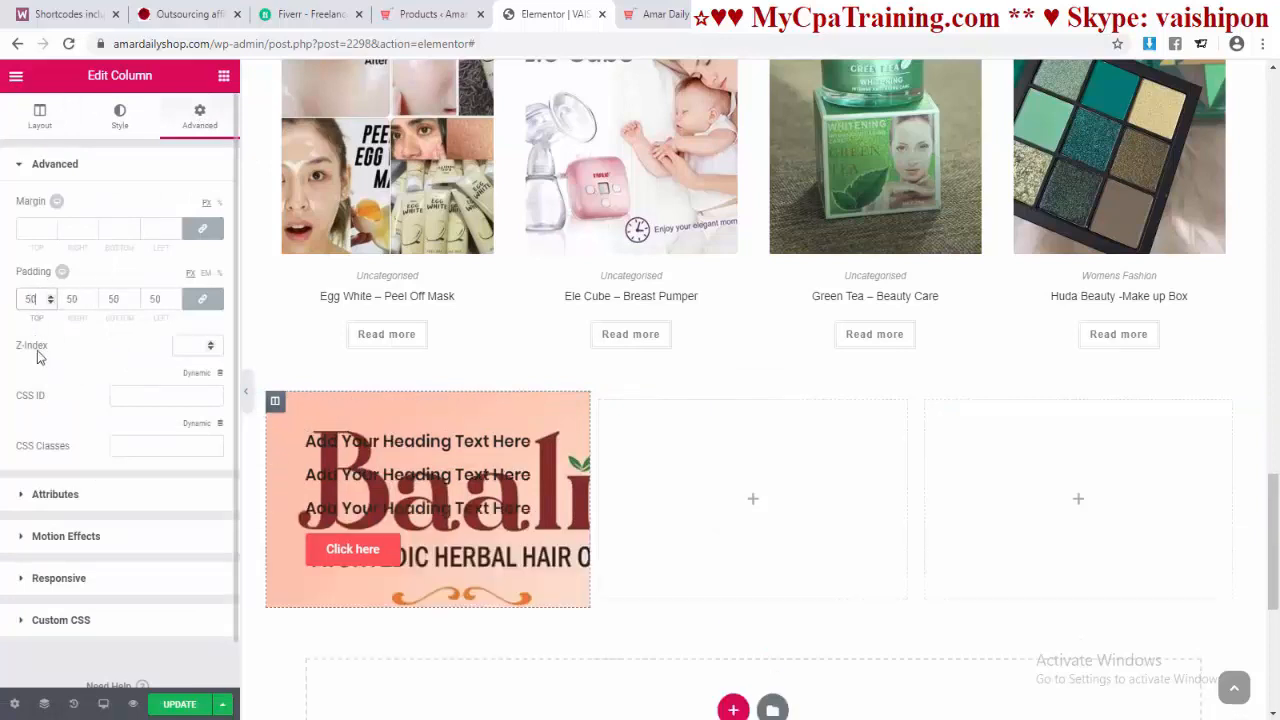
type("0")
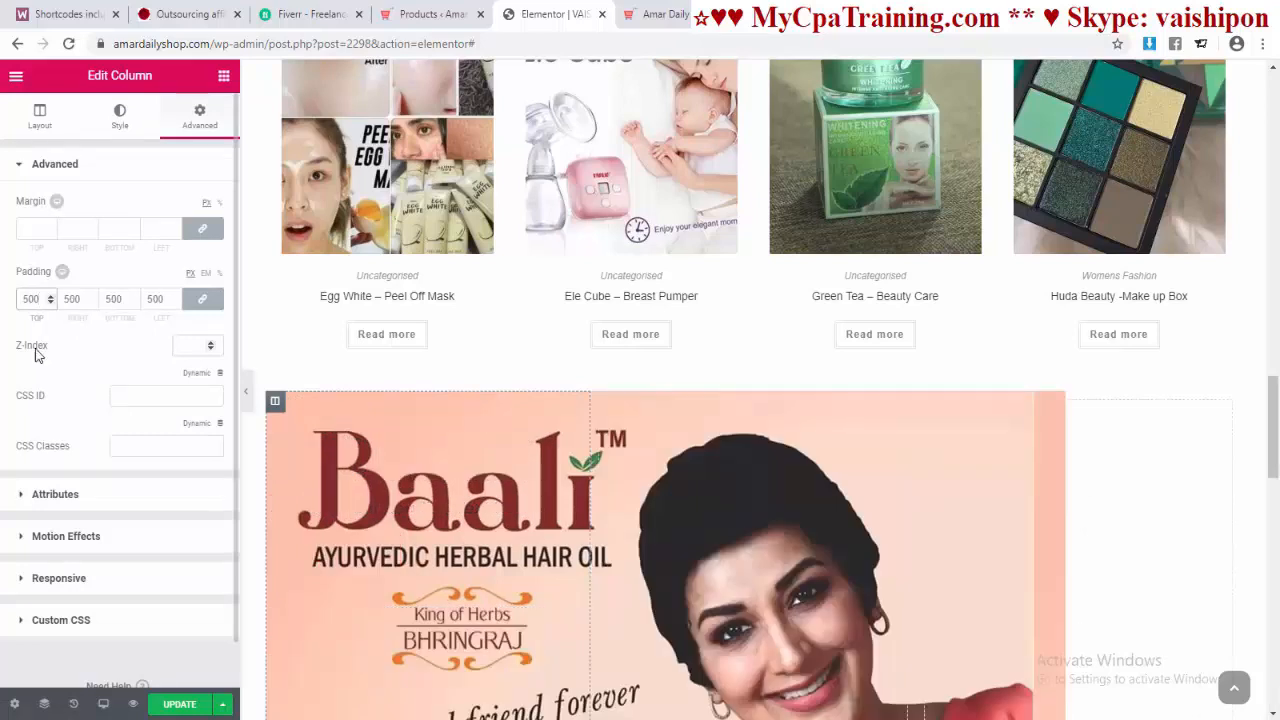
scroll(100, 320, "down", 1)
double_click(36, 252)
type("0")
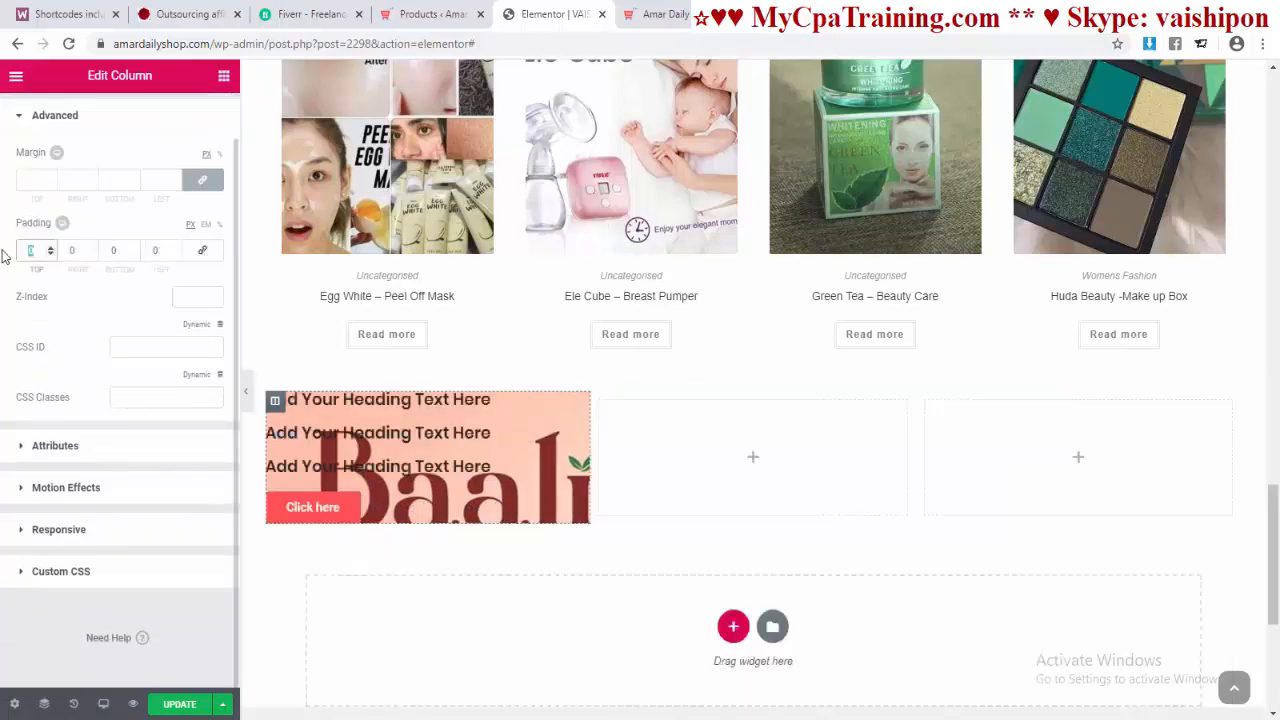
type("00")
left_click_drag(40, 250, 15, 263)
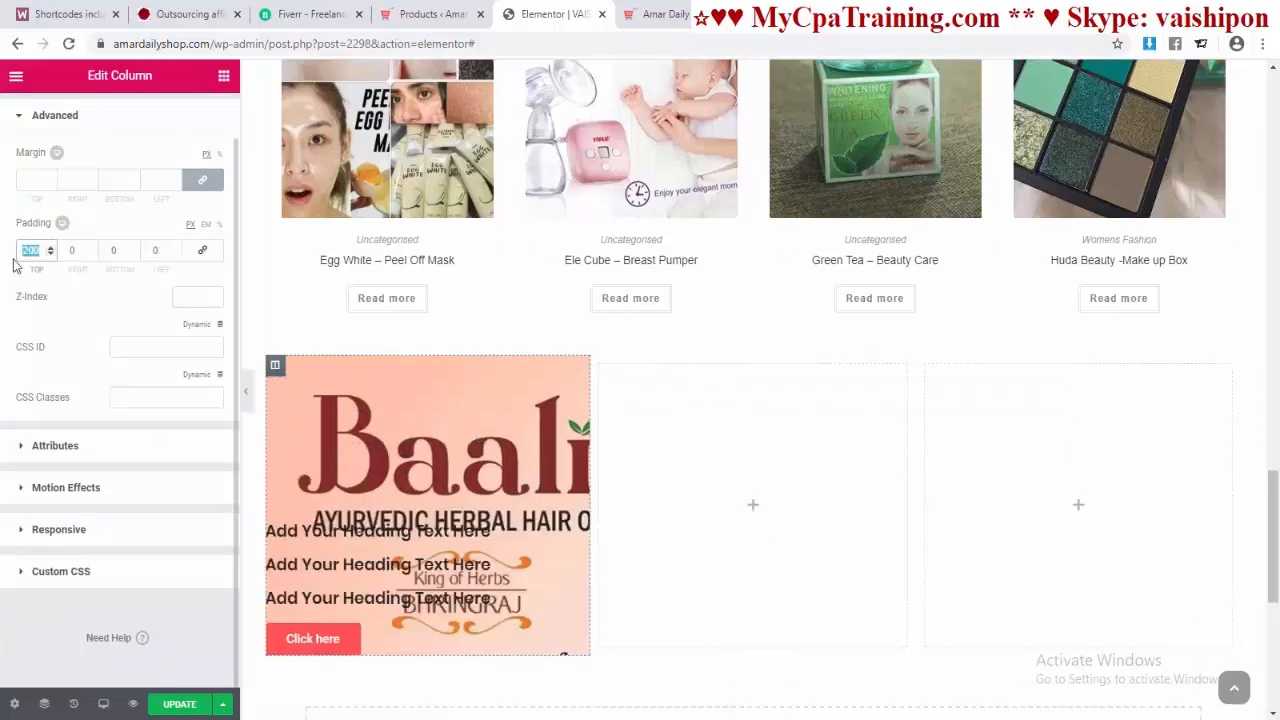
type("300")
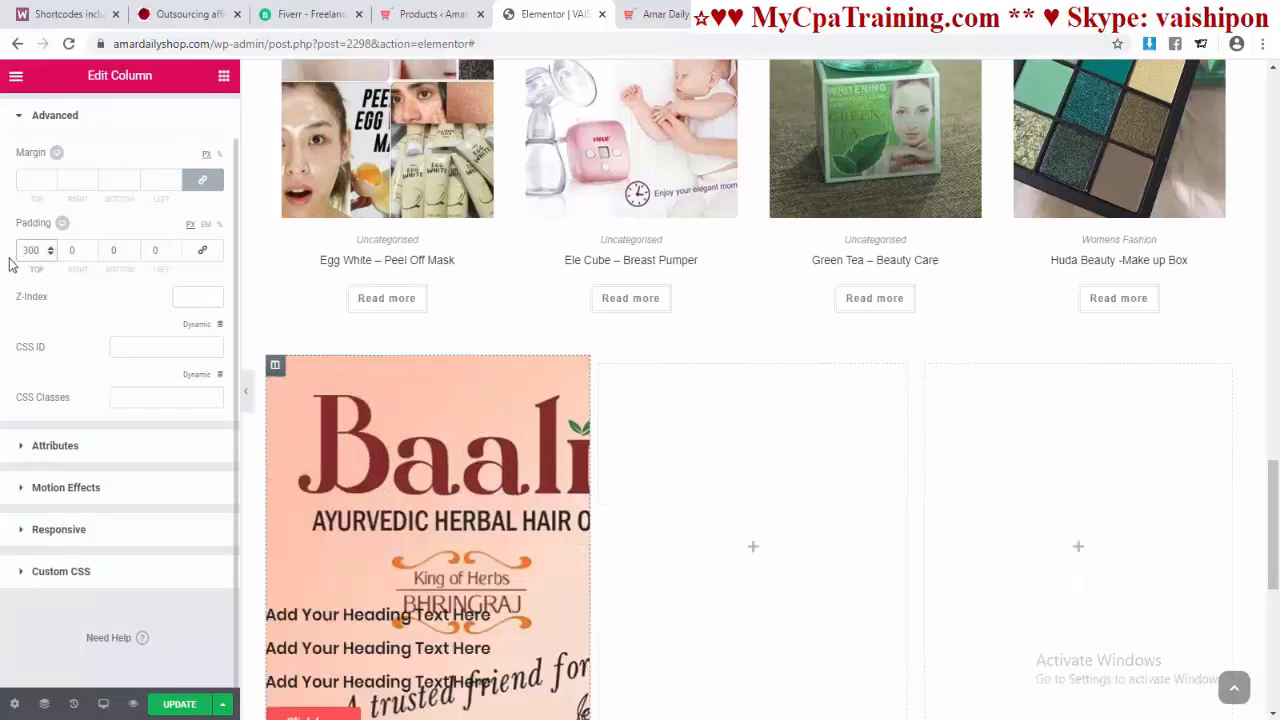
Step: Copy "New Collection" from the live homepage banner and use it as the title of the column's first heading
scroll(600, 400, "down", 2)
left_click(378, 467)
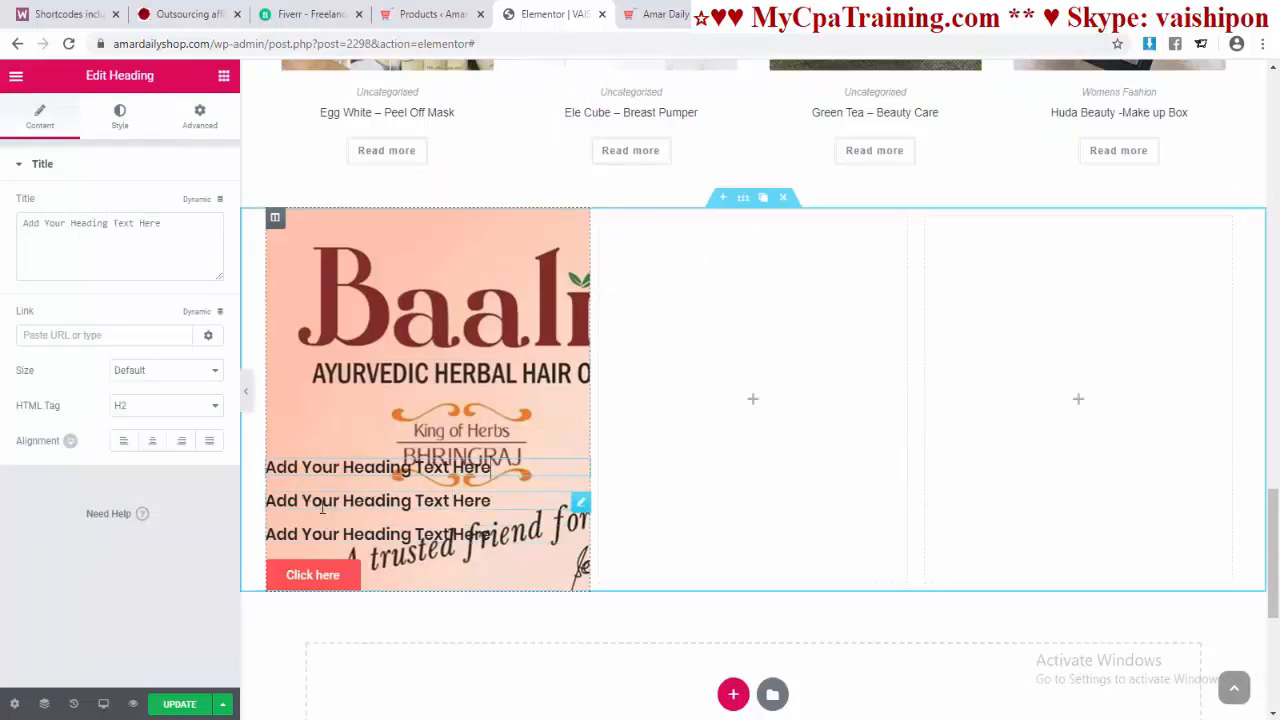
left_click(660, 14)
left_click_drag(72, 258, 240, 270)
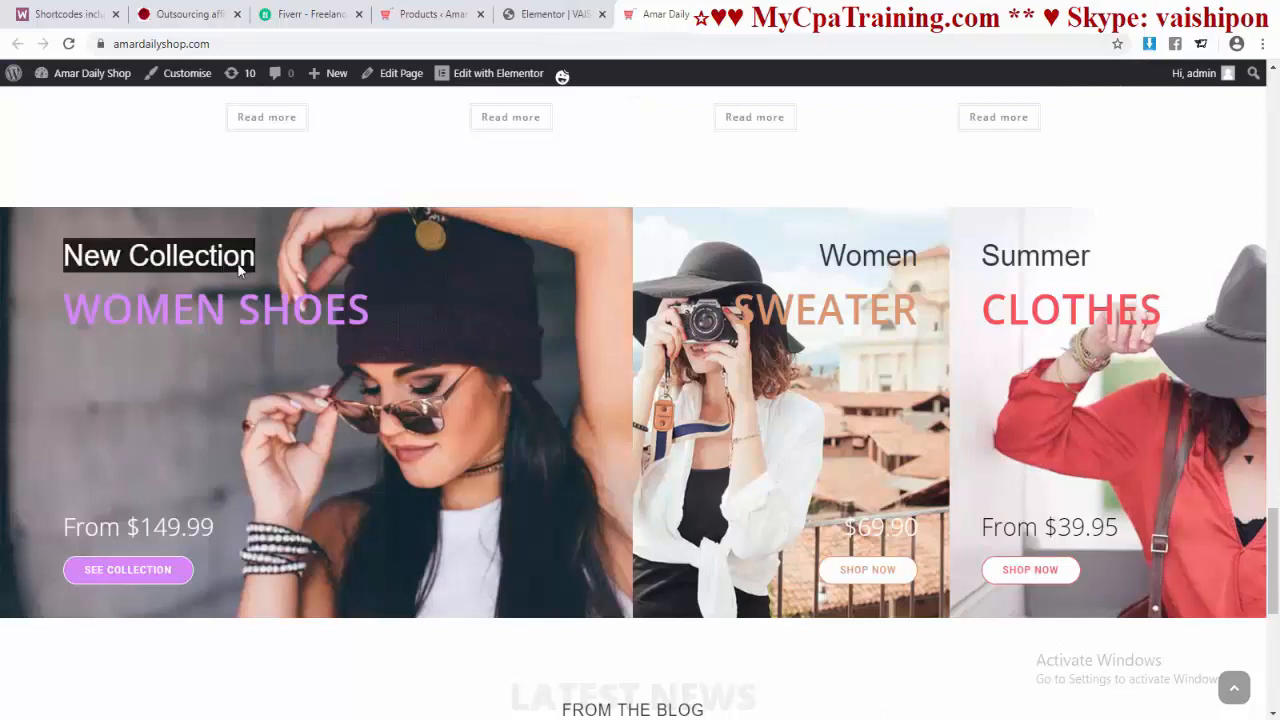
left_click(557, 16)
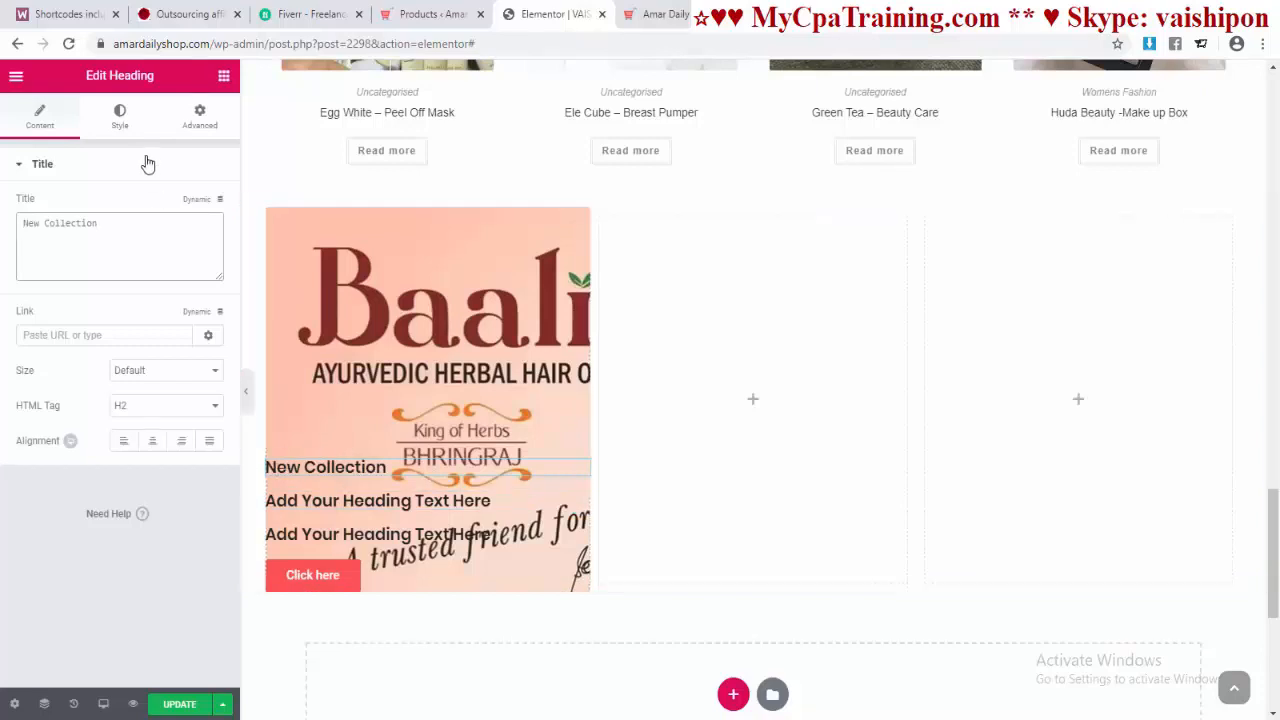
Step: Set the New Collection heading's text colour to white, checking it against the live homepage banner
left_click(120, 117)
left_click(203, 206)
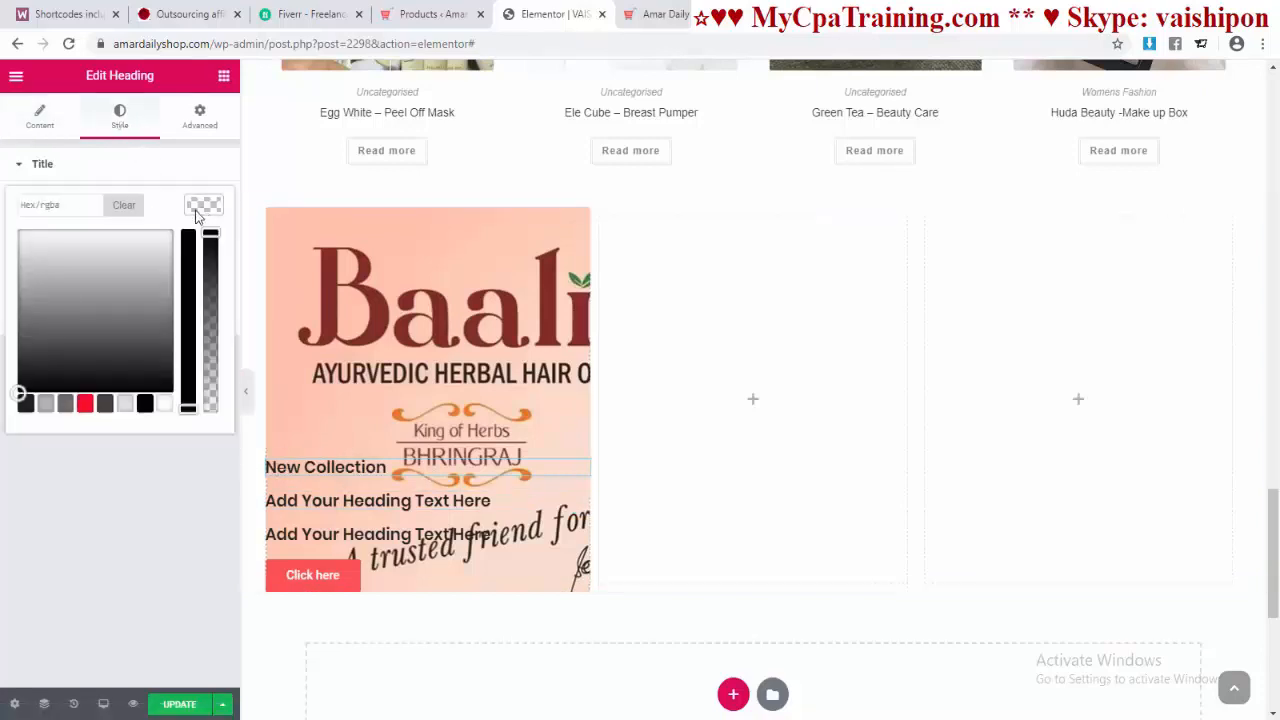
left_click(157, 404)
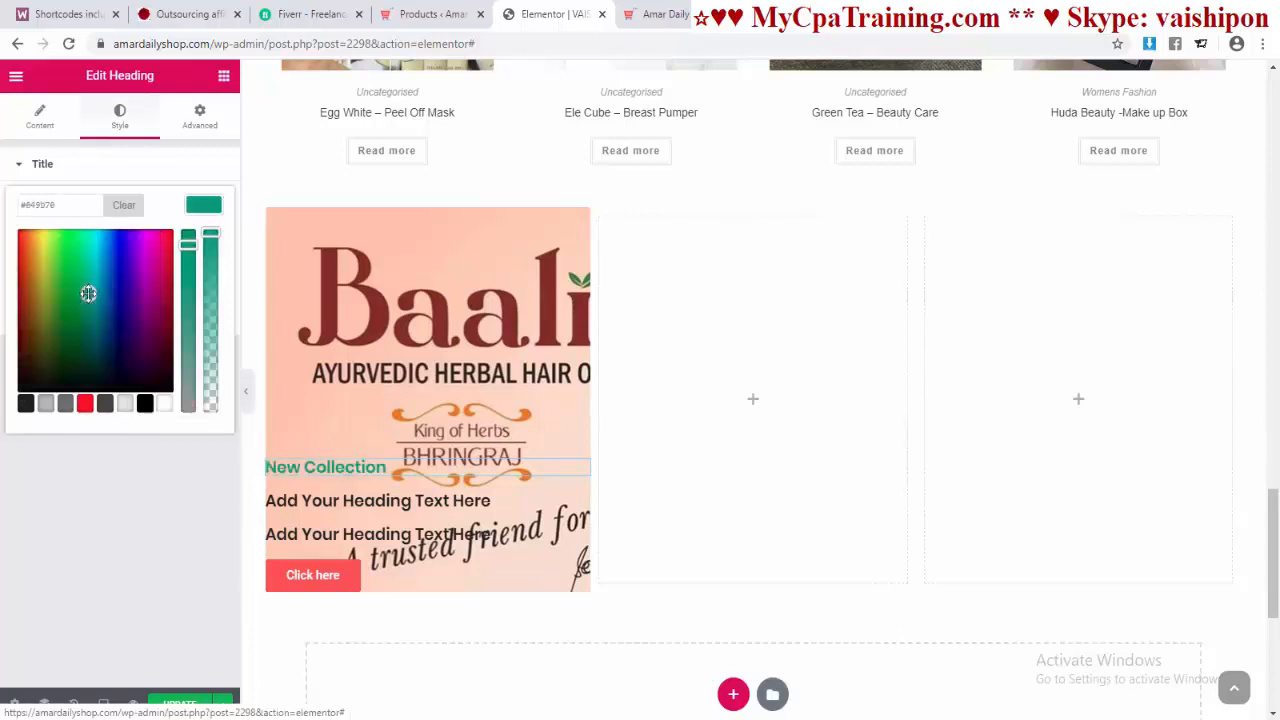
left_click_drag(86, 291, 90, 263)
left_click(120, 289)
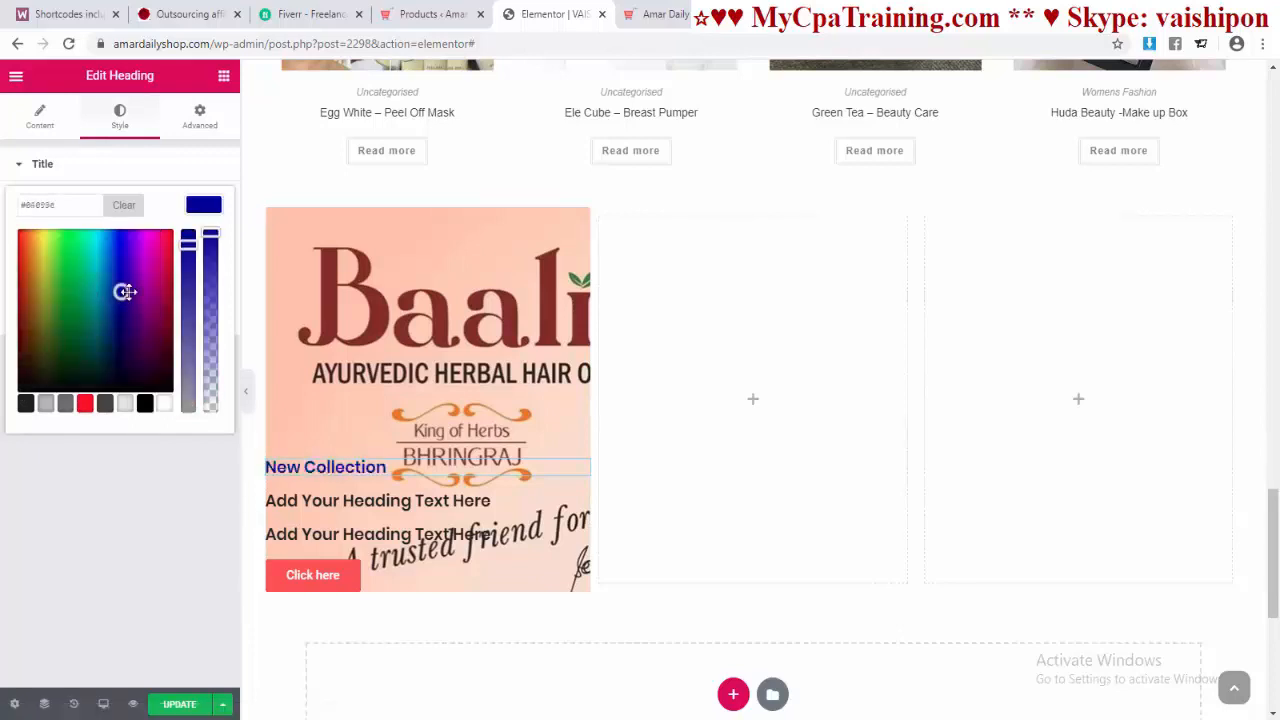
key("ctrl+Tab")
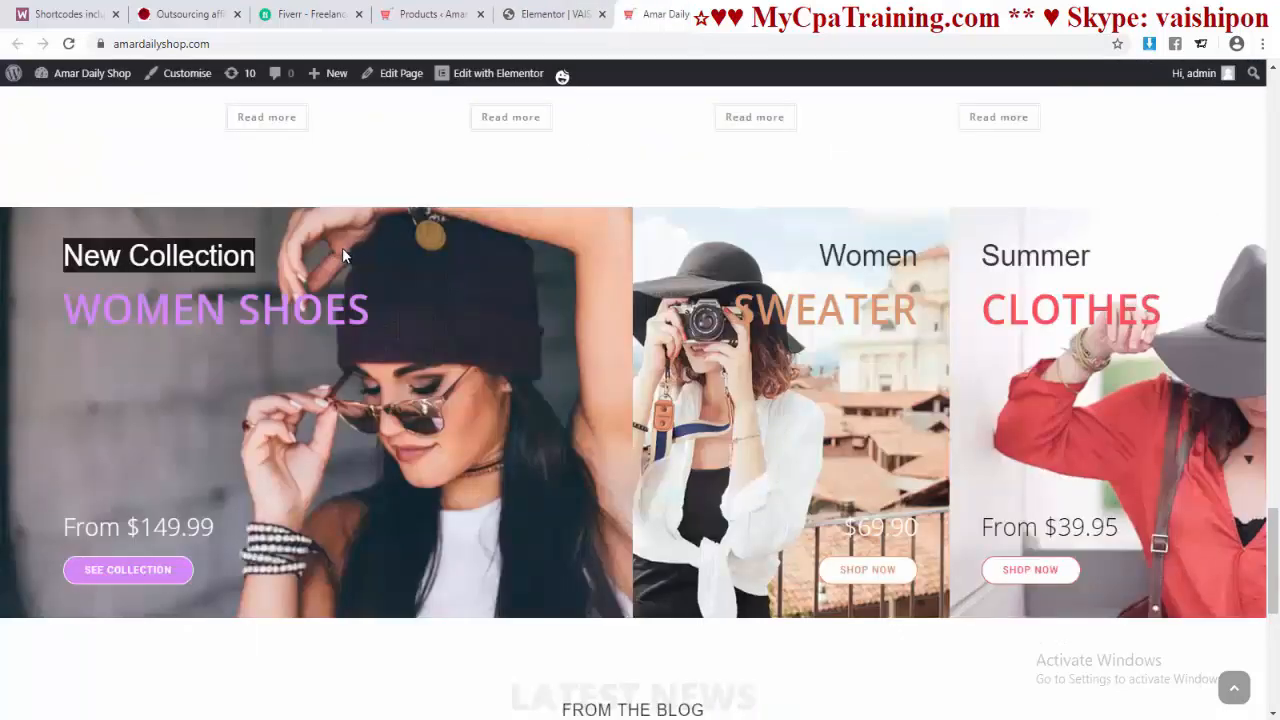
left_click(545, 18)
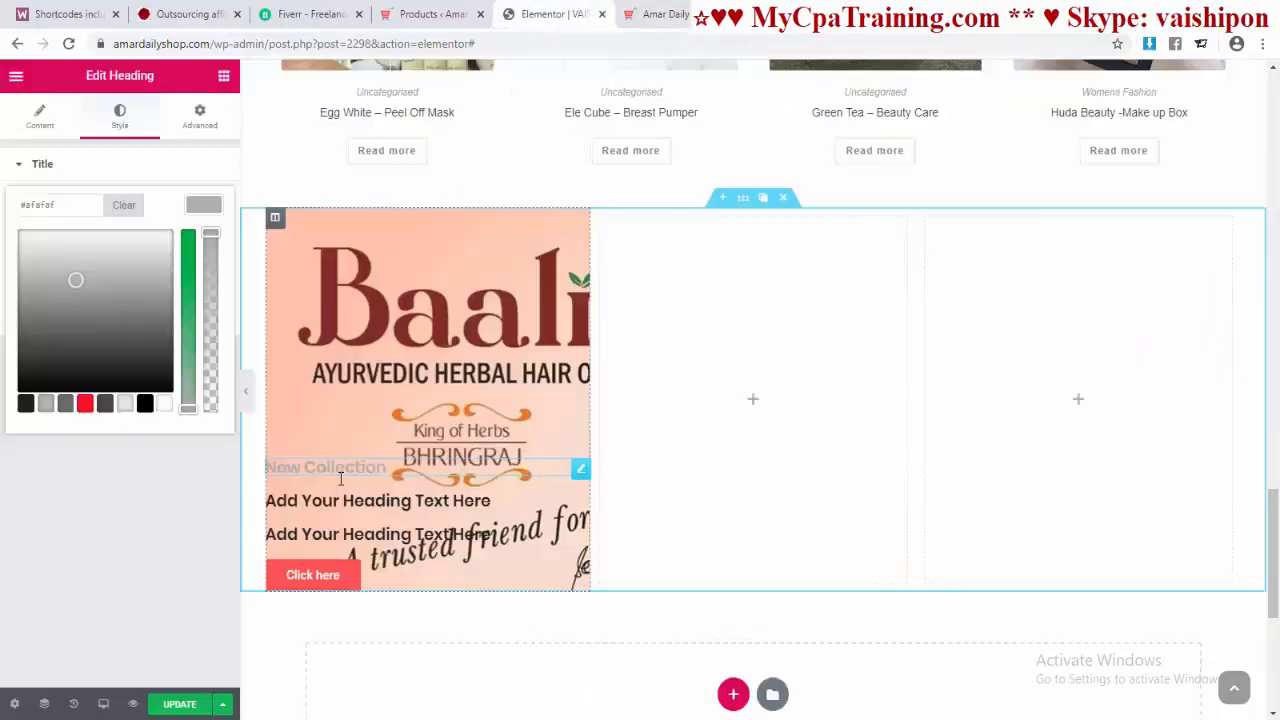
left_click(164, 404)
left_click(221, 434)
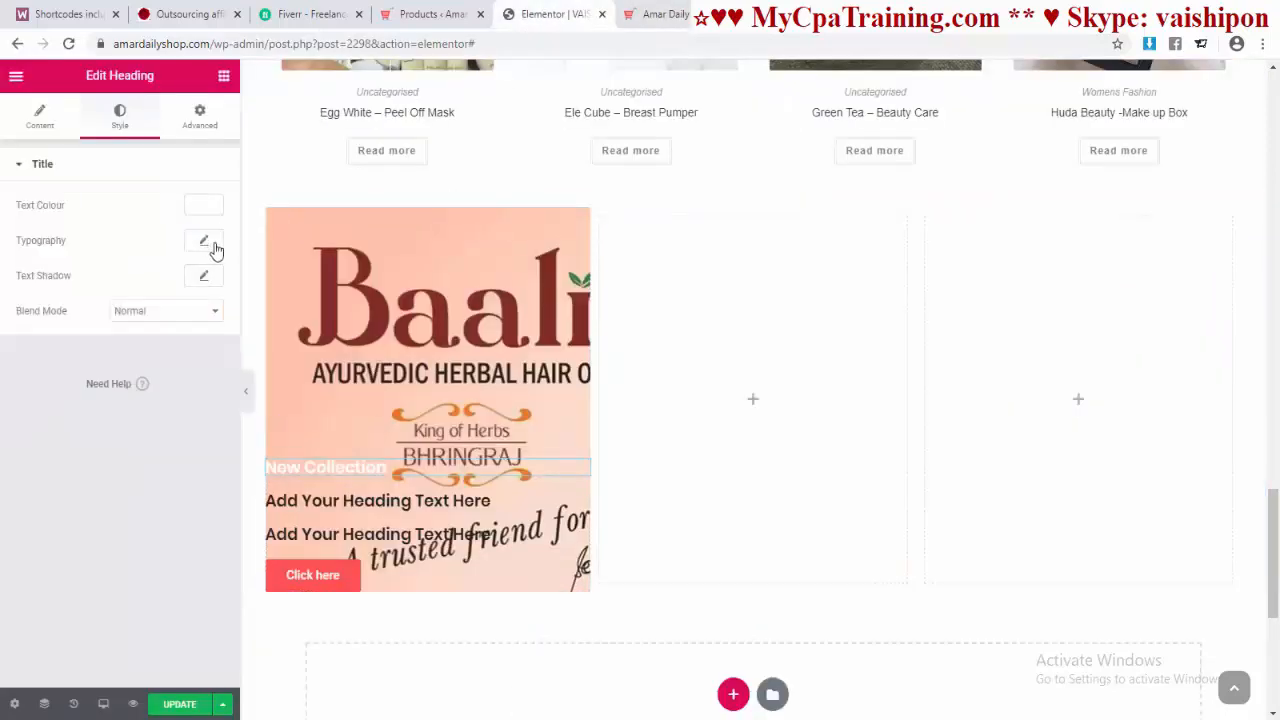
left_click(204, 242)
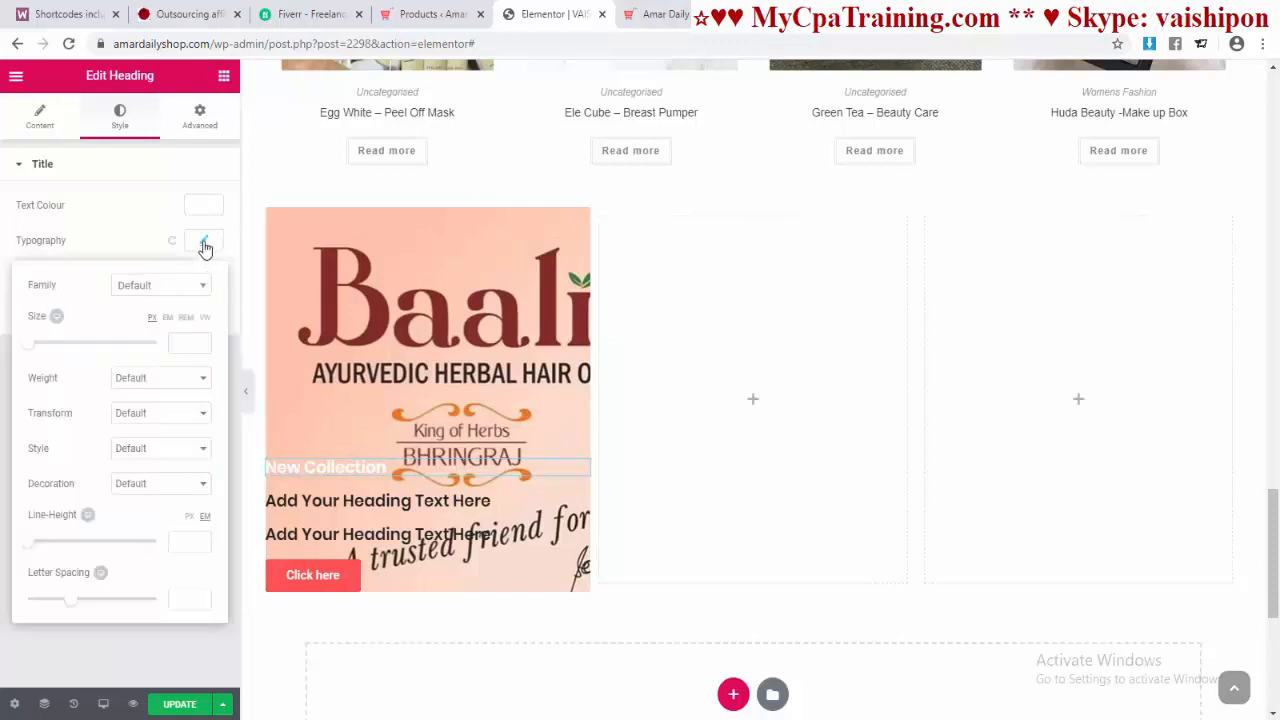
left_click(204, 245)
Step: Give the New Collection heading 30 px left padding with 0 on the other sides, and unlink its margin values
left_click(200, 120)
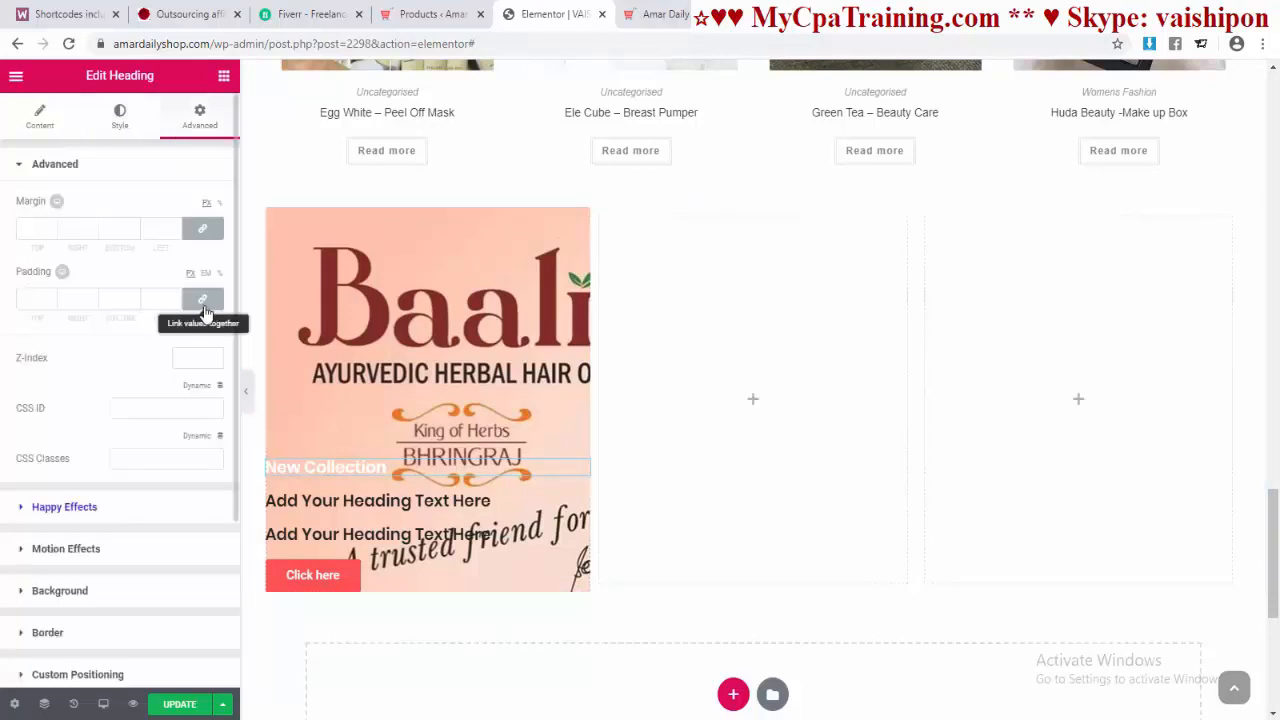
left_click(203, 300)
left_click(35, 300)
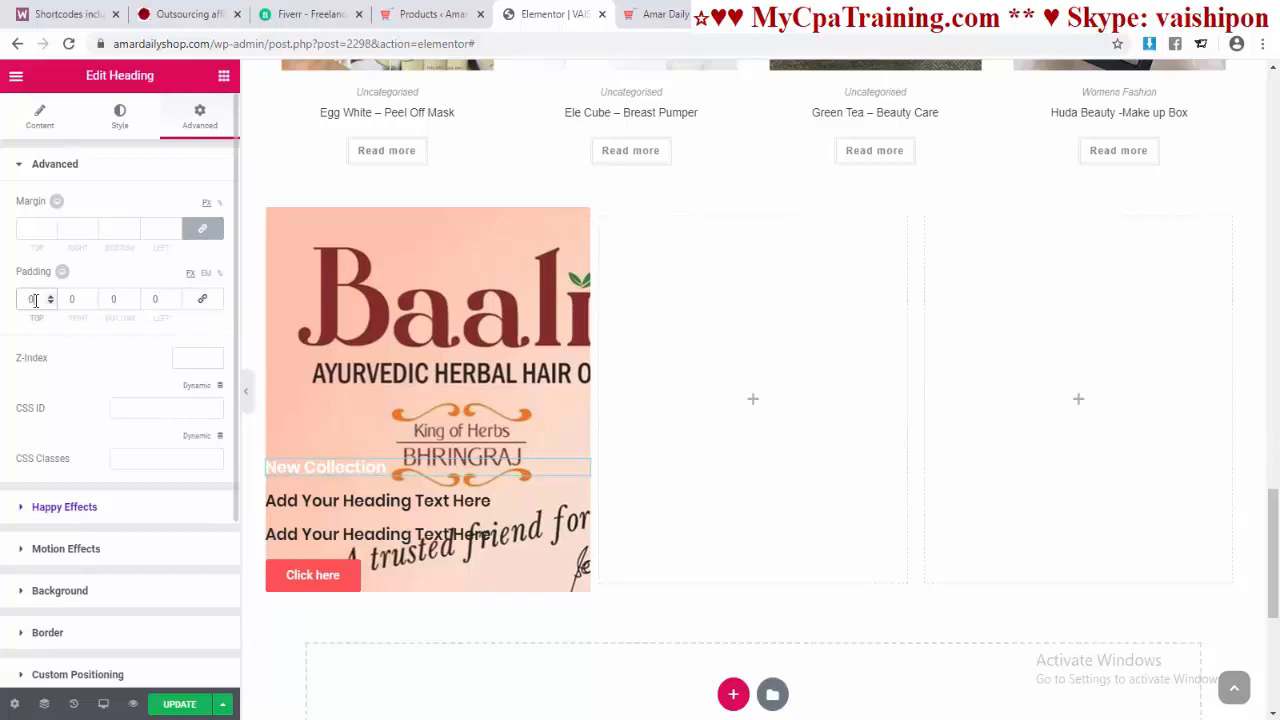
left_click(162, 302)
type("30")
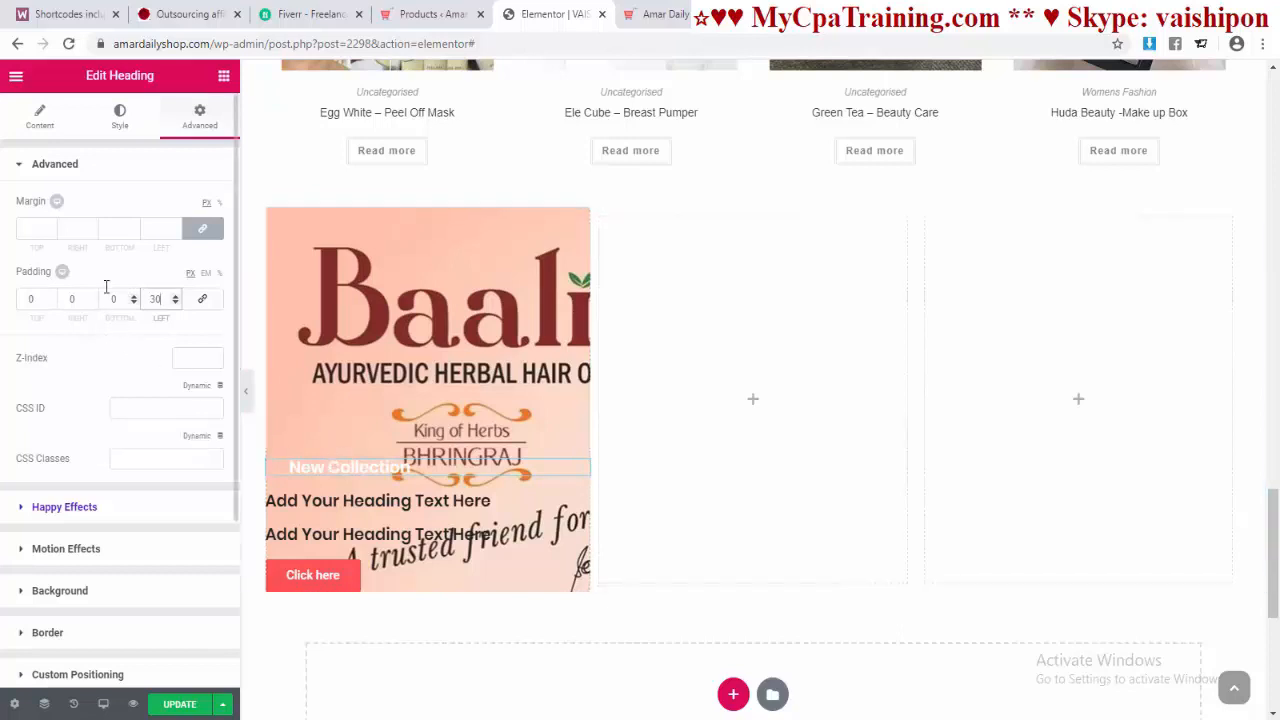
left_click(204, 234)
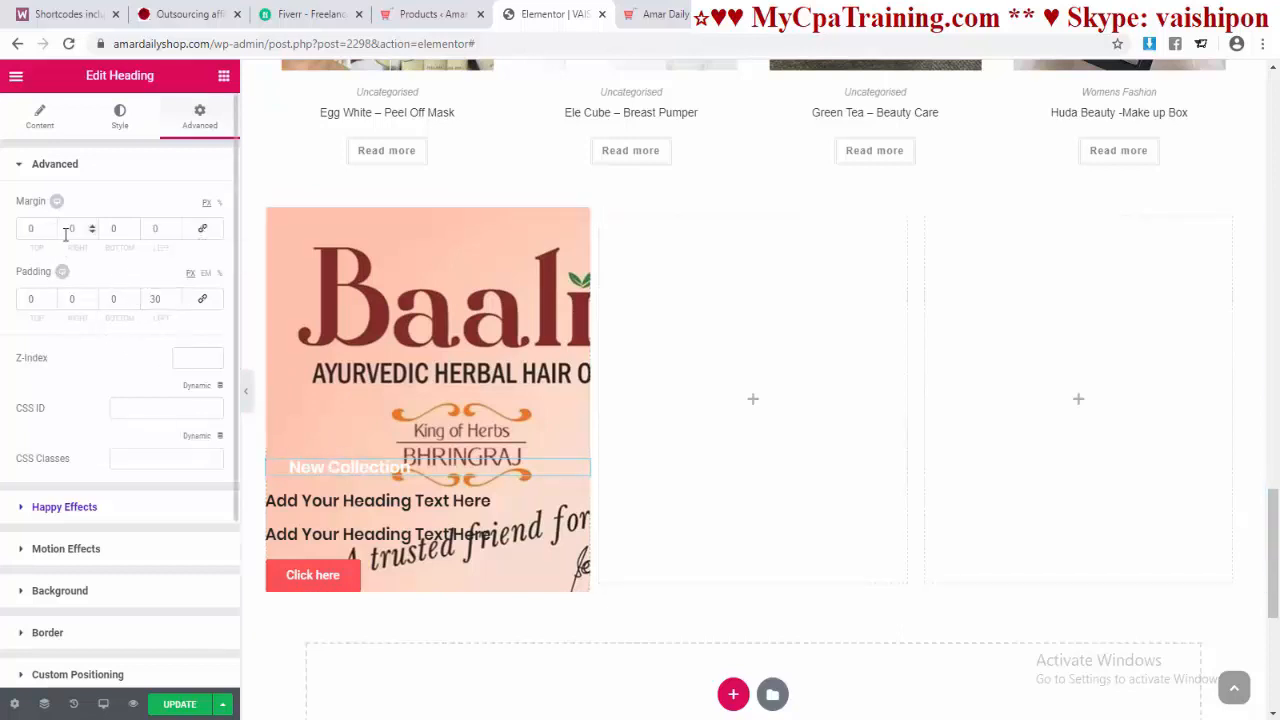
left_click_drag(50, 232, 50, 232)
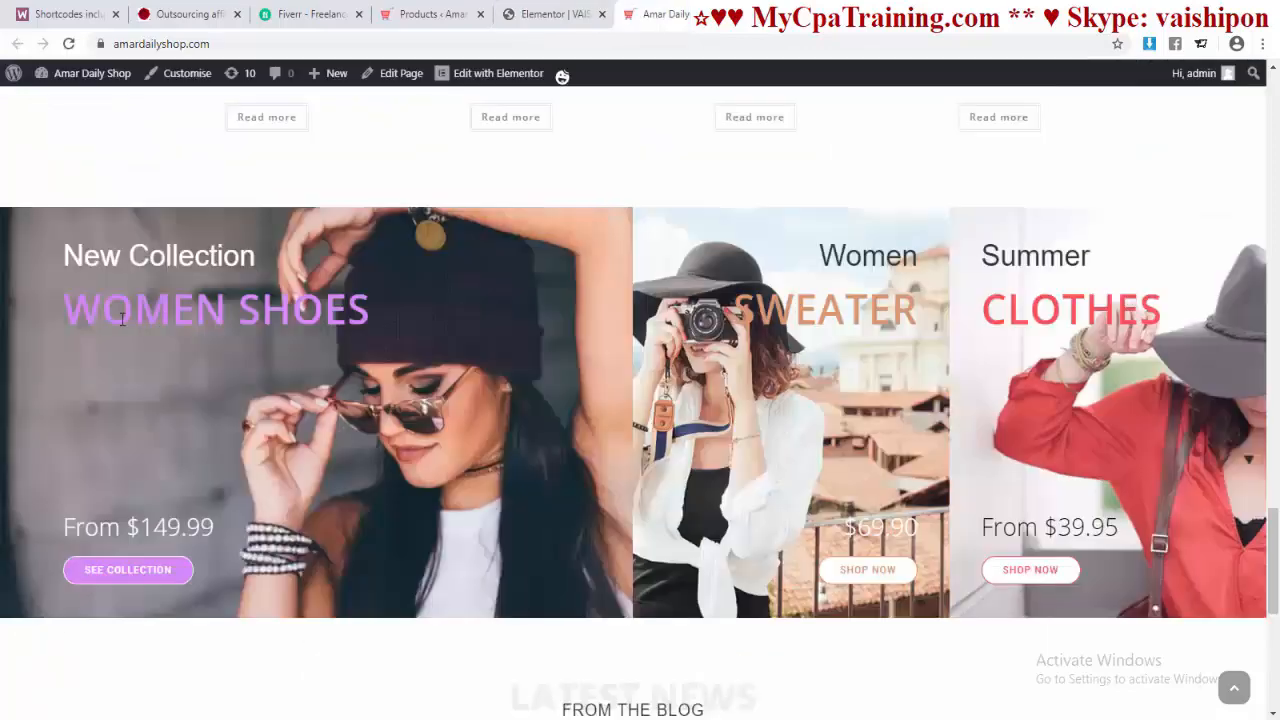
Step: Copy "WOMEN SHOES" from the live homepage banner and use it as the title of the column's second heading
left_click_drag(106, 308, 368, 312)
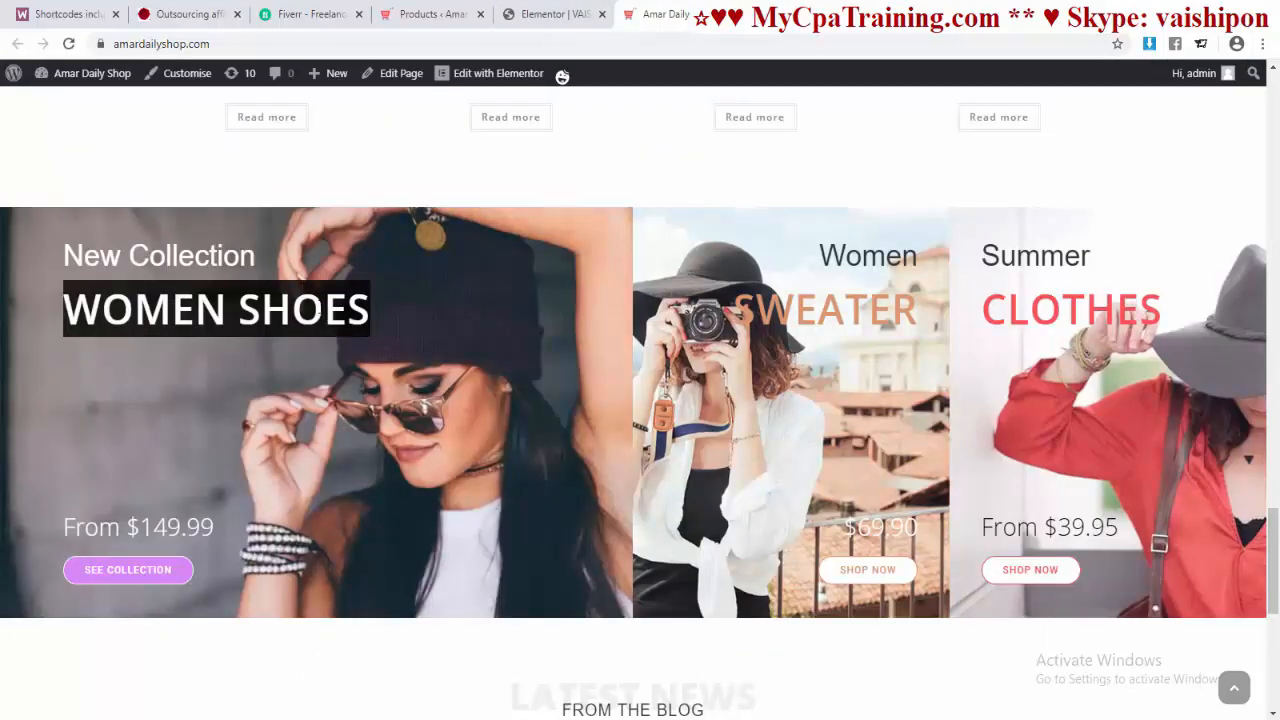
right_click(349, 320)
left_click(358, 324)
left_click(548, 14)
left_click(160, 228)
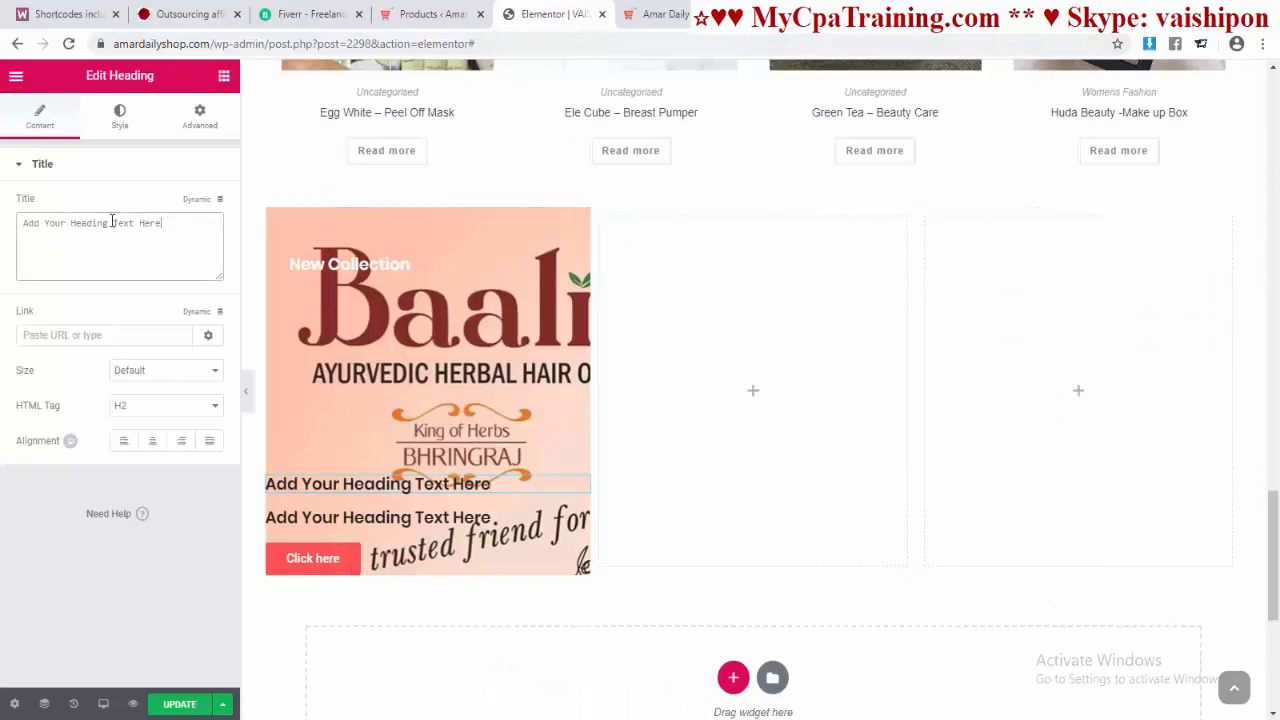
left_click_drag(160, 228, 9, 234)
key("ctrl+v")
Step: Give the WOMEN SHOES heading 30 px left padding with 0 on the other sides, and make its text white
left_click(199, 117)
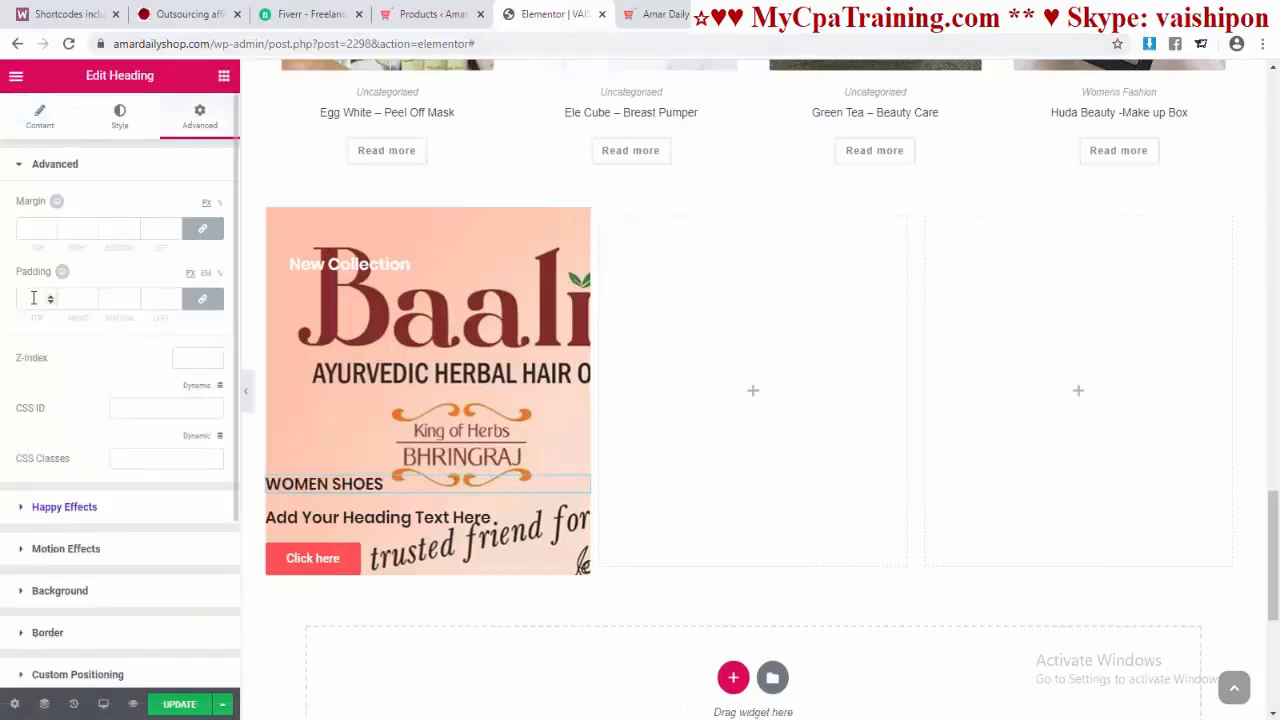
left_click(202, 298)
type("30")
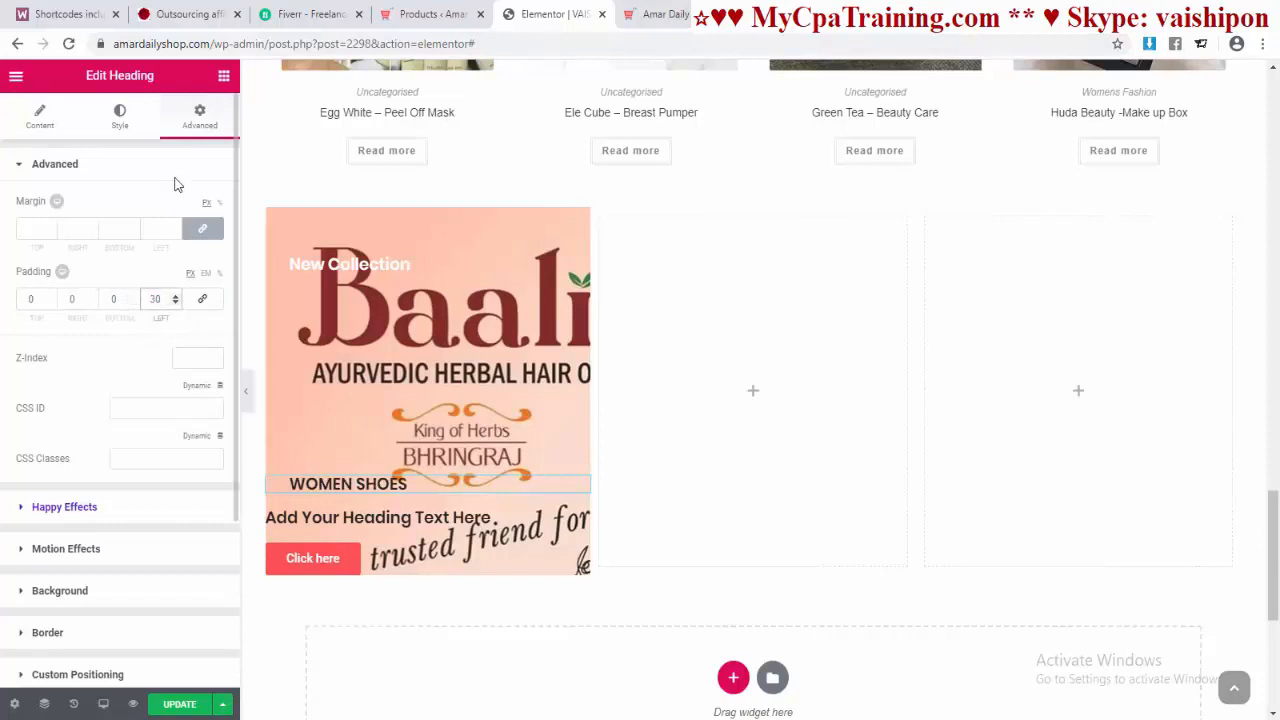
left_click(118, 120)
left_click(204, 206)
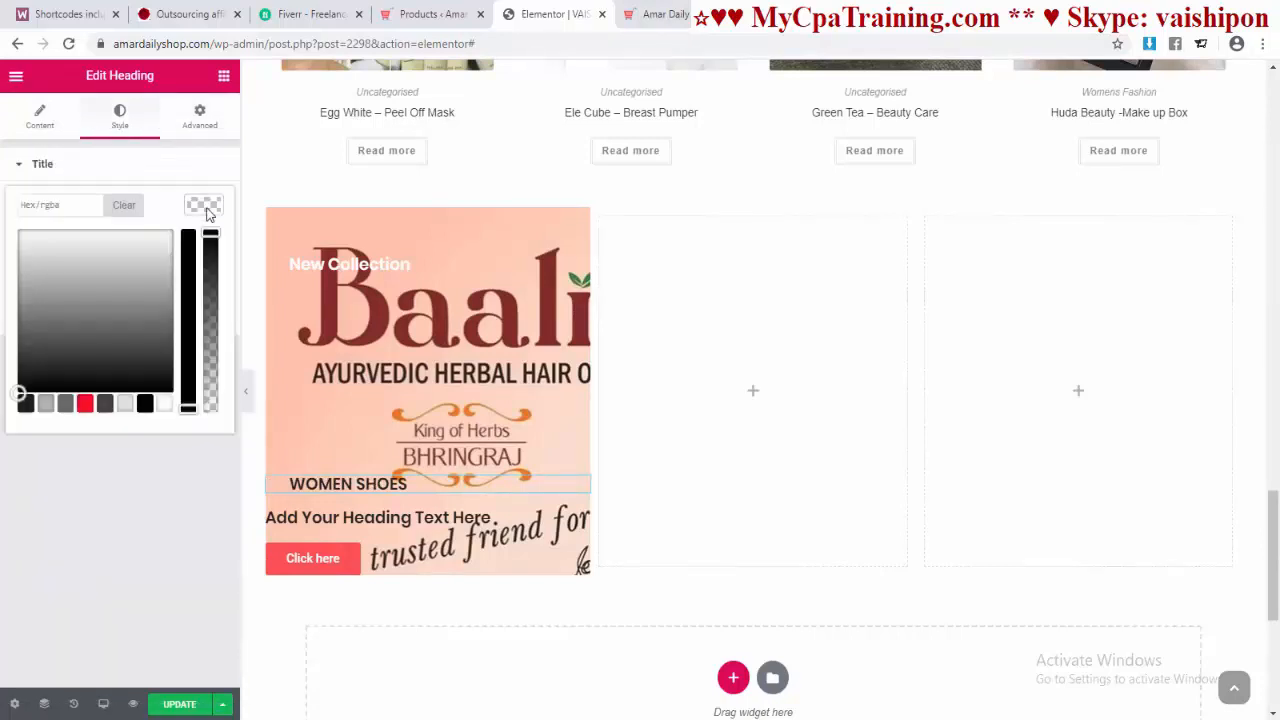
left_click(163, 403)
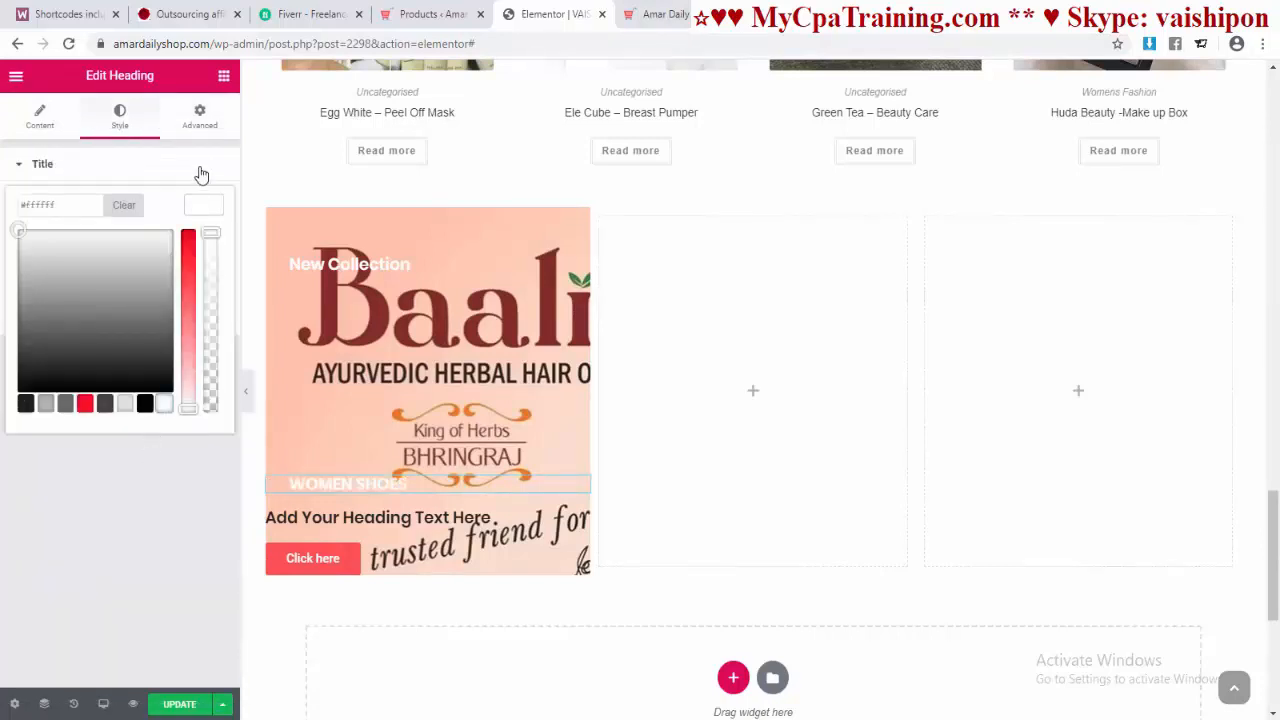
Step: Raise the WOMEN SHOES heading to just below New Collection with a negative top margin, keeping its other margins at 0
left_click(199, 117)
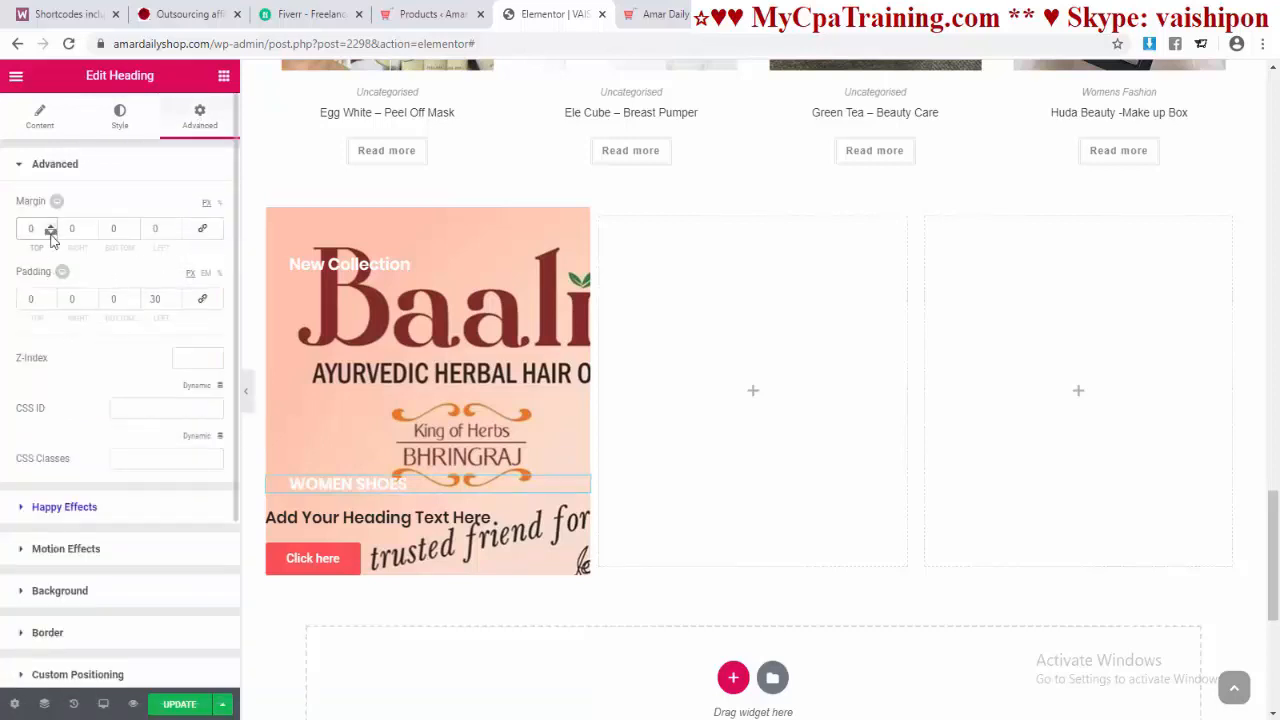
scroll(50, 232, "down", 20)
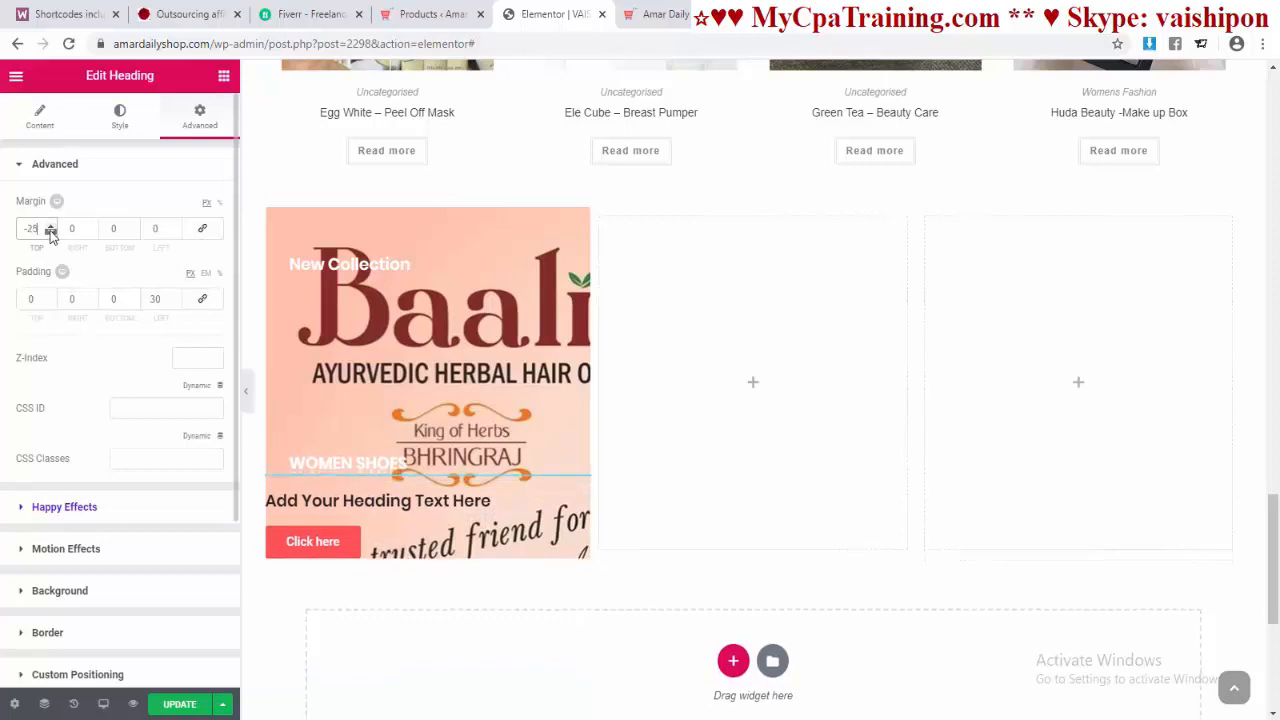
scroll(50, 232, "down", 20)
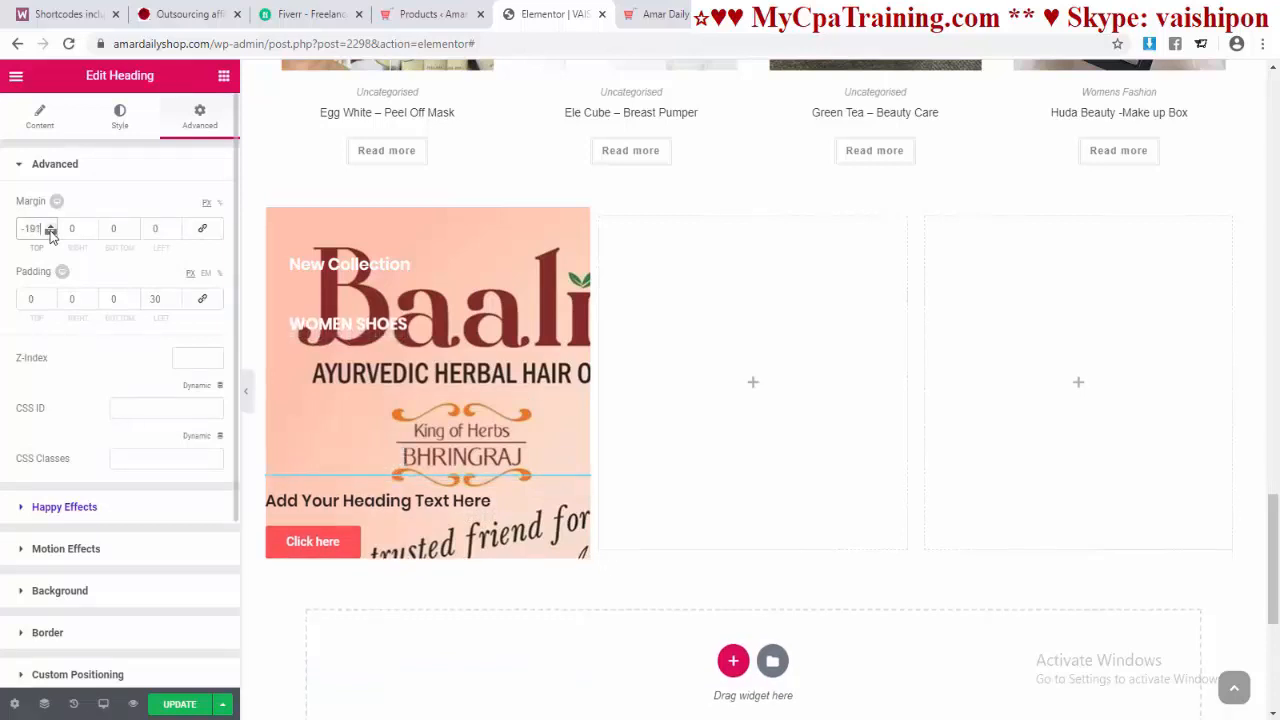
scroll(50, 232, "down", 15)
Step: Enlarge the WOMEN SHOES heading's font size in its typography settings so it stands out from New Collection
left_click(121, 128)
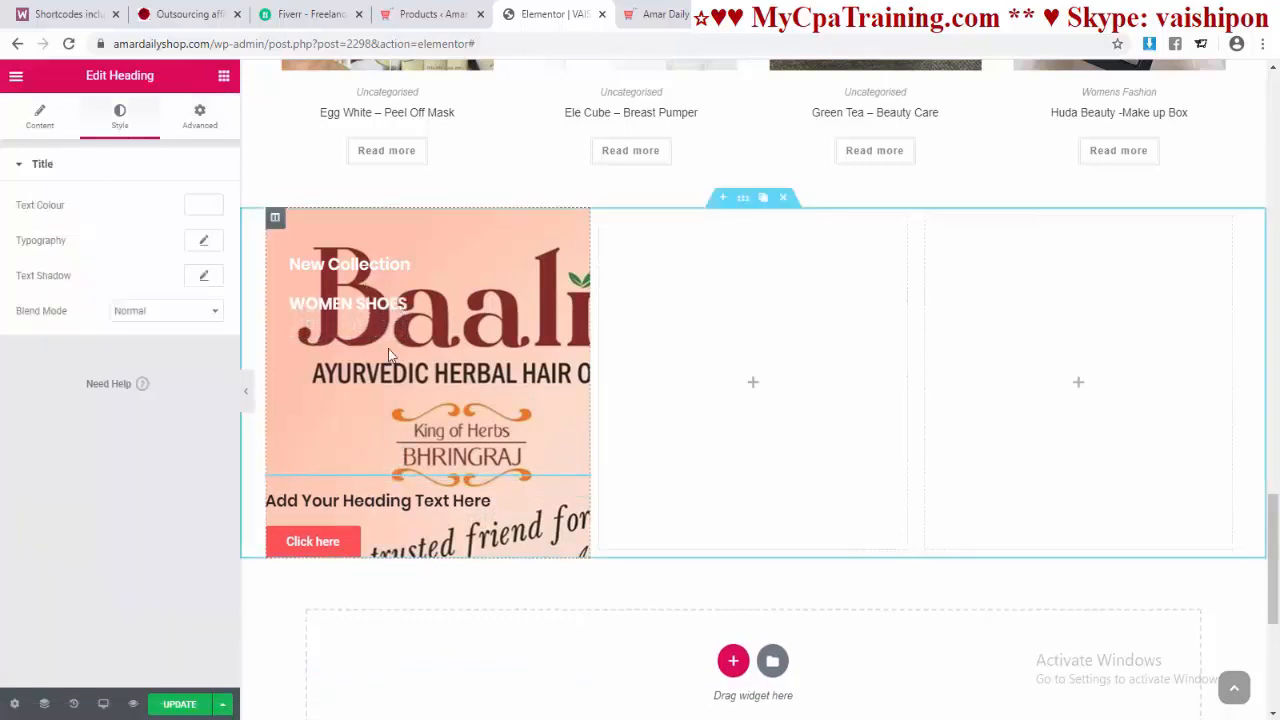
left_click(201, 244)
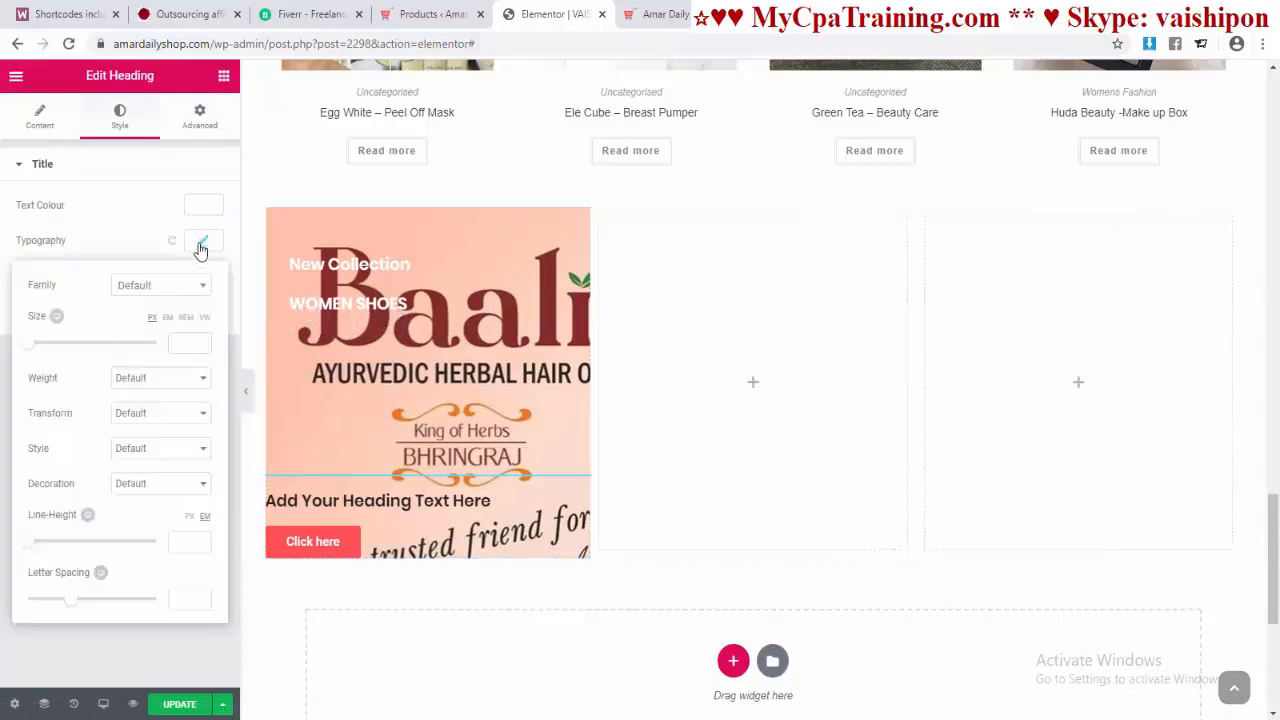
left_click_drag(33, 350, 55, 351)
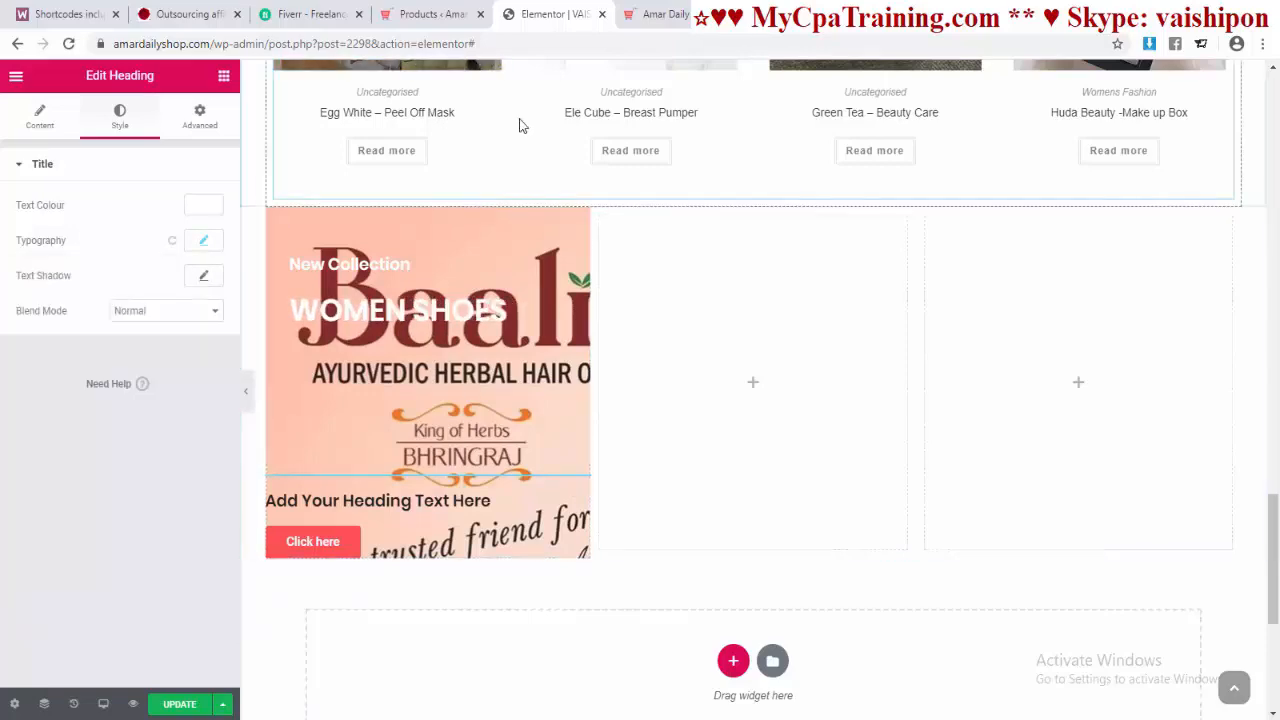
Step: Copy "From $149.99" from the live homepage banner into the third heading and give it 30 px left padding with 0 elsewhere
left_click(660, 14)
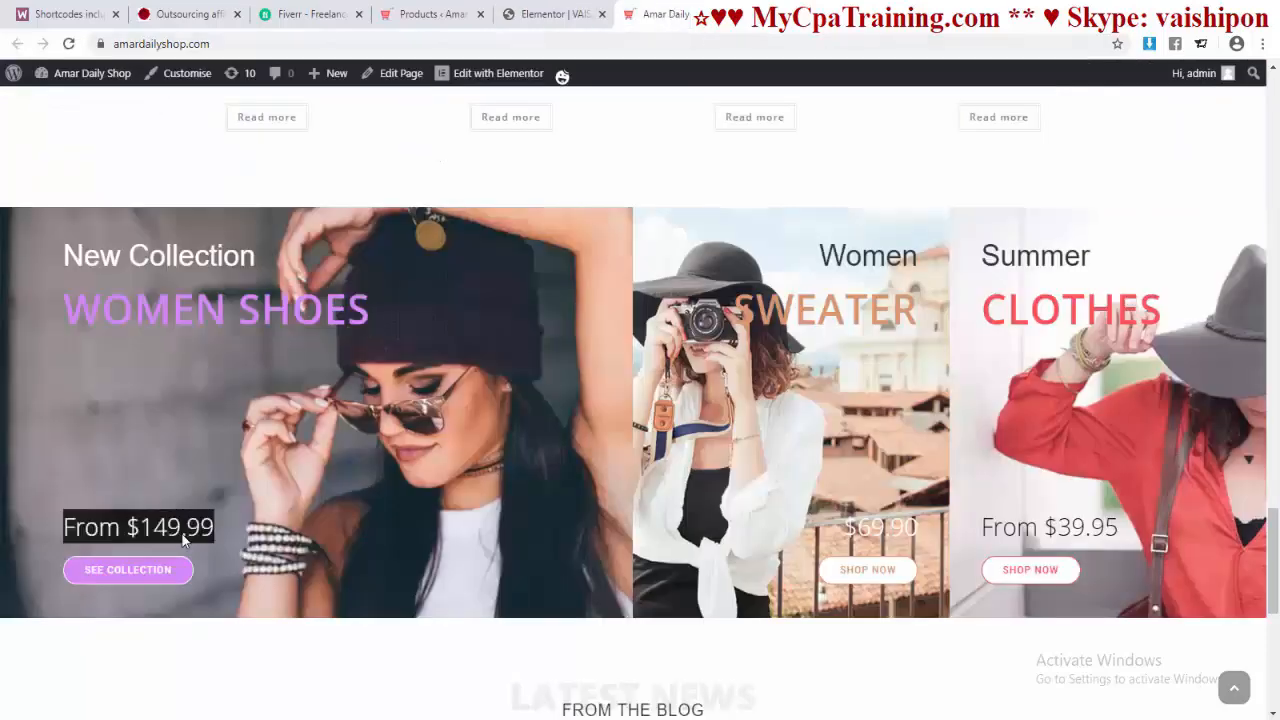
key("ctrl+shift+Tab")
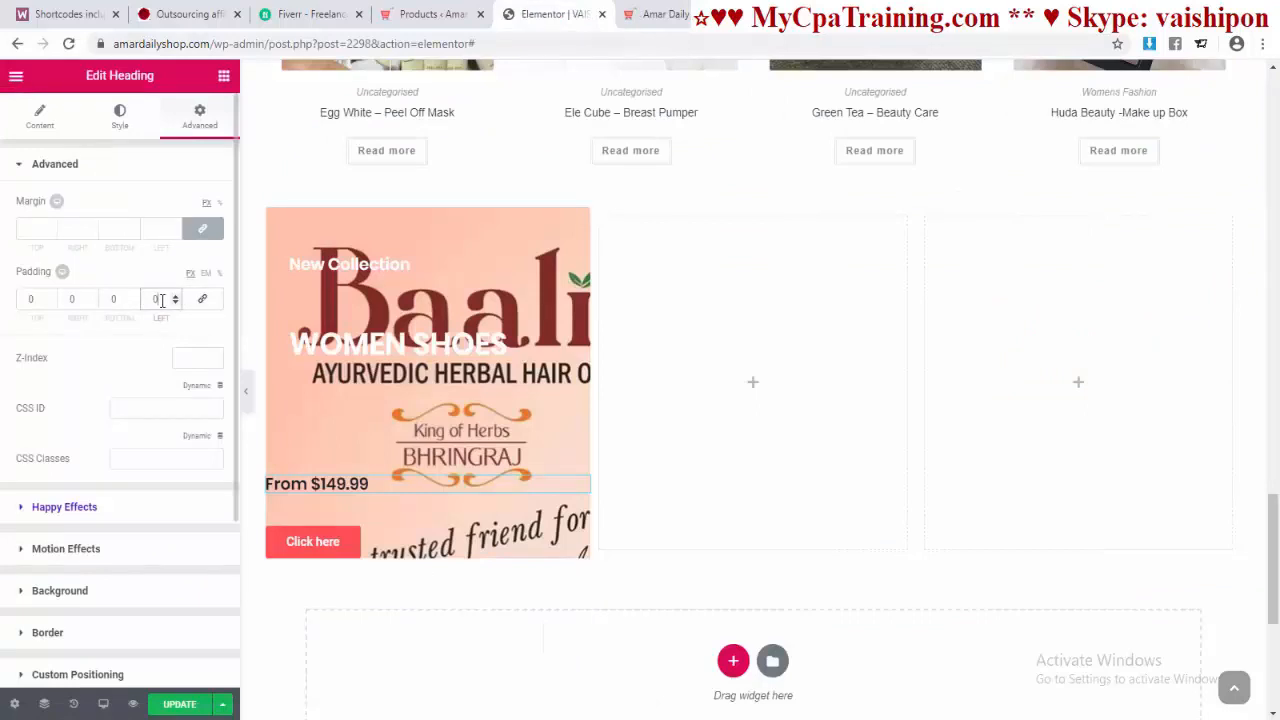
type("30")
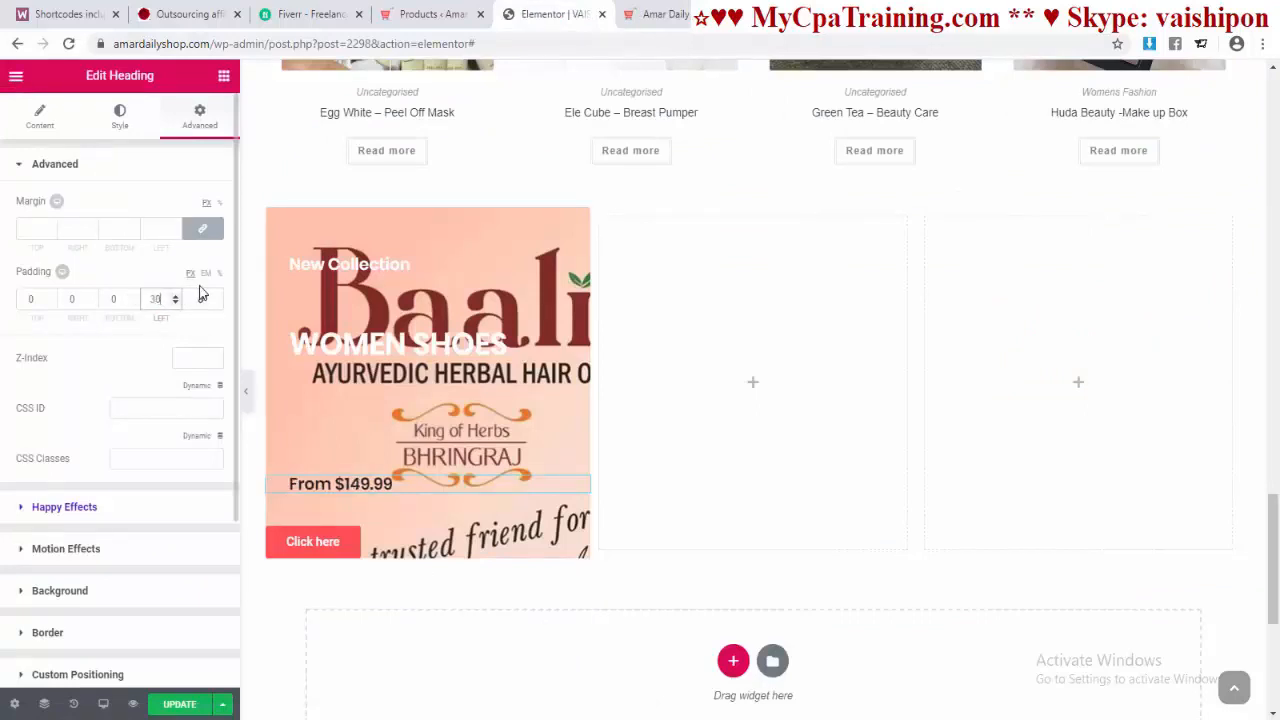
Step: Set the From $149.99 heading's text colour to white (#ffffff)
left_click(120, 118)
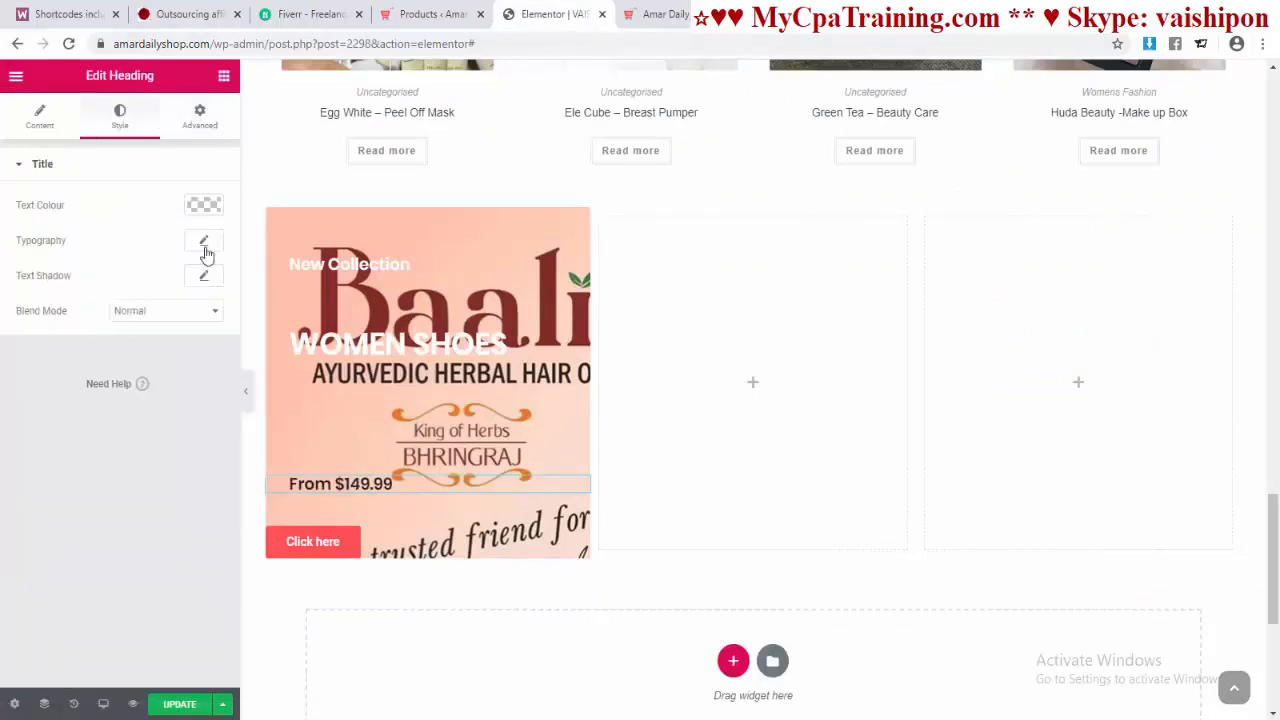
left_click(204, 207)
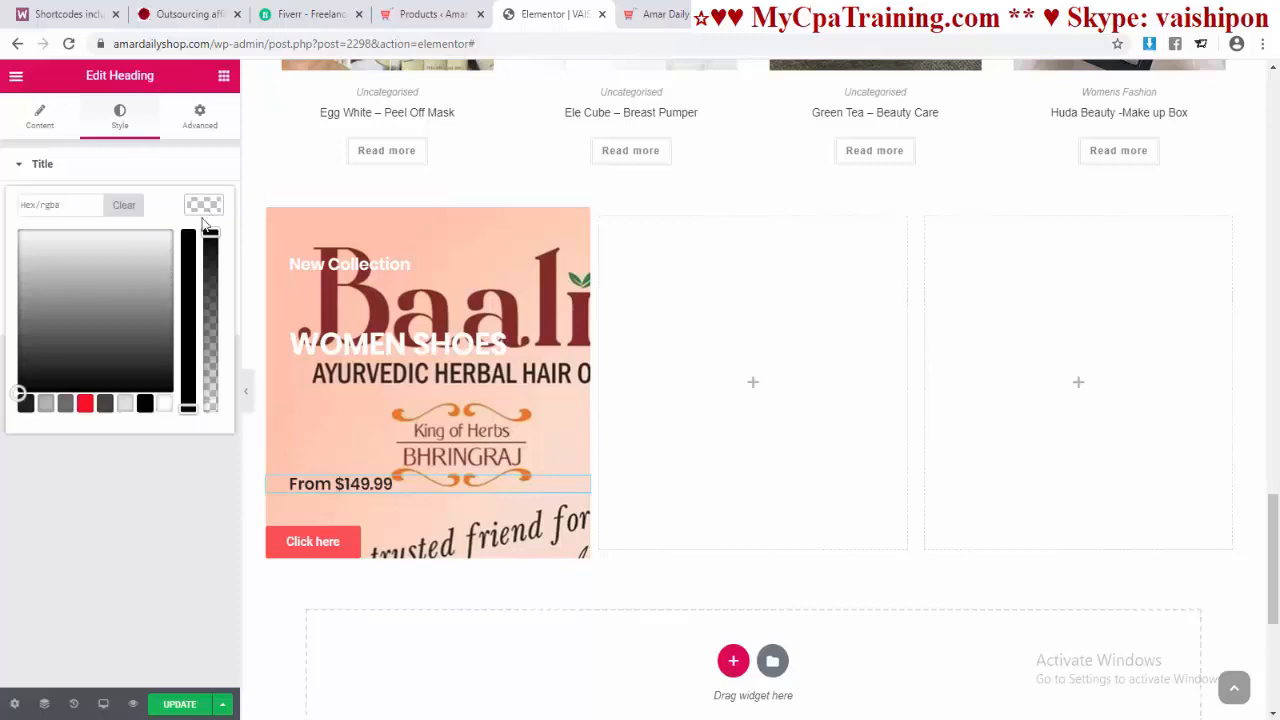
left_click(158, 406)
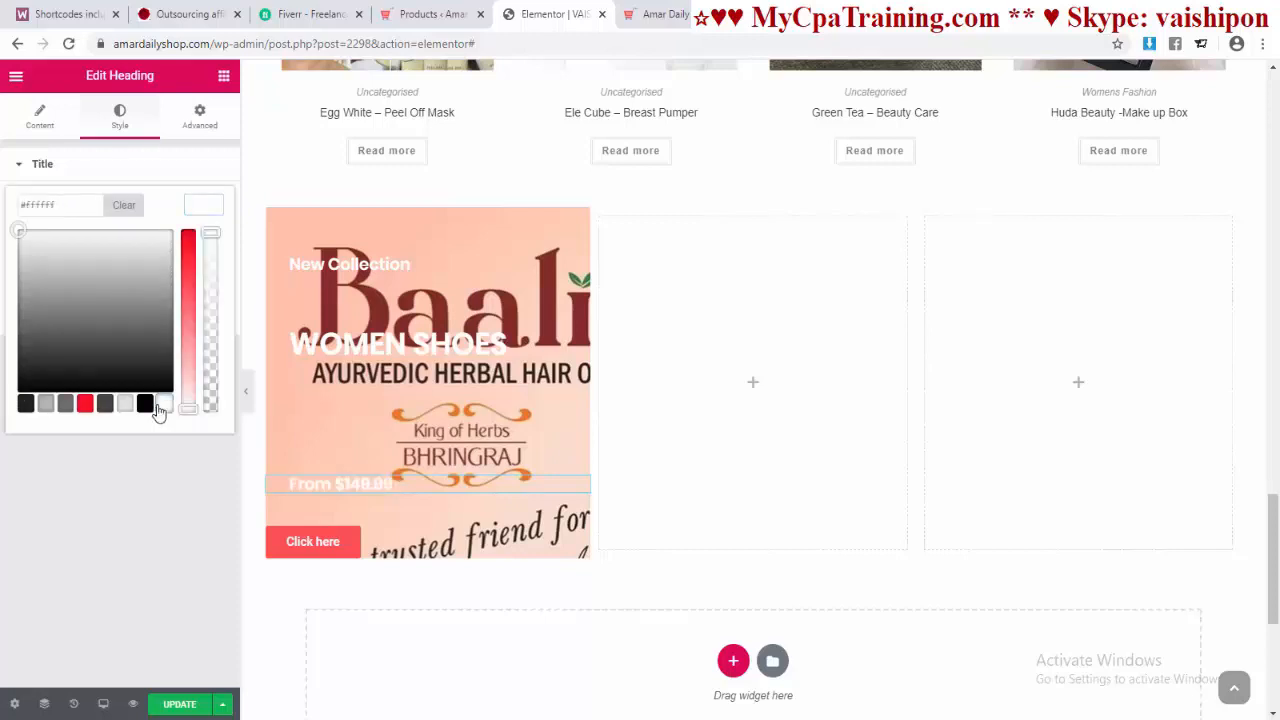
left_click(184, 515)
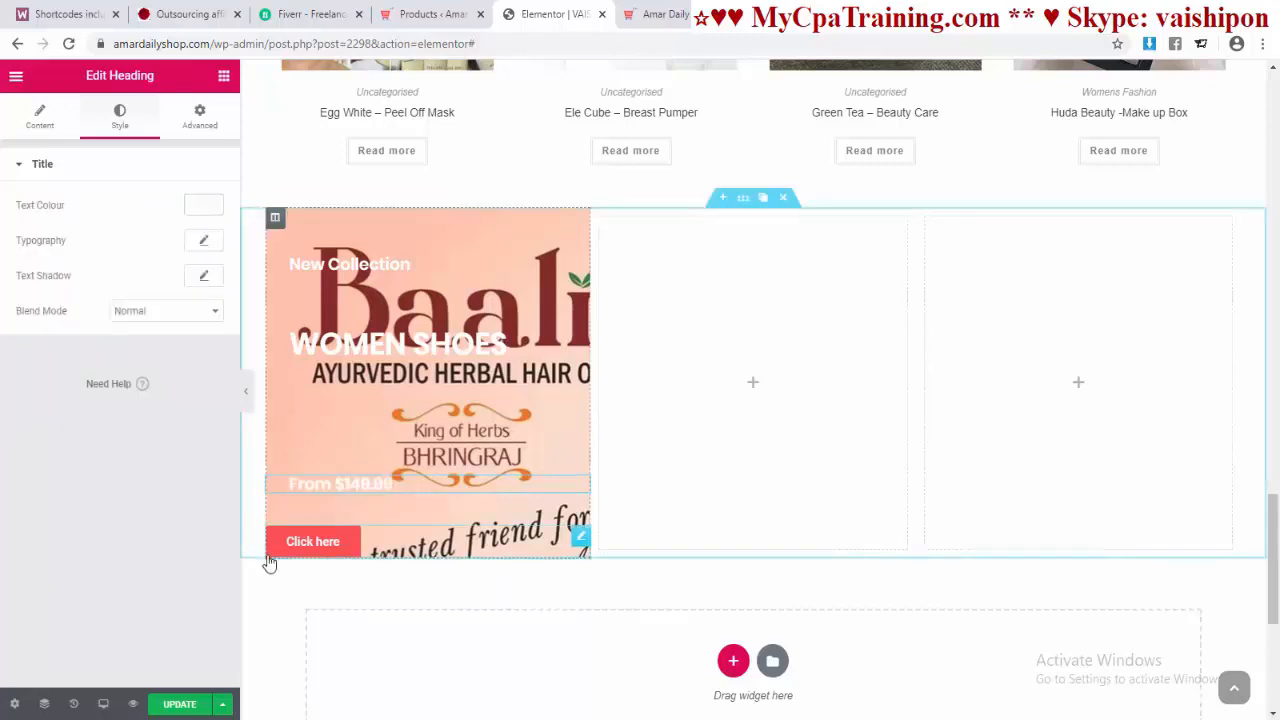
Step: Unlink the first column button's padding values and set 30 px at the bottom and left, with 0 at the top and right
left_click(306, 545)
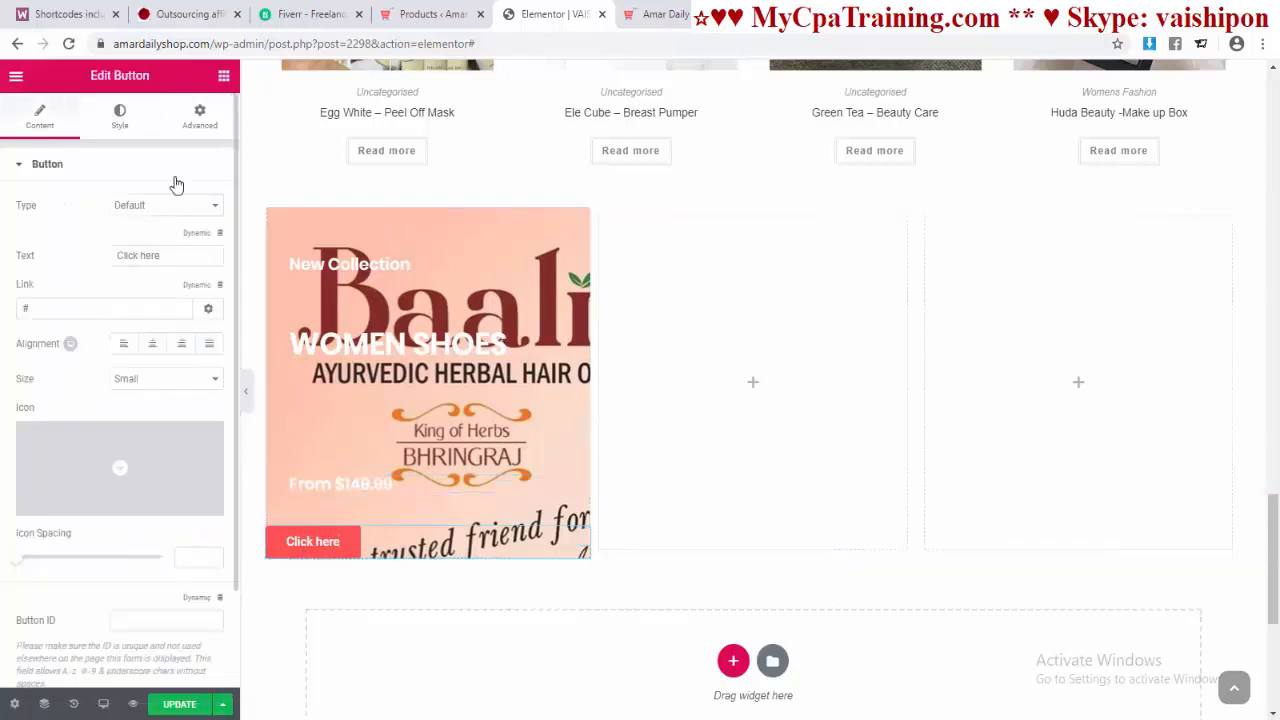
left_click(205, 120)
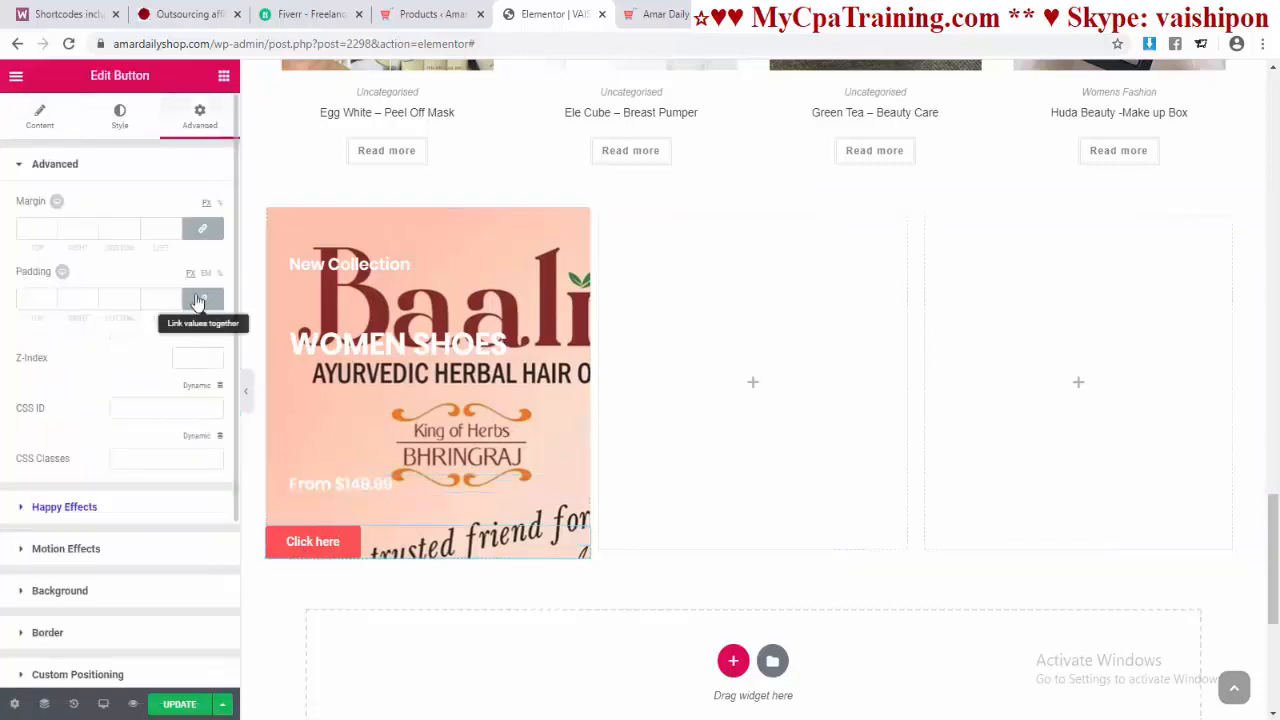
left_click(198, 302)
left_click(158, 299)
type("3")
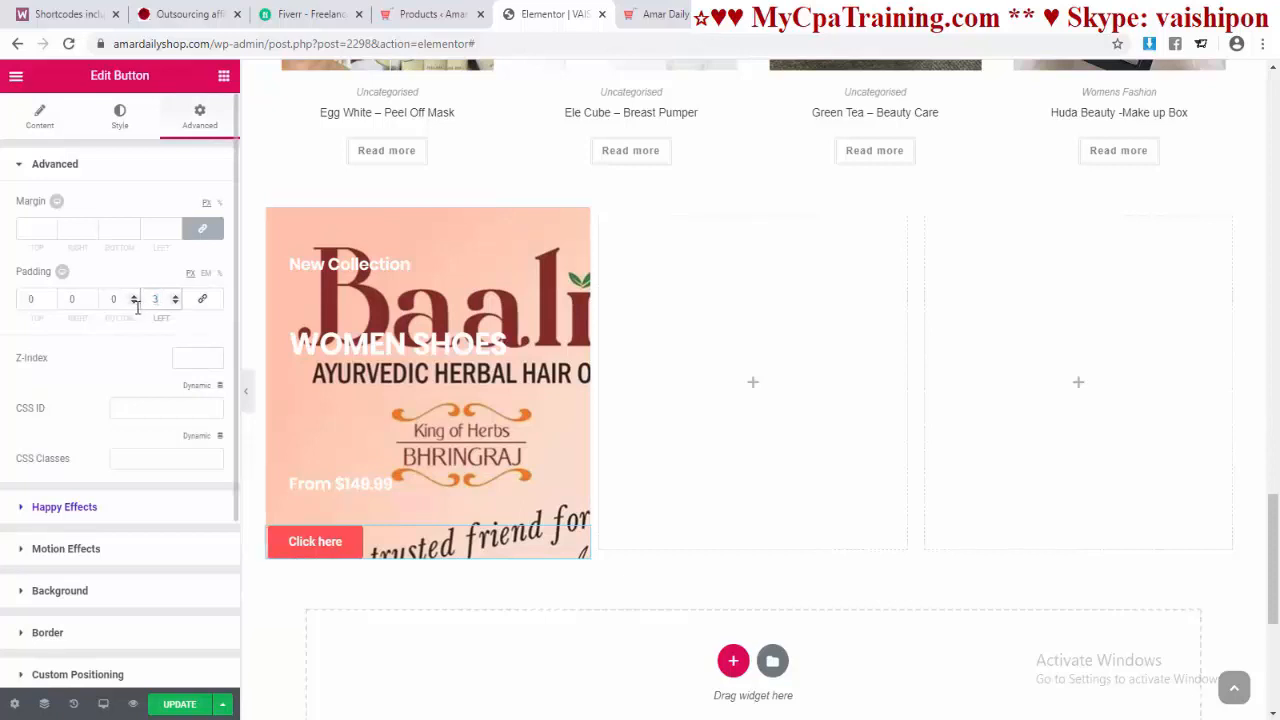
type("0")
left_click(119, 298)
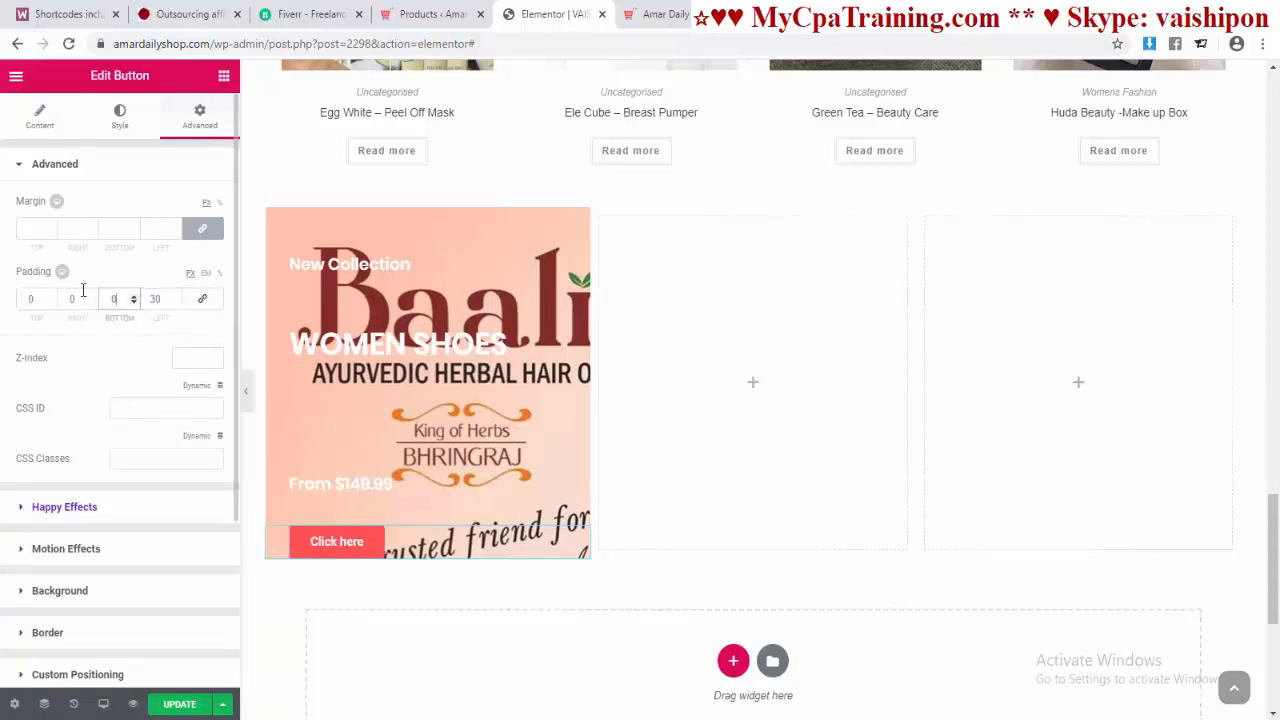
type("30")
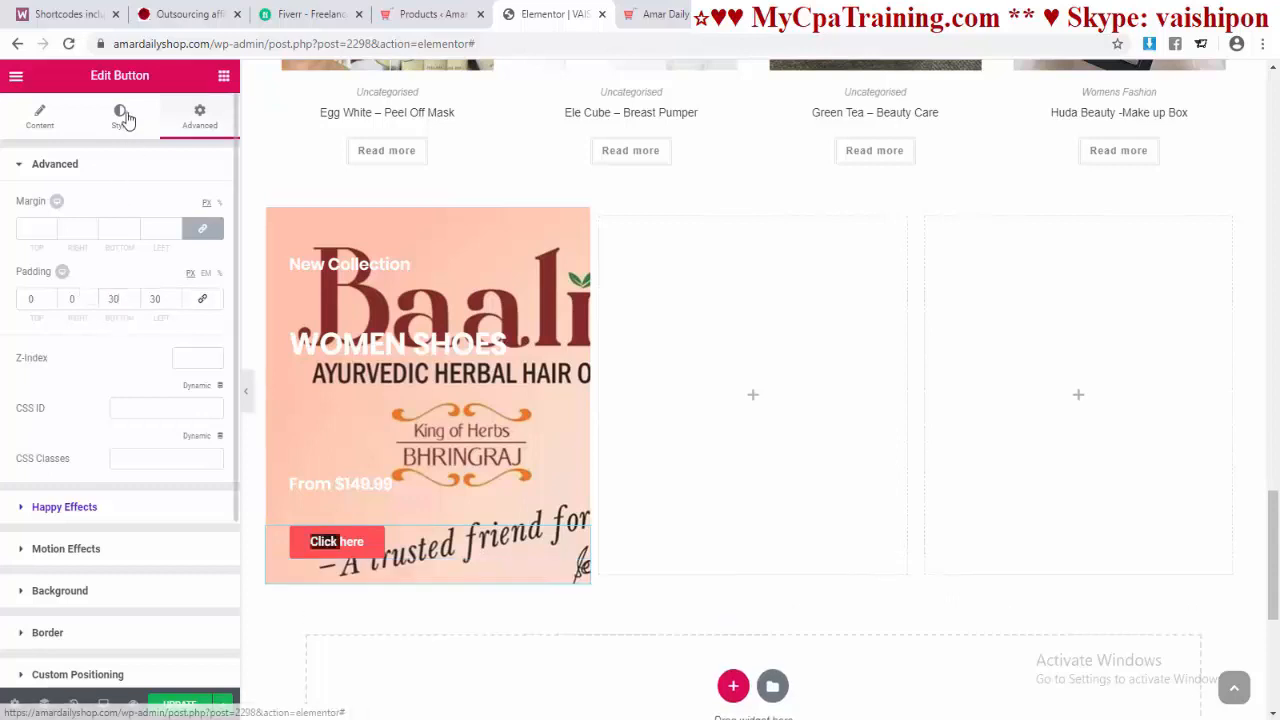
Step: Change the first column button's text to "Shop Now"
left_click(40, 118)
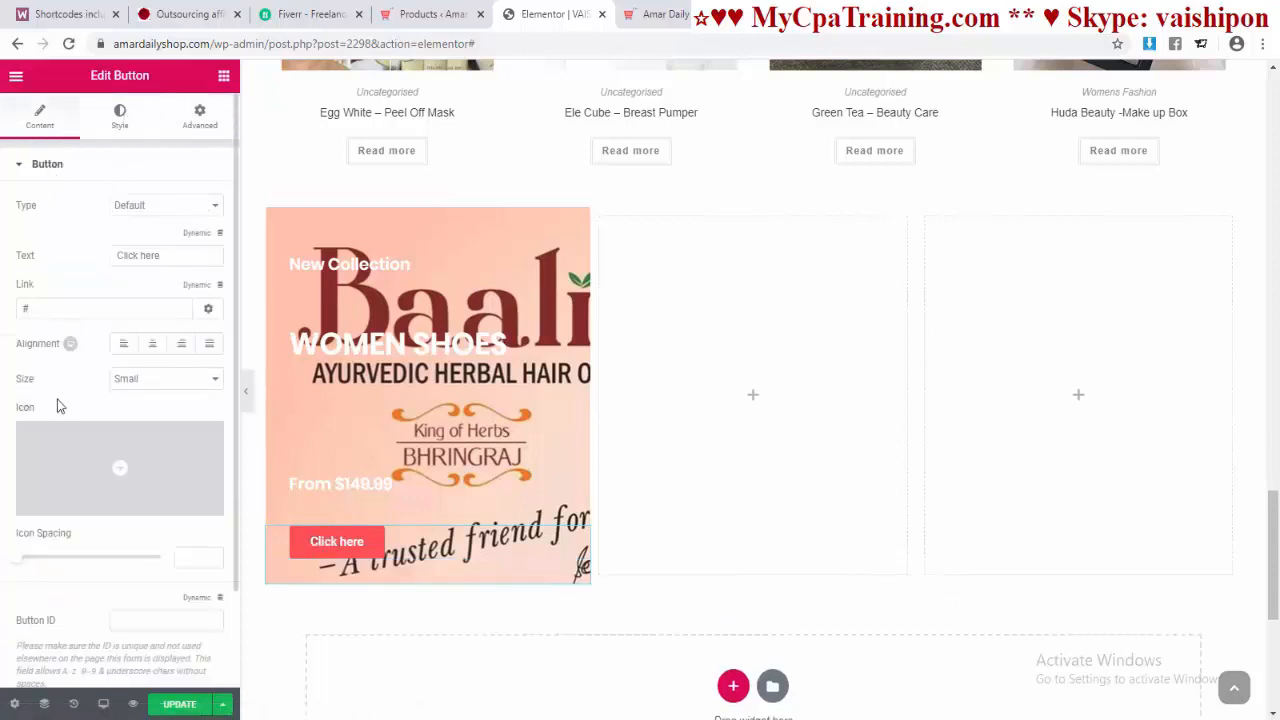
left_click(167, 254)
left_click_drag(167, 254, 28, 262)
type("Shop Now")
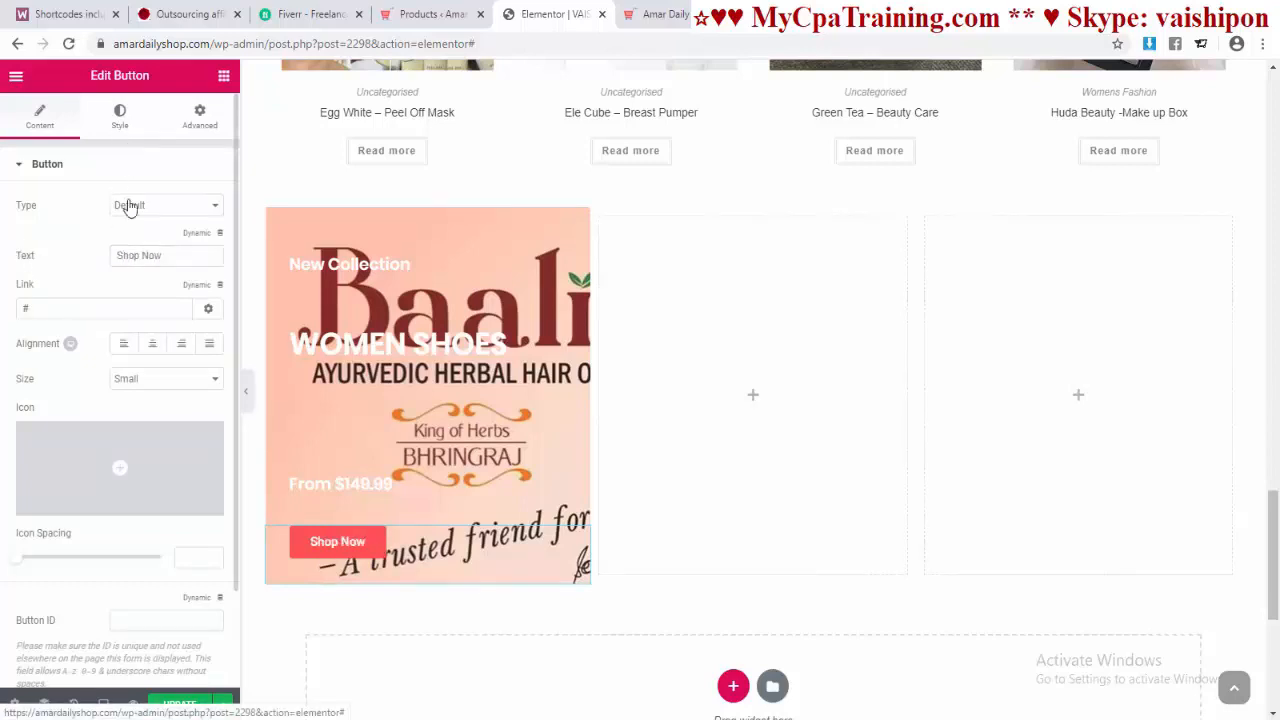
Step: Set the Shop Now button's background colour to the preset dark grey
left_click(121, 120)
left_click(203, 347)
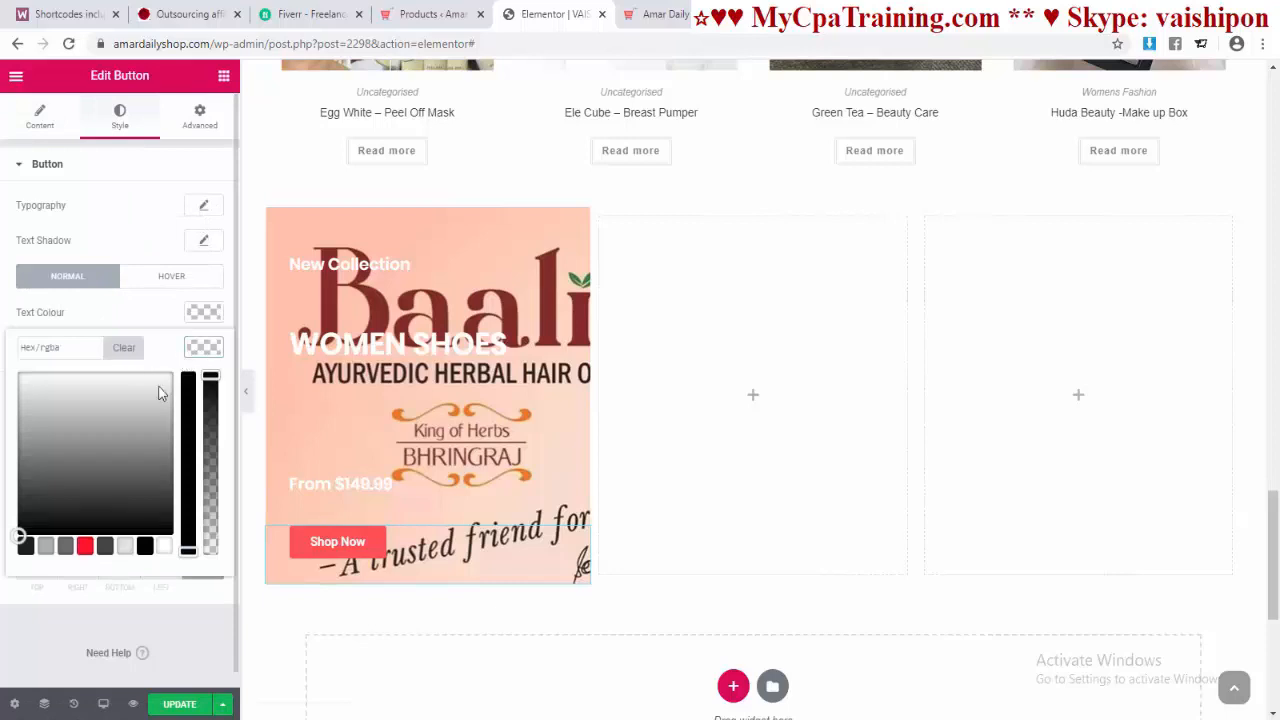
left_click(104, 546)
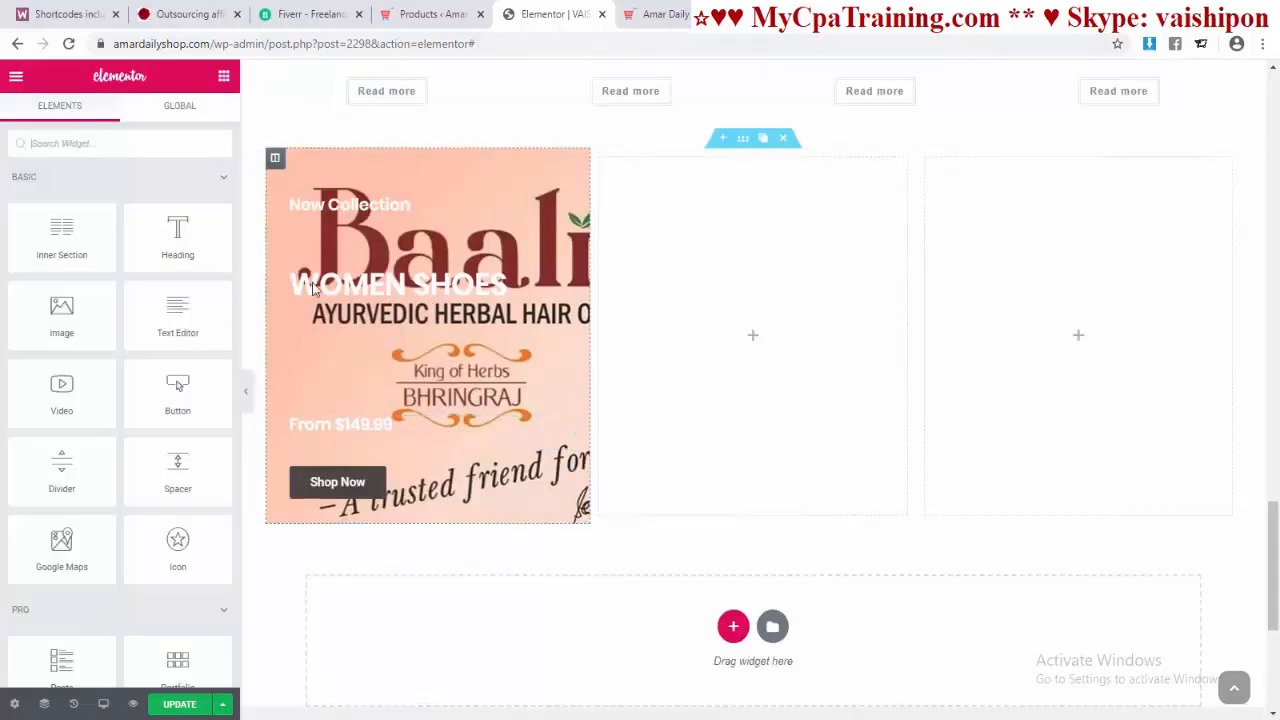
Step: Replace the Shop Now button's placeholder link with the site's Shop page
left_click(340, 484)
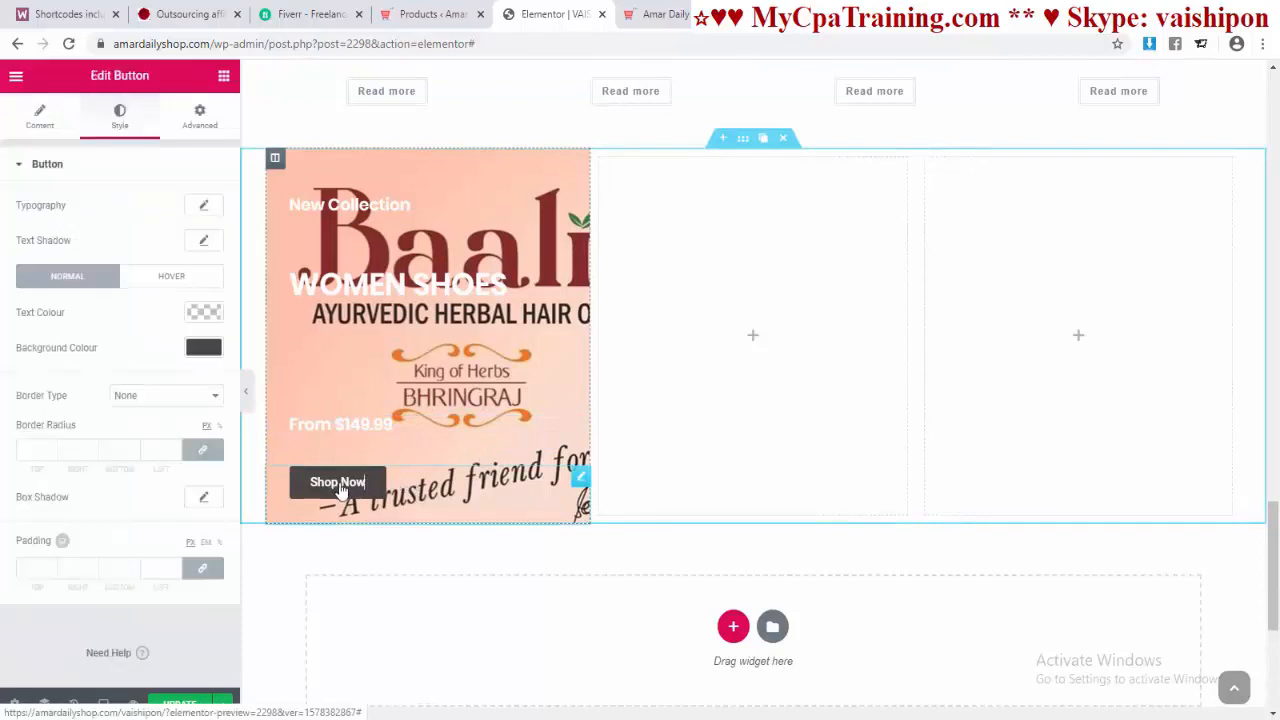
left_click(40, 115)
left_click_drag(52, 309, 2, 342)
key("BackSpace")
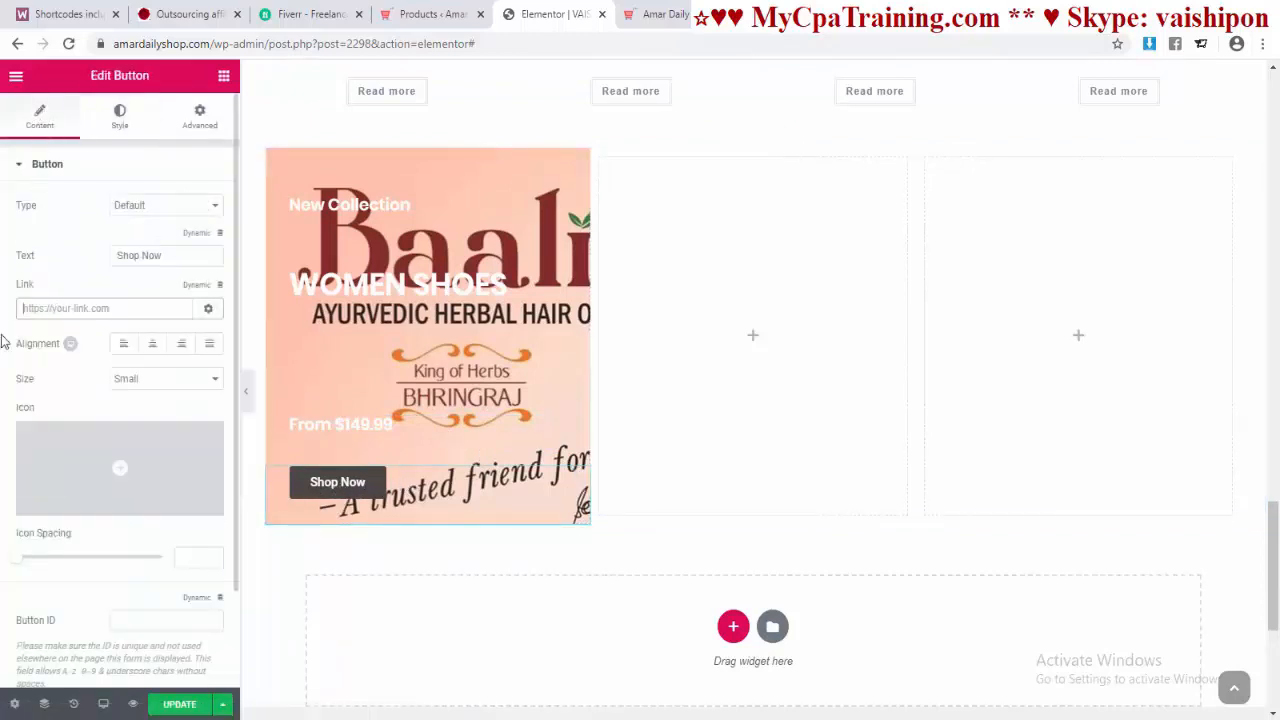
type("shop")
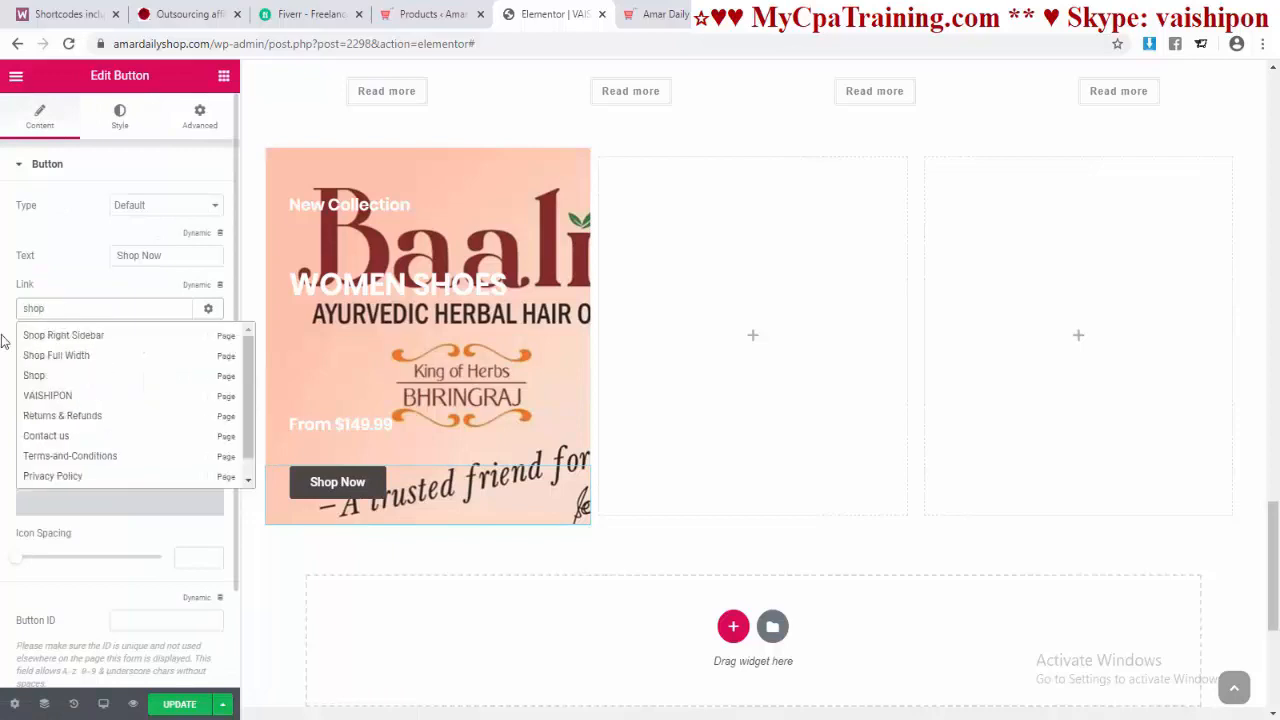
left_click(45, 380)
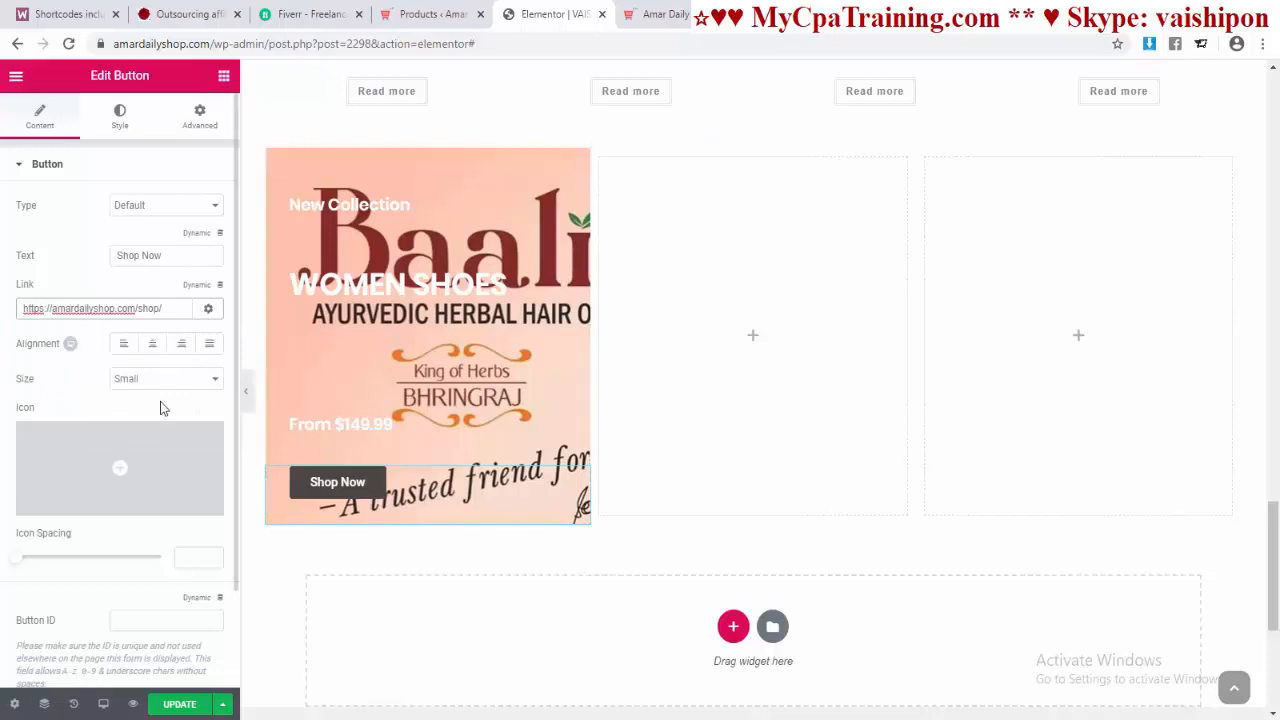
Step: Compare the finished first banner column with the Women Shoes banner on the live homepage
left_click(665, 14)
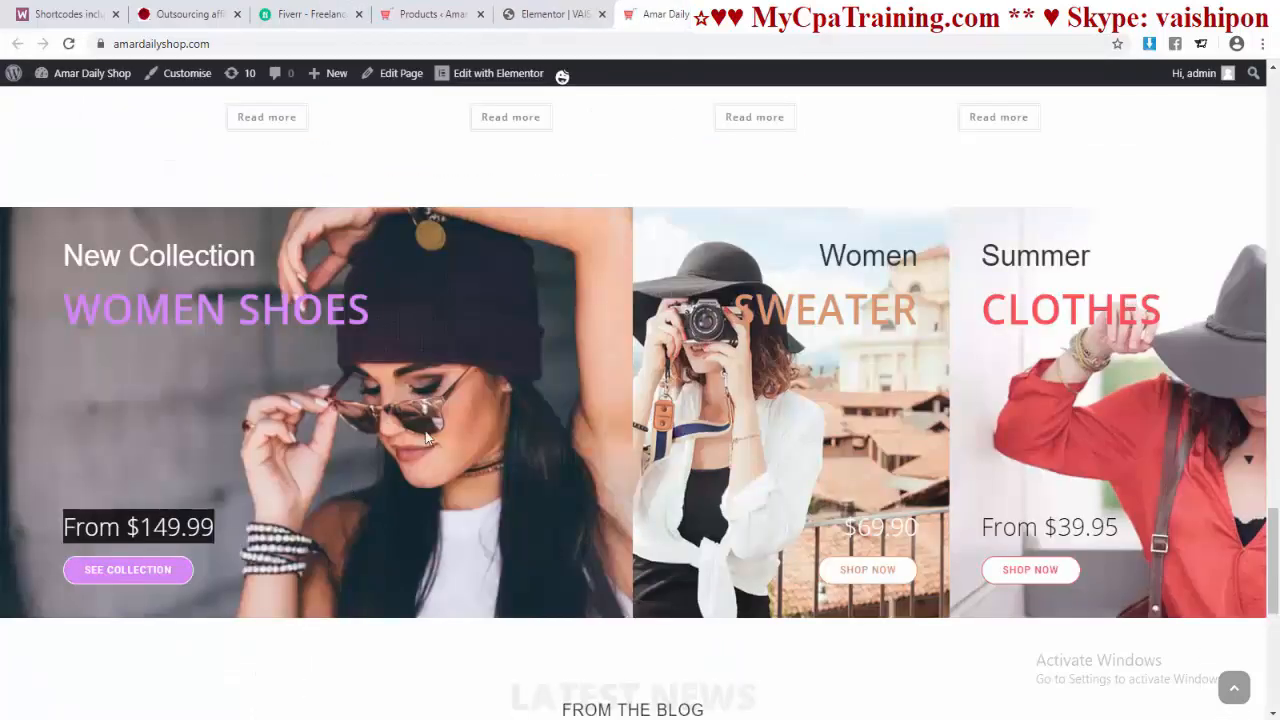
left_click(548, 14)
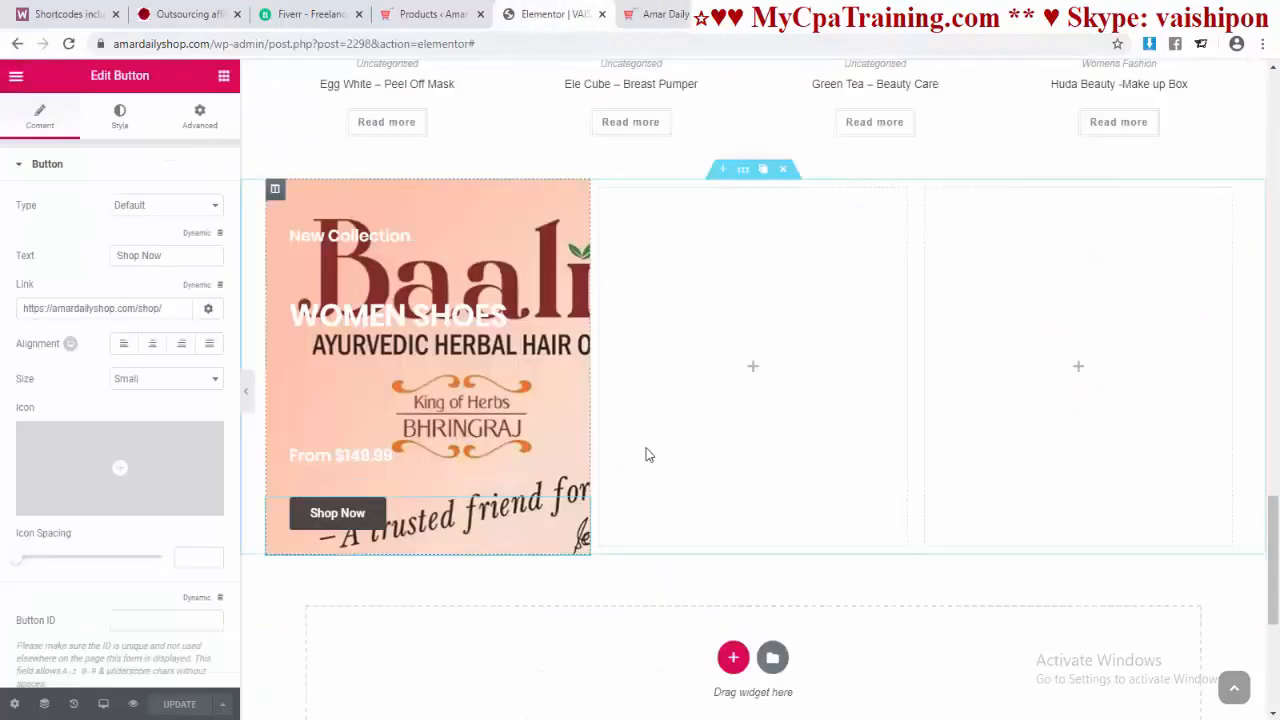
scroll(490, 445, "up", 1)
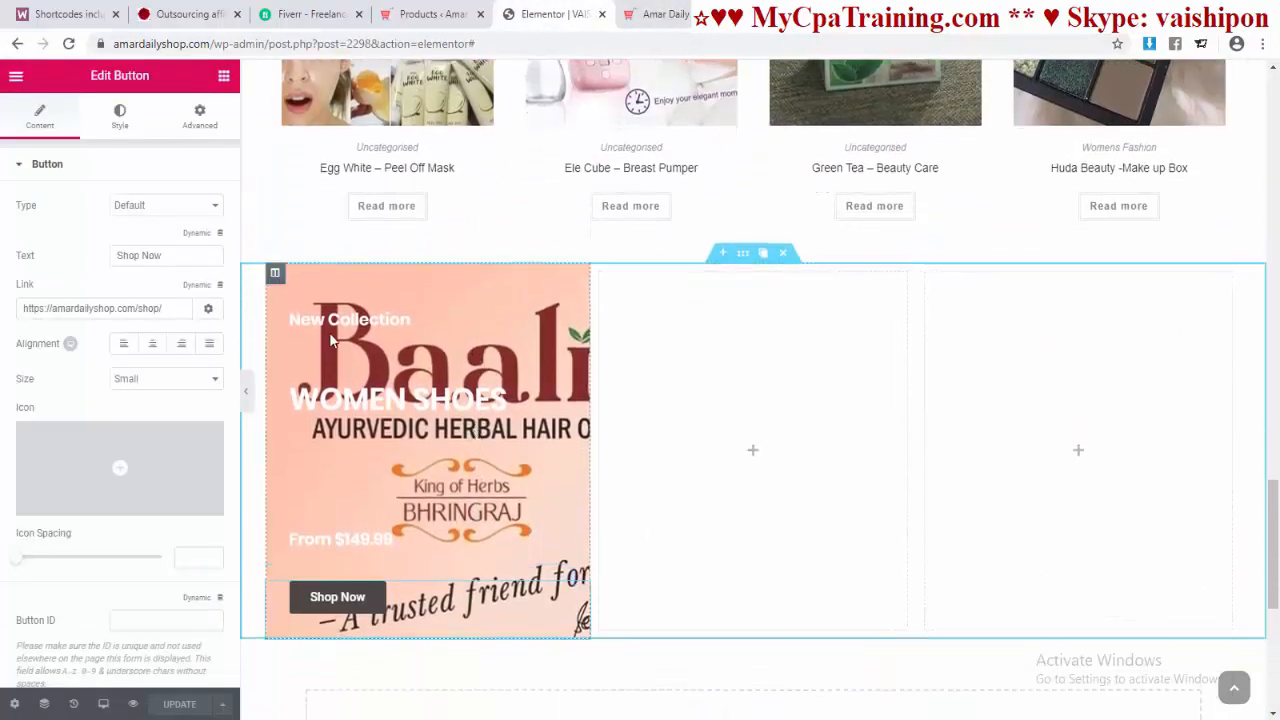
Step: Duplicate the finished Women Shoes banner column twice and delete the two empty columns in that section
left_click(296, 275)
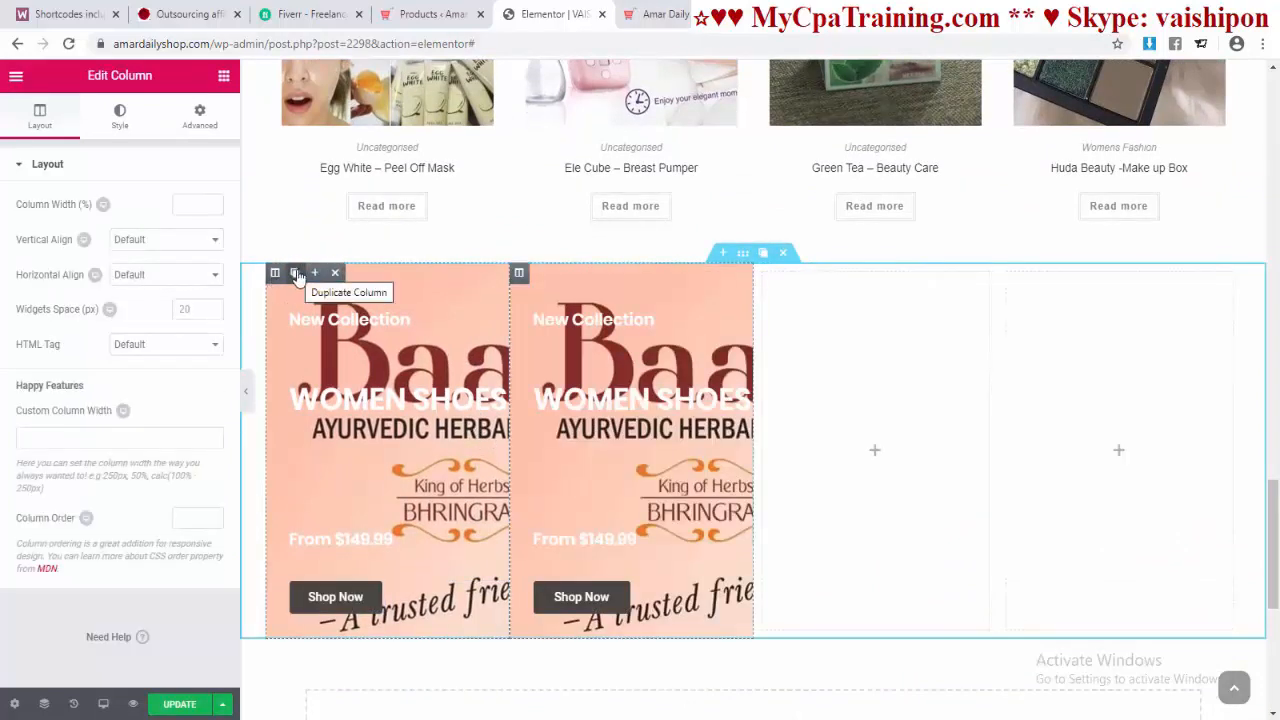
left_click(296, 275)
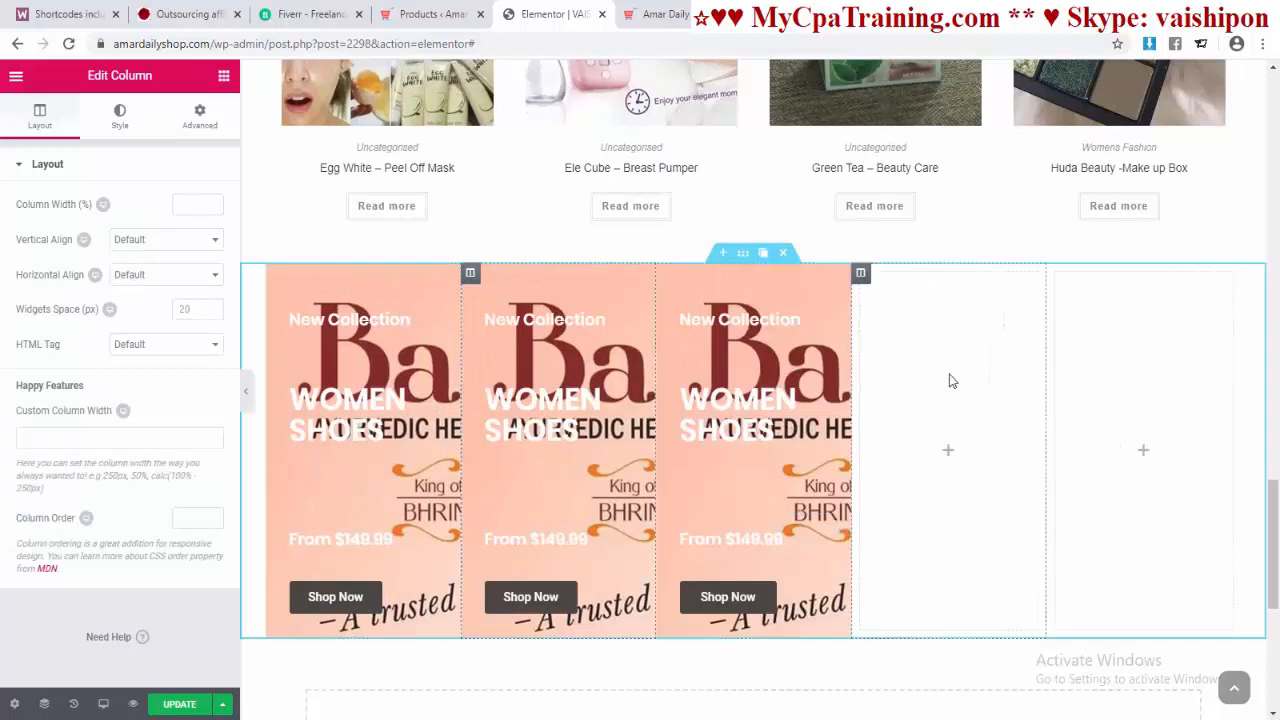
mouse_move(868, 276)
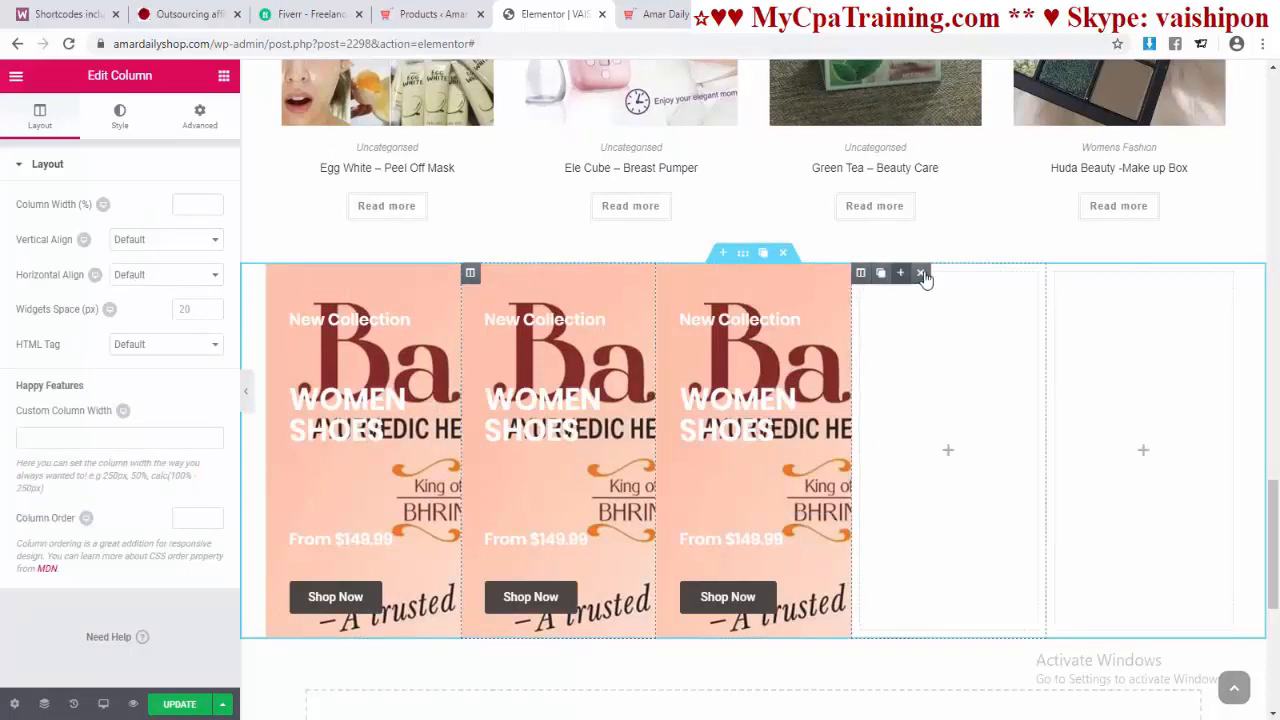
left_click(923, 273)
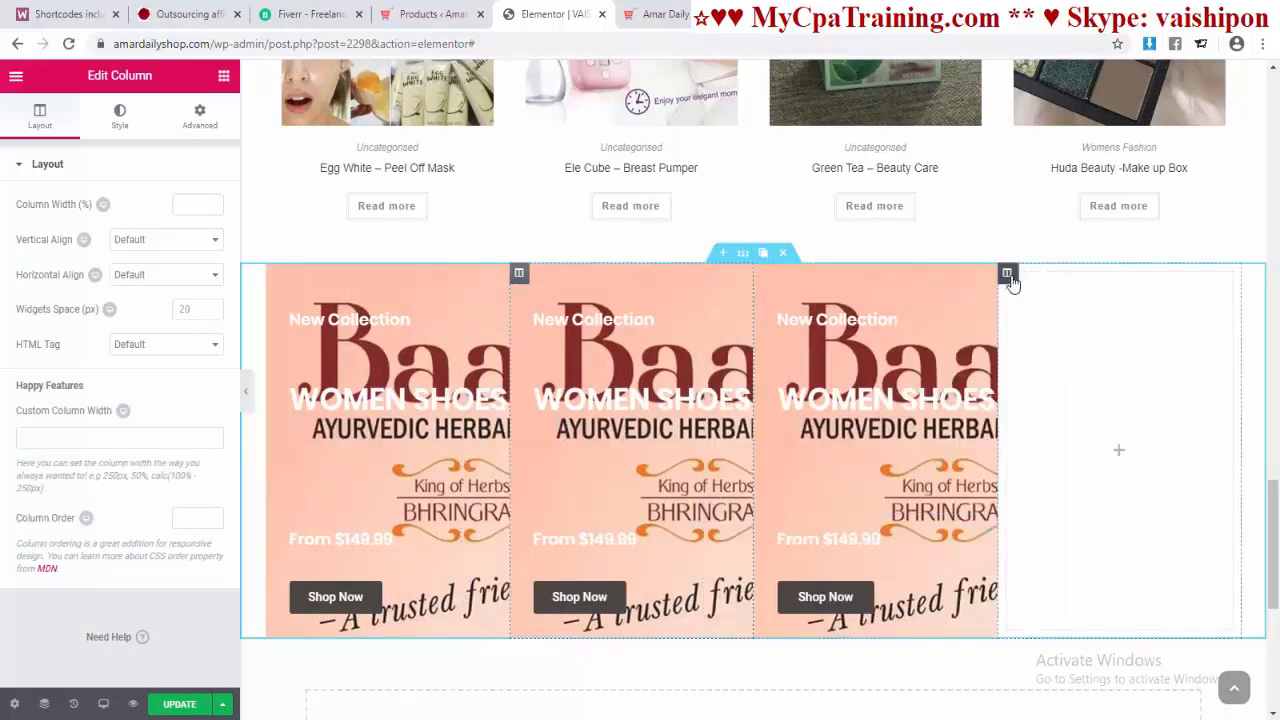
mouse_move(1008, 275)
left_click(1068, 273)
Step: Delete the two duplicated banner columns, leaving only the original column in the section
mouse_move(930, 273)
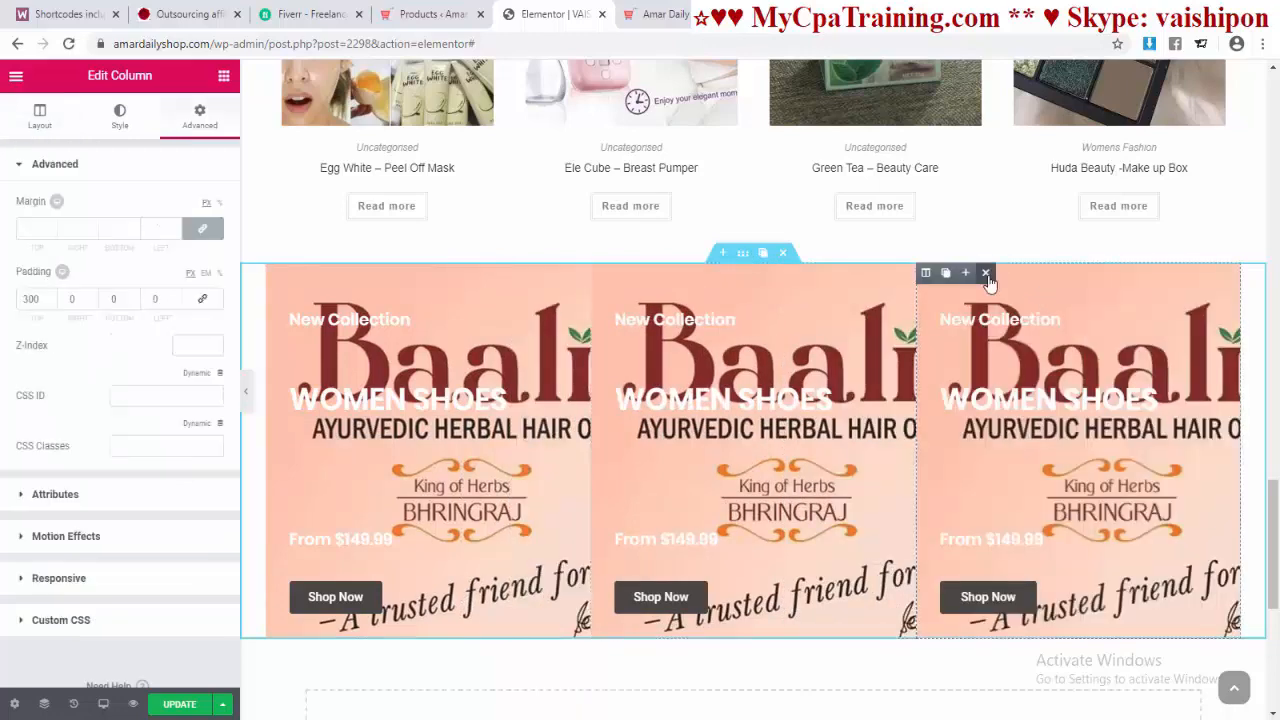
left_click(985, 273)
left_click(818, 273)
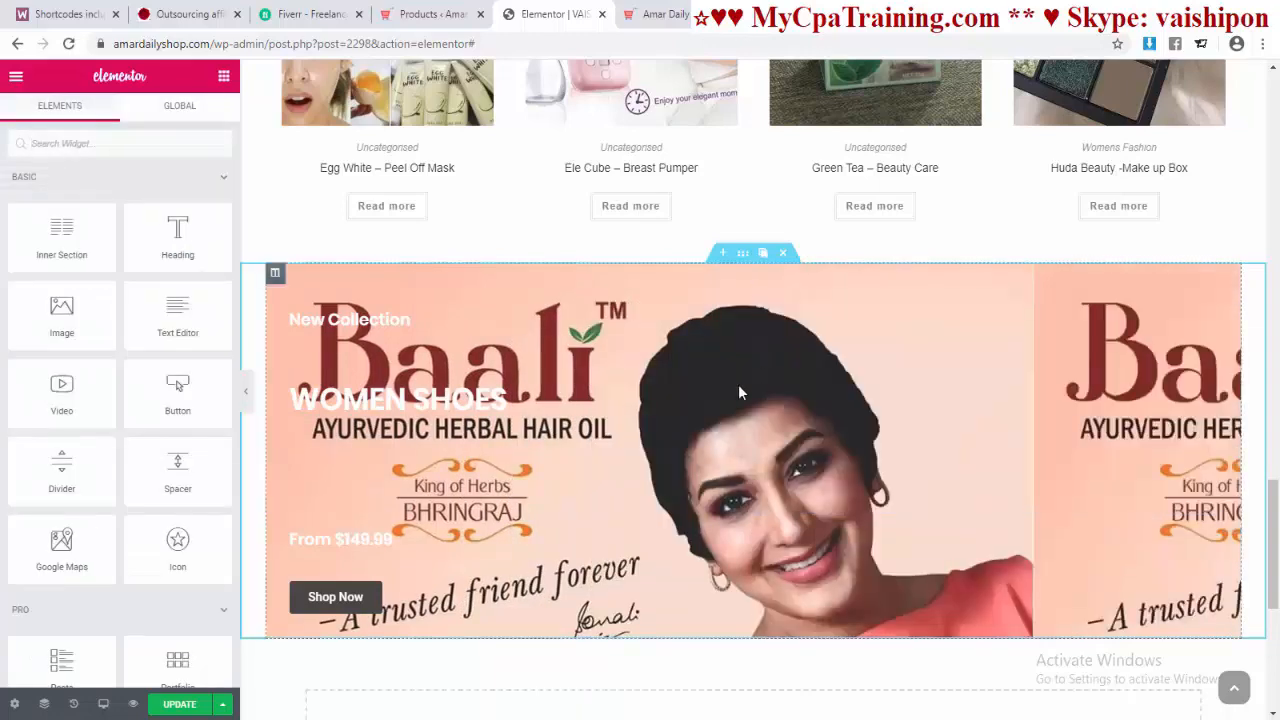
Step: Replace the remaining banner column's background image with the library photo of the person in a long grey coat, 7726419.jpg
left_click(277, 276)
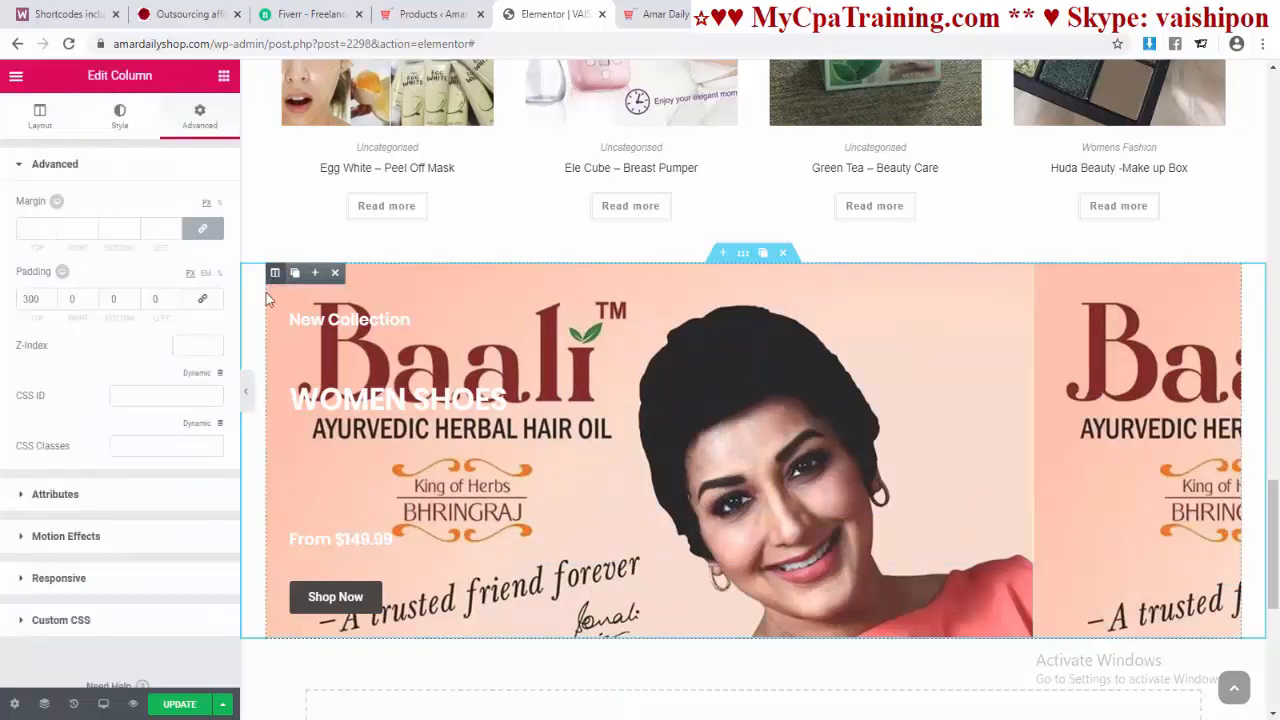
left_click(121, 118)
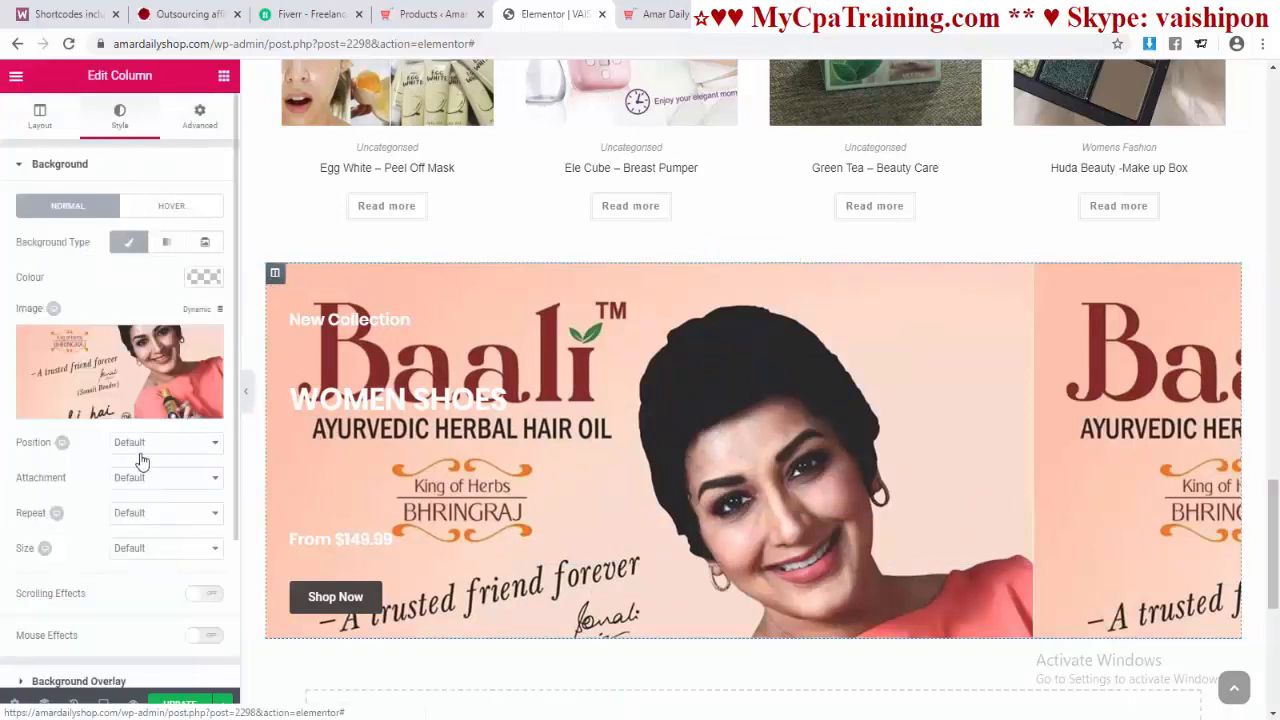
left_click(200, 350)
left_click(166, 380)
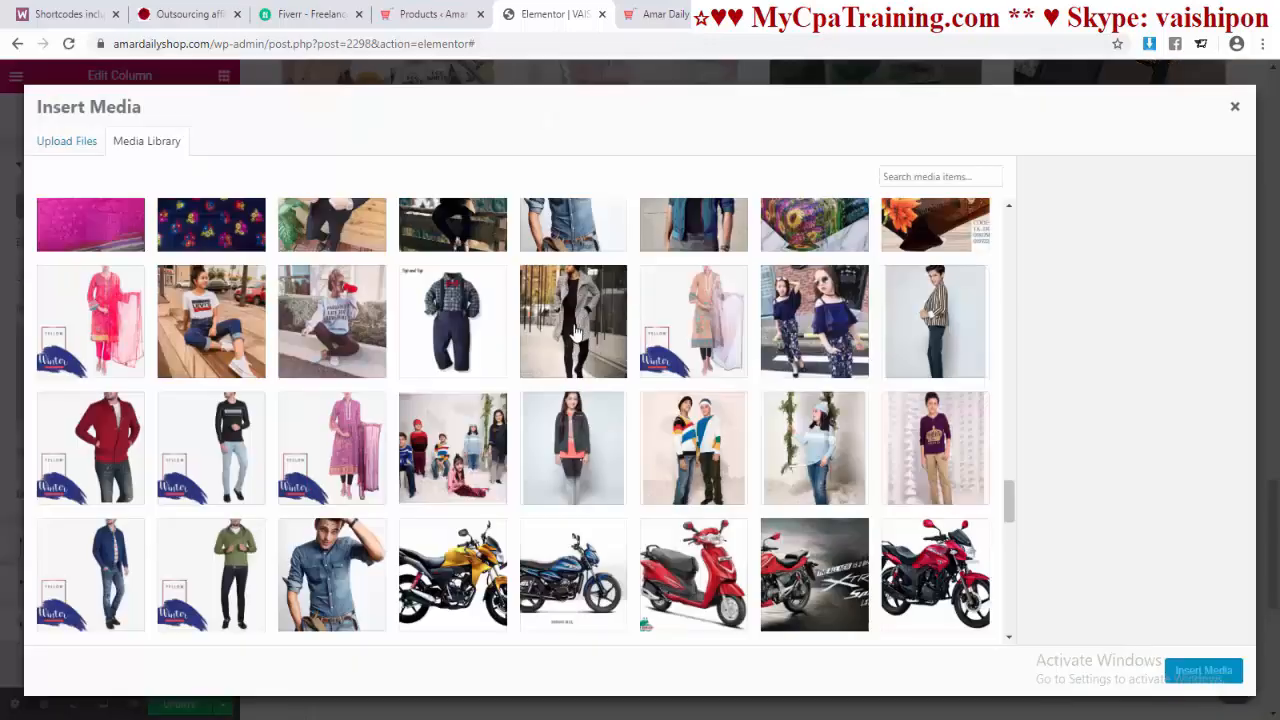
left_click(577, 368)
left_click(1202, 670)
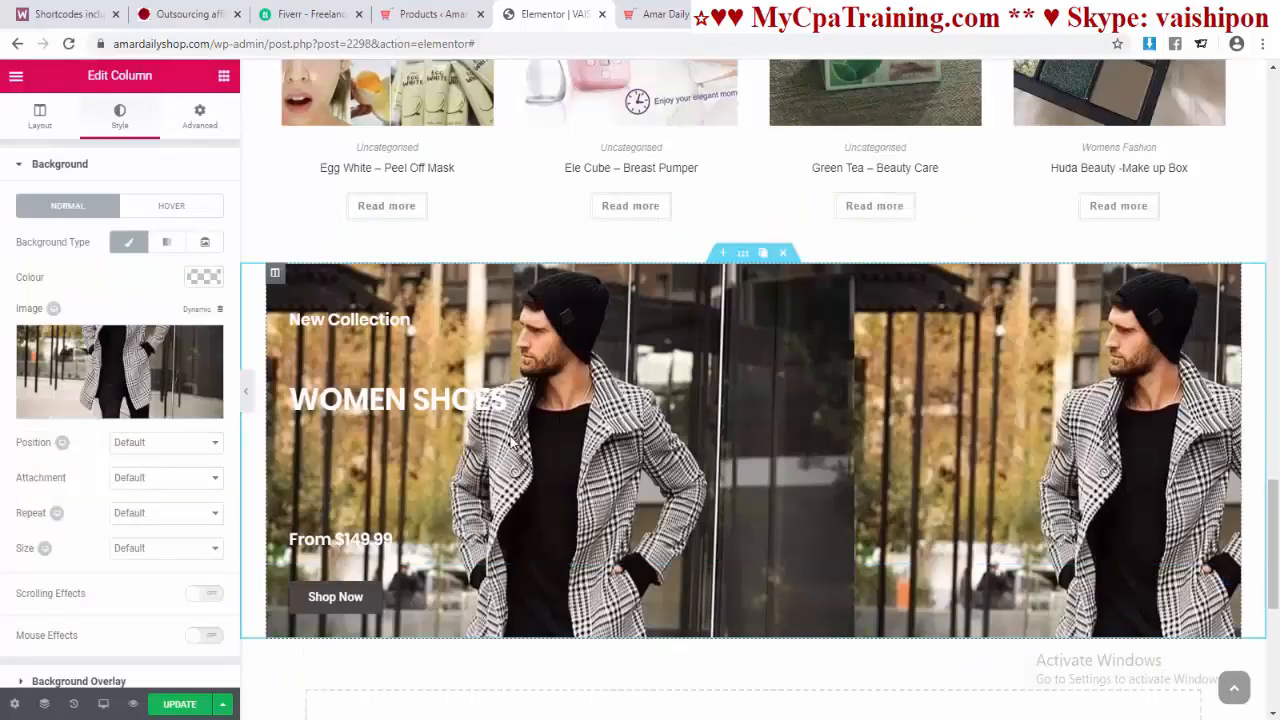
Step: Duplicate the banner column with the coat photo twice to make three equal columns
left_click(294, 273)
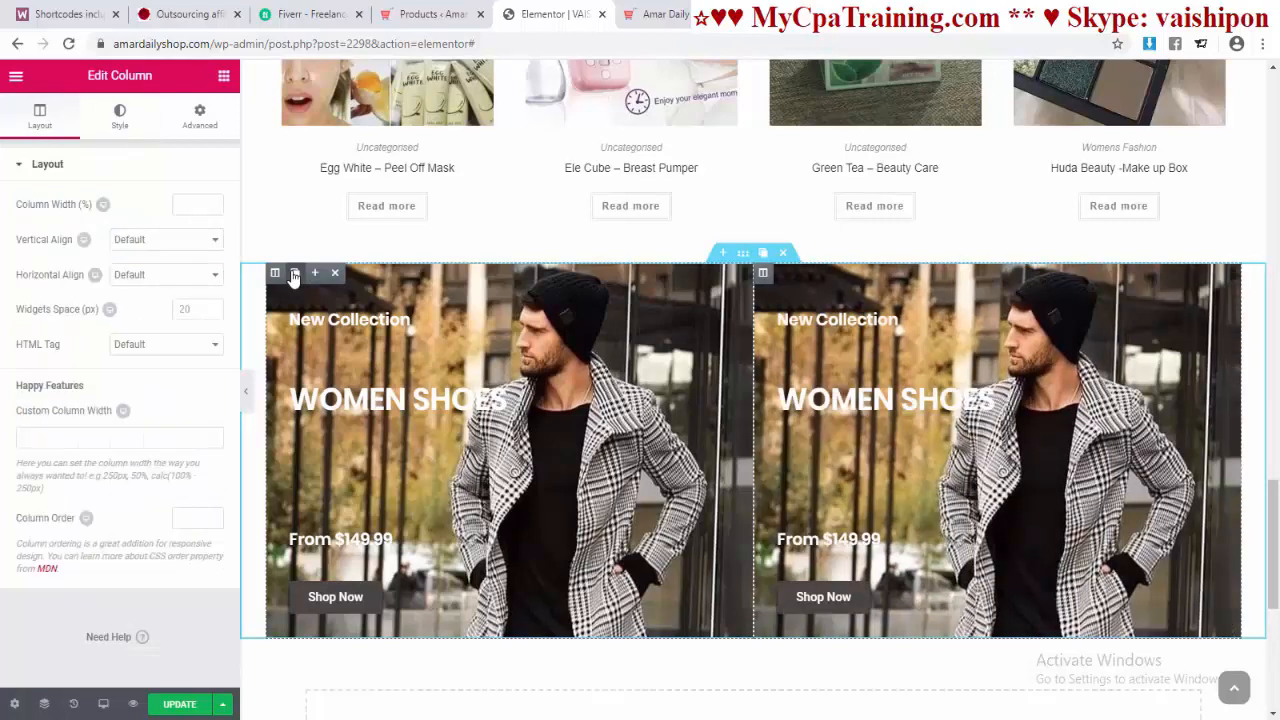
left_click(294, 275)
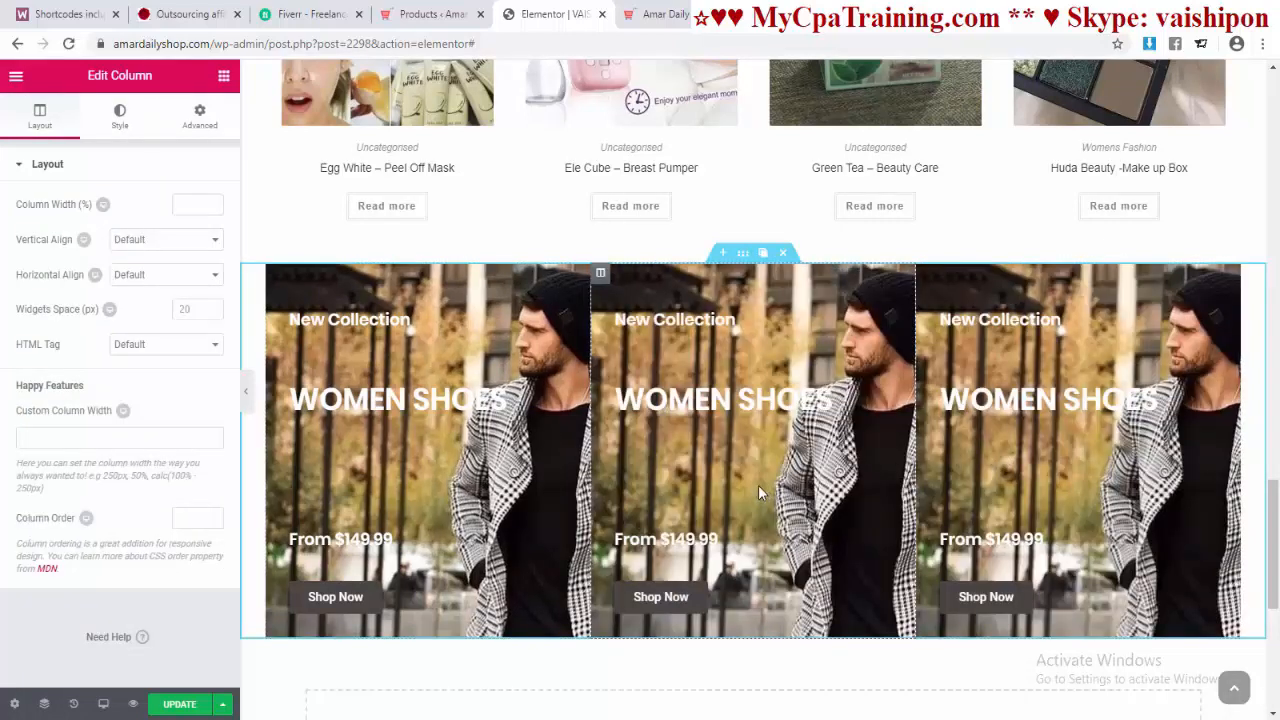
Step: Replace the middle banner column's background image with the library photo of the woman and baby on a sofa
scroll(758, 485, "down", 1)
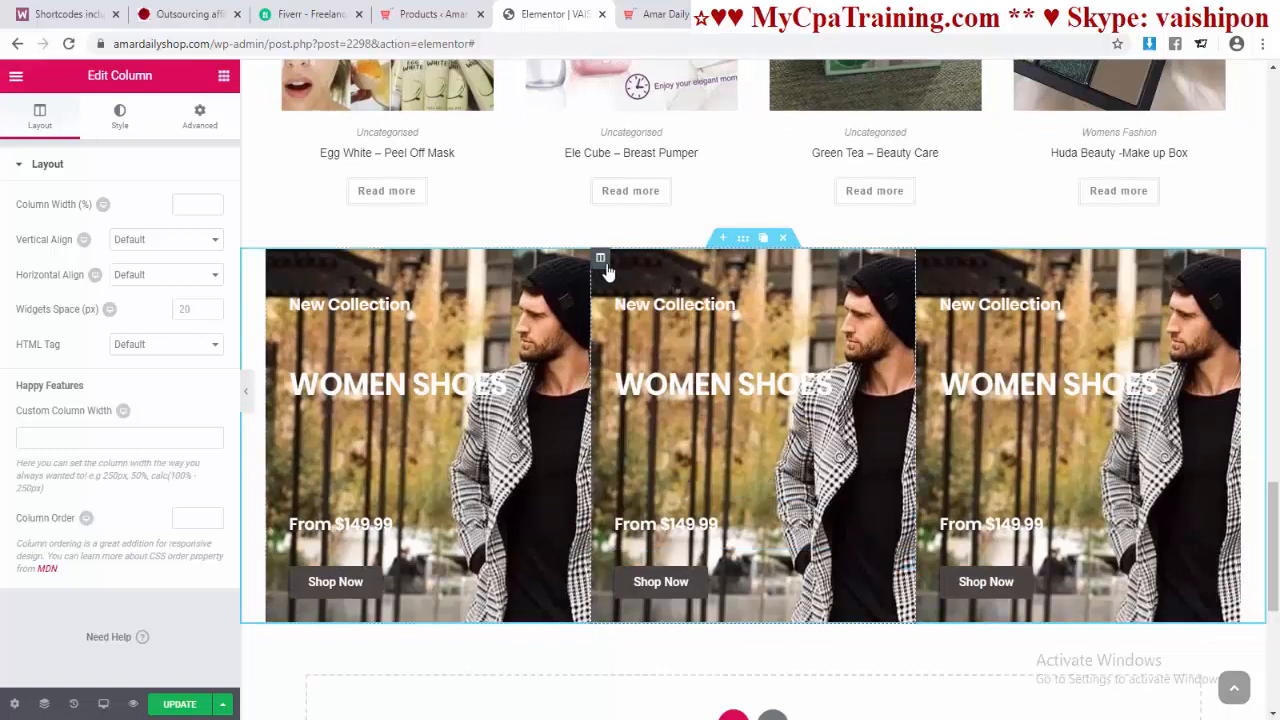
mouse_move(603, 265)
left_click(120, 118)
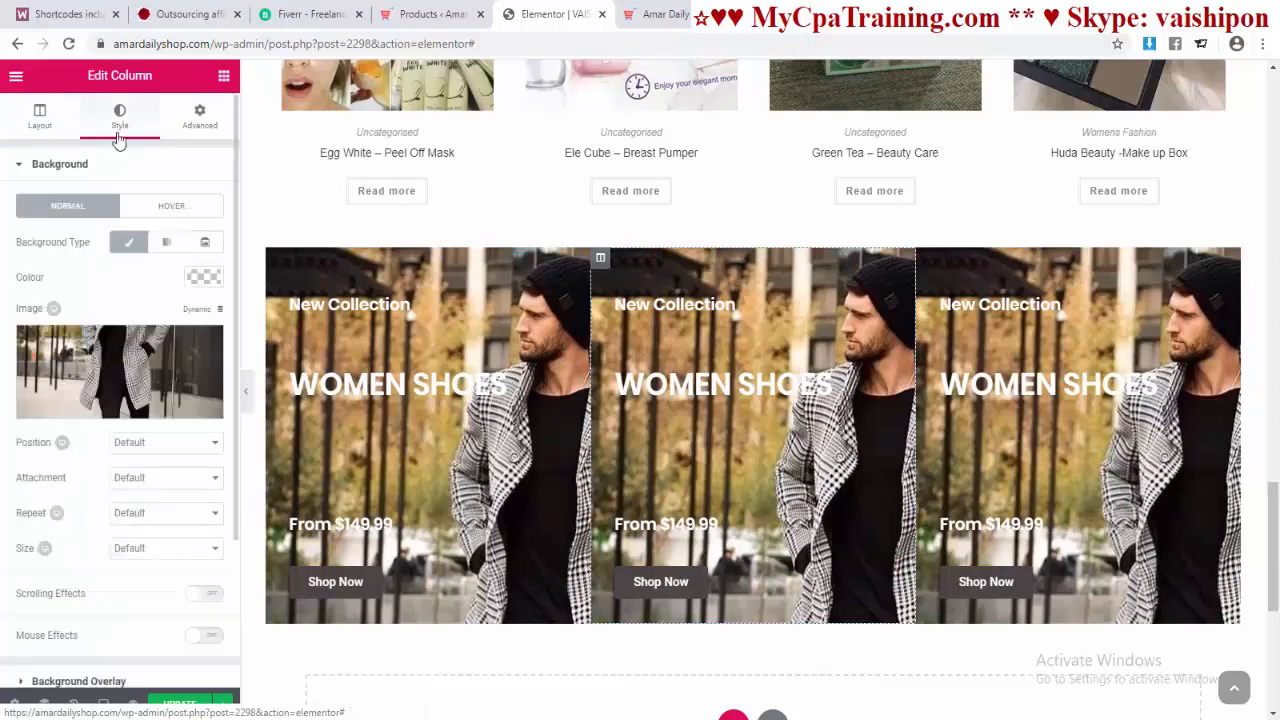
left_click(150, 378)
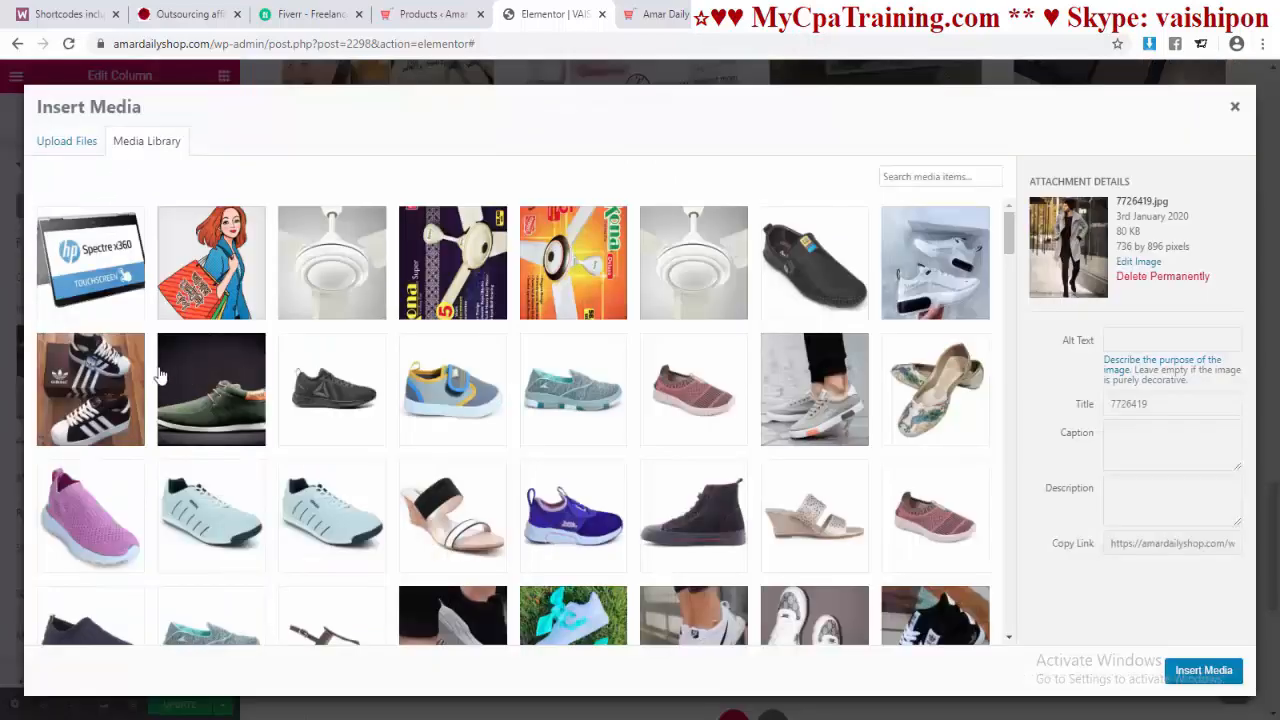
left_click(912, 380)
left_click(1185, 675)
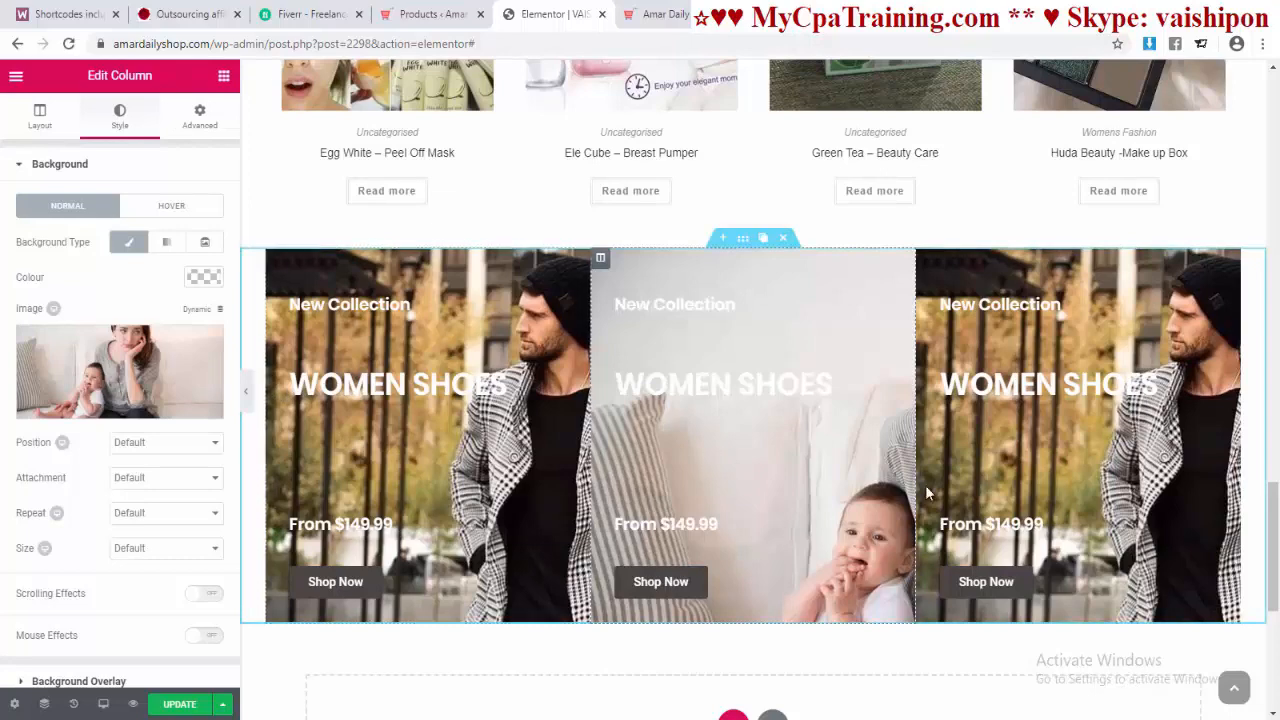
Step: Replace the third banner column's background image with the green floral dress photo 73399922.jpg
left_click(925, 258)
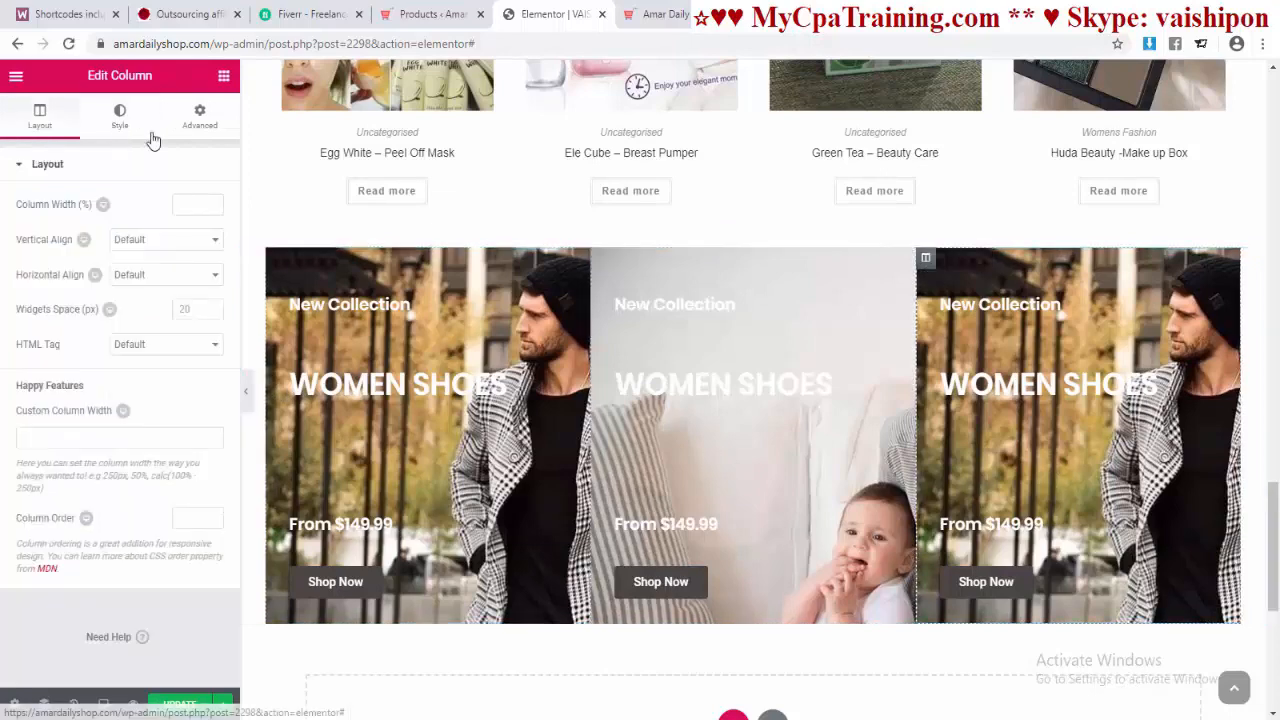
left_click(119, 116)
left_click(202, 356)
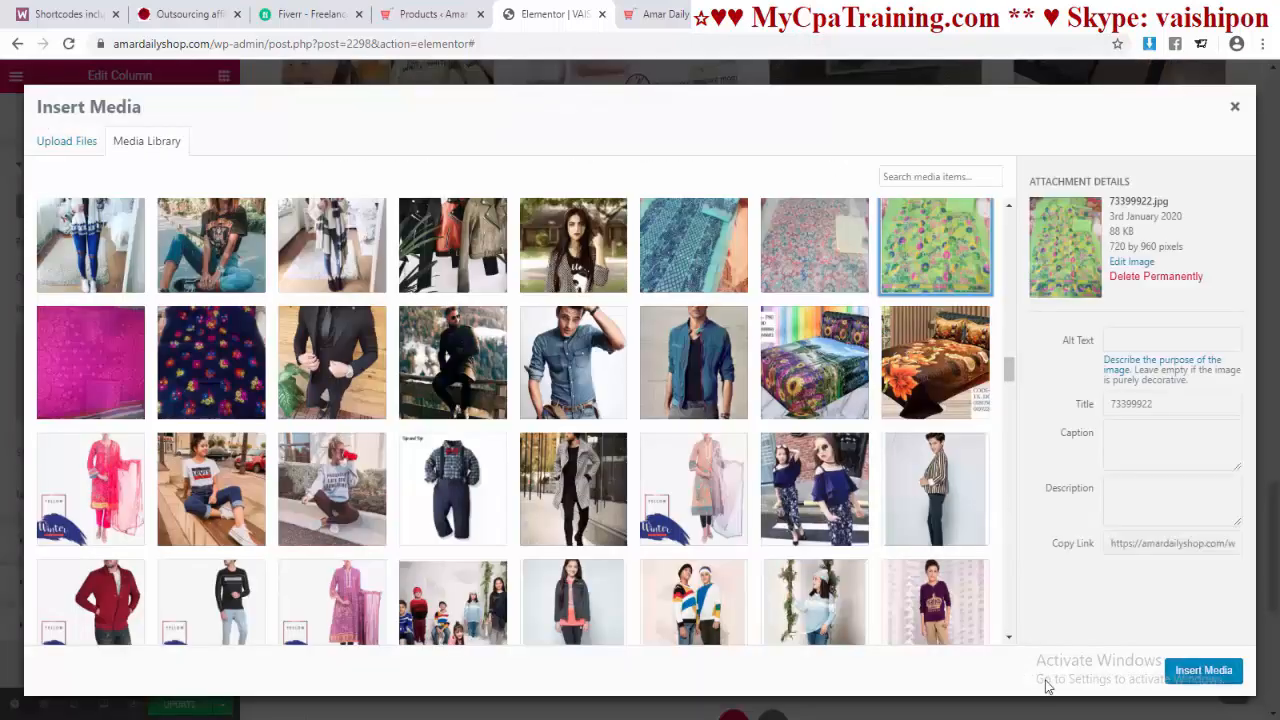
left_click(1190, 684)
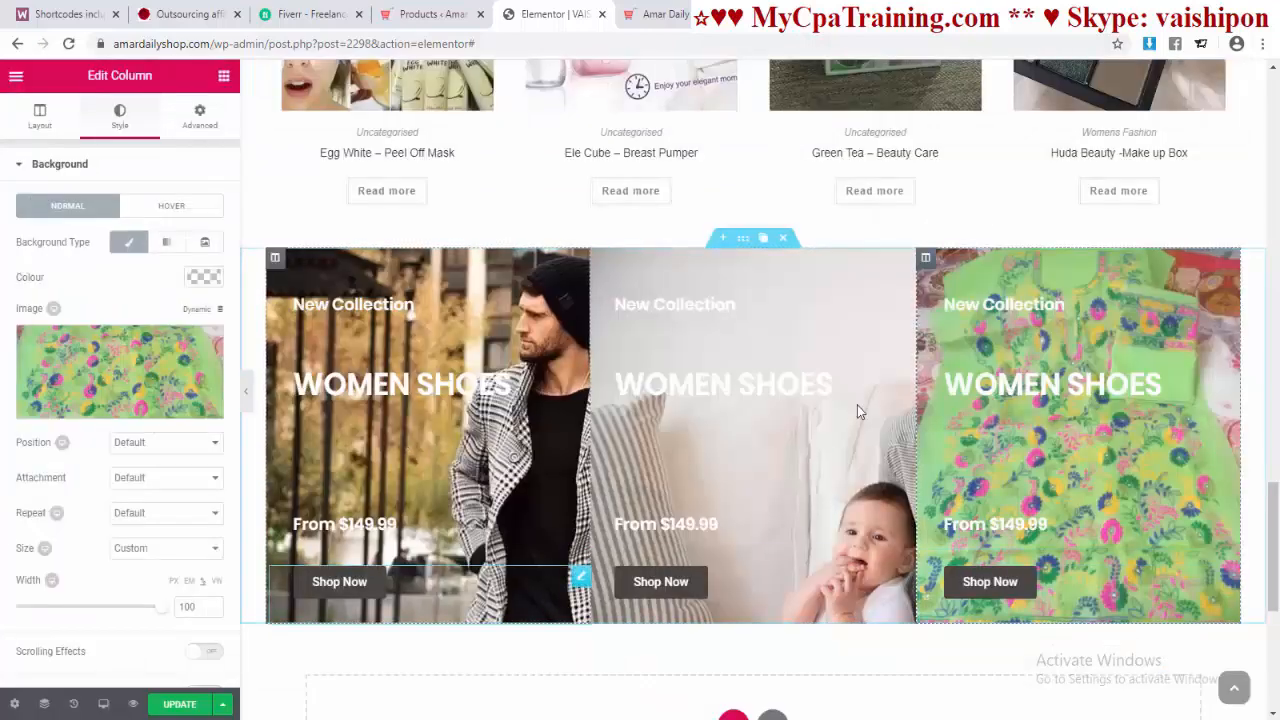
Step: Try a classic black background overlay on the first banner column with the colour's opacity reduced to 0.61
left_click(275, 259)
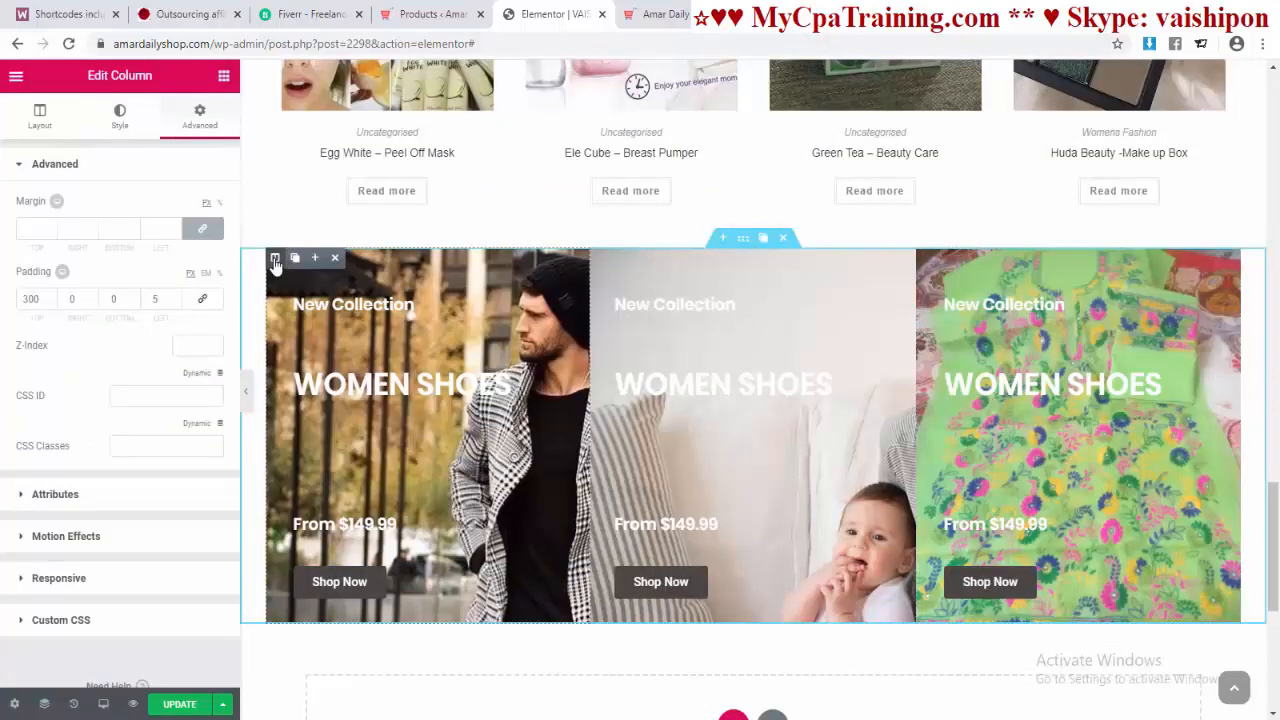
left_click(116, 121)
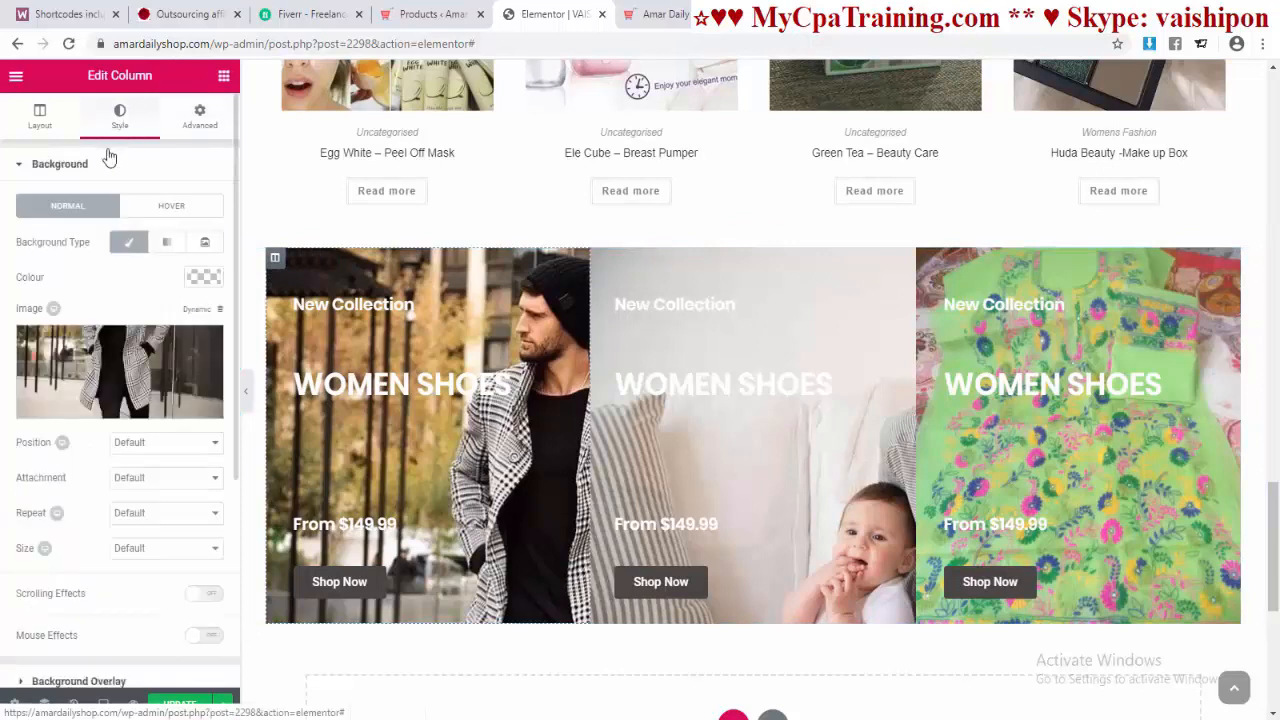
scroll(115, 591, "down", 3)
left_click(150, 528)
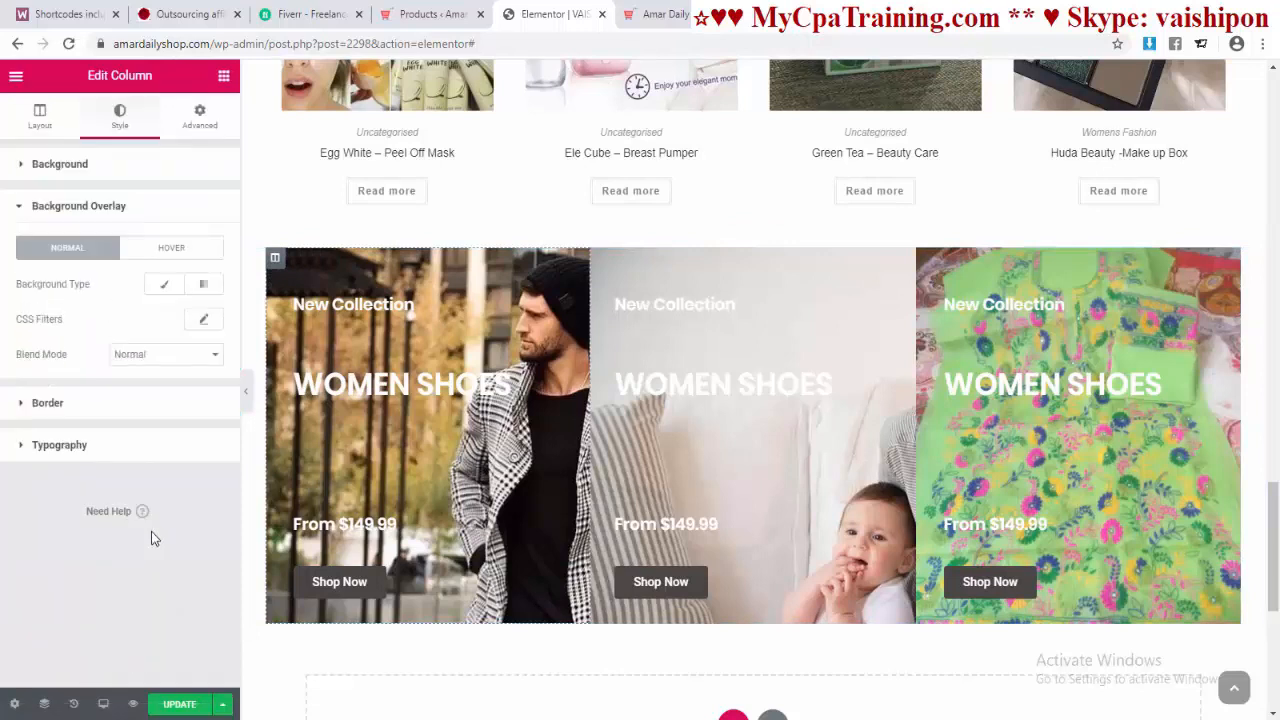
left_click(164, 284)
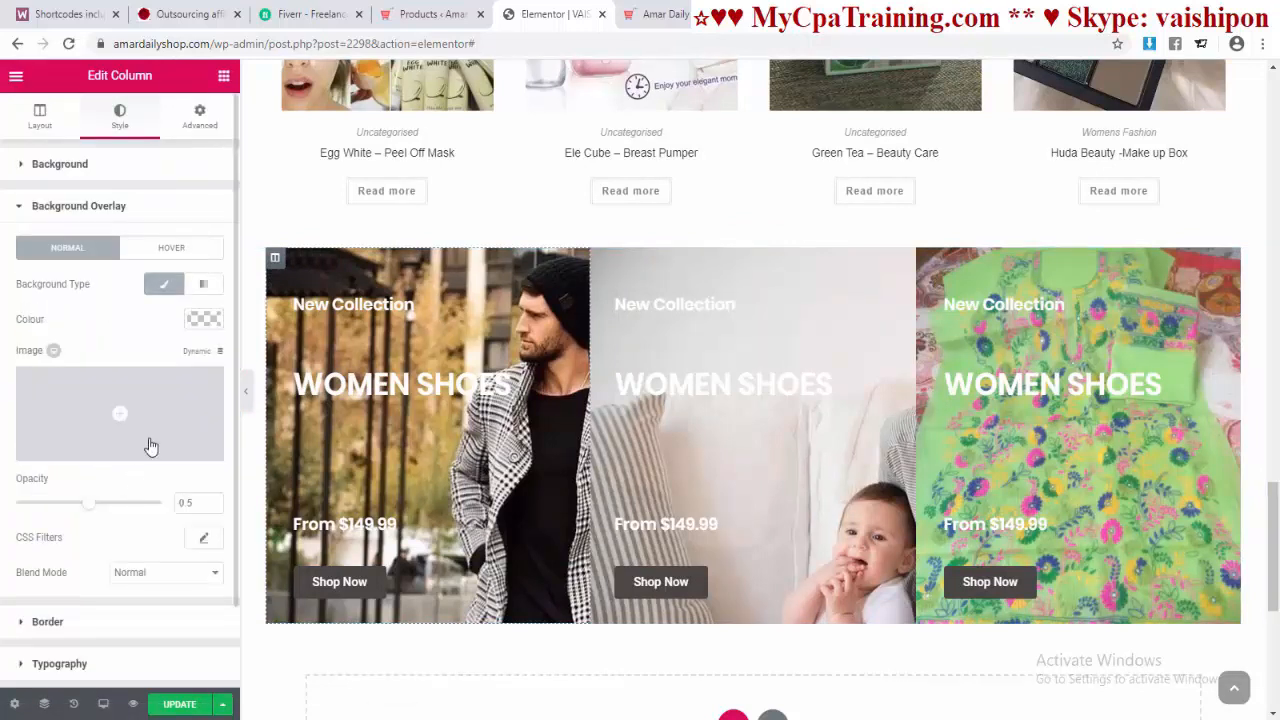
left_click(204, 318)
left_click(145, 517)
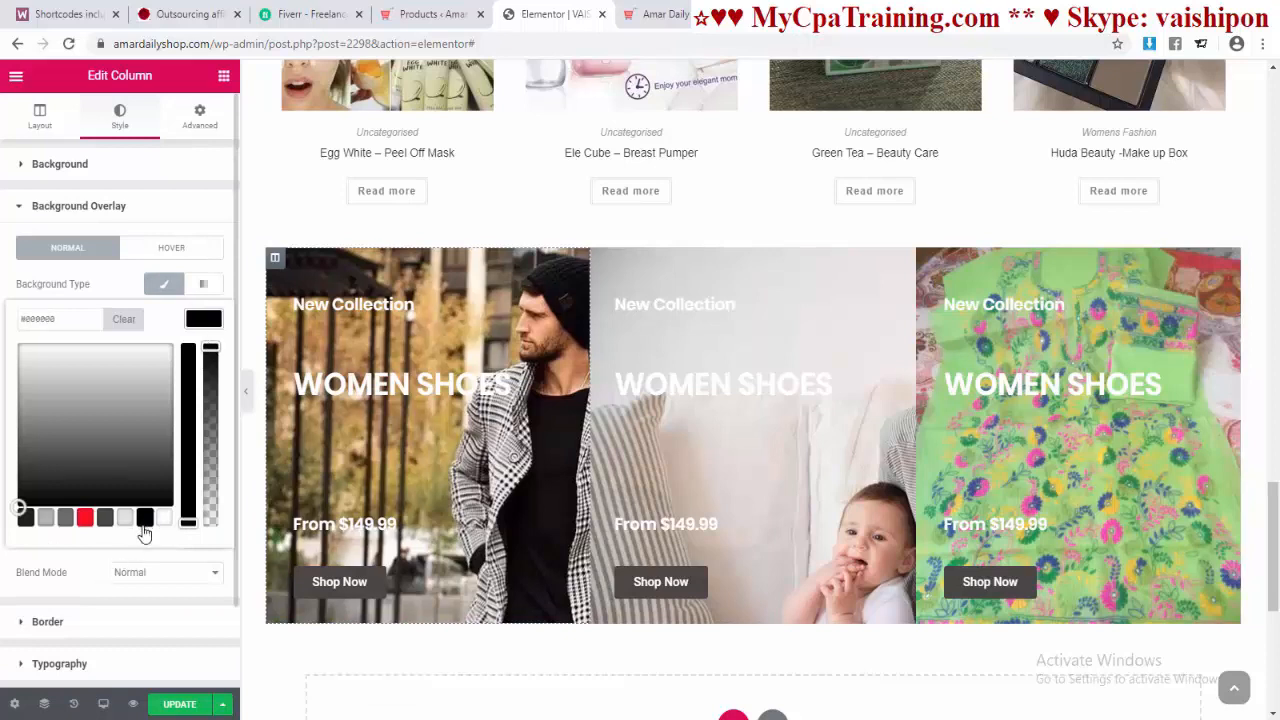
left_click_drag(205, 474, 207, 421)
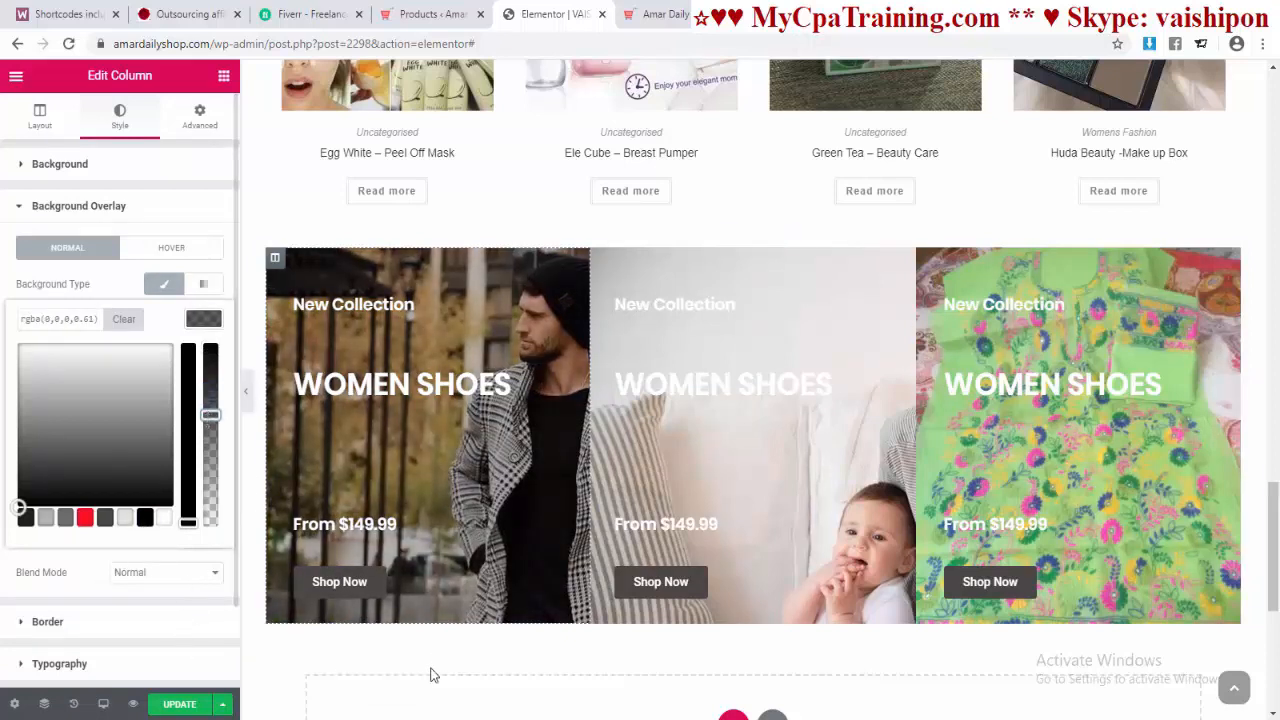
Step: Add a classic black background overlay to the middle banner column with the colour's opacity reduced to 0.37
left_click(601, 259)
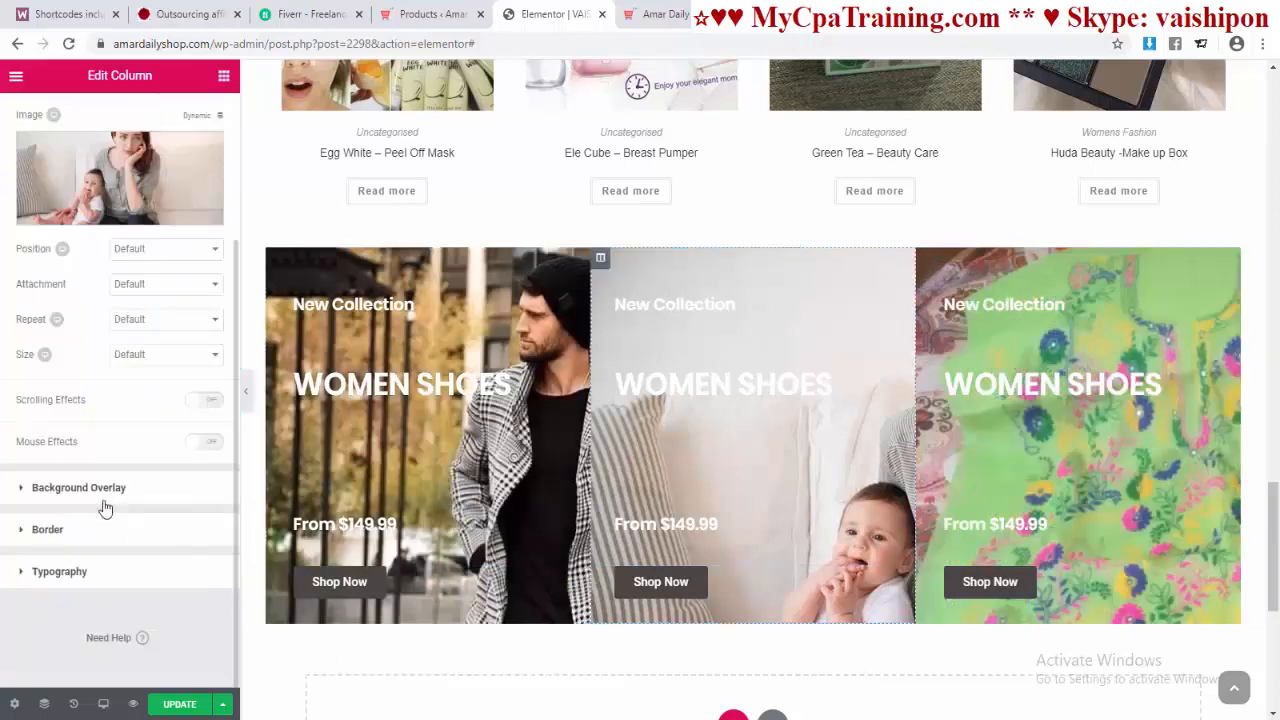
left_click(110, 493)
left_click(164, 284)
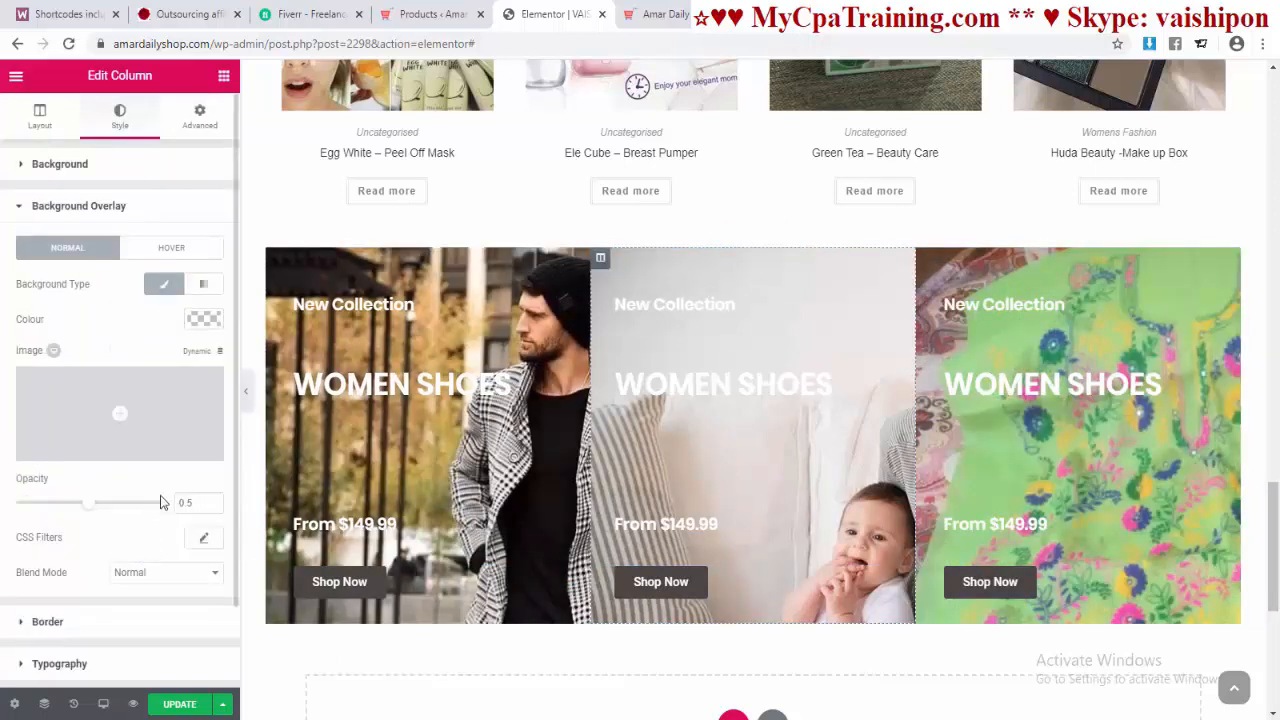
left_click(204, 322)
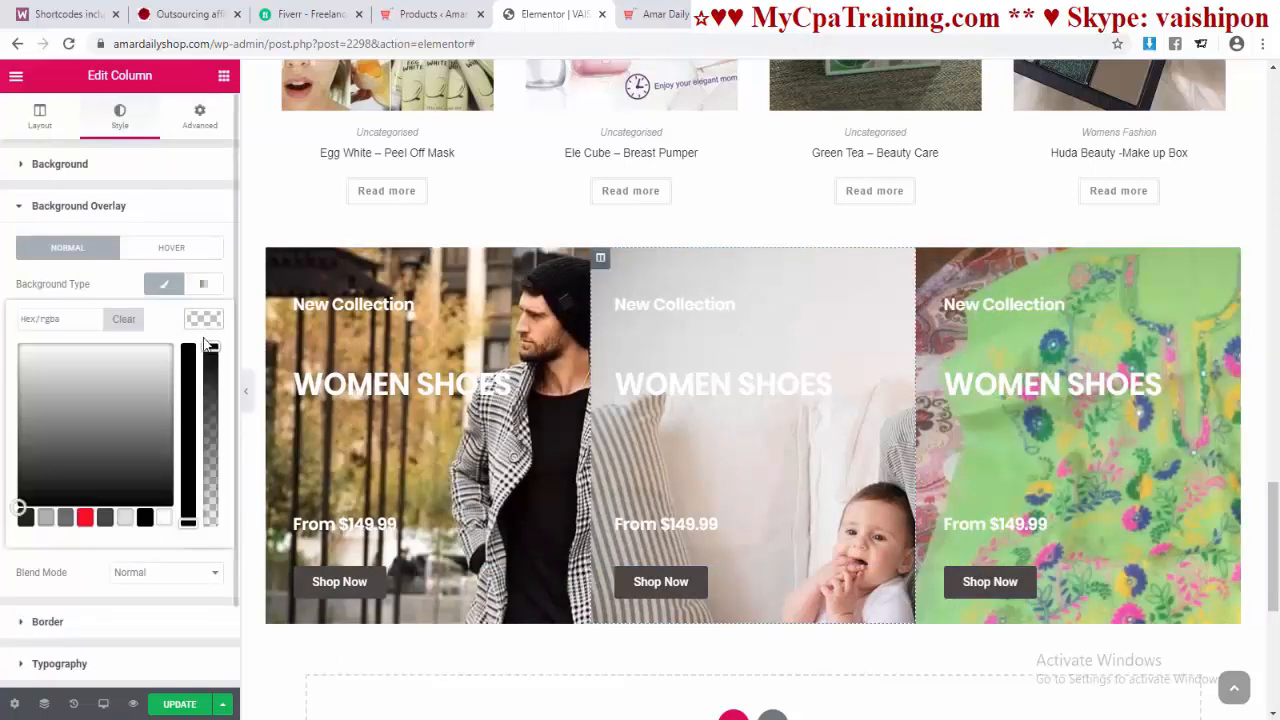
left_click(145, 517)
left_click_drag(207, 369, 224, 472)
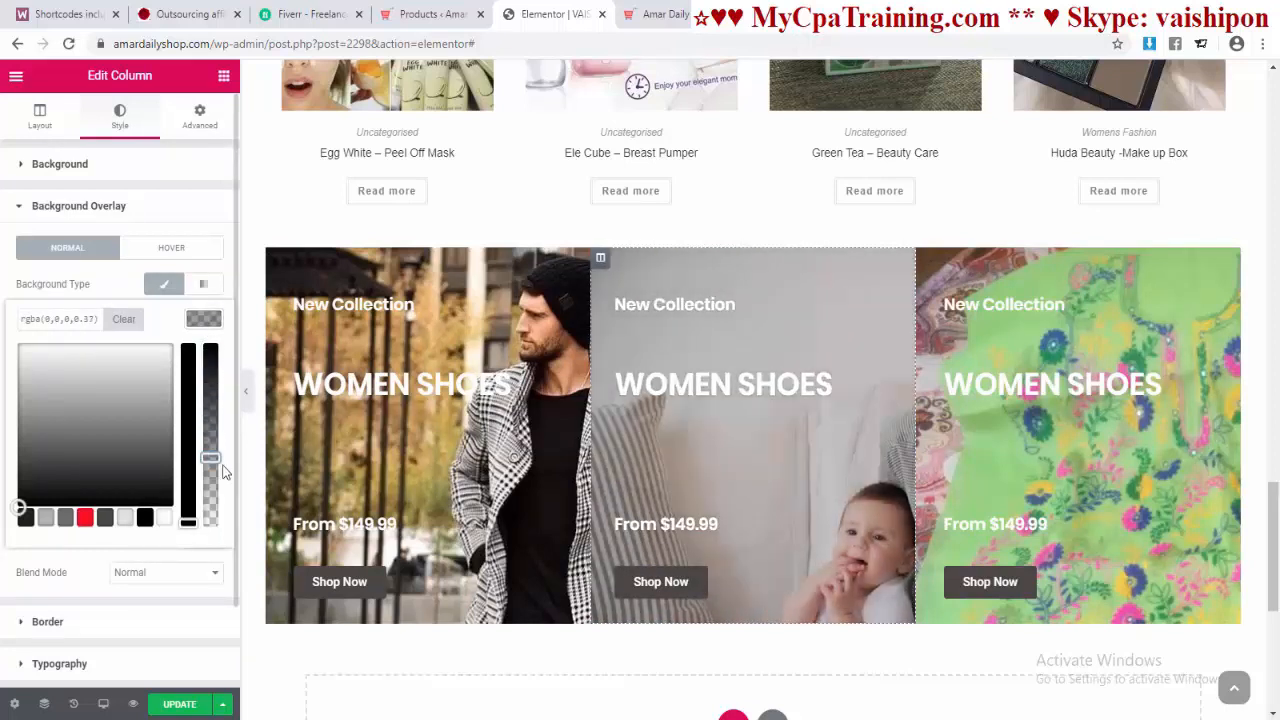
Step: Add a classic black background overlay to the third banner column with the colour's opacity reduced to 0.41
left_click(945, 266)
left_click(89, 489)
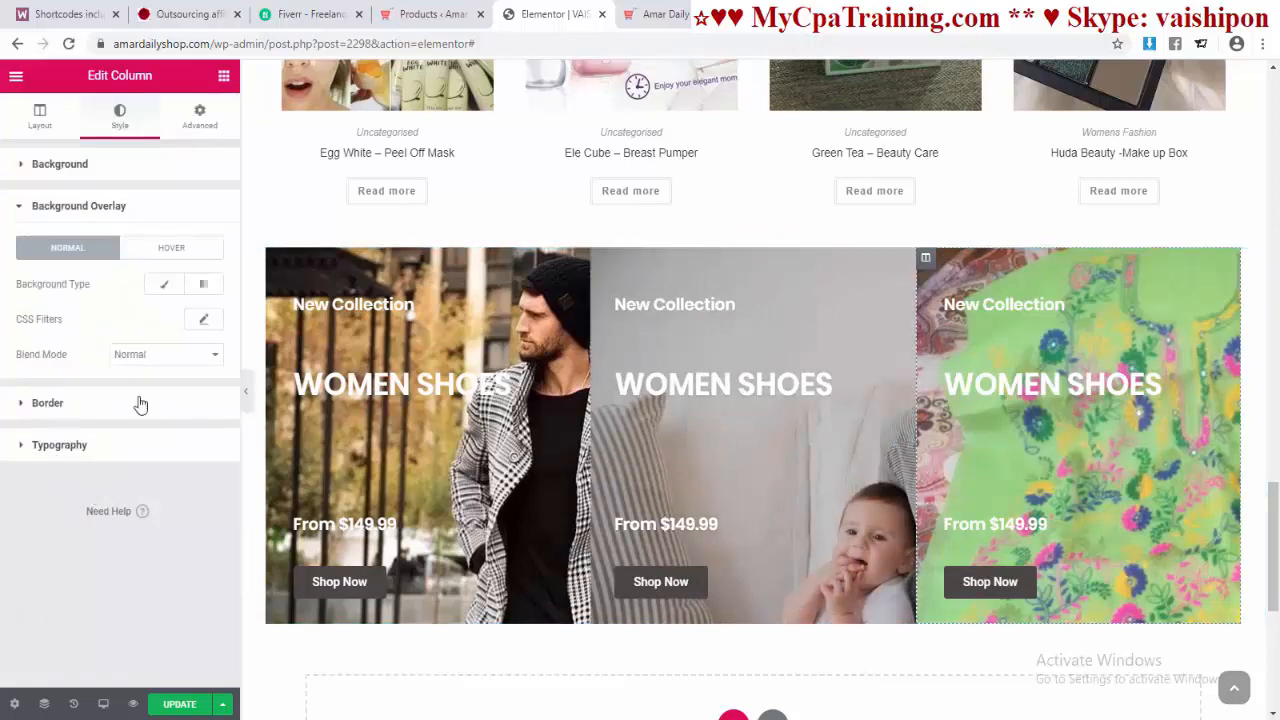
left_click(164, 284)
left_click(145, 519)
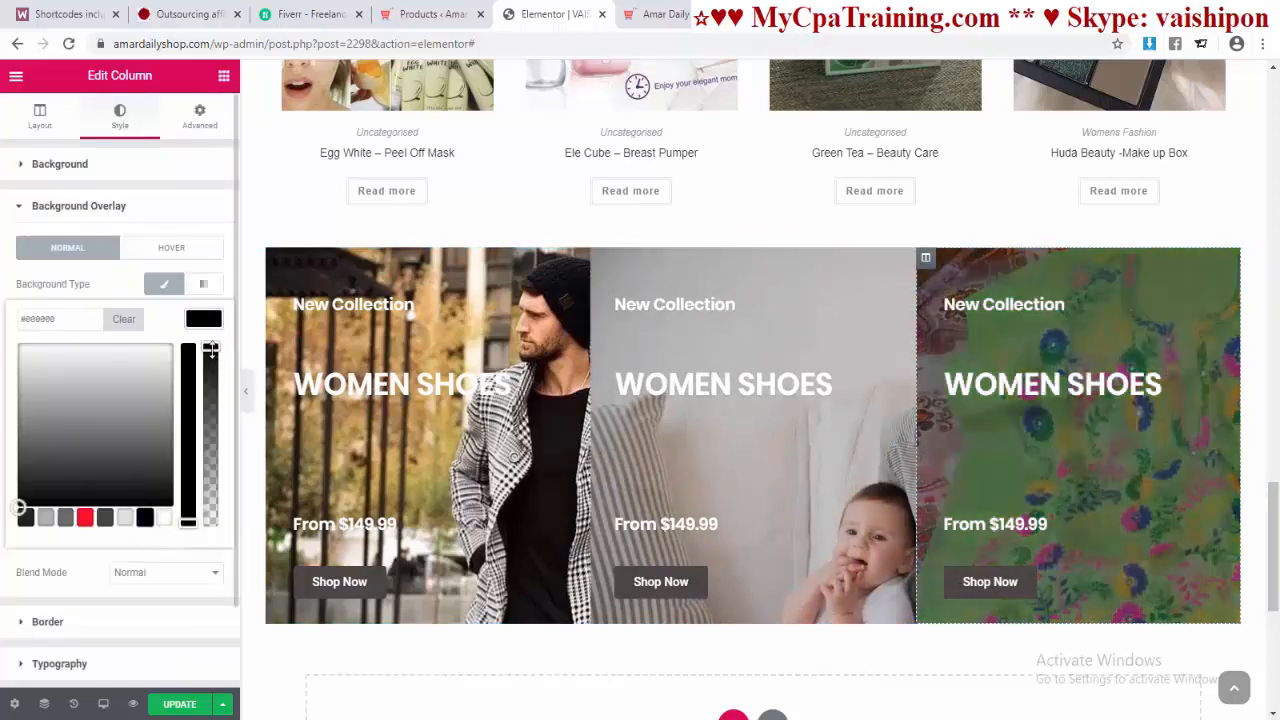
left_click_drag(210, 348, 210, 455)
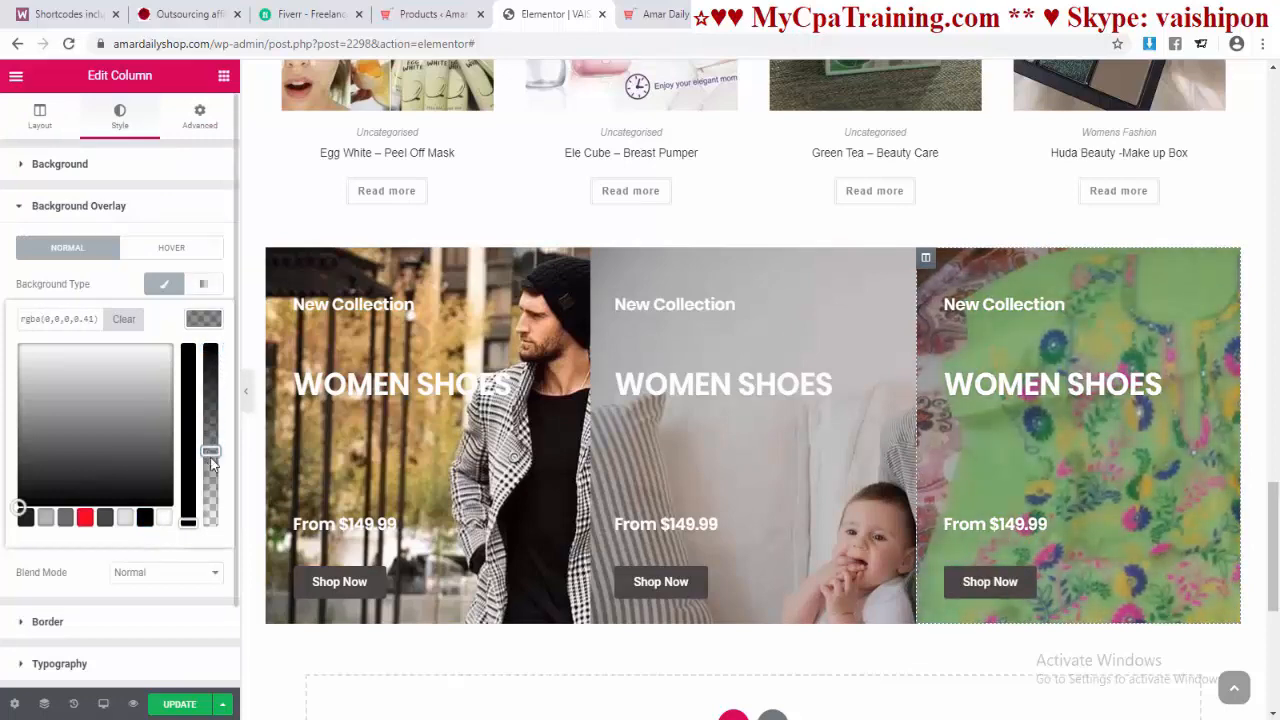
Step: Enable Stretch Section for the three-column banner section and set its content width to Full Width
left_click(277, 257)
left_click_drag(744, 240, 742, 236)
left_click(743, 240)
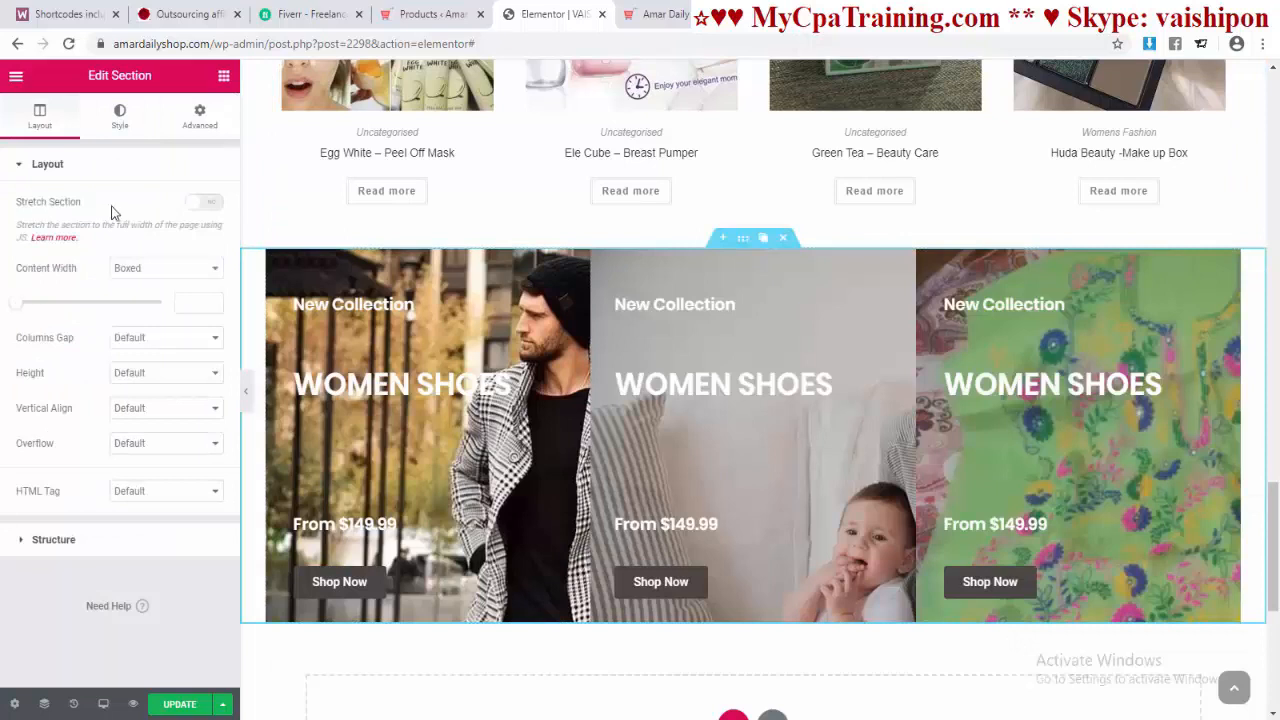
left_click(207, 203)
left_click(160, 268)
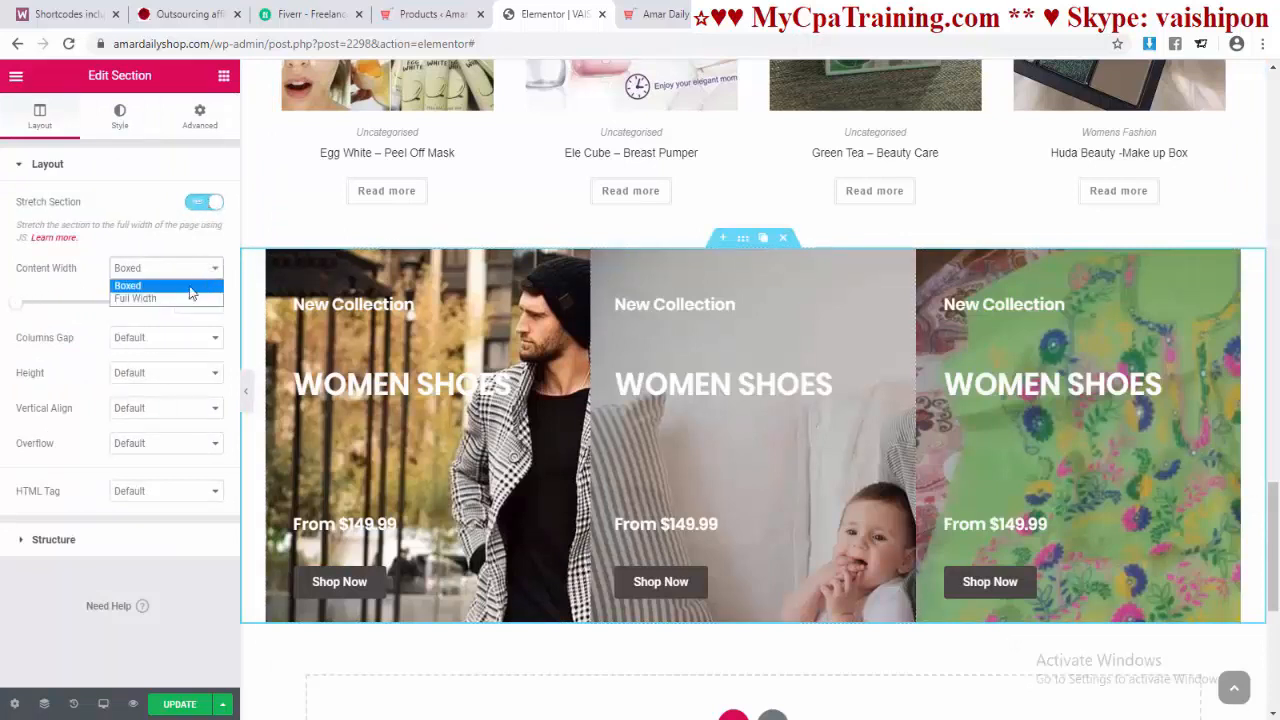
left_click(160, 303)
Step: Compare the three-column banner section in the Elementor page with the live homepage's banners and the section below them
left_click(657, 14)
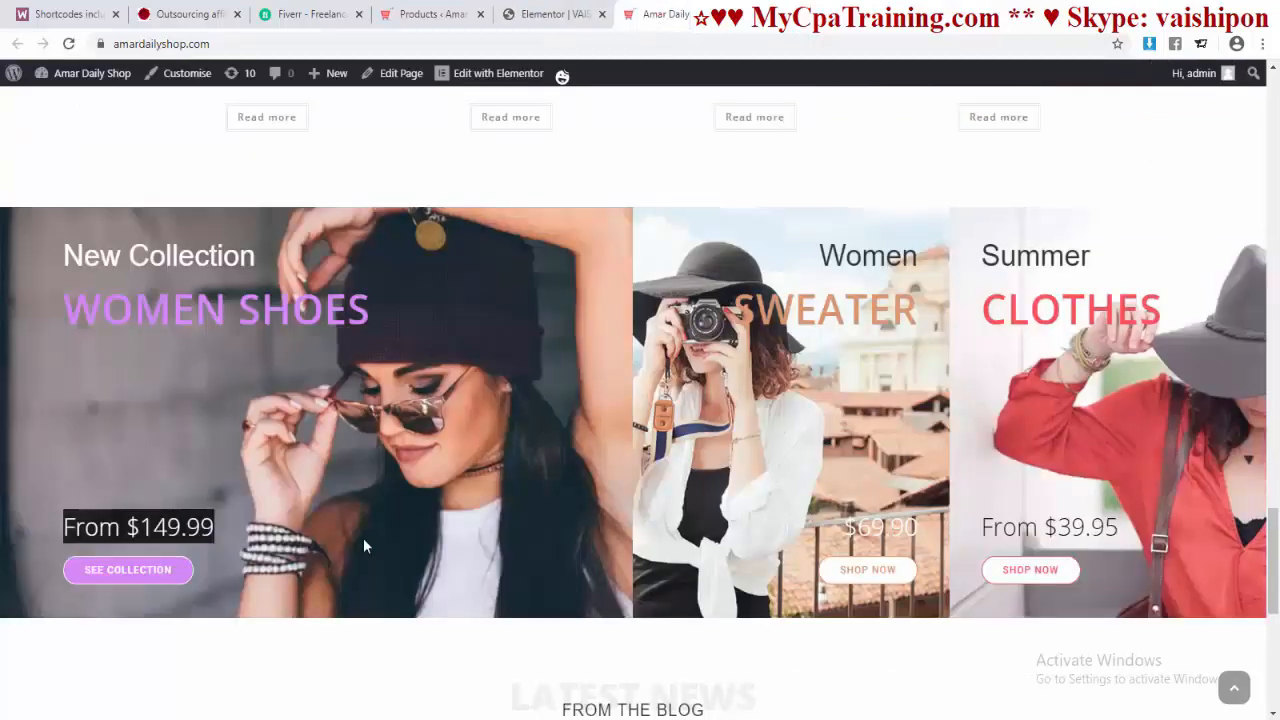
key("ctrl+shift+Tab")
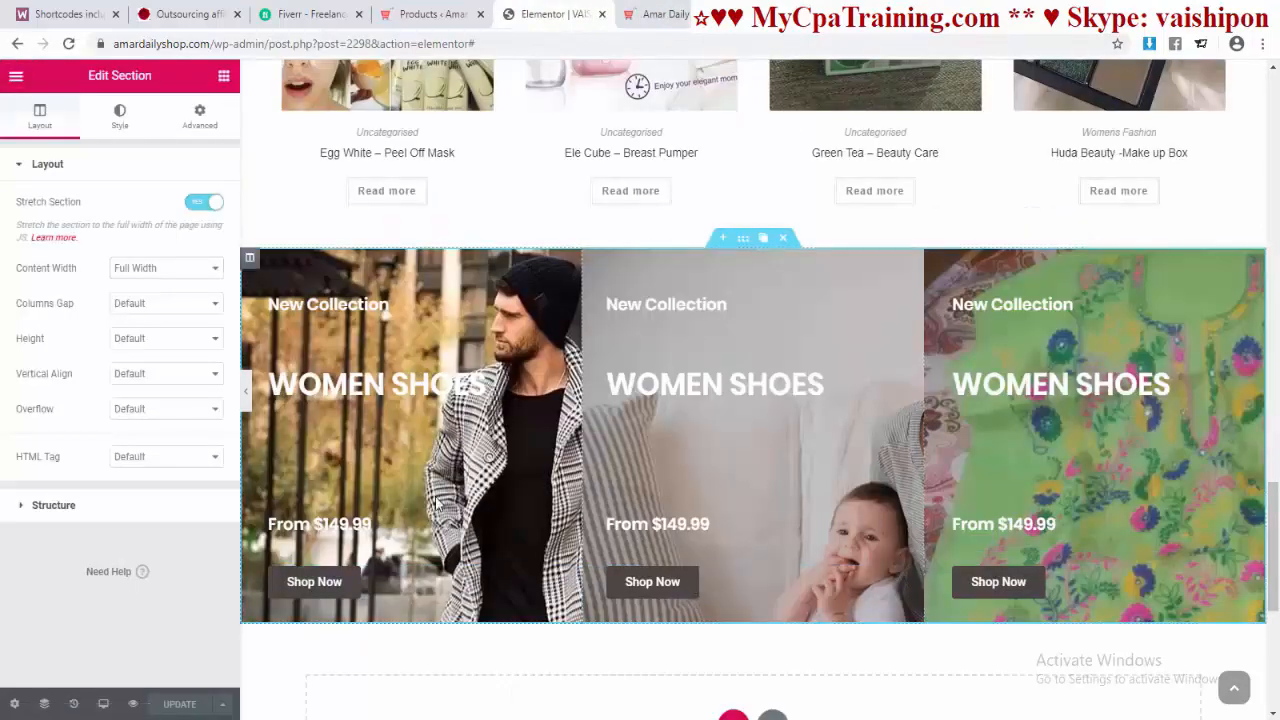
scroll(652, 347, "down", 2)
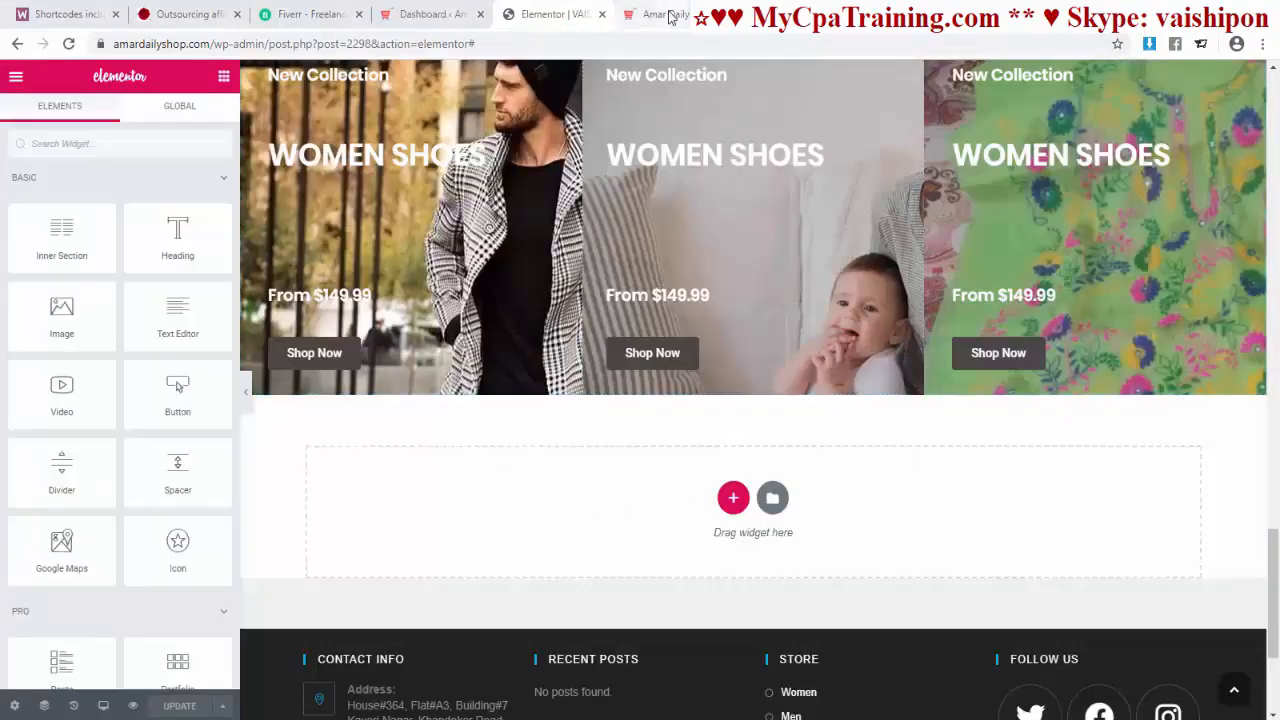
key("ctrl+Tab")
key("ctrl+shift+Tab")
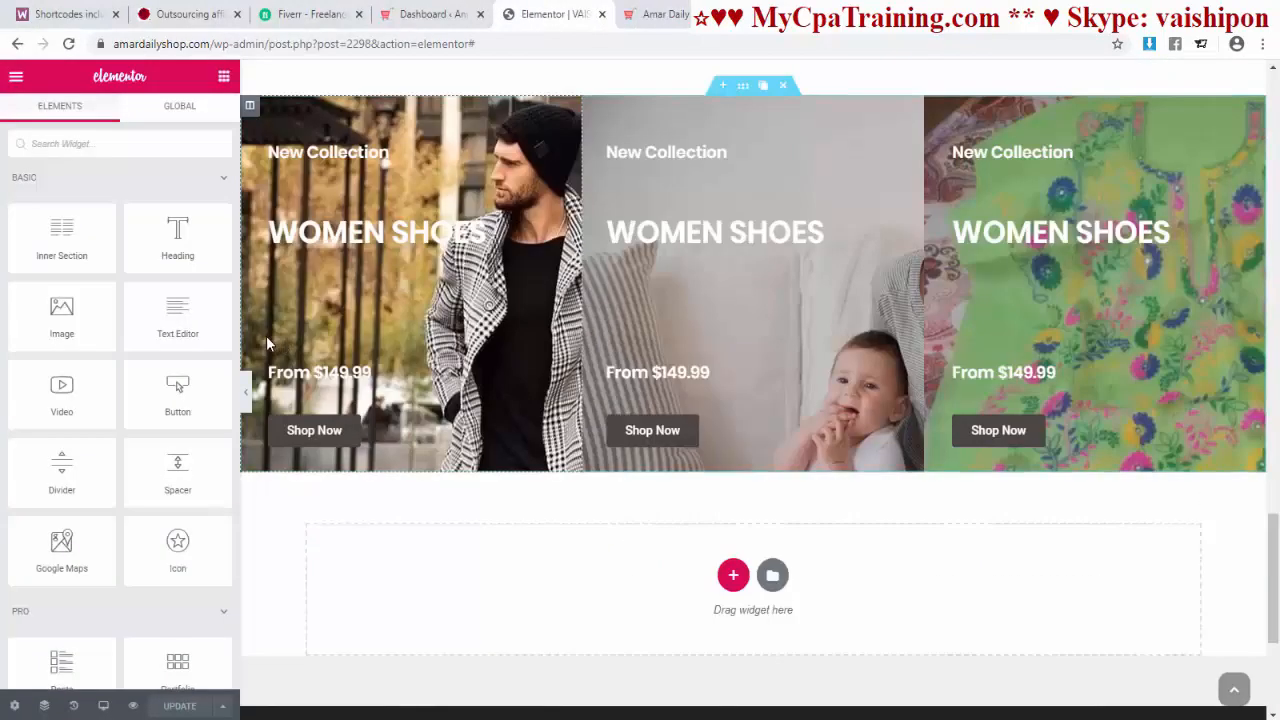
Step: Try adding an Inner Section below the banner section, and undo it
left_click_drag(254, 311, 717, 570)
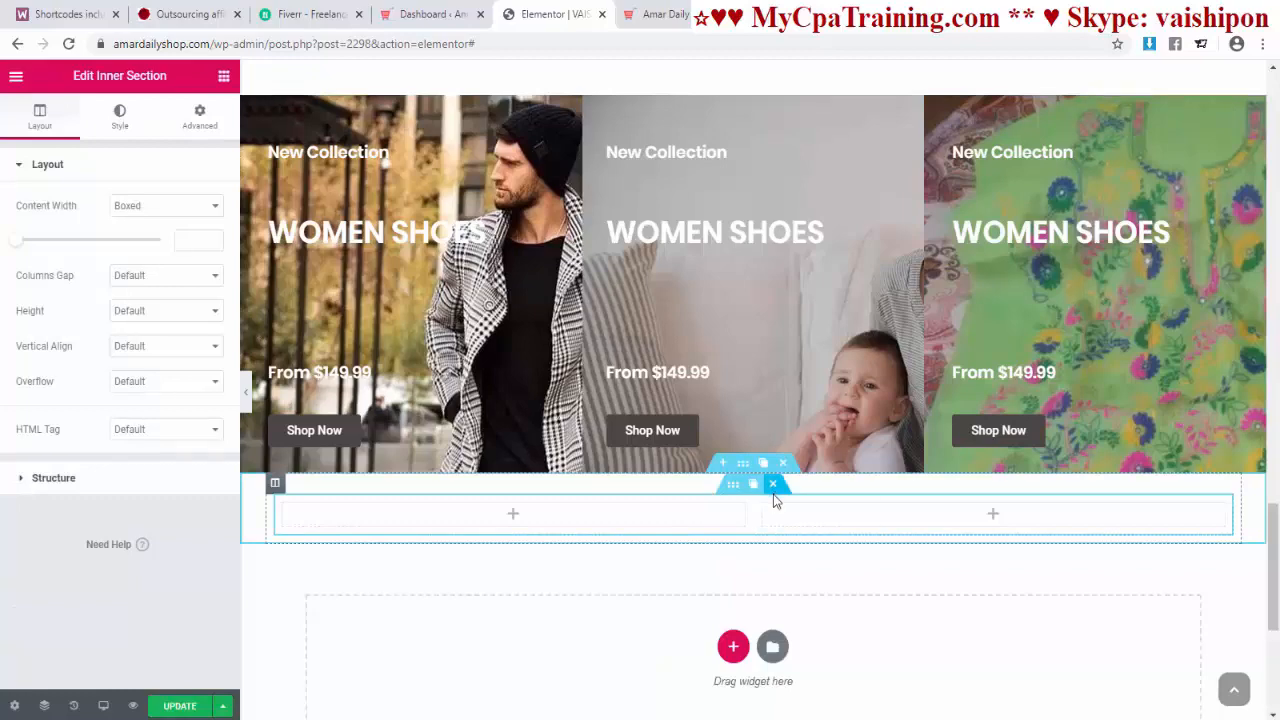
key("ctrl+z")
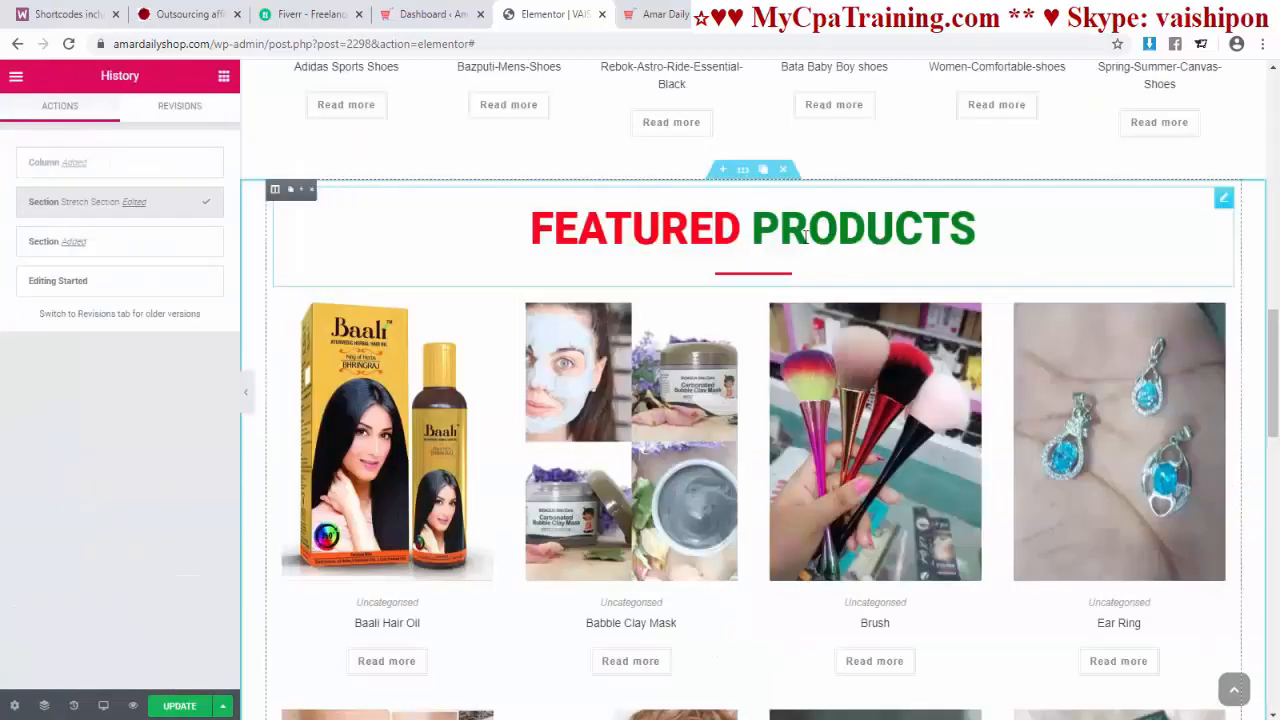
Step: Duplicate the Featured Products heading and move the copy into a new section below the three-column banners
left_click(1222, 199)
left_click(1203, 199)
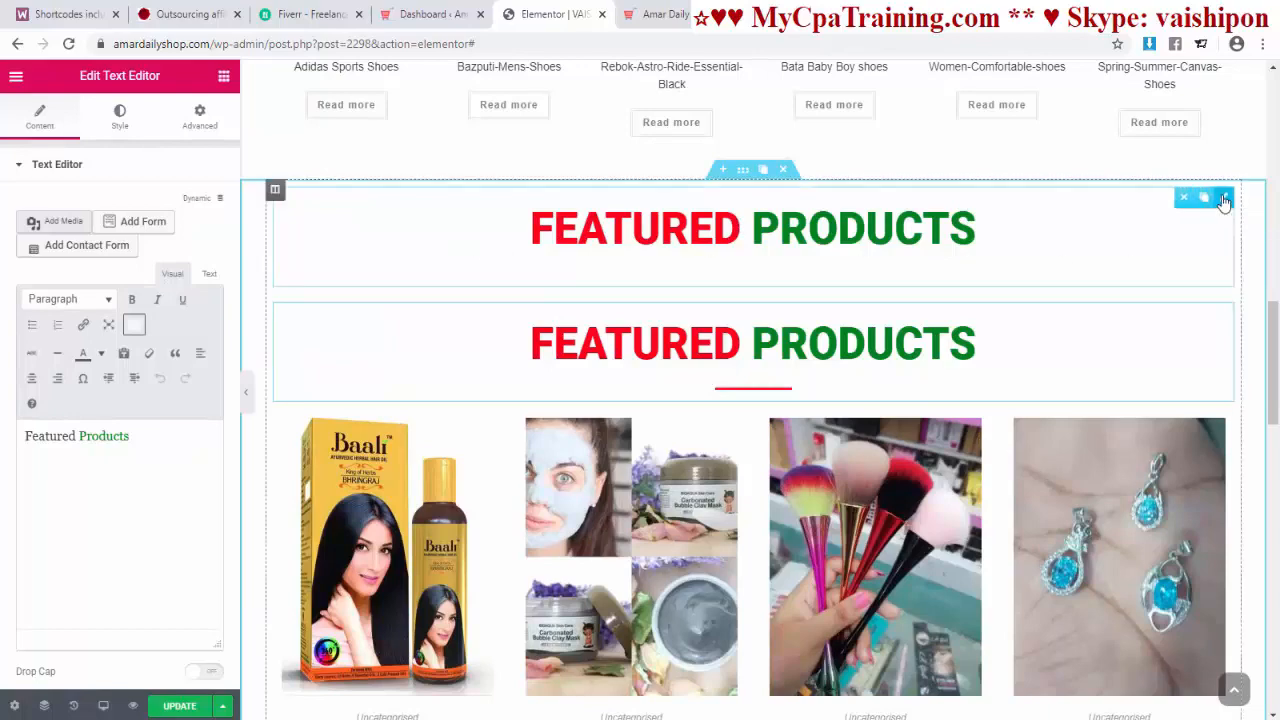
left_click_drag(1200, 208, 878, 697)
scroll(788, 699, "down", 5)
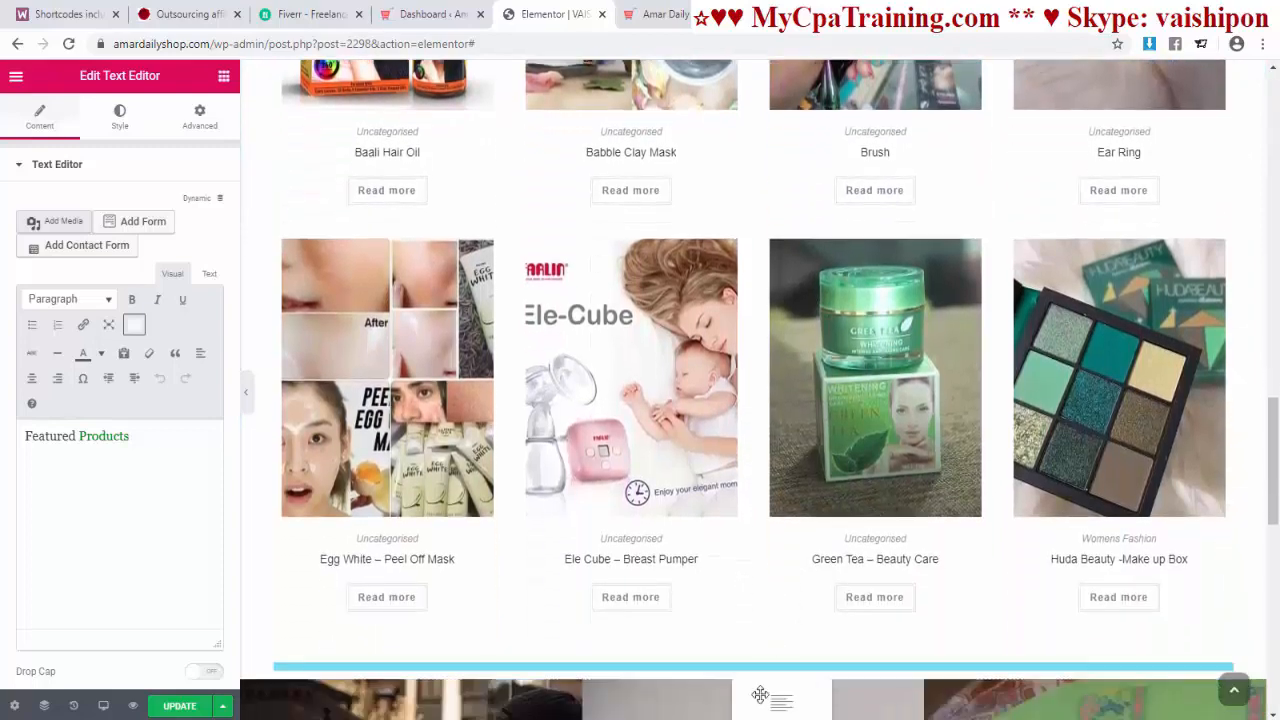
left_click_drag(760, 694, 757, 485)
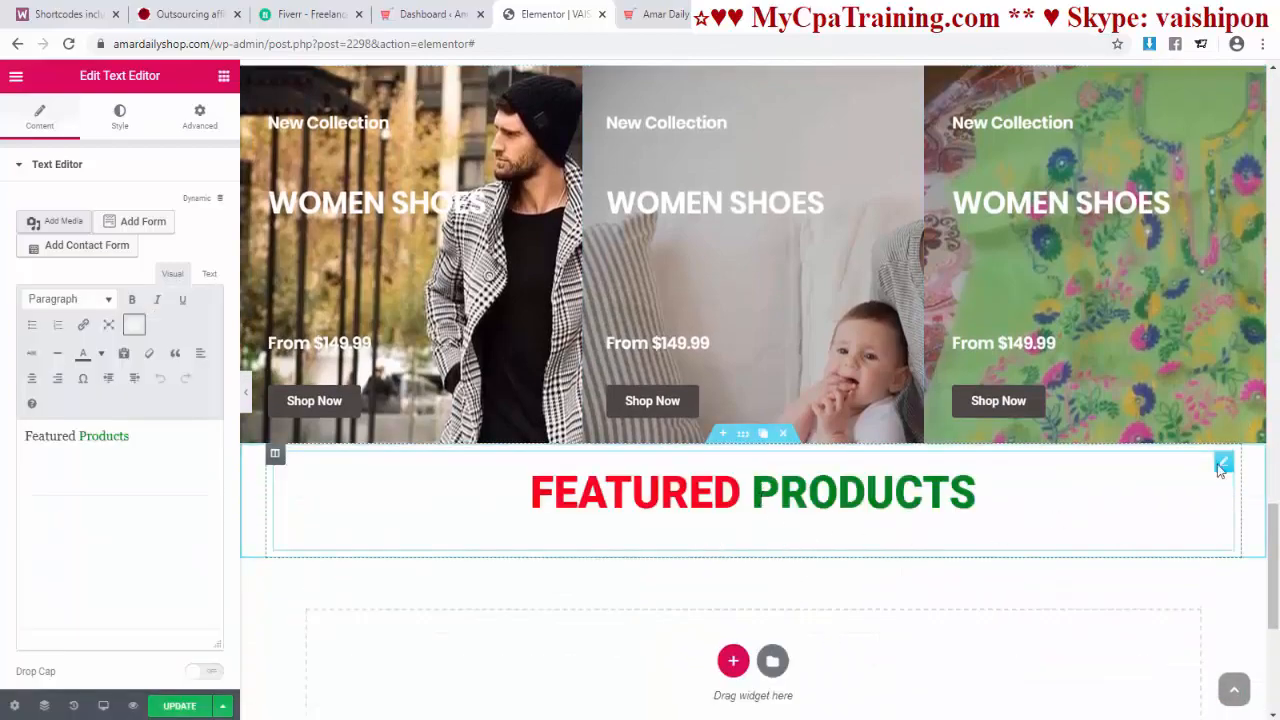
Step: Duplicate the red divider under the New Arrivals heading and move the copy beneath the Featured Products heading below the banners
scroll(1240, 378, "up", 10)
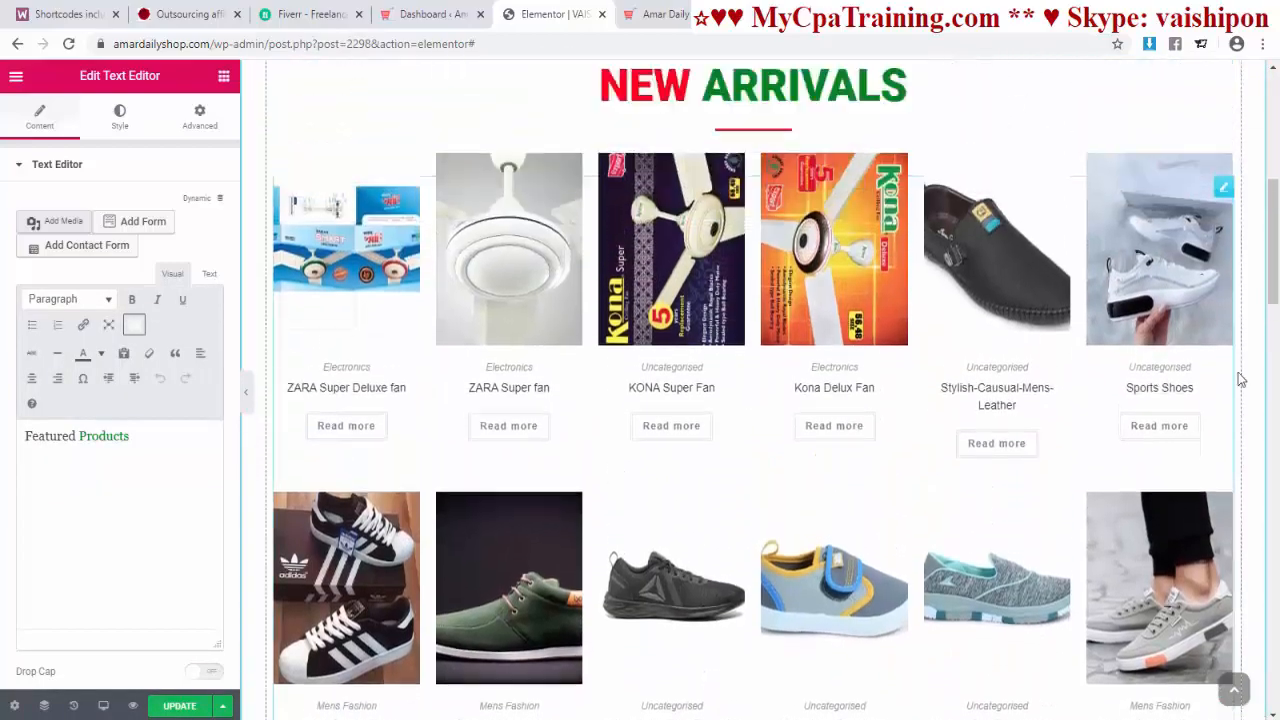
scroll(1238, 378, "up", 2)
left_click(742, 315)
right_click(742, 320)
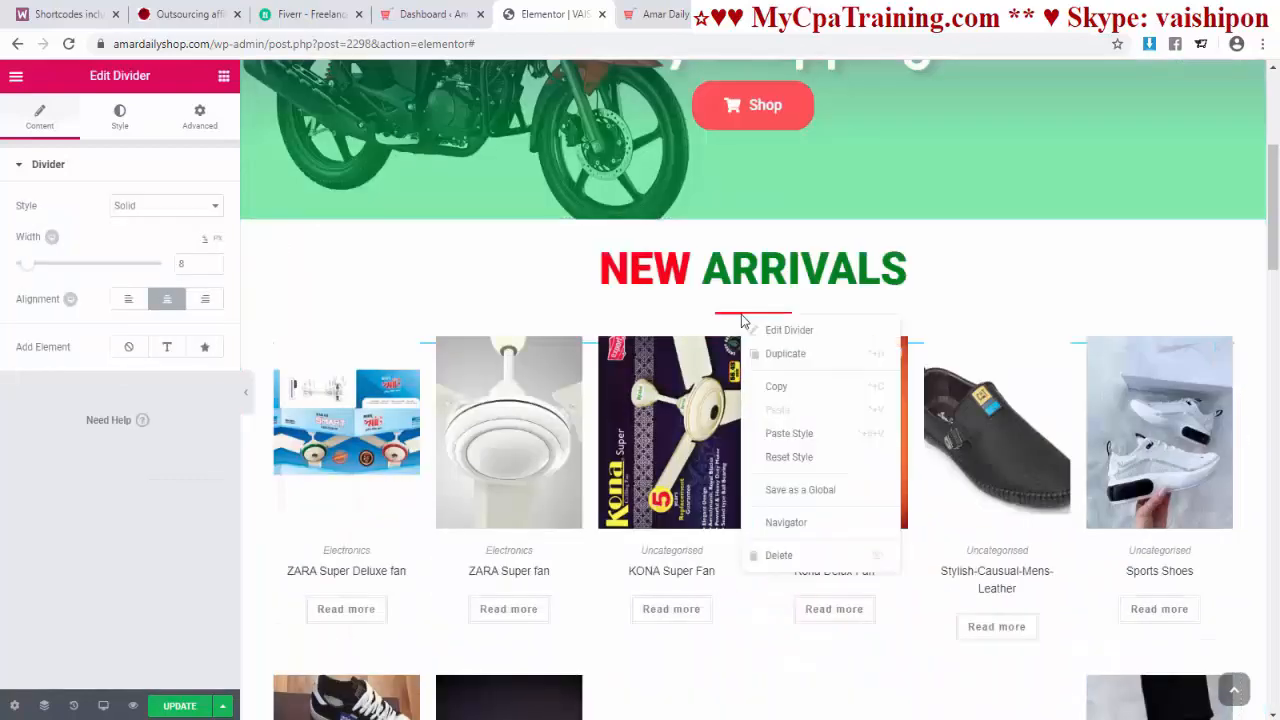
left_click(790, 354)
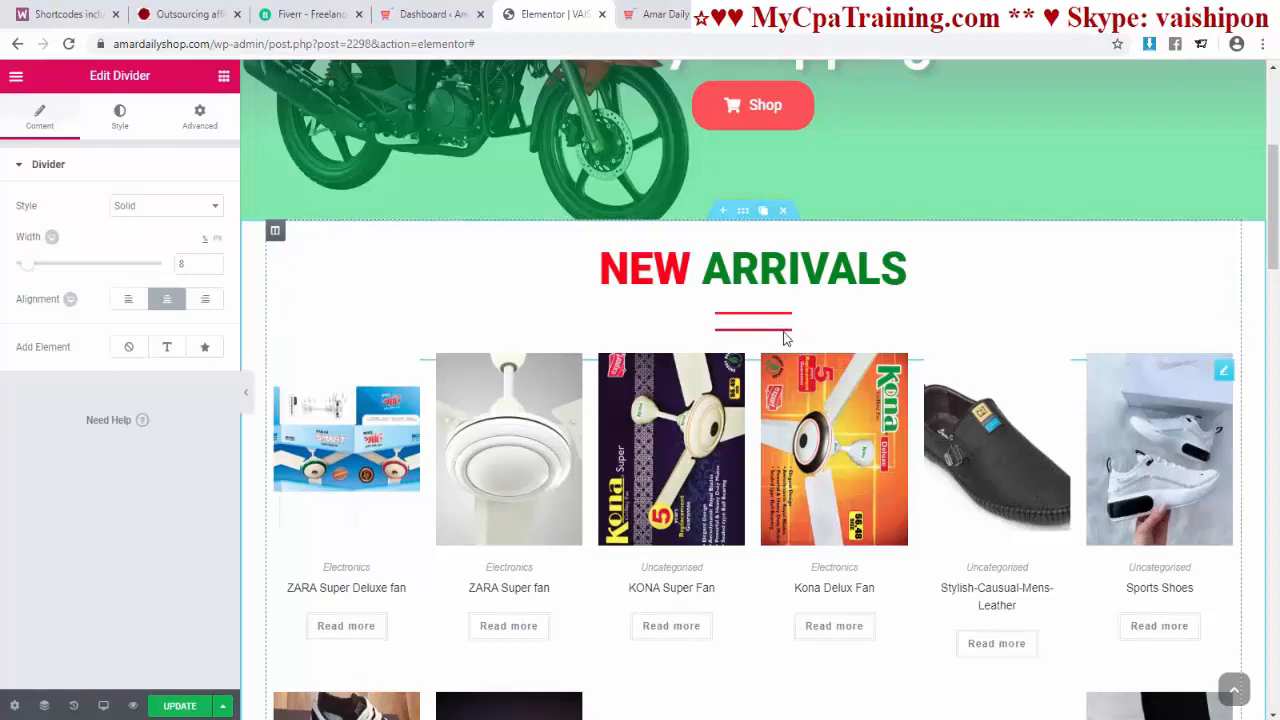
left_click_drag(785, 338, 792, 718)
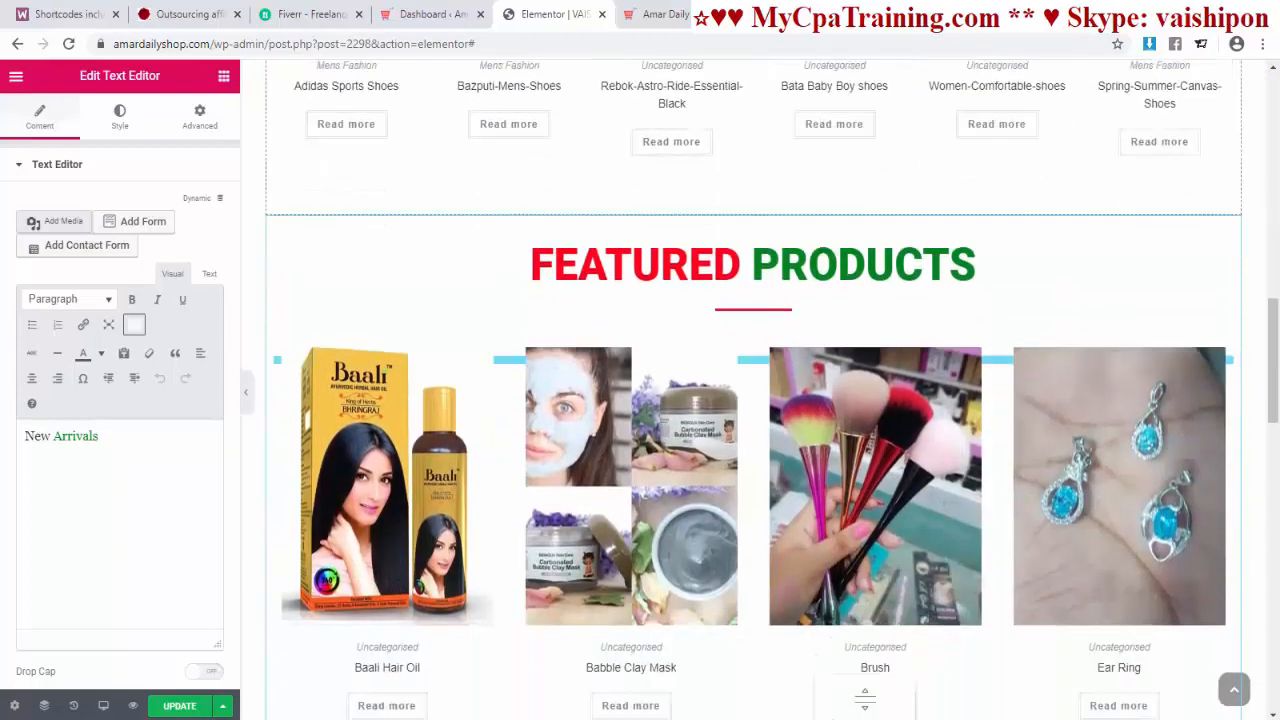
left_click_drag(865, 697, 831, 608)
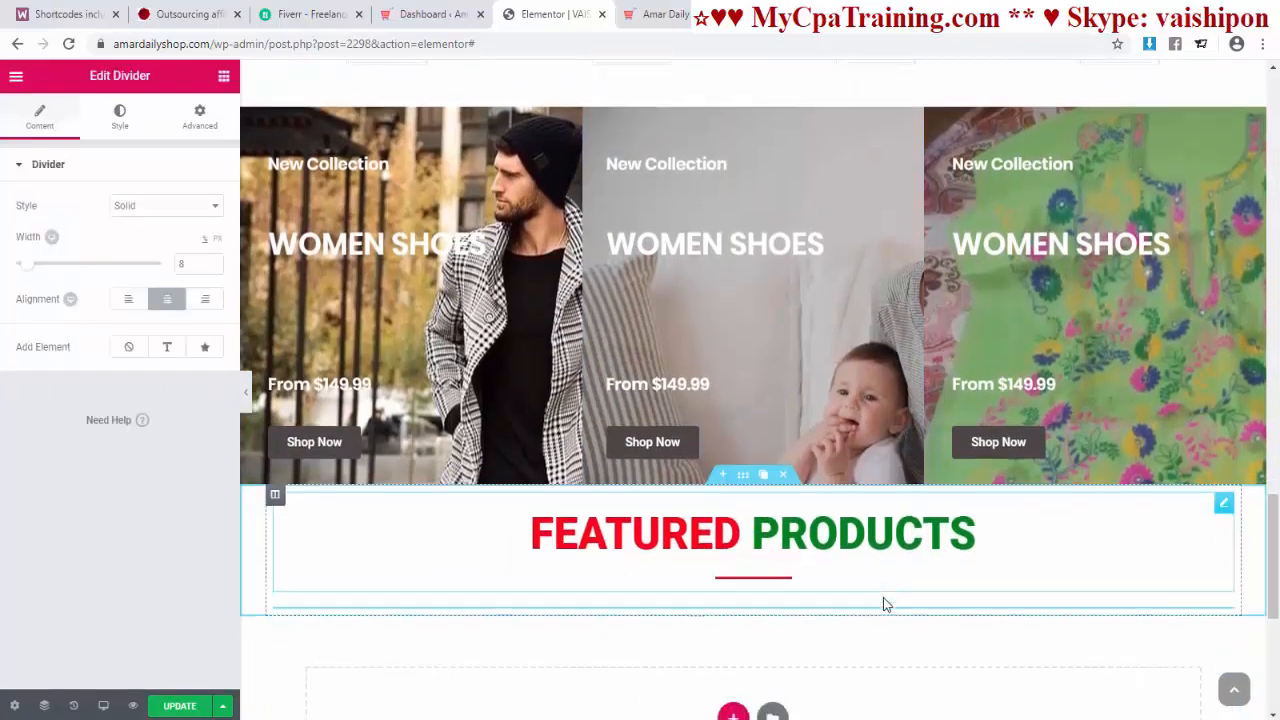
Step: Change the copied heading below the banners to "Latest News", following the live homepage's blog section title
scroll(886, 603, "down", 2)
scroll(886, 603, "up", 1)
left_click(660, 460)
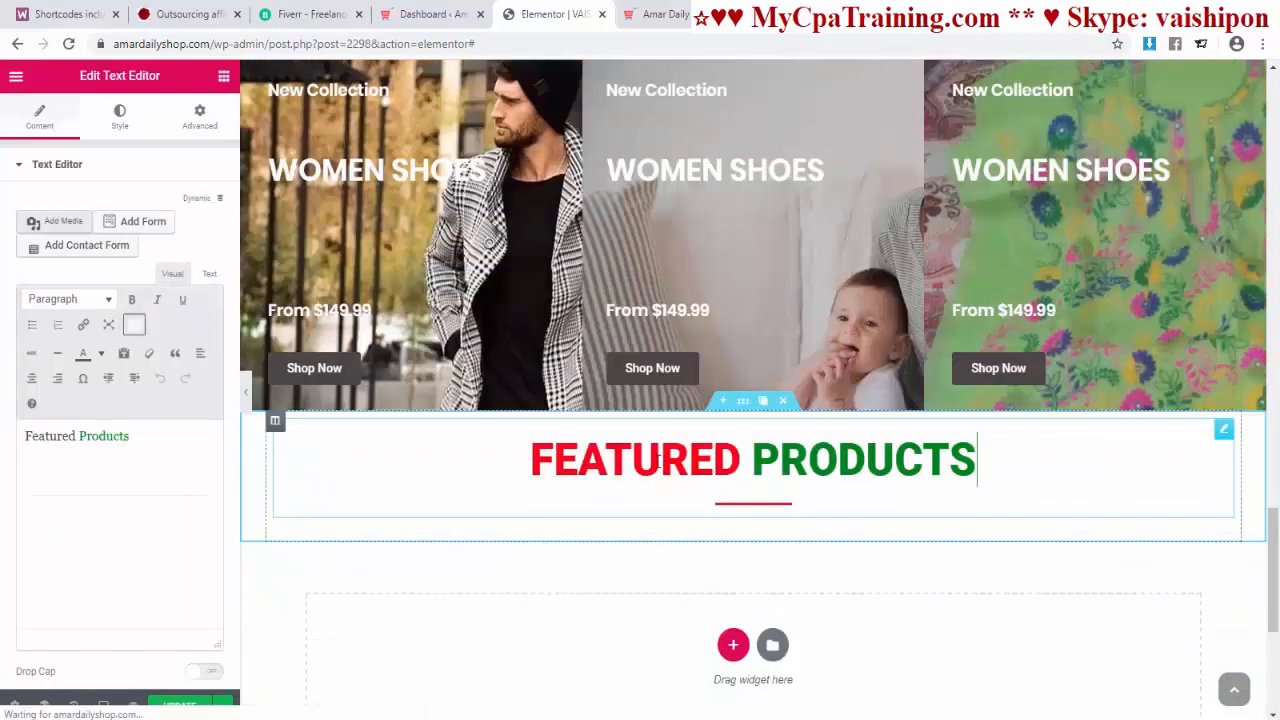
double_click(636, 463)
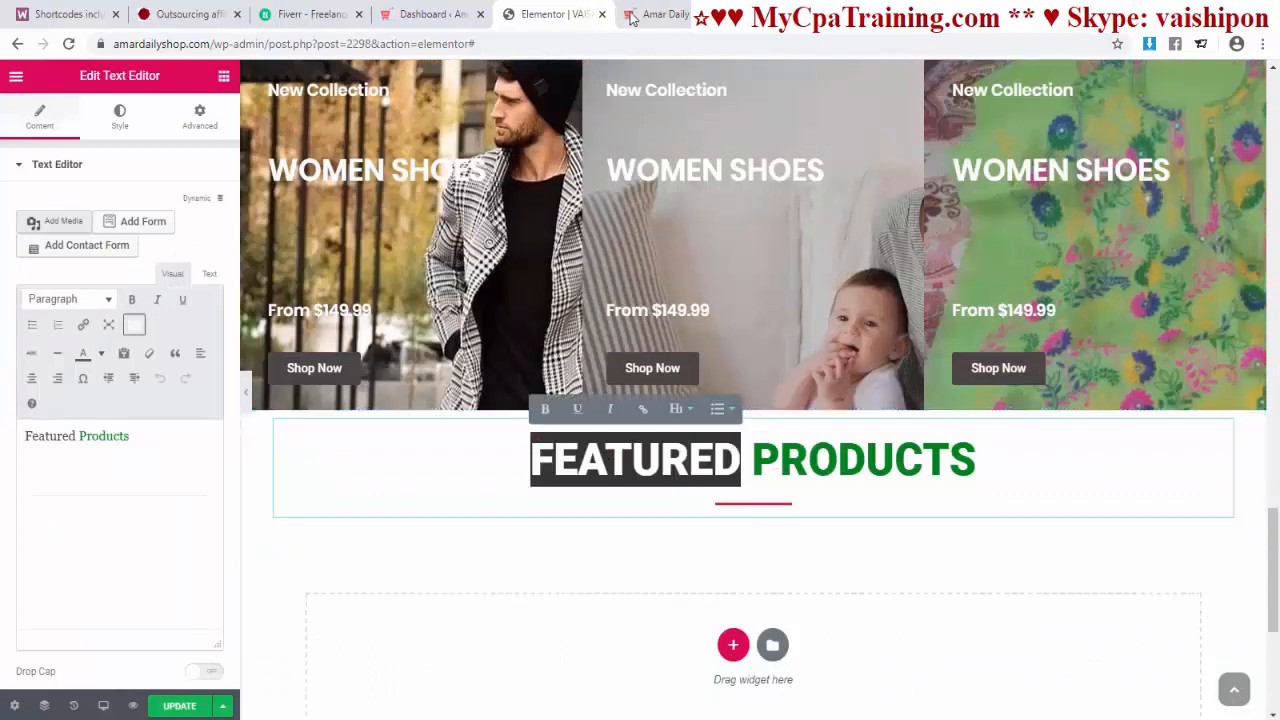
left_click(660, 14)
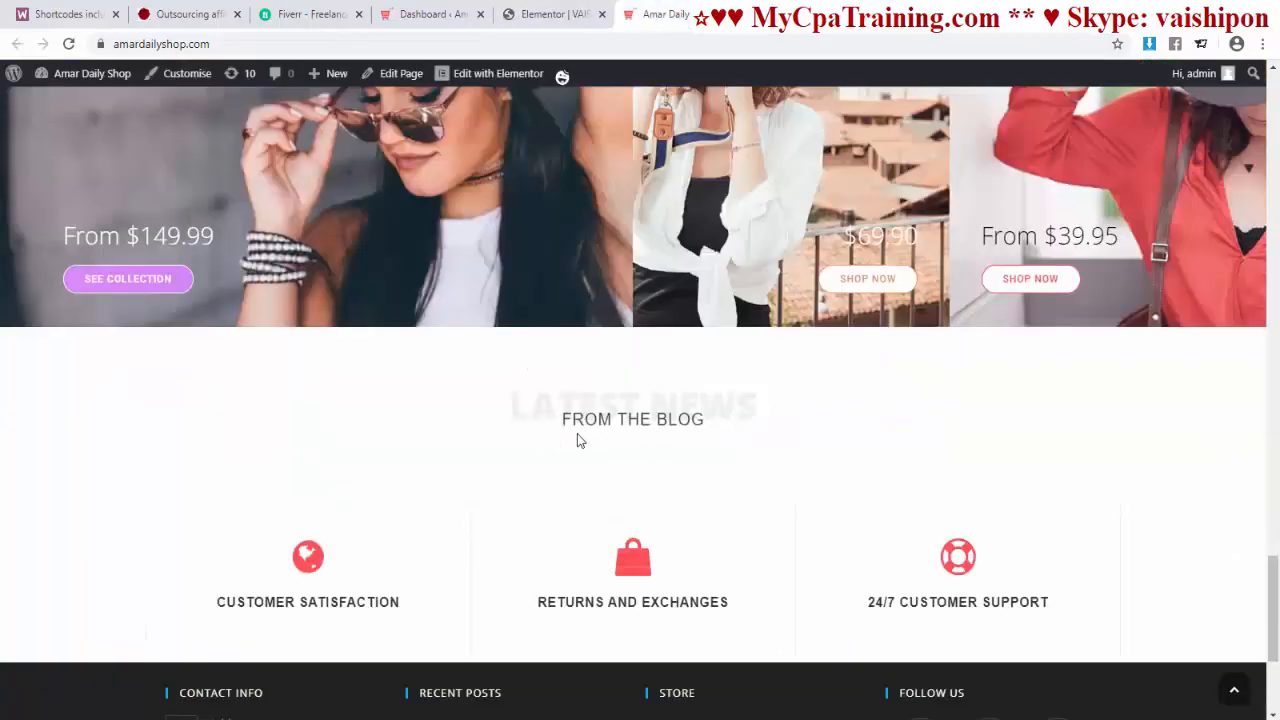
left_click(550, 14)
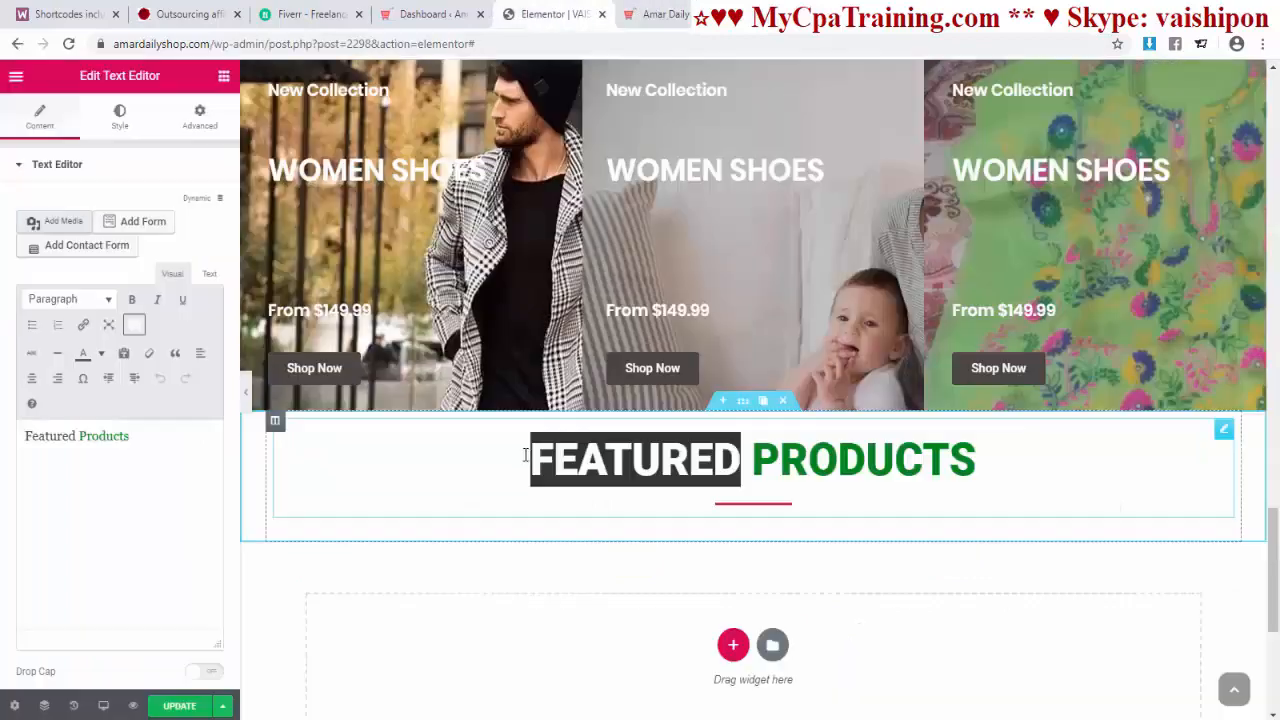
type("Latest")
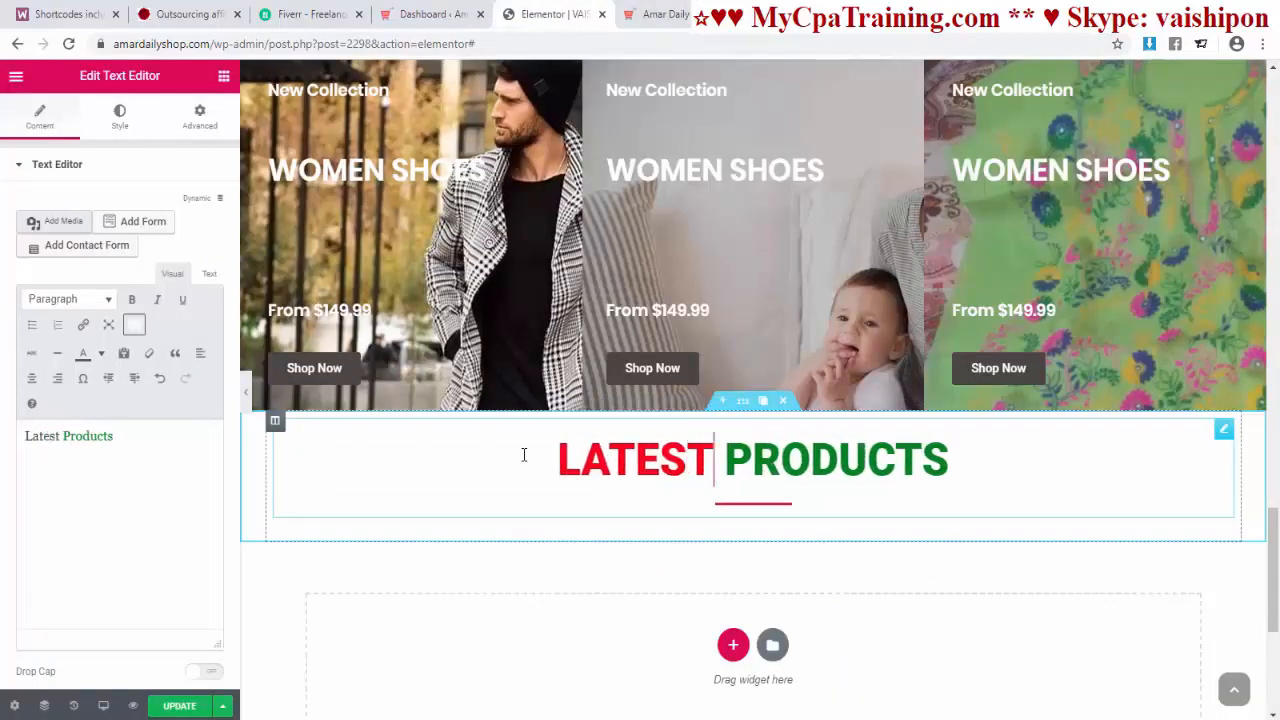
triple_click(795, 446)
left_click(750, 460)
left_click_drag(724, 460, 908, 488)
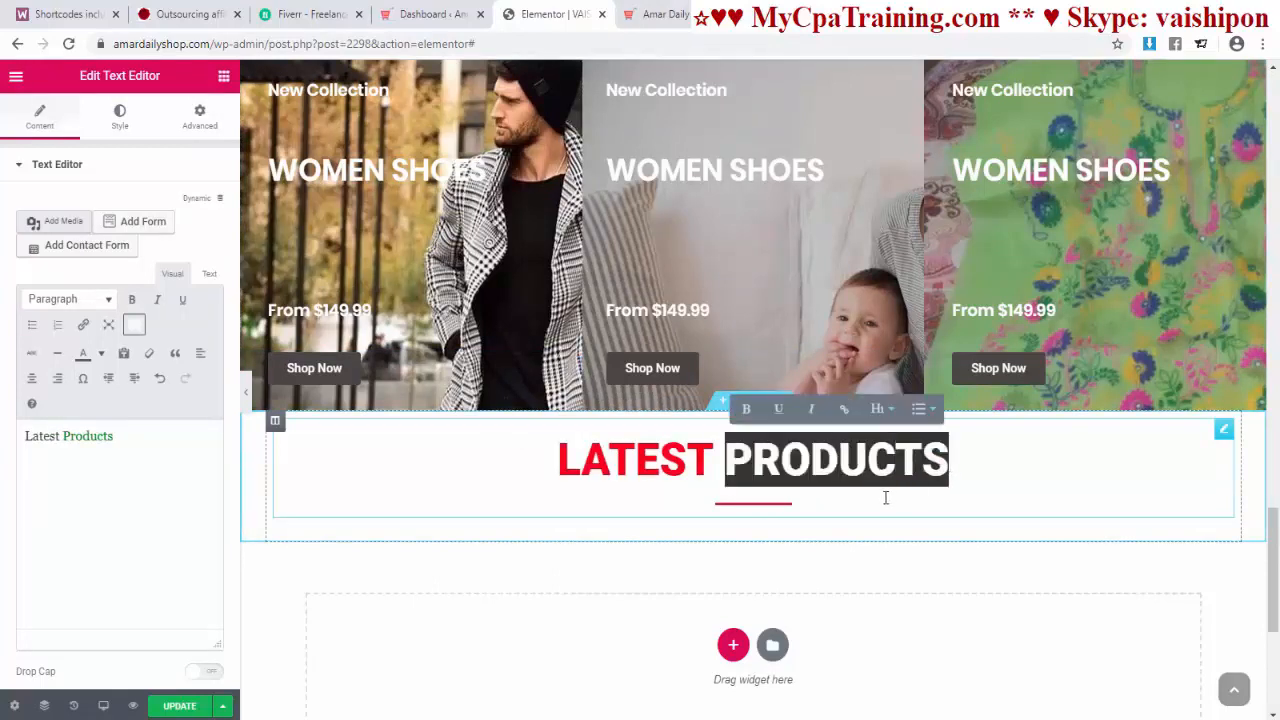
type("News")
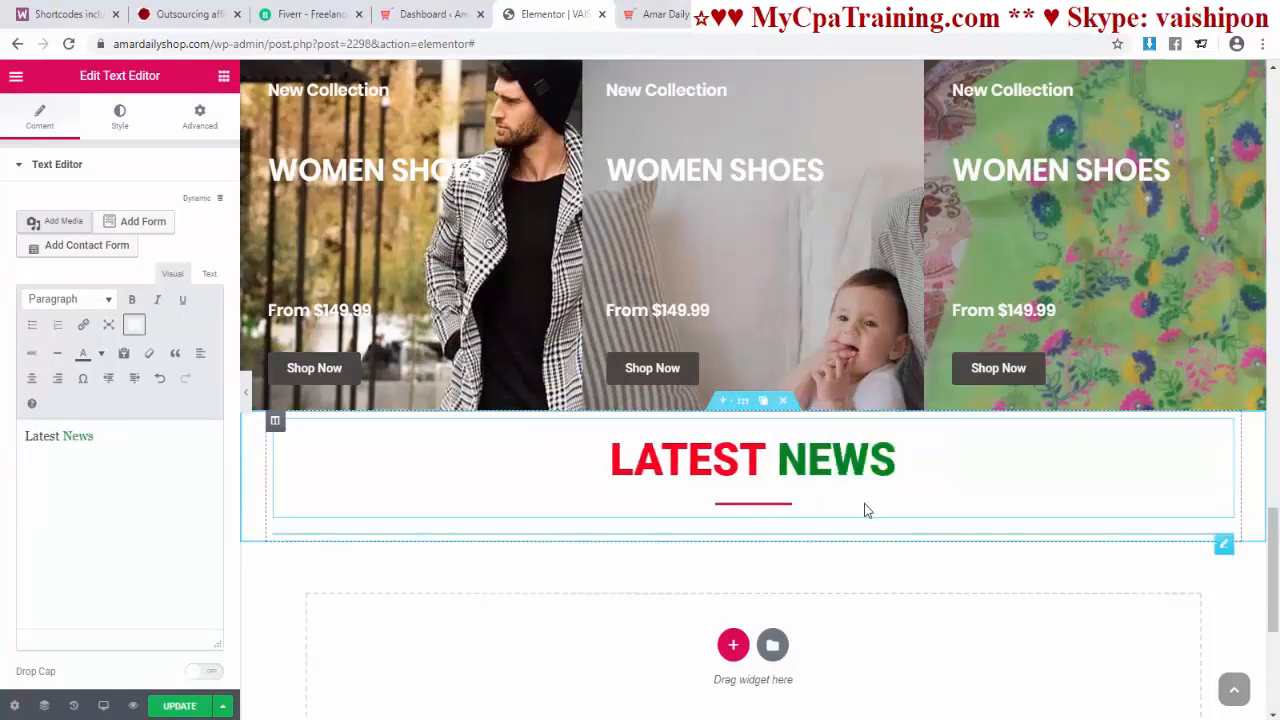
left_click(931, 583)
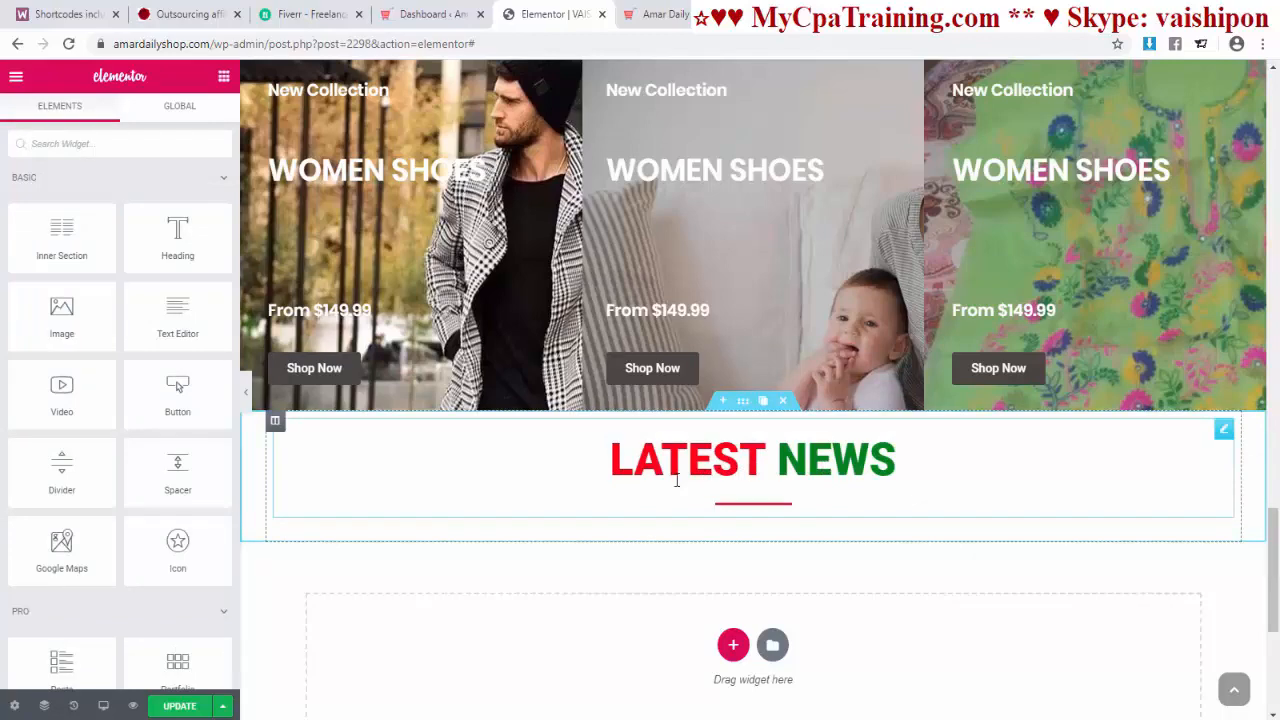
Step: In the WordPress dashboard, search new plugins for "livemesh" and install and activate Livemesh Addons for Elementor Page Builder
left_click(428, 14)
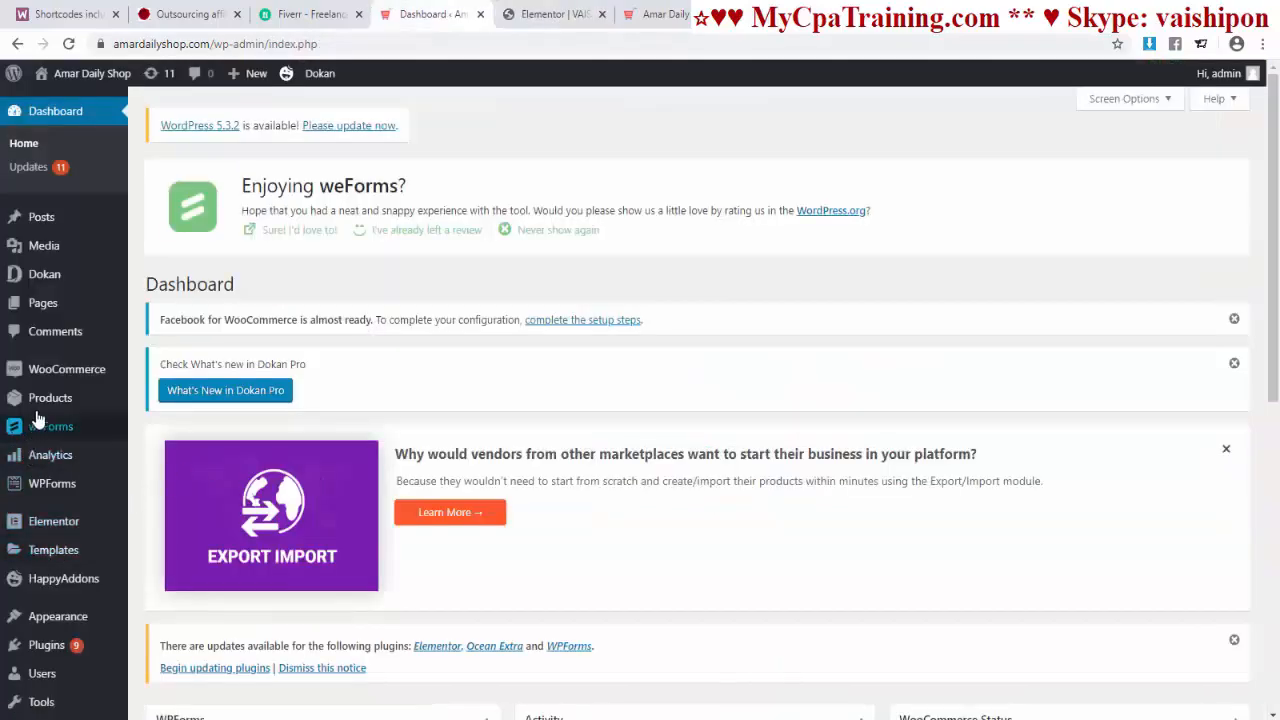
left_click(46, 645)
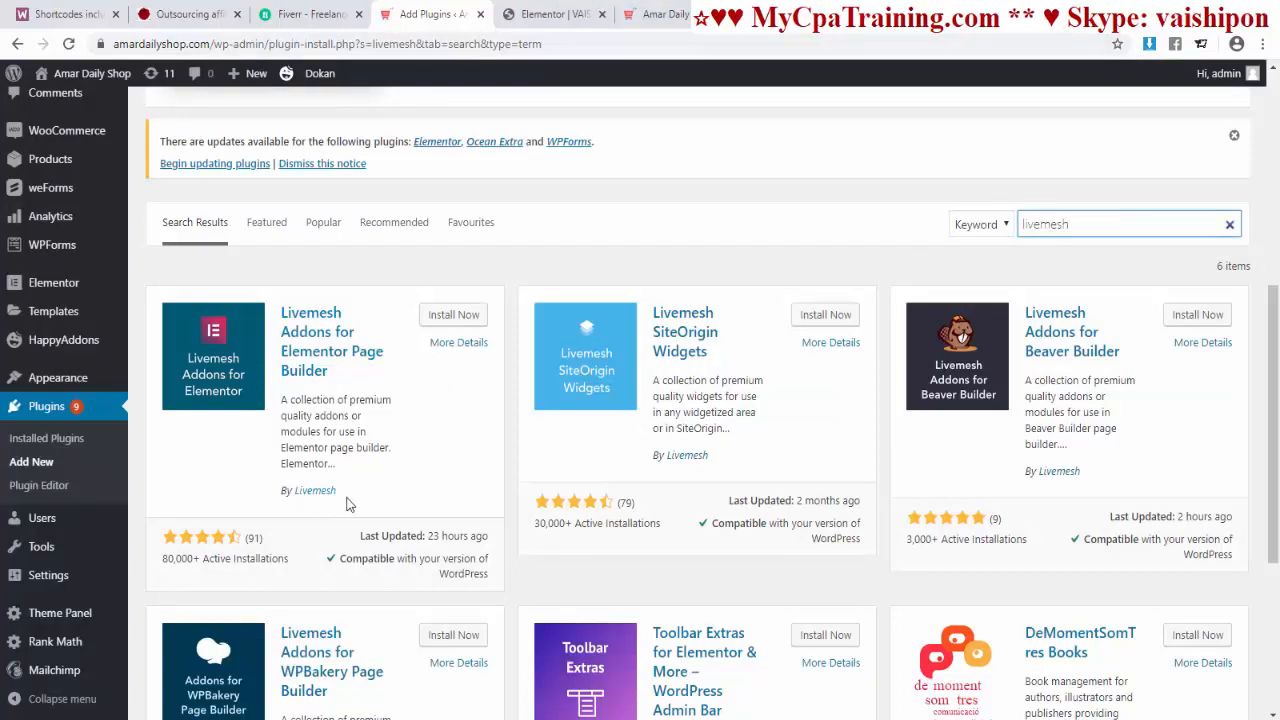
left_click(449, 318)
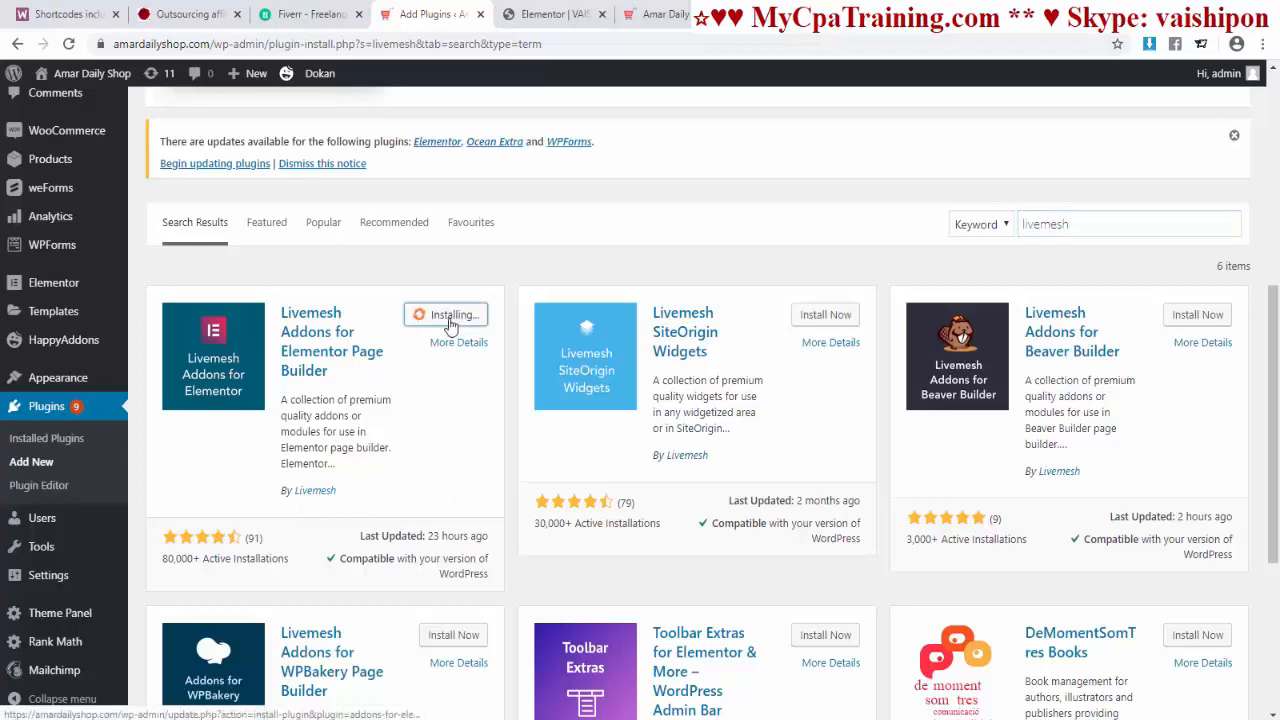
left_click(447, 326)
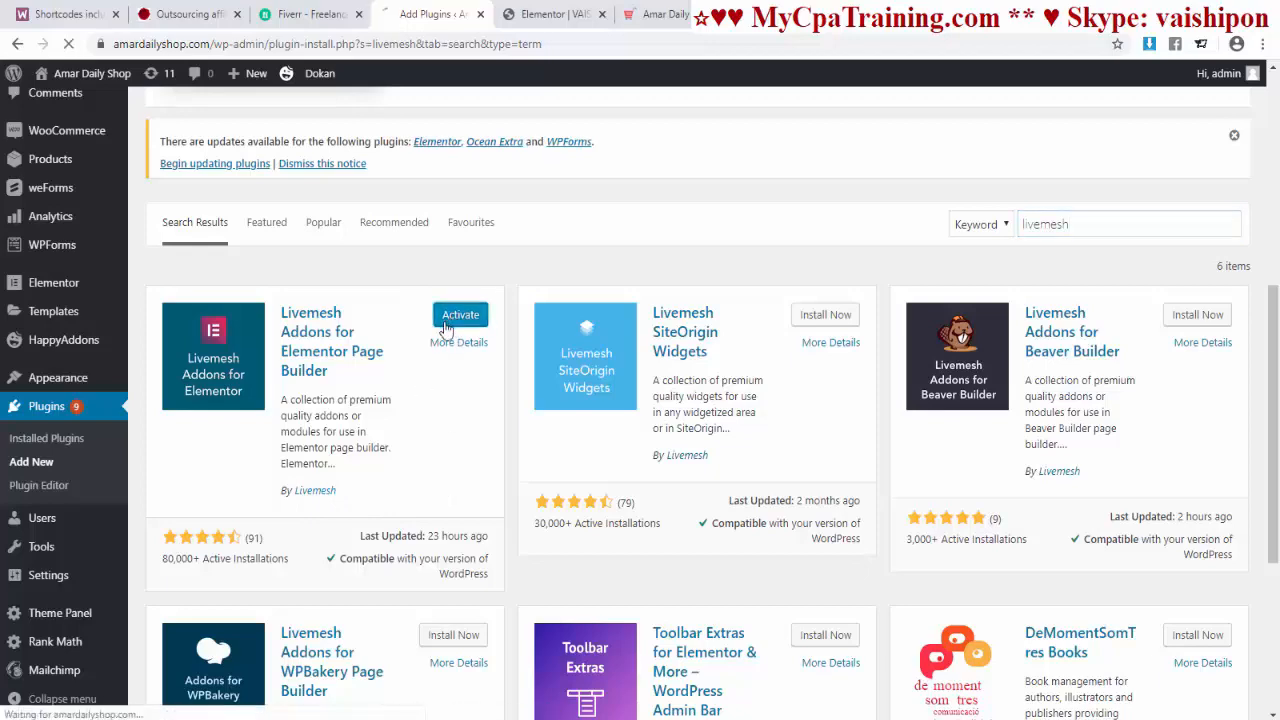
Step: Return to the Elementor editor and update the homepage with the Latest News section
key("ctrl+Tab")
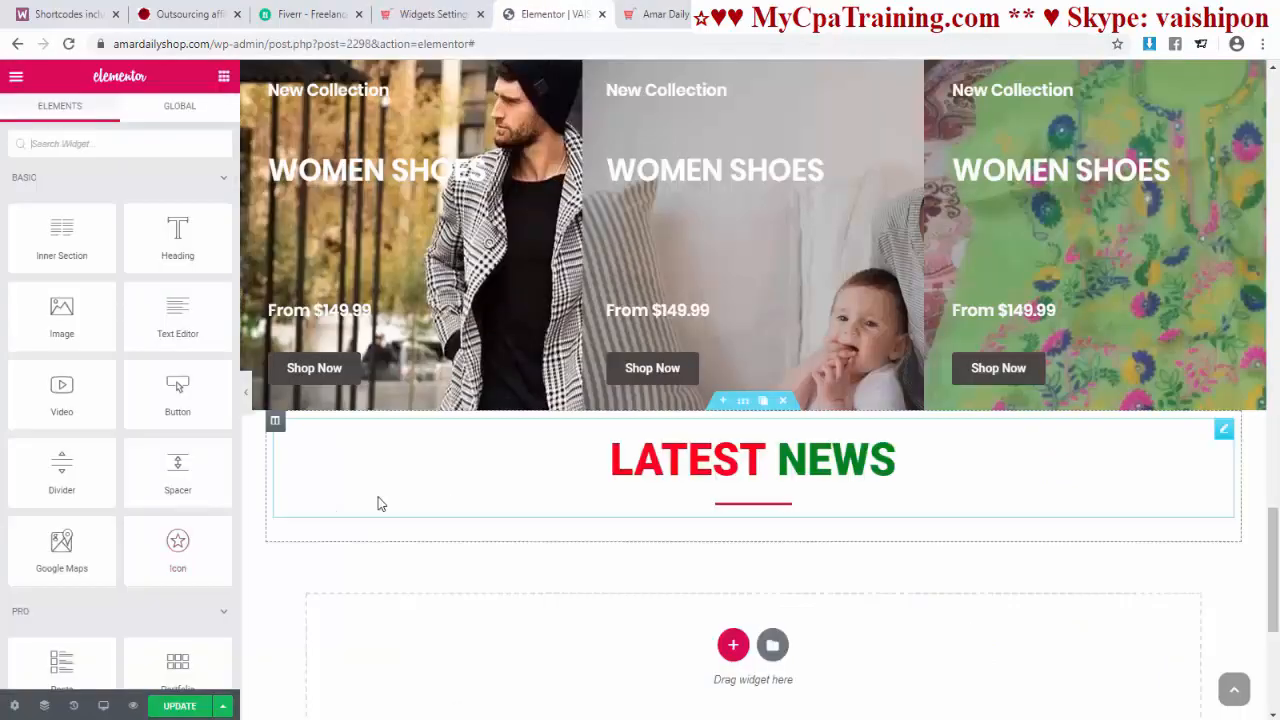
left_click(180, 706)
left_click(600, 44)
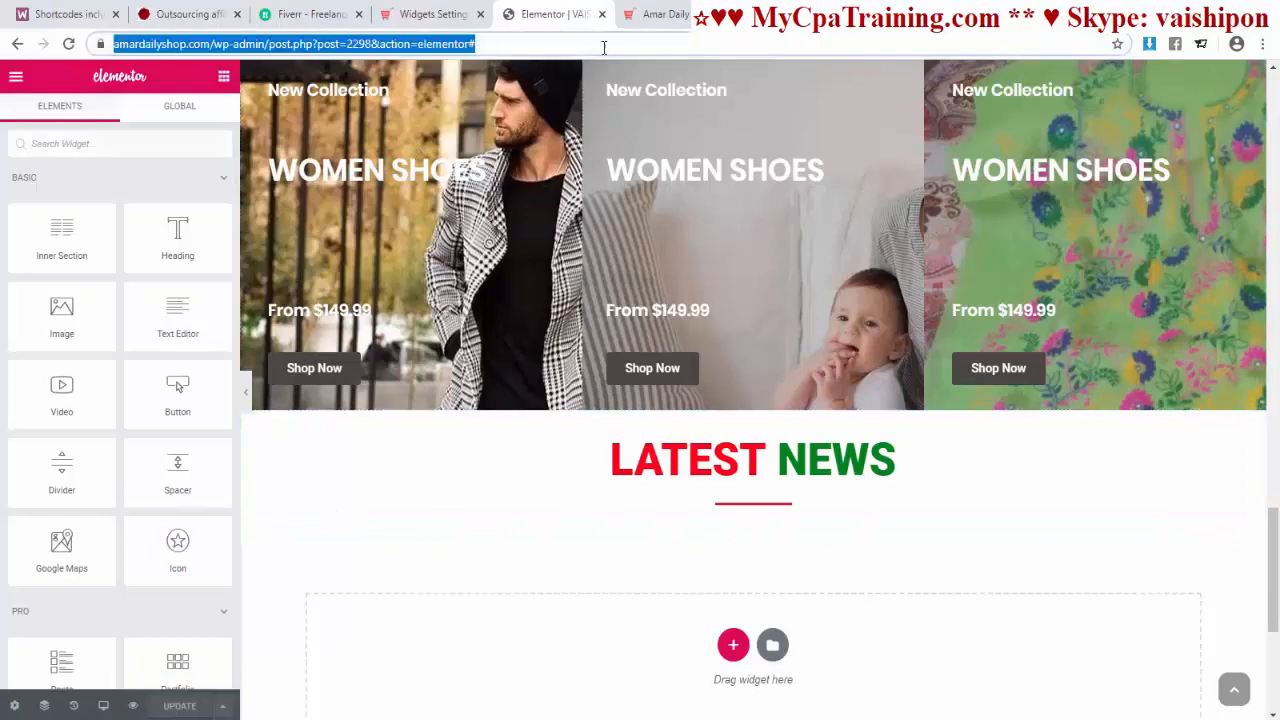
left_click(590, 114)
scroll(586, 116, "down", 1)
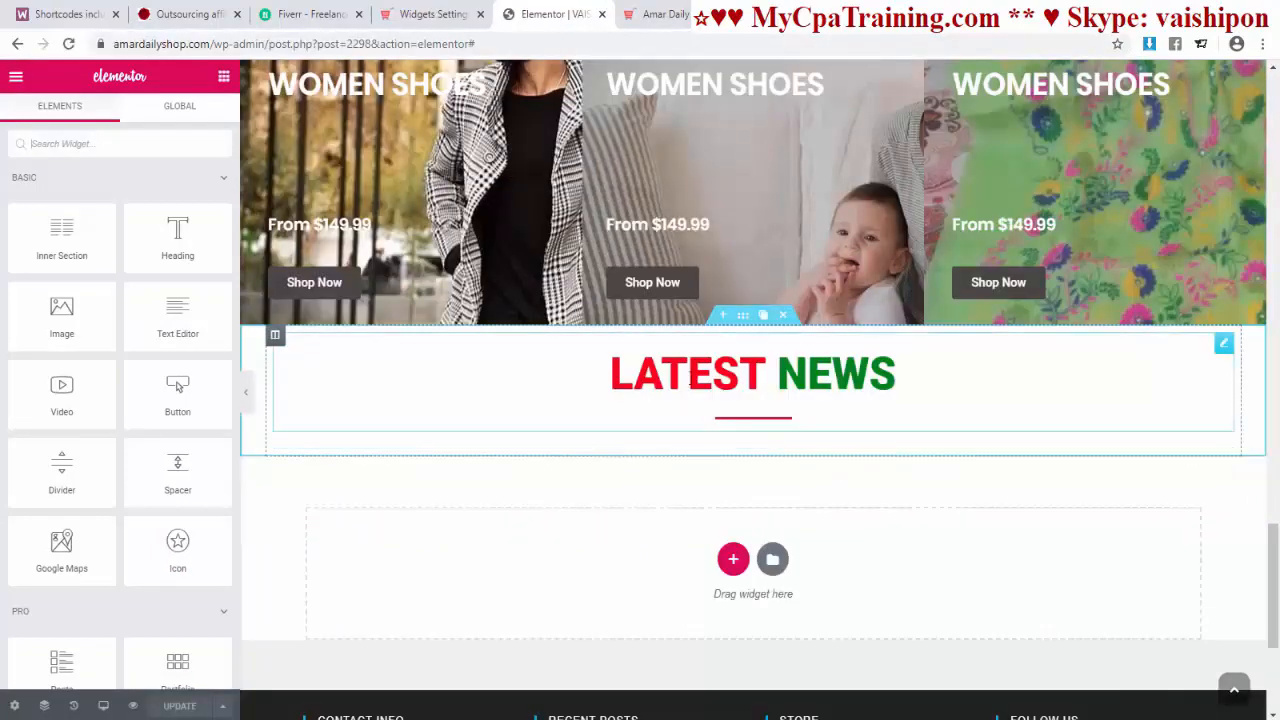
Step: Search the widgets for "post" and add a Posts Grid beneath the Latest News heading and divider
left_click(95, 152)
type("post")
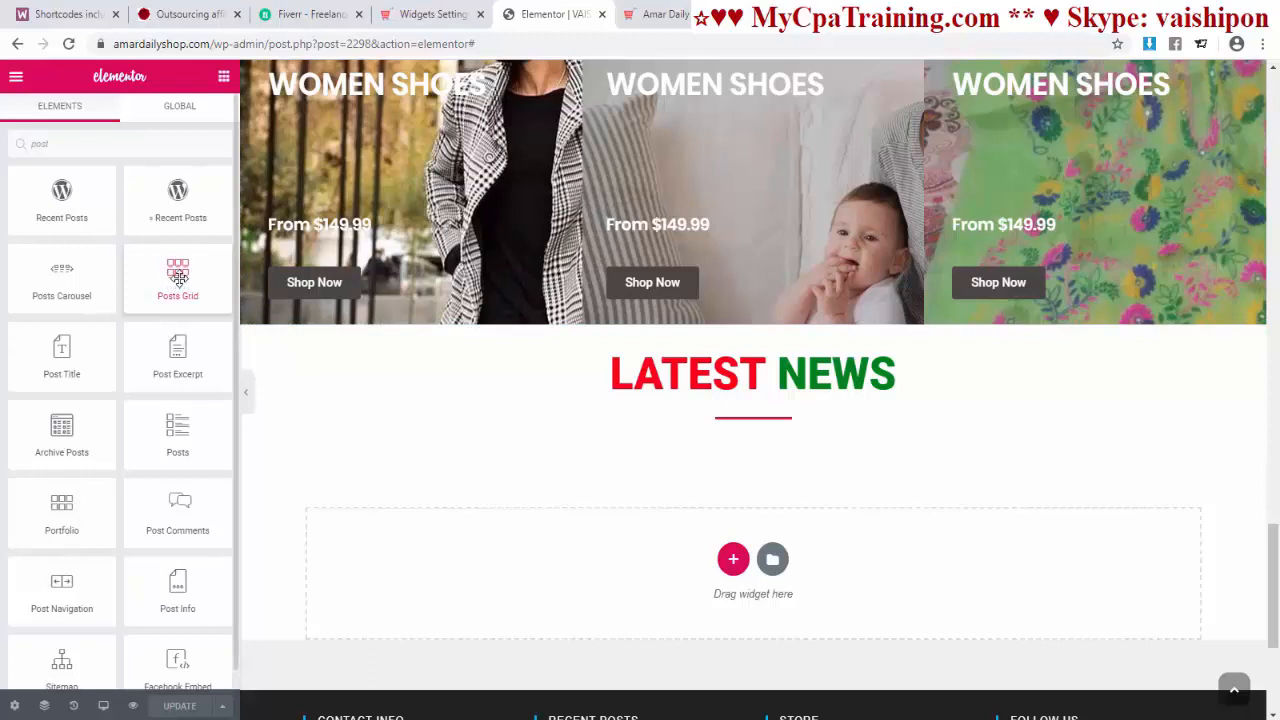
left_click_drag(178, 280, 750, 434)
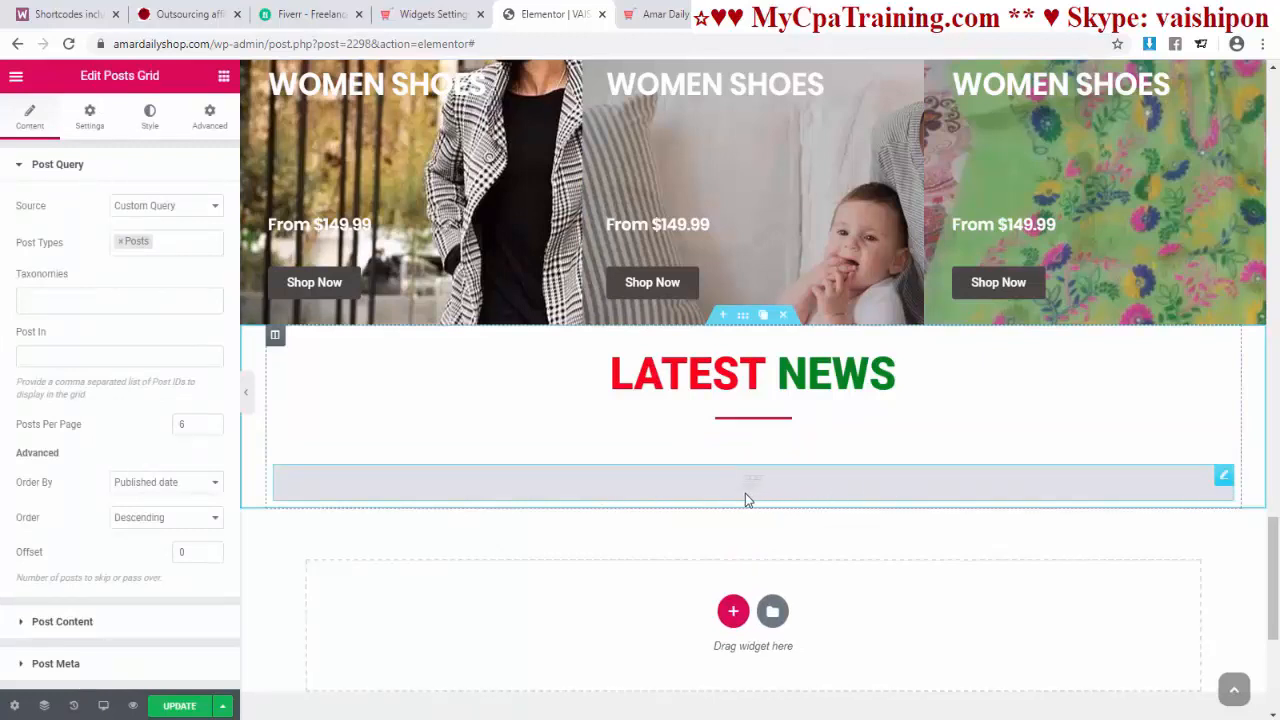
Step: Switch to the WordPress dashboard and start a new blog post titled "TEST"
left_click(433, 14)
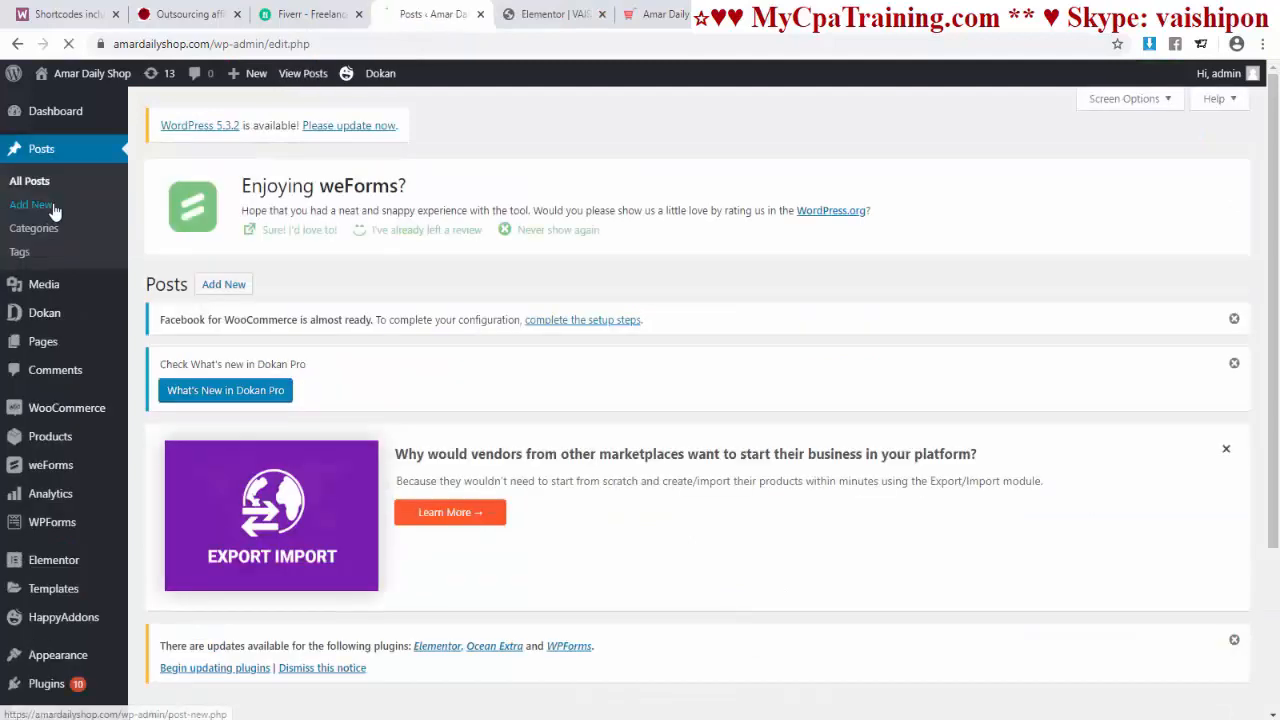
left_click(36, 206)
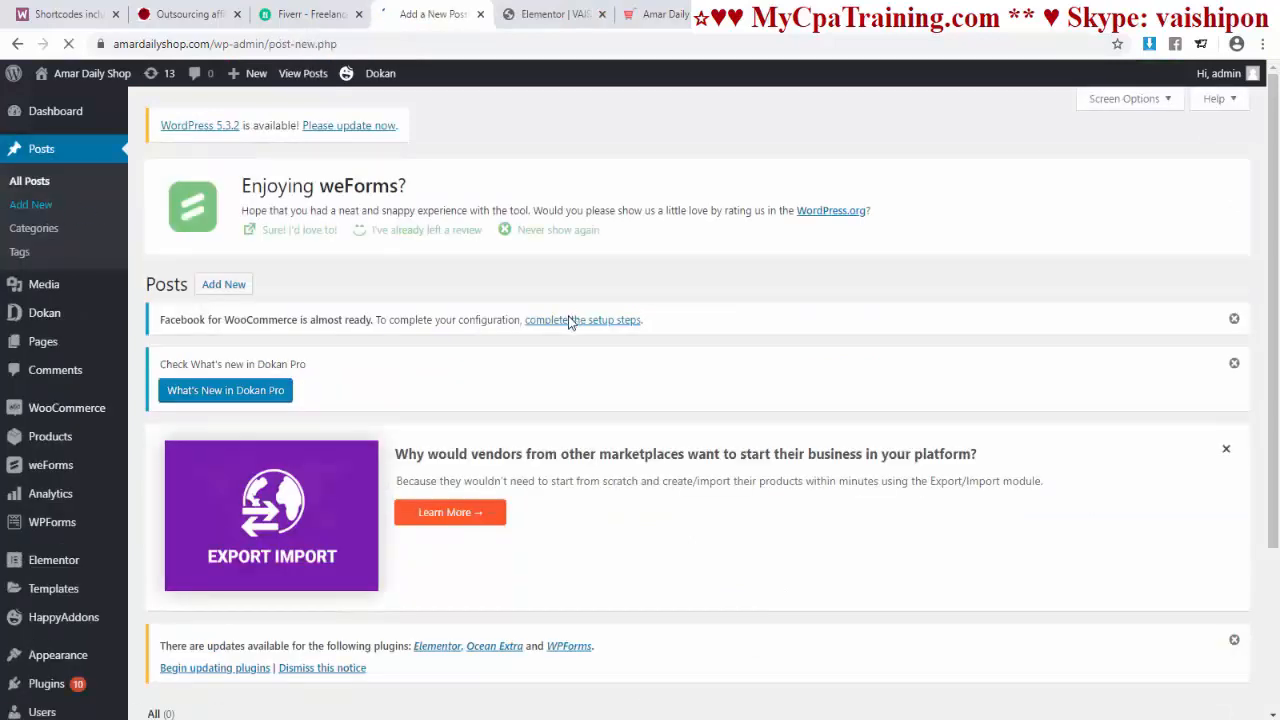
type("TEST")
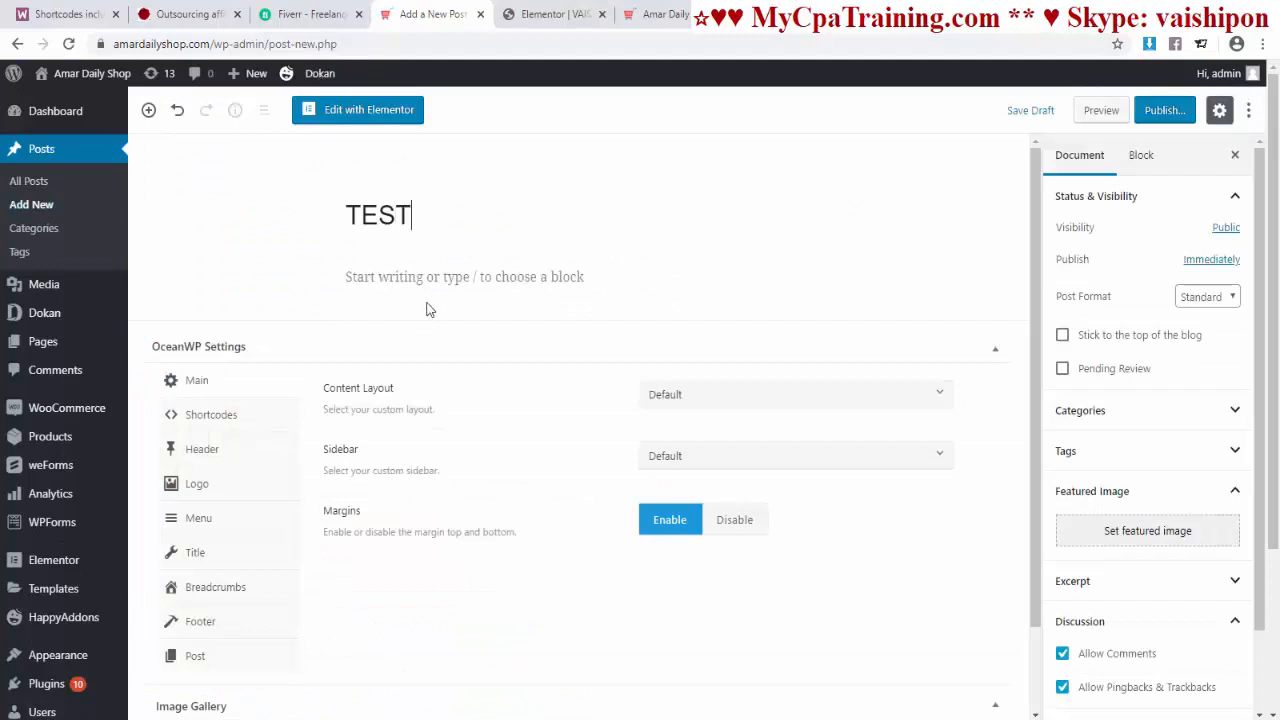
Step: Add an image block below the post title using the red-haired woman with shopping bags from the media library
left_click(389, 274)
left_click(310, 277)
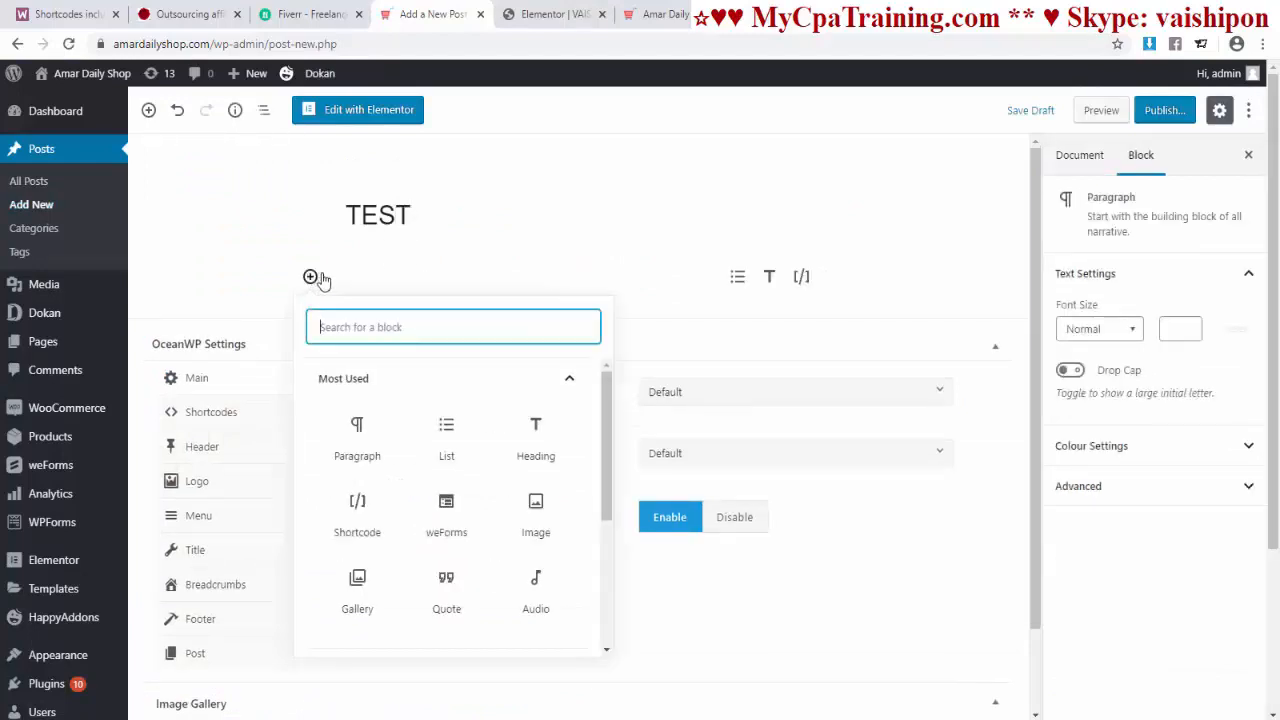
left_click(533, 518)
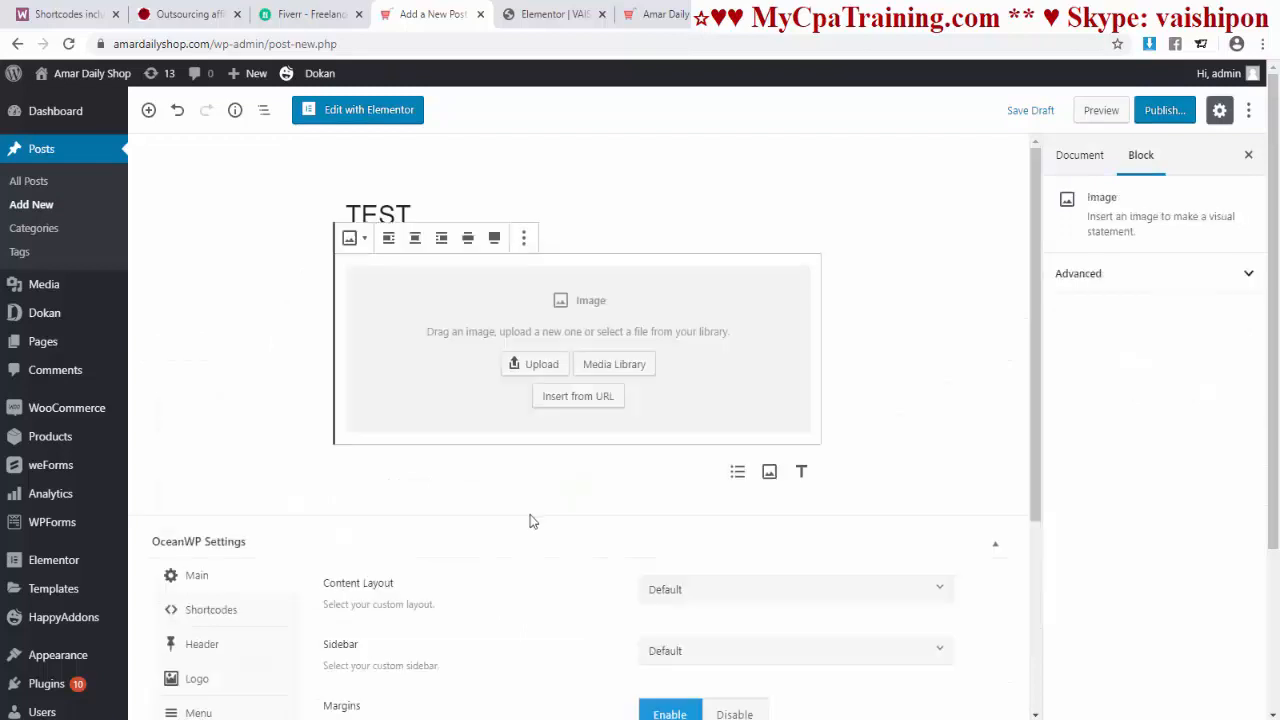
left_click(617, 366)
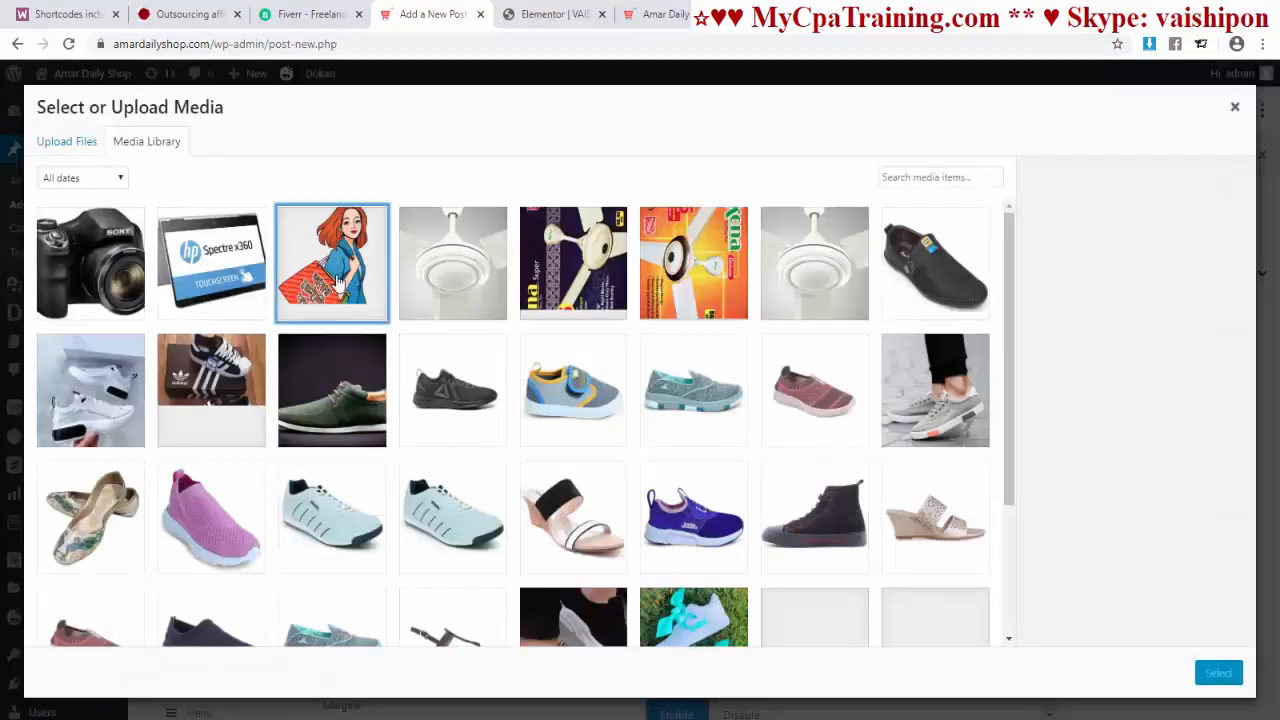
left_click(338, 284)
left_click(1218, 672)
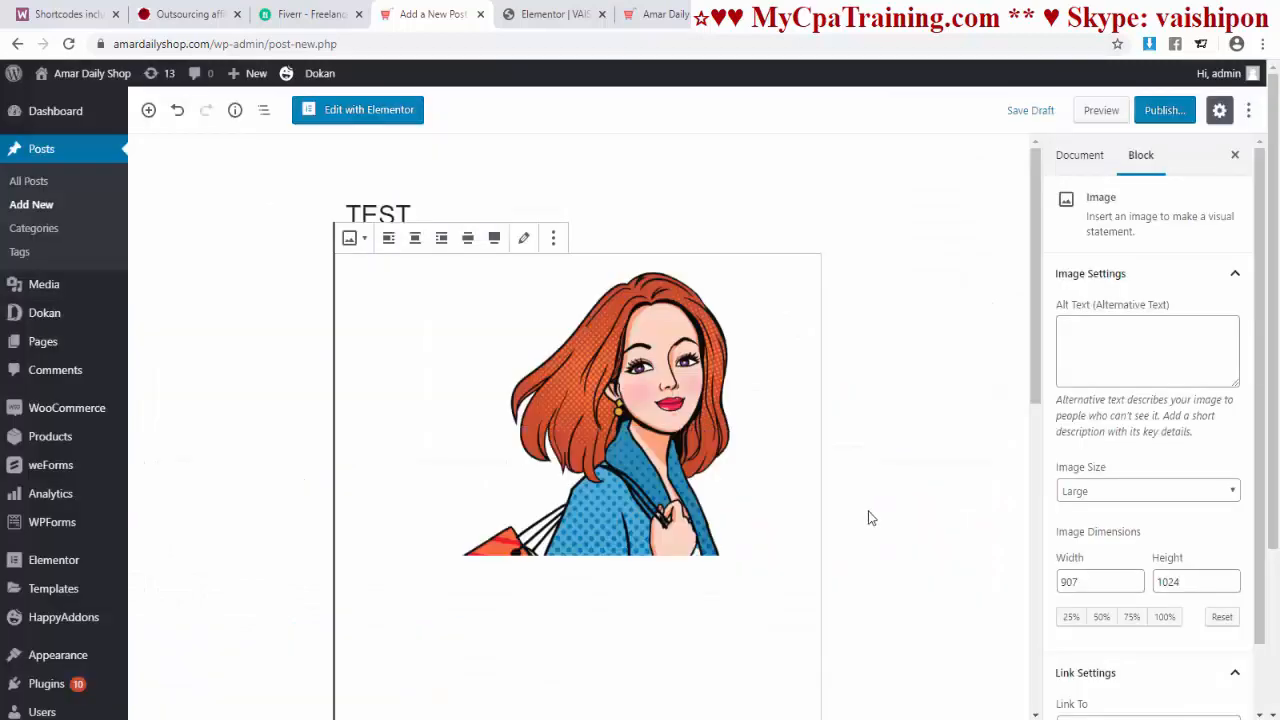
Step: Set the same shopping woman picture as the post's featured image and publish the post
scroll(1180, 572, "down", 3)
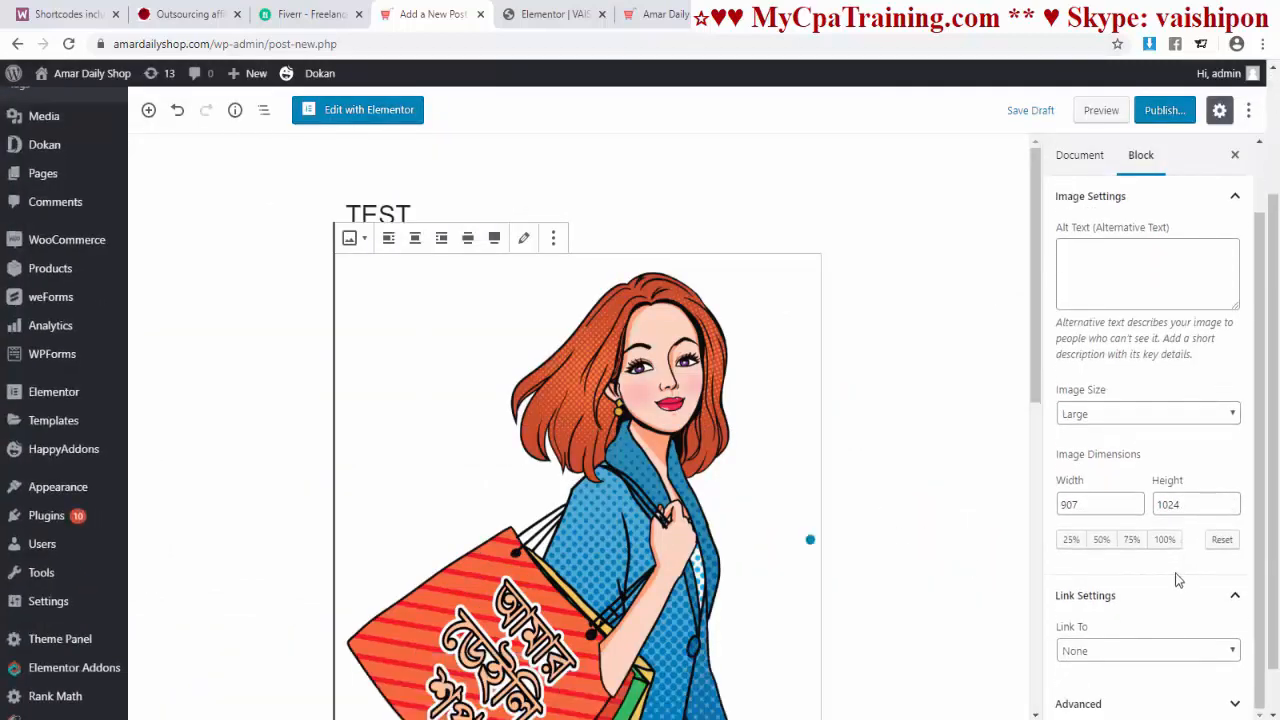
scroll(1095, 190, "up", 3)
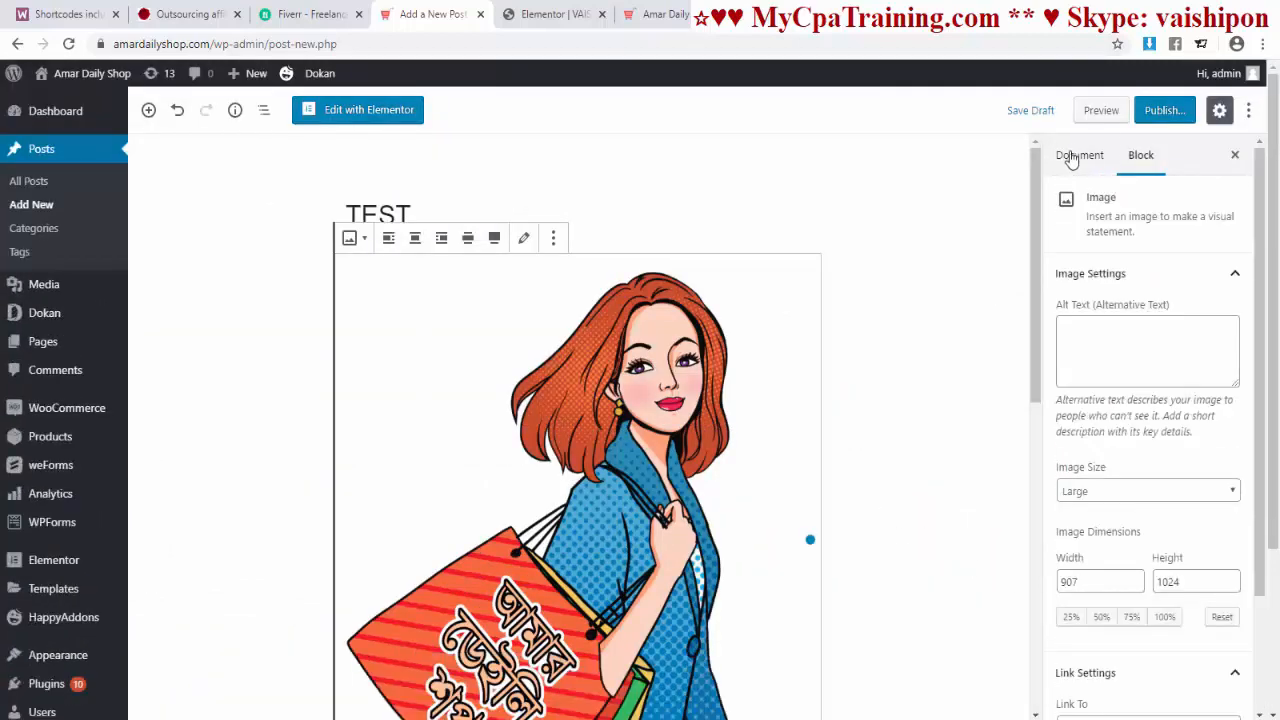
left_click(1071, 158)
left_click(1123, 537)
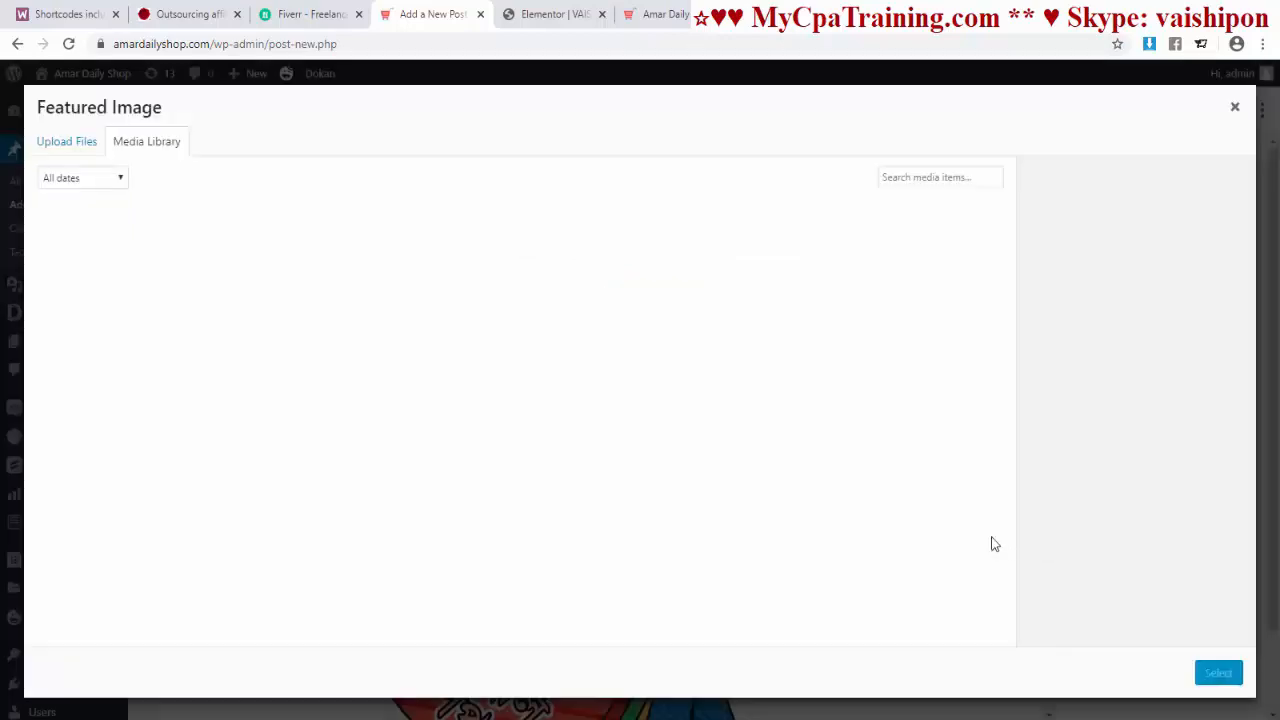
left_click(1218, 672)
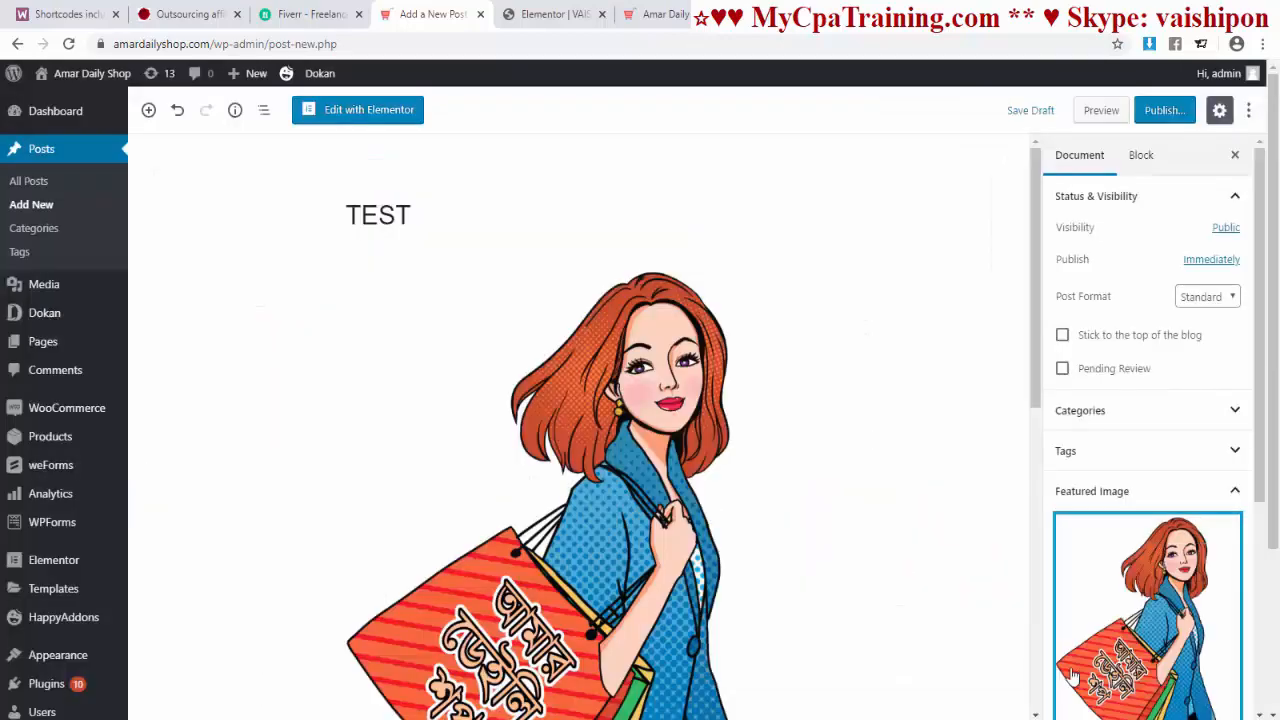
left_click(1164, 113)
Step: Return to the Elementor editor, update the homepage and reload it to check the Posts Grid under Latest News
left_click(548, 14)
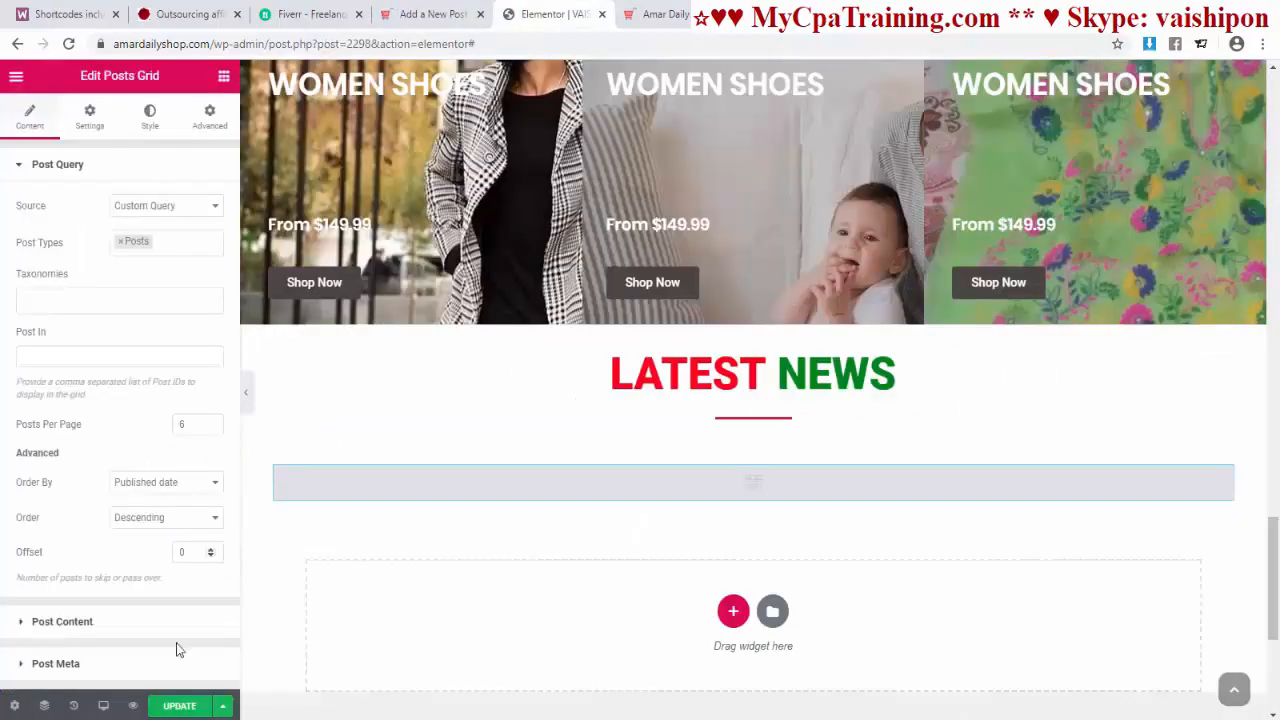
left_click(182, 706)
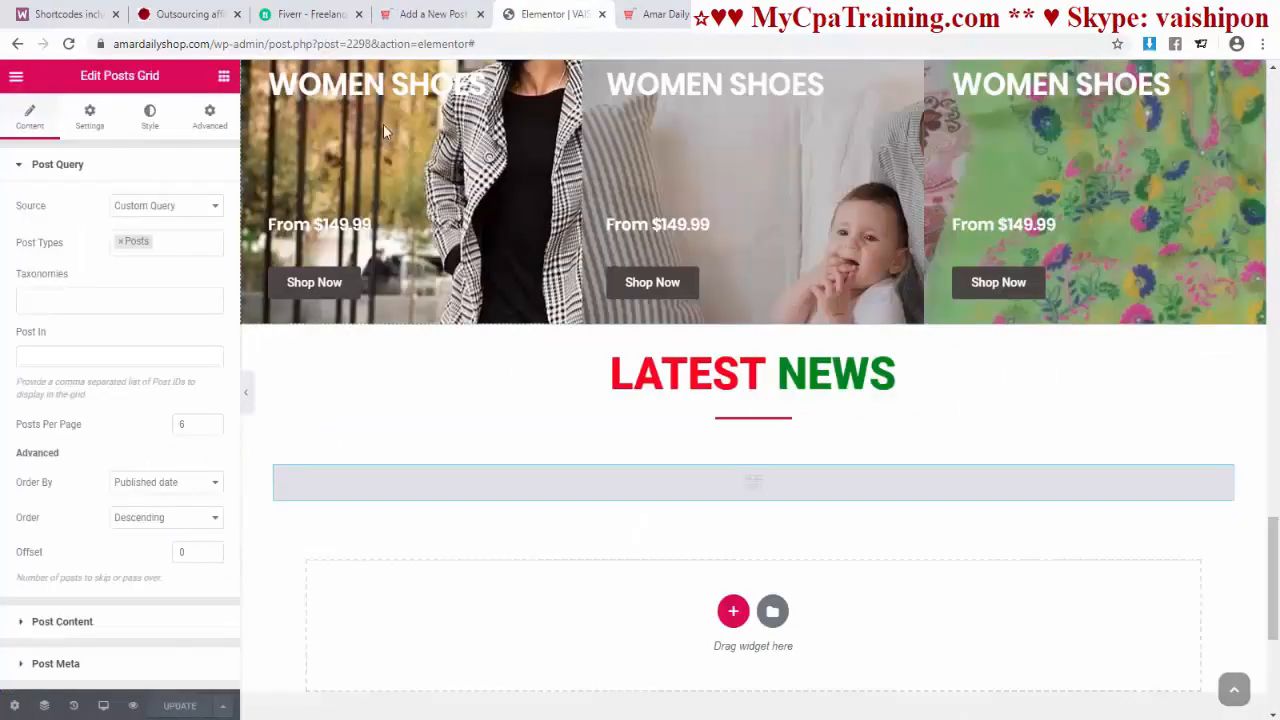
left_click(518, 42)
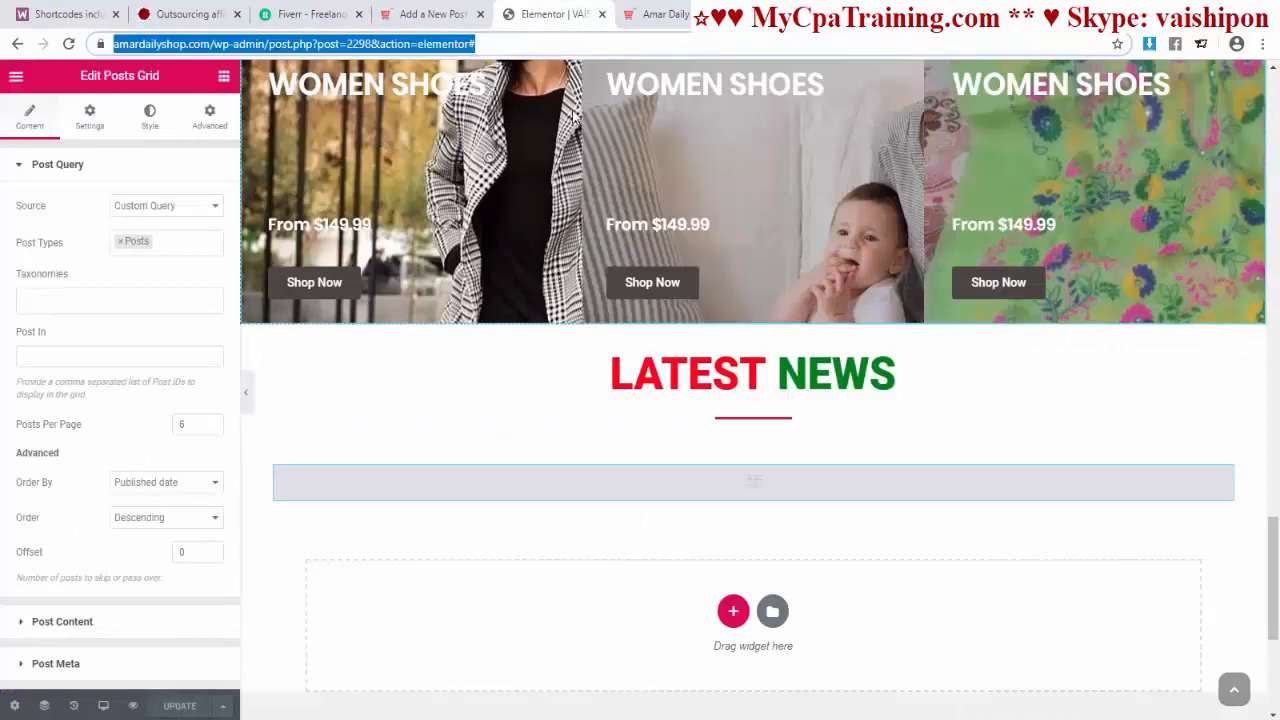
key("Return")
scroll(508, 485, "up", 5)
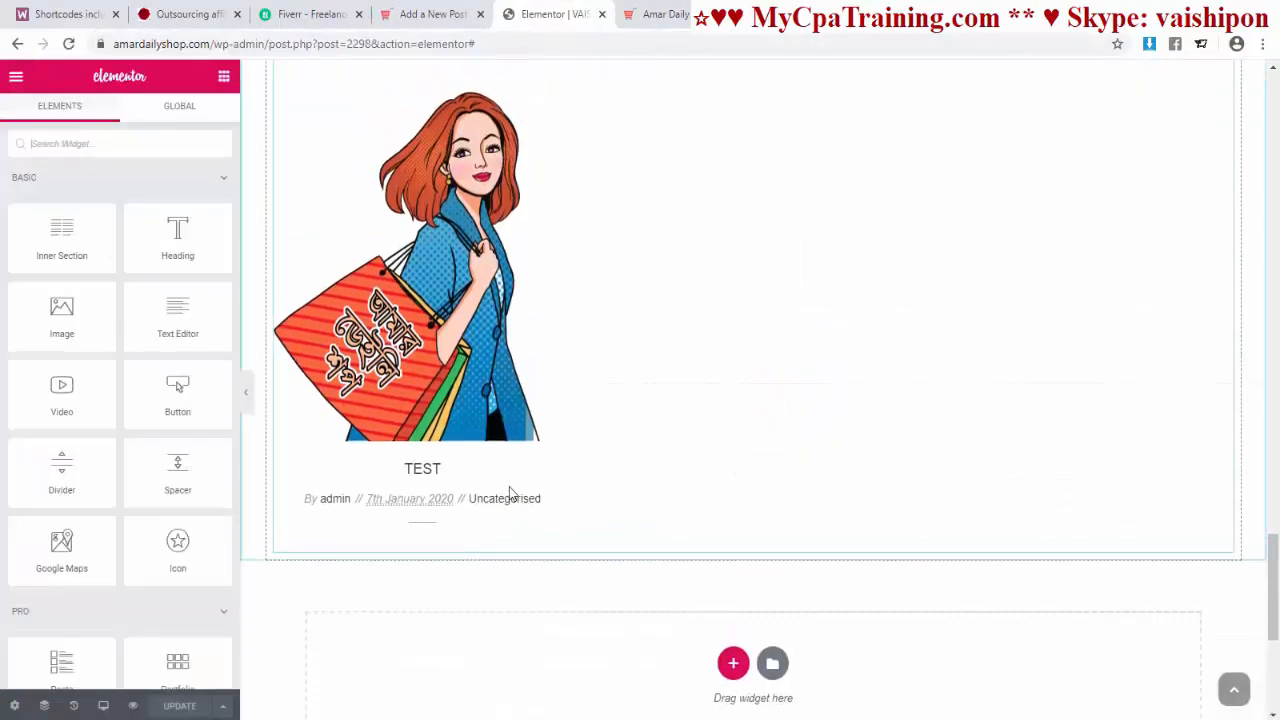
scroll(484, 510, "down", 3)
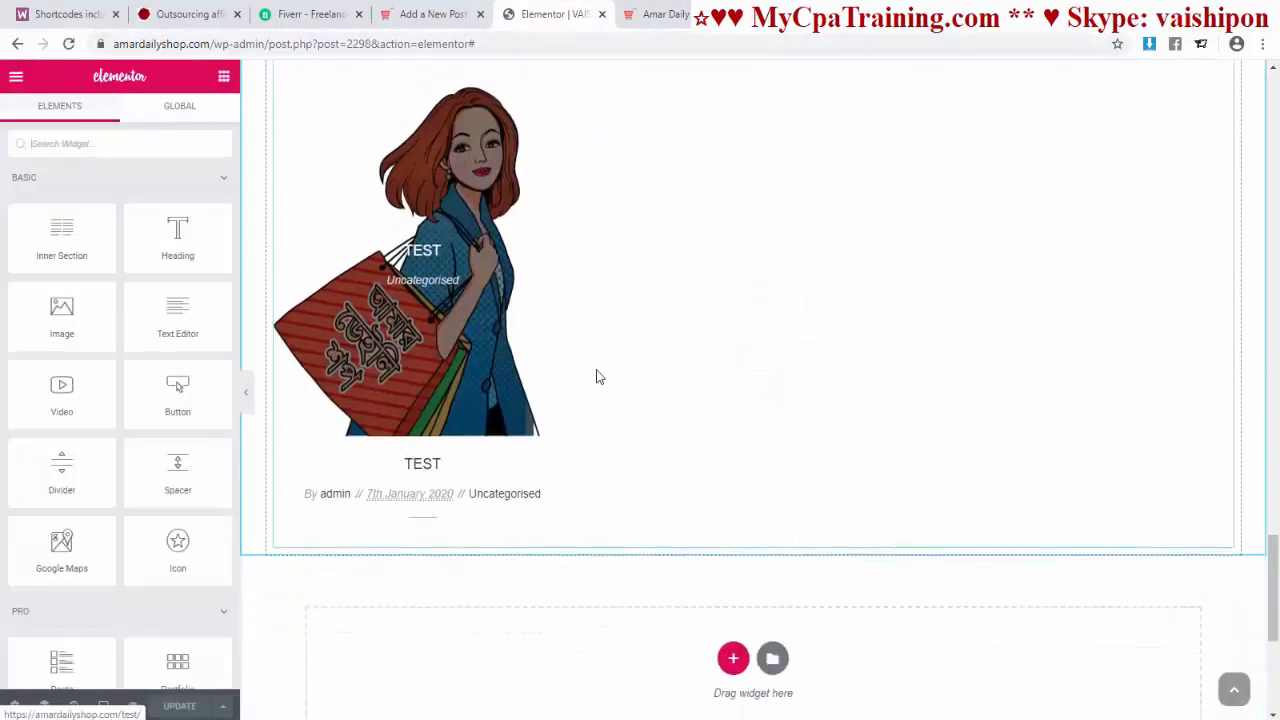
scroll(458, 413, "up", 2)
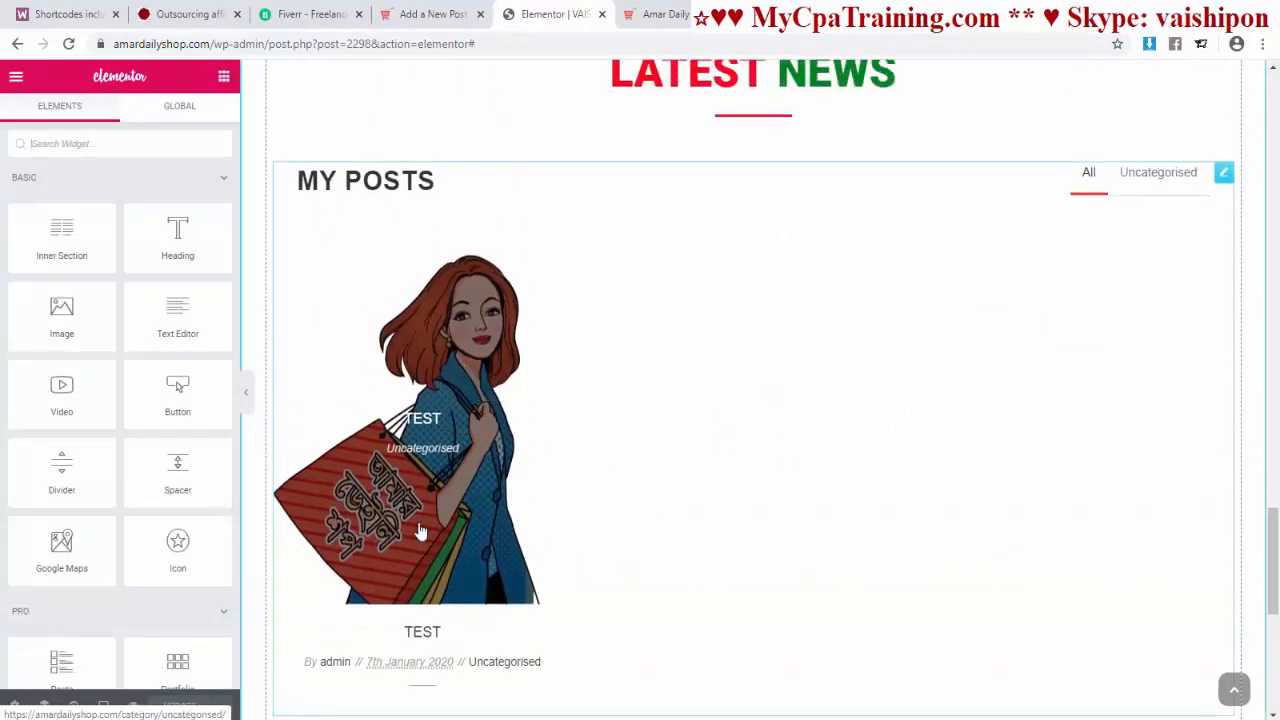
Step: In the Posts Grid content settings, turn off the post title and excerpt display and clear the "My Posts" heading
left_click(415, 489)
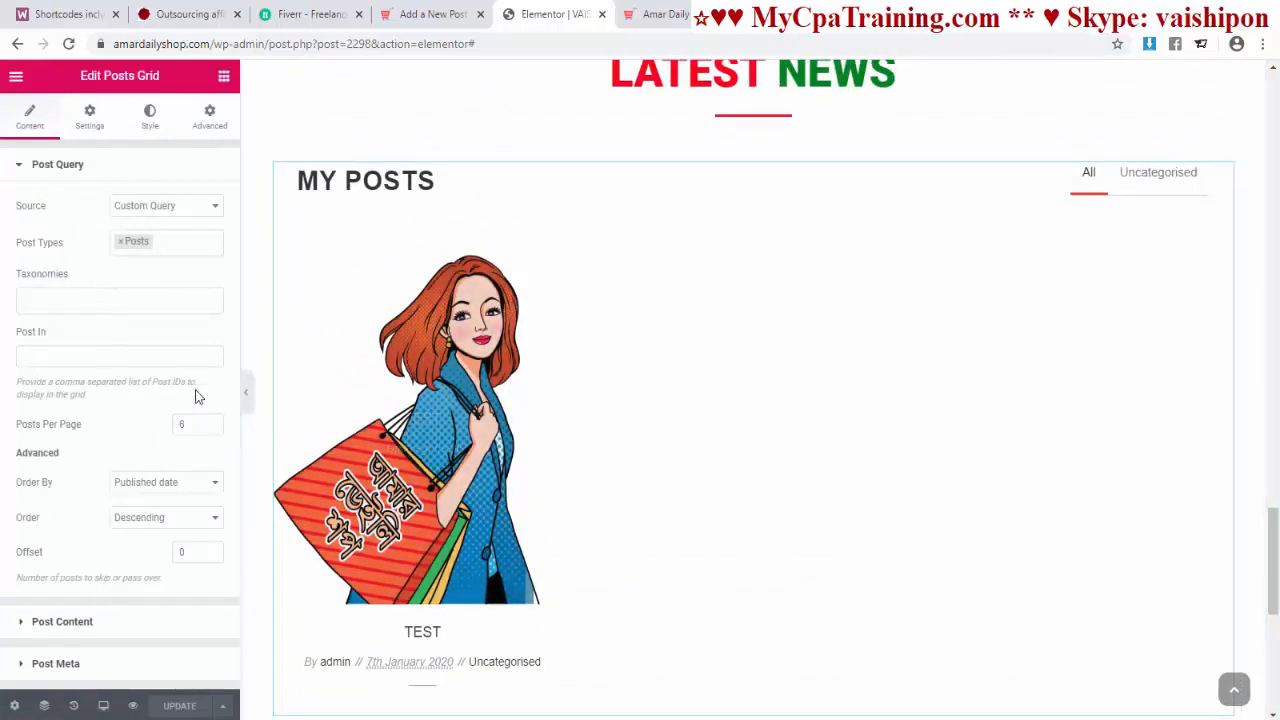
left_click(76, 624)
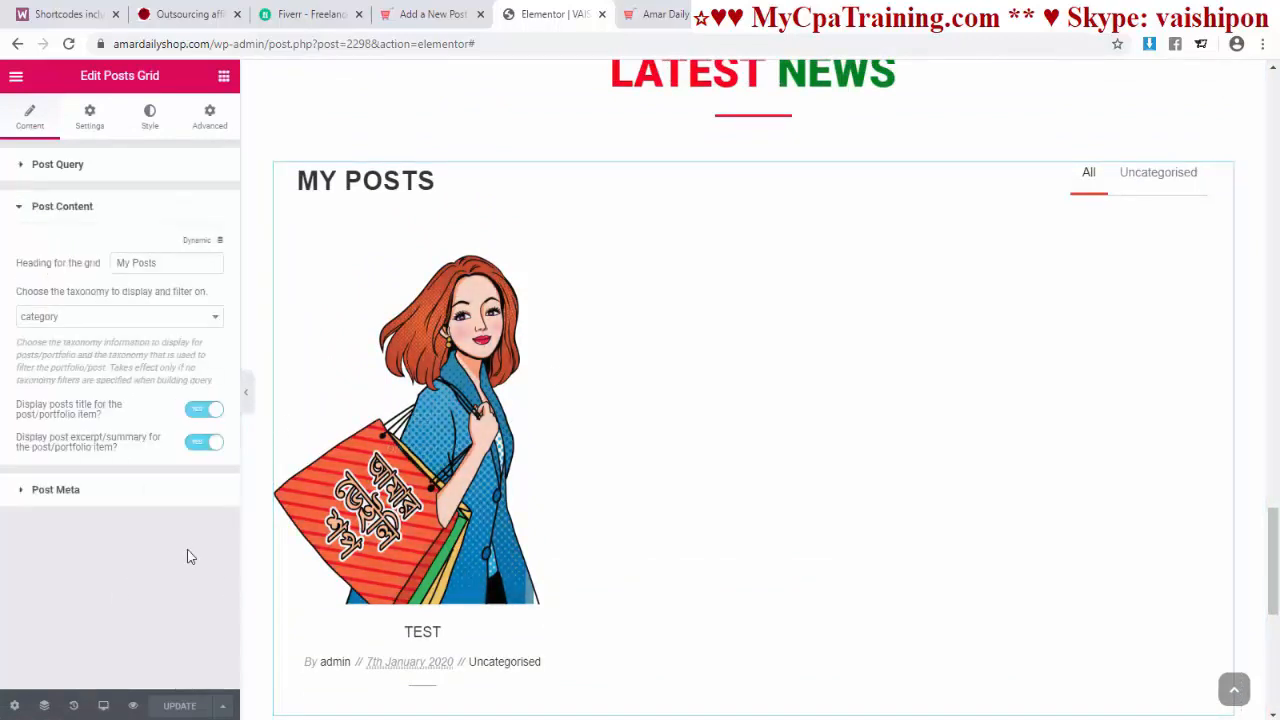
left_click(196, 414)
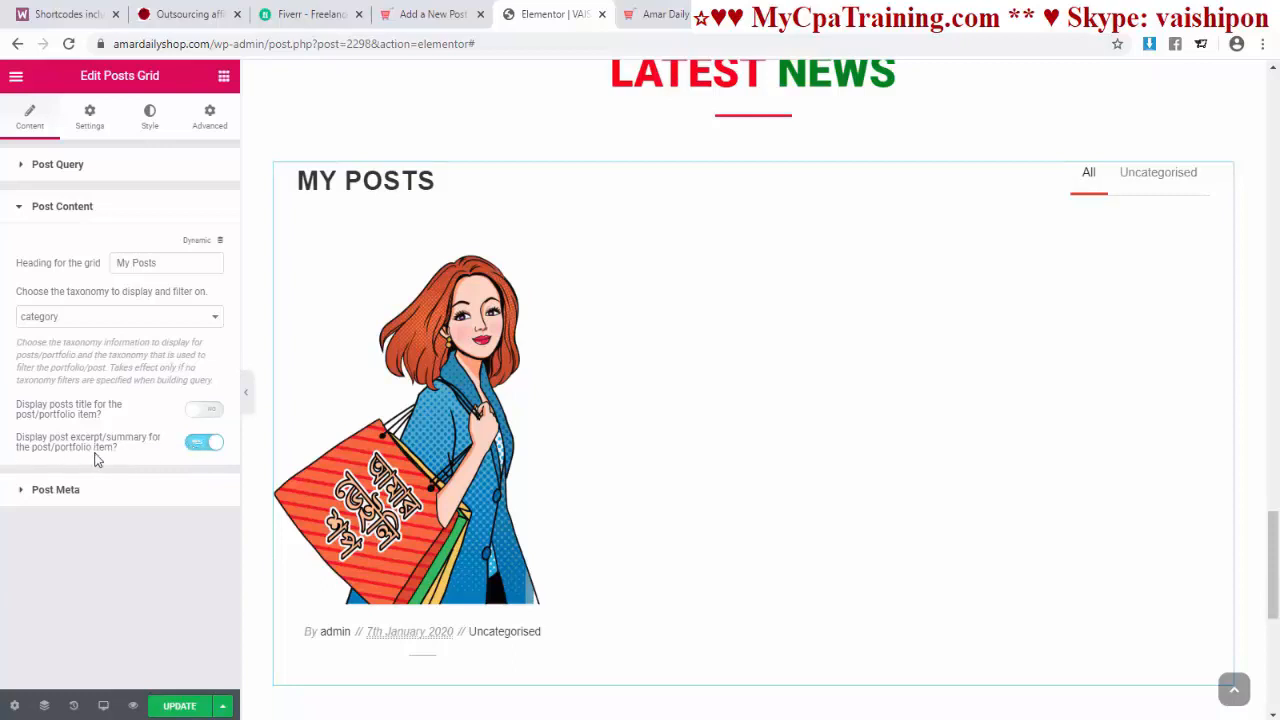
left_click(201, 443)
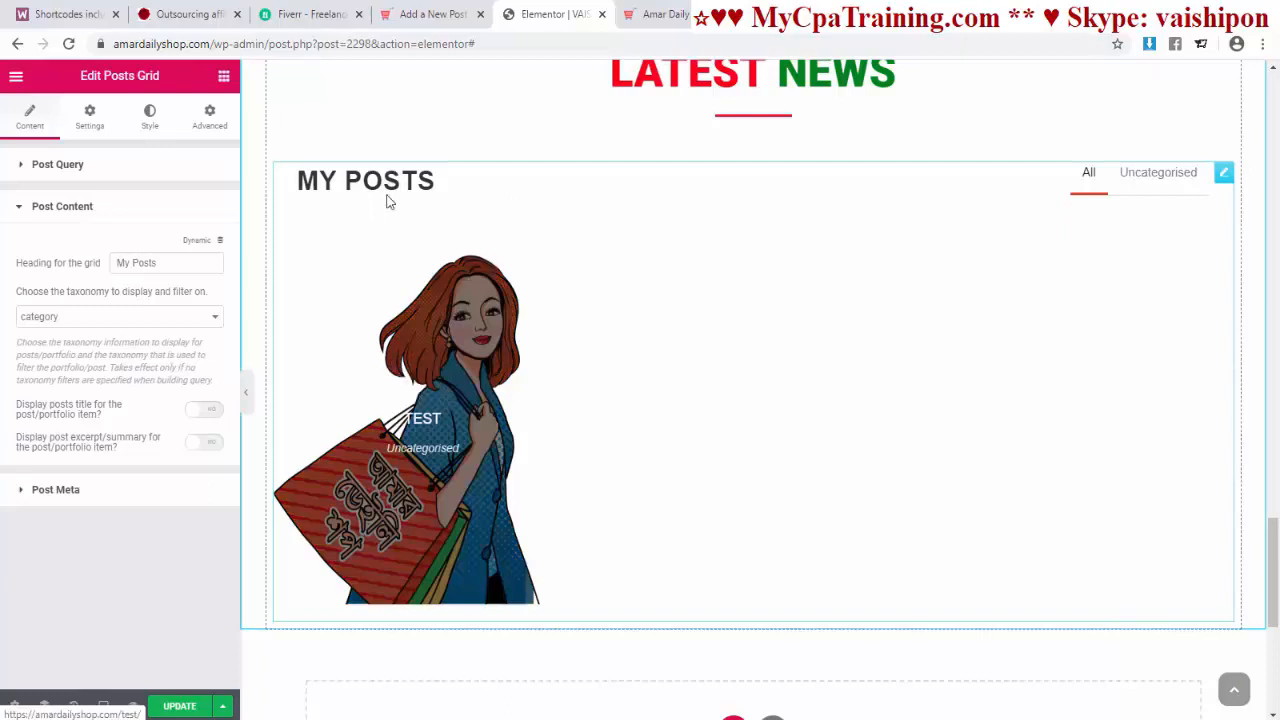
left_click_drag(170, 262, 7, 268)
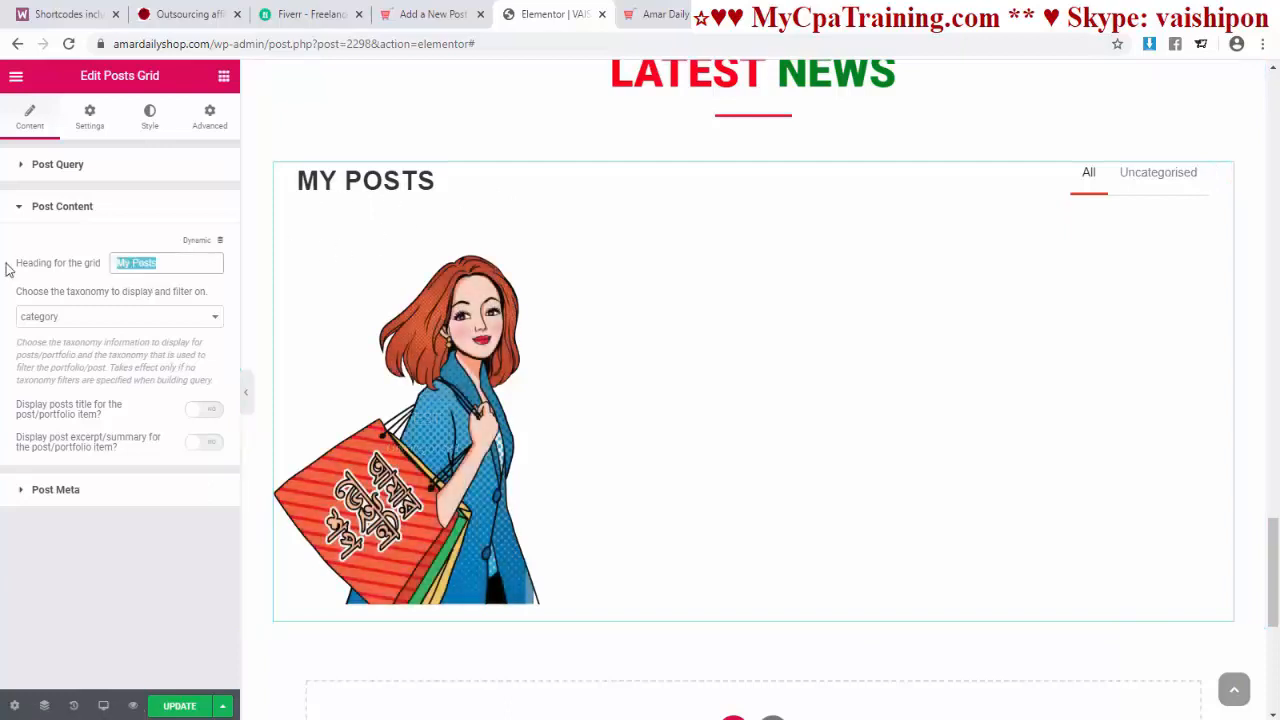
key("BackSpace")
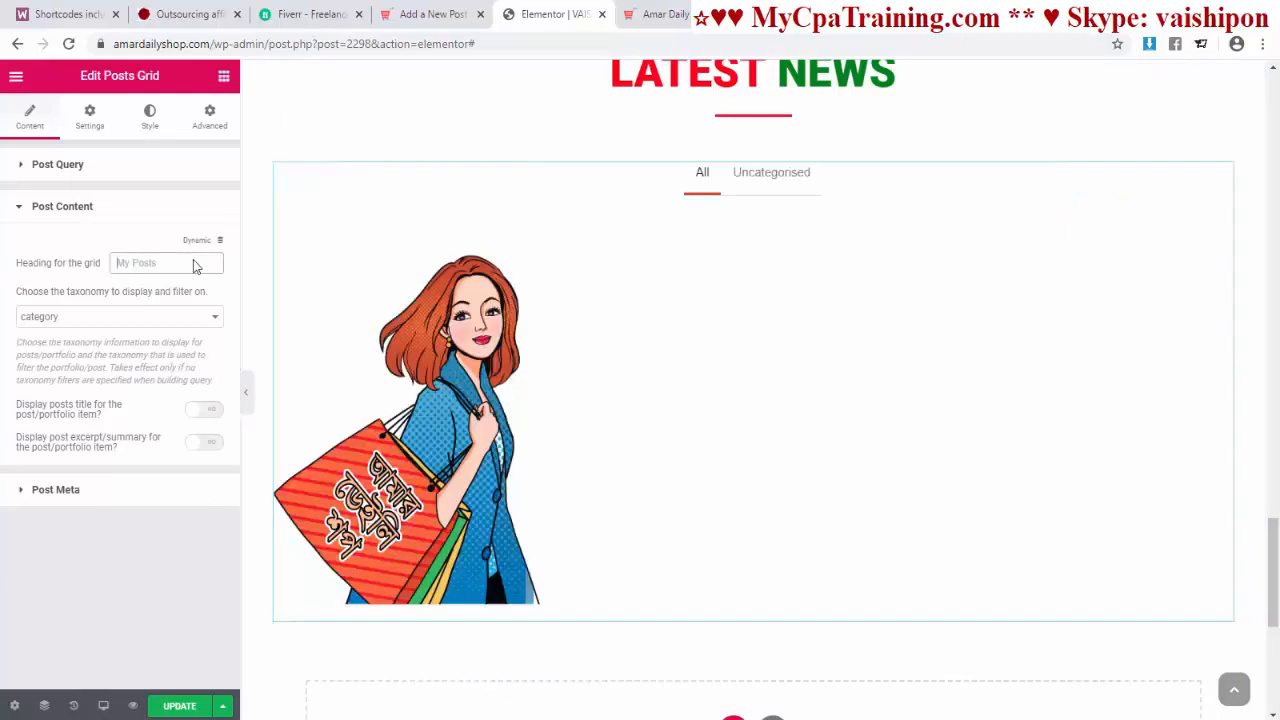
Step: Add a new section with three equal columns beneath the Latest News posts grid
scroll(648, 388, "down", 5)
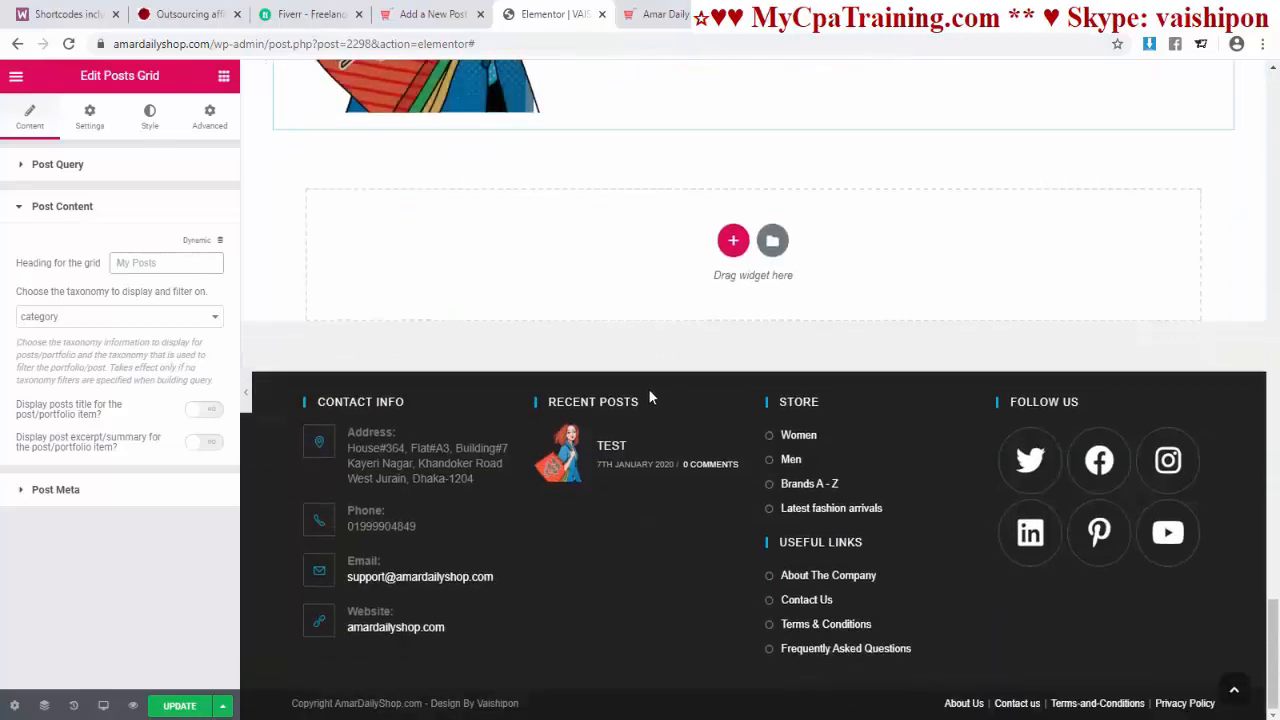
scroll(655, 450, "up", 7)
scroll(682, 520, "down", 2)
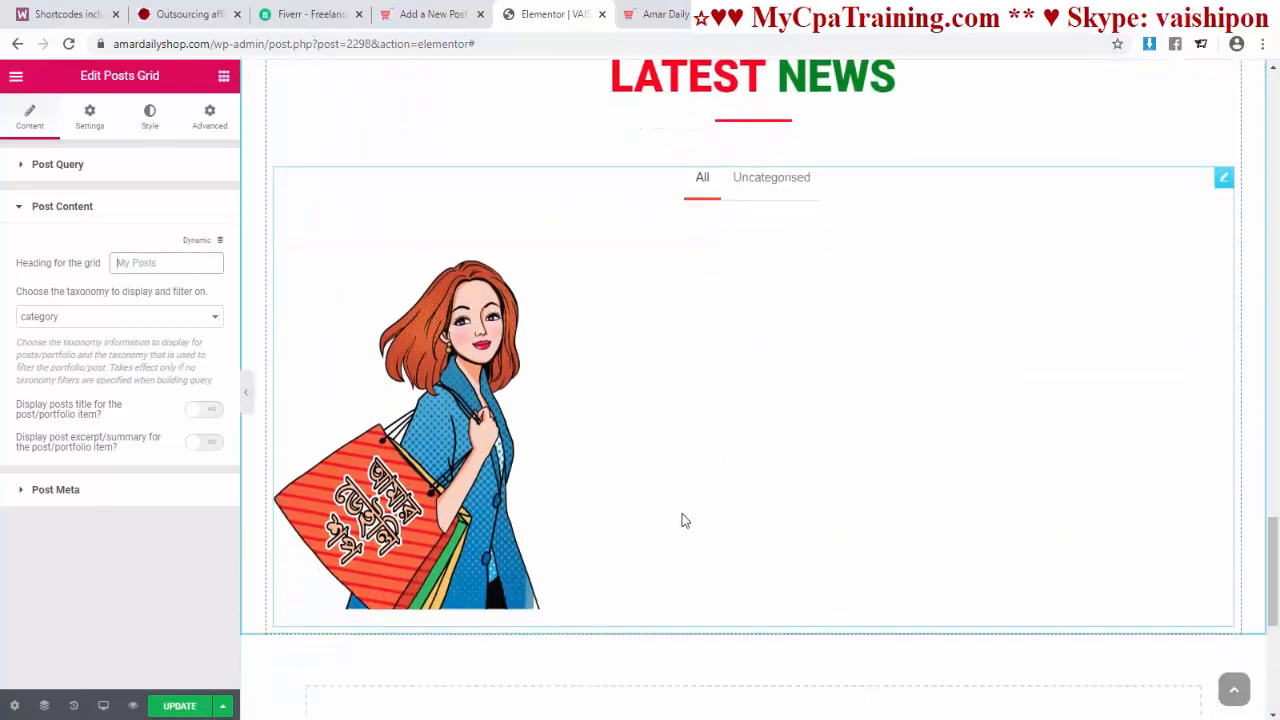
scroll(680, 517, "up", 1)
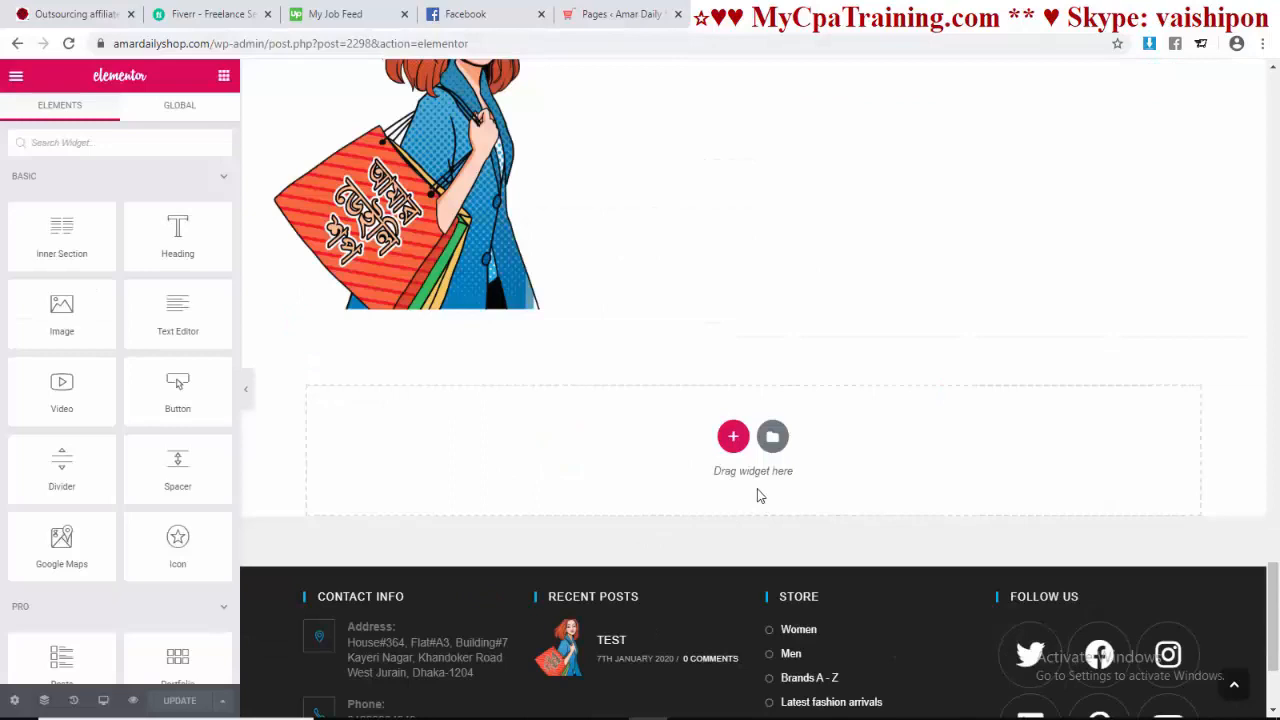
left_click(736, 438)
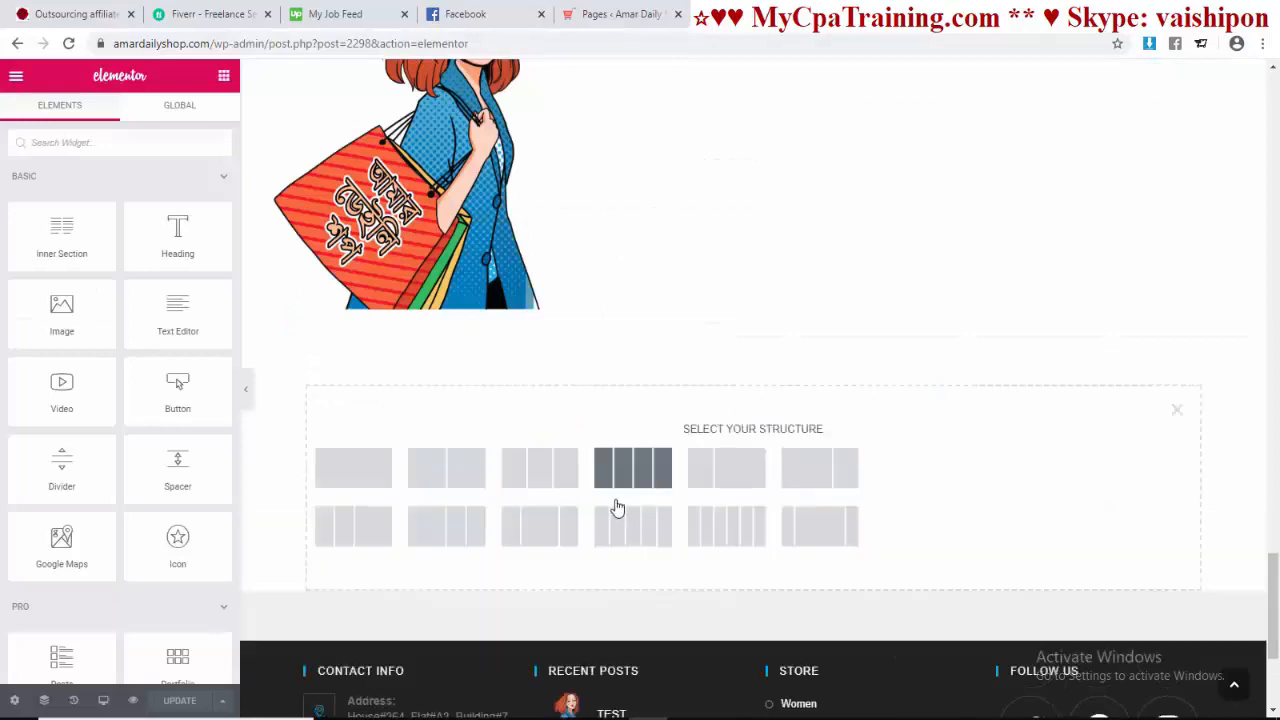
left_click(558, 482)
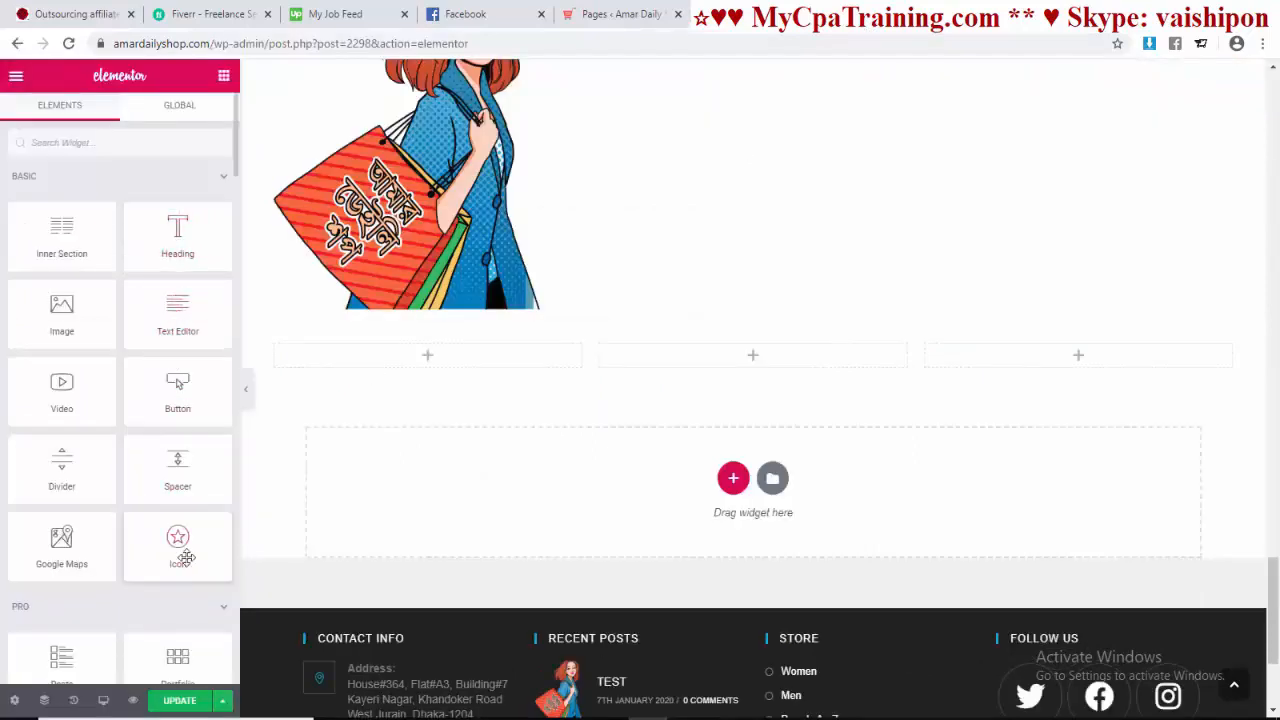
Step: Place an Icon widget in the new section's first column with a Heading widget below it
left_click_drag(180, 550, 445, 365)
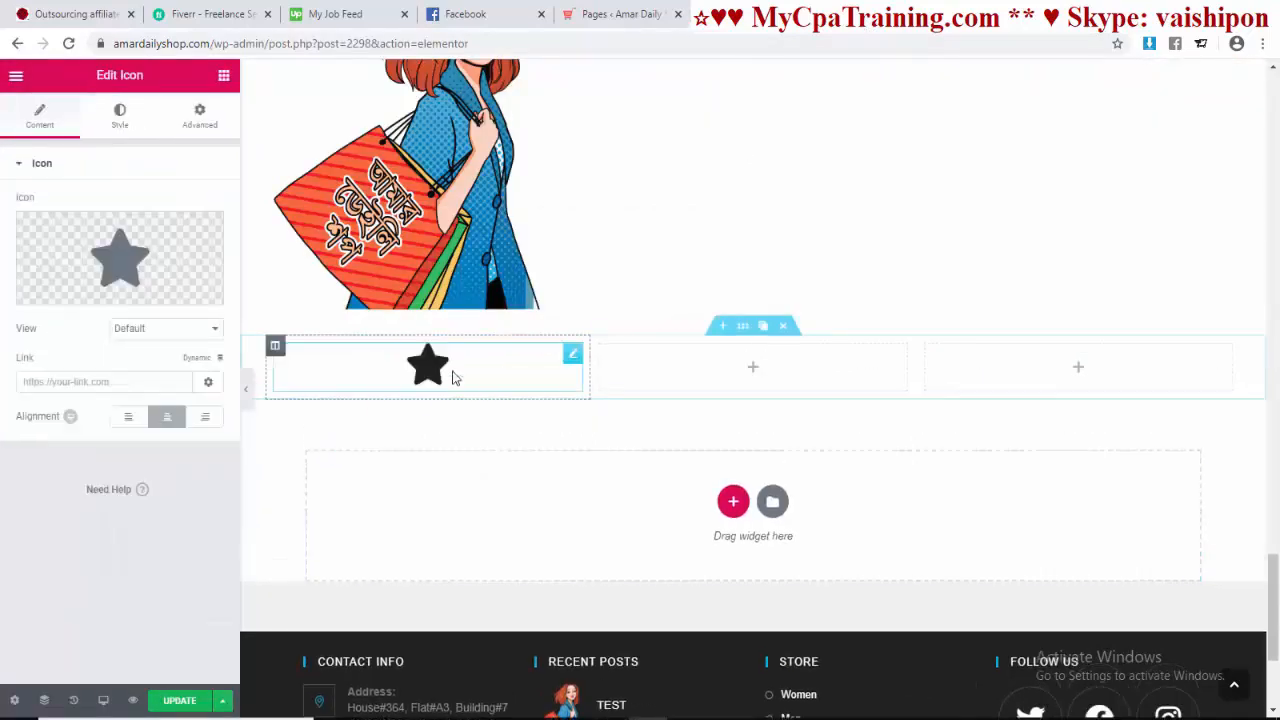
left_click(224, 75)
left_click_drag(177, 245, 427, 391)
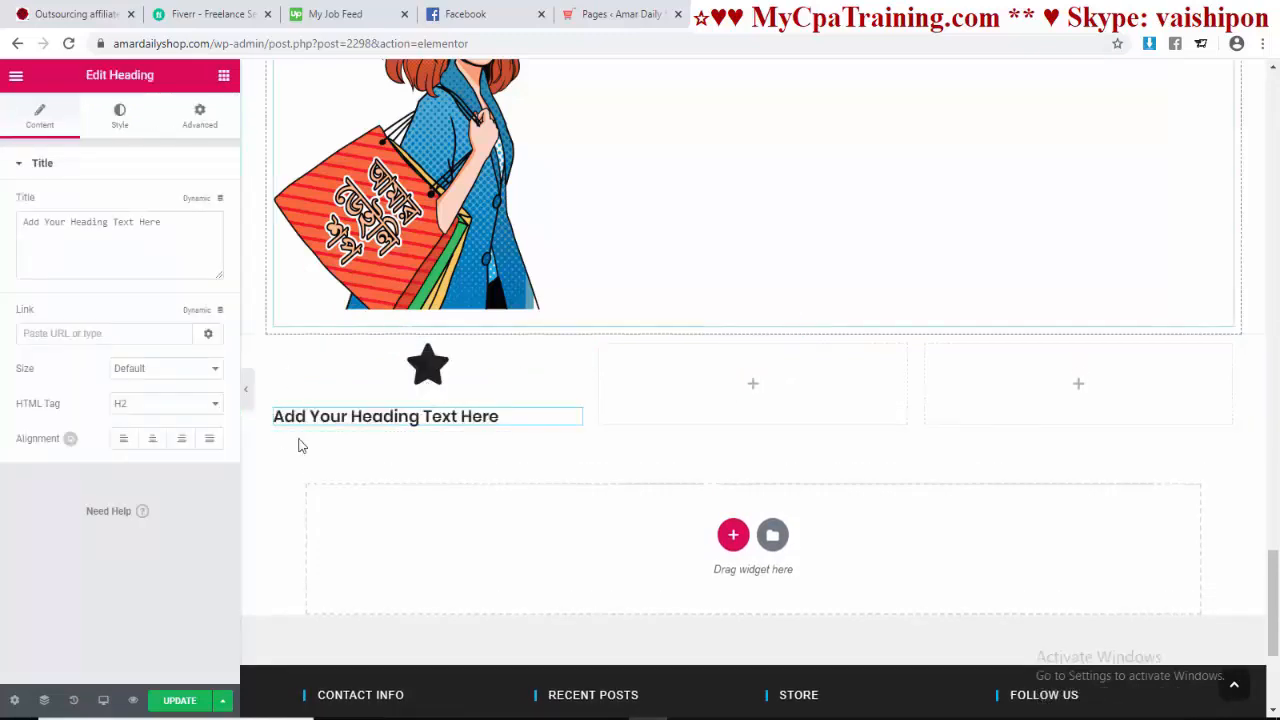
Step: Search the icon library for "glo" and replace the first column's star with the globe icon showing Africa
left_click(432, 376)
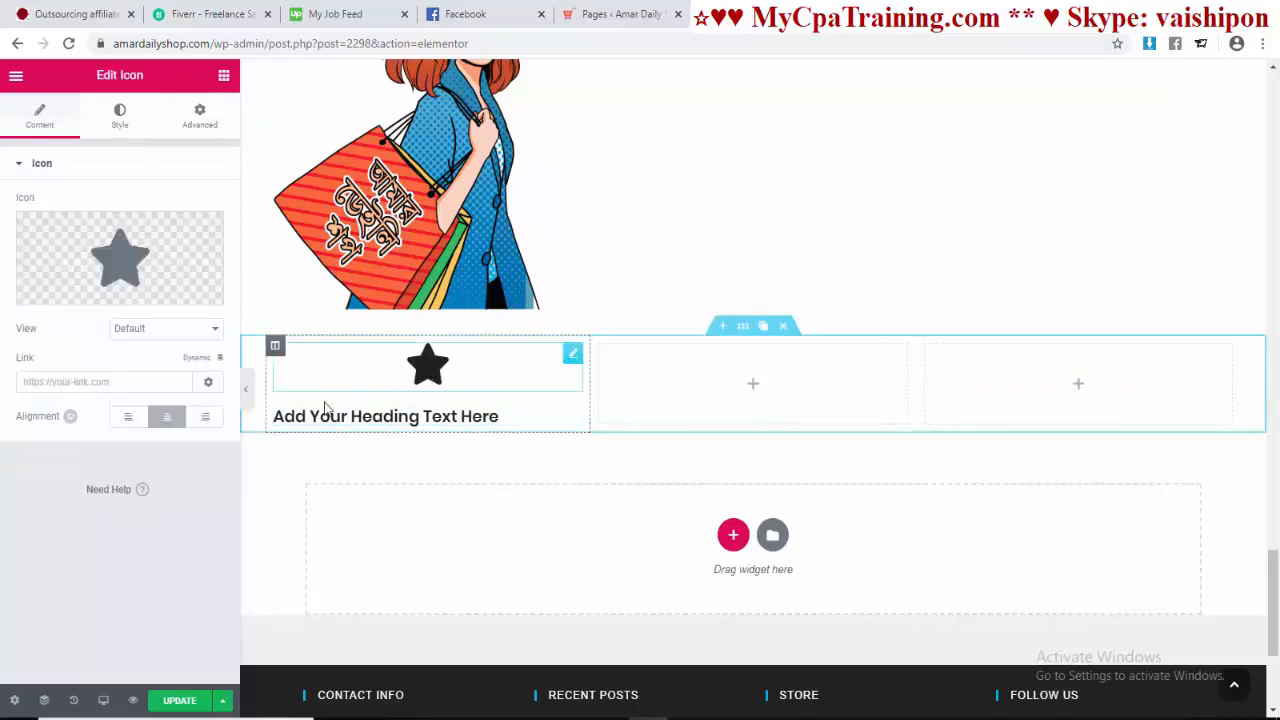
mouse_move(138, 270)
left_click(137, 270)
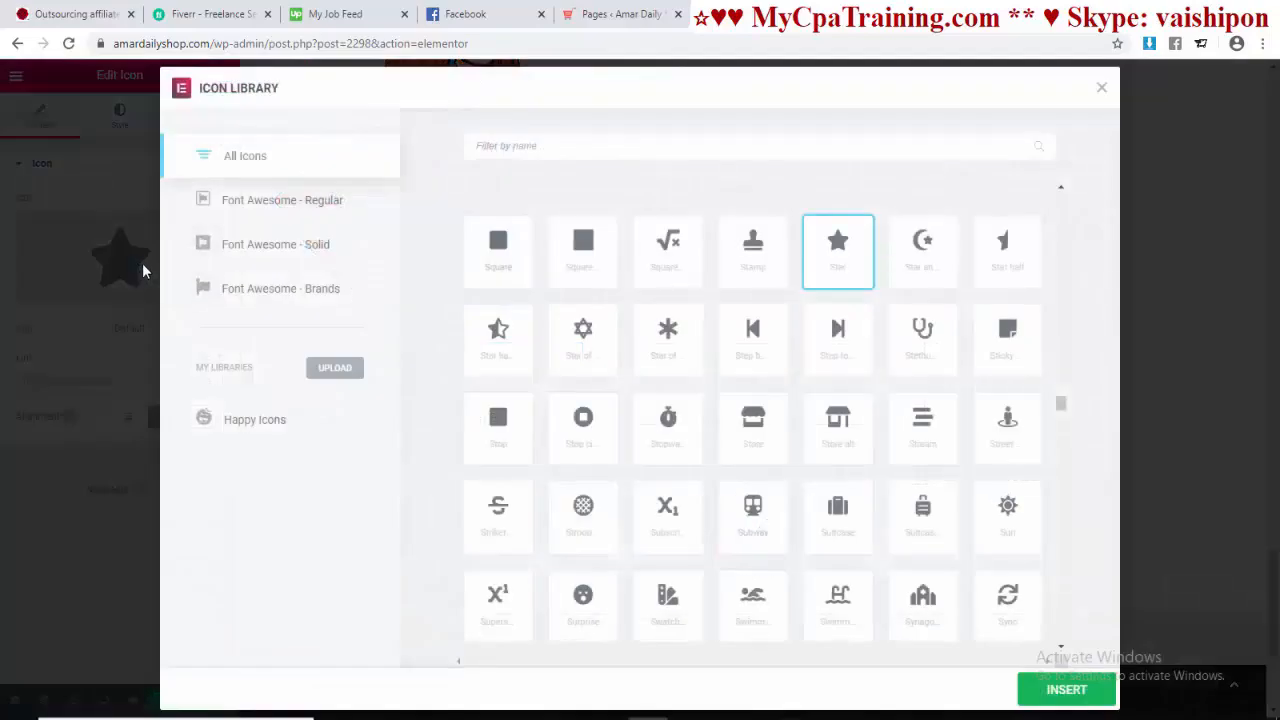
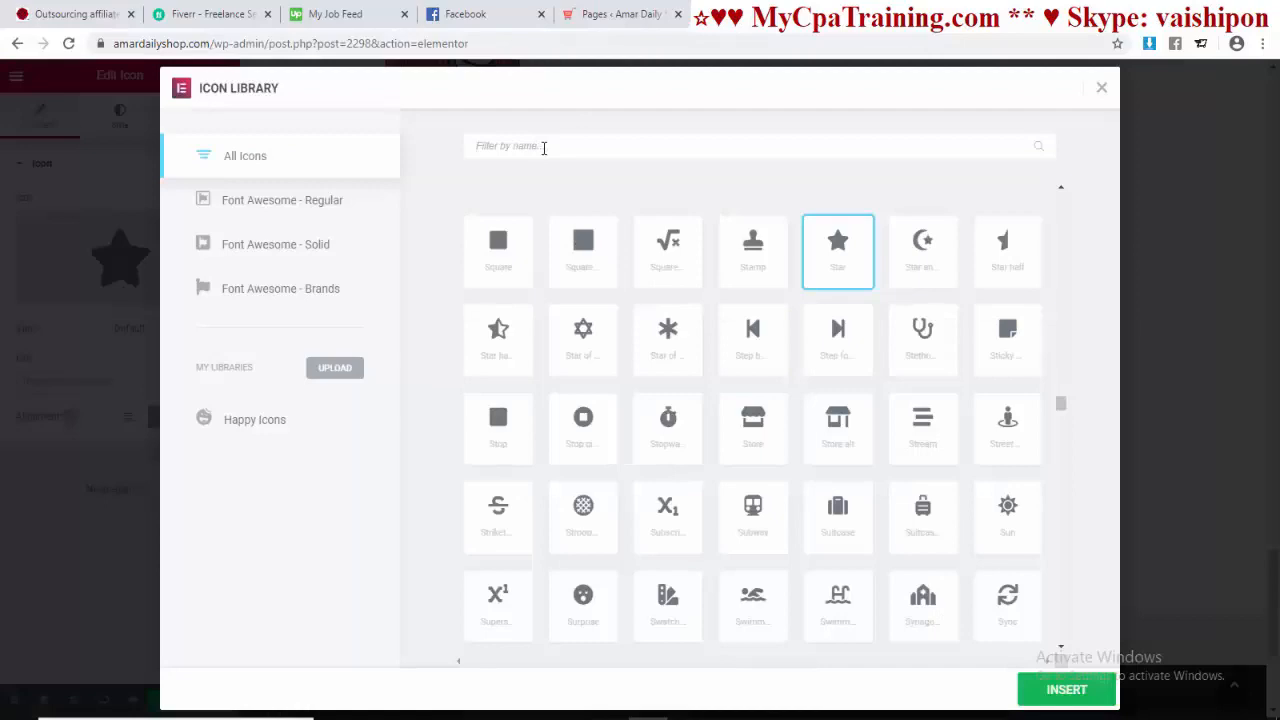
type("glo")
left_click(586, 268)
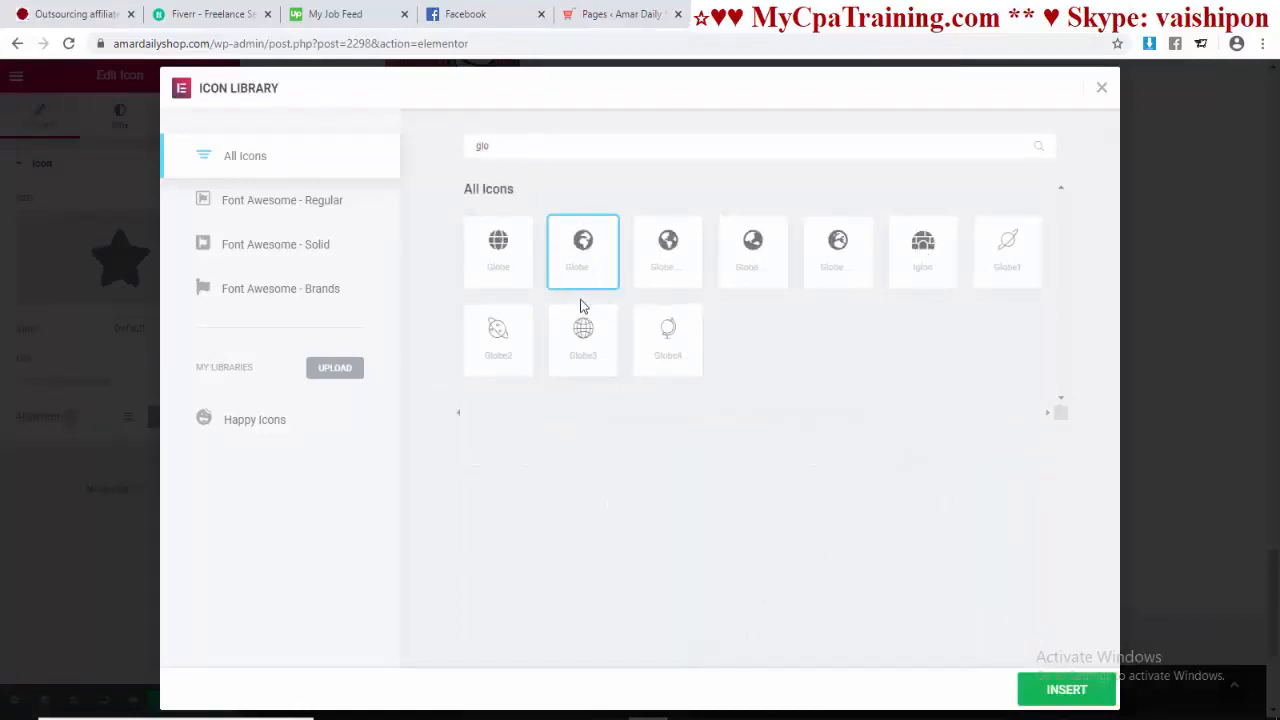
left_click(1063, 689)
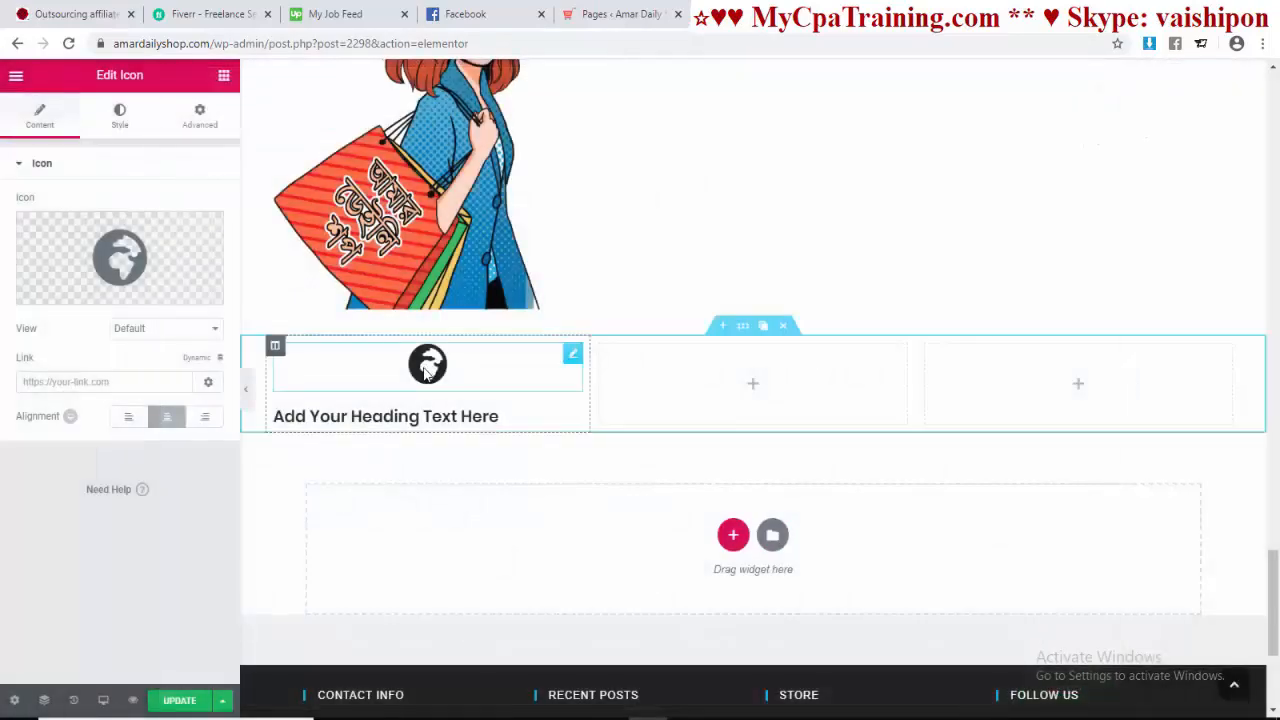
Step: Colour the first column's globe icon with the preset red swatch and enlarge it to size 82
left_click(121, 118)
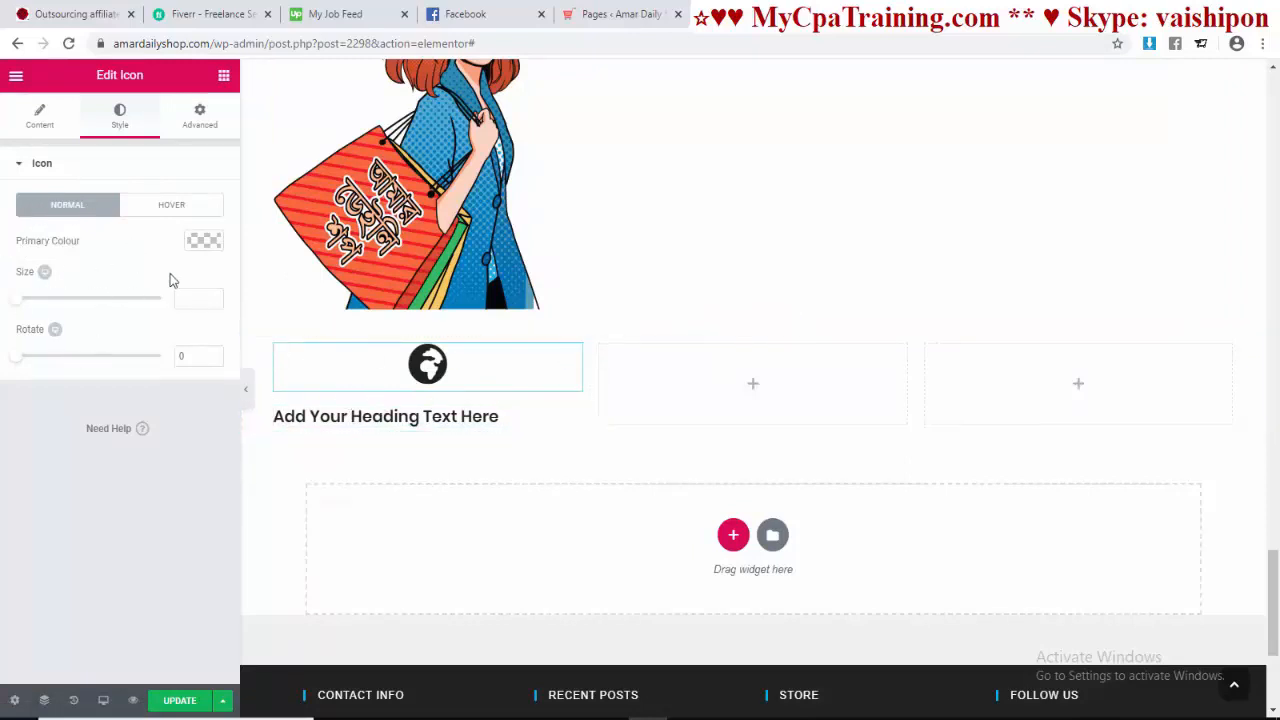
left_click(204, 241)
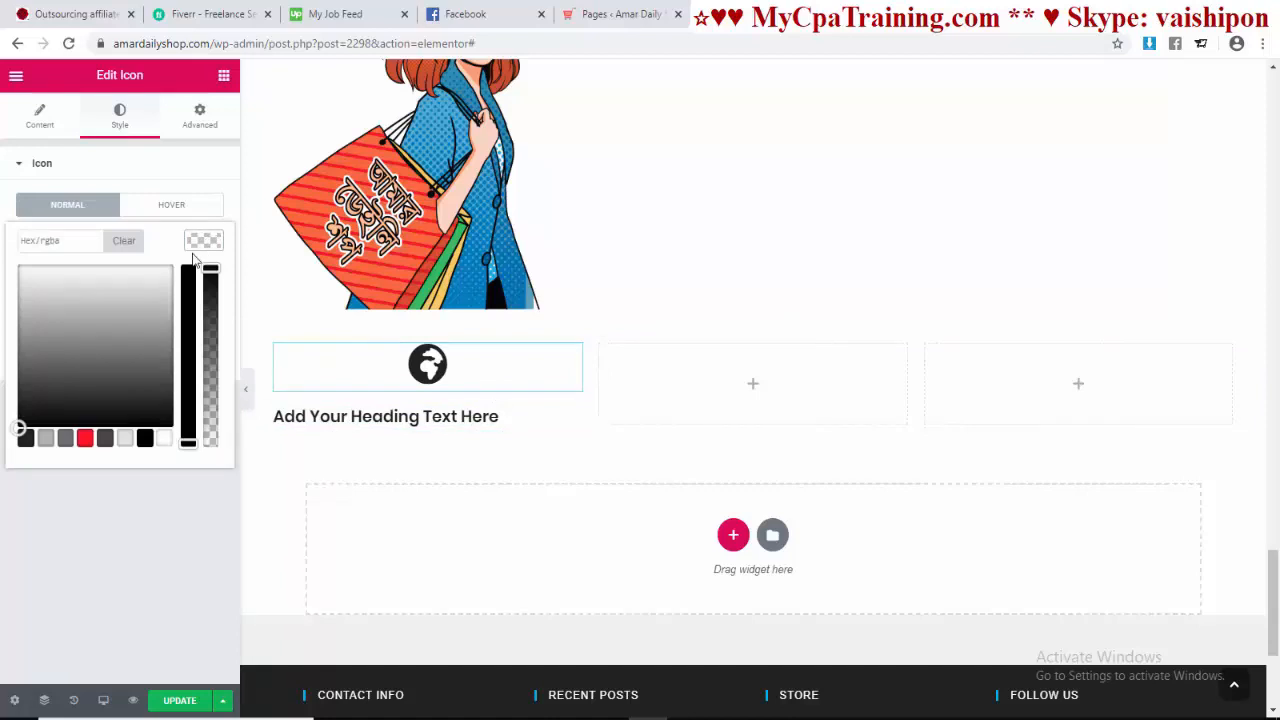
left_click(85, 438)
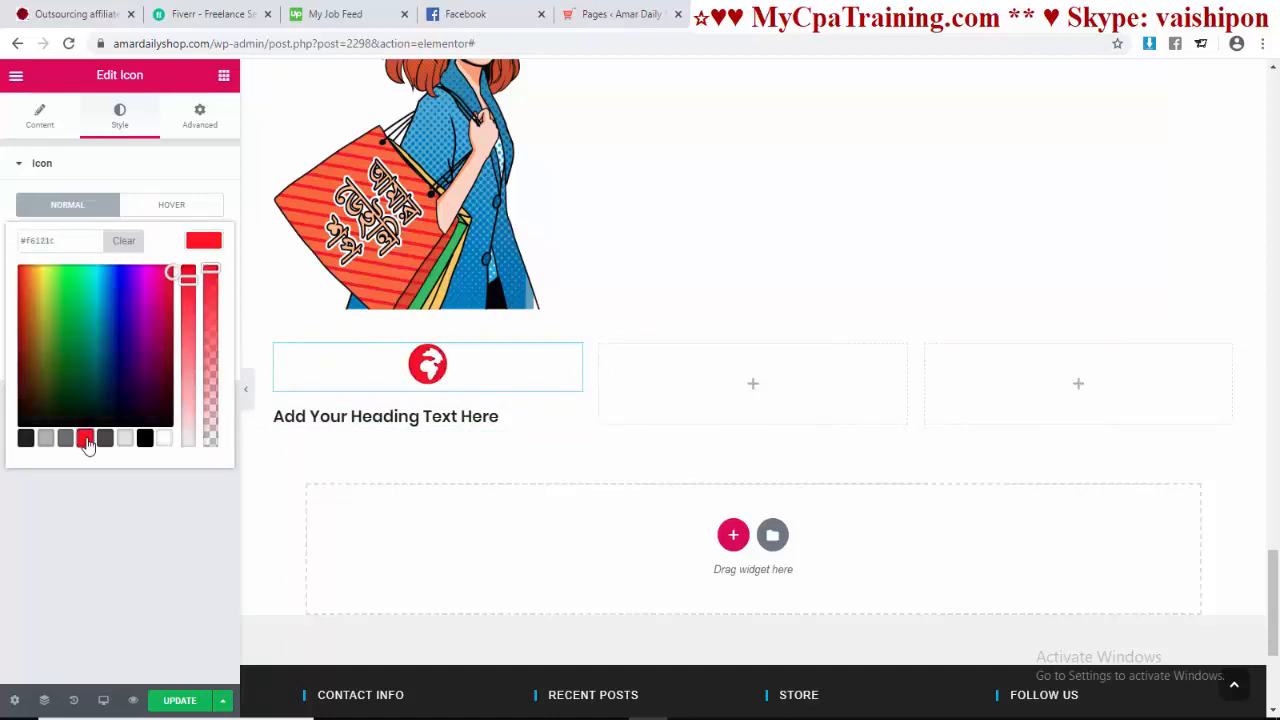
left_click(82, 536)
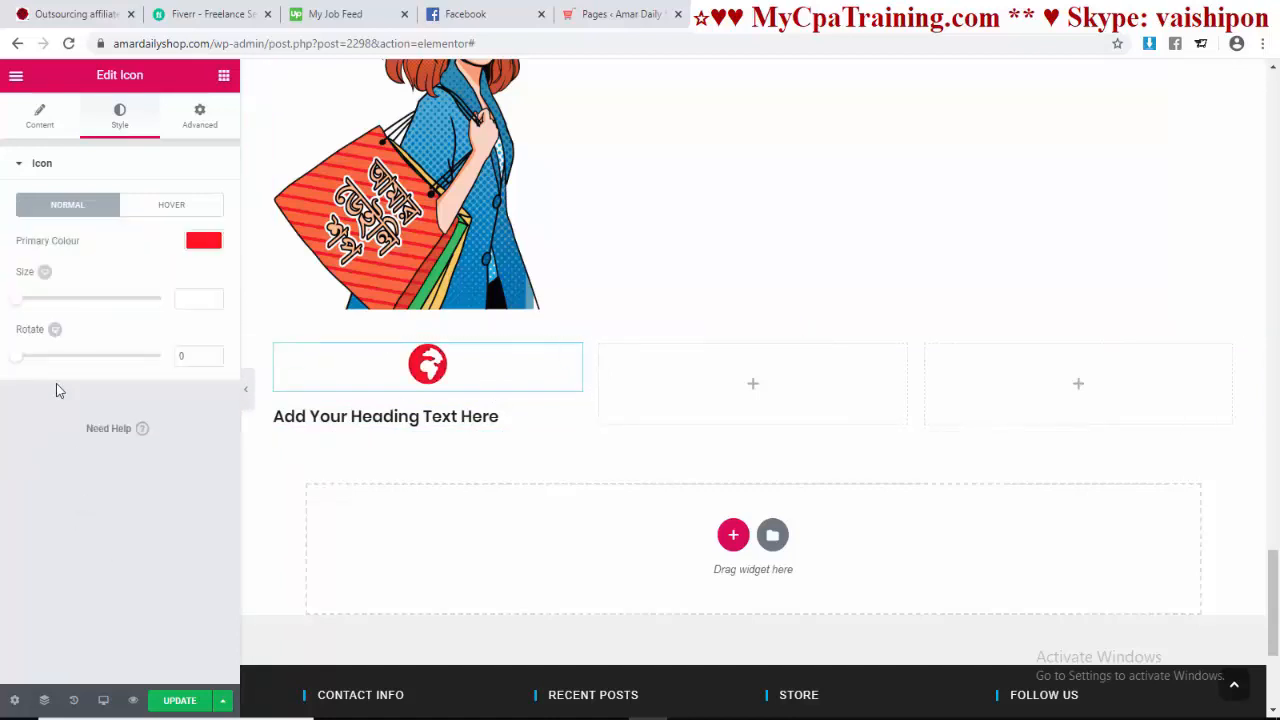
left_click_drag(23, 308, 44, 368)
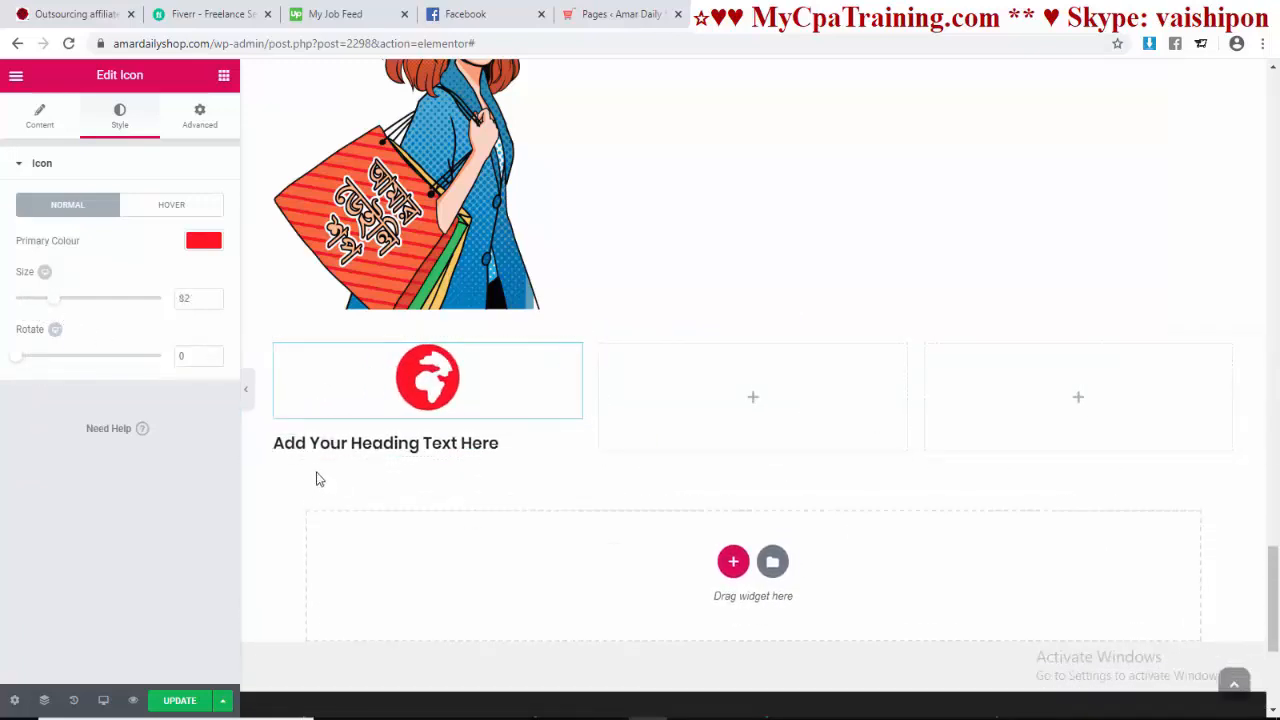
Step: Copy "CUSTOMER SATISFACTION" from the live homepage into the first column's heading and set the heading size to Large
left_click(418, 390)
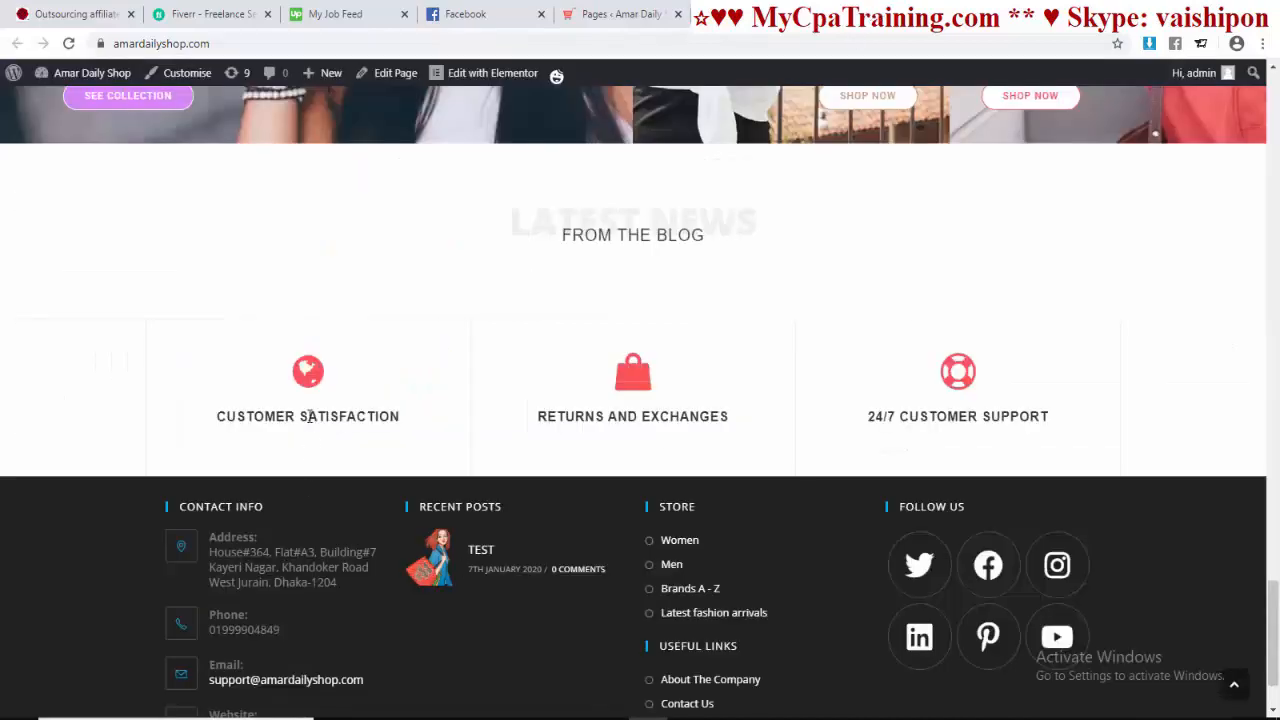
triple_click(309, 416)
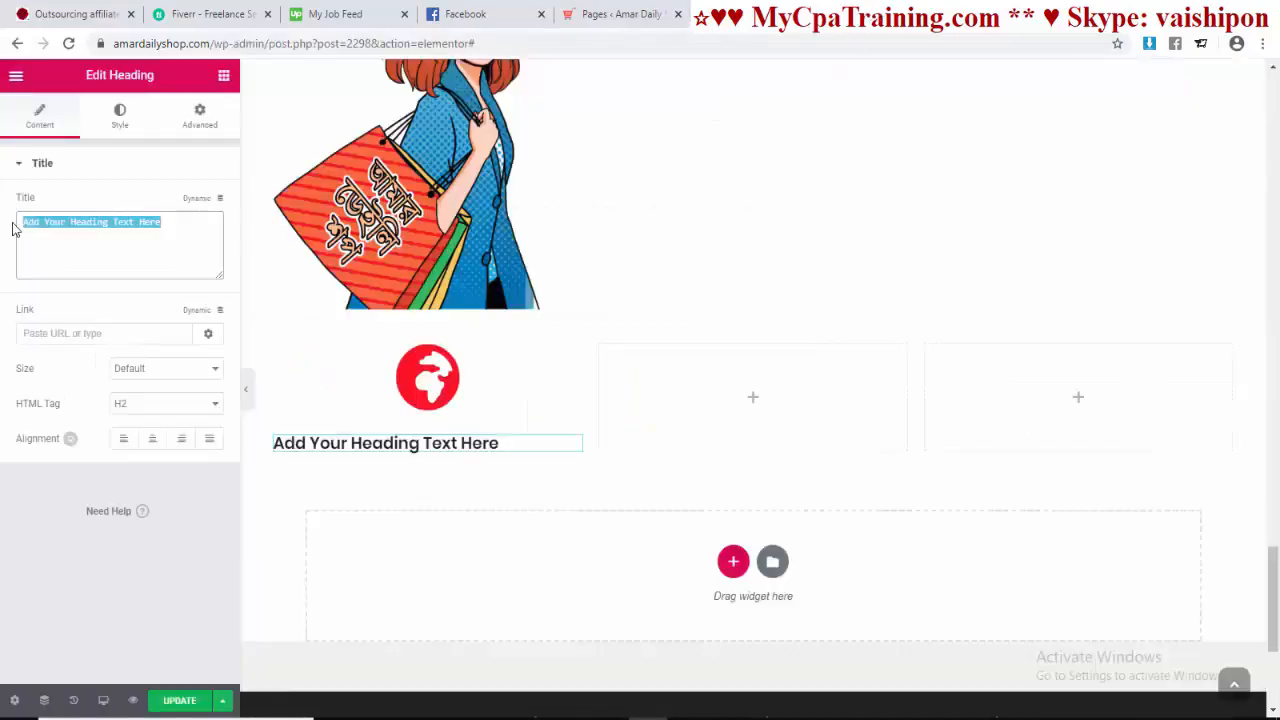
type("CUSTOMER SATISFACTION")
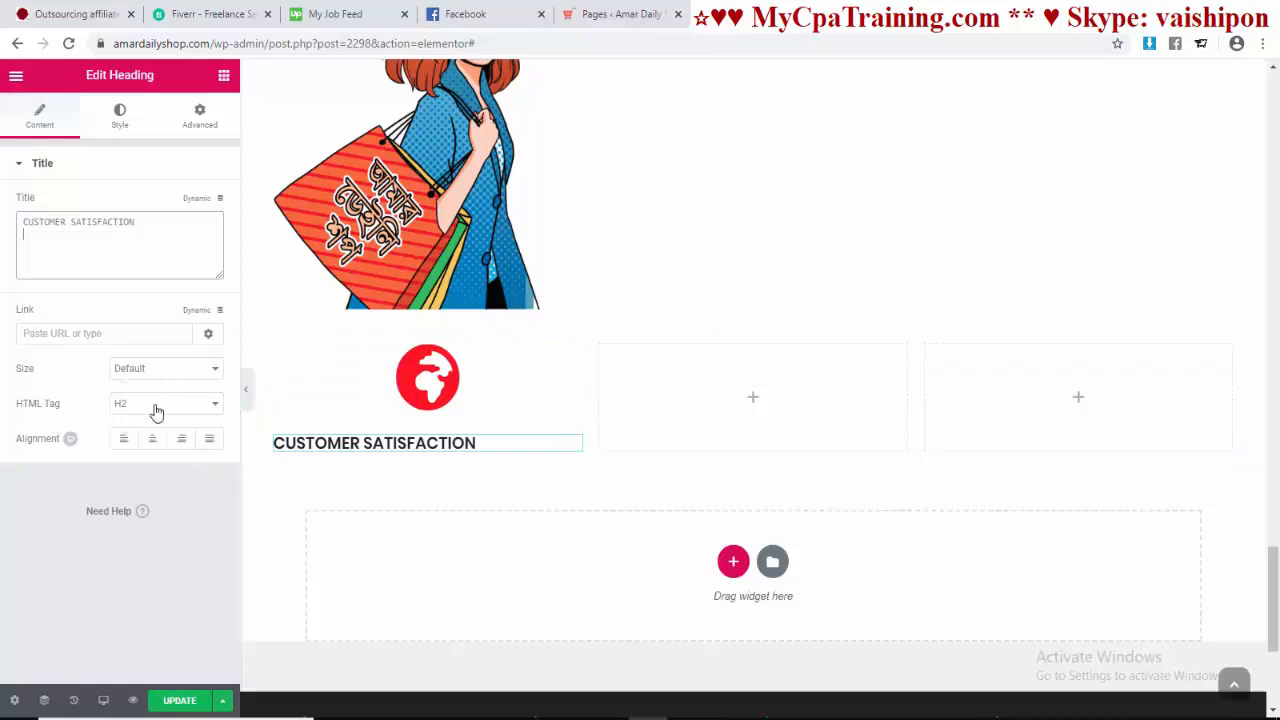
left_click(164, 372)
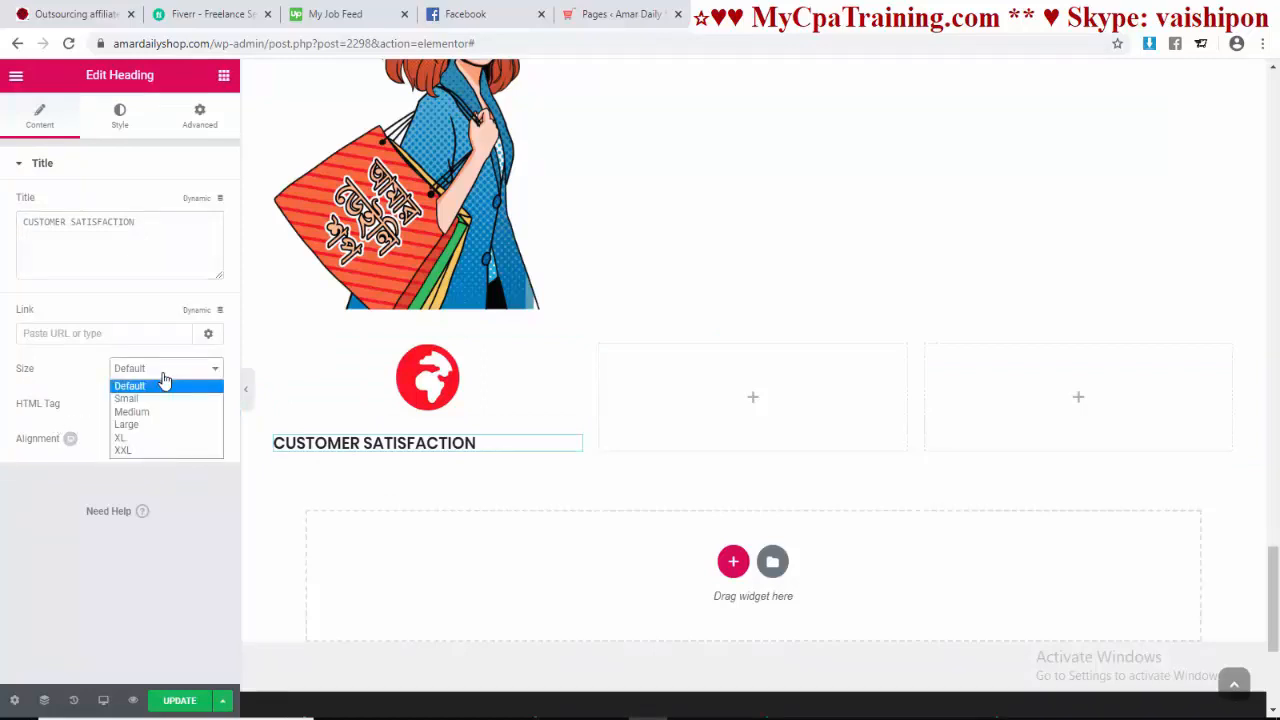
left_click(129, 424)
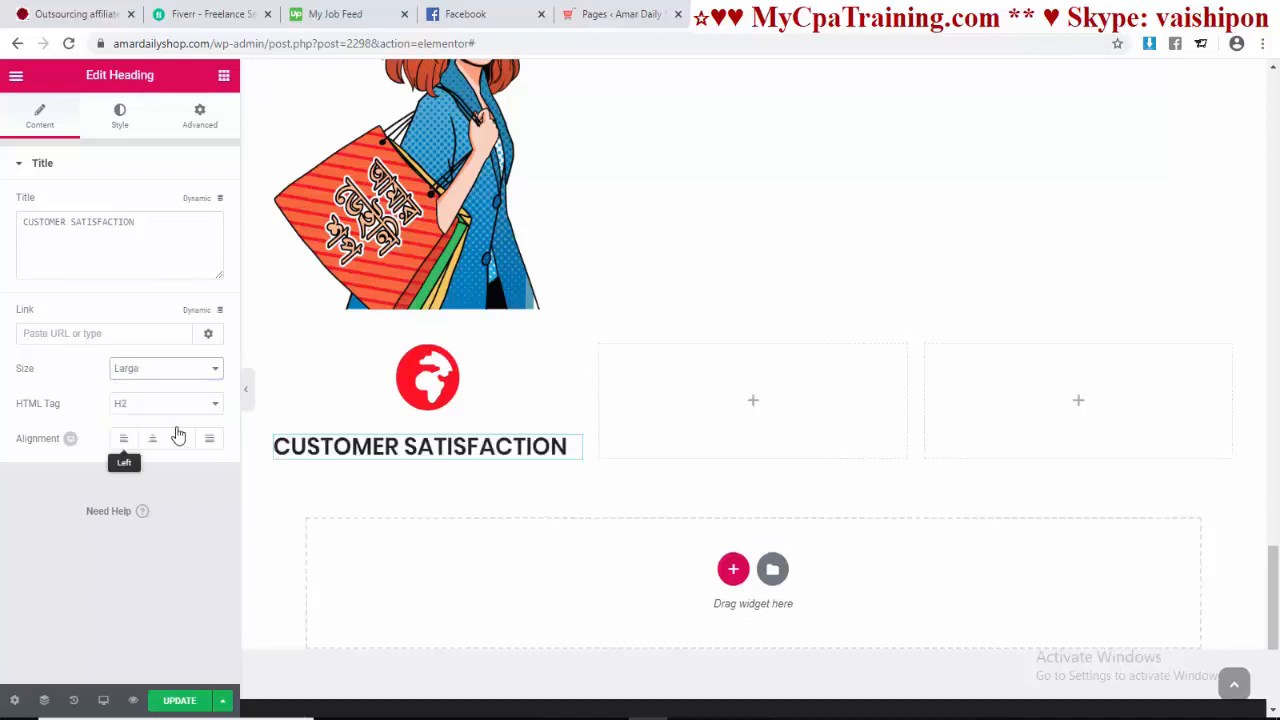
Step: Set the CUSTOMER SATISFACTION heading's text colour to the same preset red as the icon
left_click(121, 117)
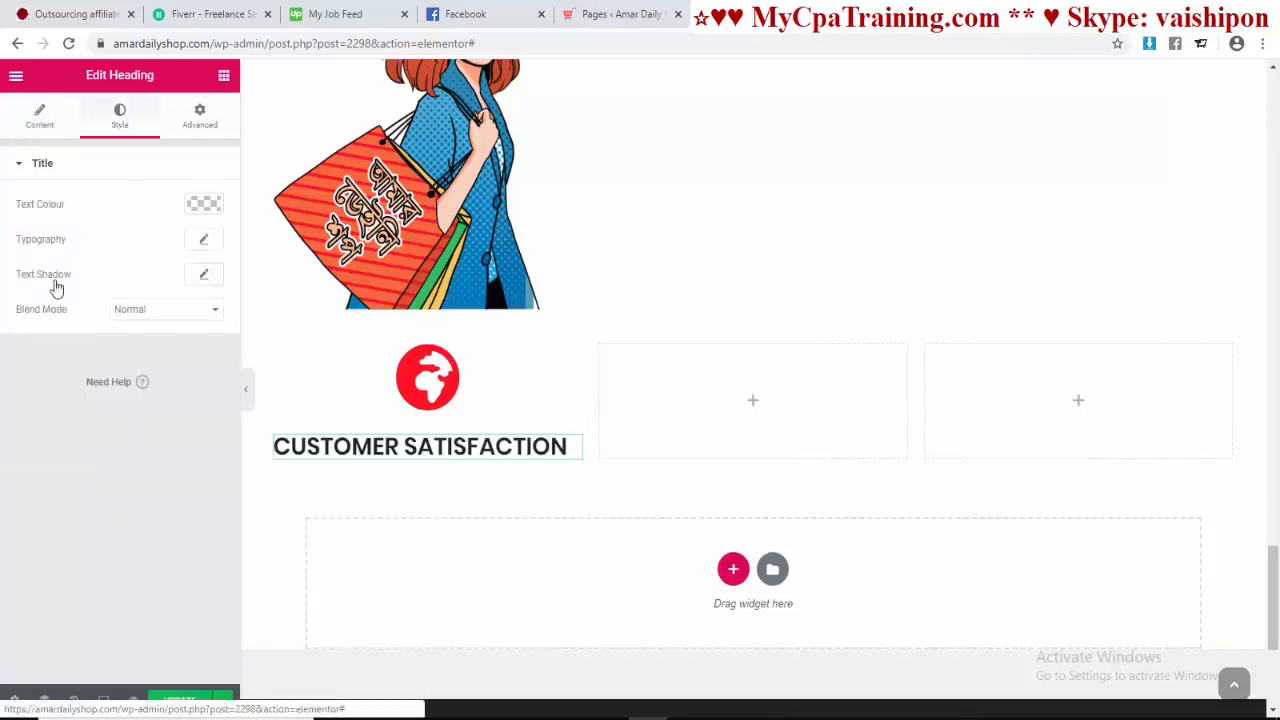
left_click(202, 209)
left_click(84, 403)
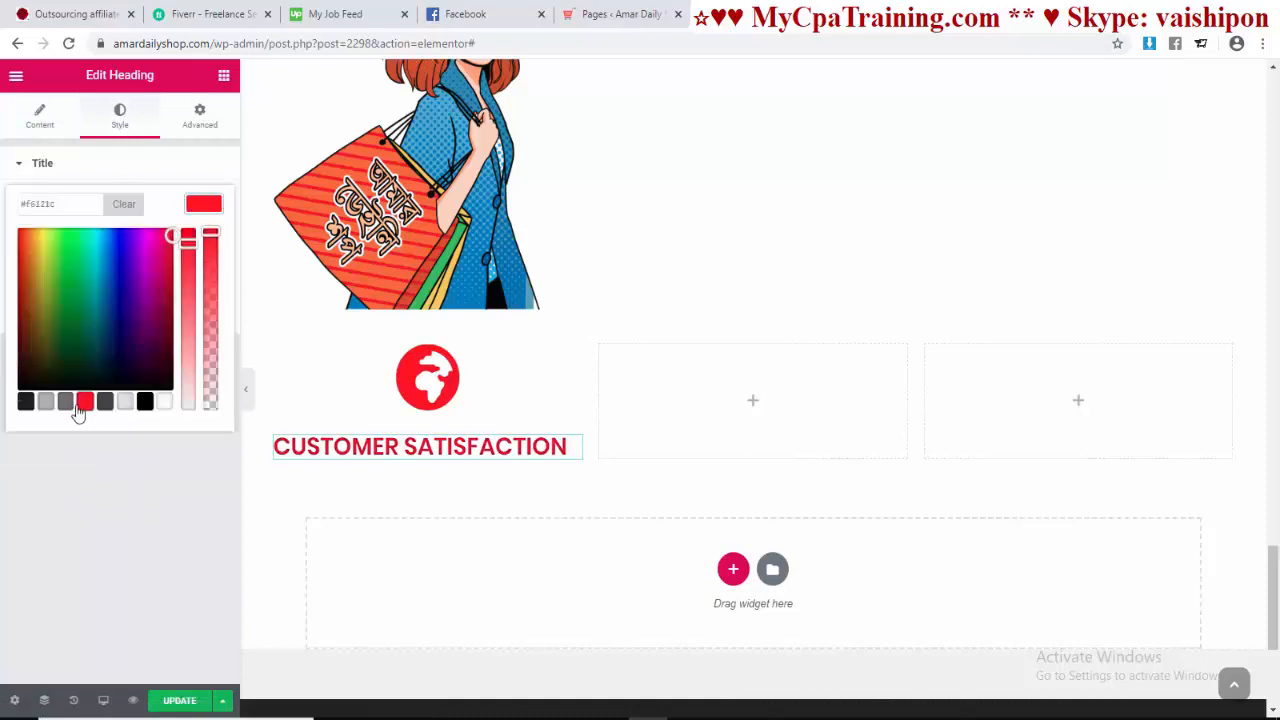
left_click(125, 492)
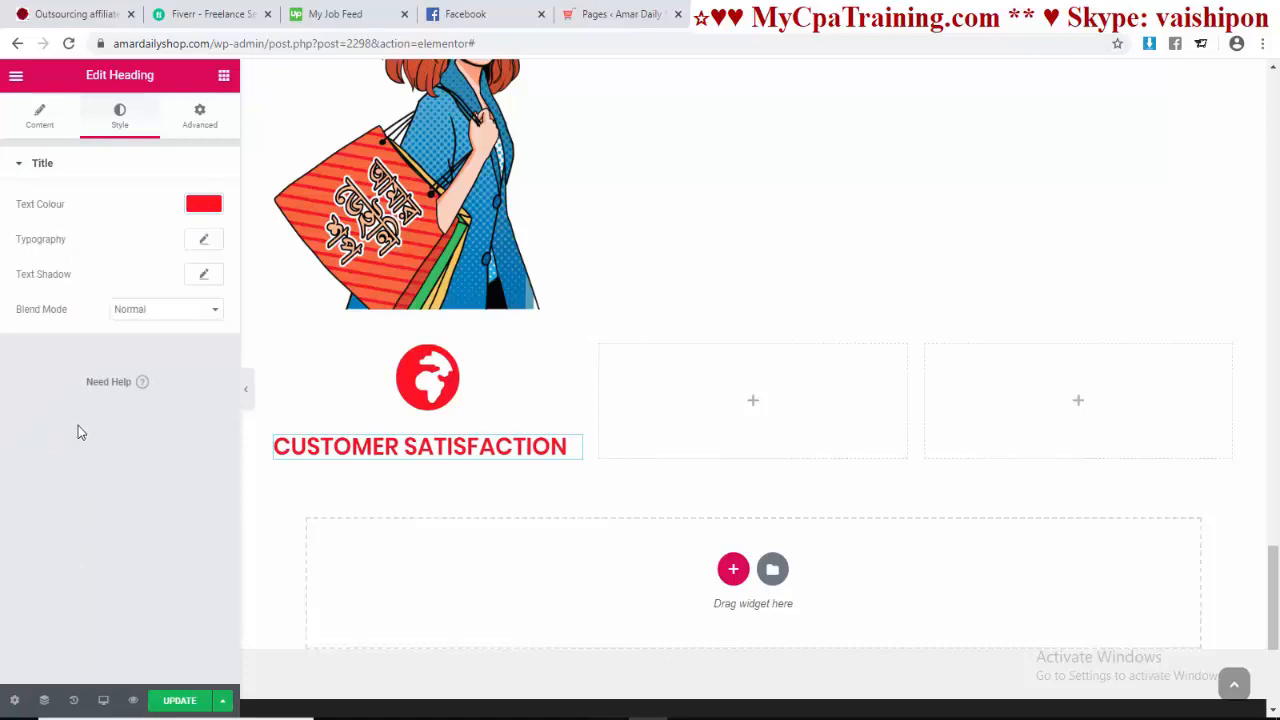
Step: Give the CUSTOMER SATISFACTION heading a bolder font weight, below 900, that keeps the text on one line
left_click(204, 242)
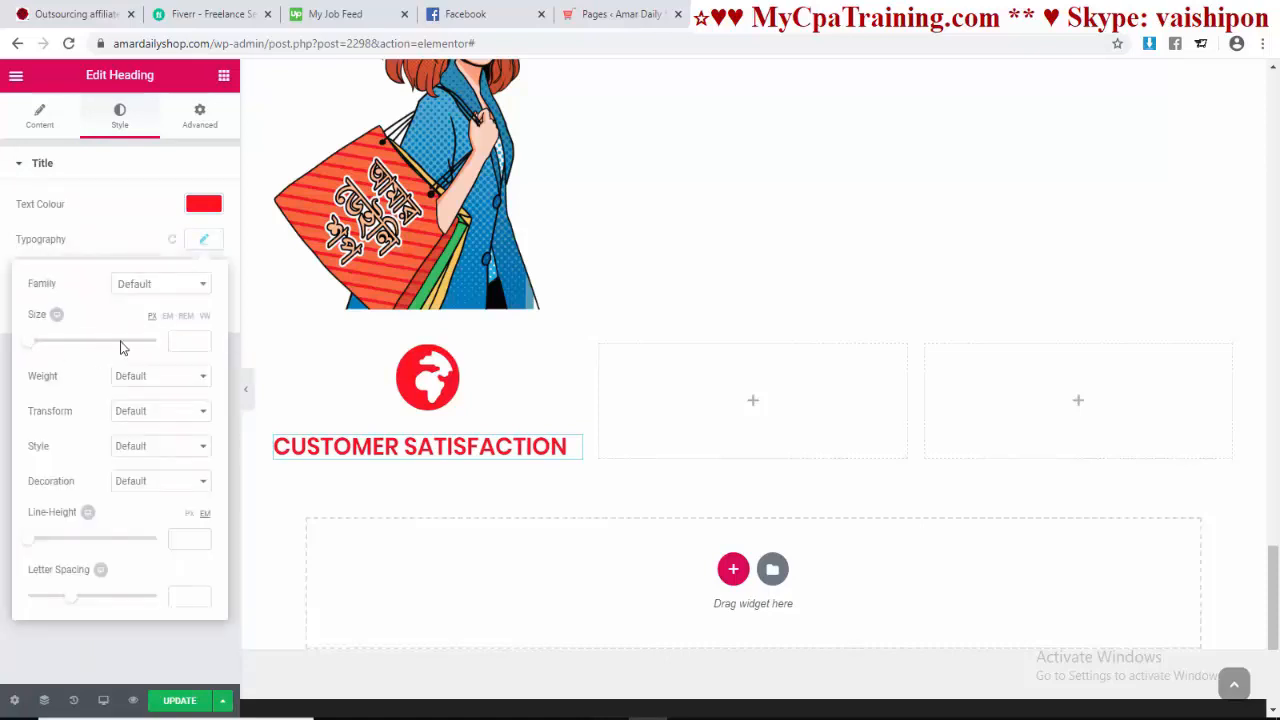
left_click(169, 383)
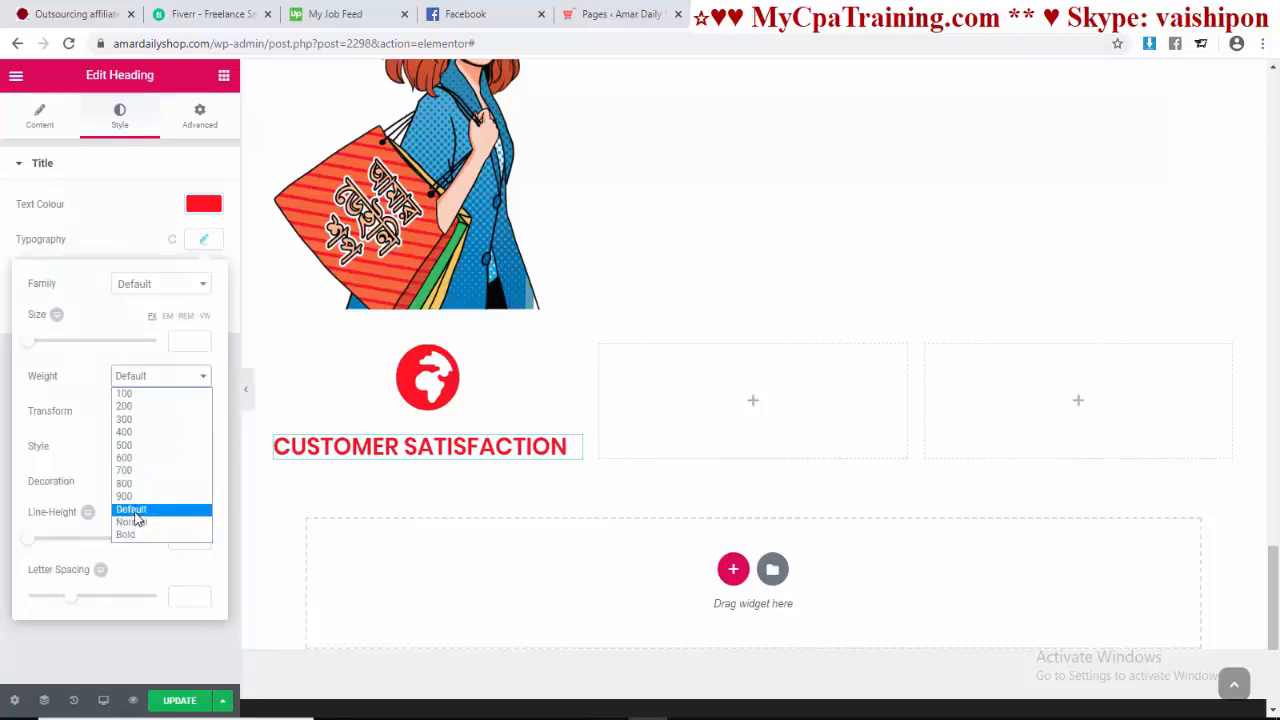
left_click(160, 496)
left_click(194, 388)
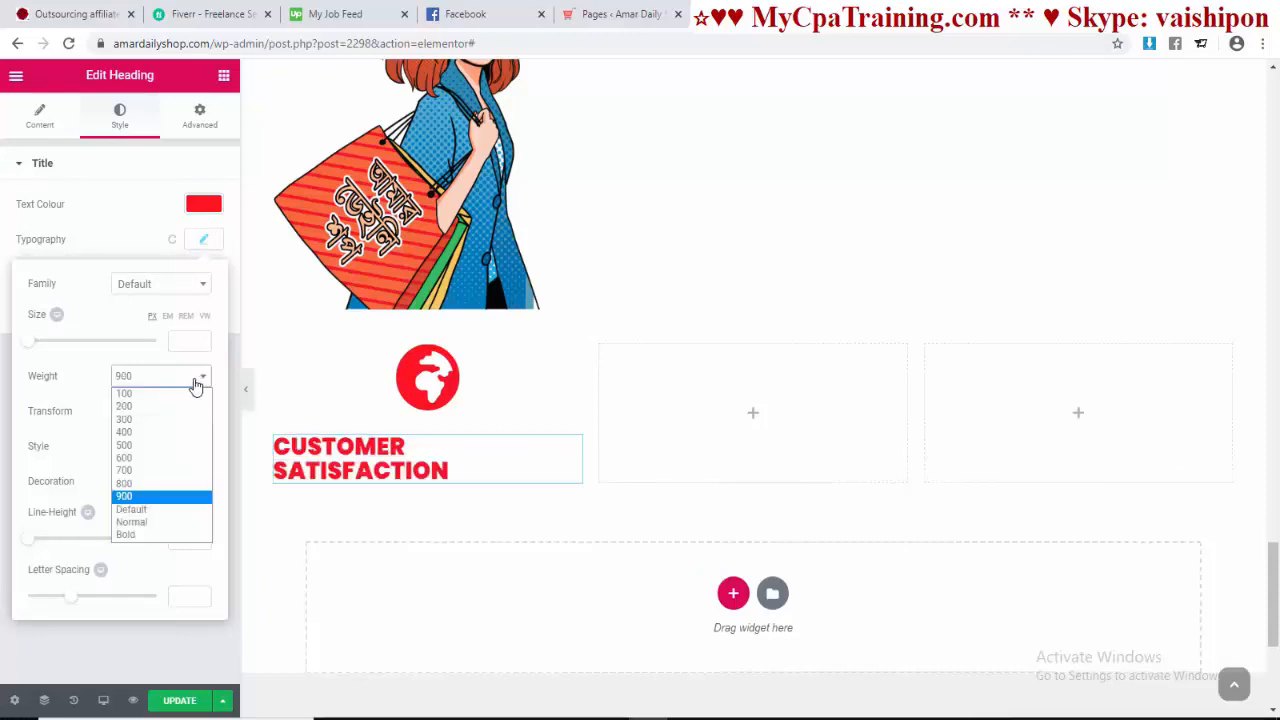
left_click(147, 478)
left_click(54, 320)
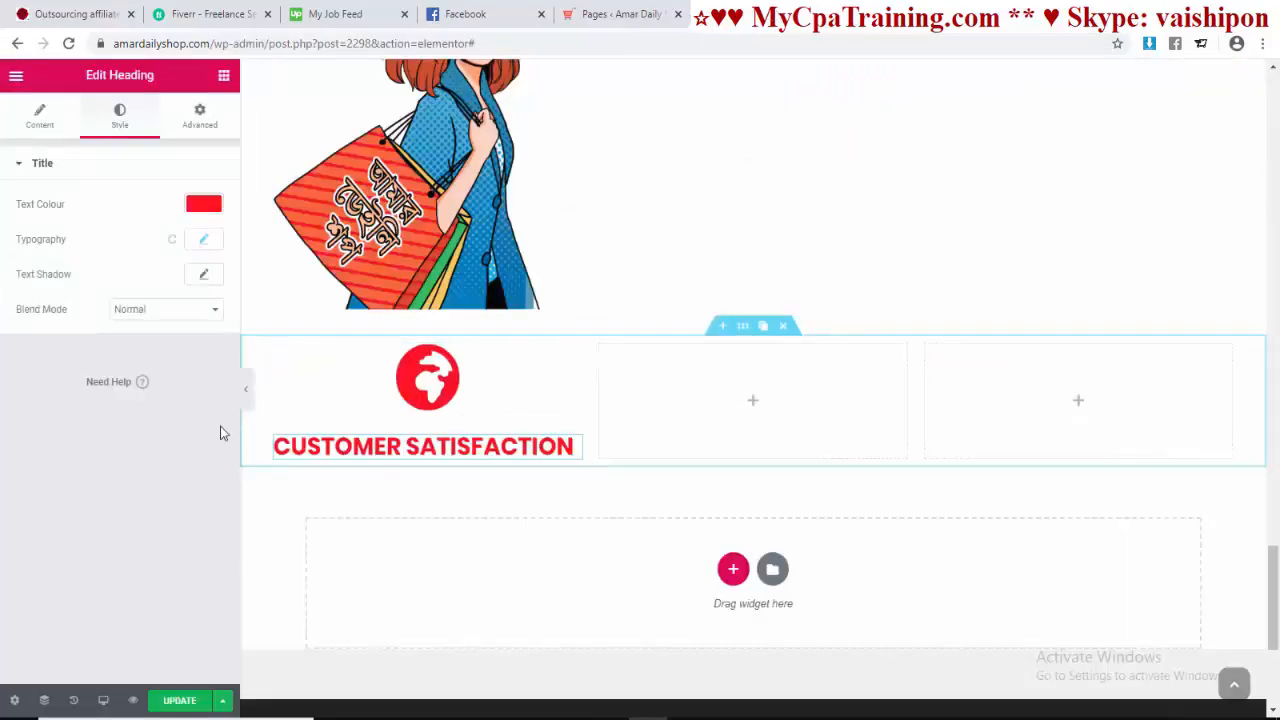
Step: Duplicate the finished icon-and-heading column twice and delete the two empty columns, leaving three matching columns
left_click(224, 75)
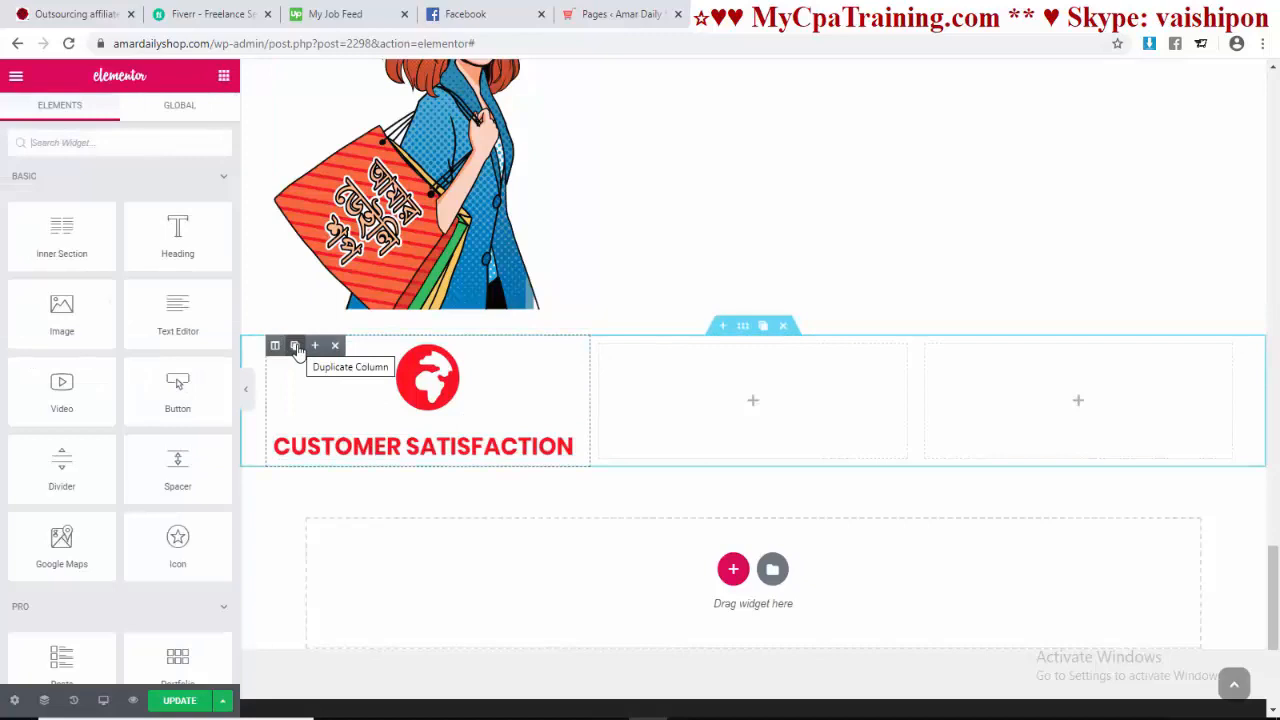
left_click(295, 346)
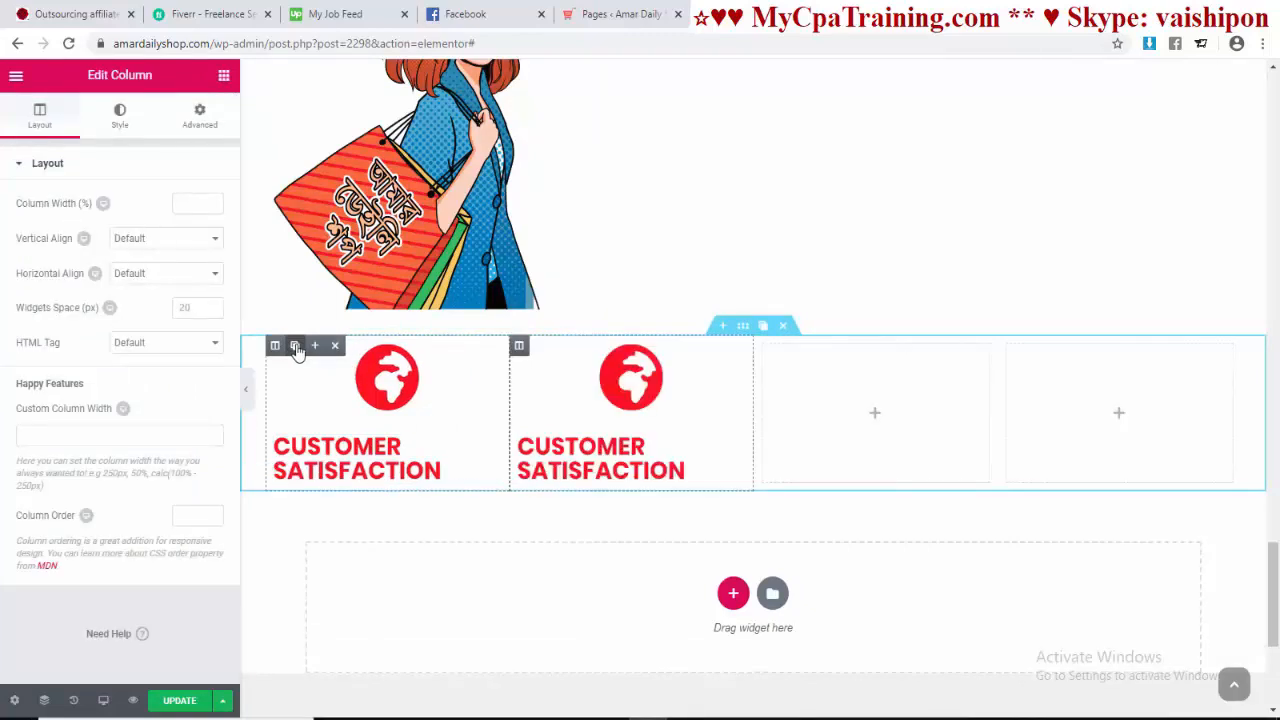
left_click(295, 346)
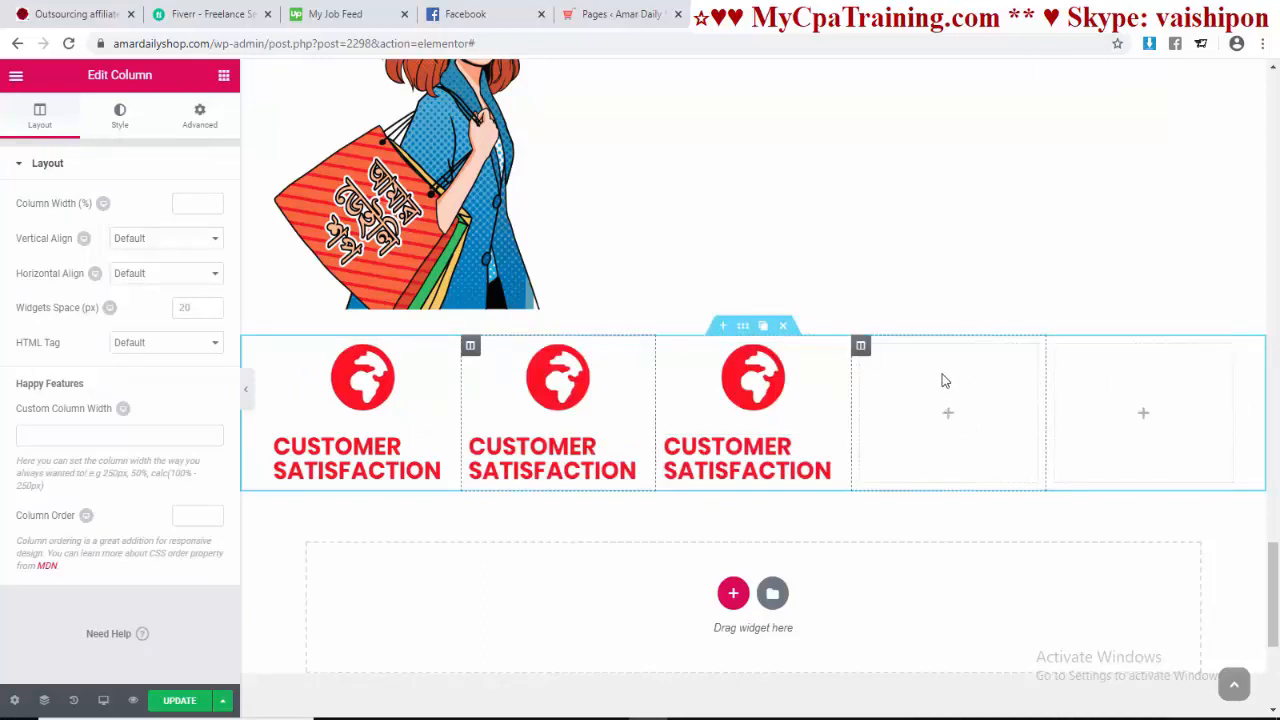
left_click(921, 347)
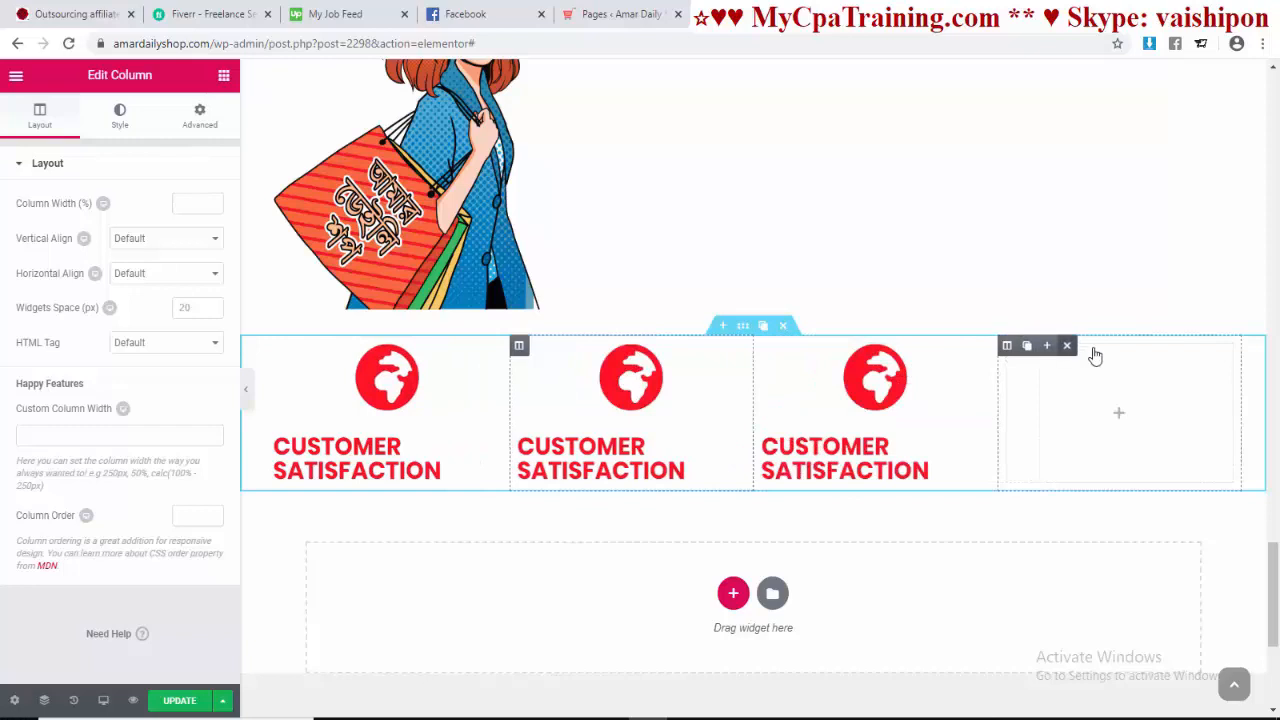
left_click(1085, 349)
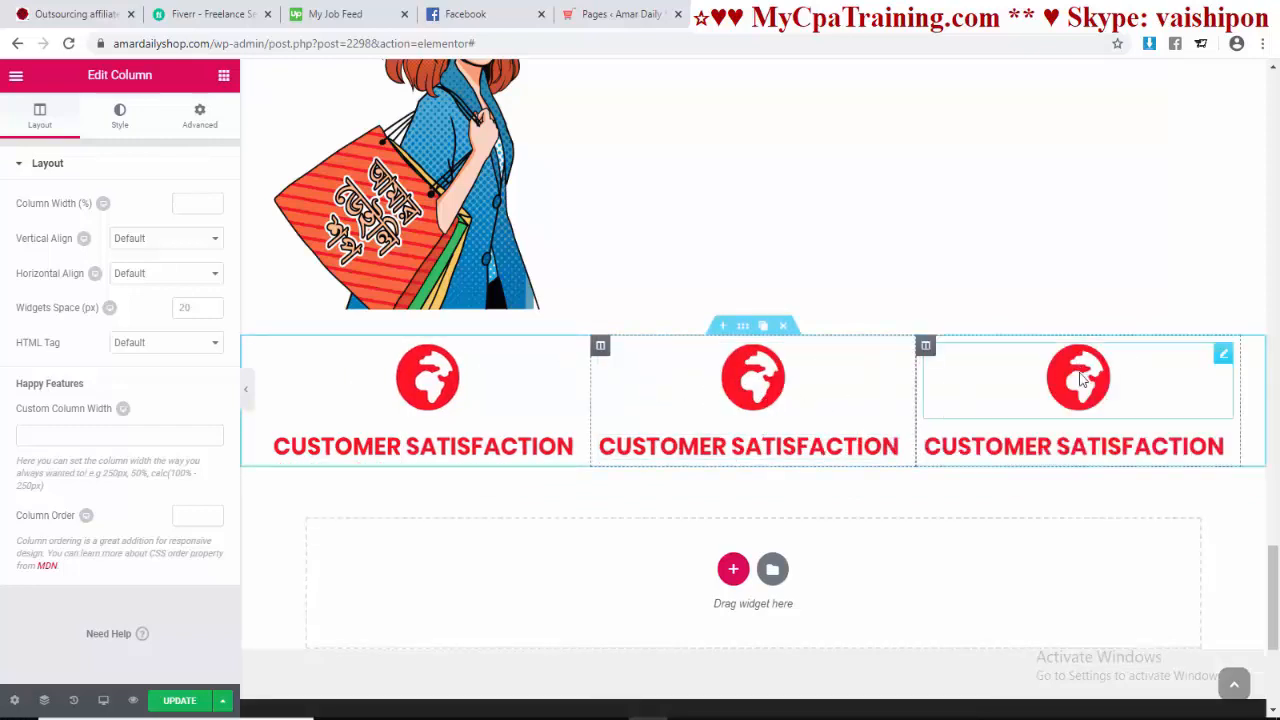
Step: Search the icon library for "shop" and replace the second column's globe with the solid shopping cart icon
left_click(741, 387)
key("ctrl+Tab")
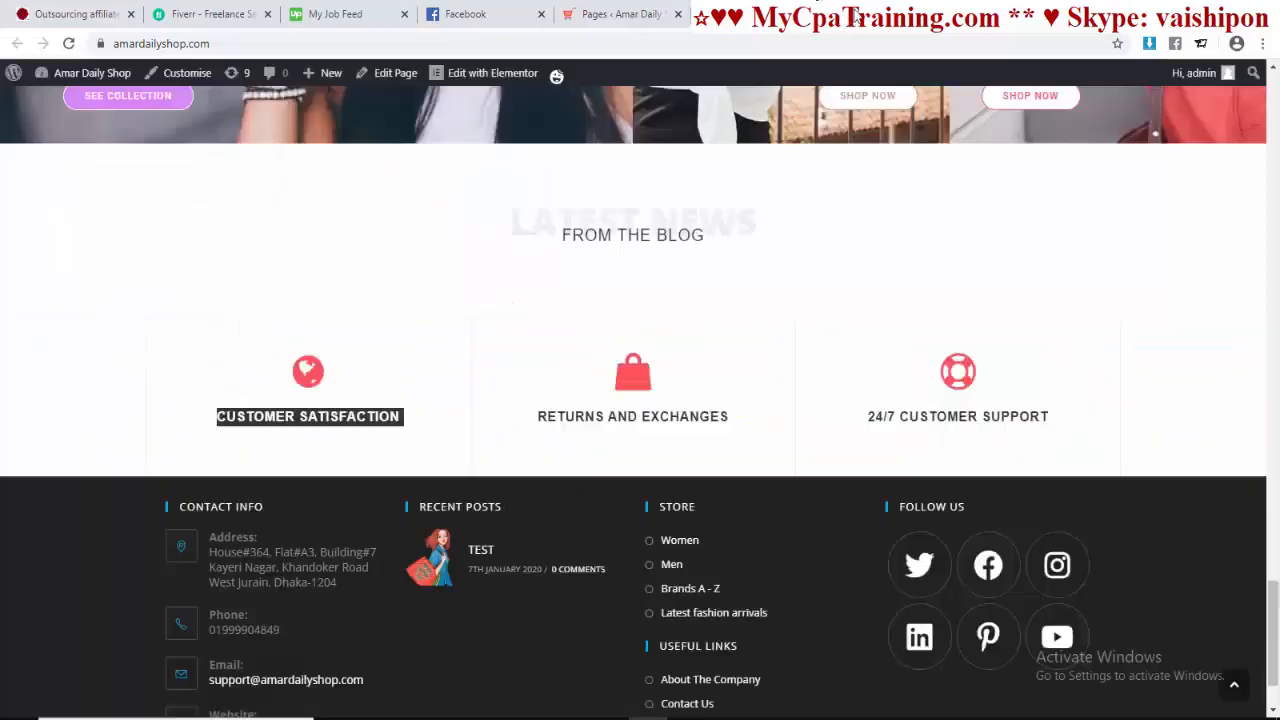
left_click(727, 21)
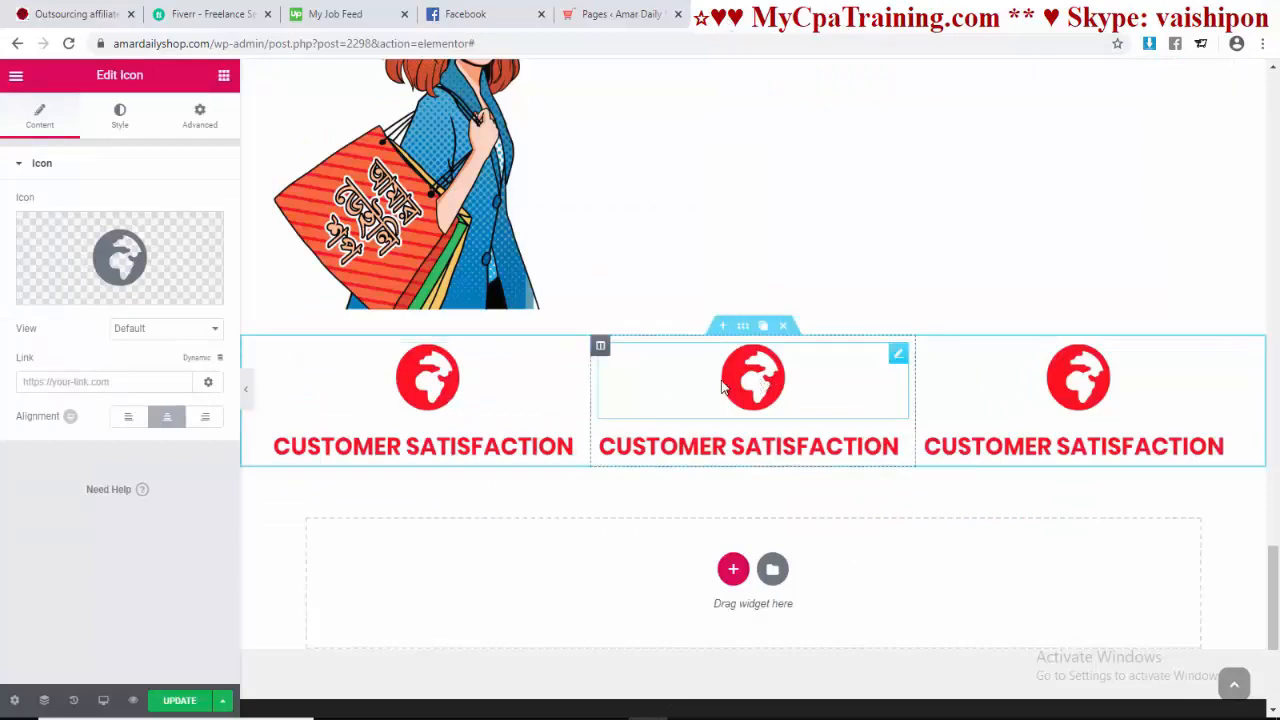
left_click(118, 262)
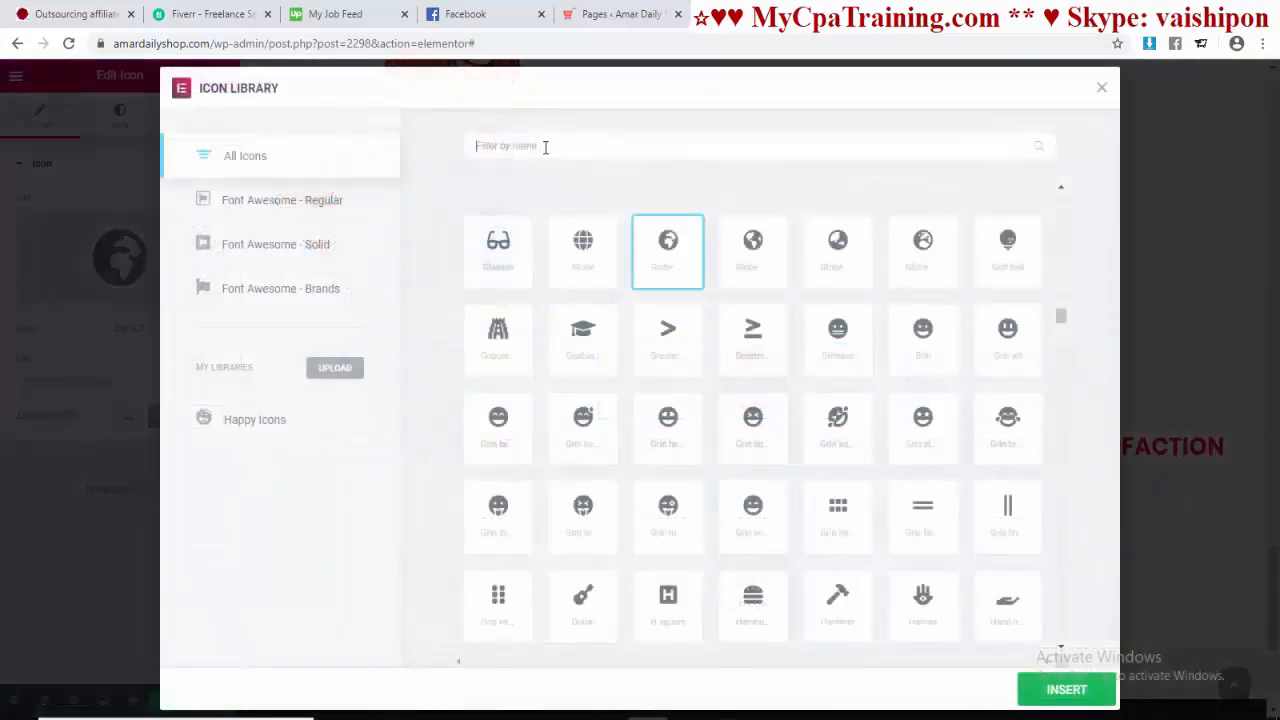
left_click(528, 140)
type("sho")
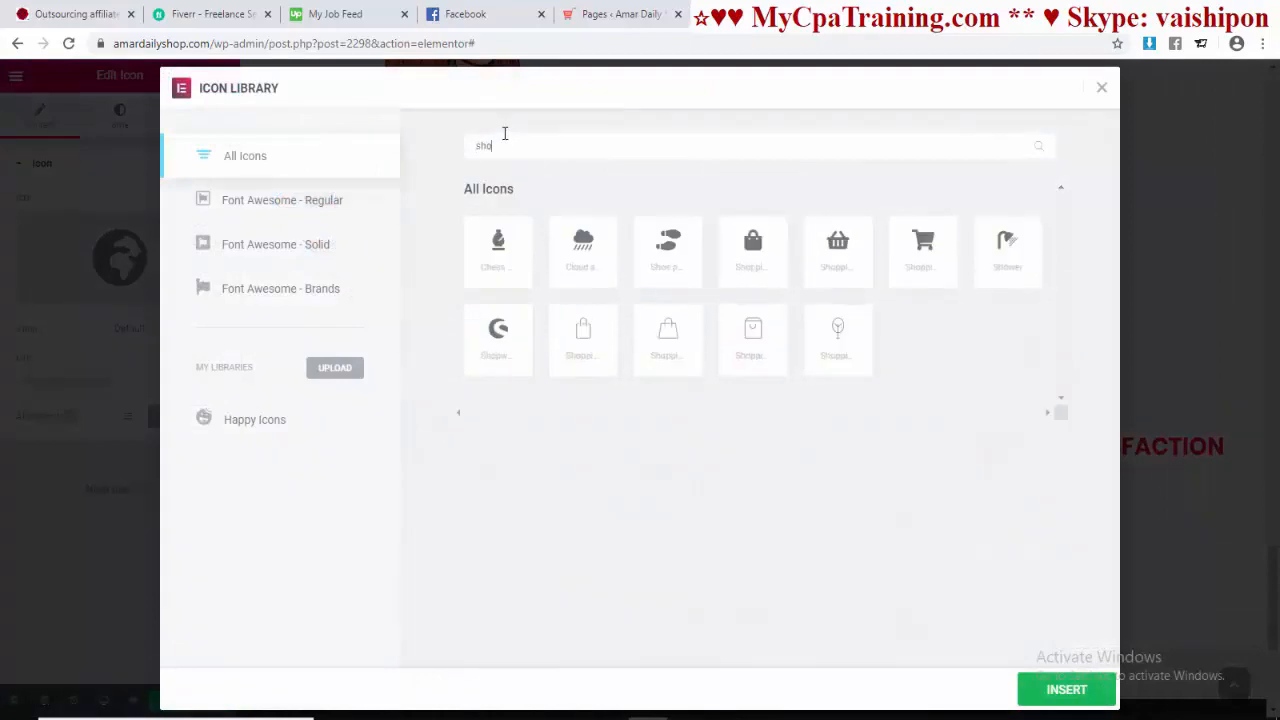
type("p")
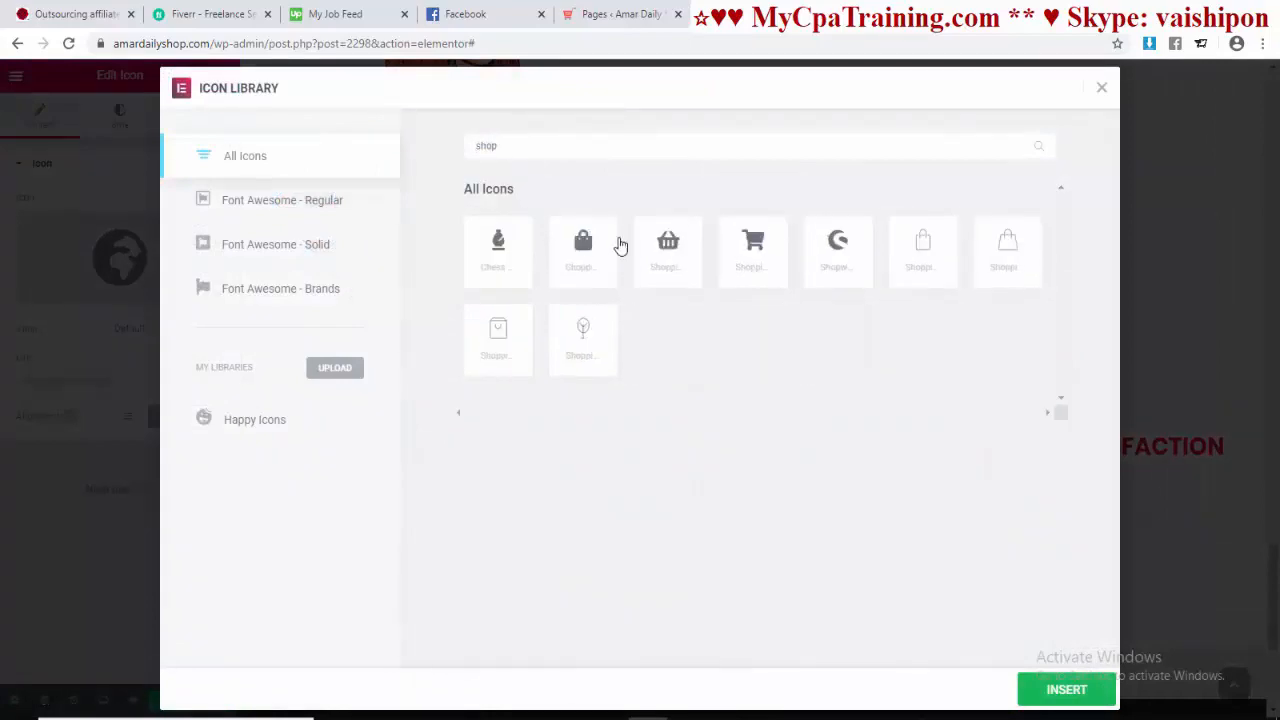
left_click(757, 255)
left_click(1058, 697)
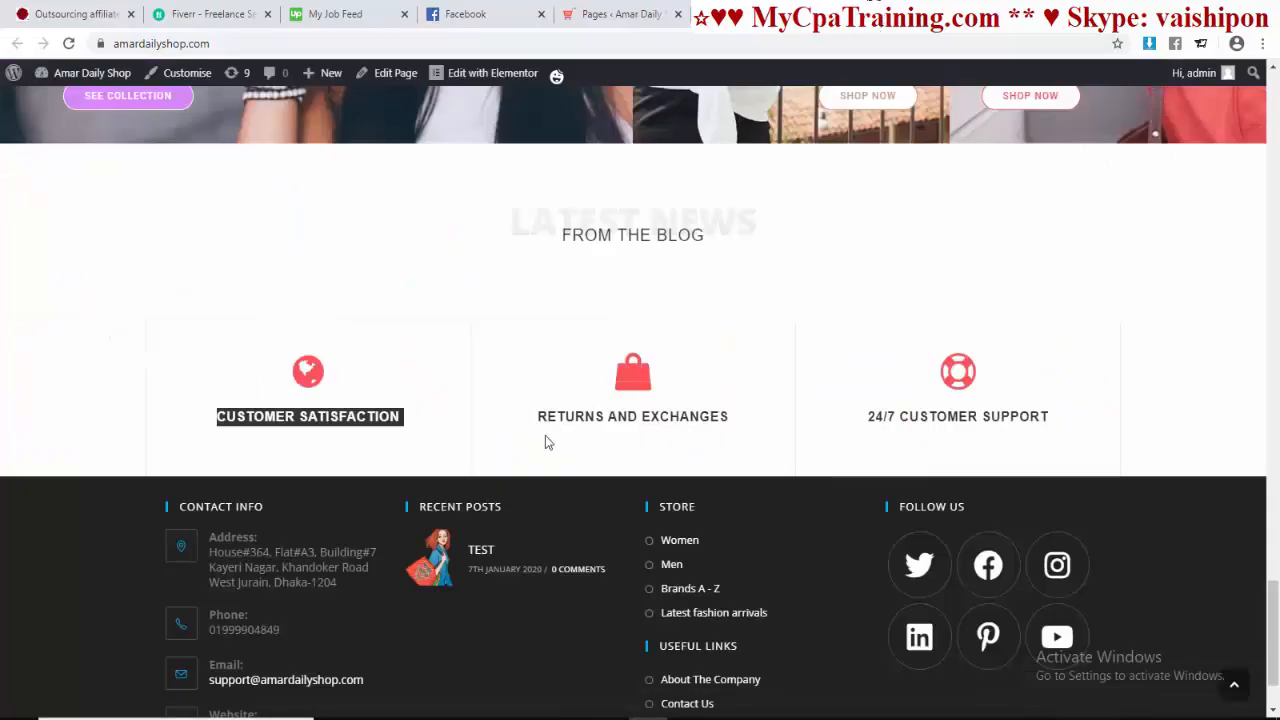
Step: Copy "RETURNS AND EXCHANGES" from the live homepage and use it as the second column's heading text
left_click(540, 421)
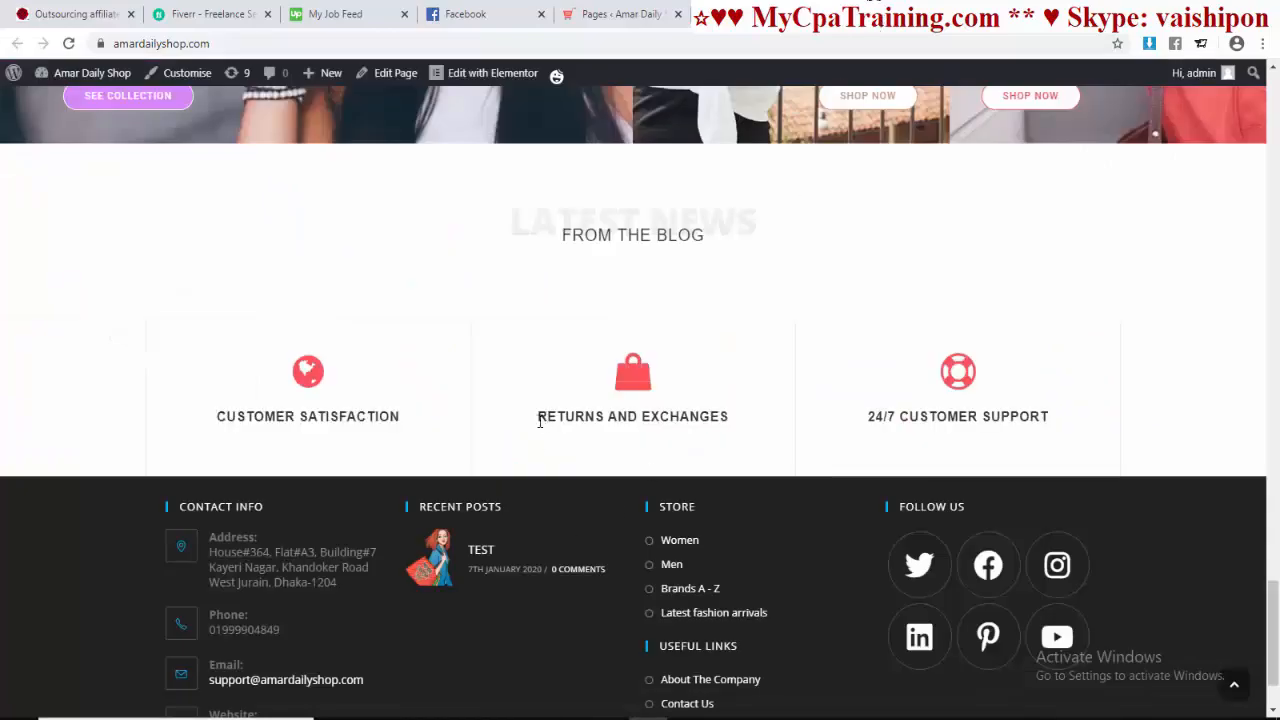
left_click_drag(547, 417, 741, 430)
key("ctrl+c")
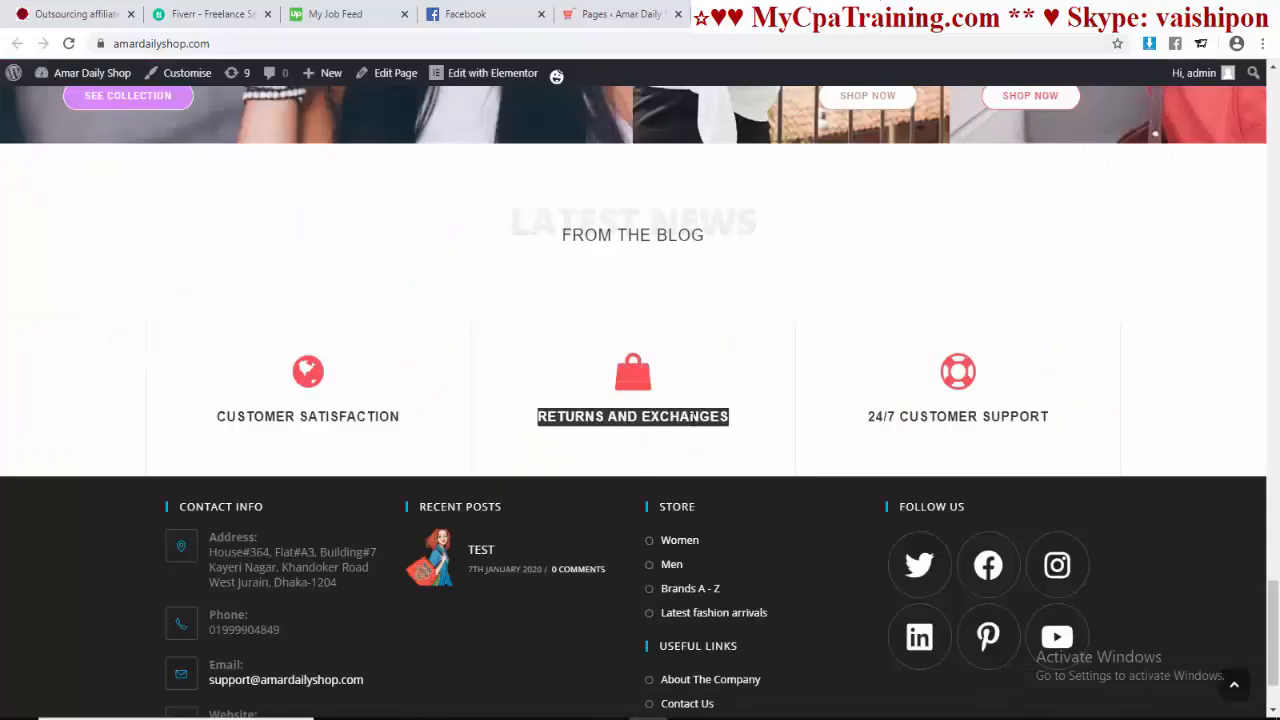
right_click(700, 424)
left_click(714, 432)
left_click(768, 14)
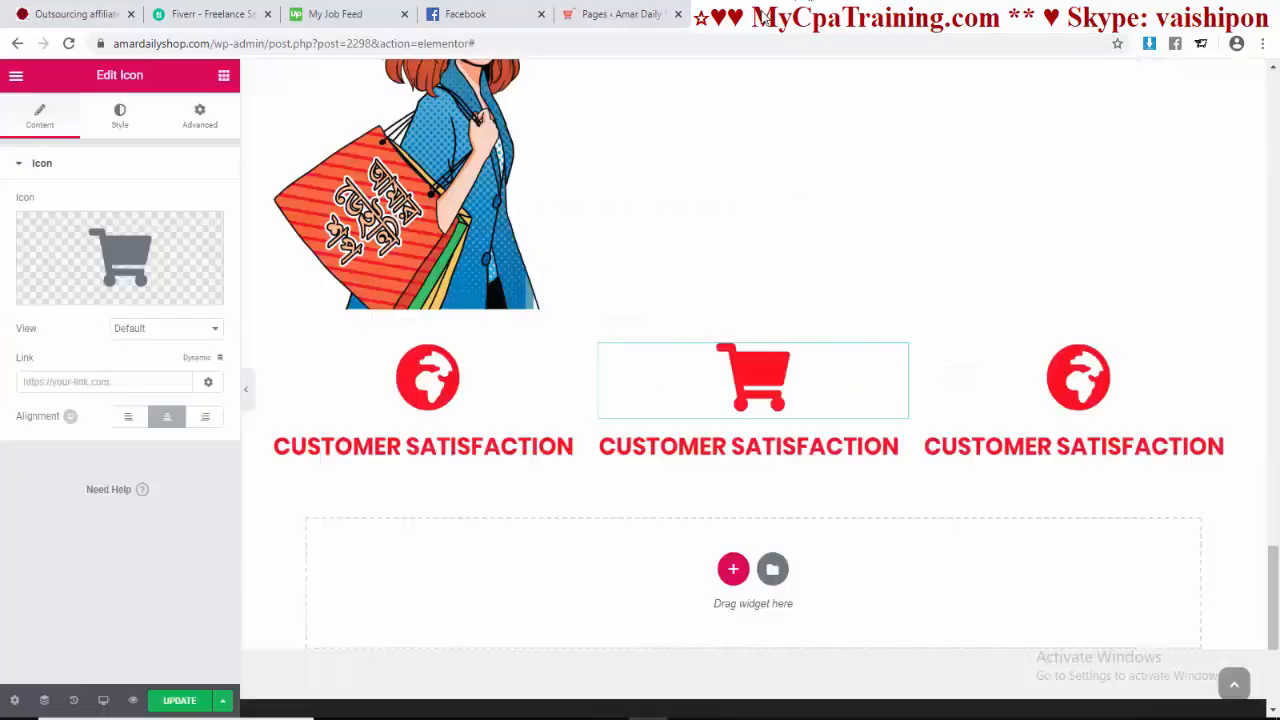
left_click(895, 447)
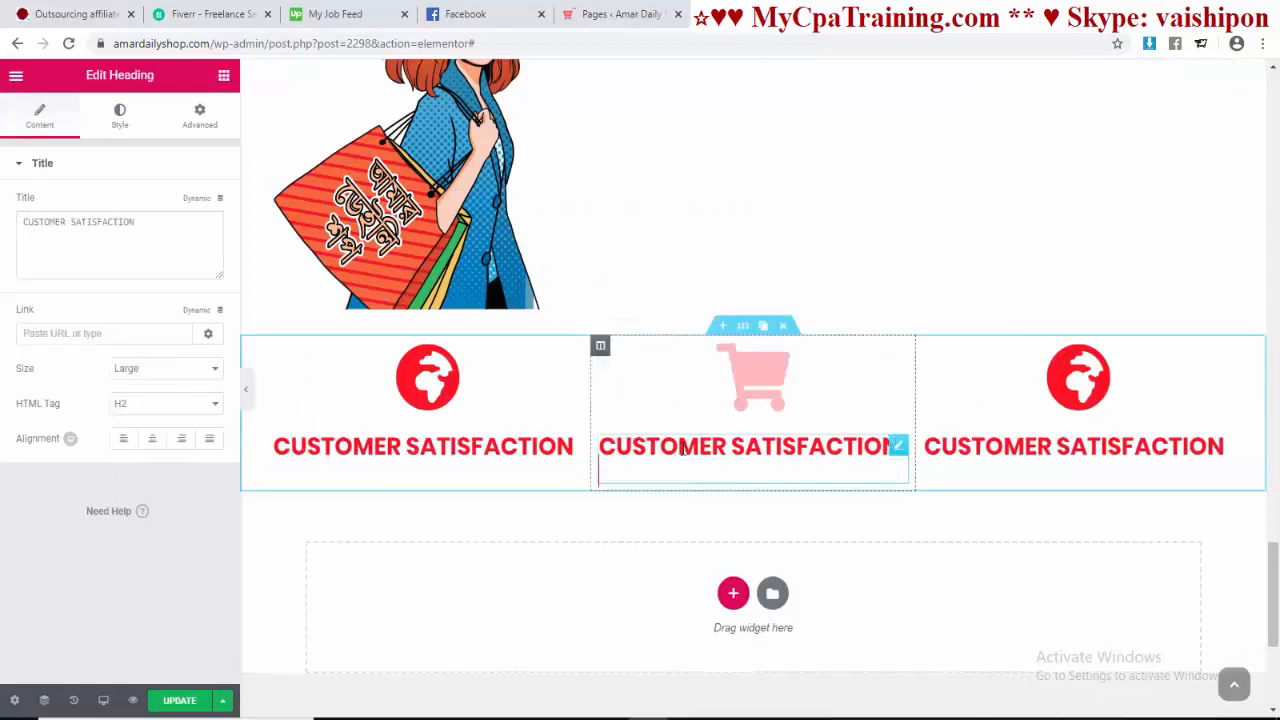
left_click(116, 241)
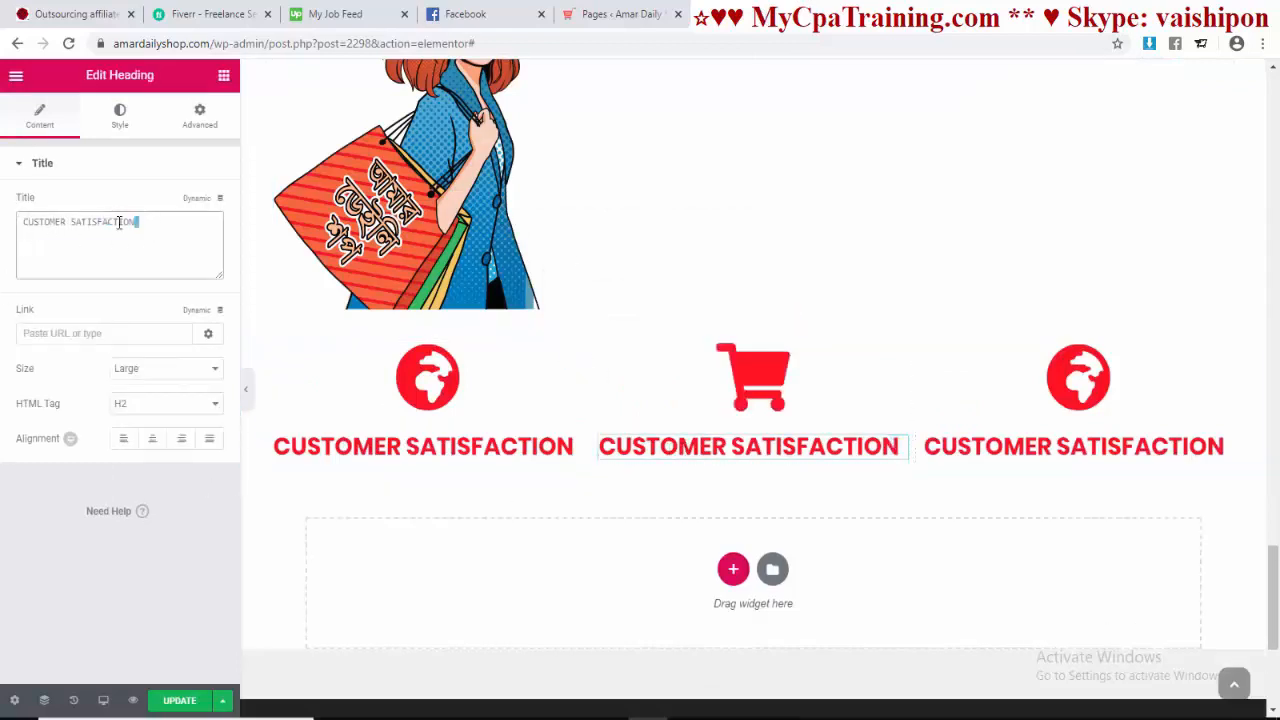
left_click_drag(160, 228, 14, 229)
key("ctrl+v")
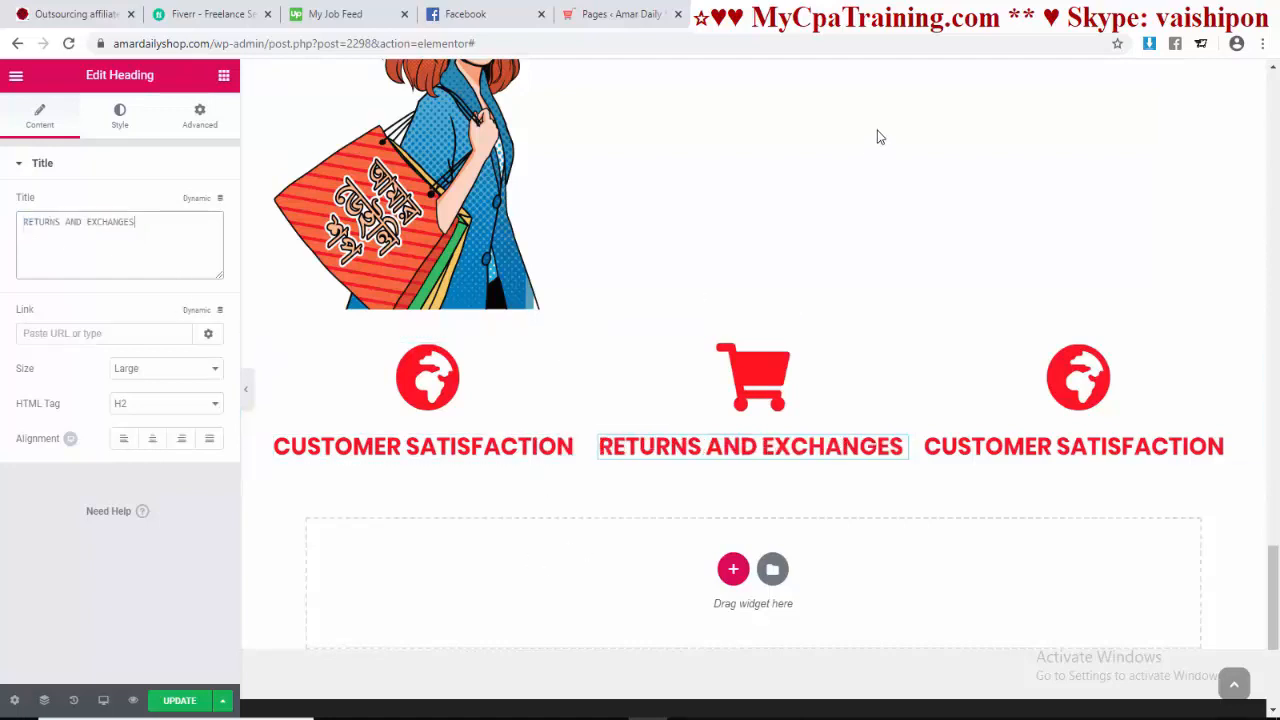
Step: Check the live homepage's third service icon, search the icon library for "support" and replace the third column's globe with the support headset icon
left_click(888, 17)
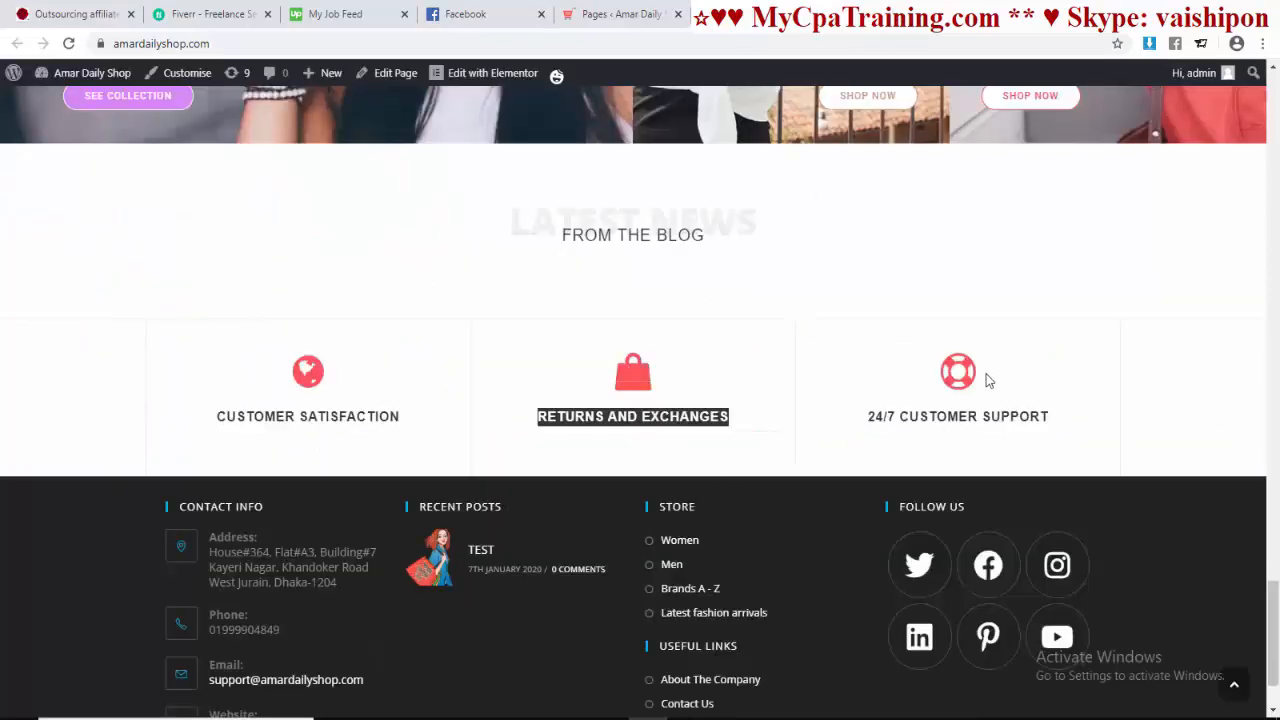
key("ctrl+shift+Tab")
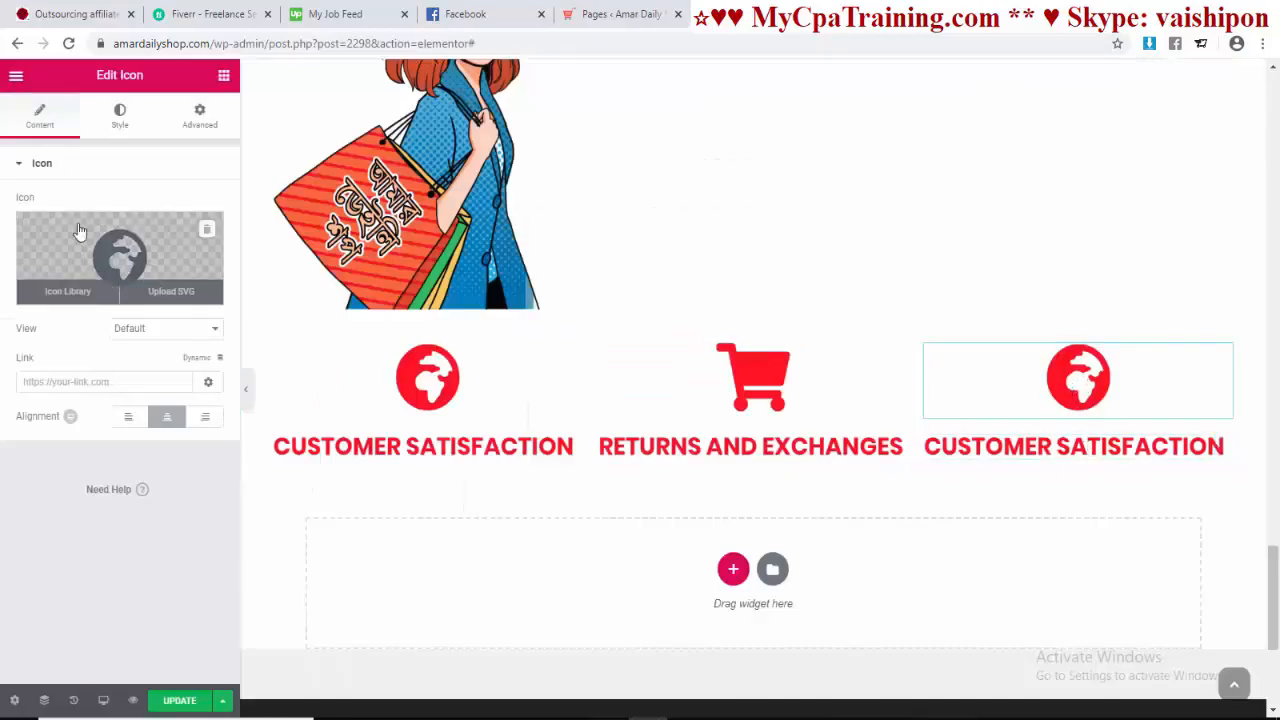
key("ctrl+Tab")
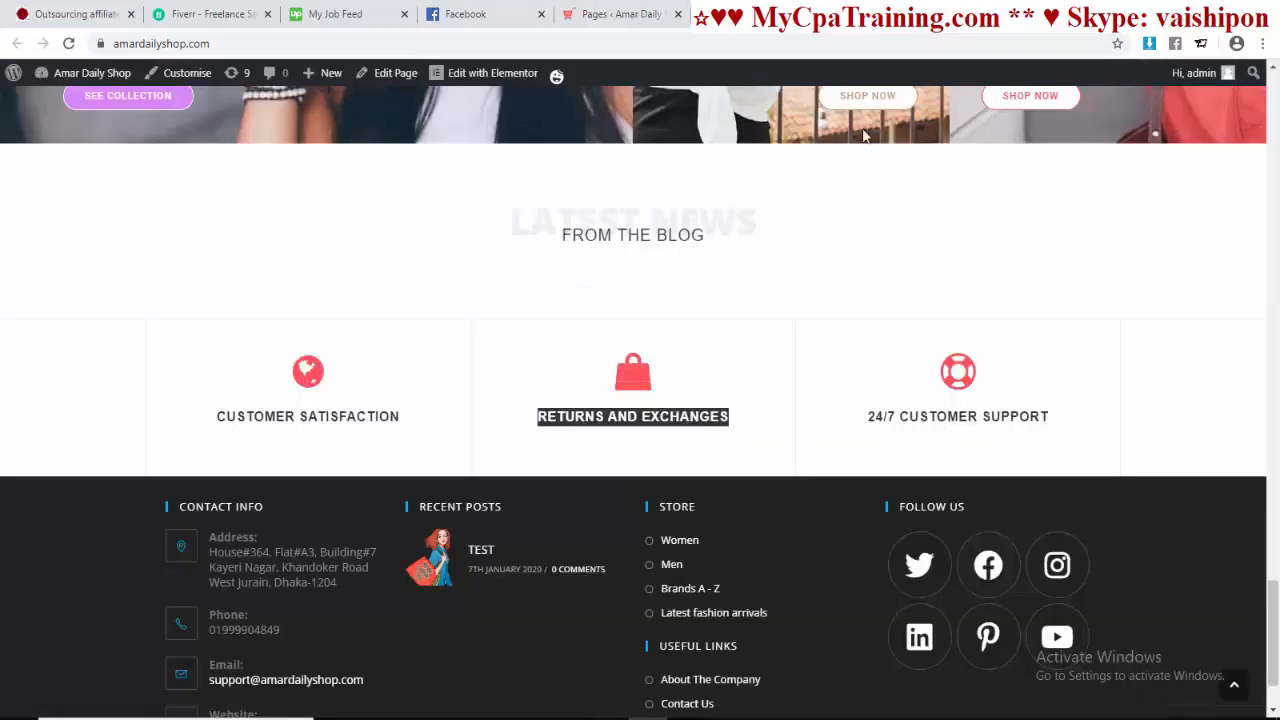
key("ctrl+shift+Tab")
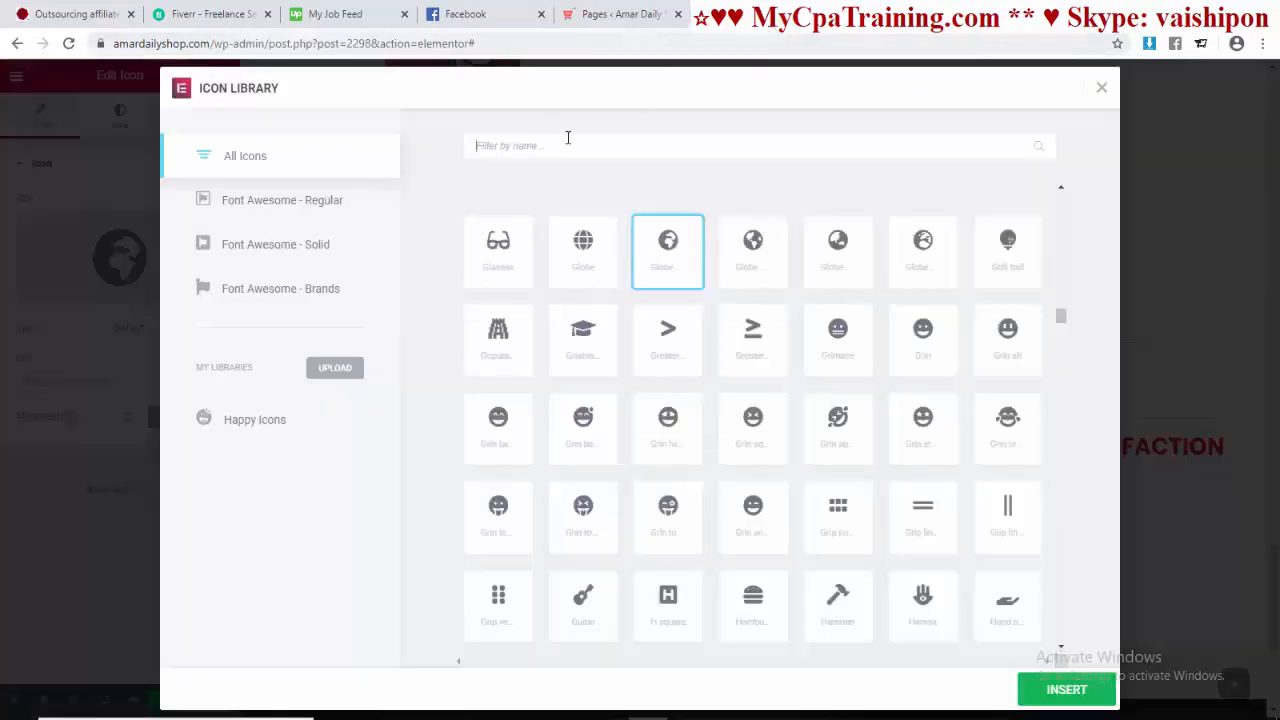
left_click(544, 146)
type("support")
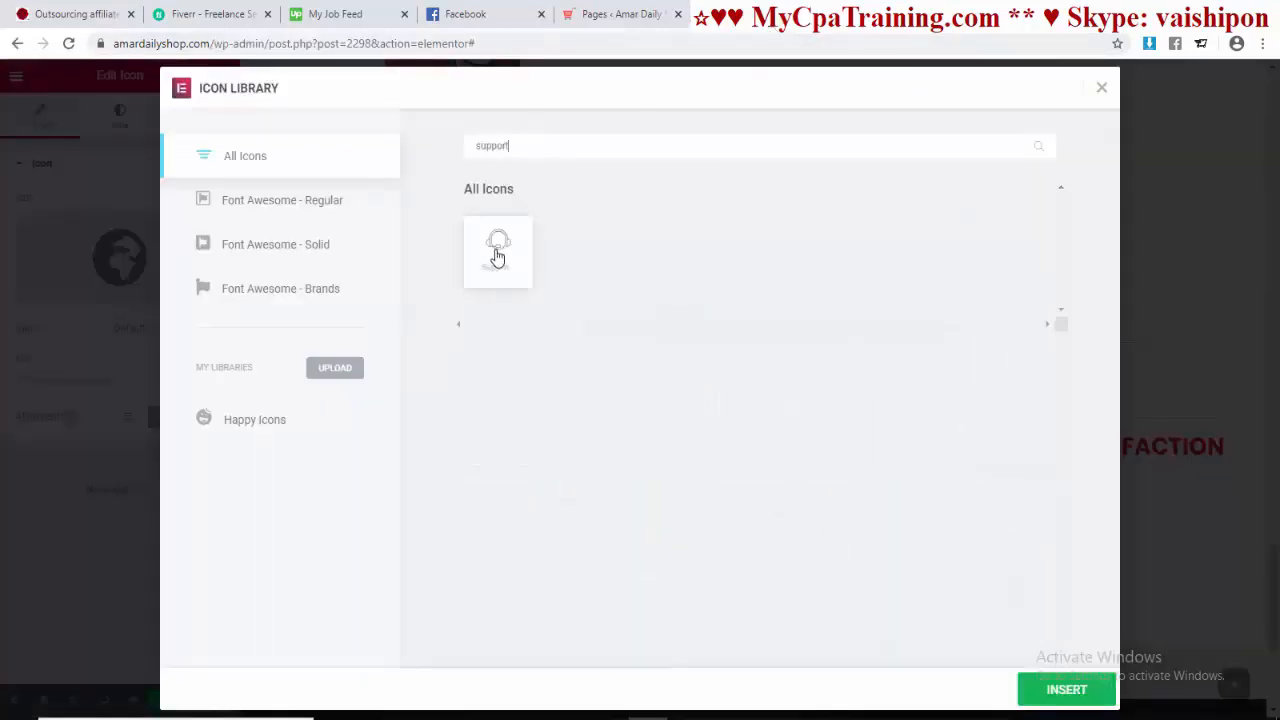
left_click(497, 257)
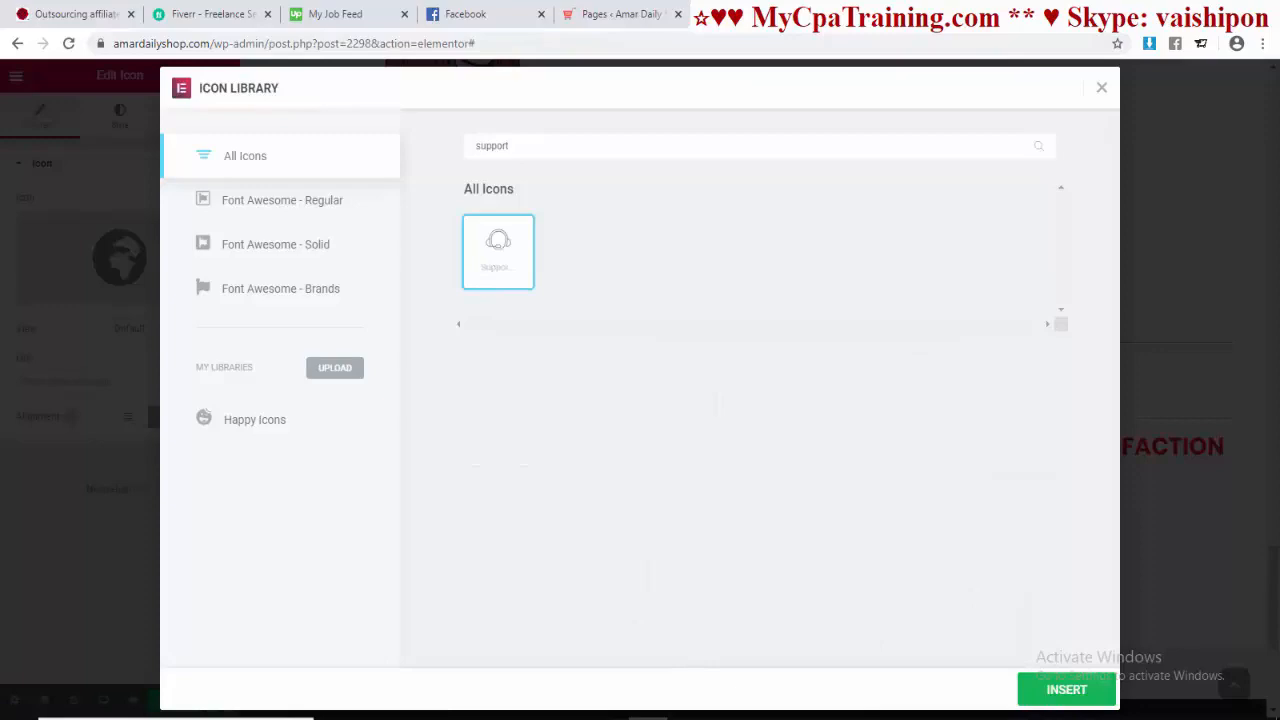
left_click(1070, 689)
Step: Copy "24/7 CUSTOMER SUPPORT" from the live homepage and use it as the third column's heading text
key("ctrl+Tab")
triple_click(902, 420)
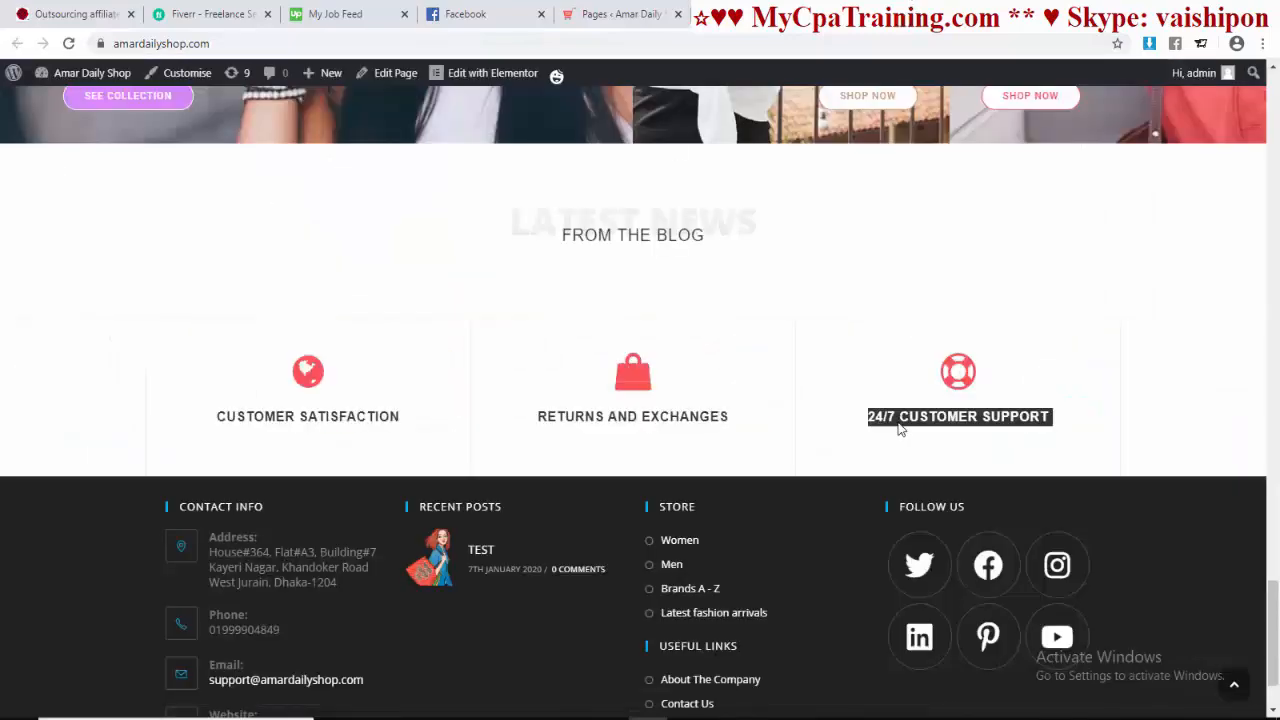
right_click(900, 426)
left_click(912, 438)
left_click(620, 14)
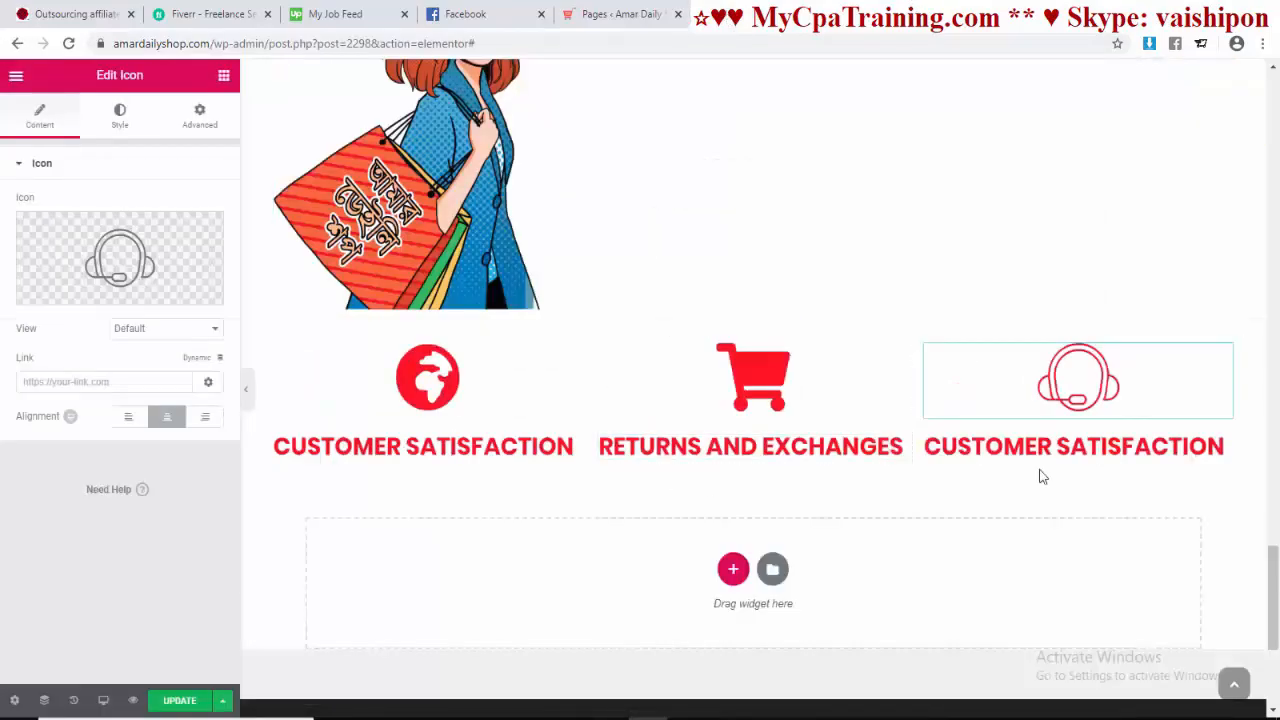
left_click(1040, 460)
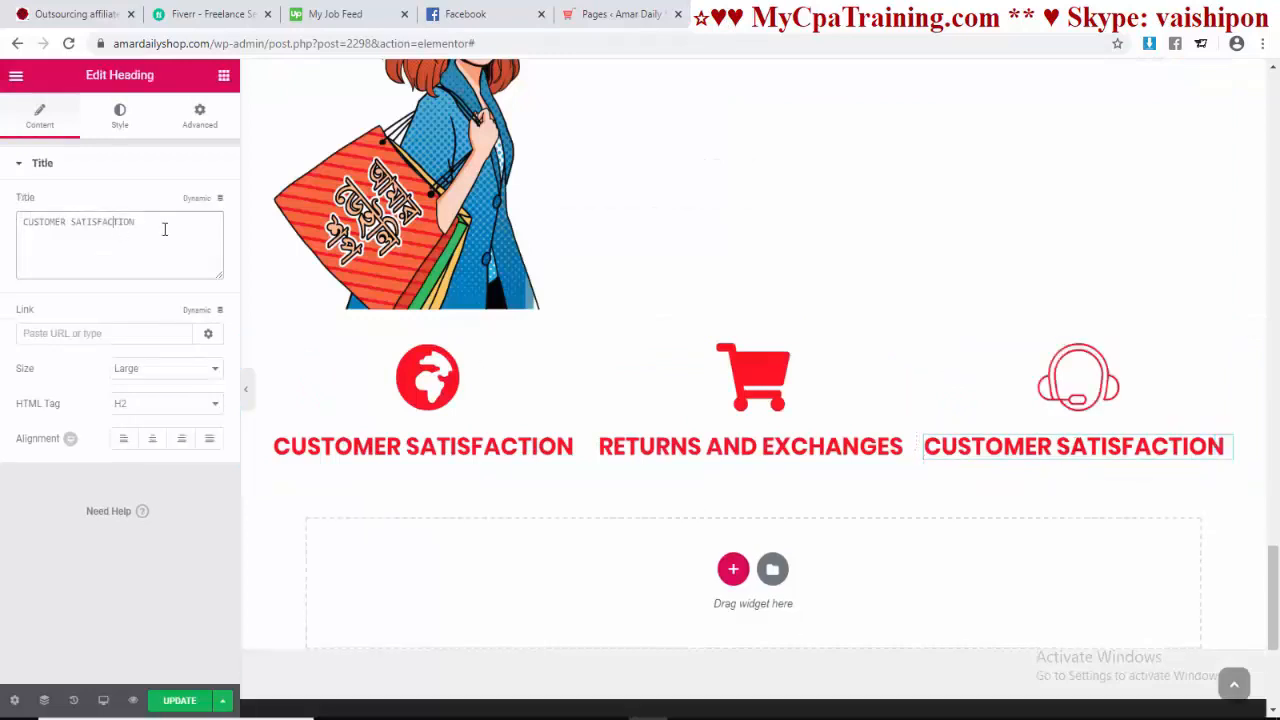
left_click_drag(163, 226, 3, 232)
key("ctrl+v")
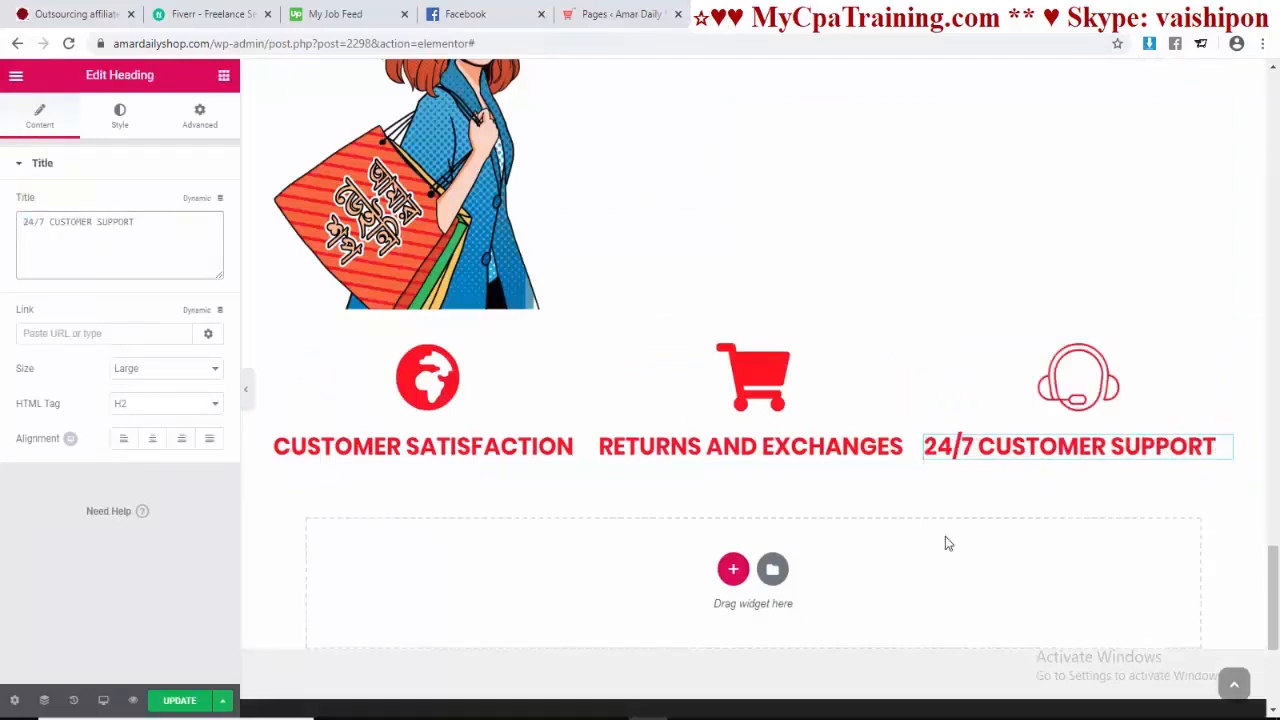
left_click(1237, 534)
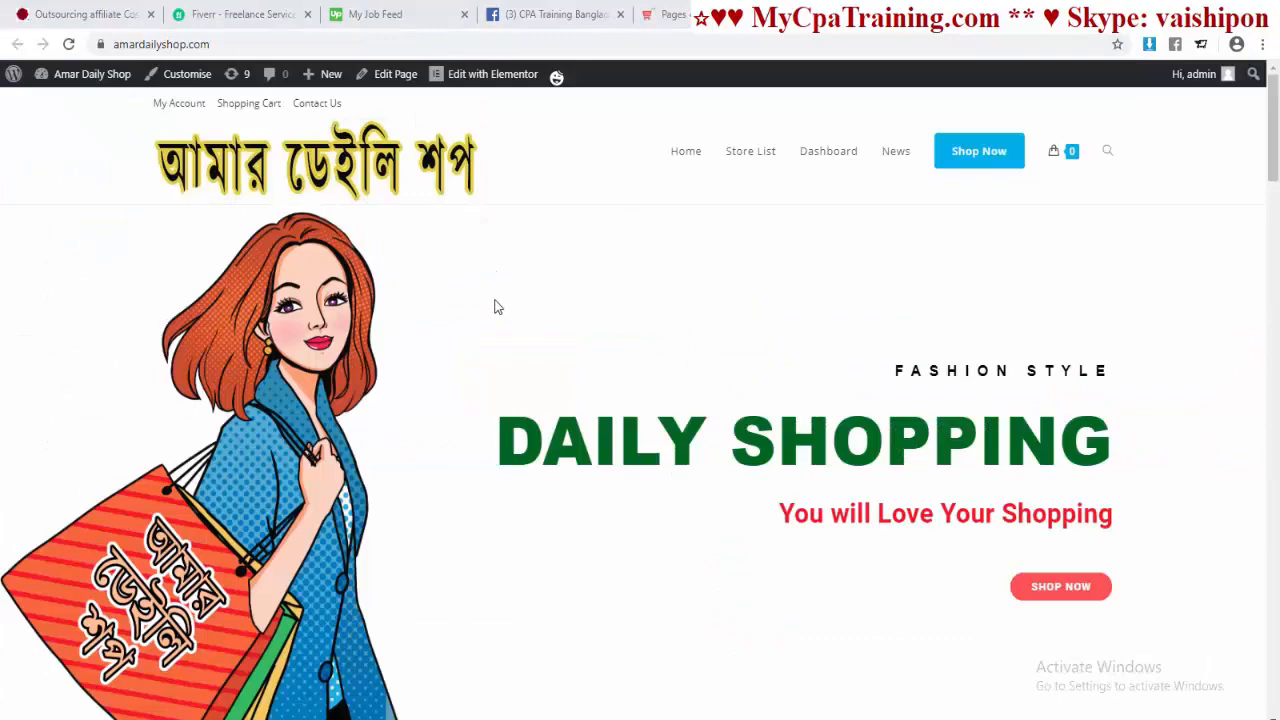
Step: Review the live shop homepage's sections from the hero banner to the footer and switch to the MyCpaTraining website
scroll(819, 424, "down", 10)
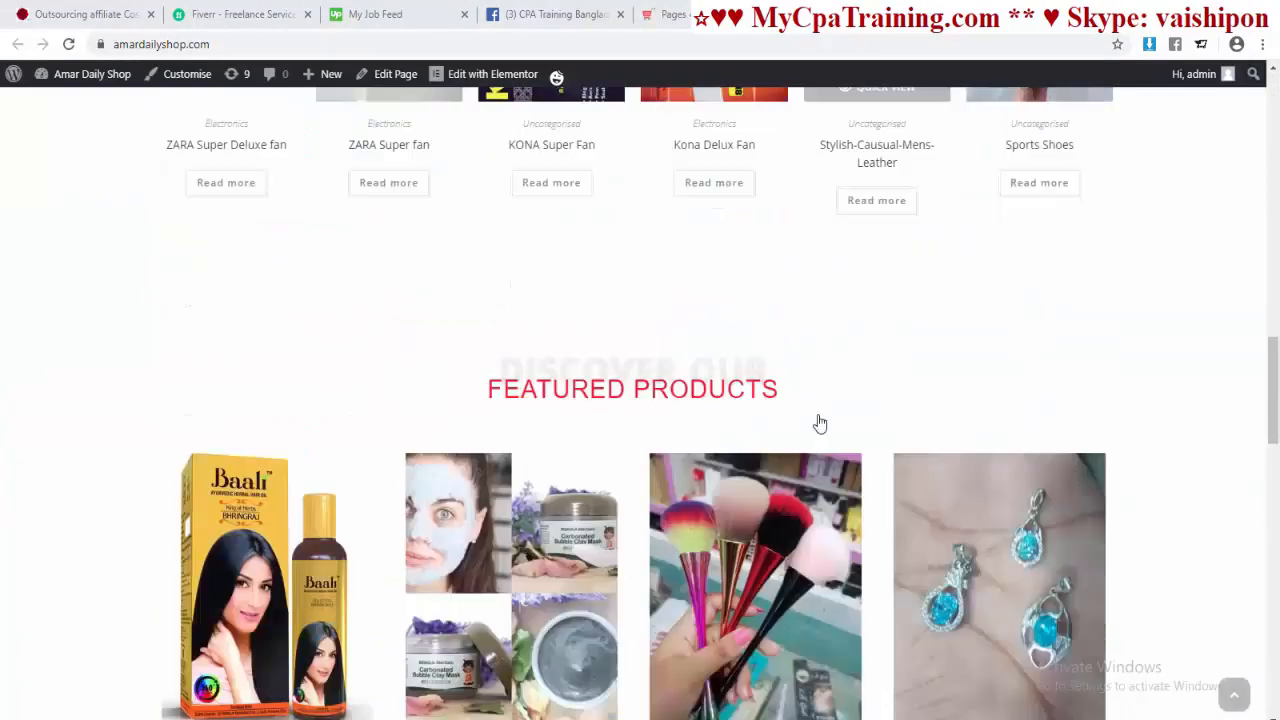
scroll(819, 424, "down", 10)
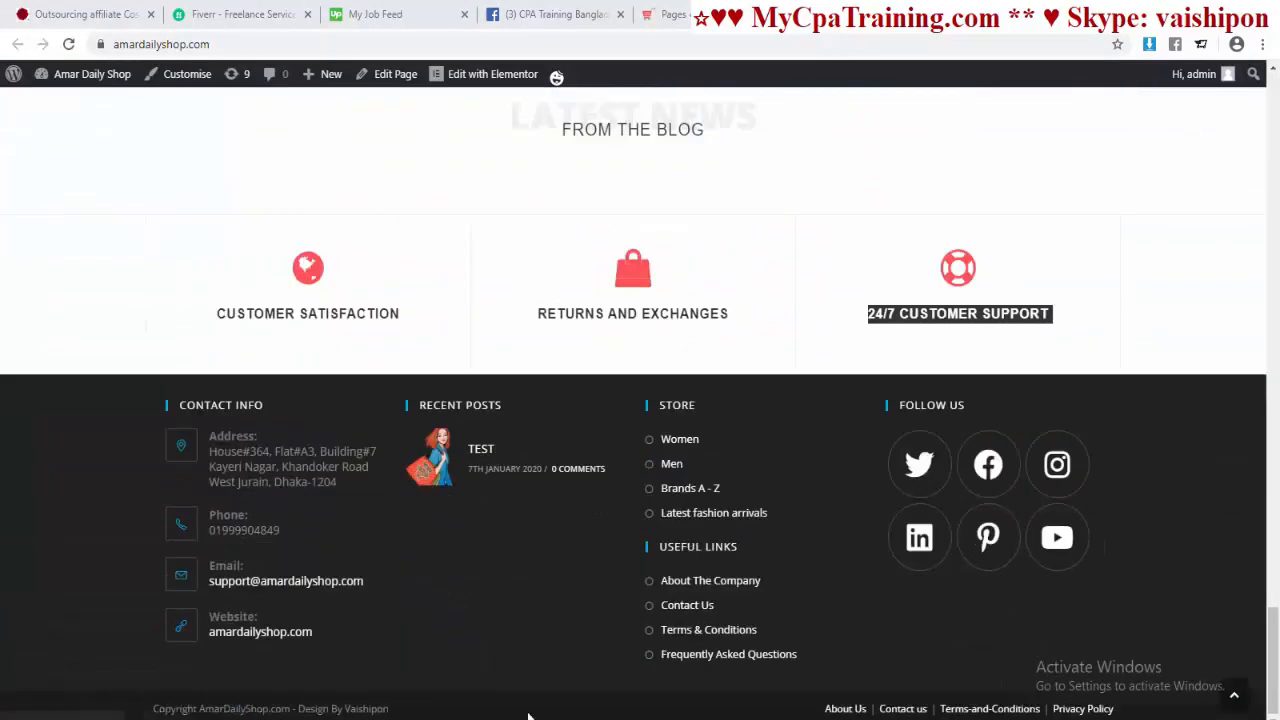
scroll(800, 430, "up", 20)
scroll(770, 358, "down", 4)
scroll(770, 358, "down", 15)
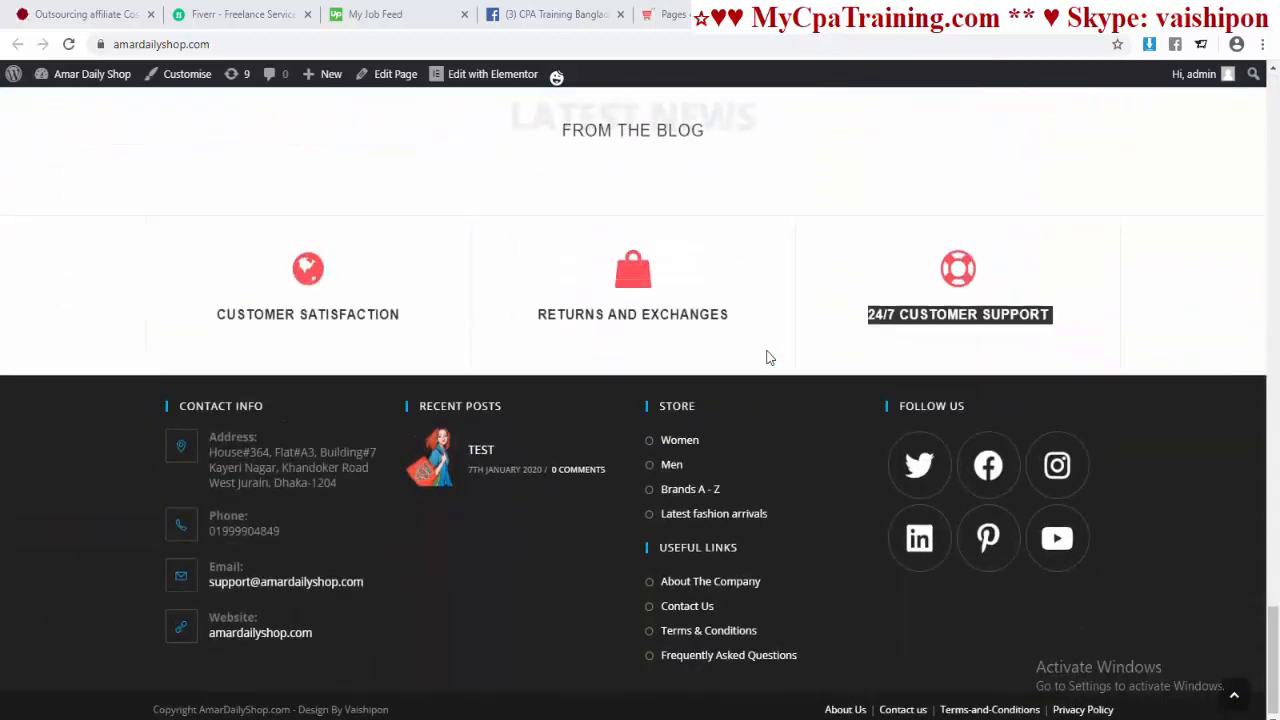
scroll(768, 358, "up", 12)
scroll(768, 358, "up", 8)
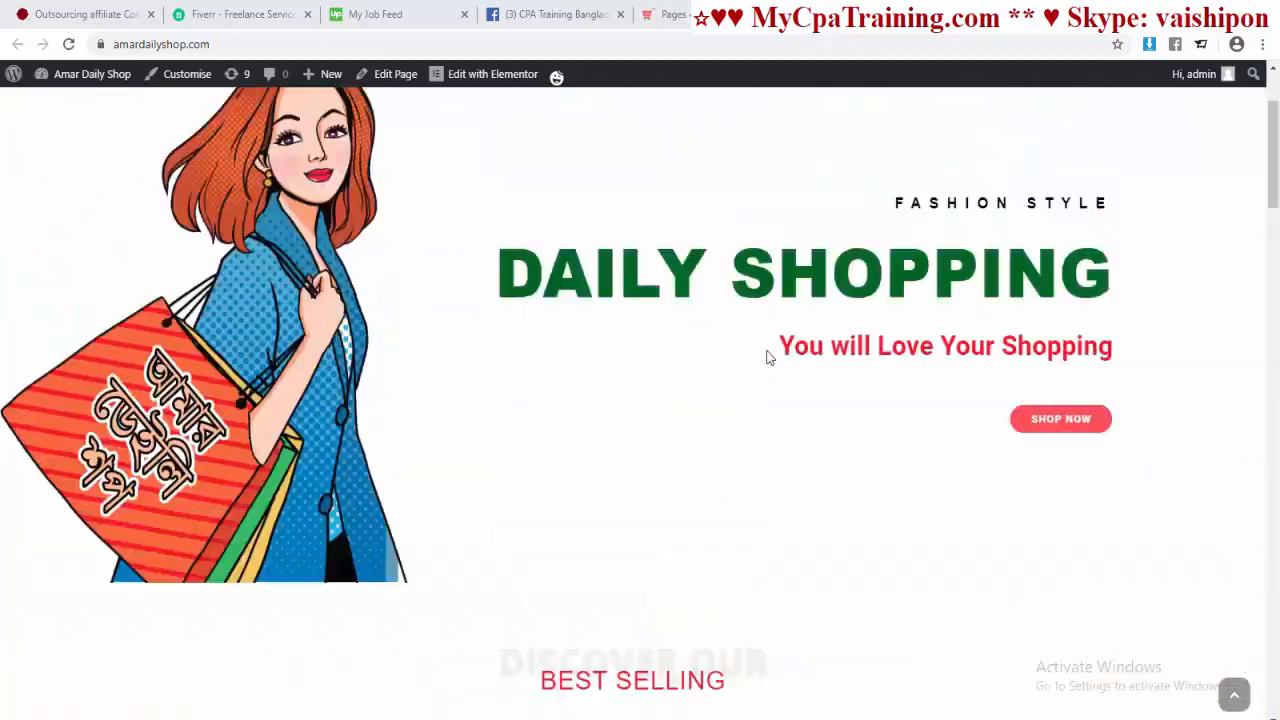
scroll(766, 357, "down", 9)
scroll(766, 357, "up", 9)
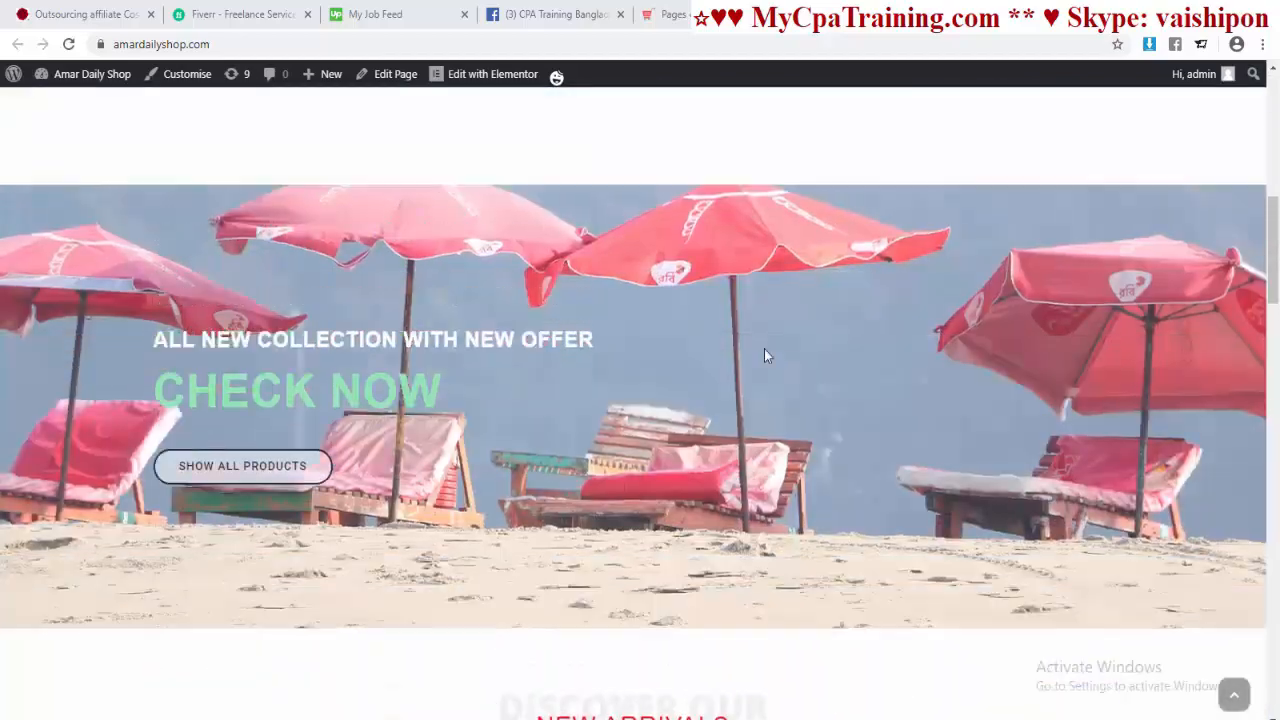
scroll(764, 347, "down", 15)
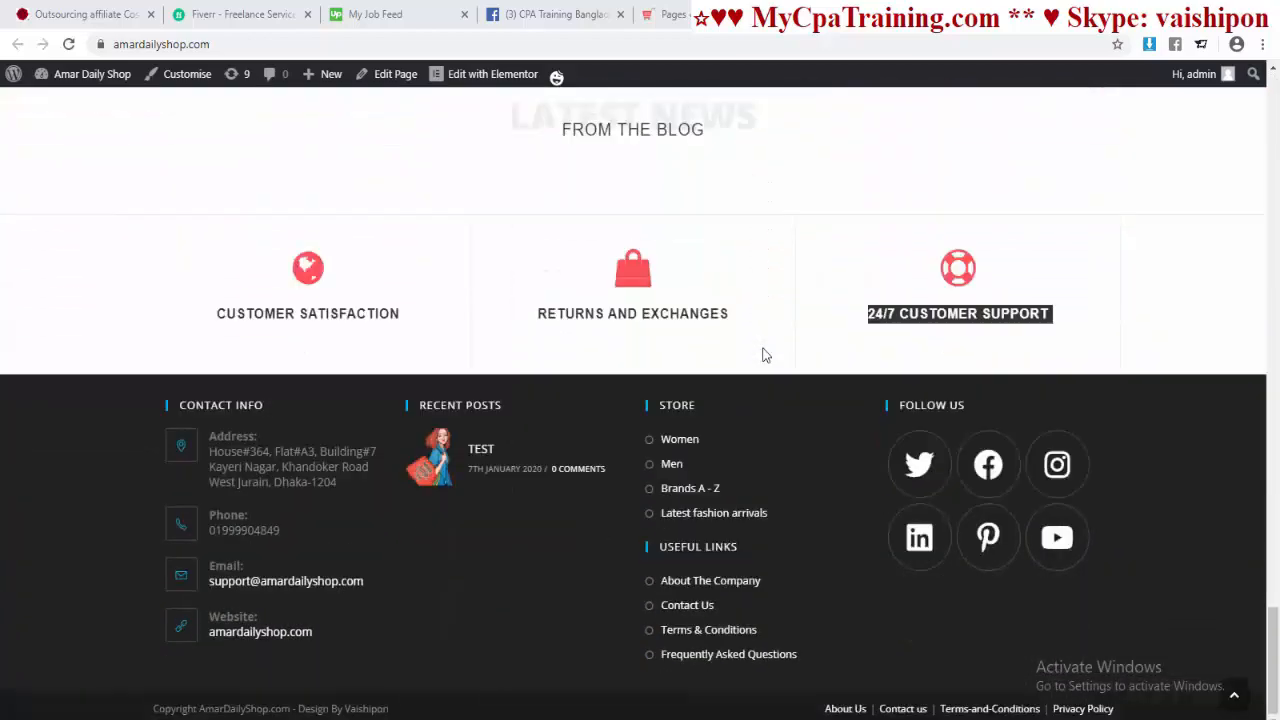
scroll(762, 355, "up", 15)
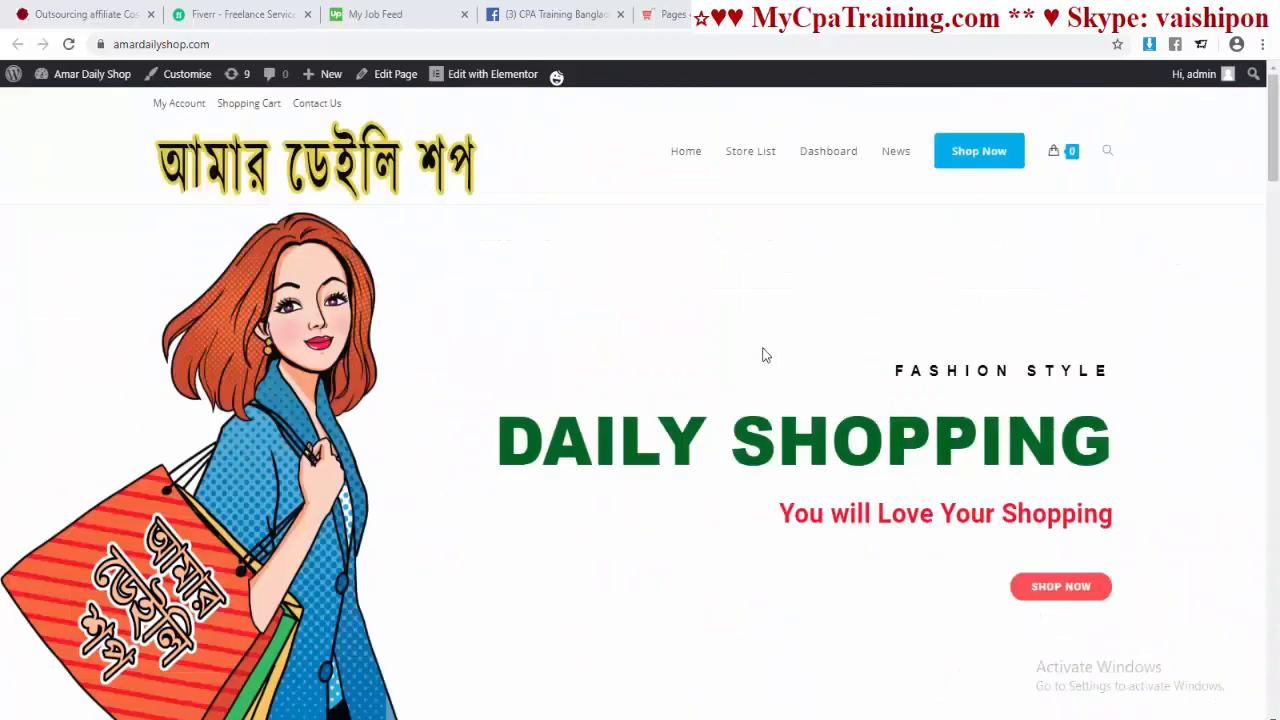
scroll(762, 352, "down", 8)
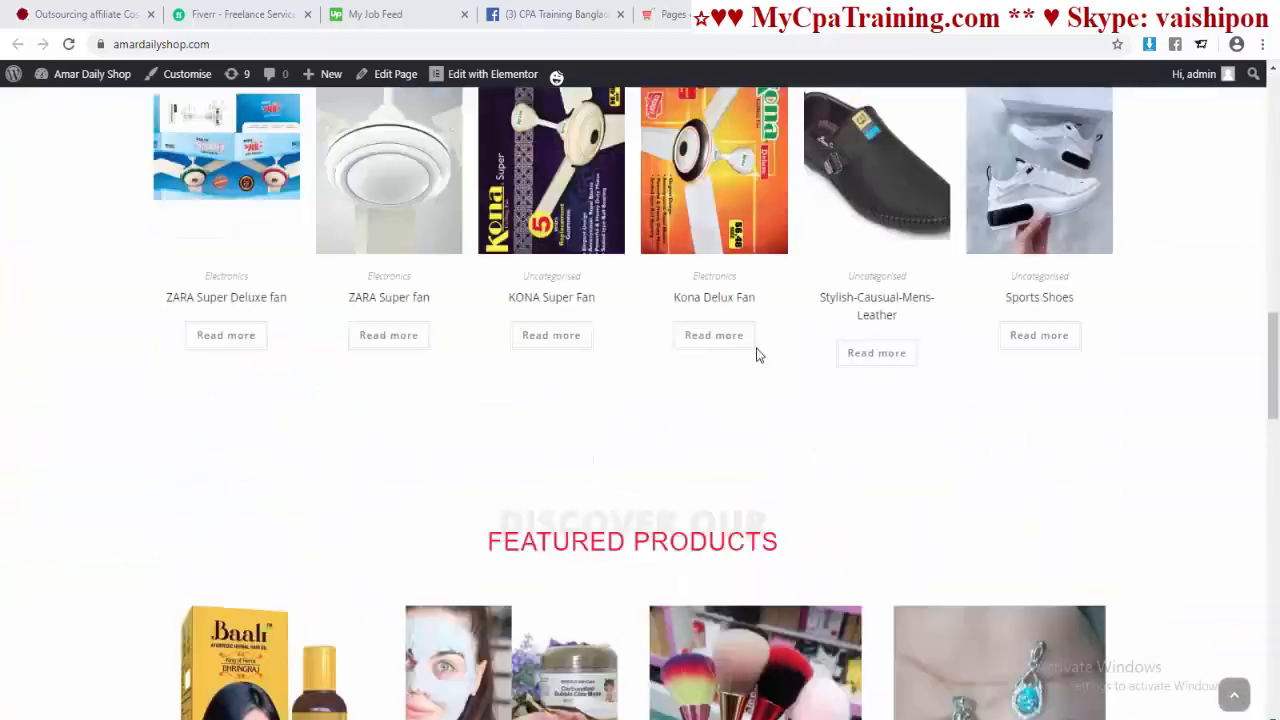
key("ctrl+1")
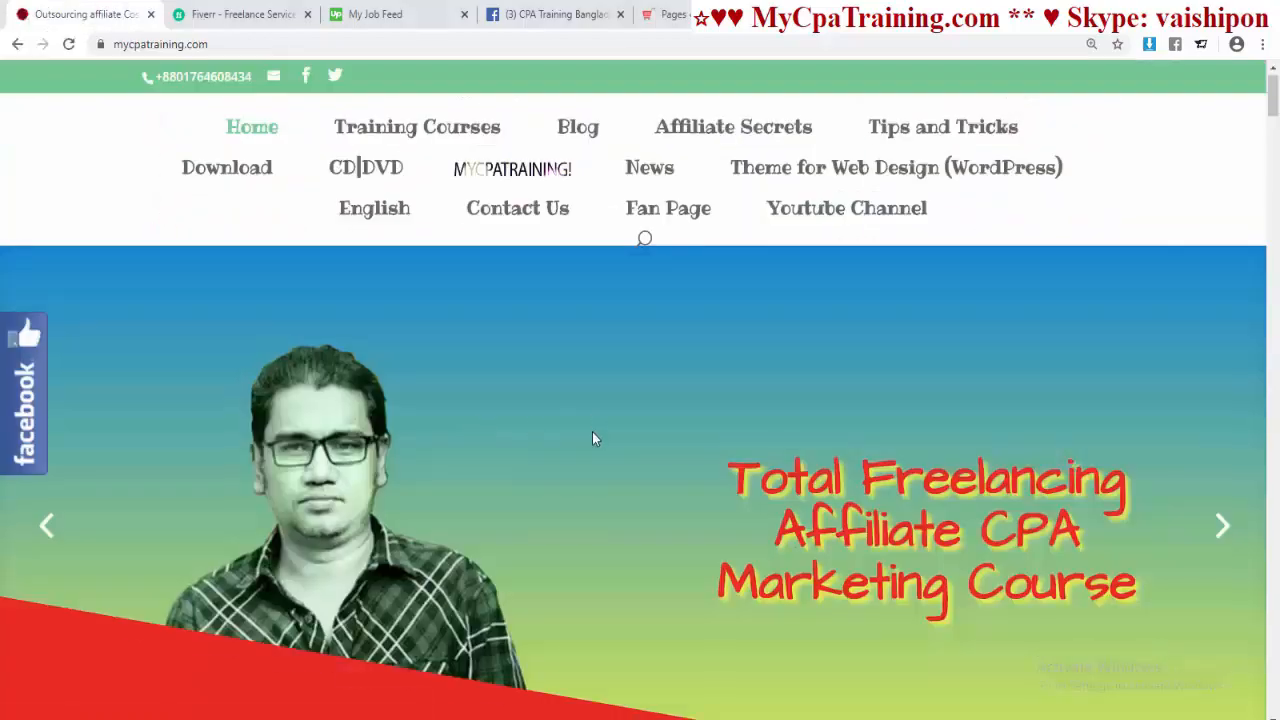